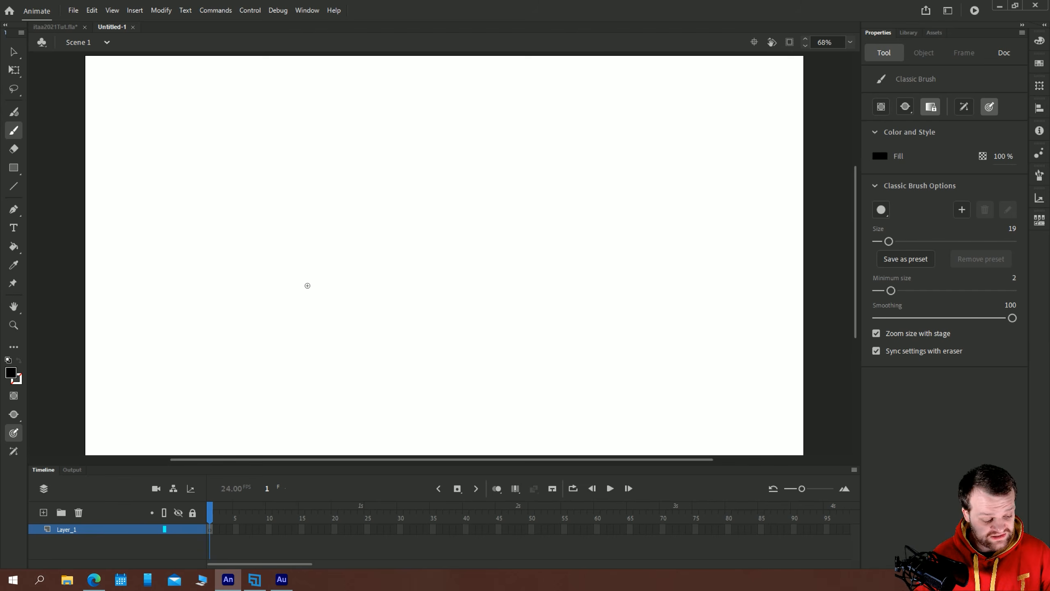
Play the finished character animation in itaa2021Tut.fla, and return to the Untitled-1 document
{"action": "left_click", "coordinate": [55, 27]}
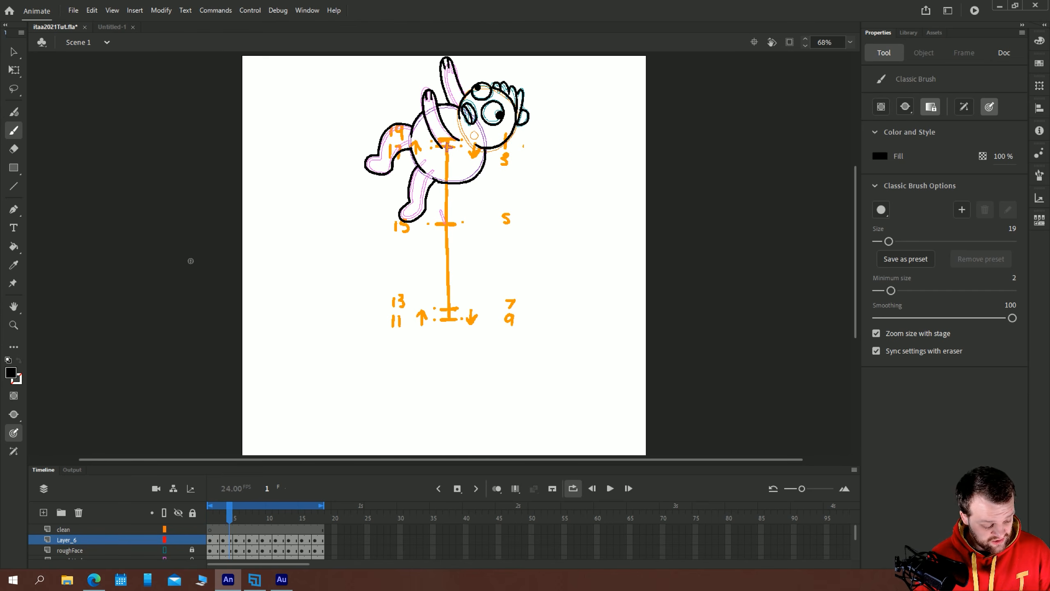
{"action": "key", "text": "Return"}
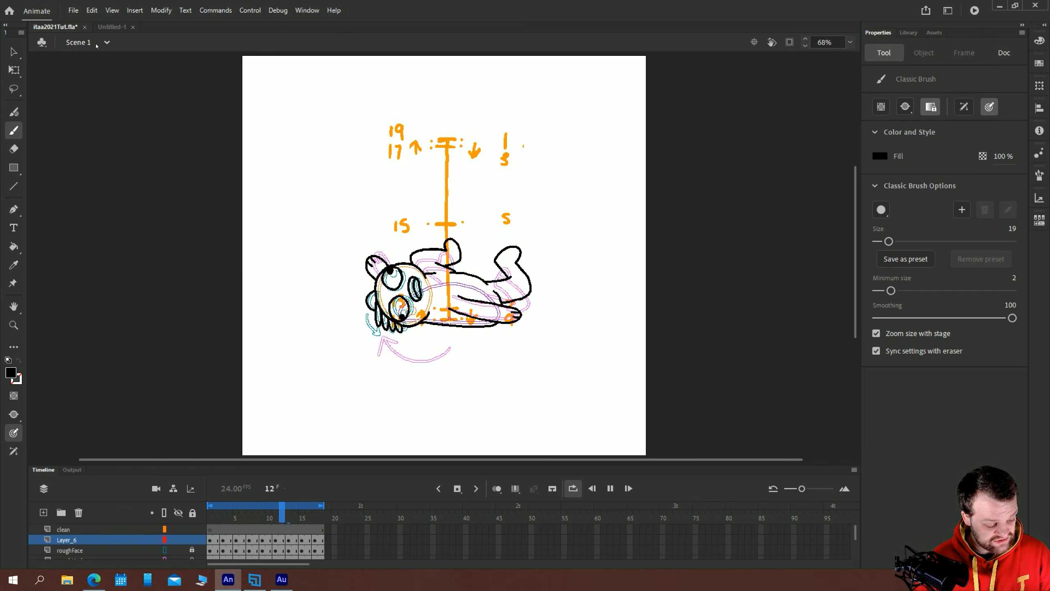
{"action": "left_click", "coordinate": [112, 26]}
{"action": "left_click", "coordinate": [276, 281]}
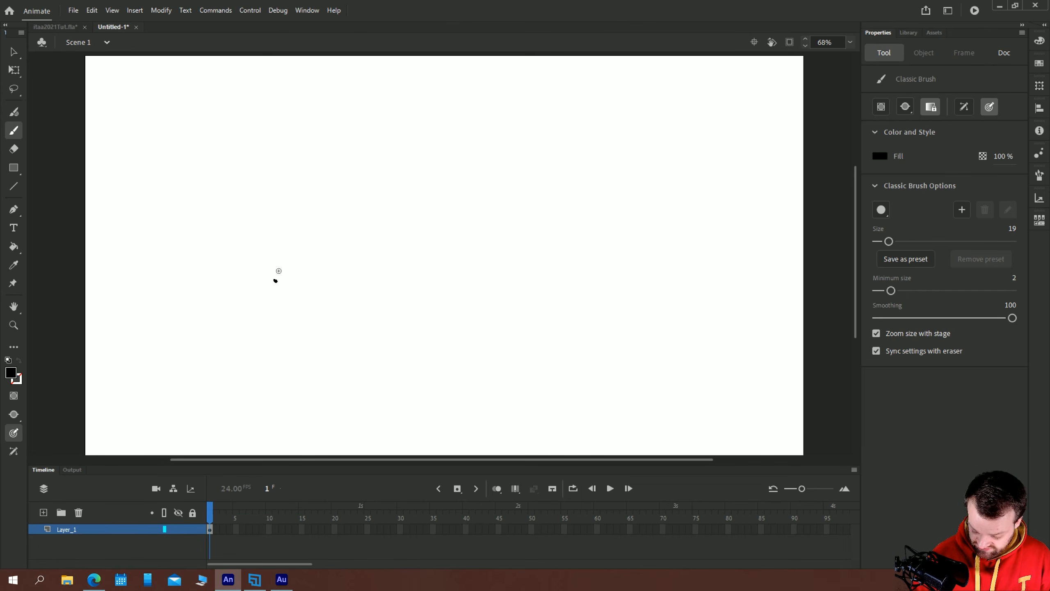
{"action": "key", "text": "ctrl+a"}
{"action": "key", "text": "Delete"}
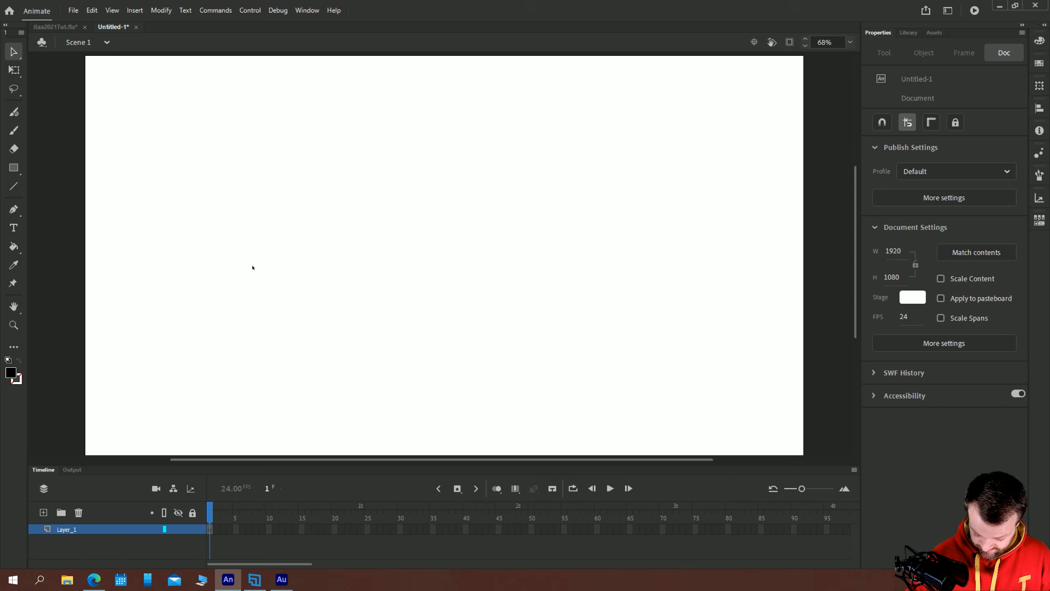
Draw a closed oval outline about 364 by 425 px near the stage centre with the Classic Brush and fill it black
{"action": "key", "text": "b"}
{"action": "mouse_move", "coordinate": [516, 205]}
{"action": "left_mouse_down"}
{"action": "mouse_move", "coordinate": [456, 179]}
{"action": "mouse_move", "coordinate": [486, 333]}
{"action": "mouse_move", "coordinate": [517, 206]}
{"action": "left_mouse_up"}
{"action": "key", "text": "k"}
{"action": "left_click", "coordinate": [410, 290]}
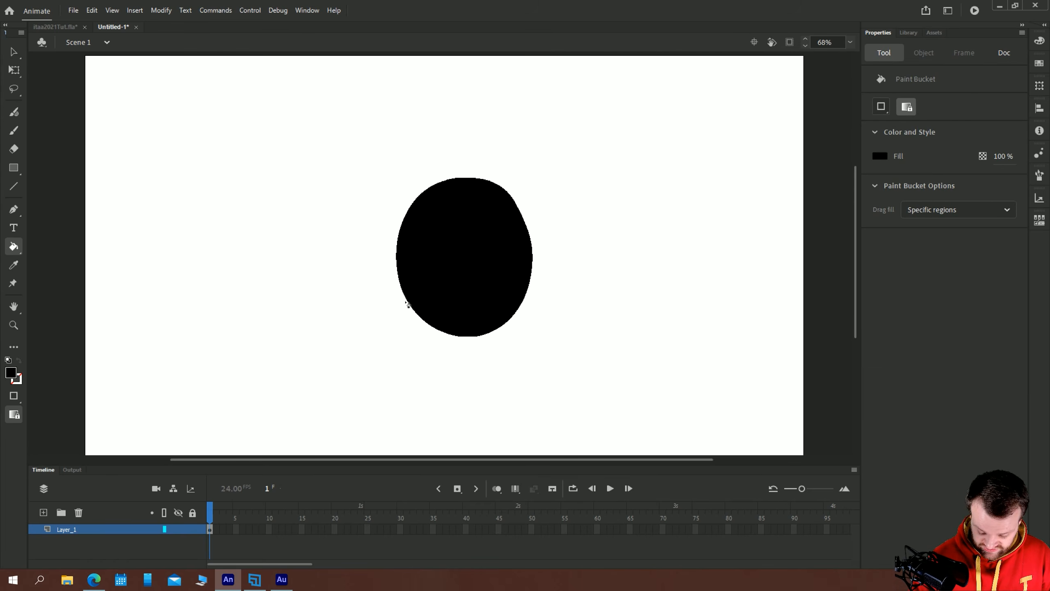
Try to reshape the black oval with the Selection tool by pulling four edges outward into points and pushing one edge inward
{"action": "key", "text": "v"}
{"action": "key", "text": "ctrl+a"}
{"action": "left_click", "coordinate": [238, 326]}
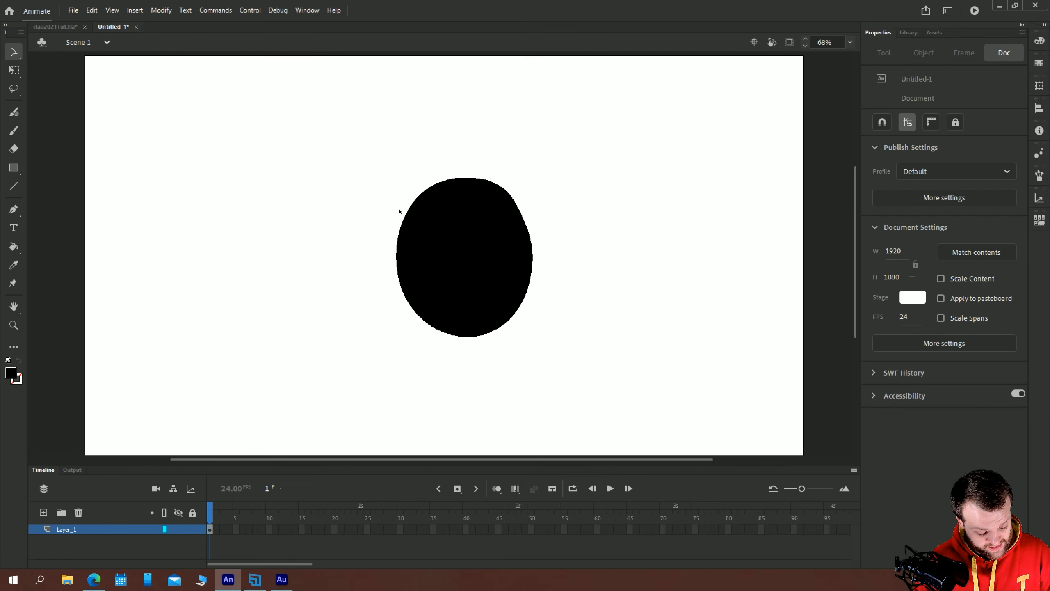
{"action": "left_click_drag", "start_coordinate": [402, 217], "coordinate": [350, 198]}
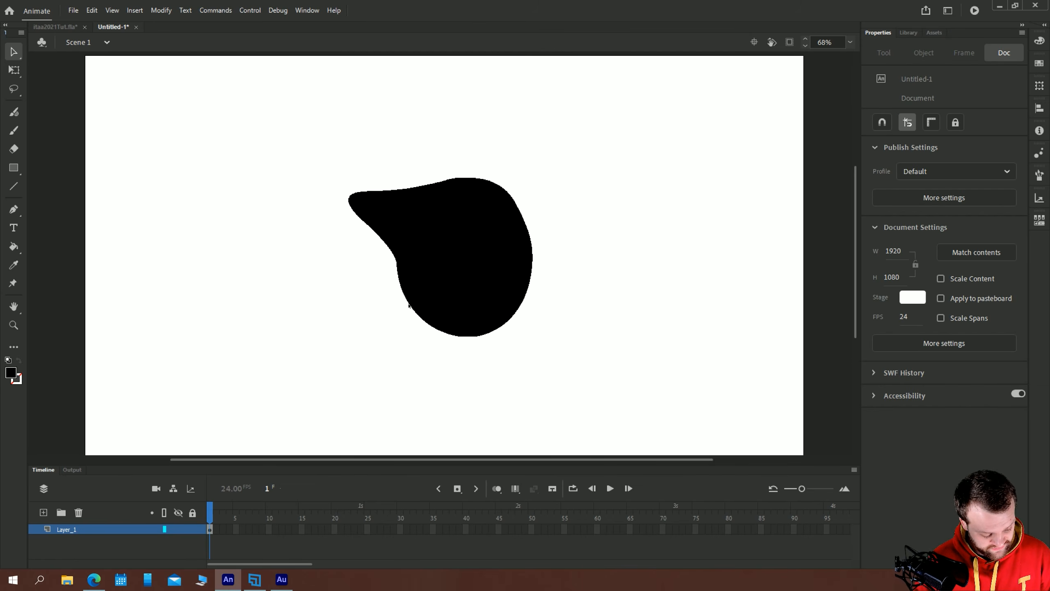
{"action": "left_click_drag", "start_coordinate": [410, 306], "coordinate": [382, 384]}
{"action": "left_click_drag", "start_coordinate": [480, 340], "coordinate": [503, 388]}
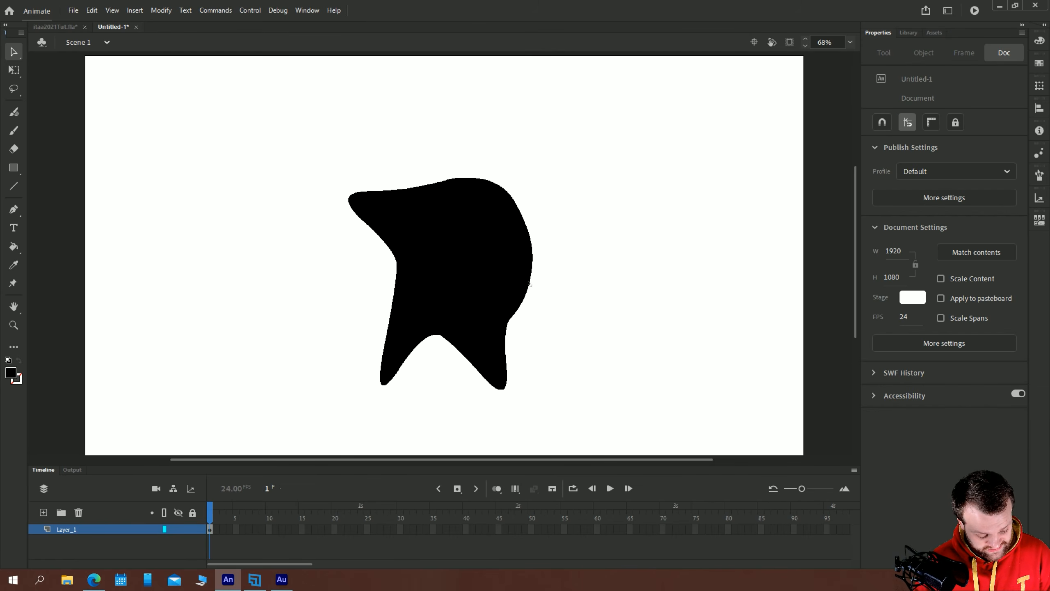
{"action": "left_click_drag", "start_coordinate": [529, 284], "coordinate": [480, 273]}
{"action": "left_click_drag", "start_coordinate": [511, 200], "coordinate": [548, 126]}
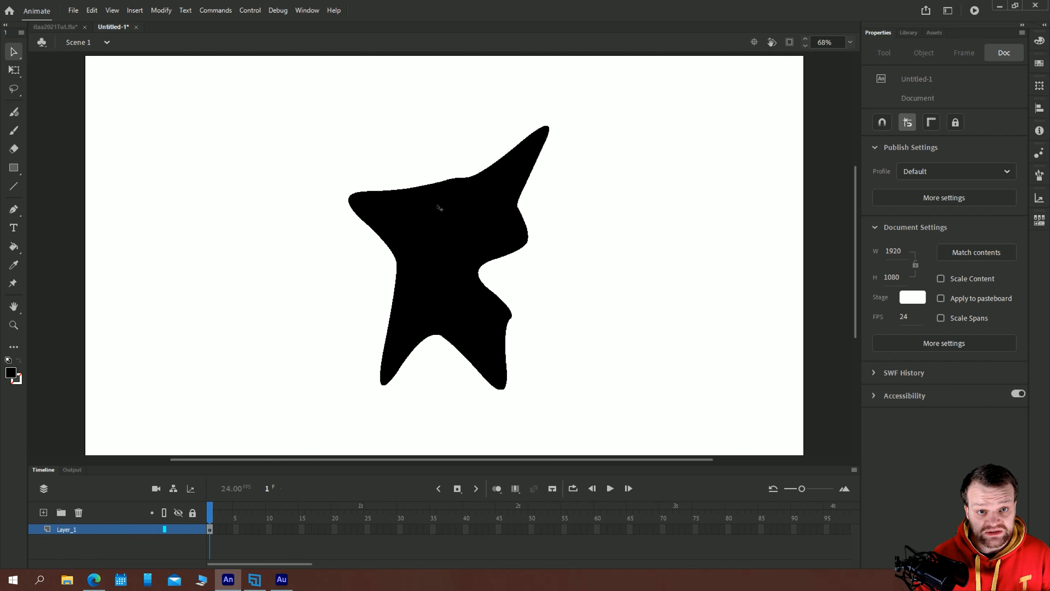
Undo all the edge distortions made to the black oval
{"action": "key", "text": "ctrl+z"}
{"action": "key", "text": "ctrl+z"}
{"action": "key", "text": "ctrl+z"}
{"action": "key", "text": "ctrl+z"}
{"action": "key", "text": "ctrl+z"}
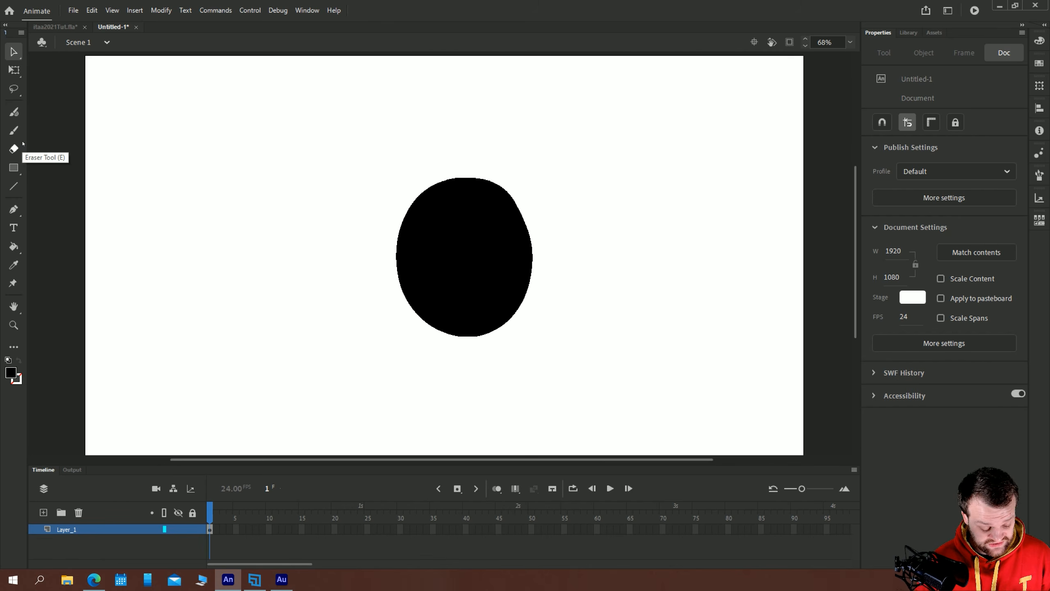
Select the black oval and widen it to about 452 px with Free Transform
{"action": "left_click", "coordinate": [469, 277]}
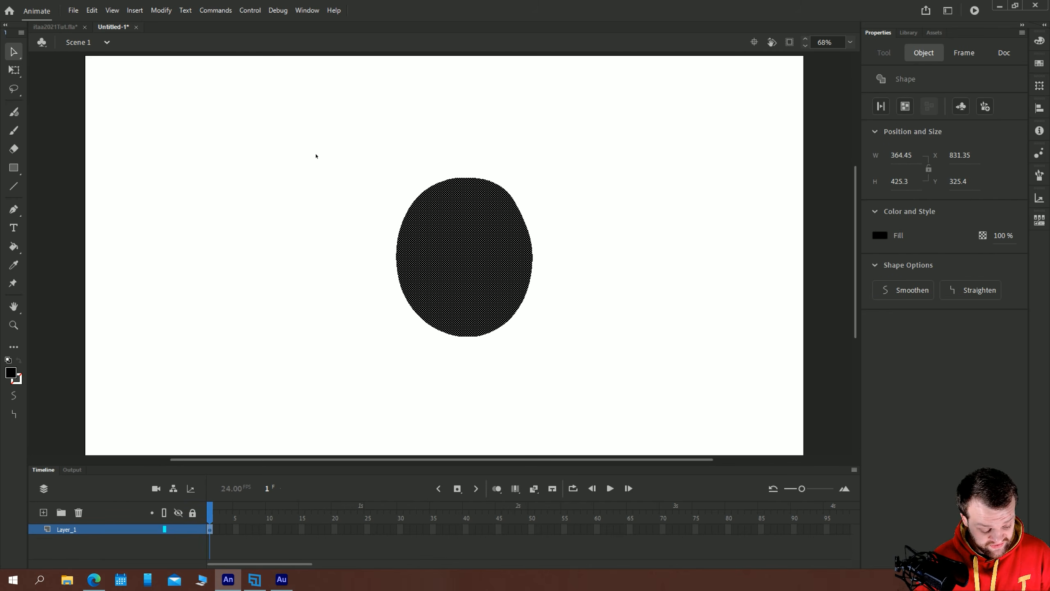
{"action": "left_click", "coordinate": [13, 70]}
{"action": "left_click_drag", "start_coordinate": [533, 256], "coordinate": [549, 256]}
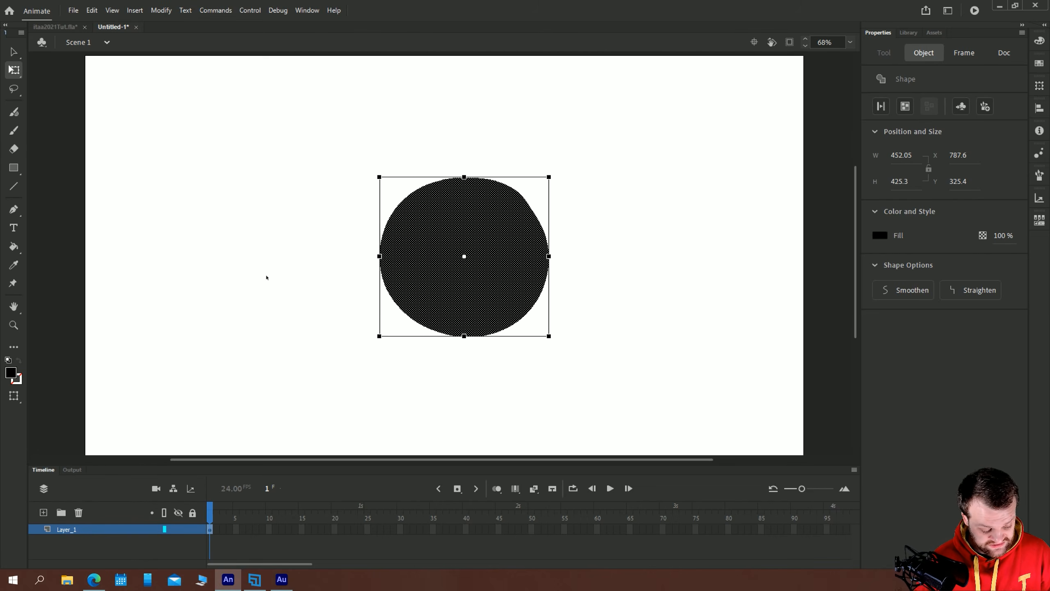
{"action": "left_click", "coordinate": [265, 276]}
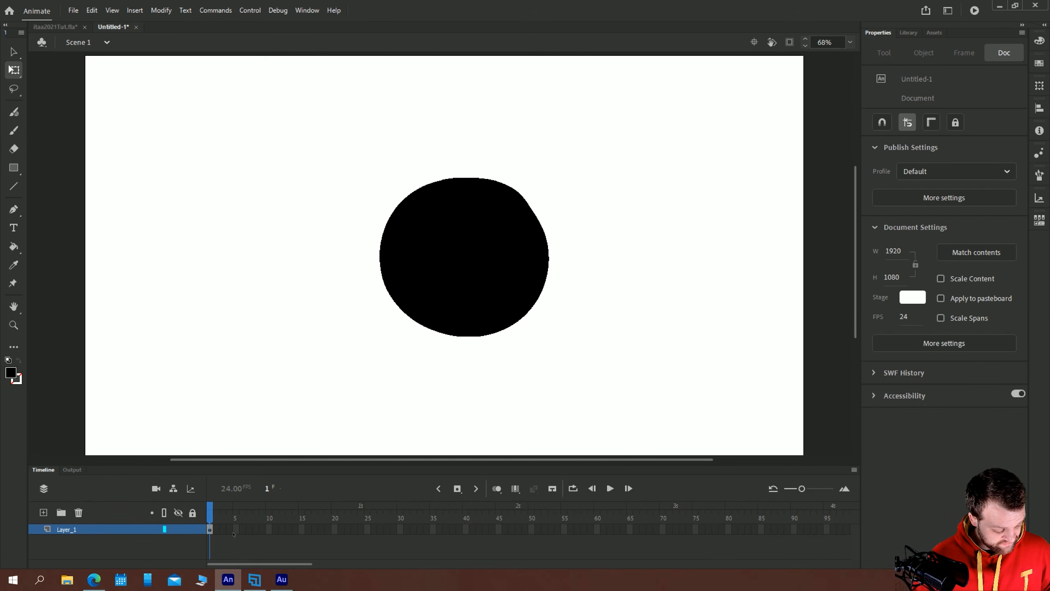
Extend Layer_1's frames to frame 60
{"action": "left_click_drag", "start_coordinate": [234, 533], "coordinate": [599, 528]}
{"action": "key", "text": "F5"}
{"action": "left_click", "coordinate": [276, 212]}
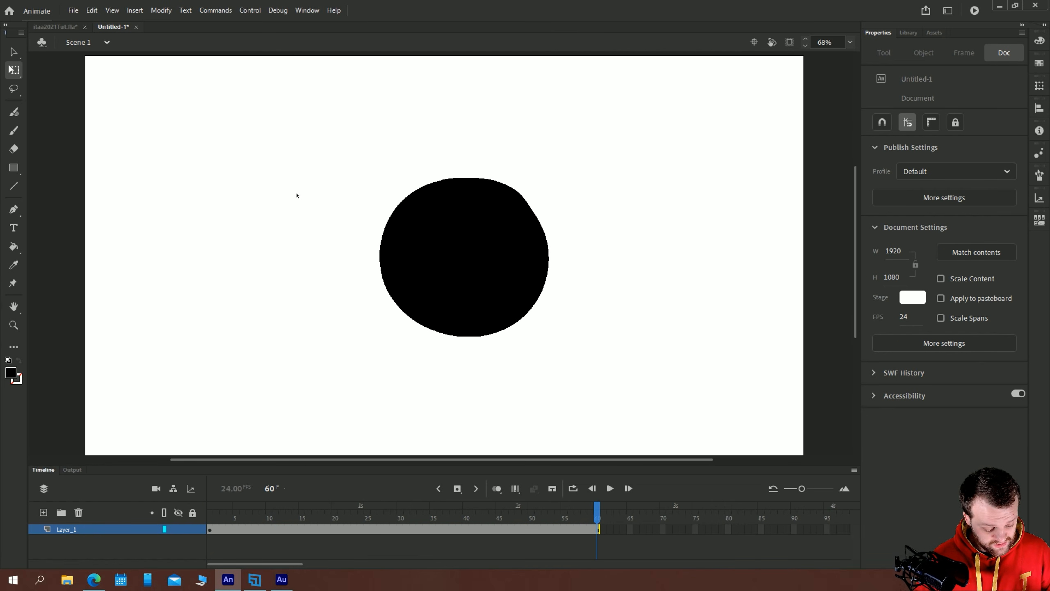
Start converting the black oval to a symbol, choosing Graphic as the symbol type
{"action": "left_click", "coordinate": [416, 244]}
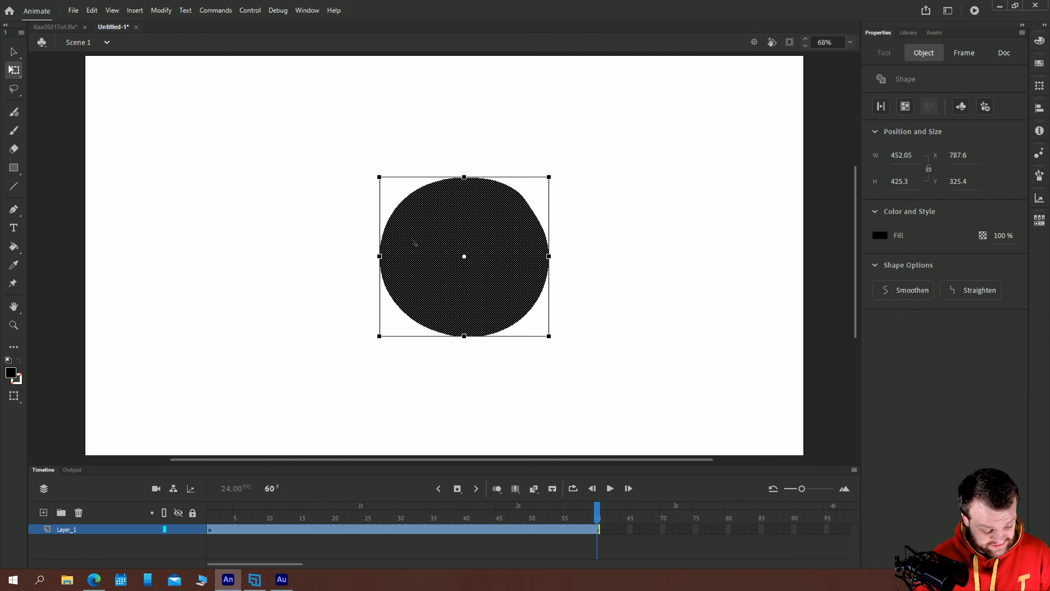
{"action": "key", "text": "F8"}
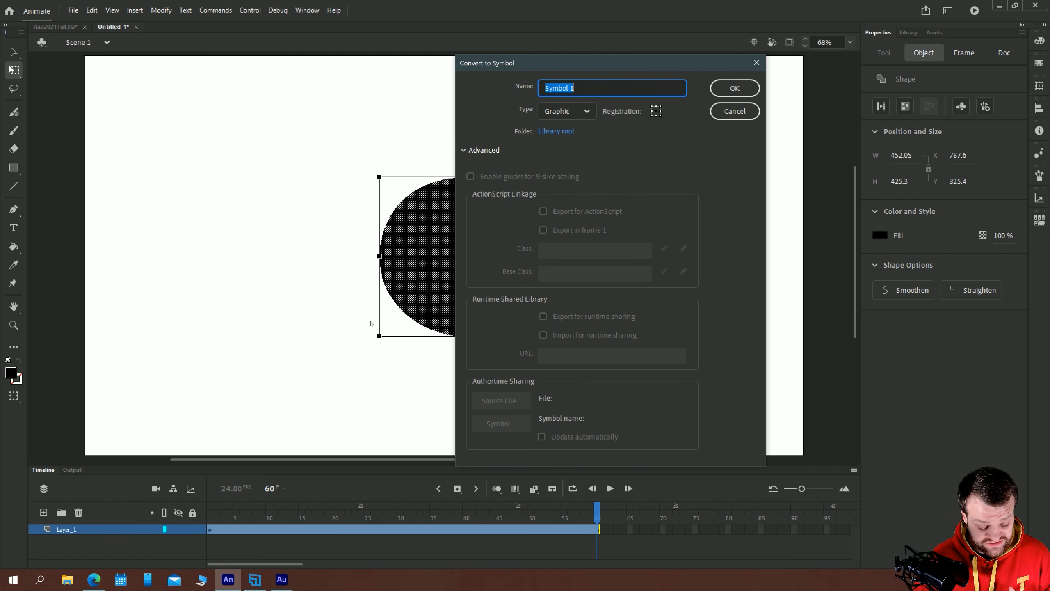
{"action": "left_click_drag", "start_coordinate": [480, 64], "coordinate": [634, 77]}
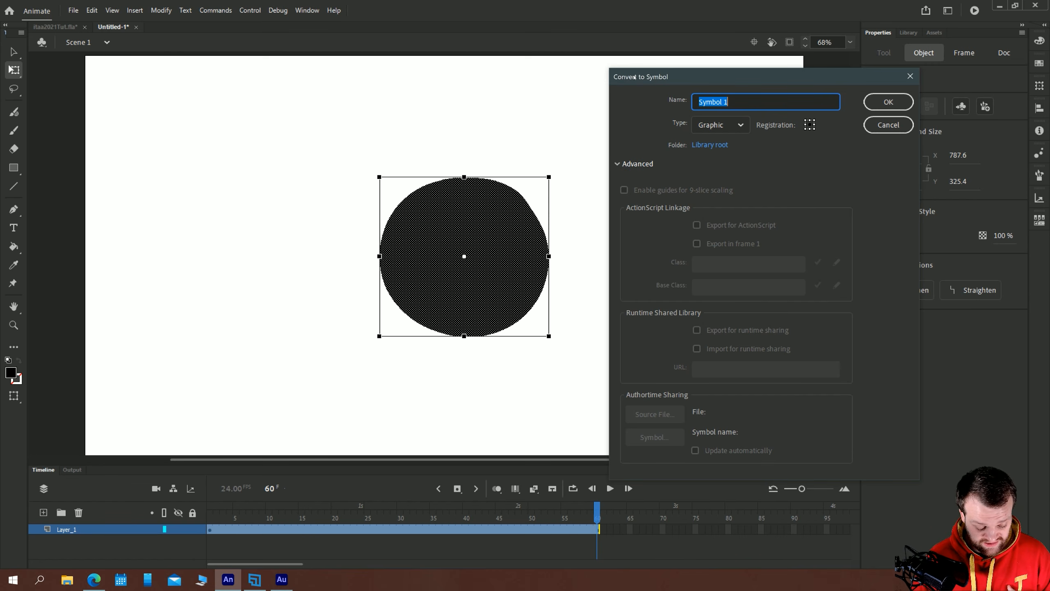
{"action": "left_click", "coordinate": [700, 125]}
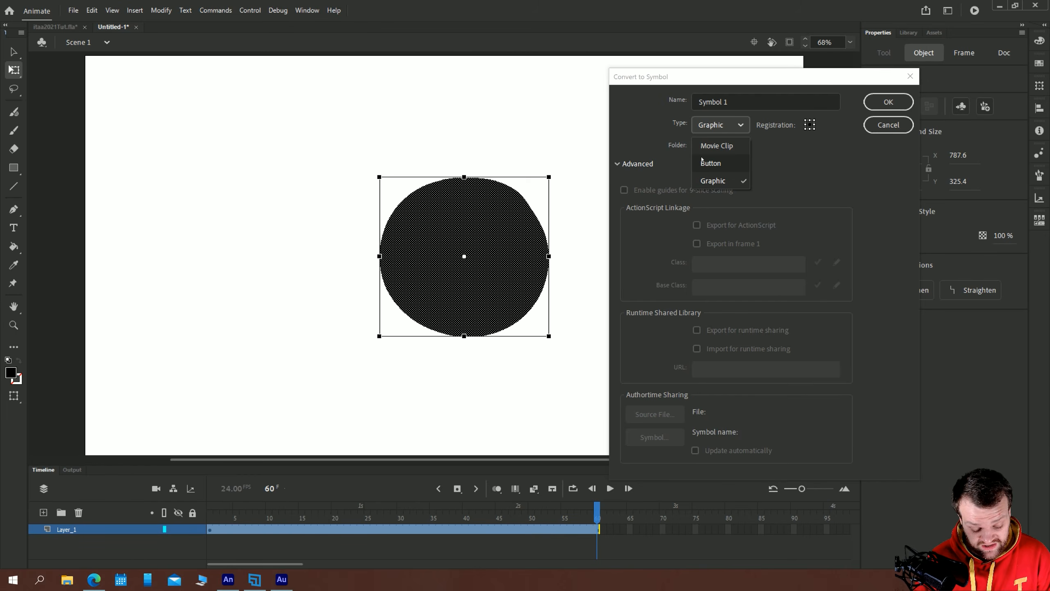
{"action": "left_click", "coordinate": [676, 133]}
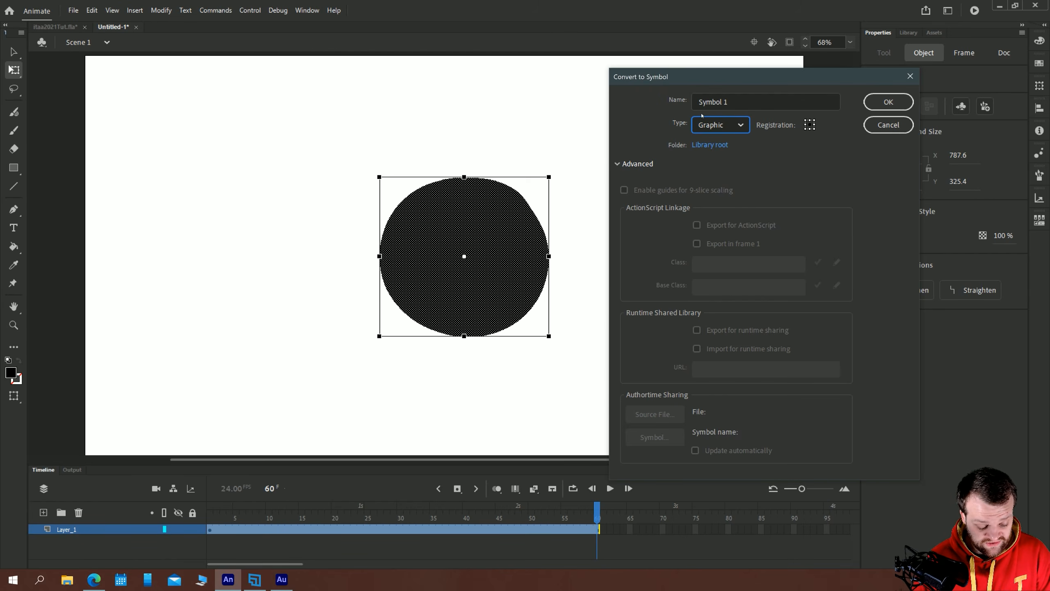
{"action": "left_click", "coordinate": [701, 129]}
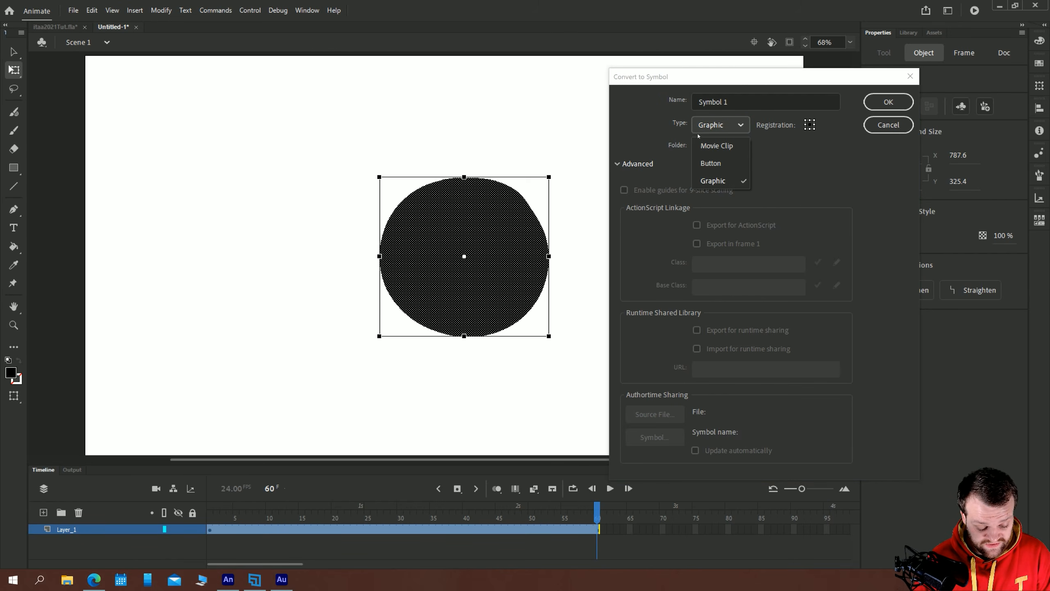
{"action": "left_click", "coordinate": [714, 174]}
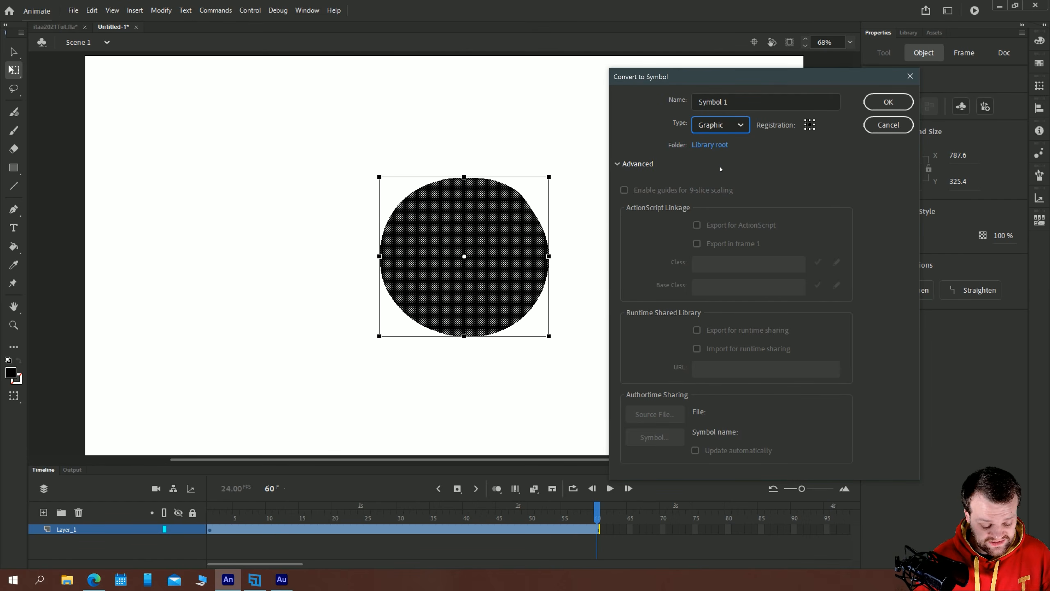
Name the new symbol graphic1, collapse the advanced options and create the symbol
{"action": "left_click", "coordinate": [726, 102]}
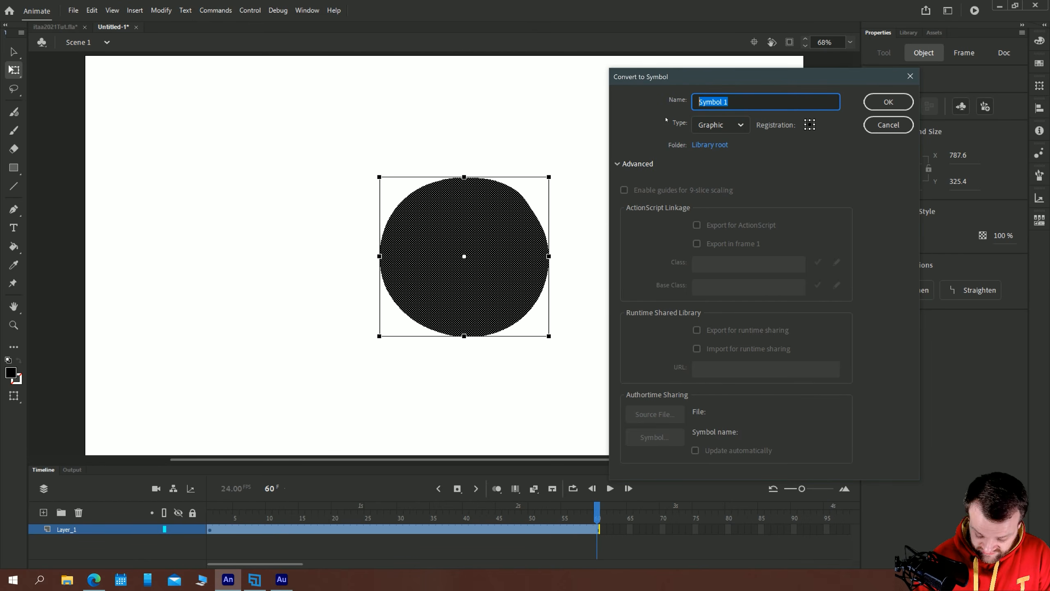
{"action": "type", "text": "graphi"}
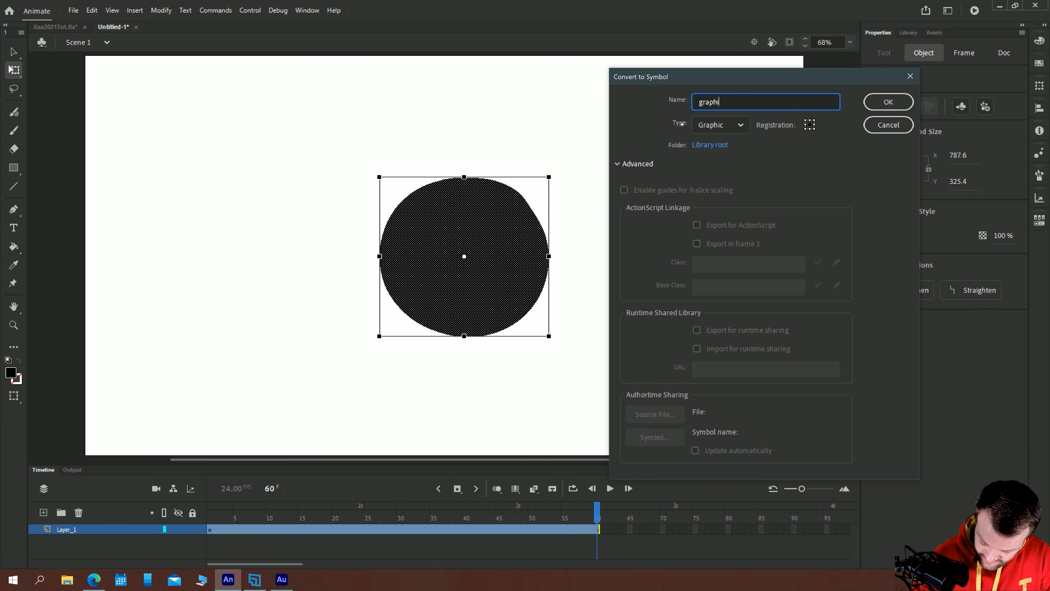
{"action": "type", "text": "c1"}
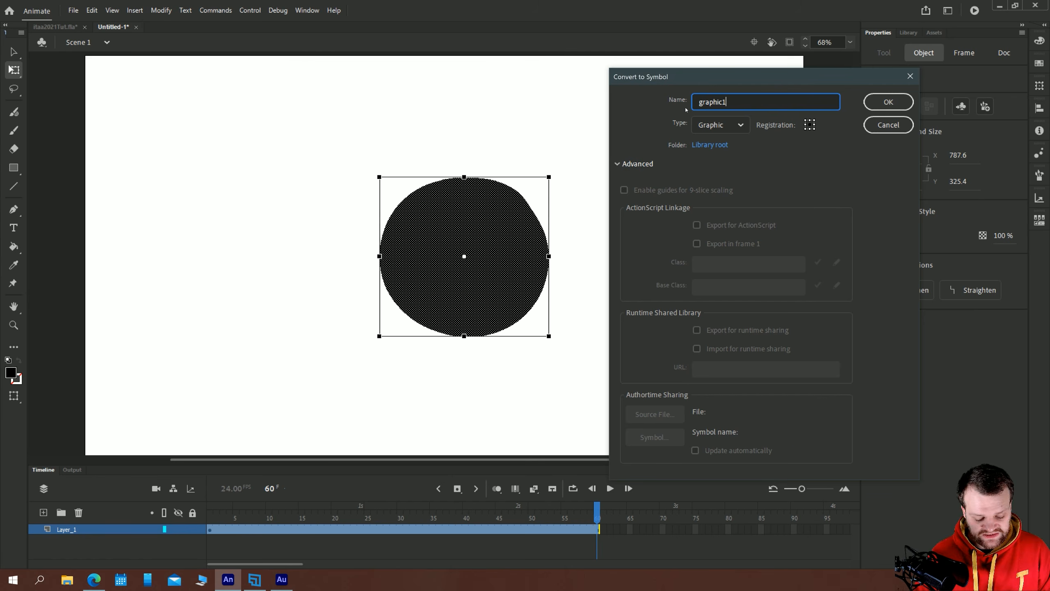
{"action": "left_click", "coordinate": [620, 163]}
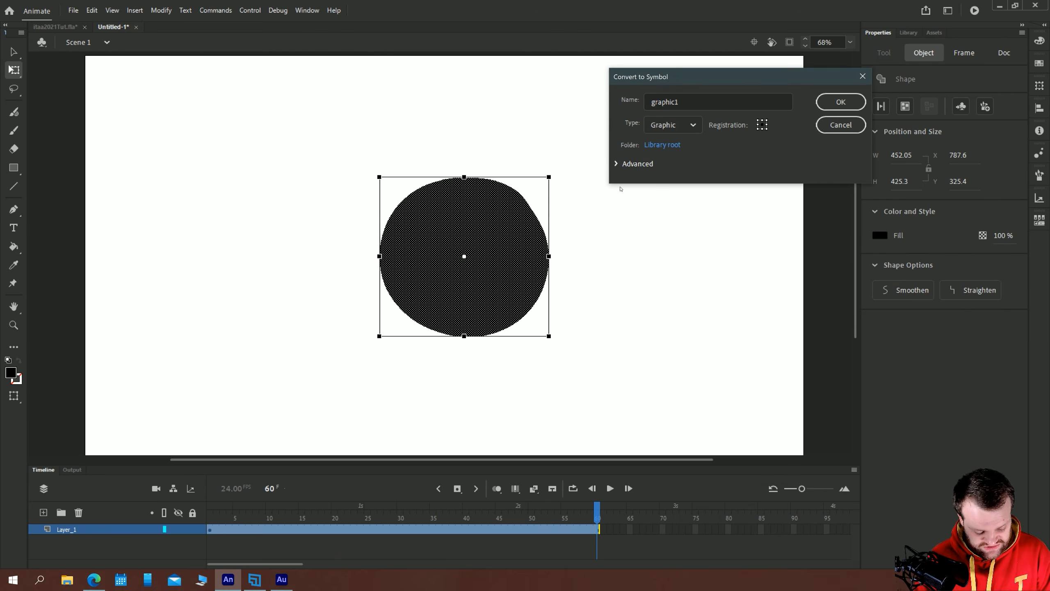
{"action": "left_click_drag", "start_coordinate": [625, 83], "coordinate": [593, 180]}
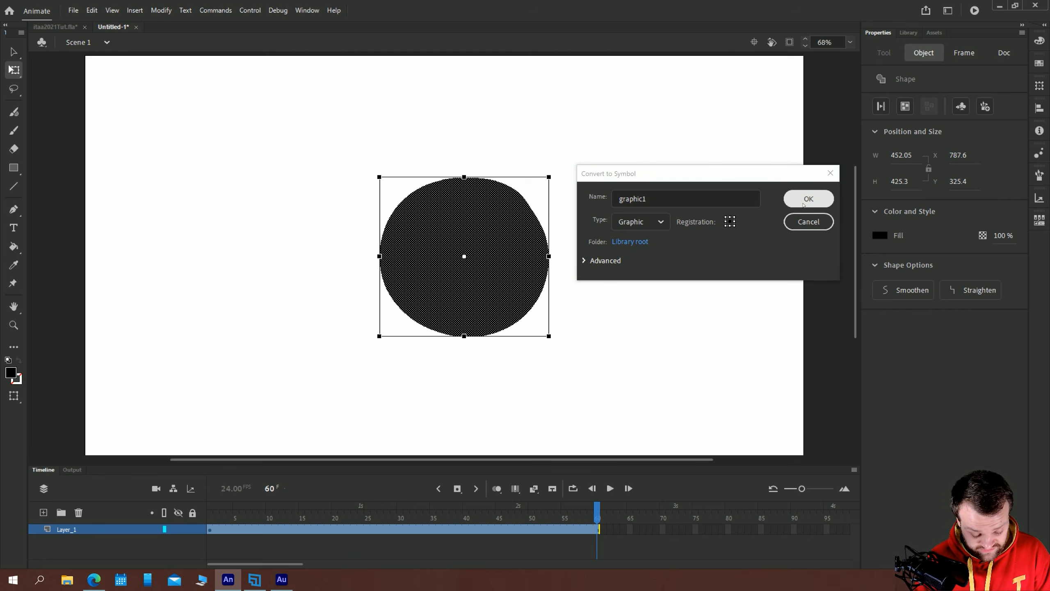
{"action": "left_click", "coordinate": [797, 200]}
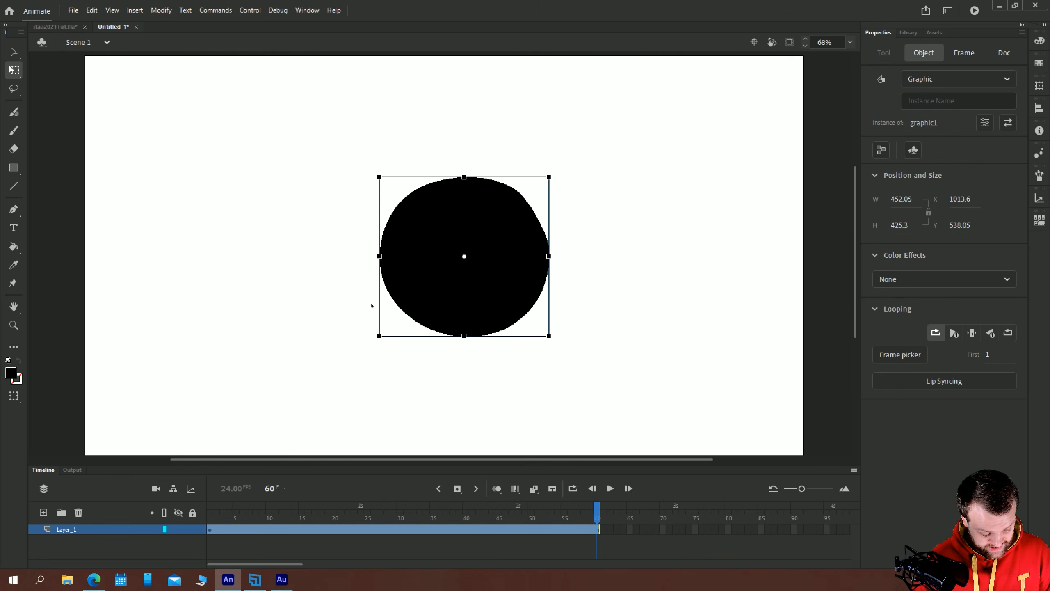
Scale the graphic1 instance to about 513 by 539 px with Free Transform
{"action": "left_click", "coordinate": [334, 288]}
{"action": "left_click", "coordinate": [391, 274]}
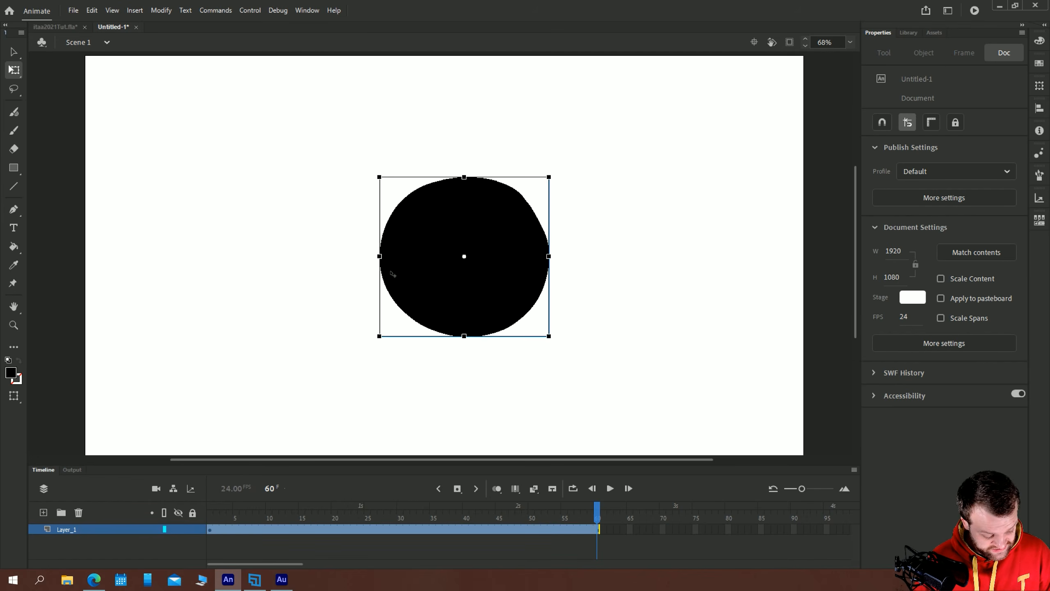
{"action": "left_click", "coordinate": [19, 54]}
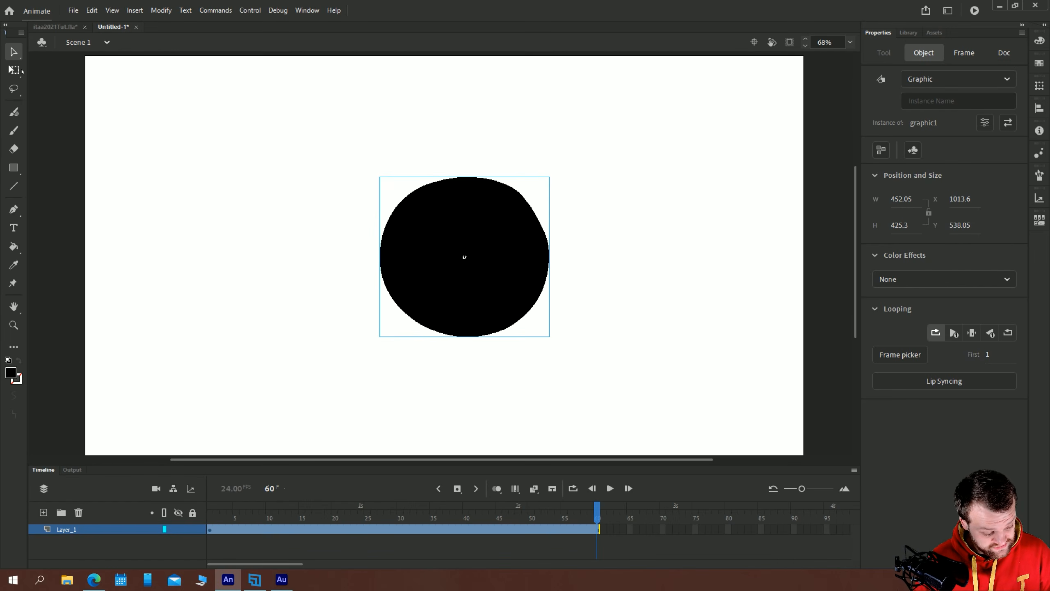
{"action": "key", "text": "q"}
{"action": "left_click_drag", "start_coordinate": [379, 177], "coordinate": [421, 203]}
{"action": "left_click_drag", "start_coordinate": [707, 273], "coordinate": [635, 274]}
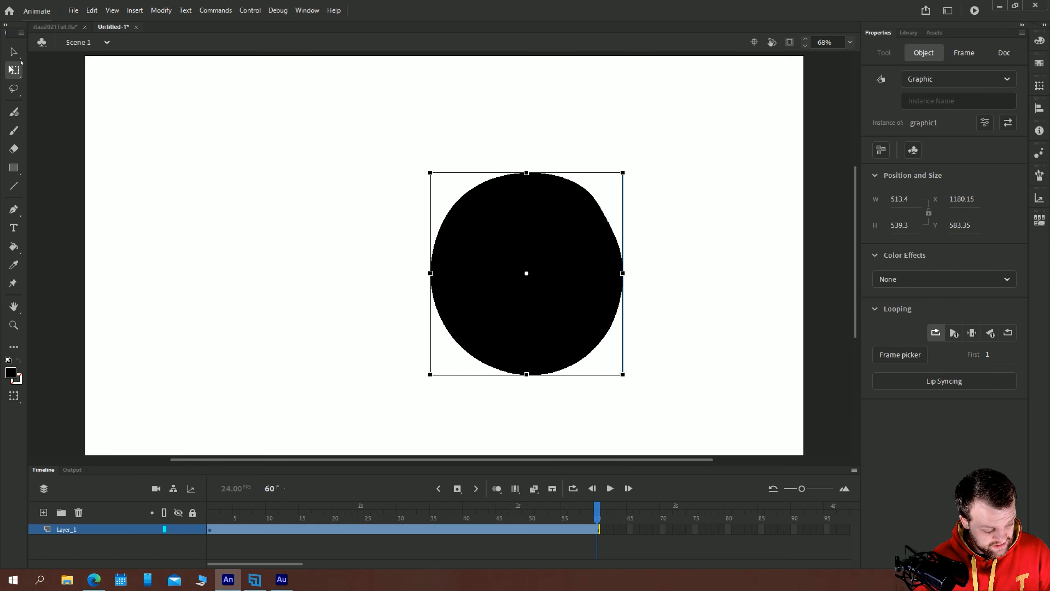
Move the graphic1 instance with the Selection tool to about X 1122, Y 604, and open the symbol for editing
{"action": "left_click", "coordinate": [13, 52]}
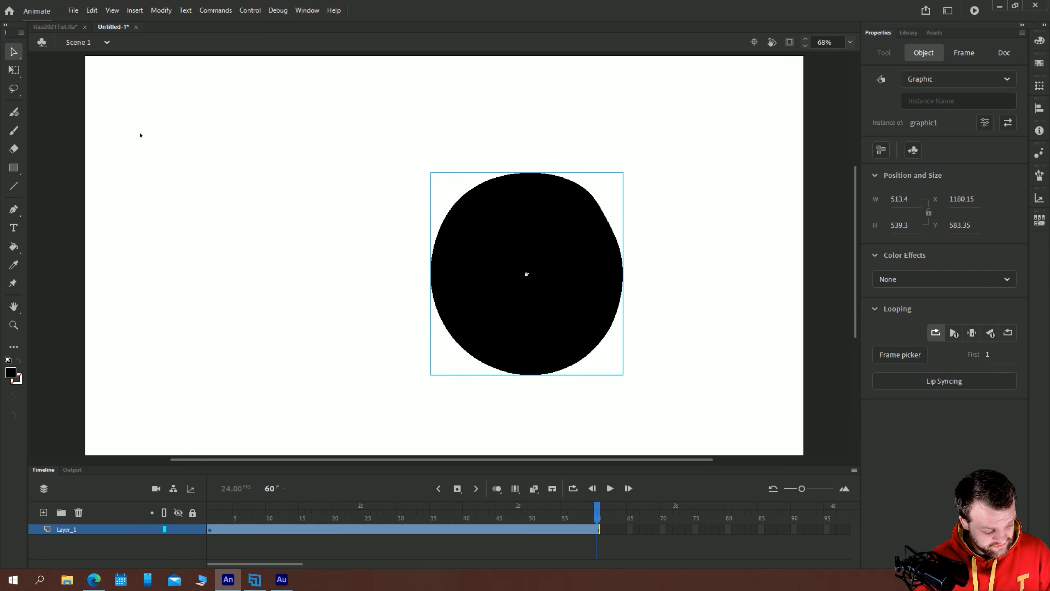
{"action": "left_click", "coordinate": [393, 199]}
{"action": "left_click_drag", "start_coordinate": [448, 213], "coordinate": [393, 184]}
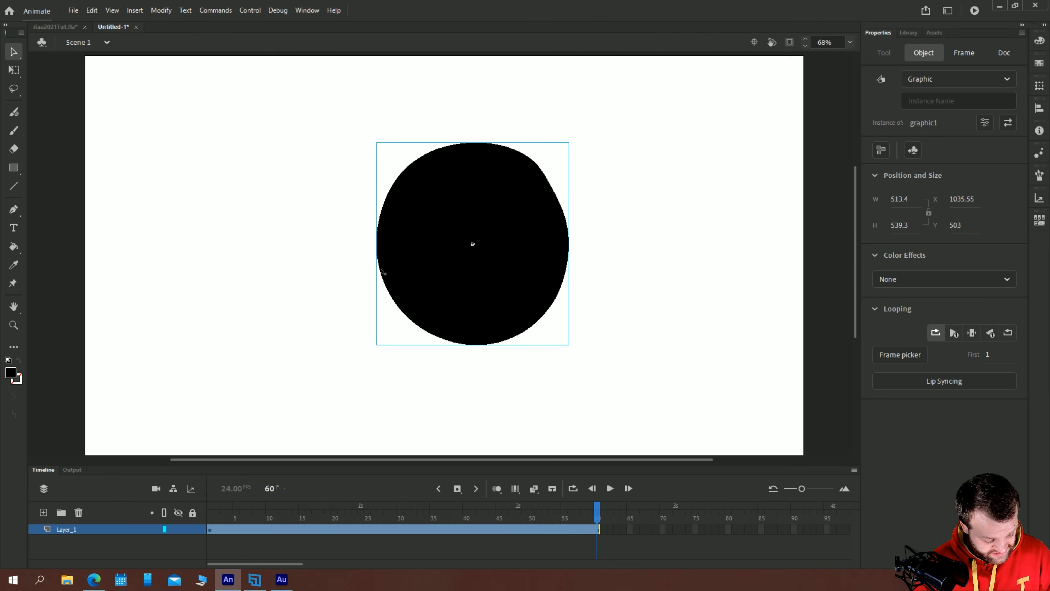
{"action": "left_click_drag", "start_coordinate": [381, 270], "coordinate": [356, 298]}
{"action": "left_click_drag", "start_coordinate": [515, 265], "coordinate": [547, 283]}
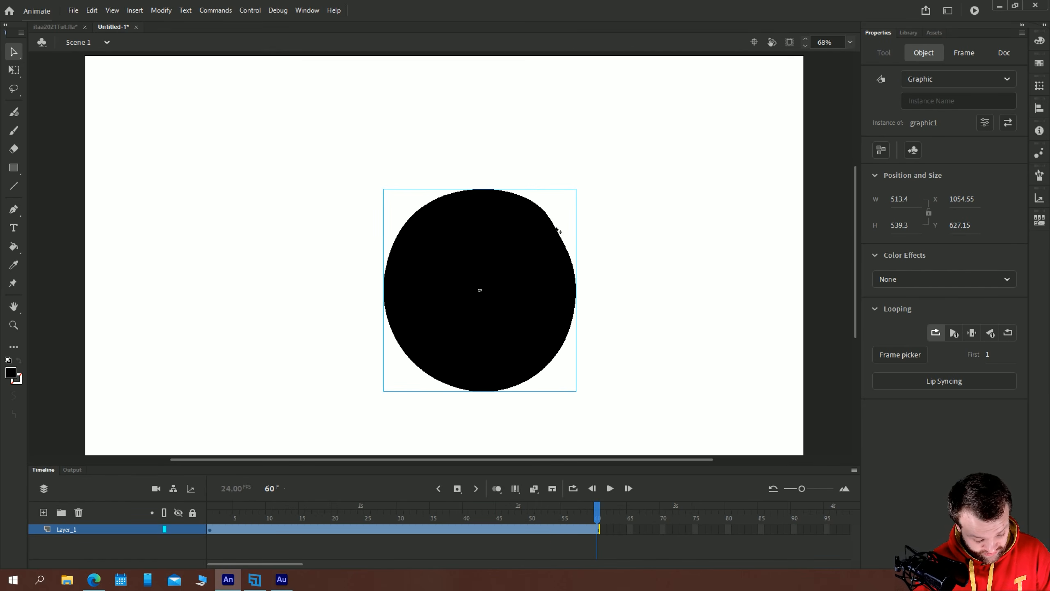
{"action": "left_click_drag", "start_coordinate": [559, 232], "coordinate": [584, 223]}
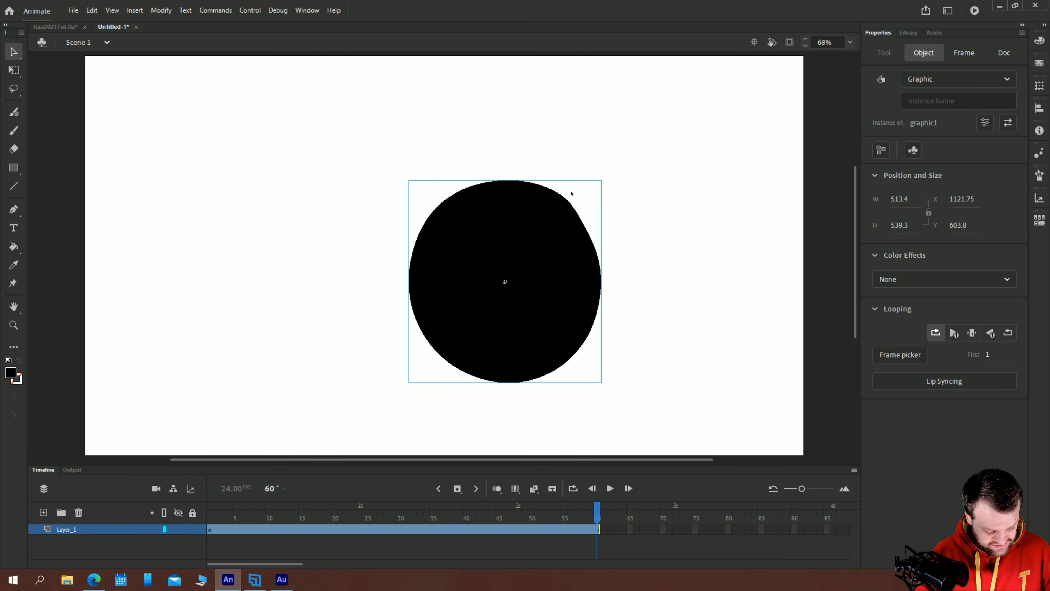
{"action": "double_click", "coordinate": [442, 263]}
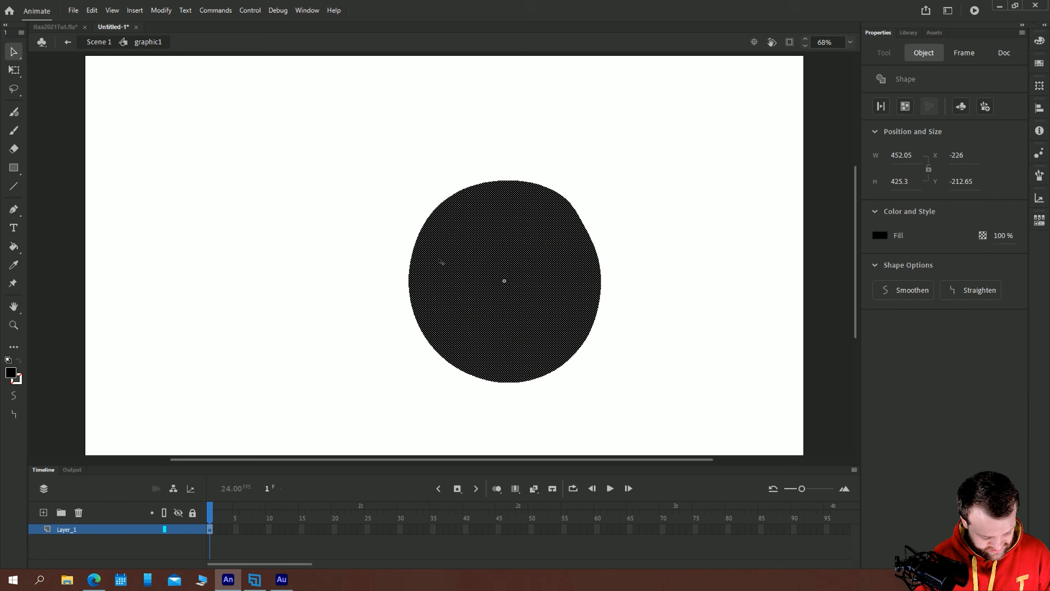
{"action": "key", "text": "t"}
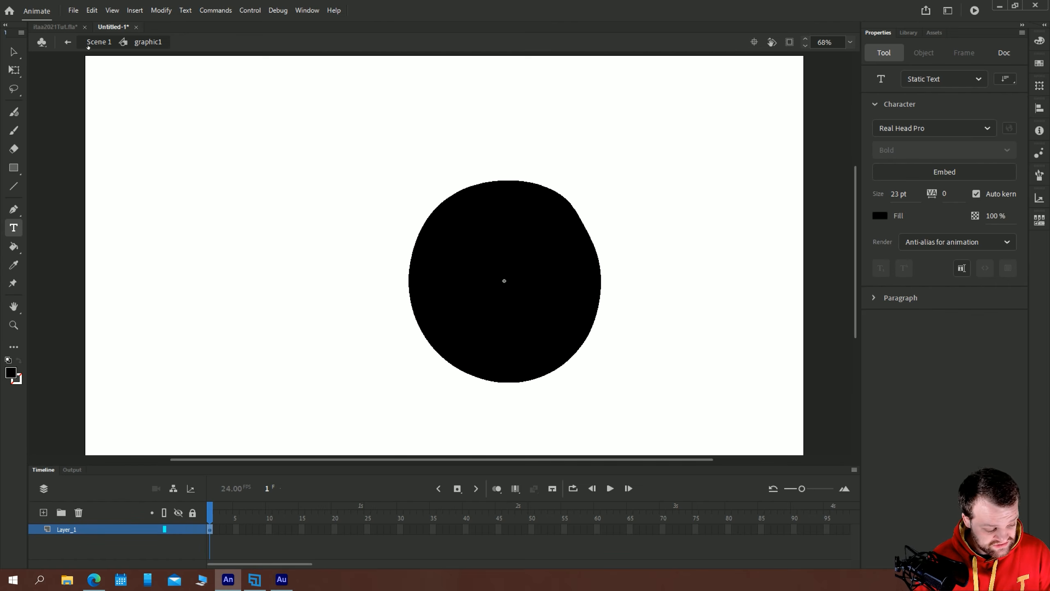
{"action": "left_click", "coordinate": [321, 240]}
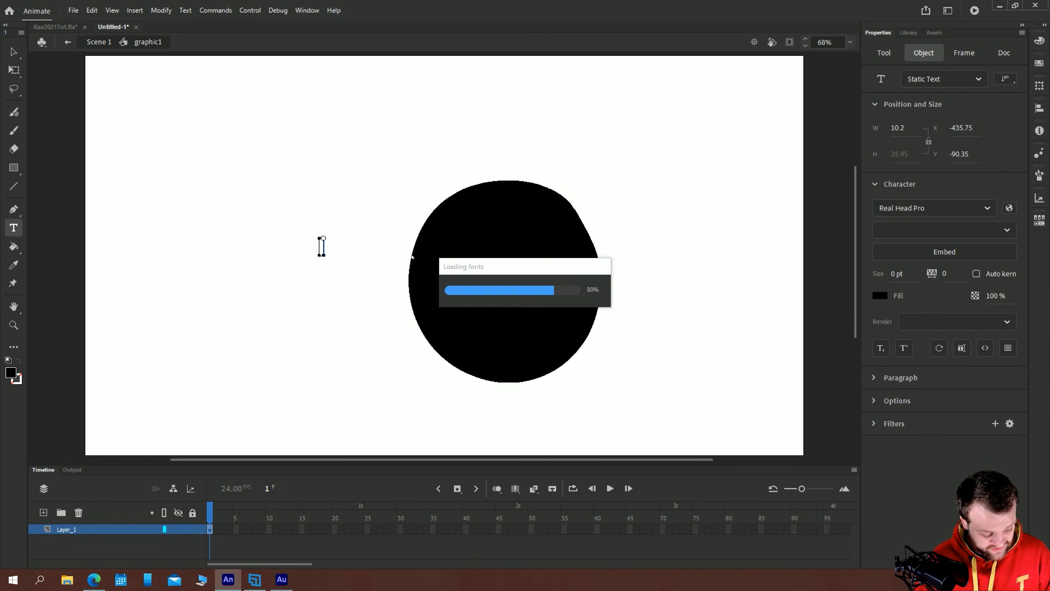
{"action": "key", "text": "v"}
{"action": "left_click_drag", "start_coordinate": [262, 199], "coordinate": [360, 291]}
Deform the black oval inside graphic1, pulling its left side, right side and upper edge outward and its lower edge inward
{"action": "left_click_drag", "start_coordinate": [415, 253], "coordinate": [327, 211]}
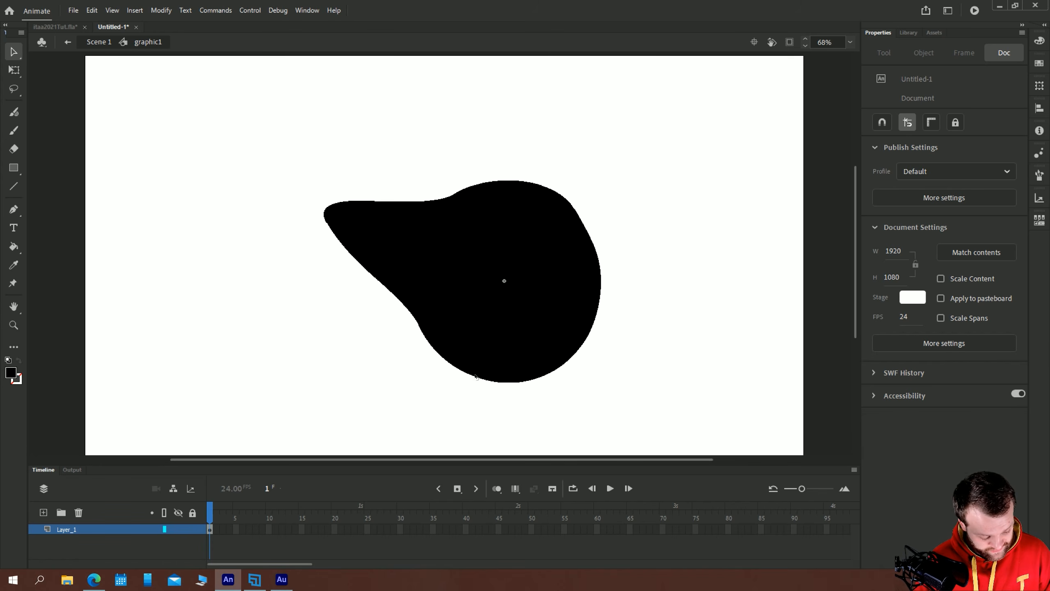
{"action": "left_click_drag", "start_coordinate": [475, 375], "coordinate": [502, 309]}
{"action": "left_click_drag", "start_coordinate": [601, 308], "coordinate": [689, 355]}
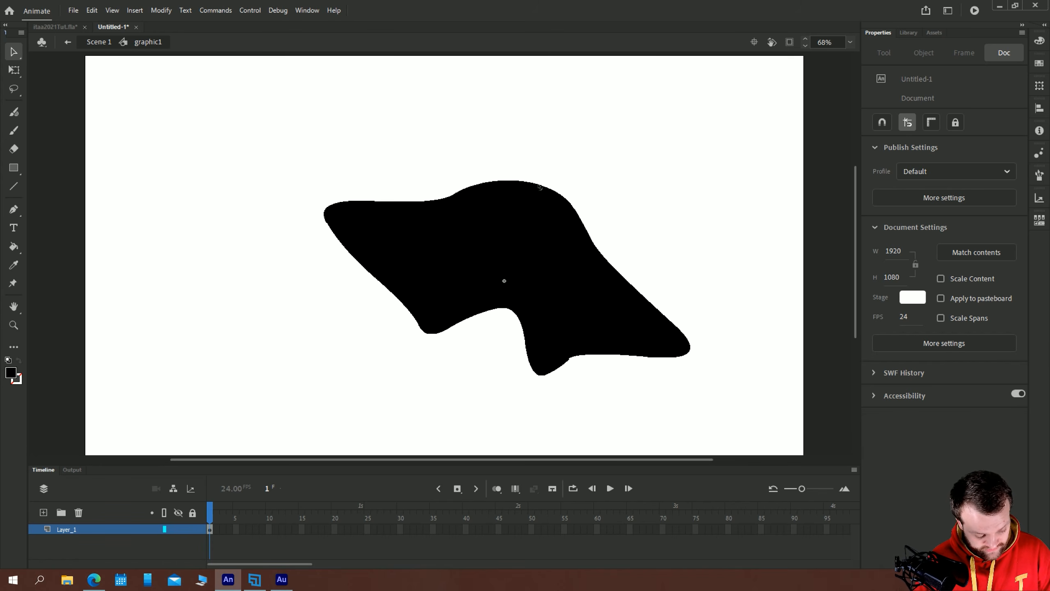
{"action": "left_click_drag", "start_coordinate": [538, 185], "coordinate": [536, 141]}
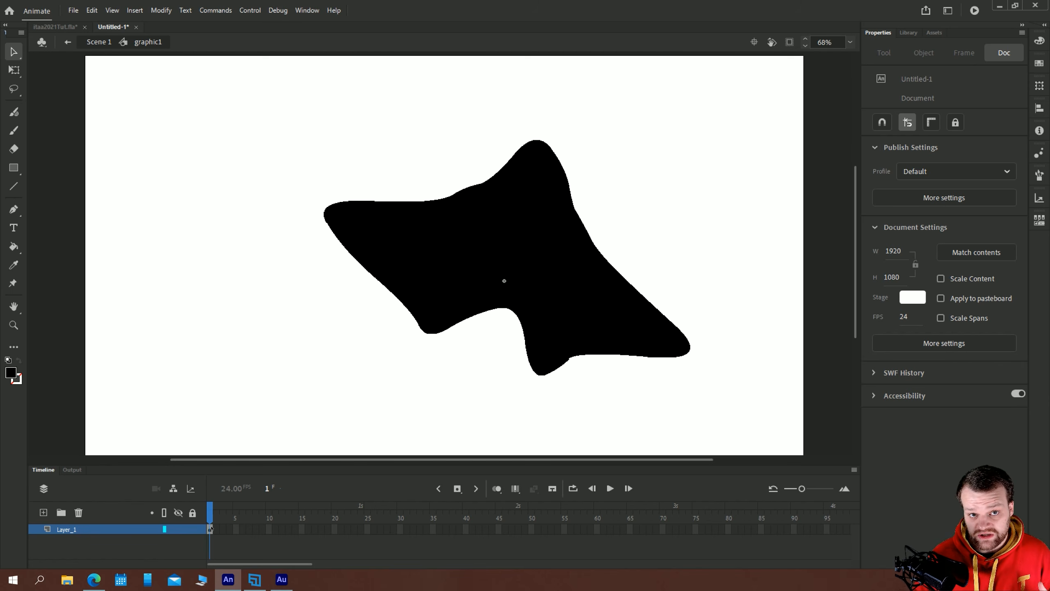
Return to Scene 1 and move the deformed graphic1 instance to about X 1106, Y 532
{"action": "double_click", "coordinate": [99, 42]}
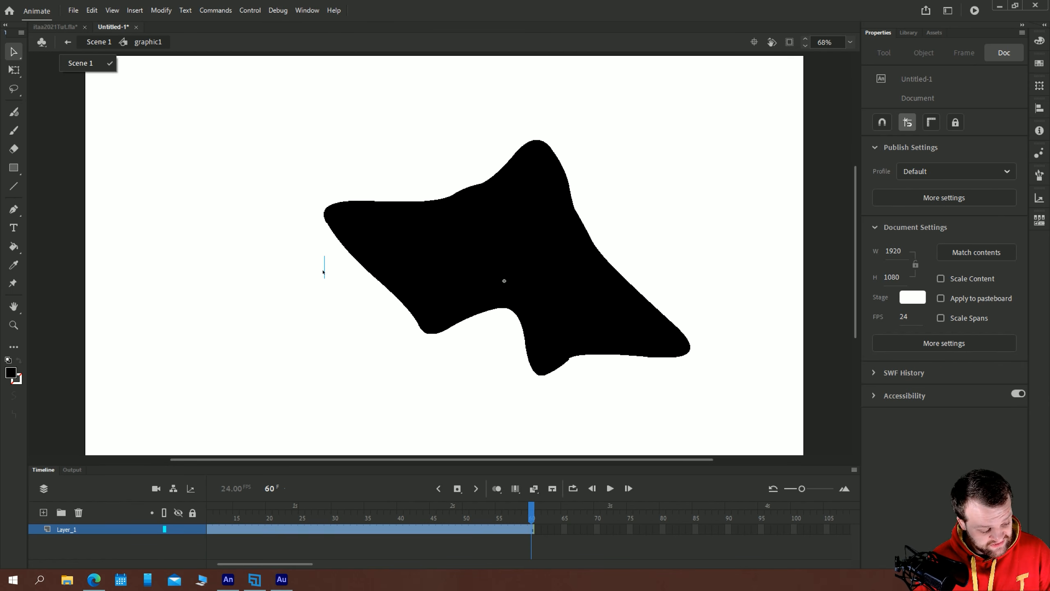
{"action": "left_click", "coordinate": [210, 220]}
{"action": "left_click_drag", "start_coordinate": [529, 271], "coordinate": [342, 265]}
{"action": "left_click_drag", "start_coordinate": [222, 288], "coordinate": [403, 267]}
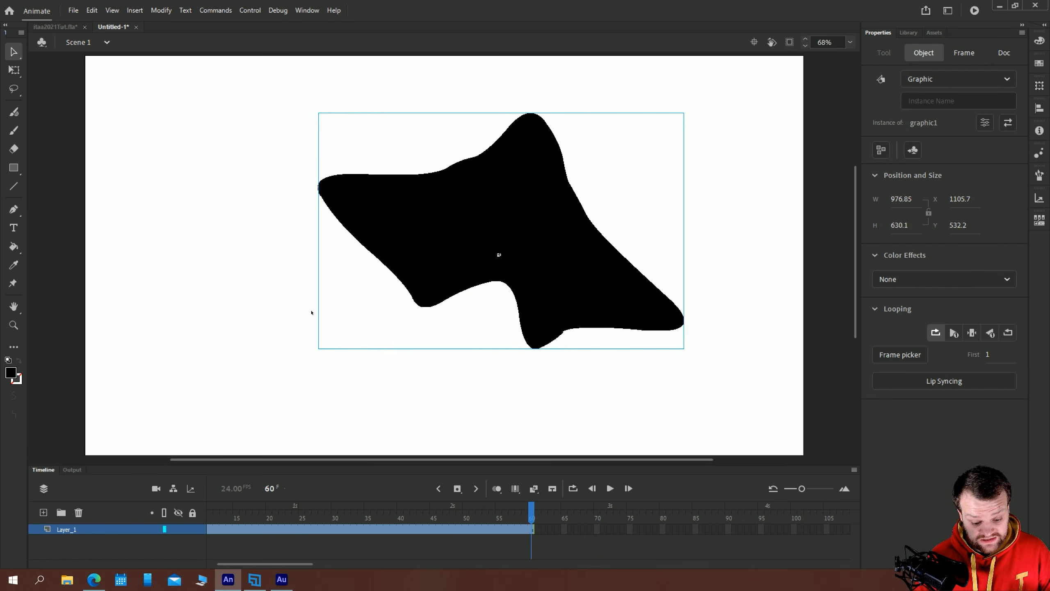
Place another graphic1 instance from the library on the left part of the stage and paste two more copies
{"action": "left_click", "coordinate": [909, 32]}
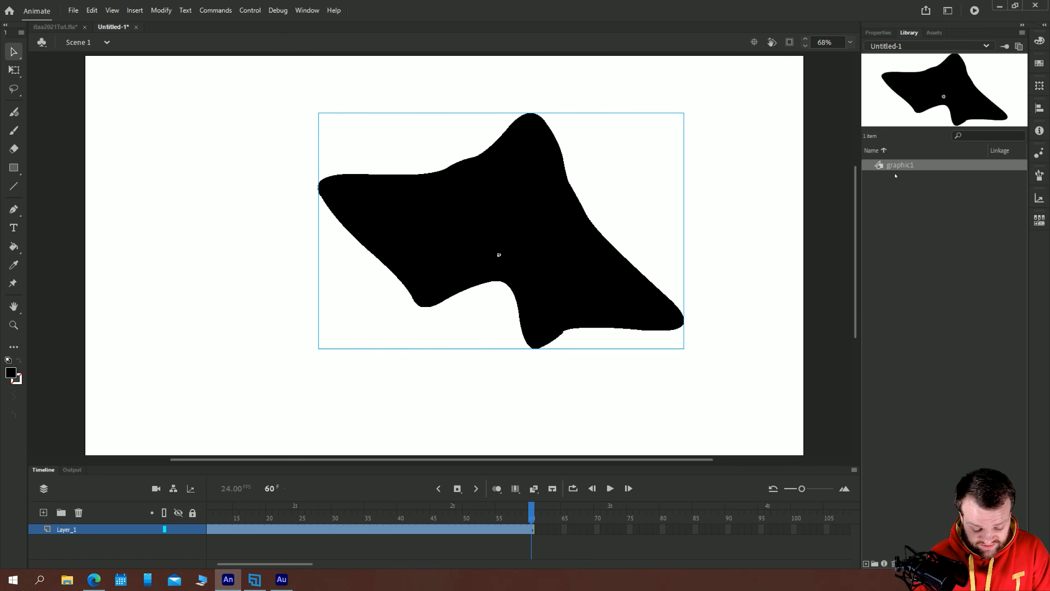
{"action": "left_click_drag", "start_coordinate": [897, 165], "coordinate": [234, 219]}
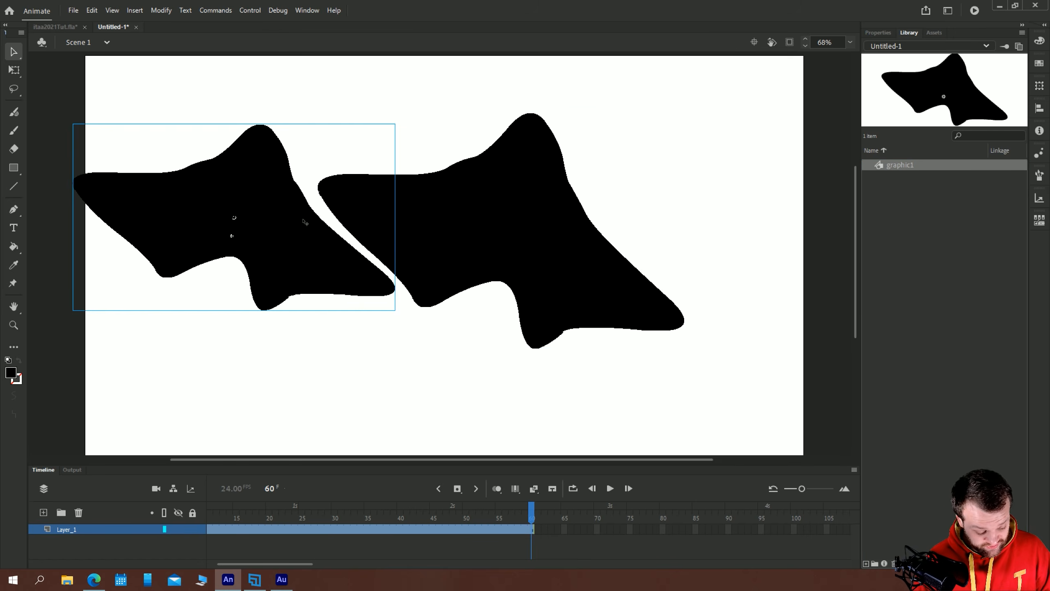
{"action": "key", "text": "ctrl+v"}
{"action": "key", "text": "ctrl+v"}
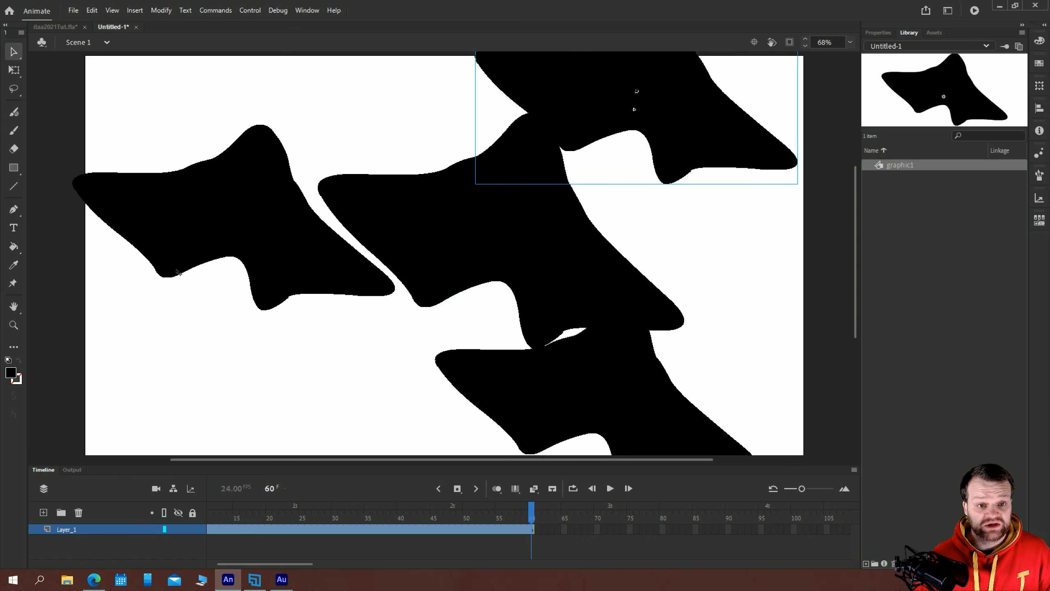
Make the leftmost graphic1 instance narrower and taller with Free Transform and move it lower on the stage
{"action": "left_click", "coordinate": [182, 212]}
{"action": "left_click", "coordinate": [14, 69]}
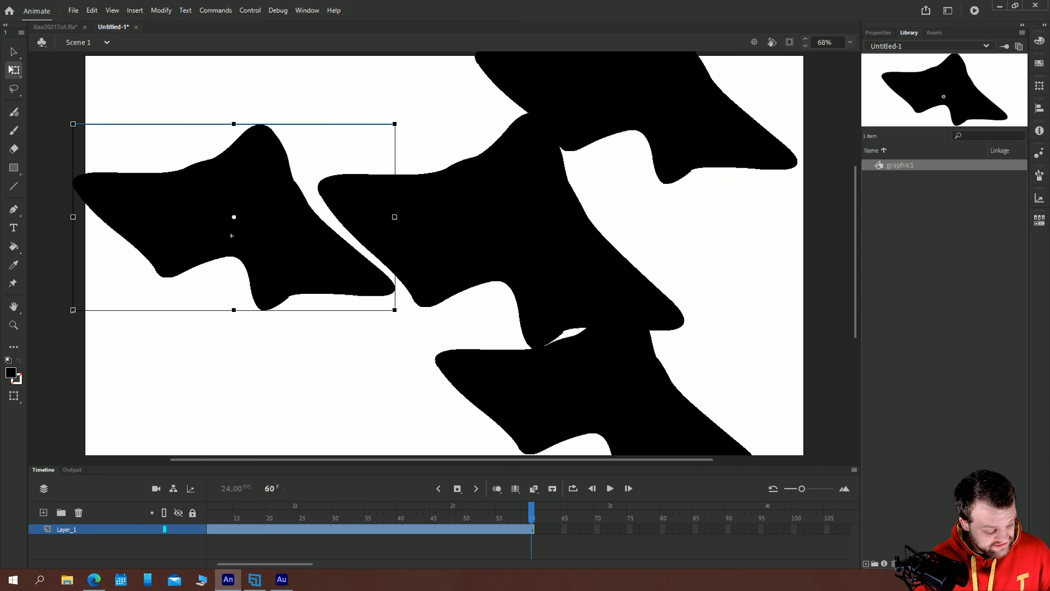
{"action": "left_click_drag", "start_coordinate": [73, 310], "coordinate": [143, 347]}
{"action": "left_click_drag", "start_coordinate": [190, 189], "coordinate": [183, 268]}
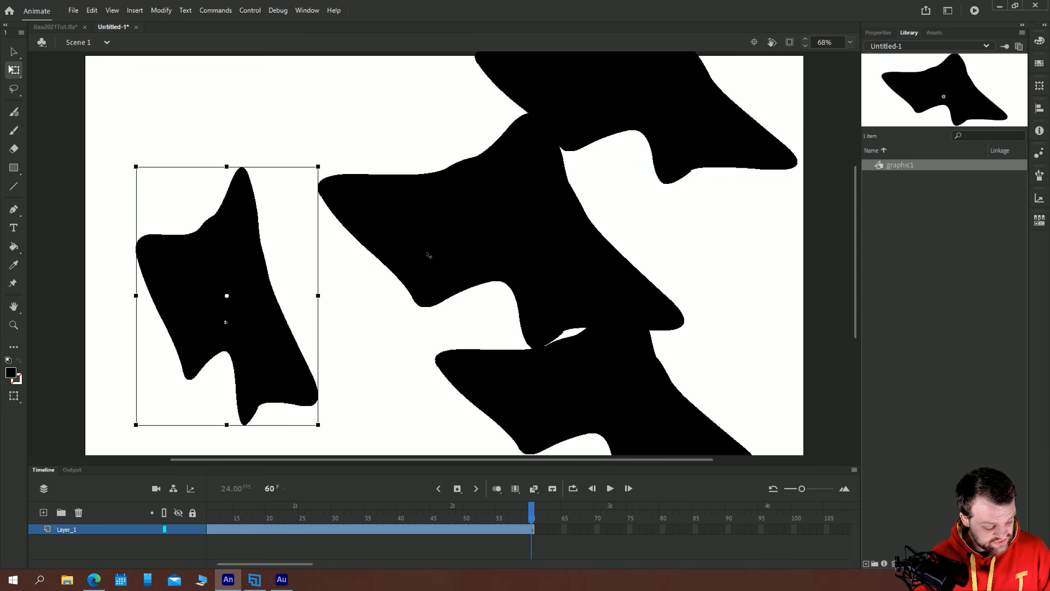
Edit graphic1 through its central instance, pulling the shape's upper edge deep inward, and return to Scene 1
{"action": "double_click", "coordinate": [461, 275]}
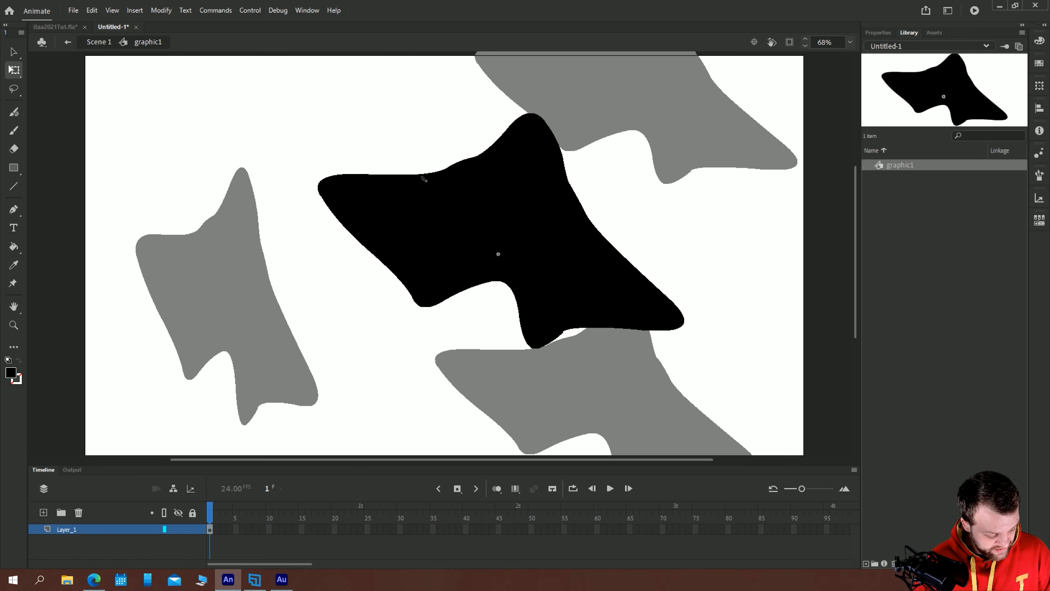
{"action": "mouse_move", "coordinate": [418, 175]}
{"action": "left_mouse_down"}
{"action": "mouse_move", "coordinate": [480, 246]}
{"action": "mouse_move", "coordinate": [476, 229]}
{"action": "mouse_move", "coordinate": [490, 242]}
{"action": "mouse_move", "coordinate": [626, 264]}
{"action": "mouse_move", "coordinate": [602, 277]}
{"action": "left_mouse_up"}
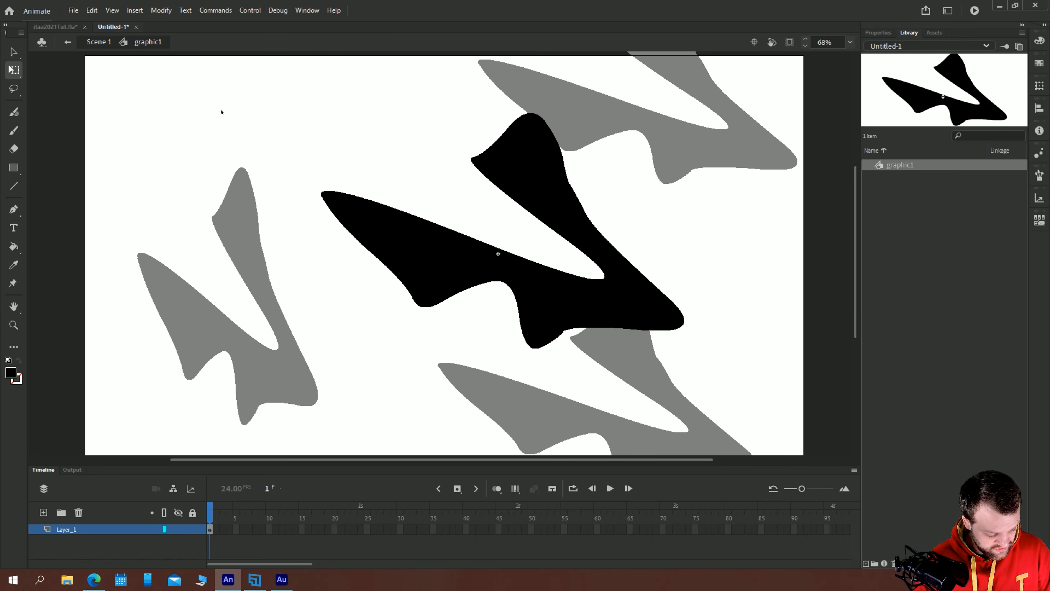
{"action": "double_click", "coordinate": [139, 106]}
Delete all graphic1 instances from the stage and place a new one from the library near the centre
{"action": "left_click_drag", "start_coordinate": [126, 207], "coordinate": [798, 431]}
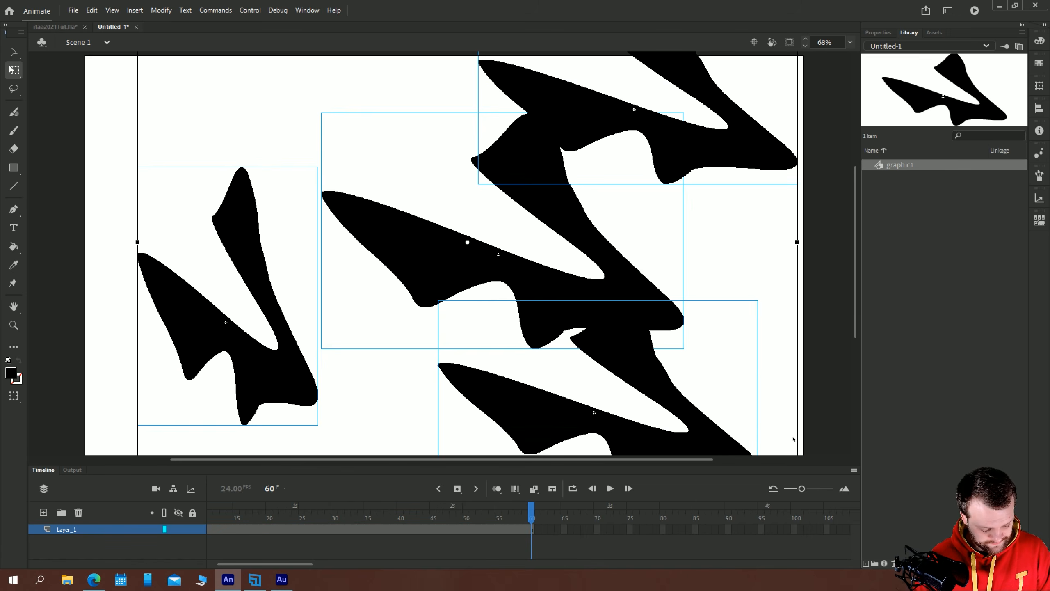
{"action": "key", "text": "Delete"}
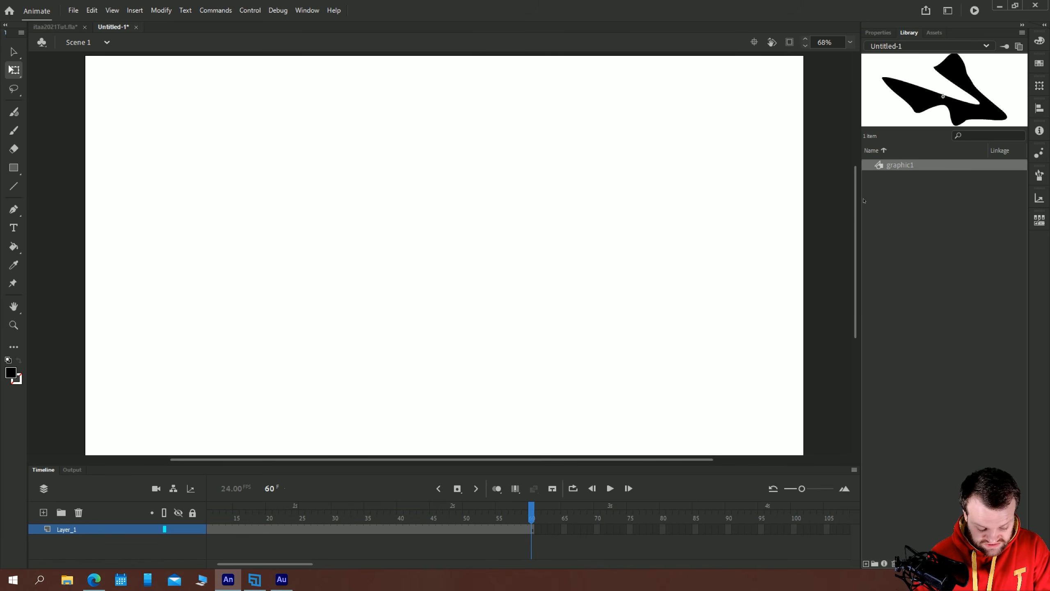
{"action": "left_click_drag", "start_coordinate": [864, 201], "coordinate": [401, 275]}
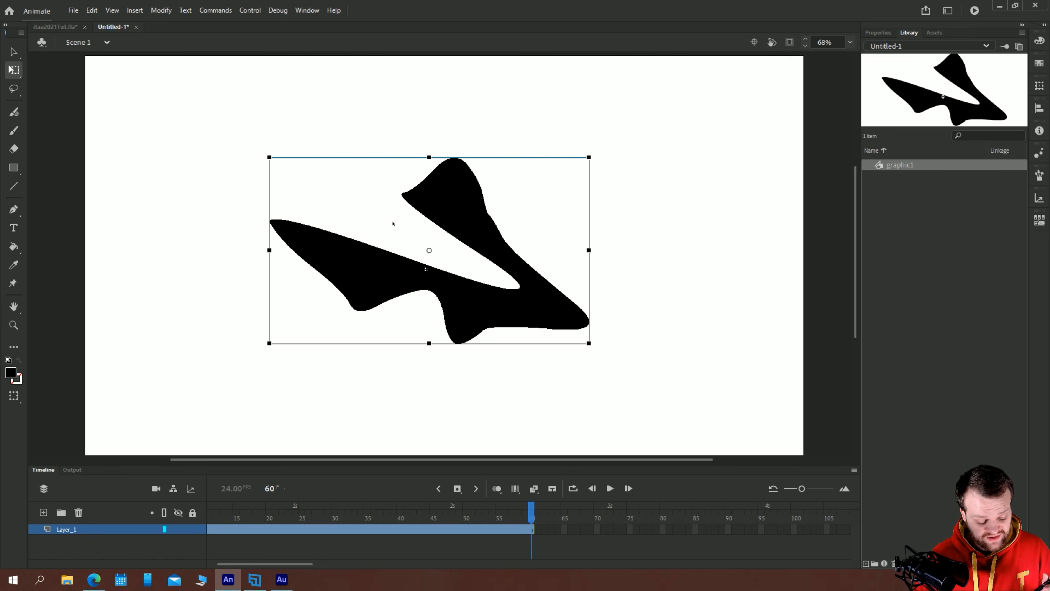
Open graphic1, delete its black shape and brush a small black circle outline near the registration point
{"action": "double_click", "coordinate": [360, 305]}
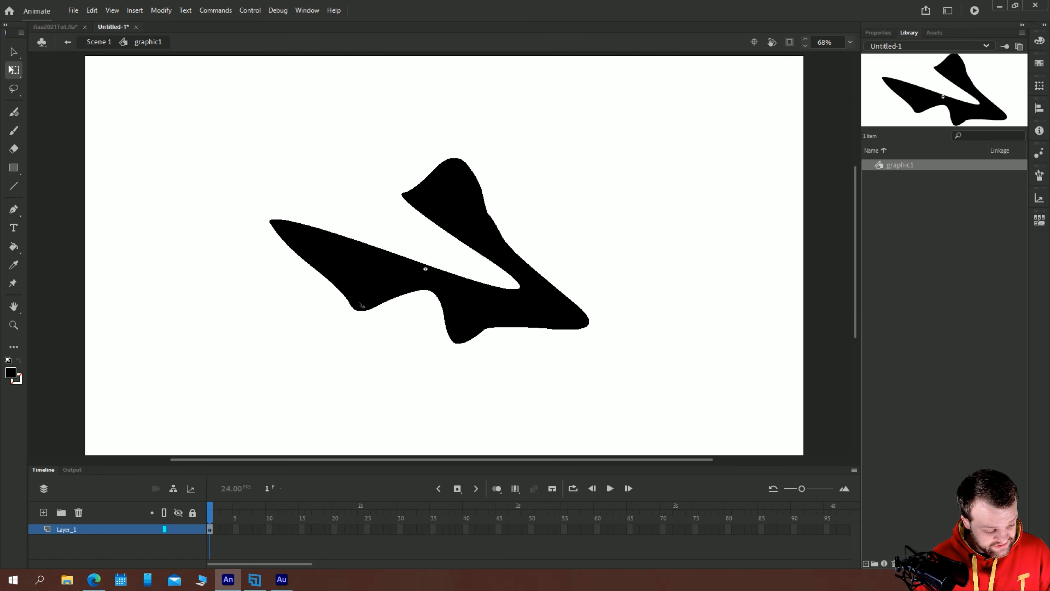
{"action": "key", "text": "ctrl+a"}
{"action": "key", "text": "Delete"}
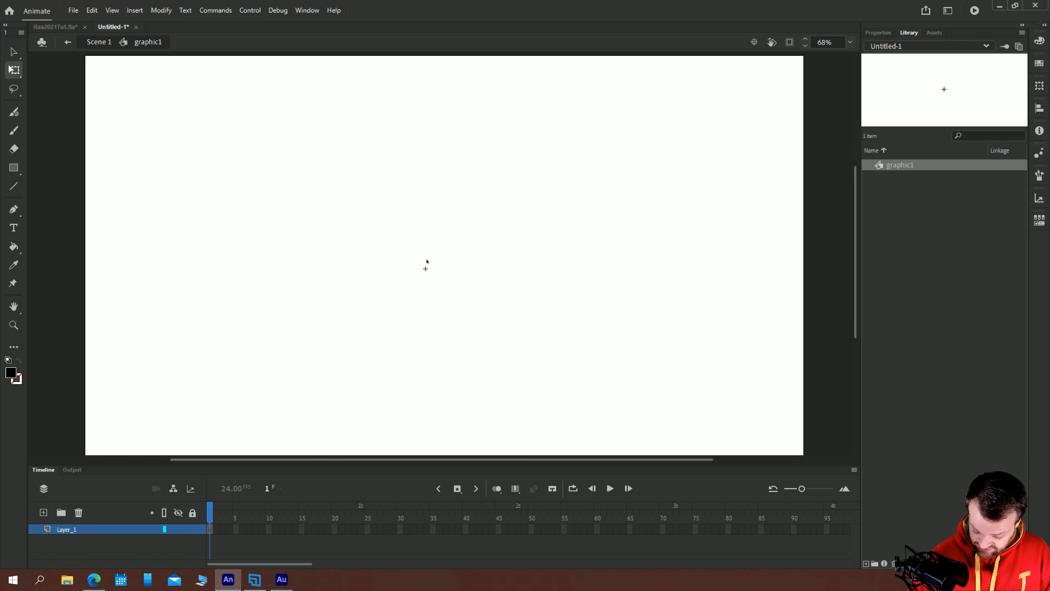
{"action": "key", "text": "b"}
{"action": "mouse_move", "coordinate": [458, 243]}
{"action": "left_mouse_down"}
{"action": "mouse_move", "coordinate": [413, 244]}
{"action": "mouse_move", "coordinate": [437, 283]}
{"action": "mouse_move", "coordinate": [465, 259]}
{"action": "mouse_move", "coordinate": [443, 226]}
{"action": "left_mouse_up"}
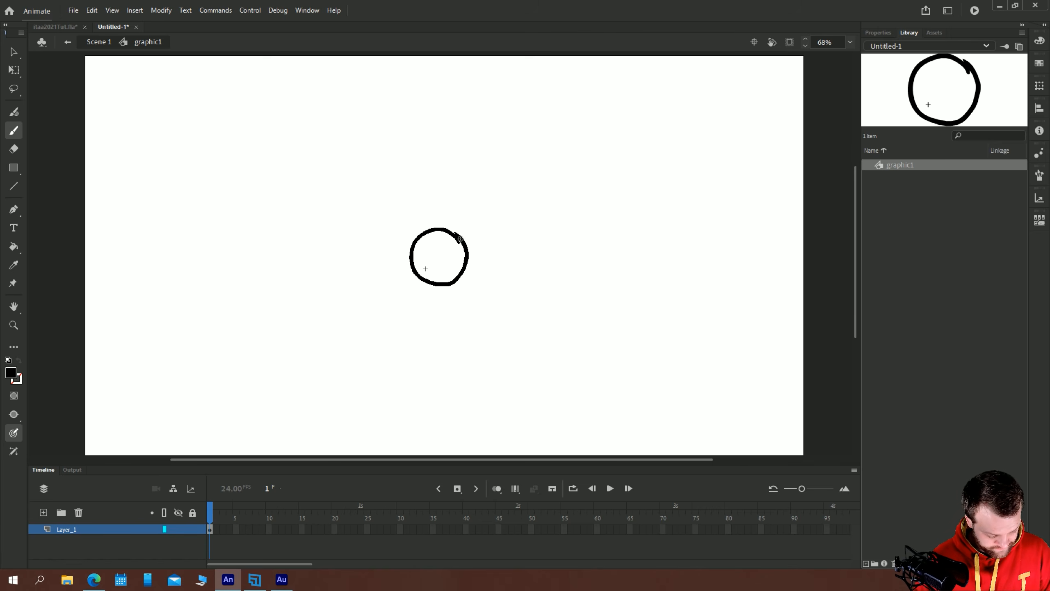
Extend the circle to frame 2 inside graphic1 and insert a blank keyframe at frame 3 lasting through frame 4
{"action": "left_click", "coordinate": [215, 530]}
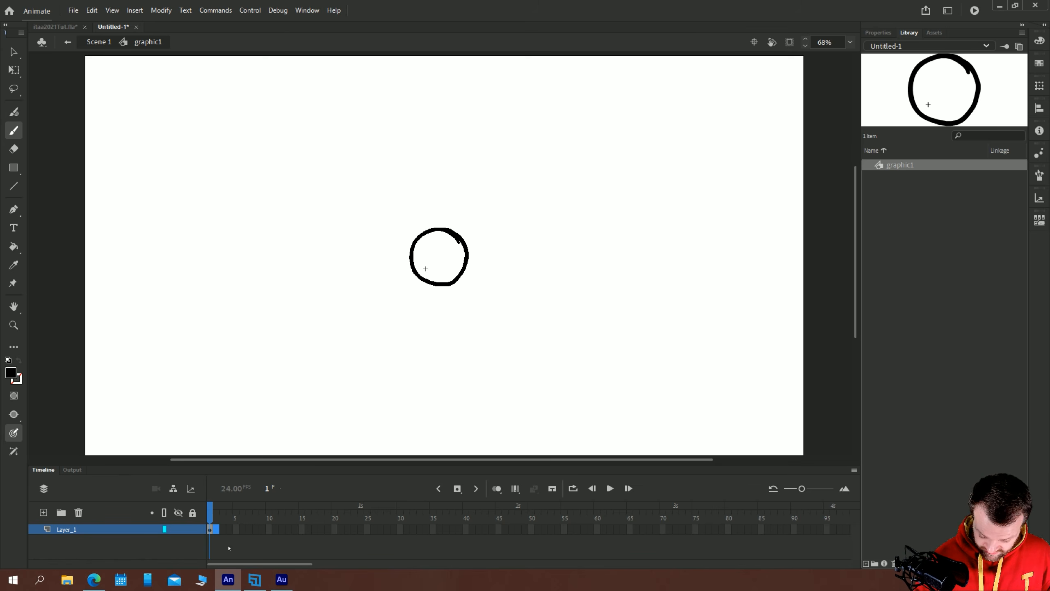
{"action": "key", "text": "F5"}
{"action": "left_click", "coordinate": [224, 531]}
{"action": "key", "text": "F7"}
{"action": "key", "text": "F5"}
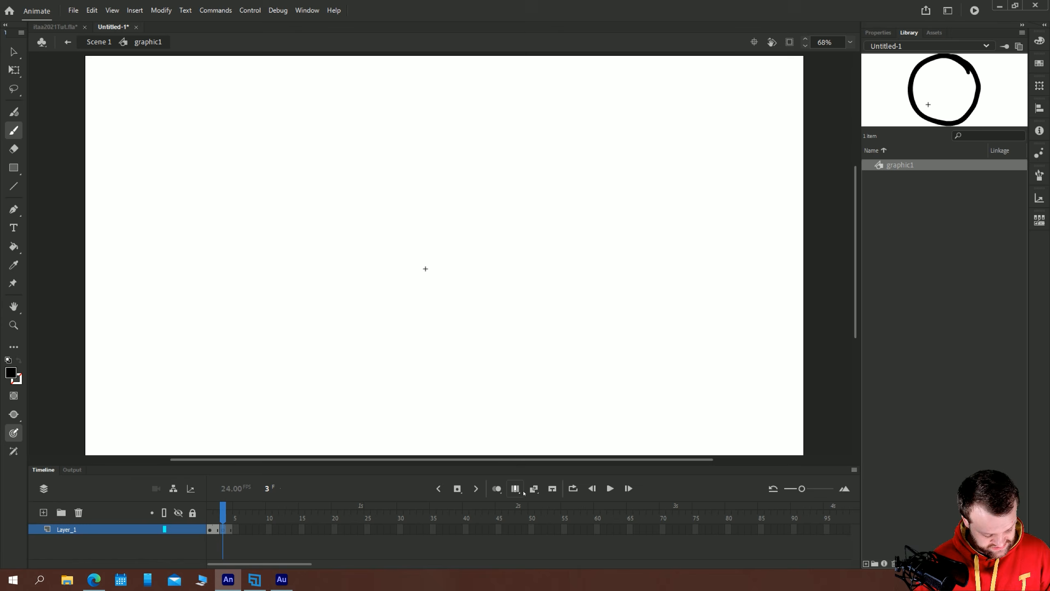
Turn on onion skinning and brush a square outline over the ghosted circle on frame 3
{"action": "left_click", "coordinate": [497, 489]}
{"action": "mouse_move", "coordinate": [465, 232]}
{"action": "left_mouse_down"}
{"action": "mouse_move", "coordinate": [413, 229]}
{"action": "mouse_move", "coordinate": [409, 276]}
{"action": "mouse_move", "coordinate": [467, 274]}
{"action": "mouse_move", "coordinate": [468, 233]}
{"action": "left_mouse_up"}
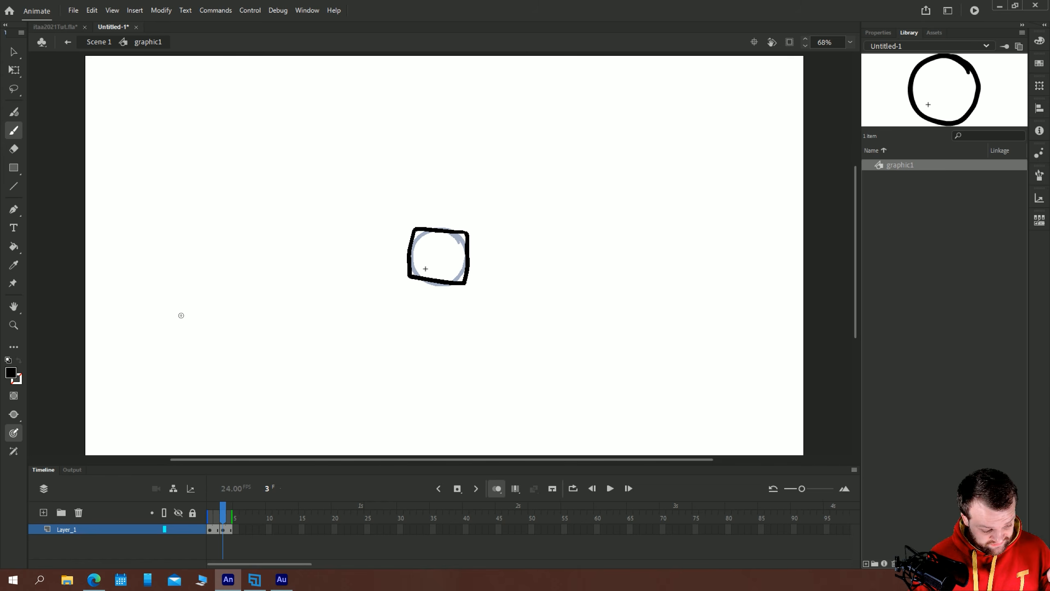
Flip back and forth between frames 1 and 3 of graphic1 to compare the circle and square drawings
{"action": "key", "text": "comma"}
{"action": "key", "text": "comma"}
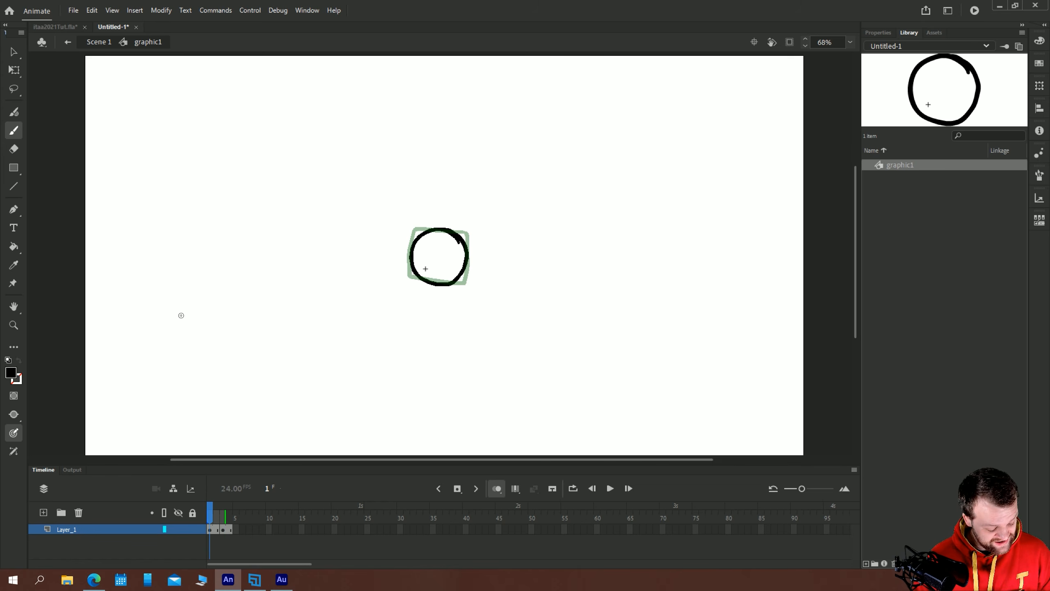
{"action": "key", "text": "period"}
{"action": "key", "text": "period"}
{"action": "key", "text": "comma"}
{"action": "key", "text": "comma"}
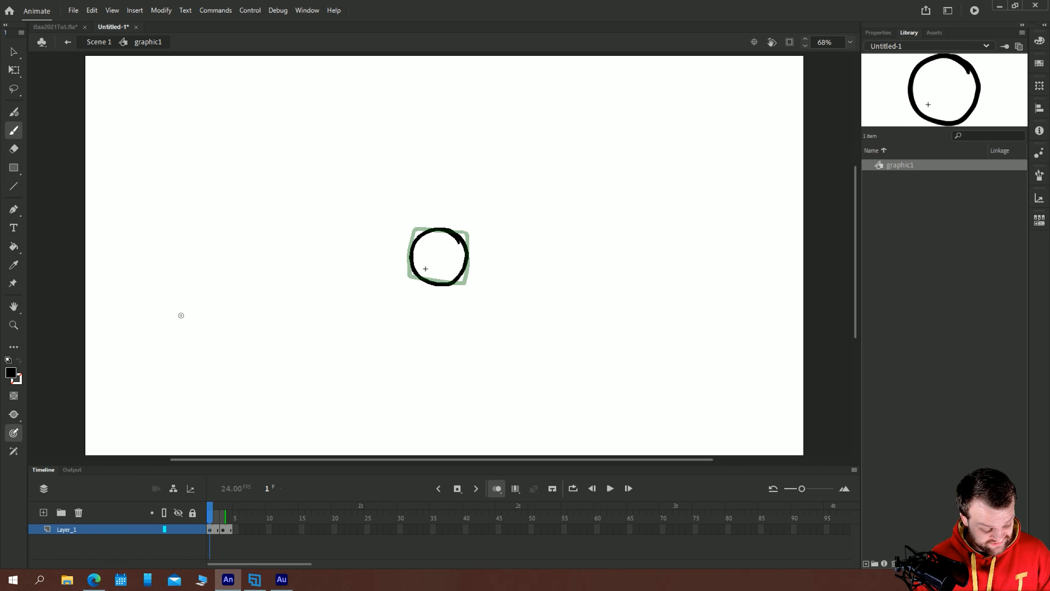
{"action": "key", "text": "period"}
{"action": "key", "text": "period"}
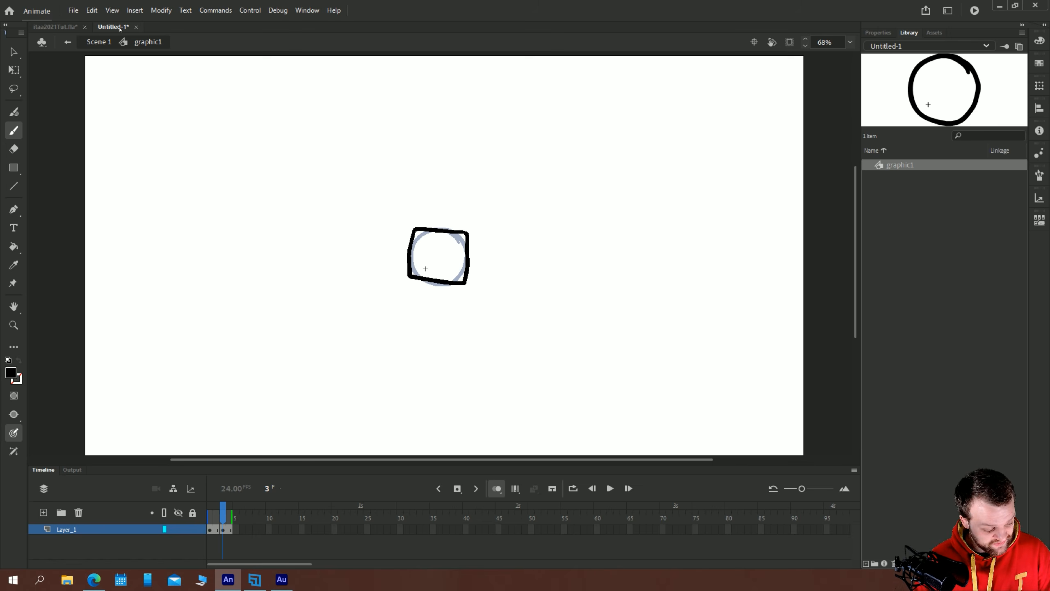
Return to Scene 1, move the playhead to the first frame and play the looping graphic1 animation before stopping it
{"action": "left_click", "coordinate": [99, 42]}
{"action": "key", "text": "v"}
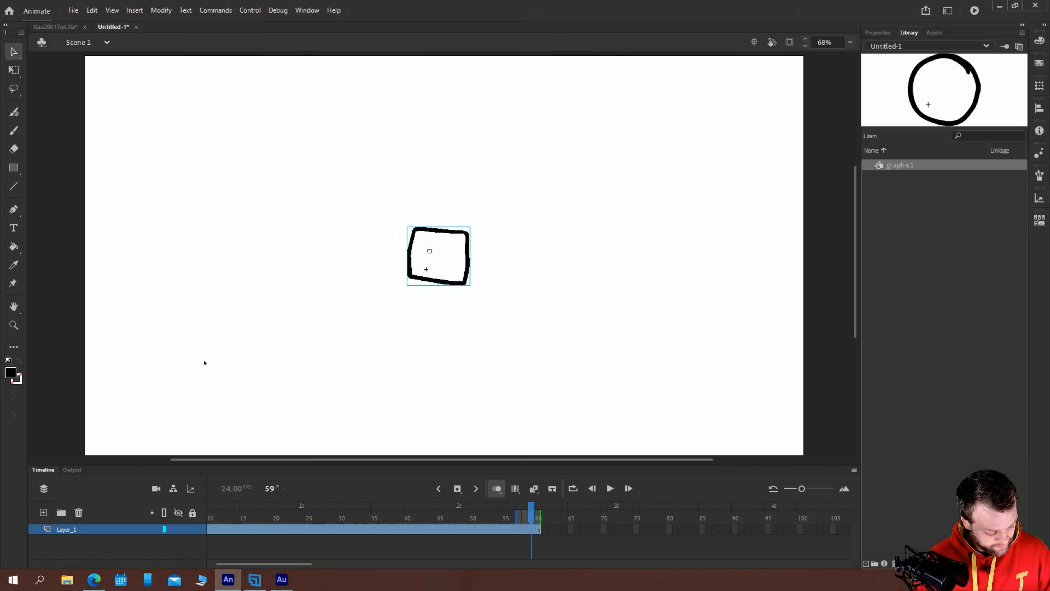
{"action": "left_click_drag", "start_coordinate": [291, 563], "coordinate": [281, 564]}
{"action": "left_click_drag", "start_coordinate": [258, 518], "coordinate": [206, 518]}
{"action": "key", "text": "Return"}
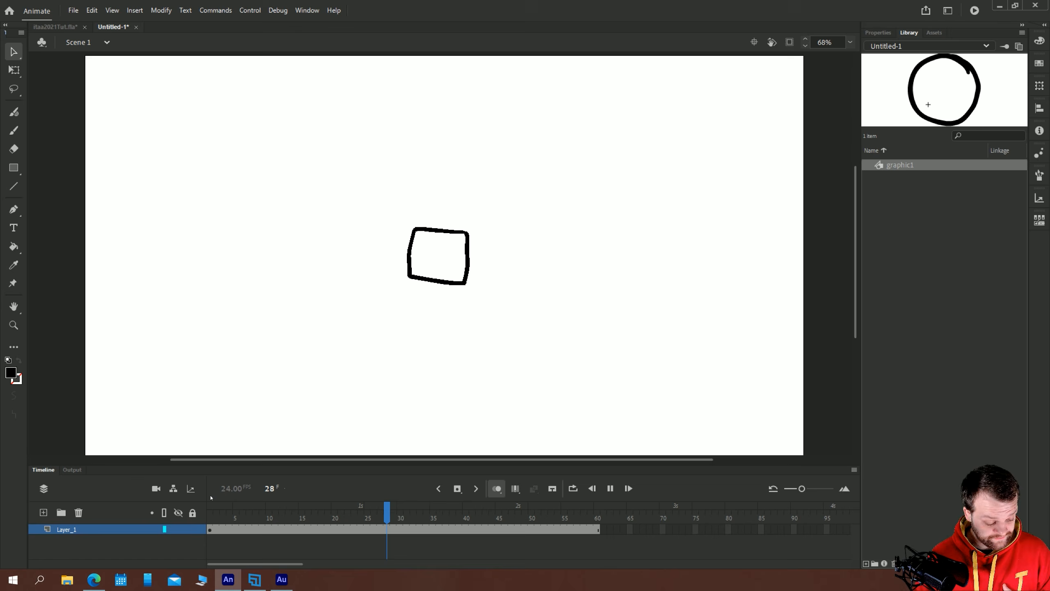
{"action": "key", "text": "Return"}
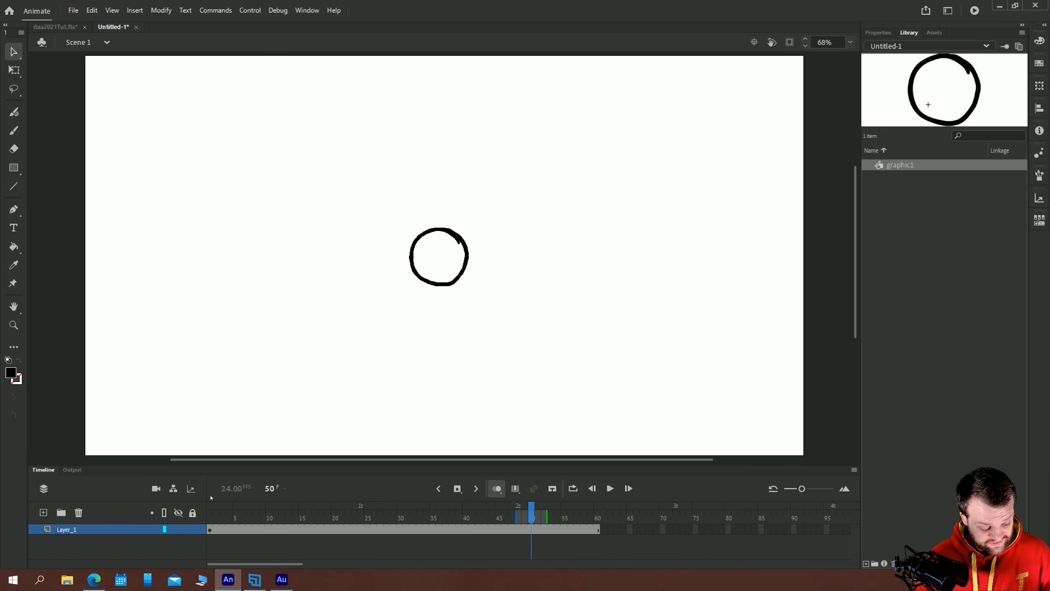
Open graphic1 and delete the circle and square drawings from its two keyframes
{"action": "double_click", "coordinate": [412, 256]}
{"action": "left_click_drag", "start_coordinate": [538, 334], "coordinate": [307, 161]}
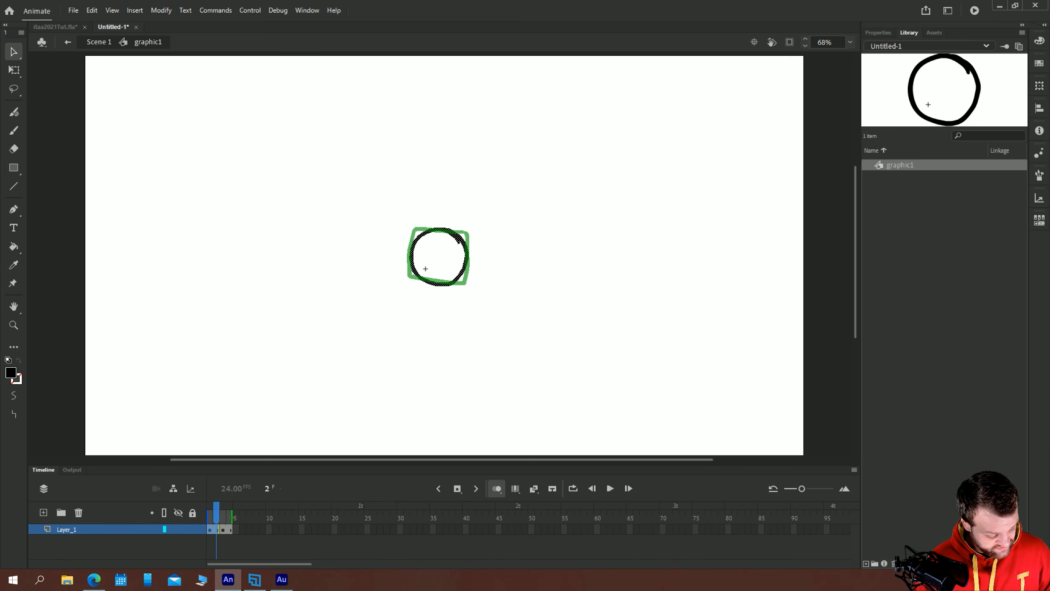
{"action": "key", "text": "Delete"}
{"action": "key", "text": "."}
{"action": "key", "text": "Delete"}
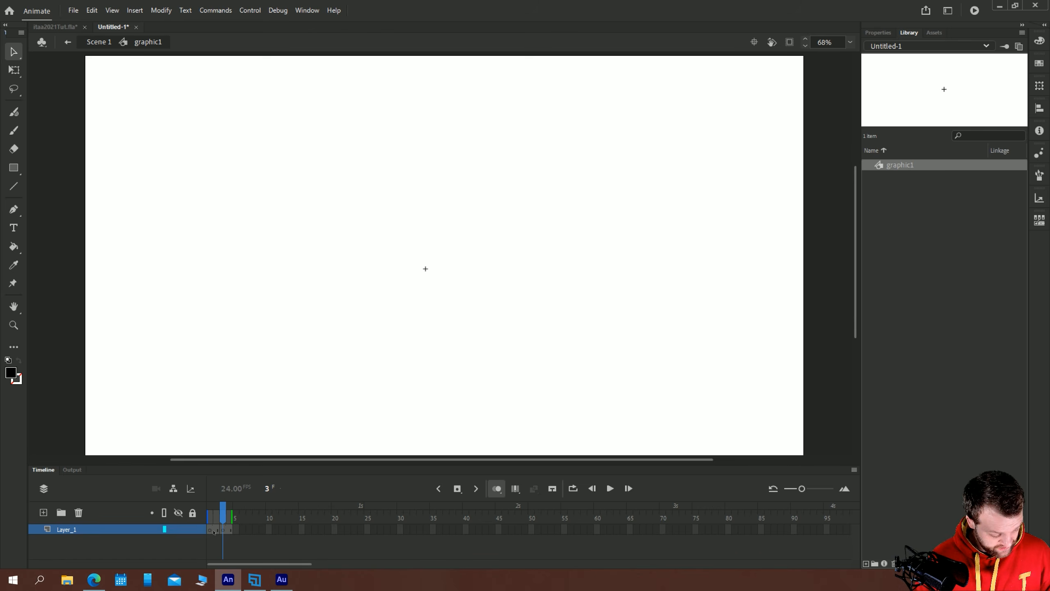
Brush a stick figure with one arm raised away from its head on frame 1 of graphic1
{"action": "left_click", "coordinate": [213, 531]}
{"action": "key", "text": "b"}
{"action": "mouse_move", "coordinate": [442, 209]}
{"action": "left_mouse_down"}
{"action": "mouse_move", "coordinate": [422, 205]}
{"action": "mouse_move", "coordinate": [433, 203]}
{"action": "mouse_move", "coordinate": [428, 297]}
{"action": "mouse_move", "coordinate": [439, 324]}
{"action": "left_mouse_up"}
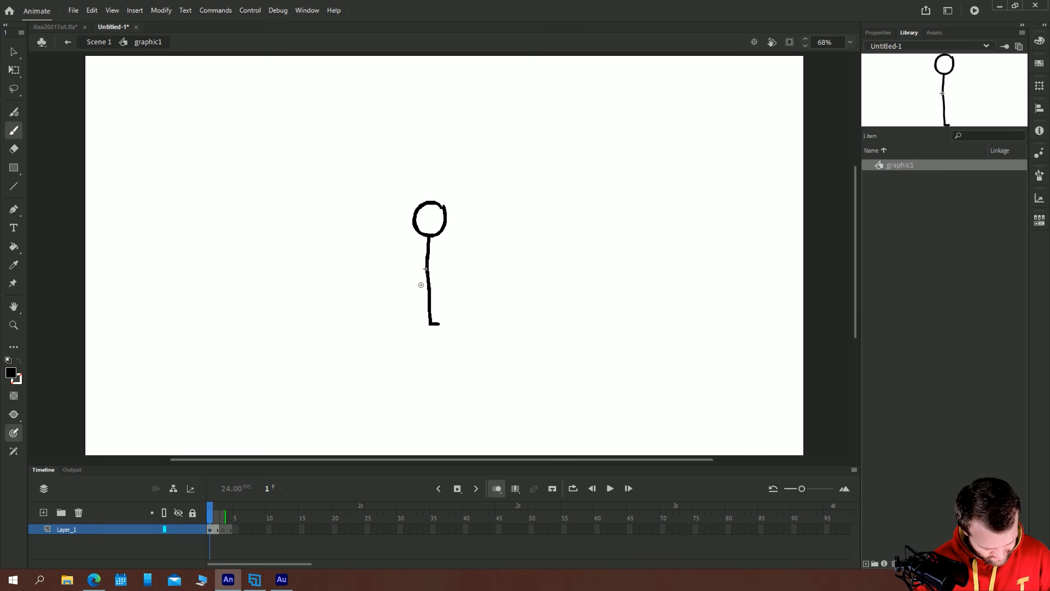
{"action": "left_click_drag", "start_coordinate": [426, 271], "coordinate": [416, 325]}
{"action": "mouse_move", "coordinate": [429, 237]}
{"action": "left_mouse_down"}
{"action": "mouse_move", "coordinate": [432, 273]}
{"action": "mouse_move", "coordinate": [393, 223]}
{"action": "mouse_move", "coordinate": [418, 201]}
{"action": "mouse_move", "coordinate": [433, 238]}
{"action": "mouse_move", "coordinate": [406, 247]}
{"action": "mouse_move", "coordinate": [410, 221]}
{"action": "mouse_move", "coordinate": [433, 271]}
{"action": "mouse_move", "coordinate": [439, 325]}
{"action": "left_mouse_up"}
Brush the same stick figure on frame 3 with its raised forearm bent in toward the head
{"action": "left_click", "coordinate": [222, 530]}
{"action": "left_click_drag", "start_coordinate": [427, 269], "coordinate": [413, 323]}
Return to Scene 1 and play the timeline to review the waving stick figure
{"action": "left_click", "coordinate": [99, 43]}
{"action": "key", "text": "v"}
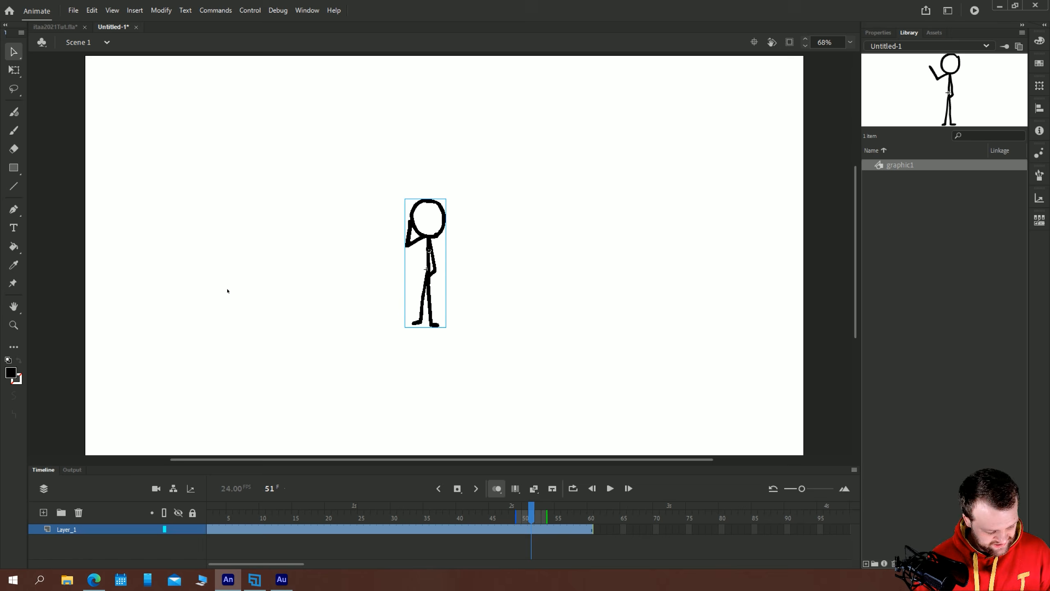
{"action": "key", "text": "Return"}
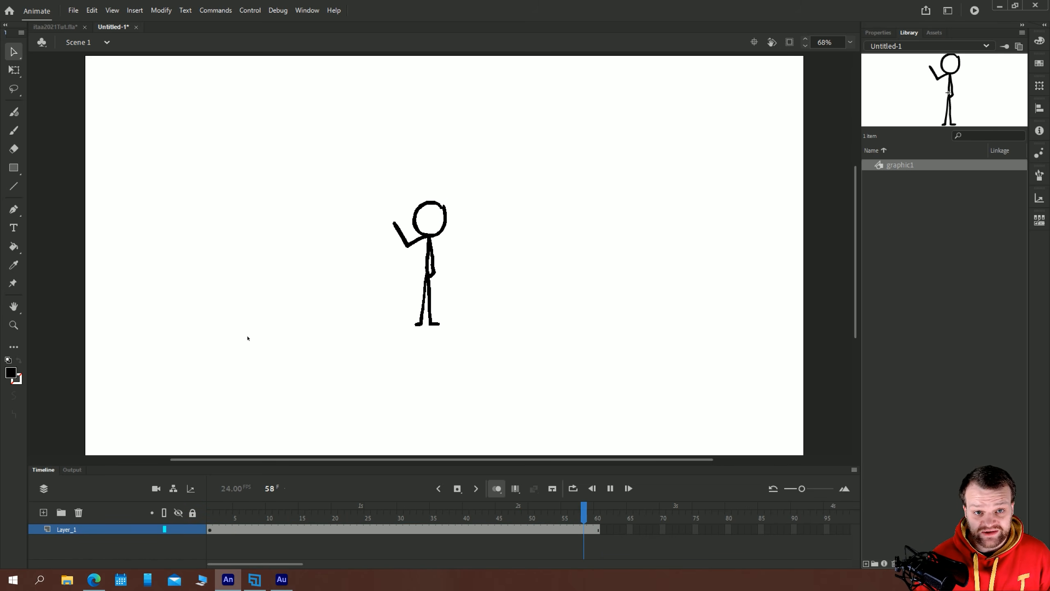
{"action": "key", "text": "Return"}
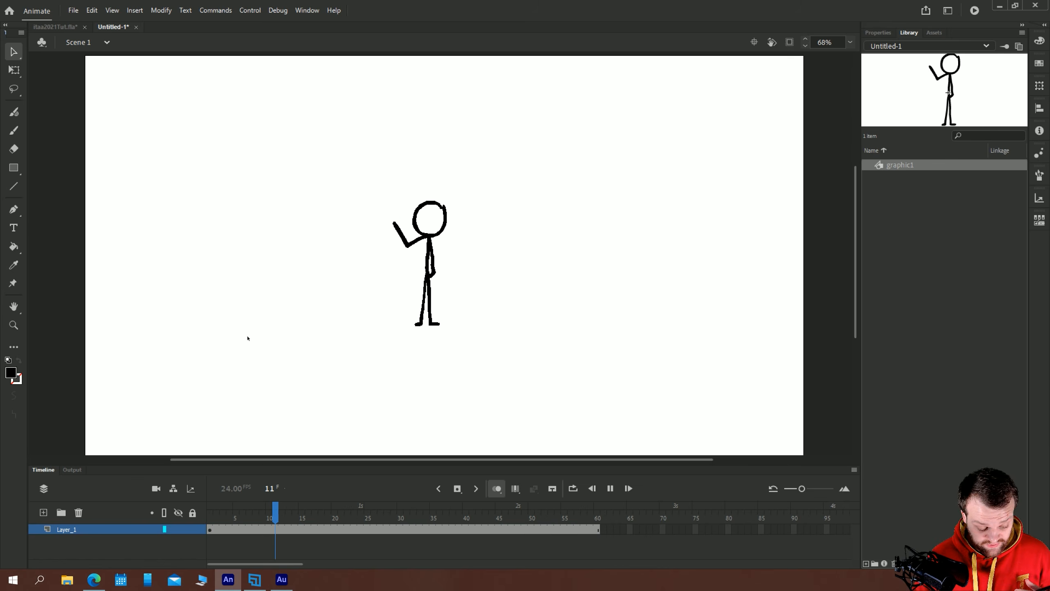
Replace the stick figure on the stage with a new graphic1 instance placed left of the stage centre
{"action": "key", "text": "Return"}
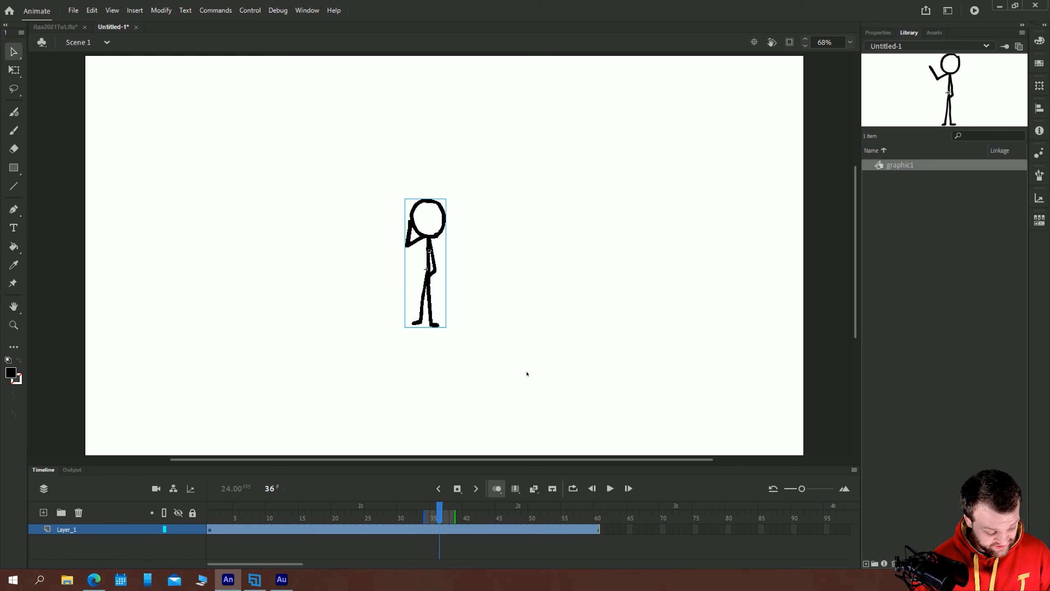
{"action": "key", "text": "Delete"}
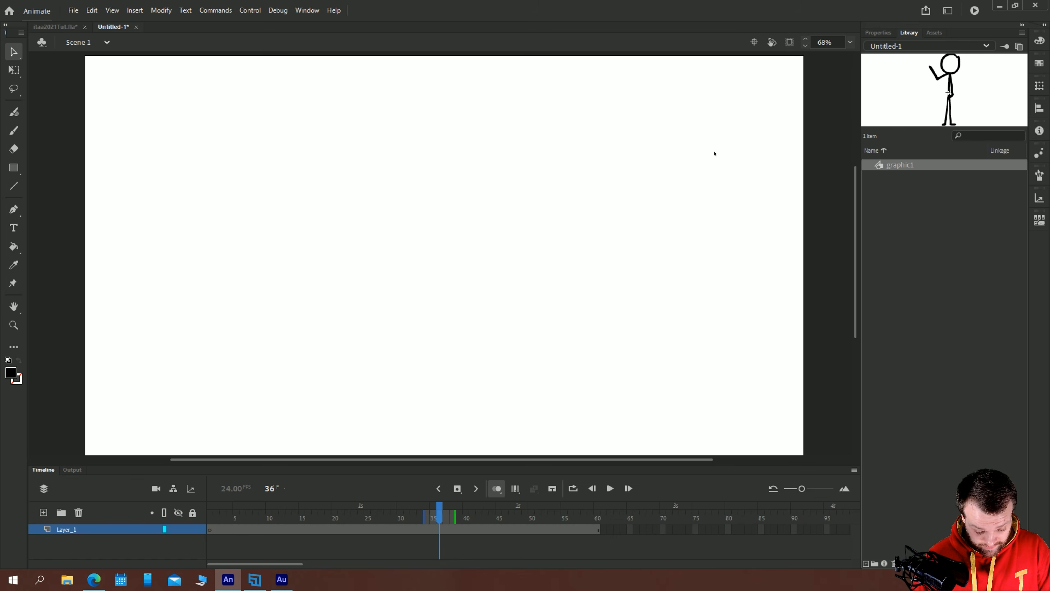
{"action": "left_click_drag", "start_coordinate": [882, 167], "coordinate": [324, 243]}
Add a new layer and brush a red stick figure with hands on hips beside the black one on frame 1
{"action": "left_click", "coordinate": [43, 512]}
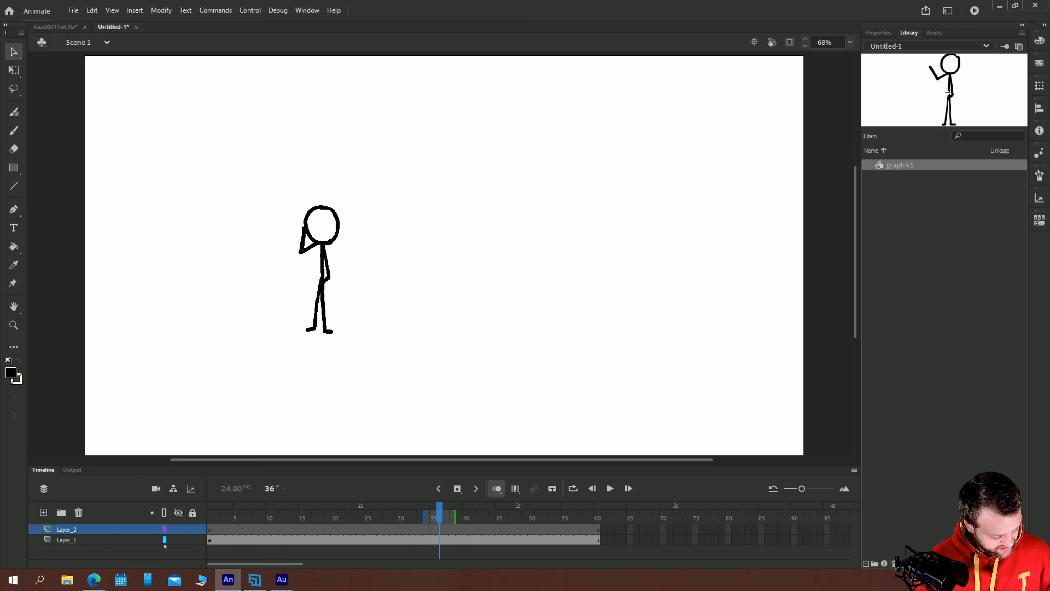
{"action": "left_click", "coordinate": [210, 517]}
{"action": "key", "text": "b"}
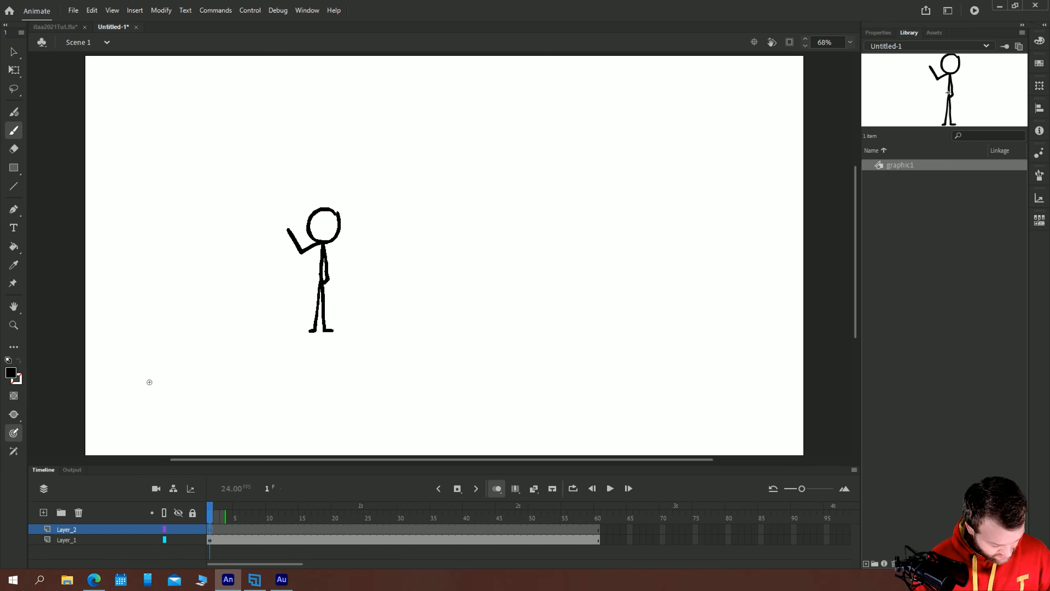
{"action": "left_click", "coordinate": [11, 373]}
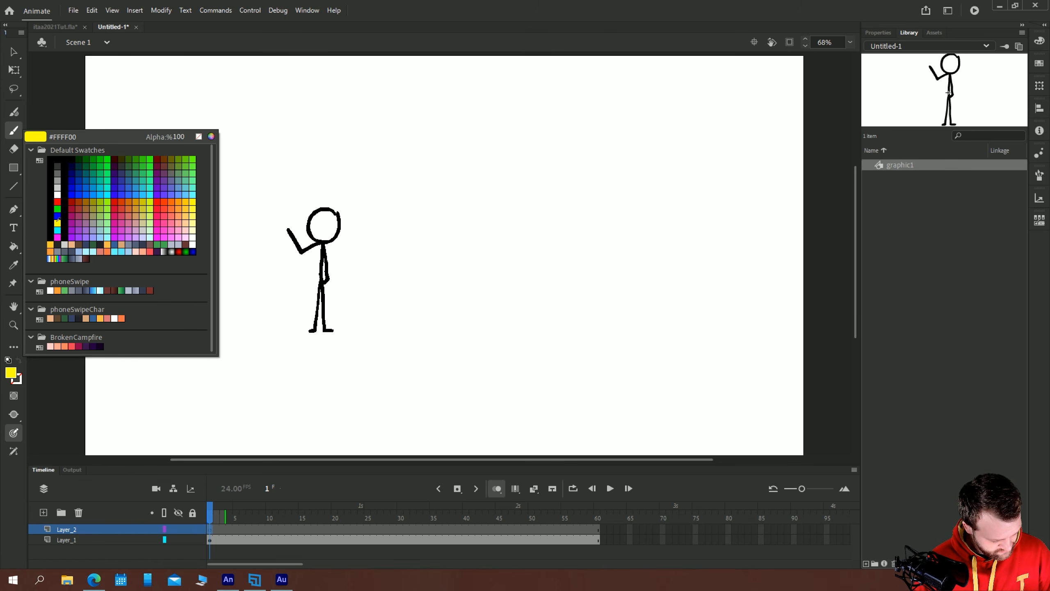
{"action": "left_click", "coordinate": [58, 201]}
{"action": "mouse_move", "coordinate": [471, 216]}
{"action": "left_mouse_down"}
{"action": "mouse_move", "coordinate": [446, 217]}
{"action": "mouse_move", "coordinate": [462, 242]}
{"action": "mouse_move", "coordinate": [467, 217]}
{"action": "mouse_move", "coordinate": [476, 260]}
{"action": "mouse_move", "coordinate": [446, 253]}
{"action": "mouse_move", "coordinate": [459, 264]}
{"action": "mouse_move", "coordinate": [459, 330]}
{"action": "left_mouse_up"}
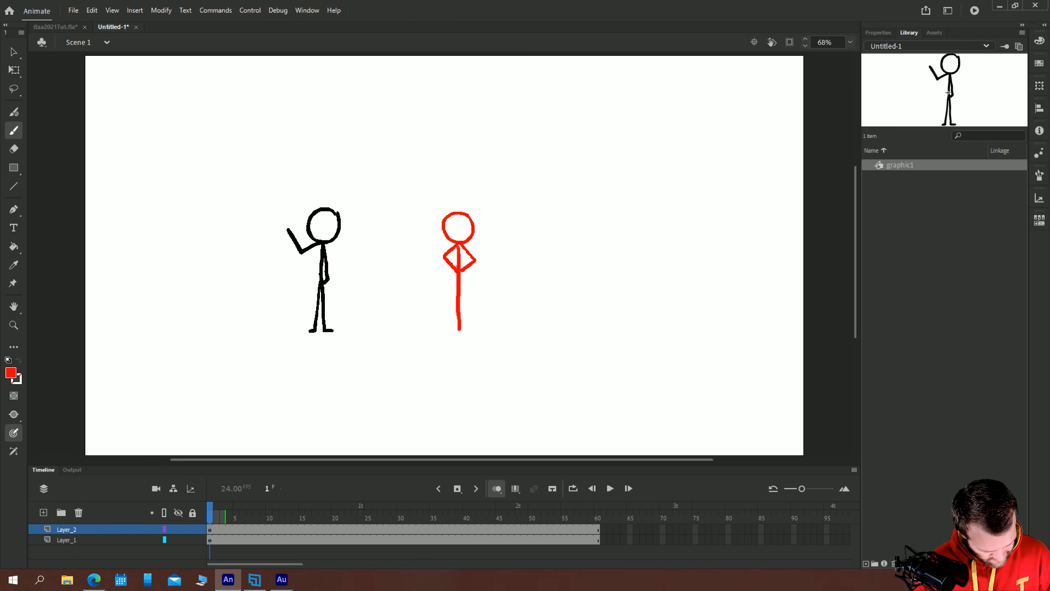
{"action": "left_click_drag", "start_coordinate": [458, 276], "coordinate": [444, 338]}
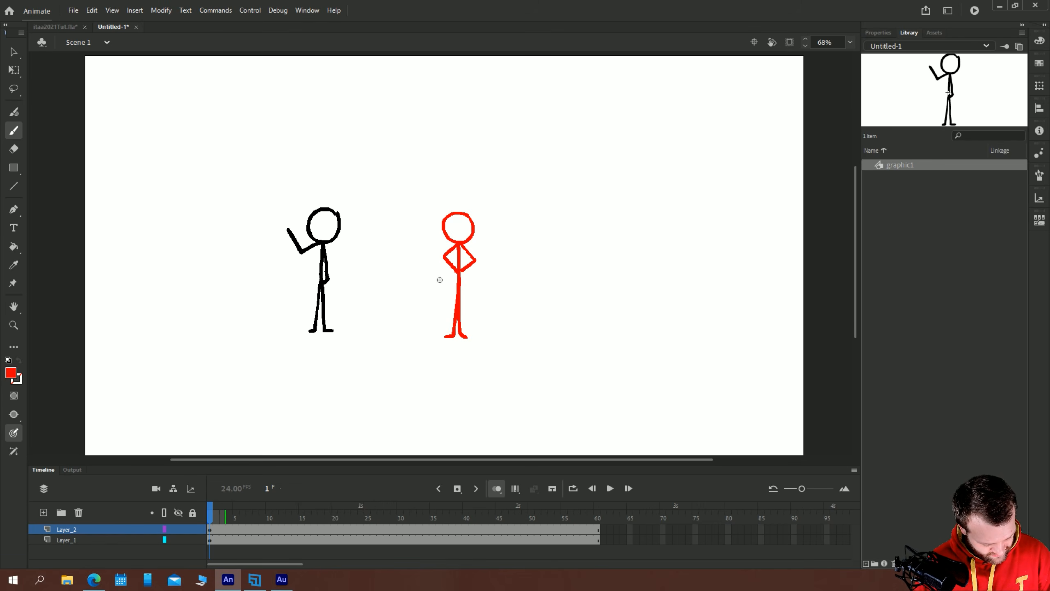
Convert the red stick figure drawing to a Movie Clip symbol named movieclip1
{"action": "key", "text": "v"}
{"action": "left_click_drag", "start_coordinate": [595, 387], "coordinate": [374, 150]}
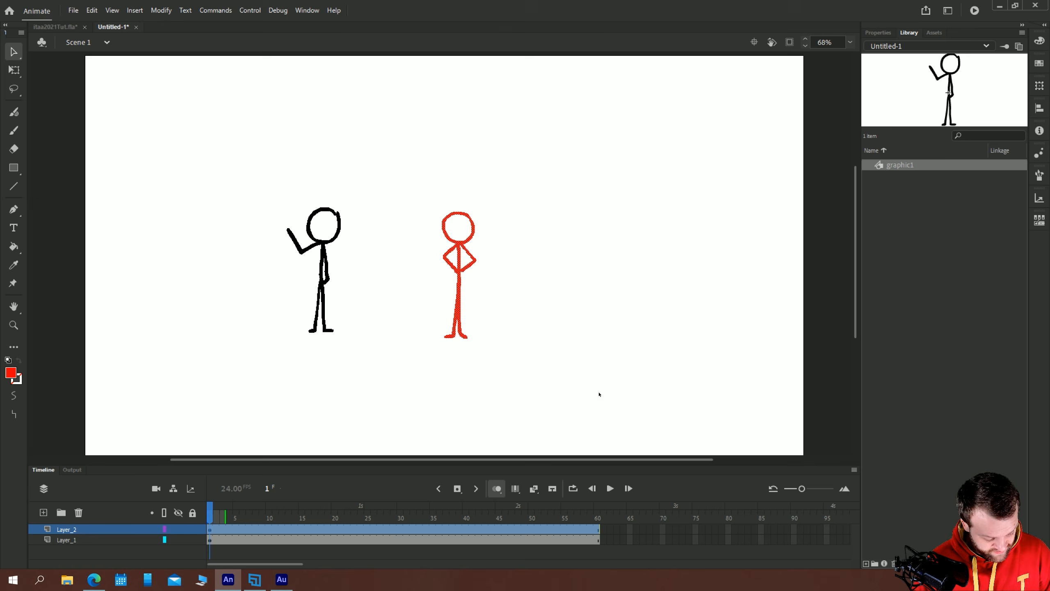
{"action": "mouse_move", "coordinate": [640, 421]}
{"action": "left_mouse_down"}
{"action": "mouse_move", "coordinate": [153, 134]}
{"action": "mouse_move", "coordinate": [640, 421]}
{"action": "left_mouse_up"}
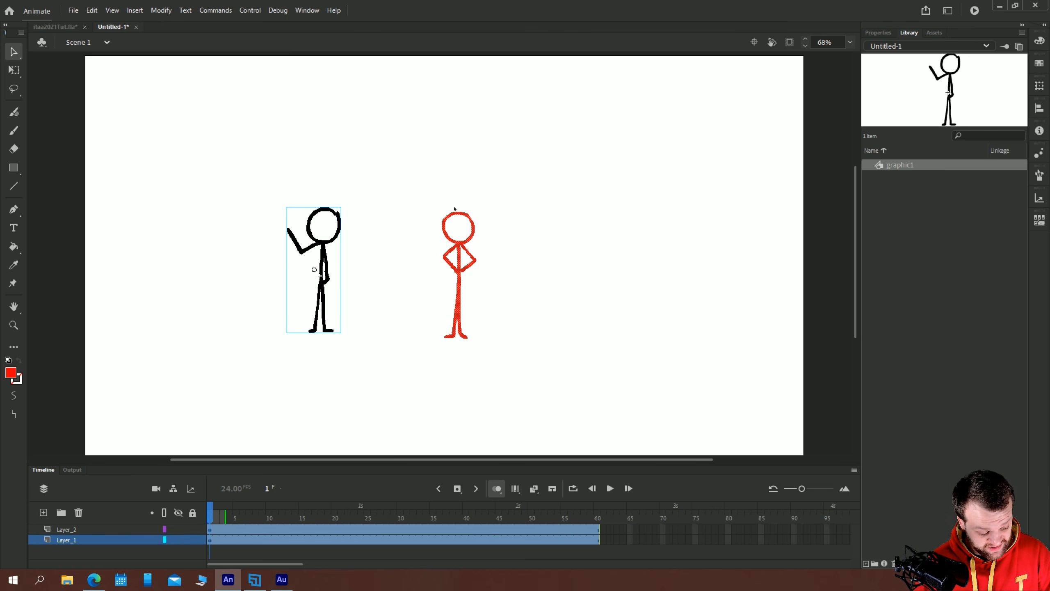
{"action": "left_click_drag", "start_coordinate": [581, 409], "coordinate": [387, 137]}
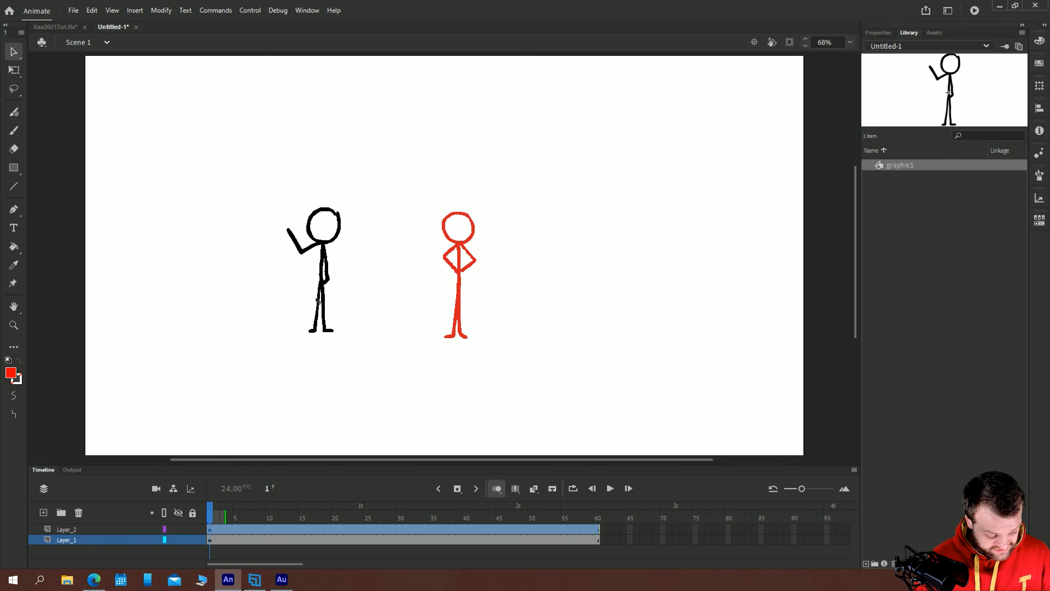
{"action": "key", "text": "F8"}
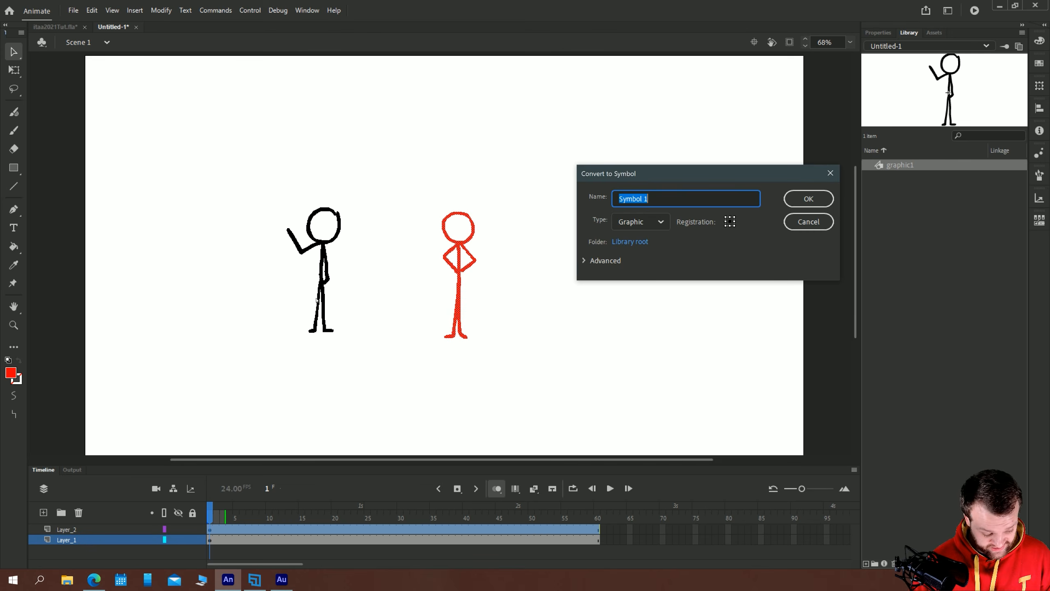
{"action": "left_click", "coordinate": [625, 227]}
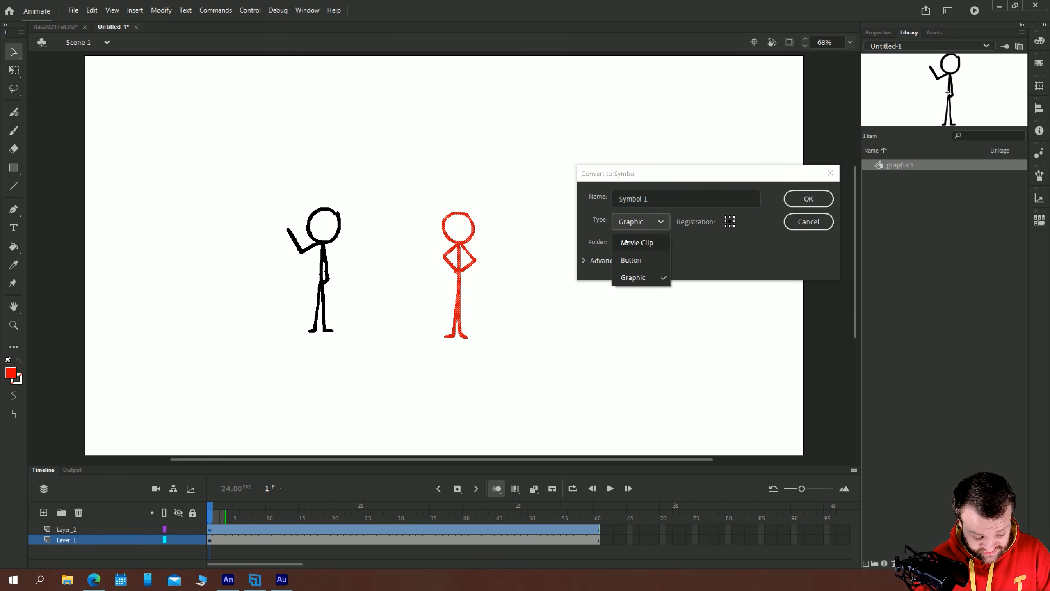
{"action": "left_click", "coordinate": [627, 242]}
{"action": "key", "text": "shift+Tab"}
{"action": "type", "text": "ni"}
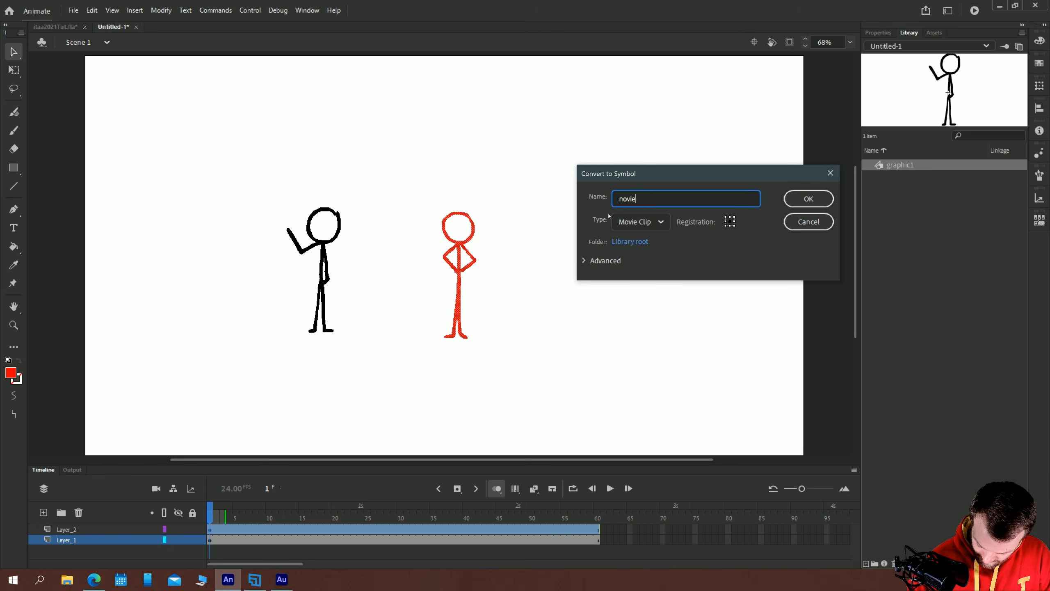
{"action": "type", "text": "vieclip1"}
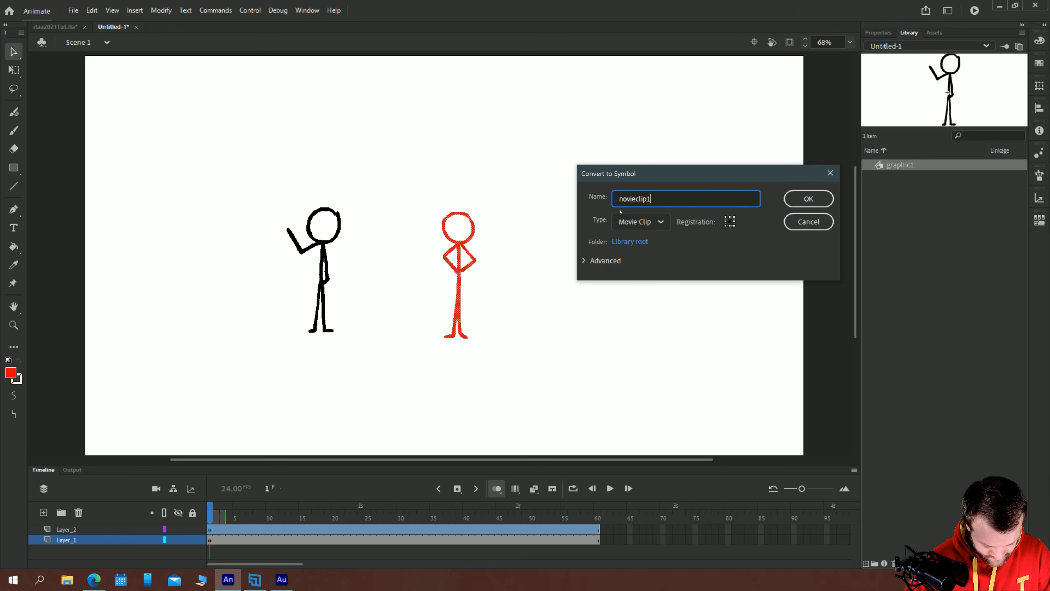
{"action": "left_click", "coordinate": [623, 200]}
{"action": "key", "text": "BackSpace"}
{"action": "type", "text": "m"}
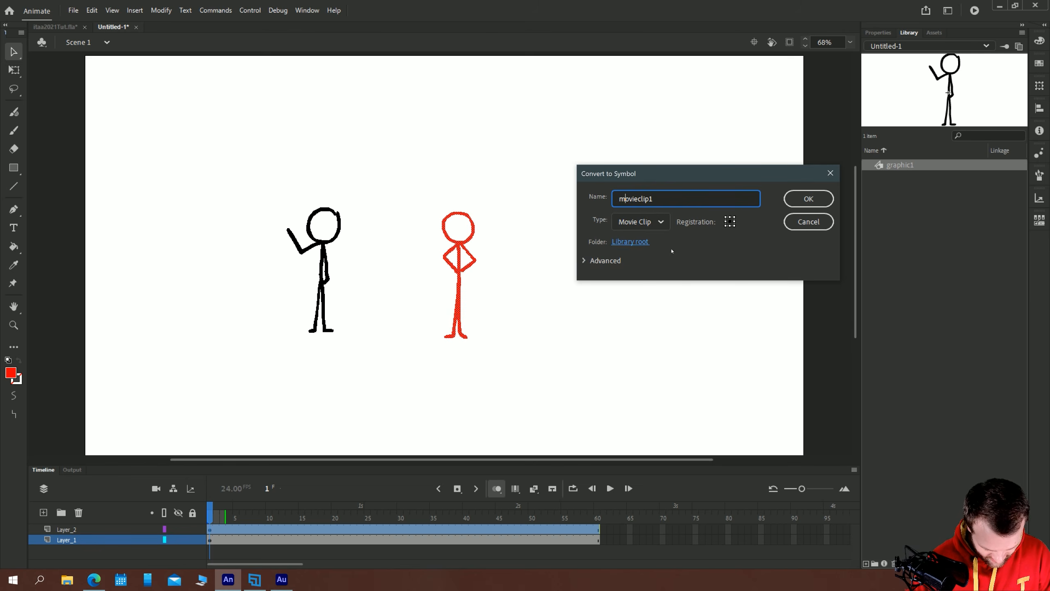
{"action": "left_click", "coordinate": [802, 198]}
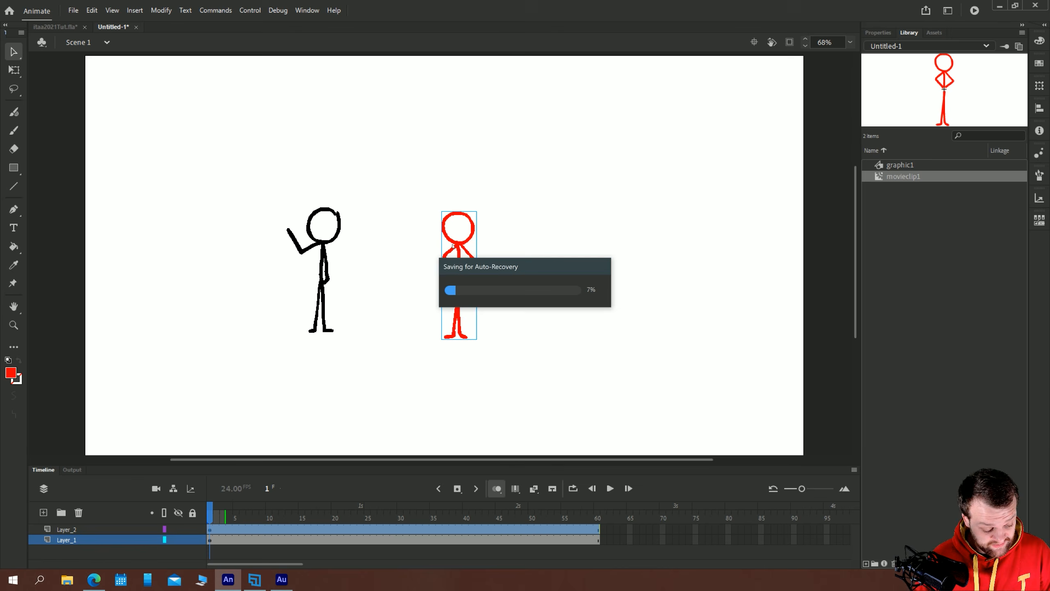
Open movieclip1, insert a blank keyframe at frame 3 and brush the red stick figure again over its ghosted outline
{"action": "double_click", "coordinate": [458, 265]}
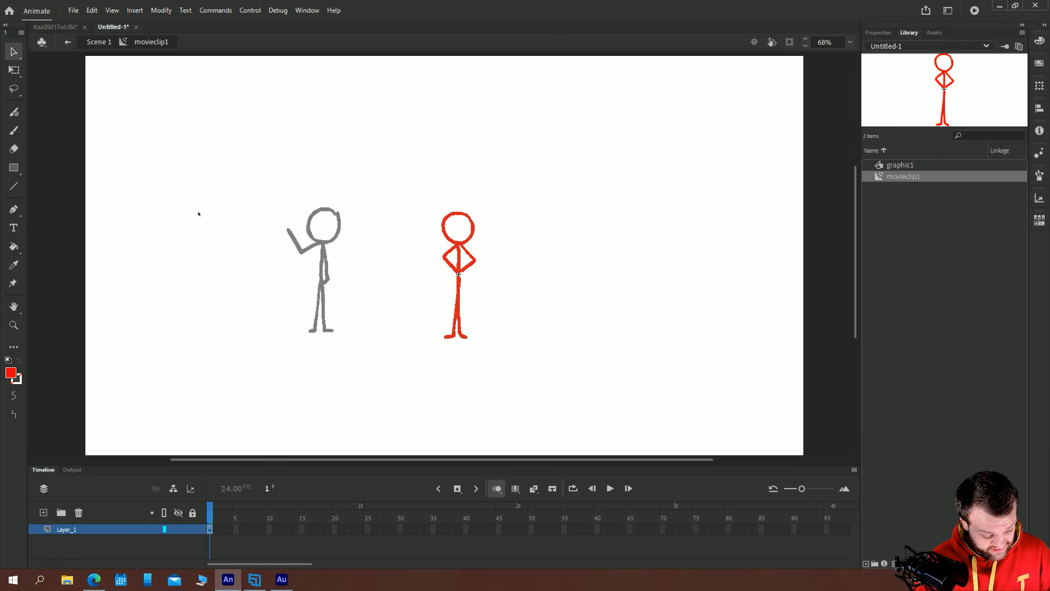
{"action": "left_click", "coordinate": [223, 530]}
{"action": "key", "text": "F7"}
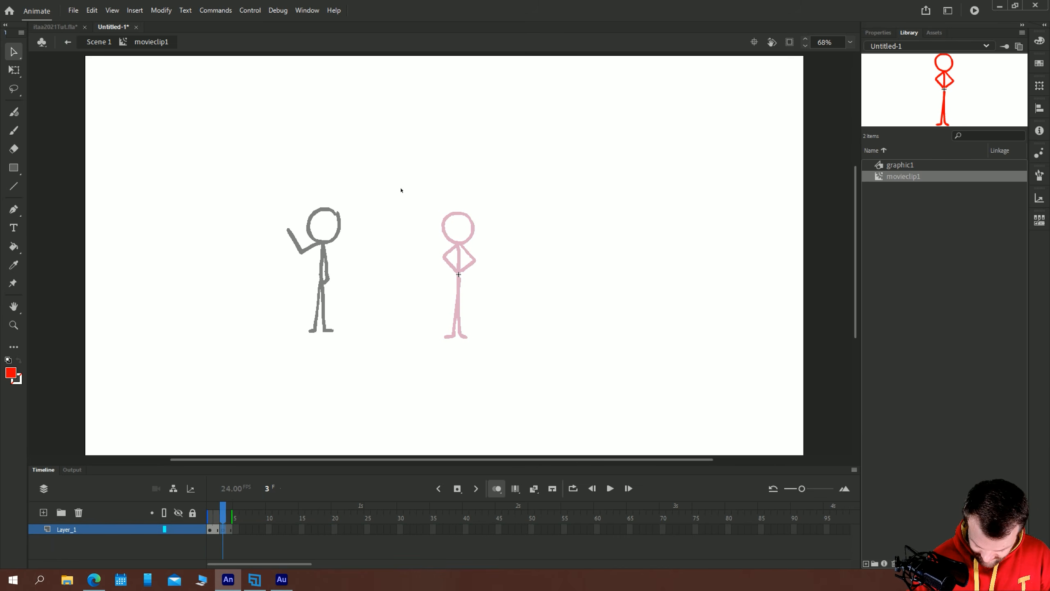
{"action": "key", "text": "b"}
{"action": "mouse_move", "coordinate": [459, 243]}
{"action": "left_mouse_down"}
{"action": "mouse_move", "coordinate": [459, 212]}
{"action": "mouse_move", "coordinate": [448, 241]}
{"action": "mouse_move", "coordinate": [458, 244]}
{"action": "mouse_move", "coordinate": [457, 262]}
{"action": "mouse_move", "coordinate": [443, 257]}
{"action": "mouse_move", "coordinate": [458, 274]}
{"action": "mouse_move", "coordinate": [460, 331]}
{"action": "mouse_move", "coordinate": [470, 338]}
{"action": "left_mouse_up"}
{"action": "mouse_move", "coordinate": [458, 275]}
{"action": "left_mouse_down"}
{"action": "mouse_move", "coordinate": [456, 327]}
{"action": "mouse_move", "coordinate": [444, 334]}
{"action": "left_mouse_up"}
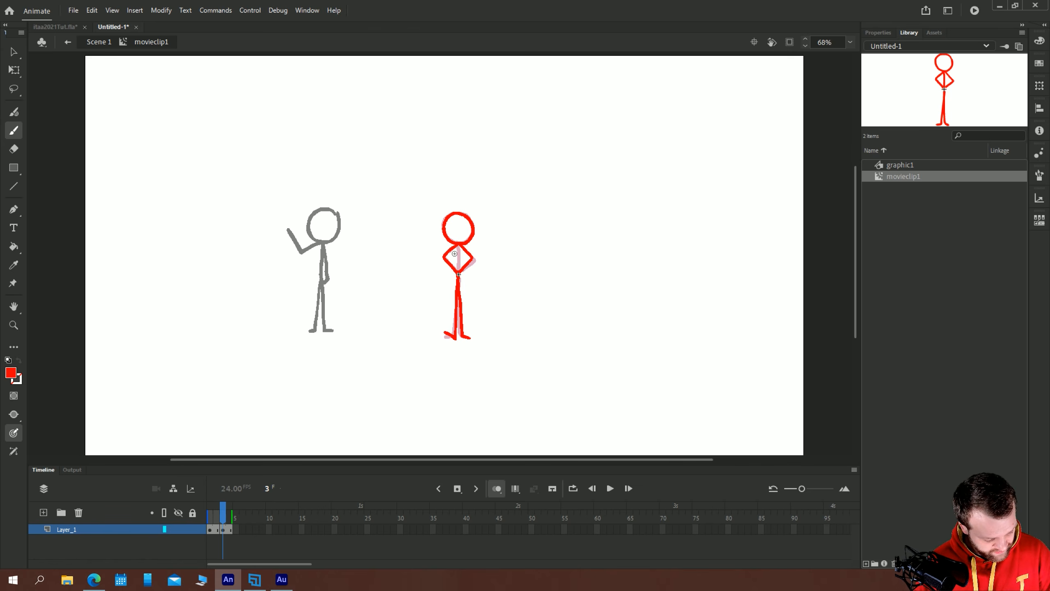
{"action": "left_click_drag", "start_coordinate": [458, 246], "coordinate": [458, 275]}
Play the Scene 1 timeline and run a test movie to compare how the graphic and movie clip figures animate
{"action": "left_click", "coordinate": [100, 42]}
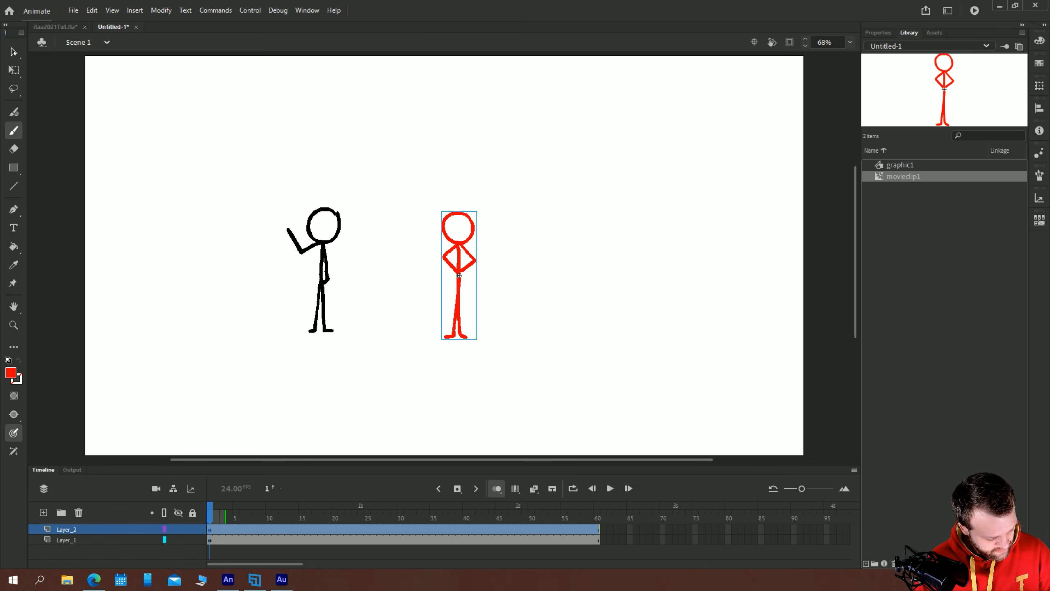
{"action": "key", "text": "v"}
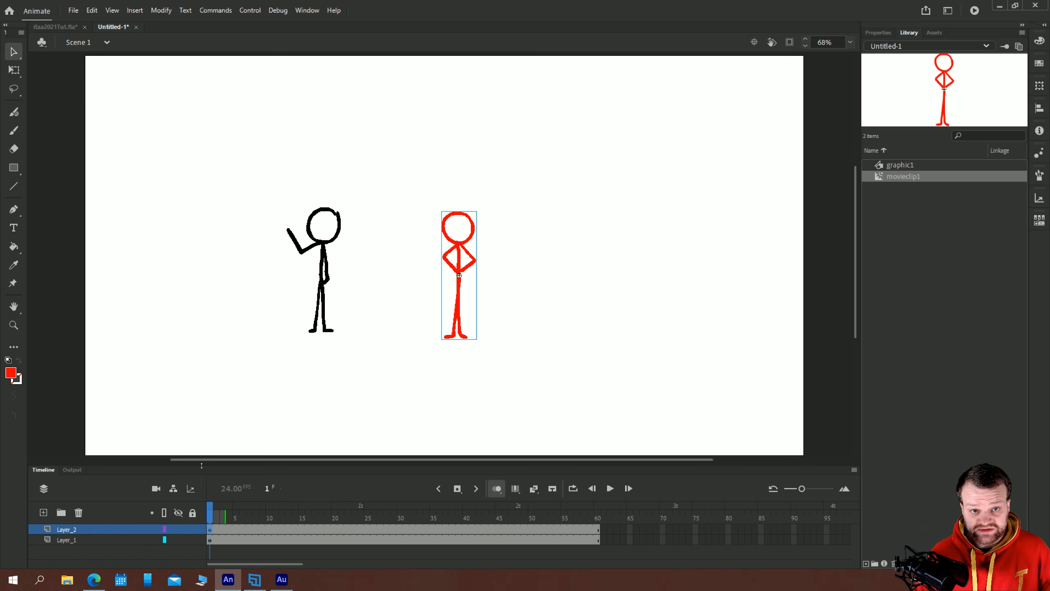
{"action": "key", "text": "Return"}
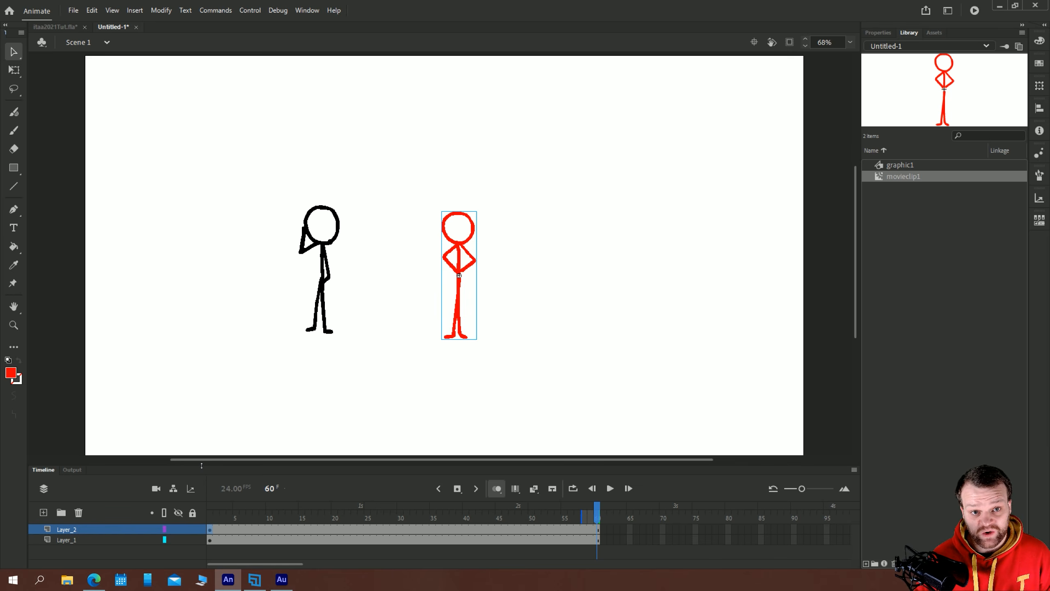
{"action": "key", "text": "Return"}
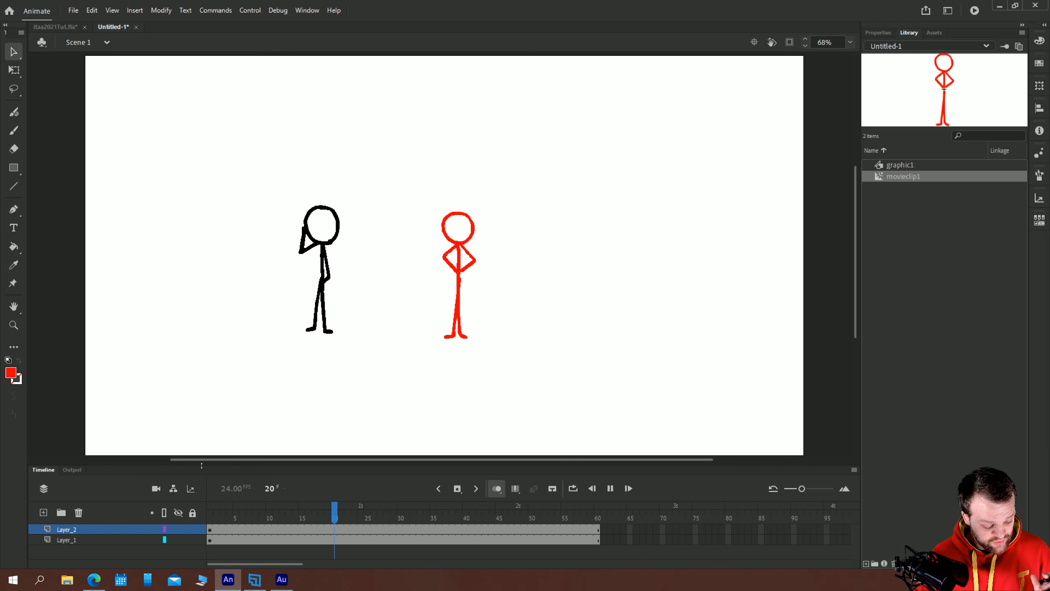
{"action": "key", "text": "ctrl+Return"}
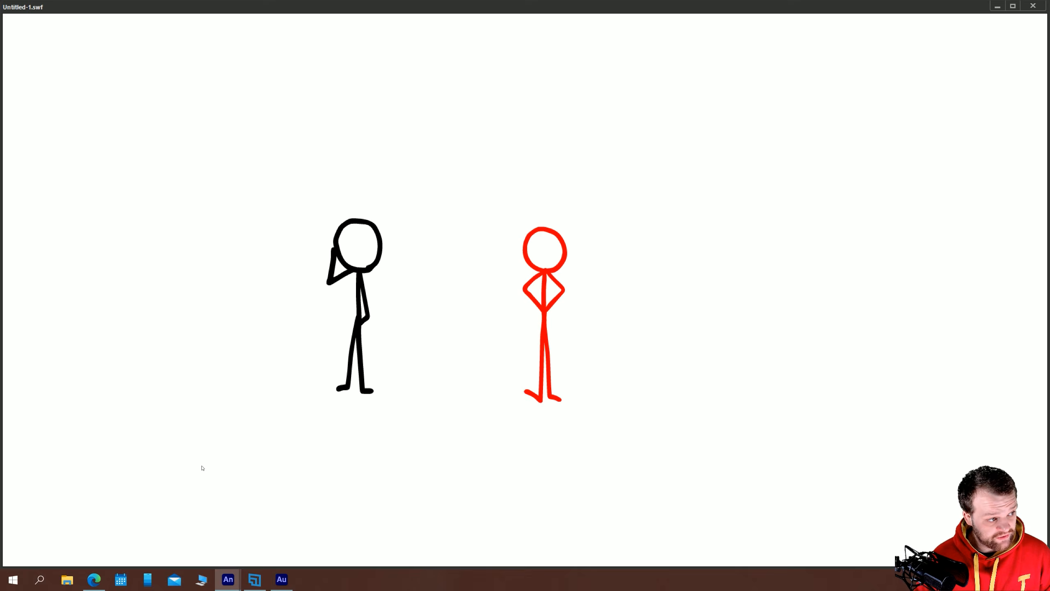
{"action": "left_click", "coordinate": [1033, 6]}
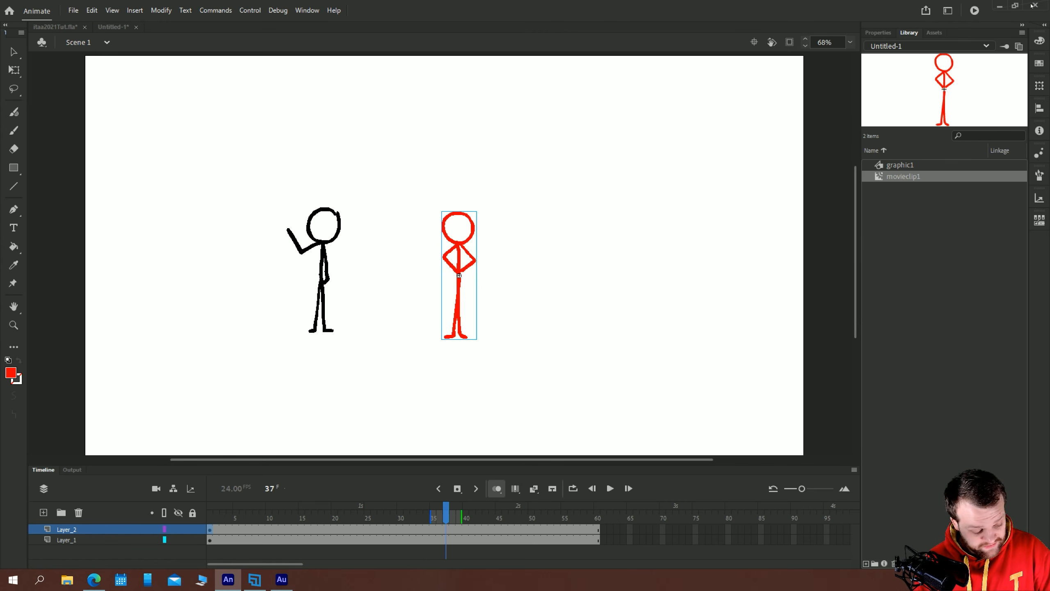
Move both stick figures together closer to the centre of the stage
{"action": "left_click_drag", "start_coordinate": [506, 330], "coordinate": [161, 143]}
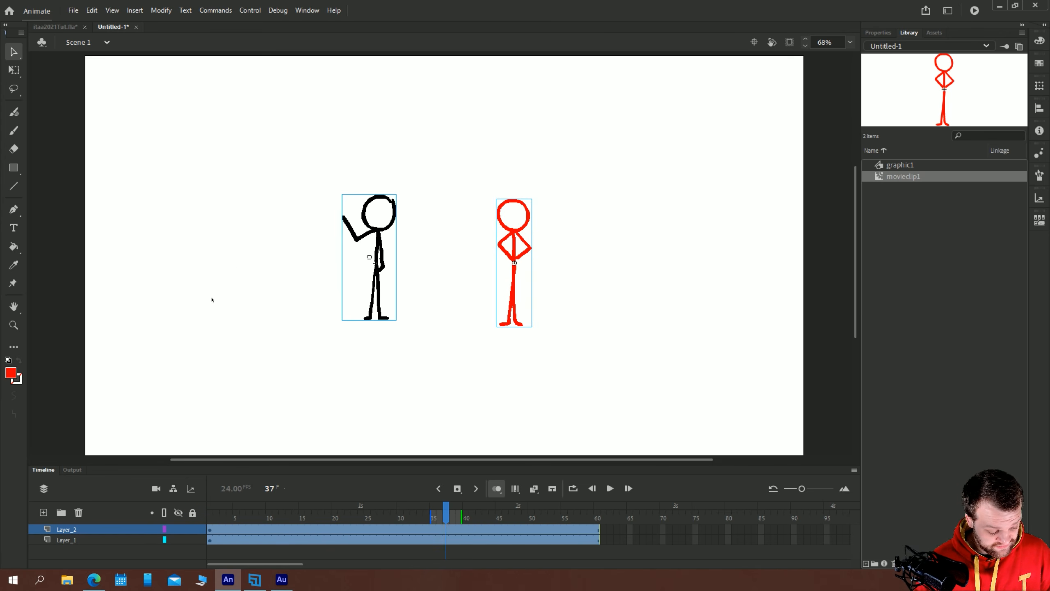
{"action": "left_click", "coordinate": [254, 298]}
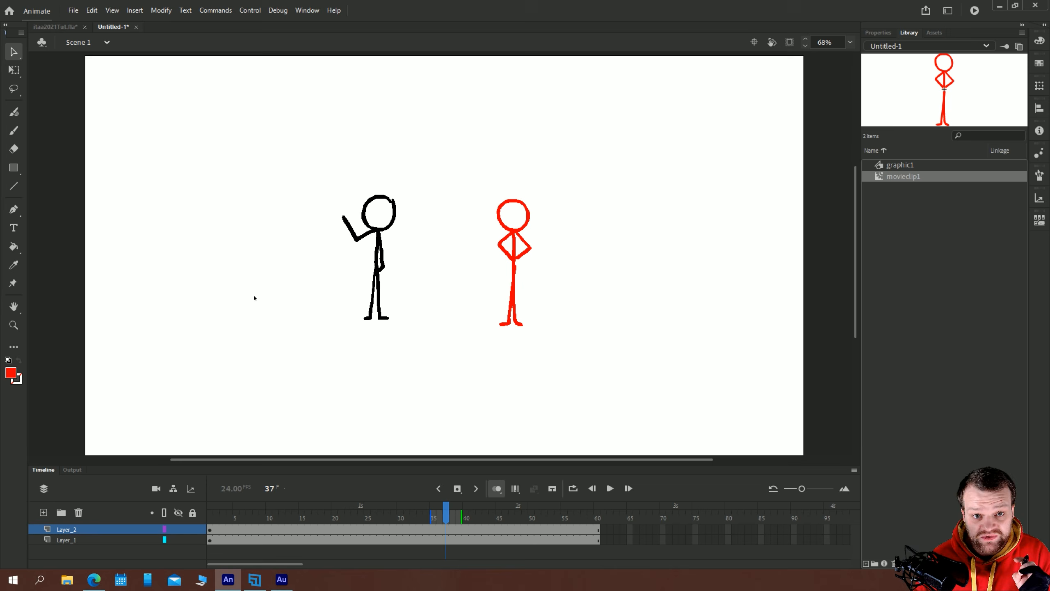
Compare the object properties of the graphic1 and movieclip1 instances
{"action": "left_click", "coordinate": [878, 33]}
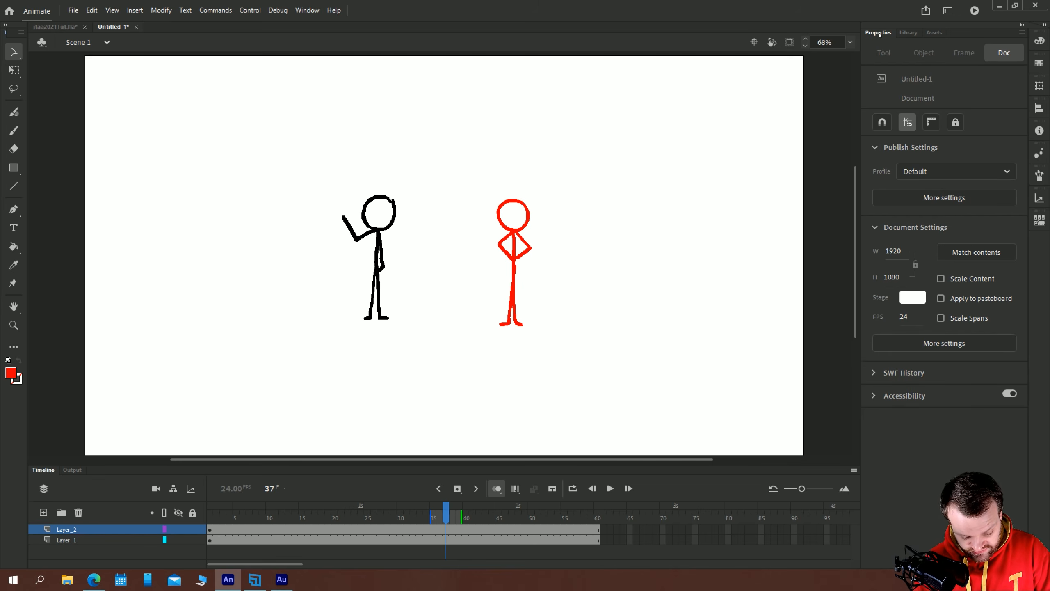
{"action": "left_click", "coordinate": [381, 245]}
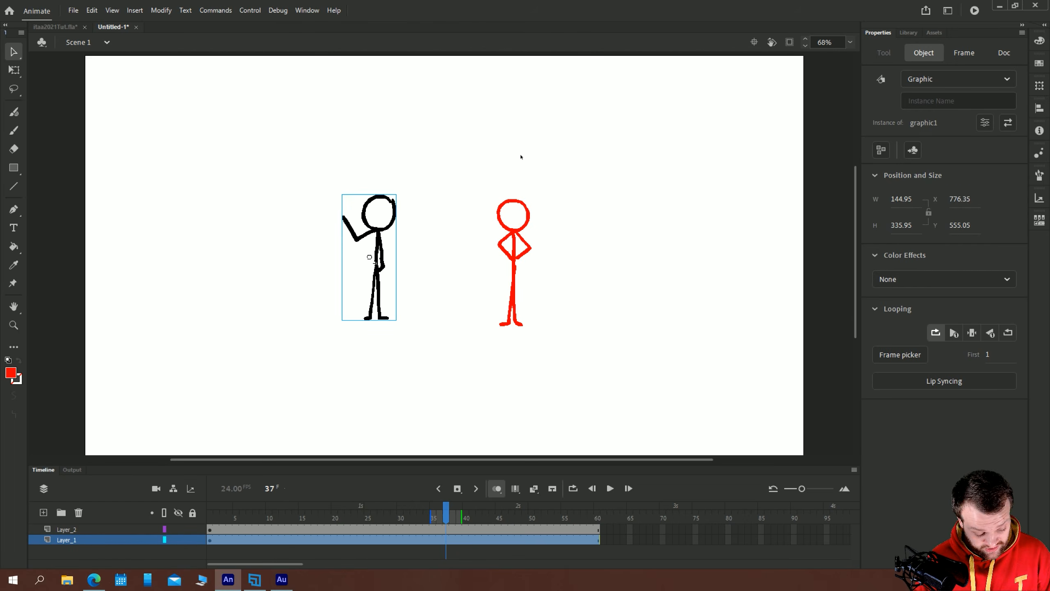
{"action": "left_click", "coordinate": [513, 264]}
{"action": "left_click", "coordinate": [374, 232]}
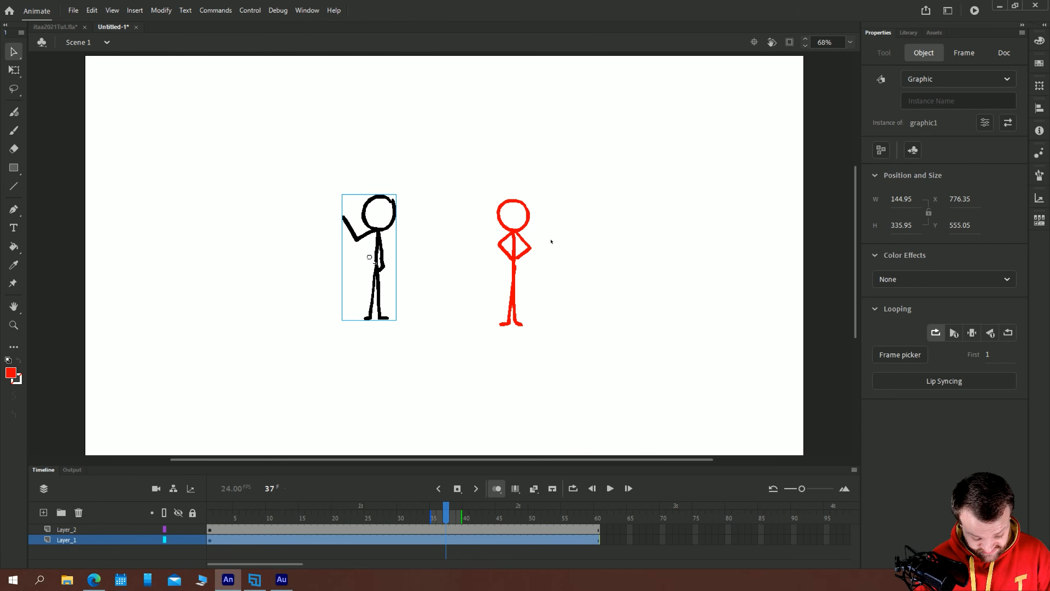
{"action": "left_click", "coordinate": [512, 233]}
Set the graphic1 instance's looping to play once and play the timeline from frame 1 to review it
{"action": "left_click", "coordinate": [384, 259]}
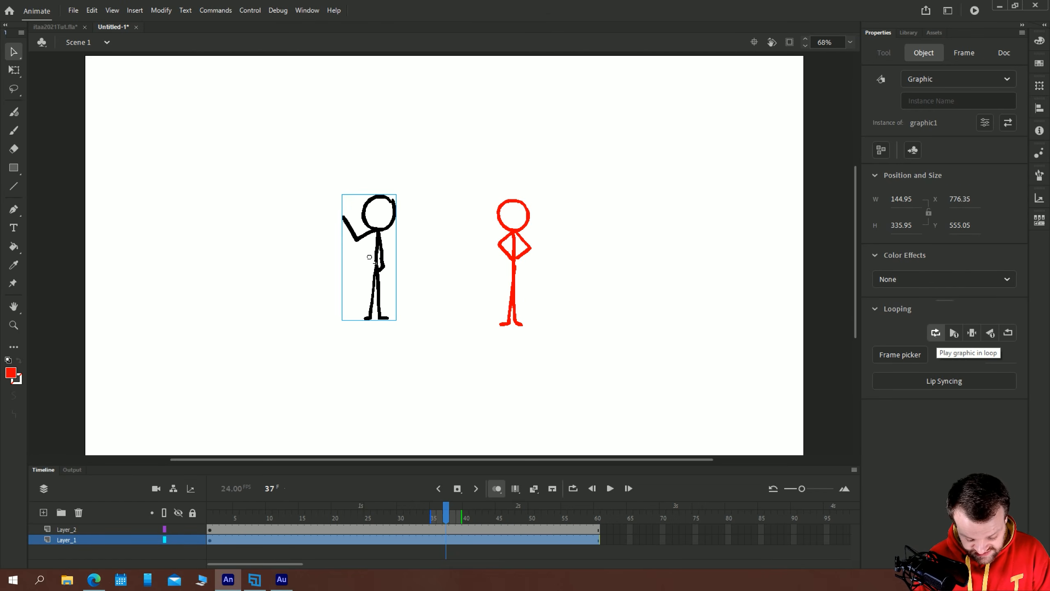
{"action": "left_click", "coordinate": [954, 333]}
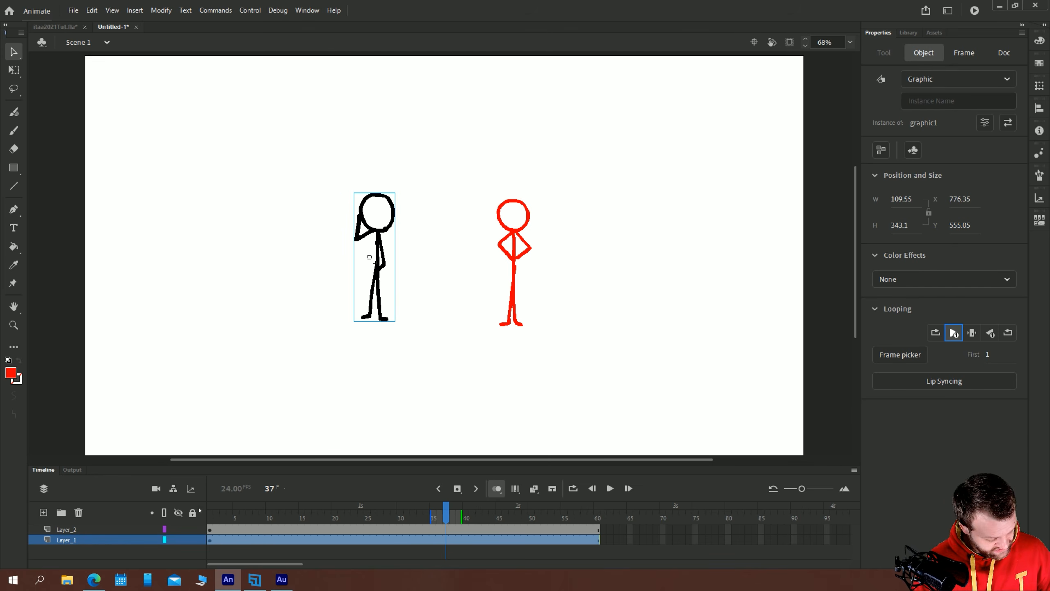
{"action": "left_click", "coordinate": [209, 530]}
{"action": "key", "text": "Return"}
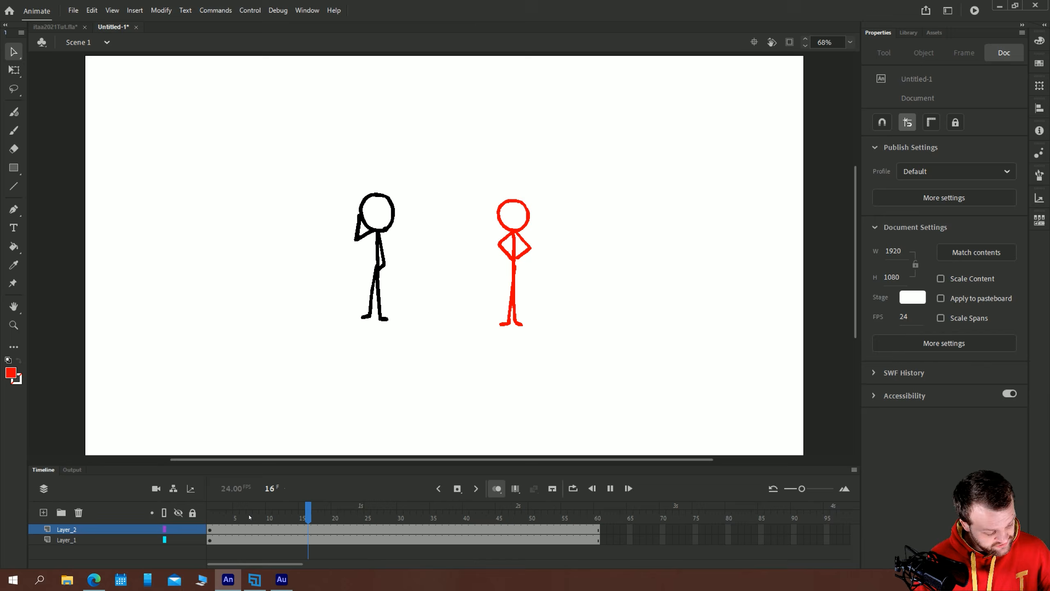
{"action": "key", "text": "Return"}
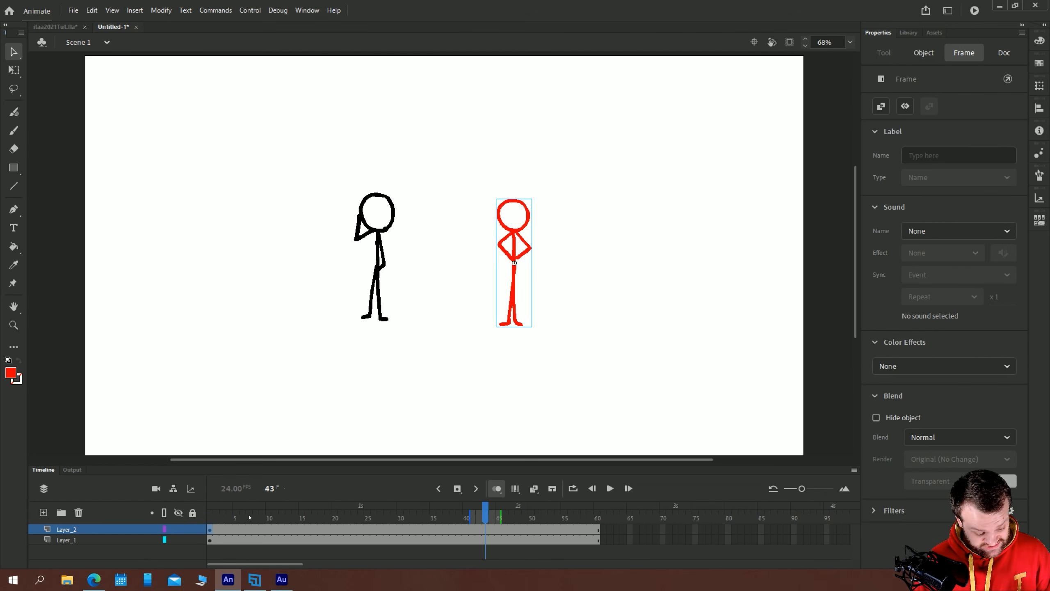
At frame 1, set the graphic1 instance's looping to single frame and pick frame 3 with the Frame Picker
{"action": "left_click", "coordinate": [211, 530]}
{"action": "left_click", "coordinate": [378, 239]}
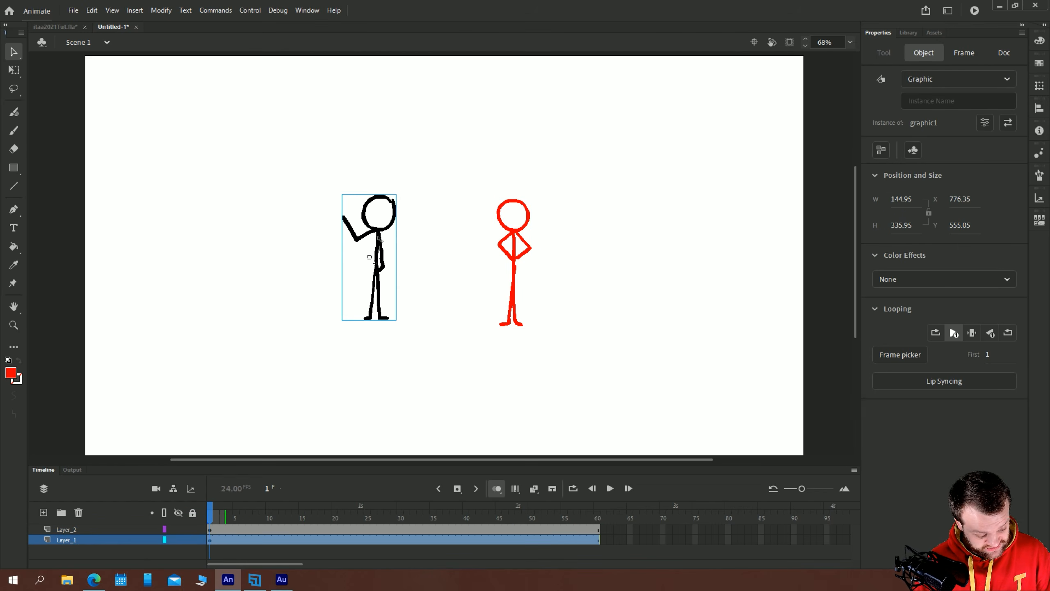
{"action": "left_click", "coordinate": [973, 333]}
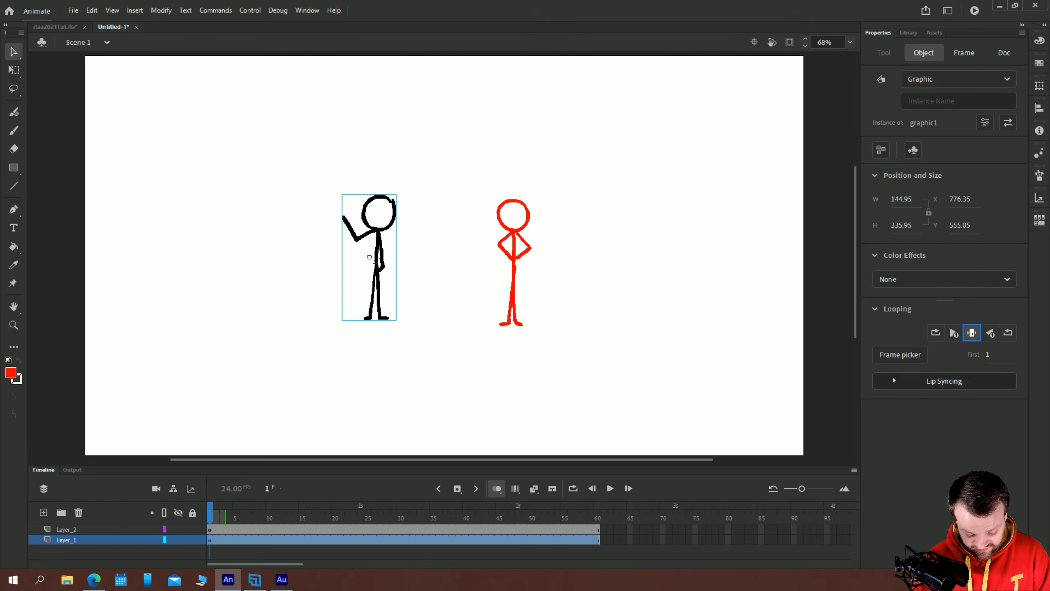
{"action": "left_click", "coordinate": [889, 356]}
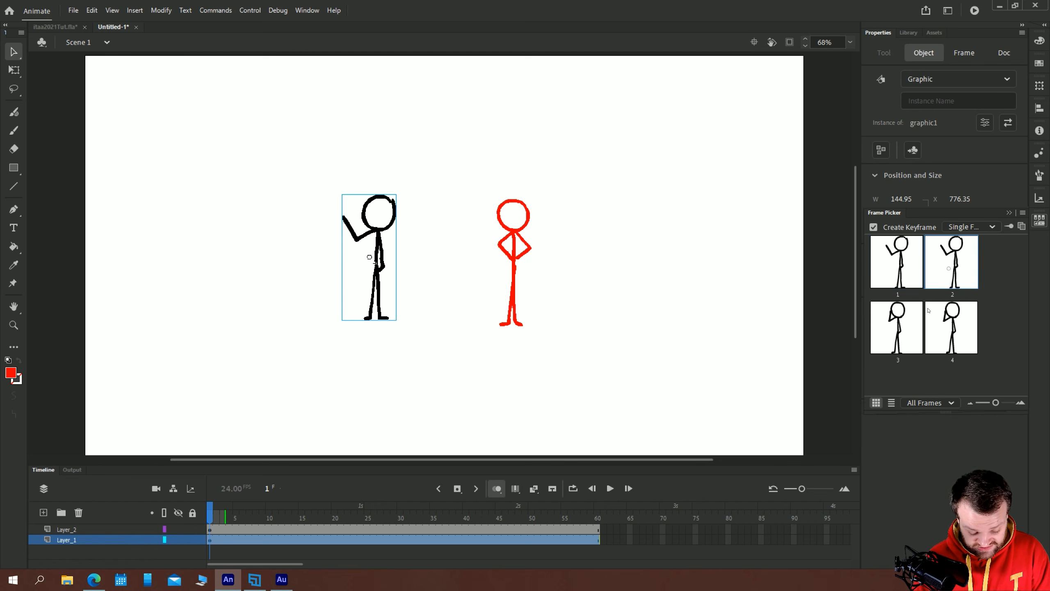
{"action": "left_click", "coordinate": [911, 324]}
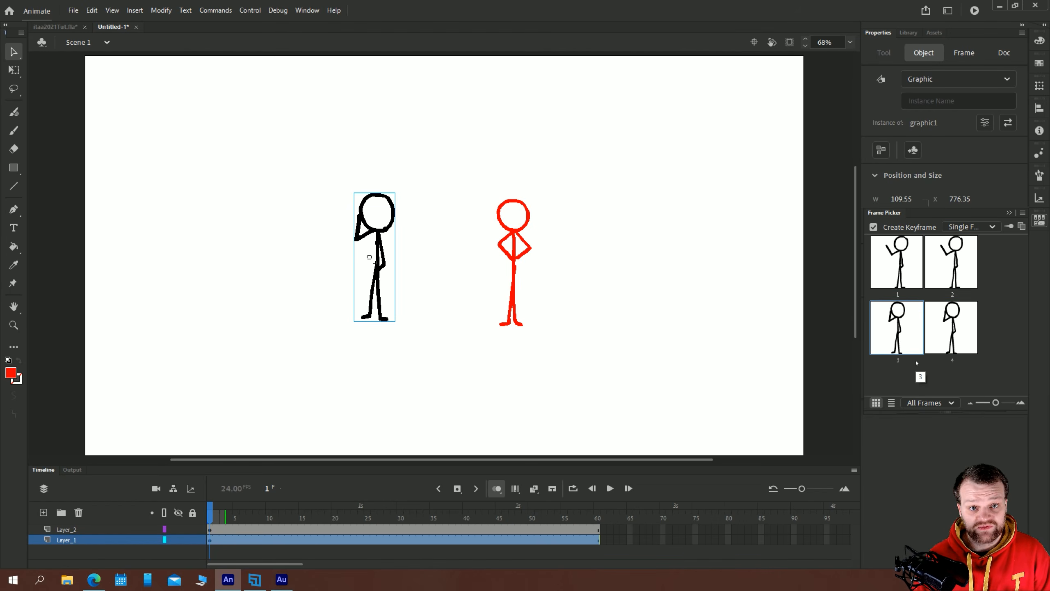
{"action": "left_click", "coordinate": [276, 221]}
{"action": "left_click", "coordinate": [390, 227]}
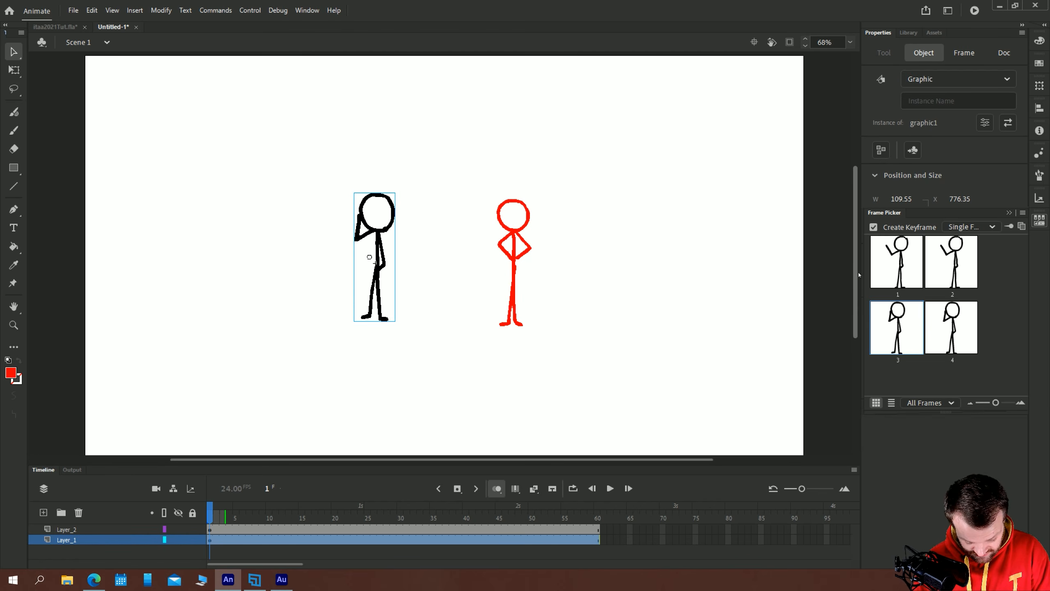
{"action": "left_click", "coordinate": [878, 216]}
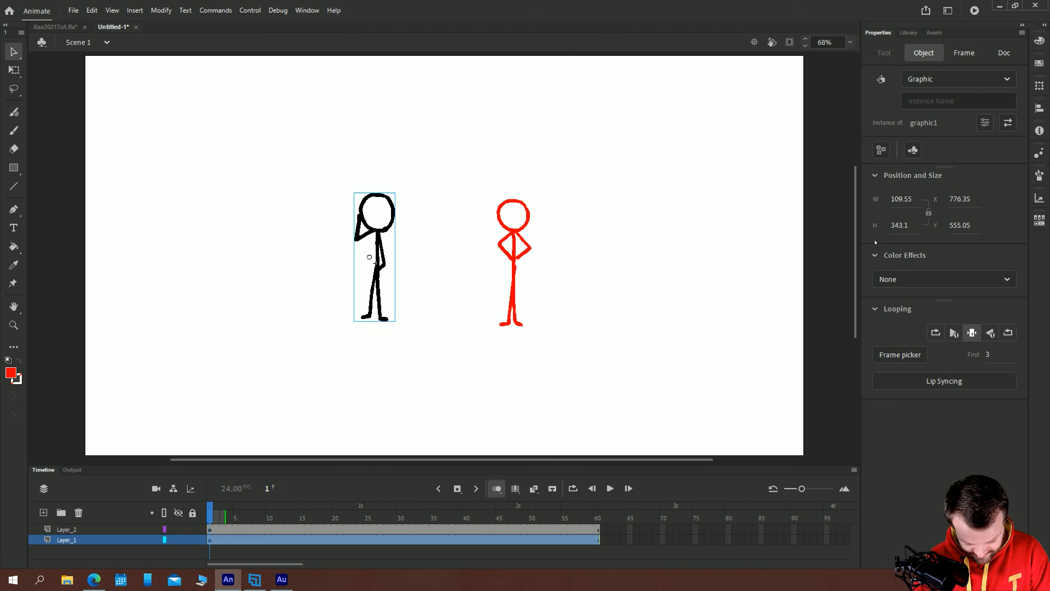
Try reverse play once on the graphic1 instance, set its looping to reverse loop, and check the movieclip1 properties for comparison
{"action": "left_click", "coordinate": [991, 333]}
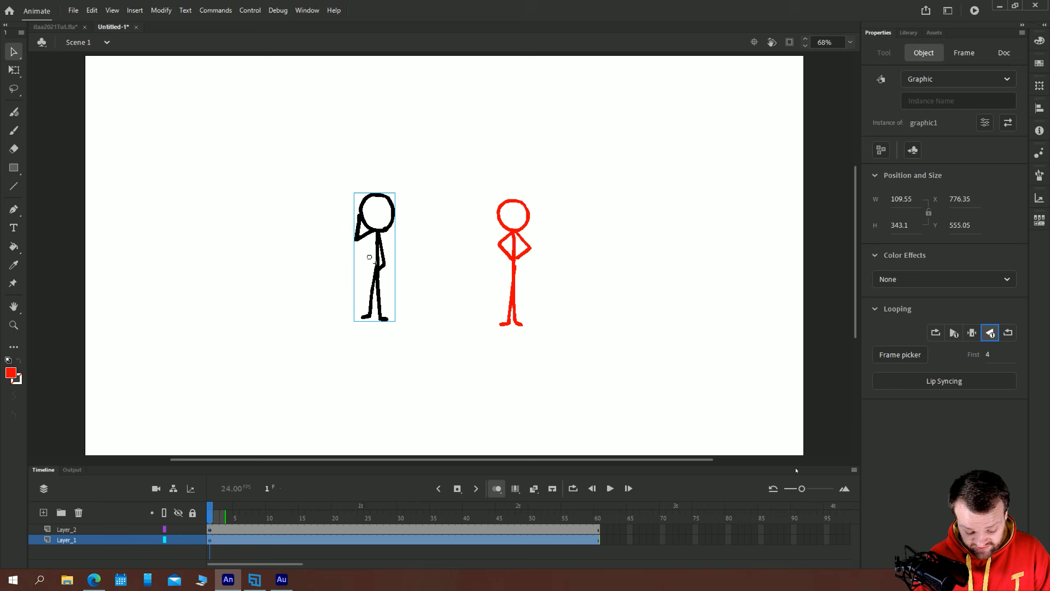
{"action": "left_click", "coordinate": [1008, 333]}
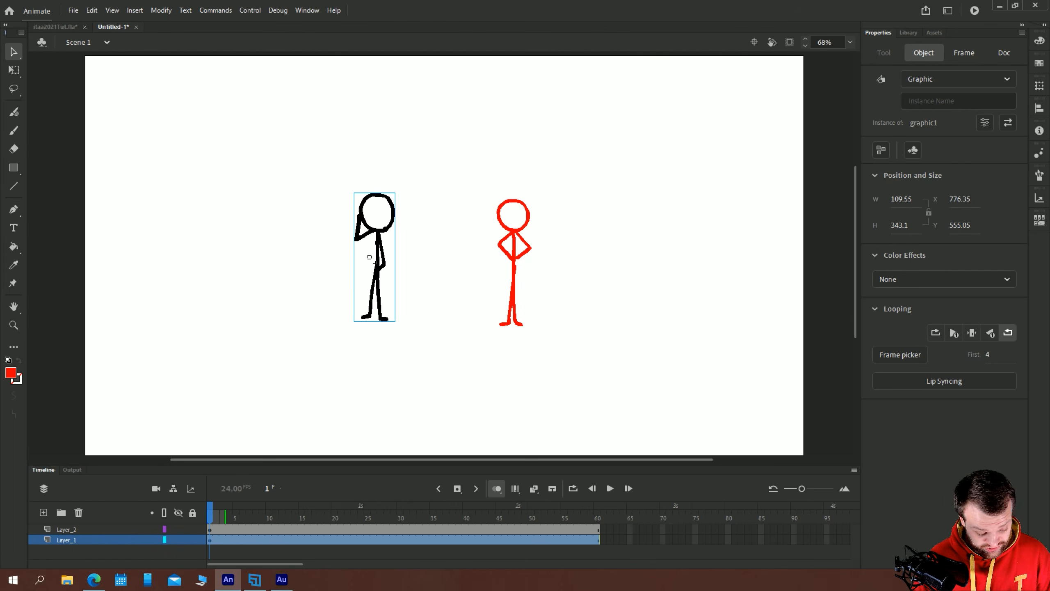
{"action": "left_click", "coordinate": [523, 235]}
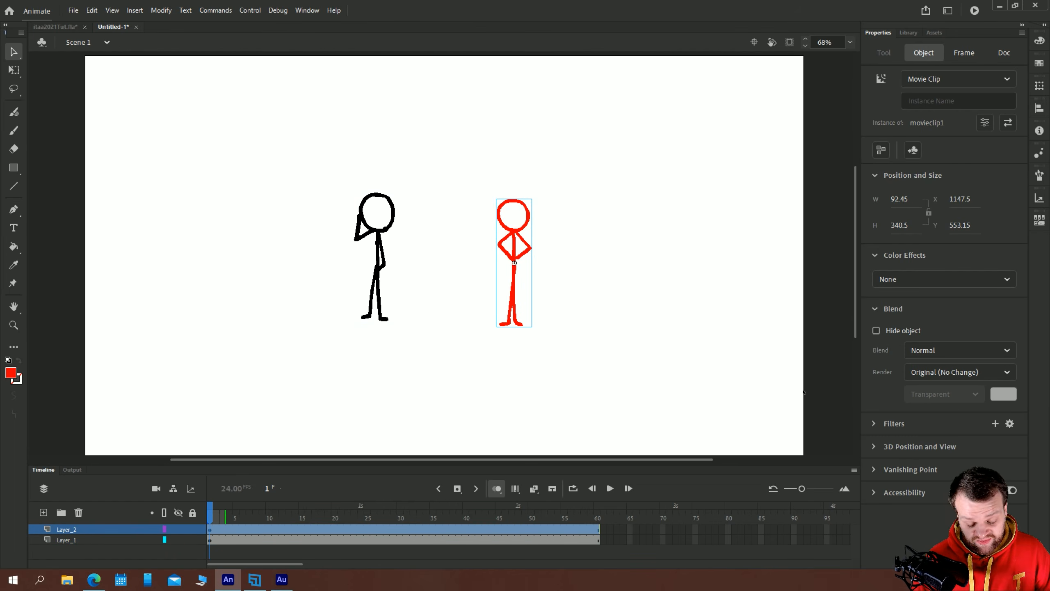
Try the Brightness and Advanced color effects on the graphic1 instance and reset its color effect to None
{"action": "left_click", "coordinate": [380, 229]}
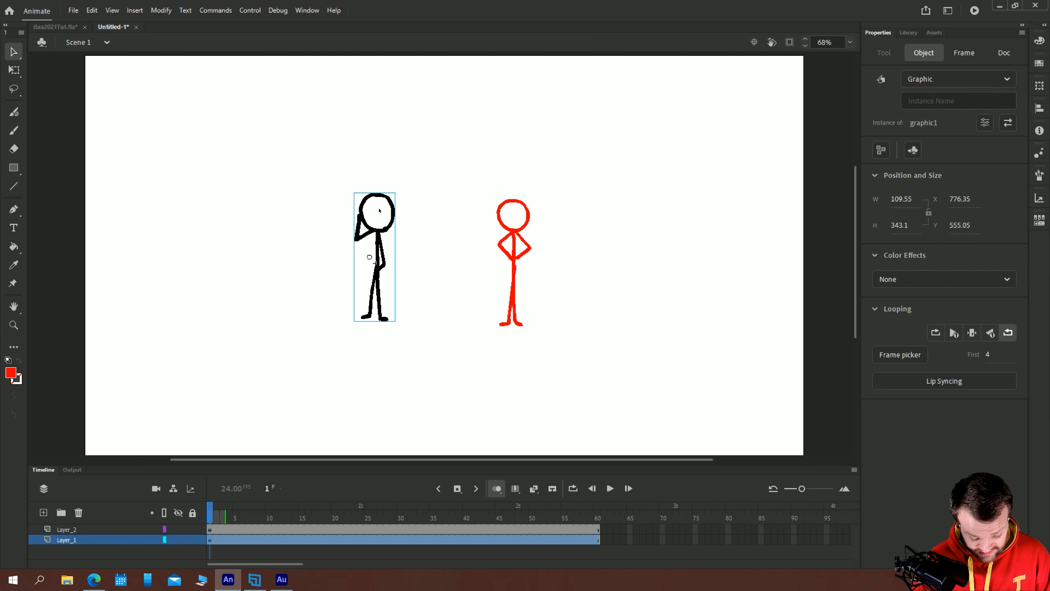
{"action": "left_click", "coordinate": [888, 279]}
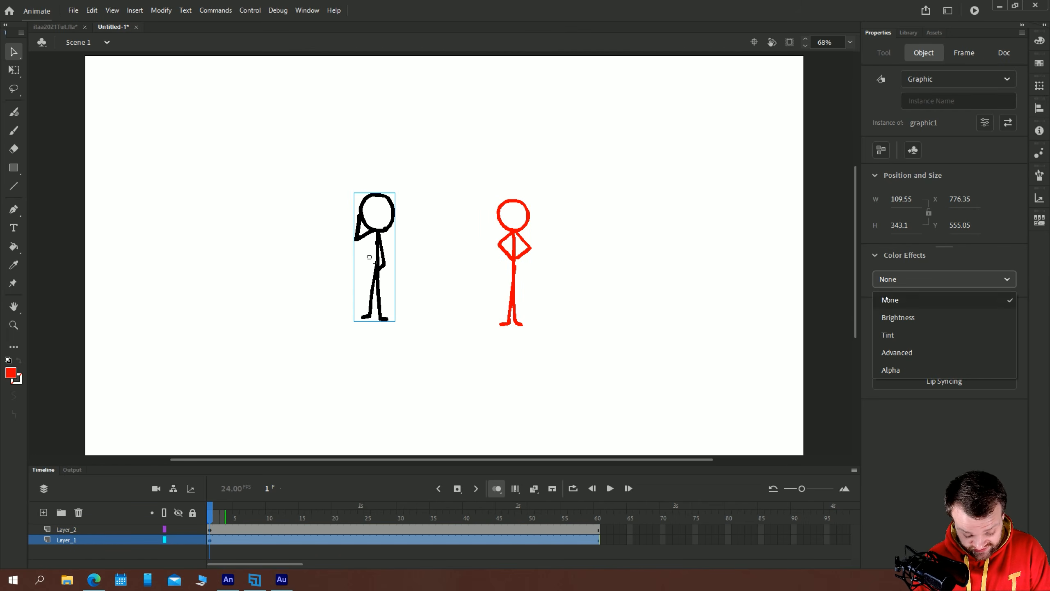
{"action": "left_click", "coordinate": [890, 317]}
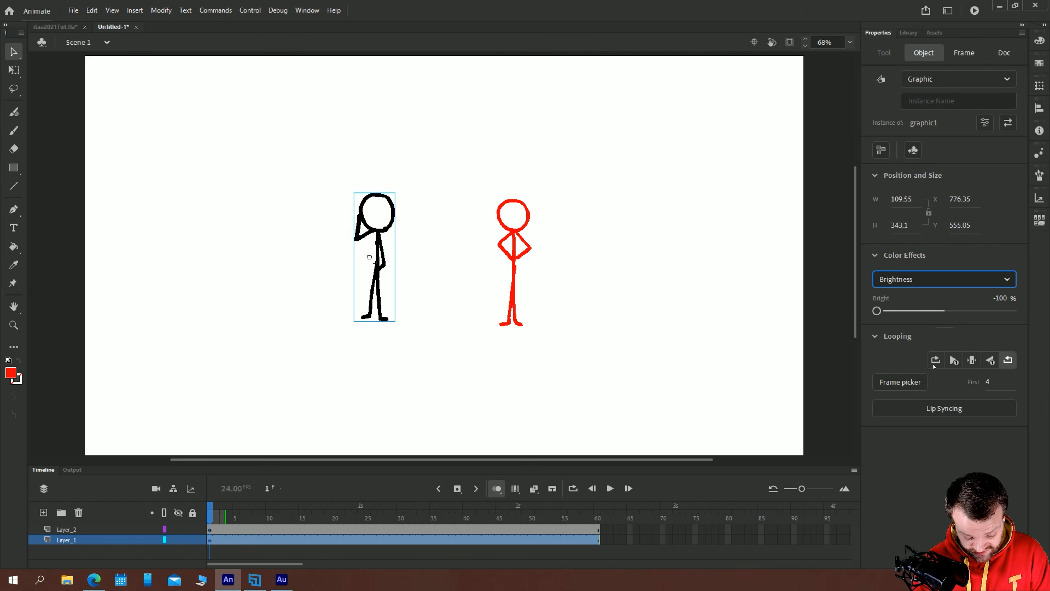
{"action": "left_click_drag", "start_coordinate": [877, 312], "coordinate": [953, 348]}
{"action": "left_click", "coordinate": [943, 280]}
{"action": "left_click", "coordinate": [893, 351]}
{"action": "left_click_drag", "start_coordinate": [969, 370], "coordinate": [968, 372]}
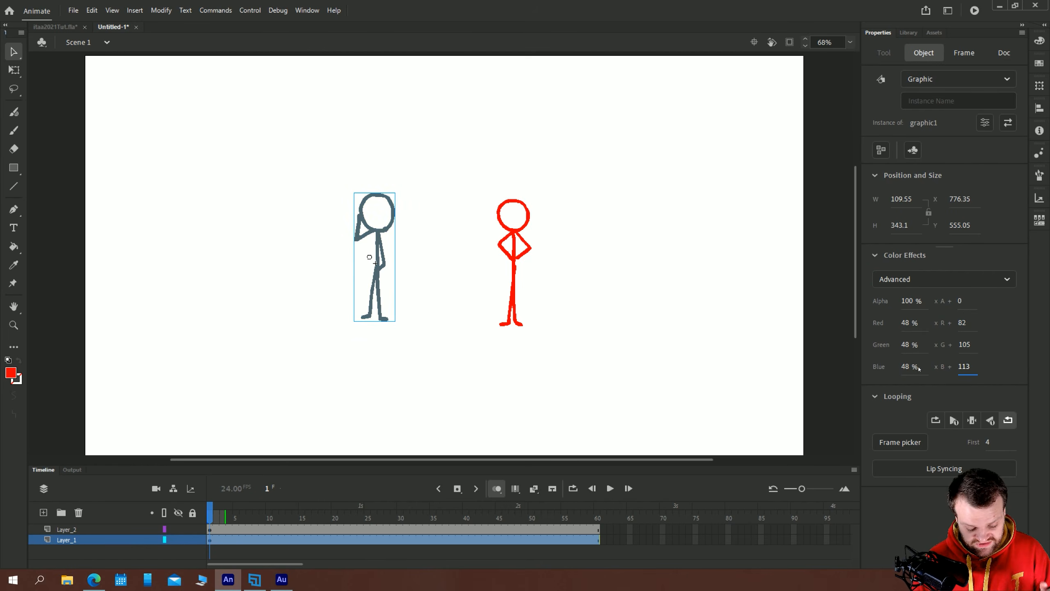
{"action": "left_click", "coordinate": [894, 280]}
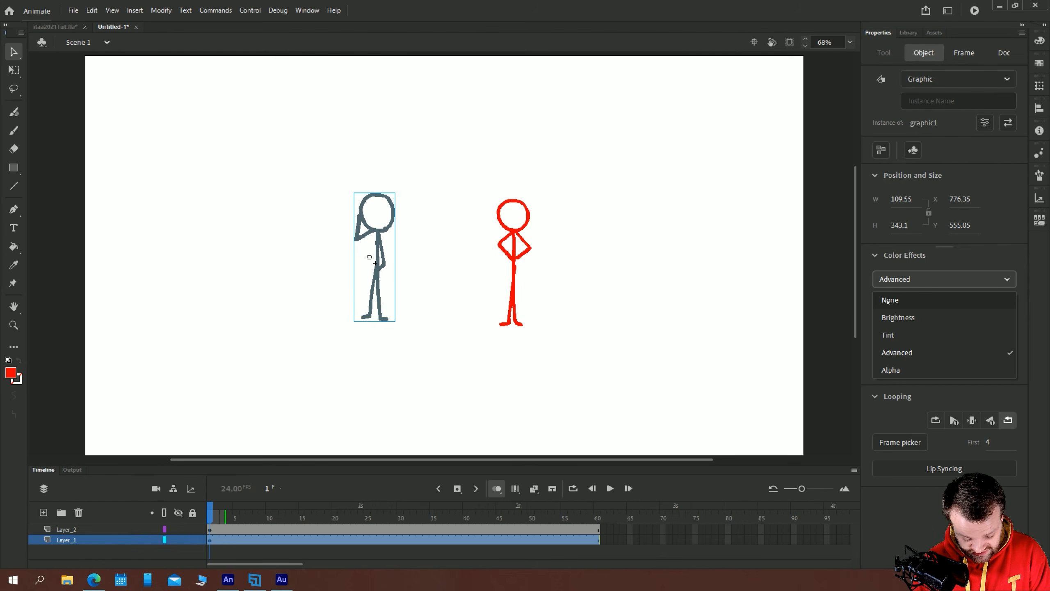
{"action": "left_click", "coordinate": [889, 300]}
{"action": "left_click", "coordinate": [440, 298]}
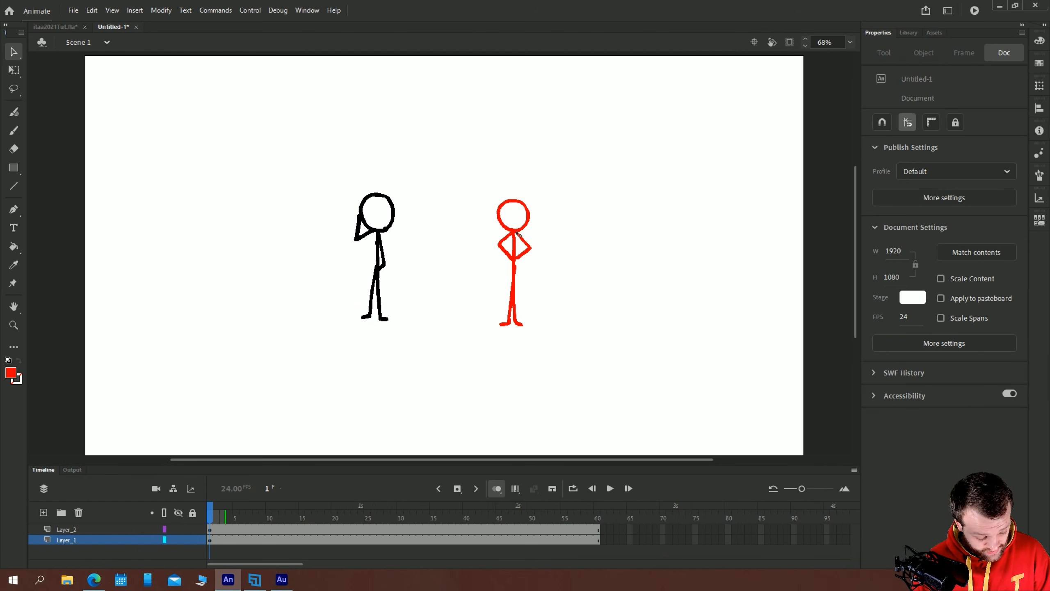
Review the color effect, blend mode and render options available for the movieclip1 instance
{"action": "left_click", "coordinate": [530, 237]}
{"action": "left_click", "coordinate": [897, 279]}
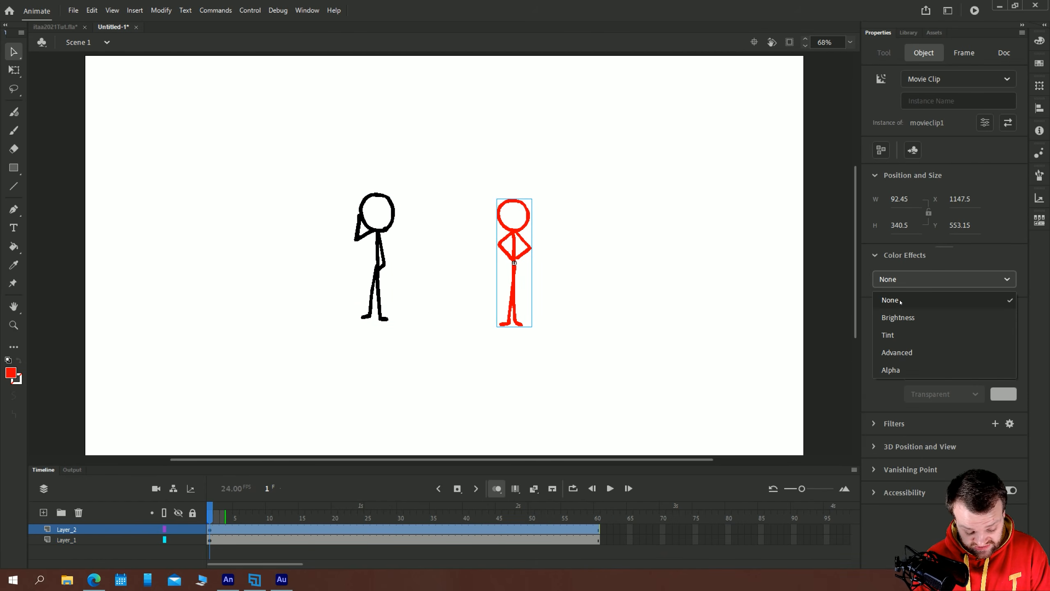
{"action": "left_click", "coordinate": [900, 300]}
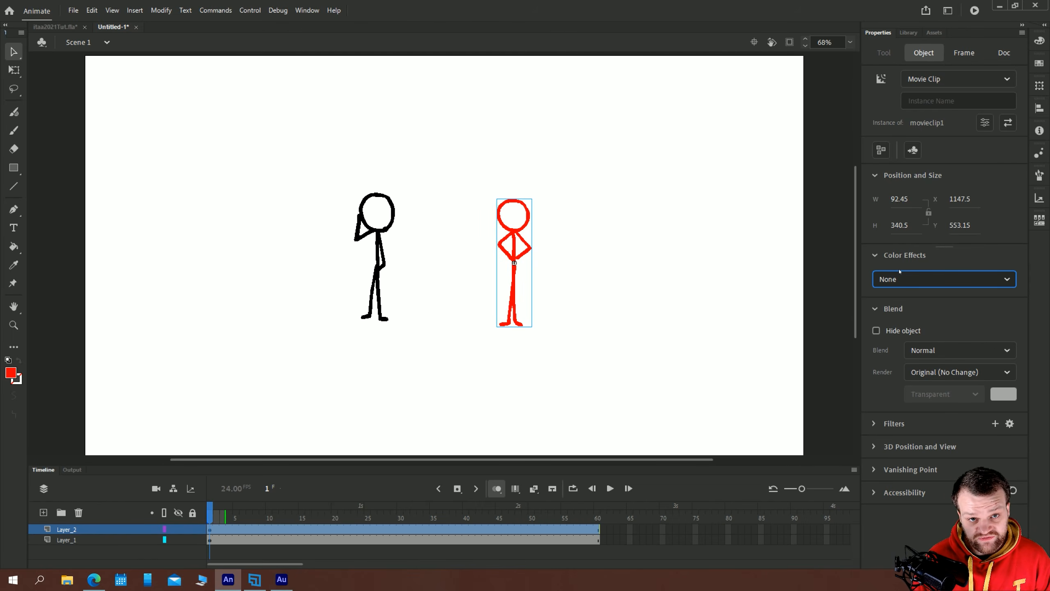
{"action": "left_click", "coordinate": [914, 350]}
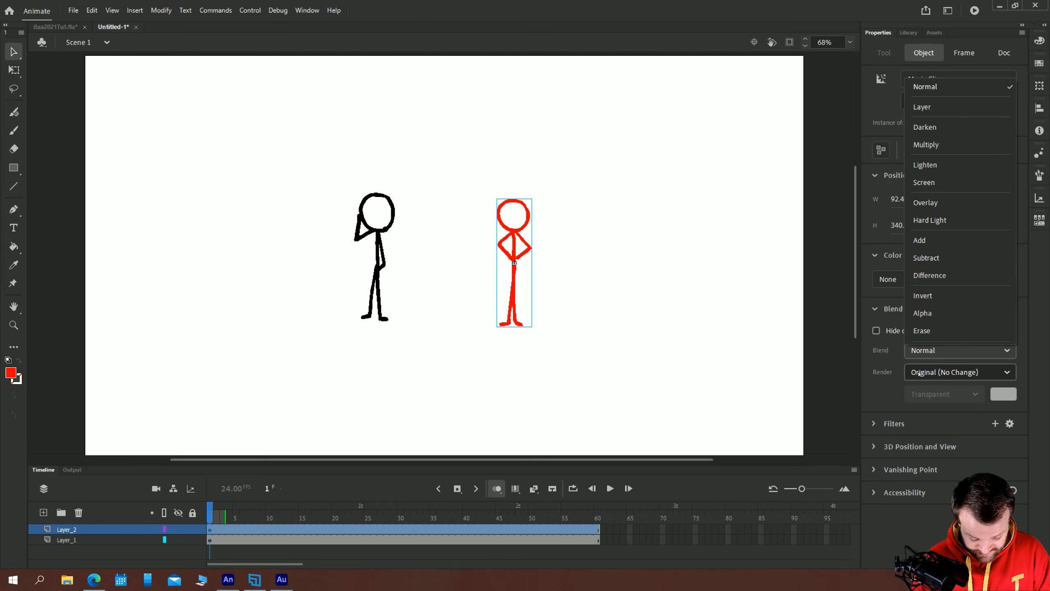
{"action": "left_click", "coordinate": [951, 372]}
{"action": "left_click", "coordinate": [951, 373]}
{"action": "left_click", "coordinate": [885, 389]}
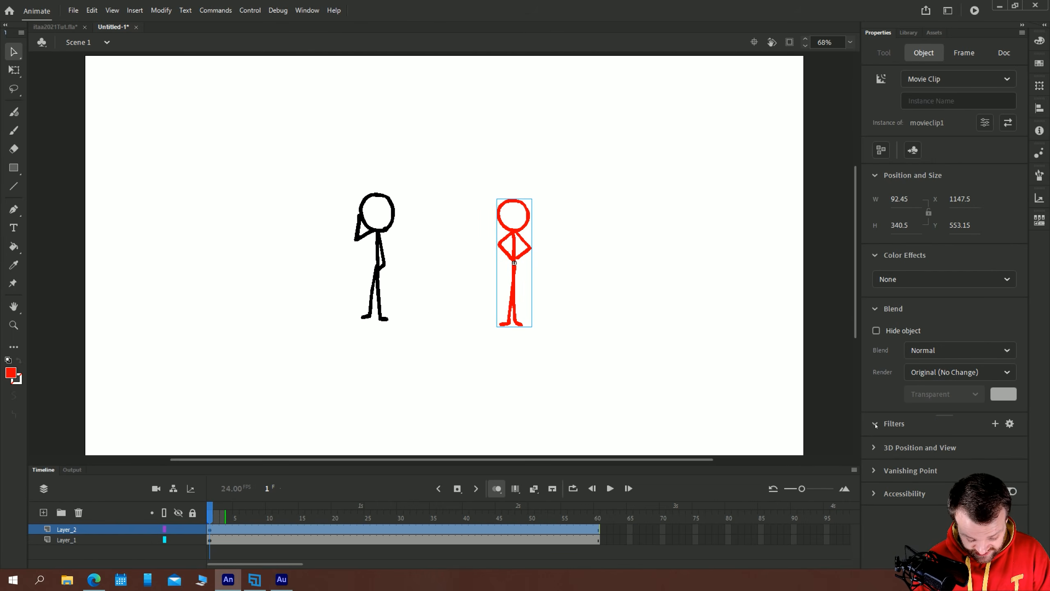
Add a Drop Shadow filter to the movieclip1 instance and compare its properties with those of graphic1
{"action": "left_click", "coordinate": [876, 308]}
{"action": "left_click", "coordinate": [877, 255]}
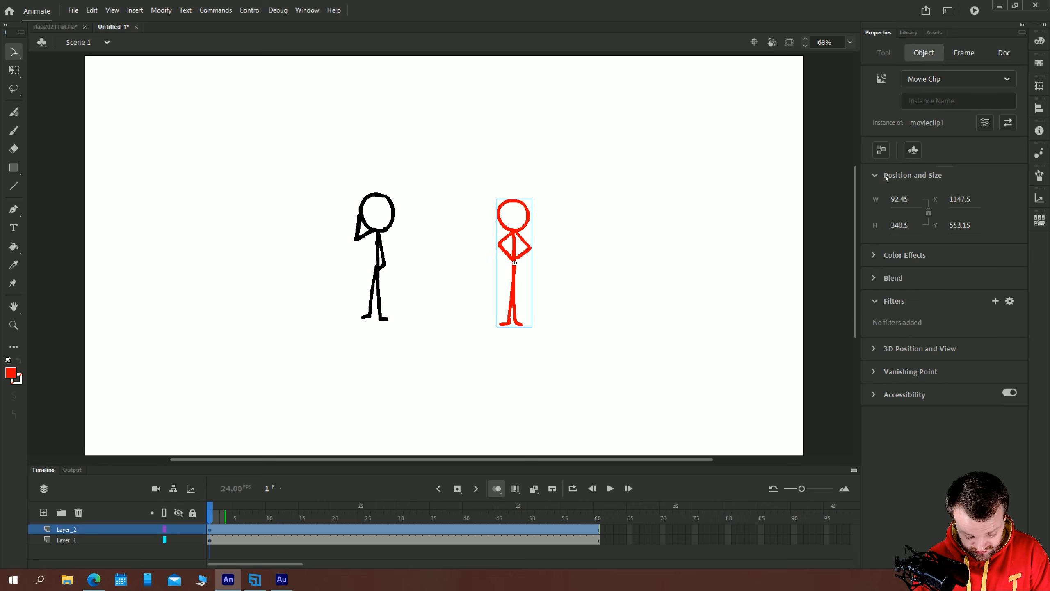
{"action": "left_click", "coordinate": [876, 175]}
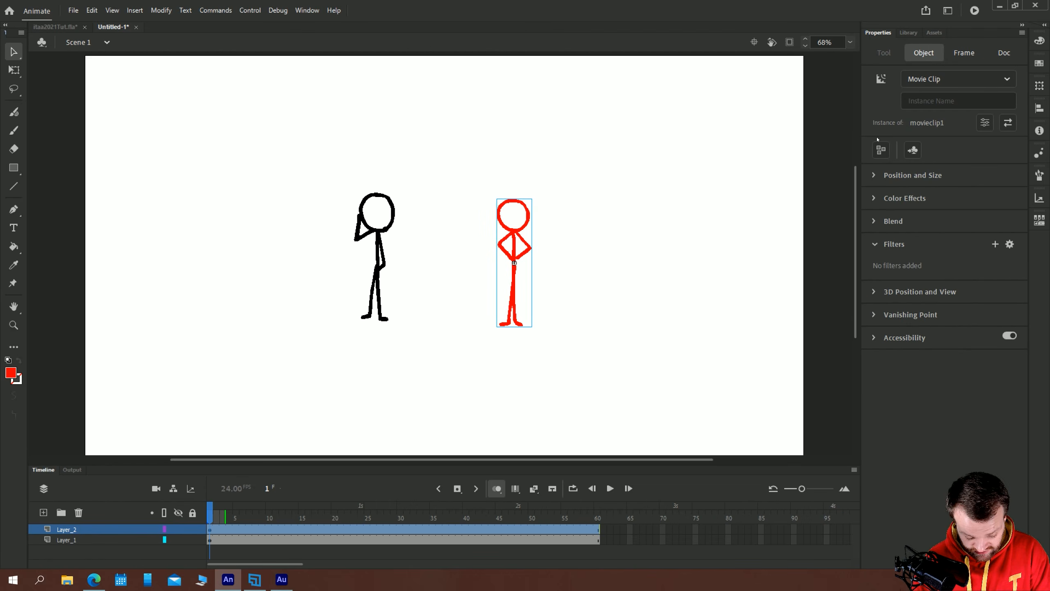
{"action": "left_click", "coordinate": [996, 245]}
{"action": "left_click", "coordinate": [947, 265]}
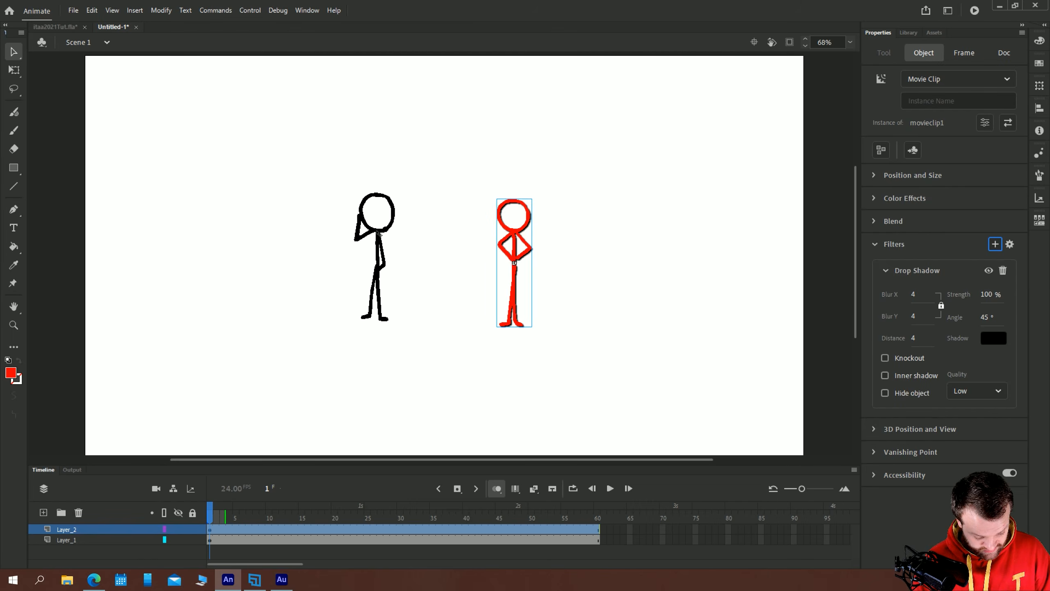
{"action": "left_click", "coordinate": [379, 232]}
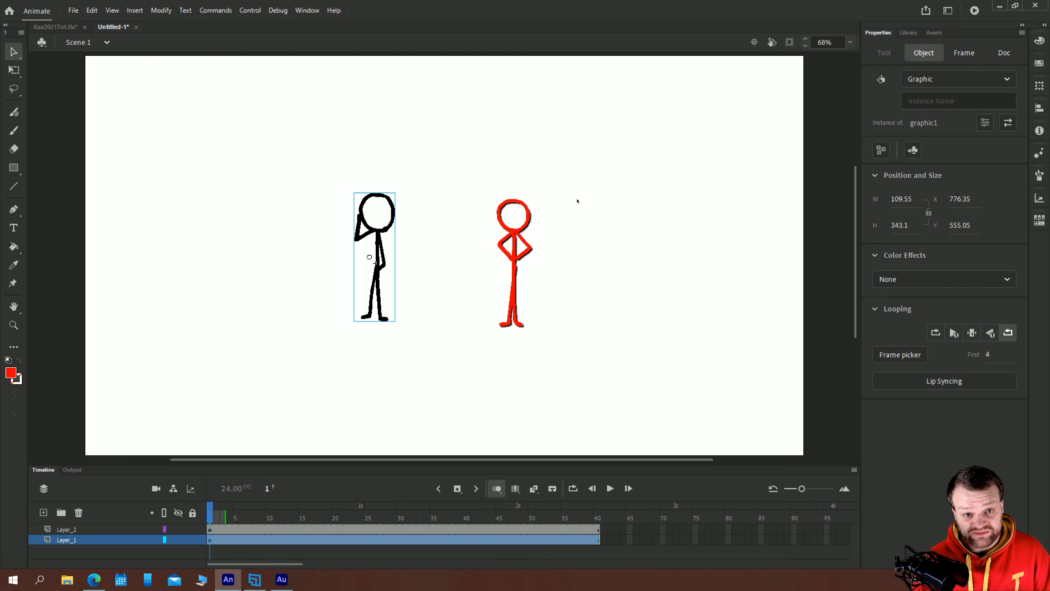
Add a Glow filter to the movieclip1 instance with a yellow-green color and a blur of 189 in X and Y
{"action": "left_click", "coordinate": [515, 226]}
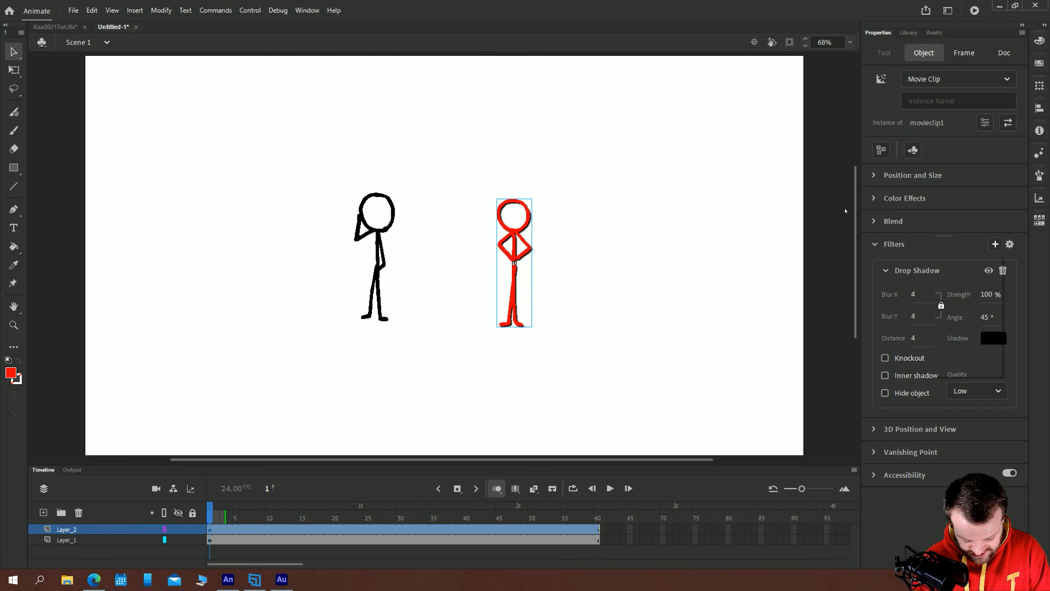
{"action": "left_click", "coordinate": [995, 244]}
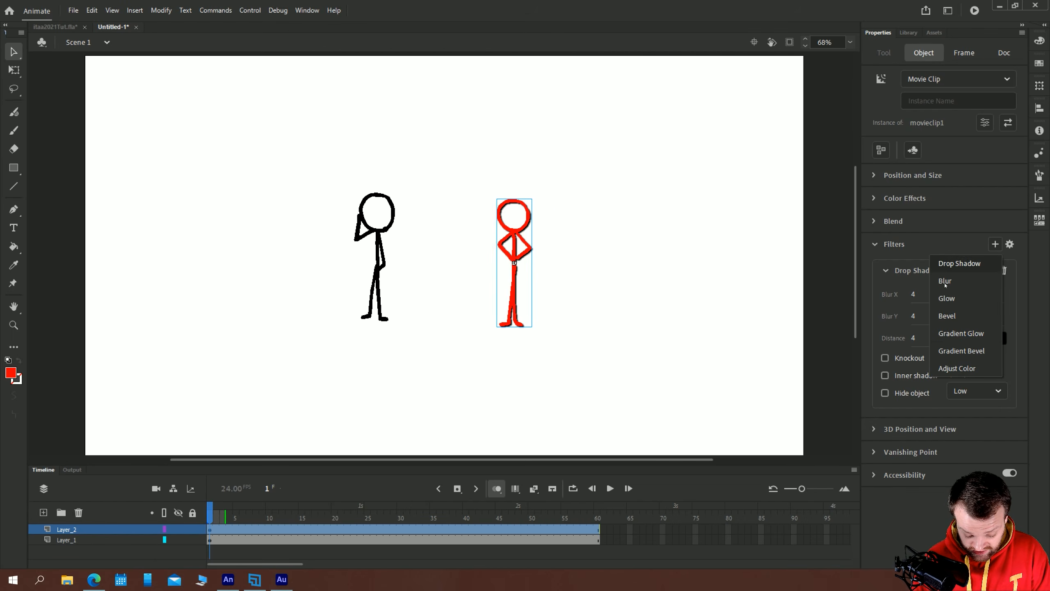
{"action": "left_click", "coordinate": [947, 298]}
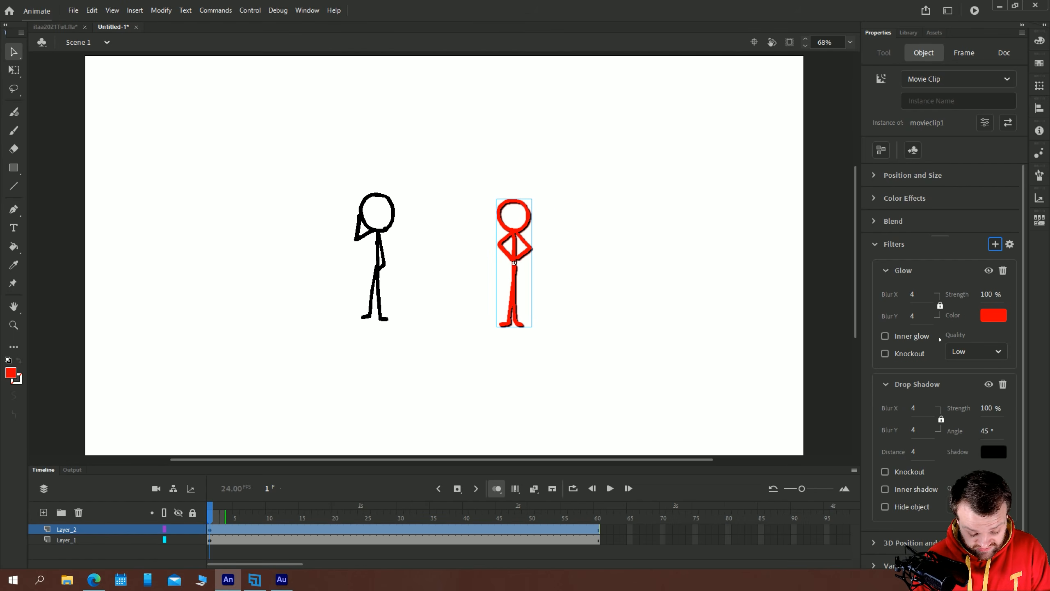
{"action": "left_click", "coordinate": [996, 318]}
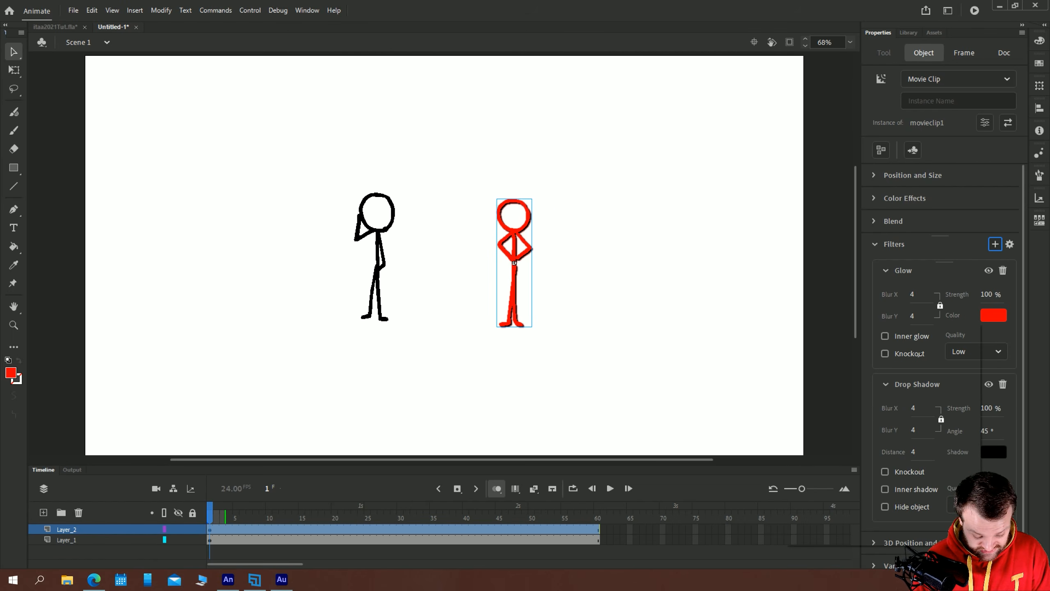
{"action": "left_click", "coordinate": [914, 399]}
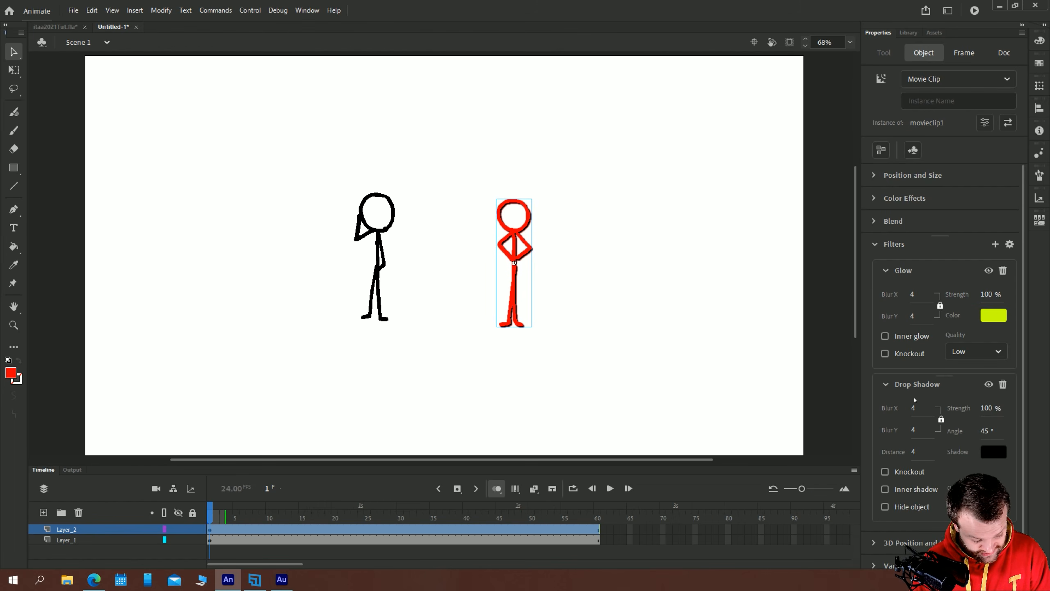
{"action": "left_click_drag", "start_coordinate": [913, 295], "coordinate": [931, 328]}
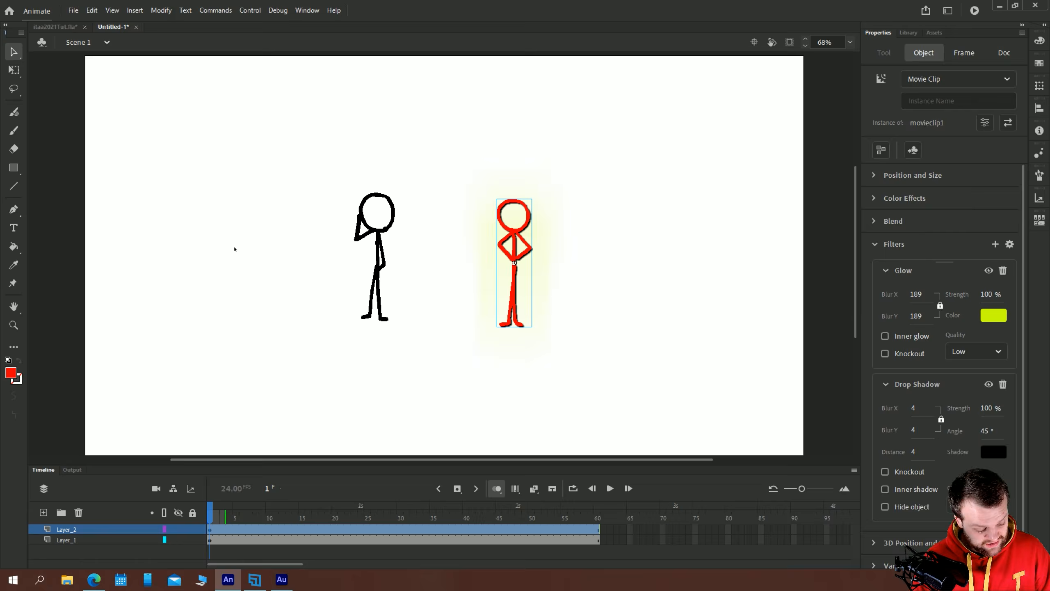
Delete both stick figures from the stage
{"action": "left_click", "coordinate": [219, 175]}
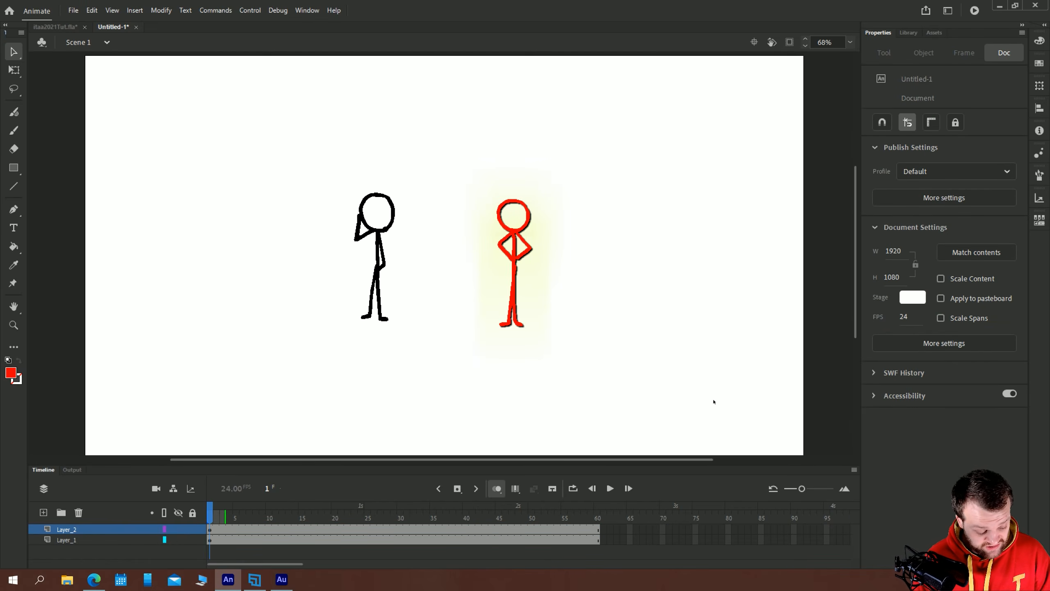
{"action": "left_click_drag", "start_coordinate": [713, 399], "coordinate": [222, 148]}
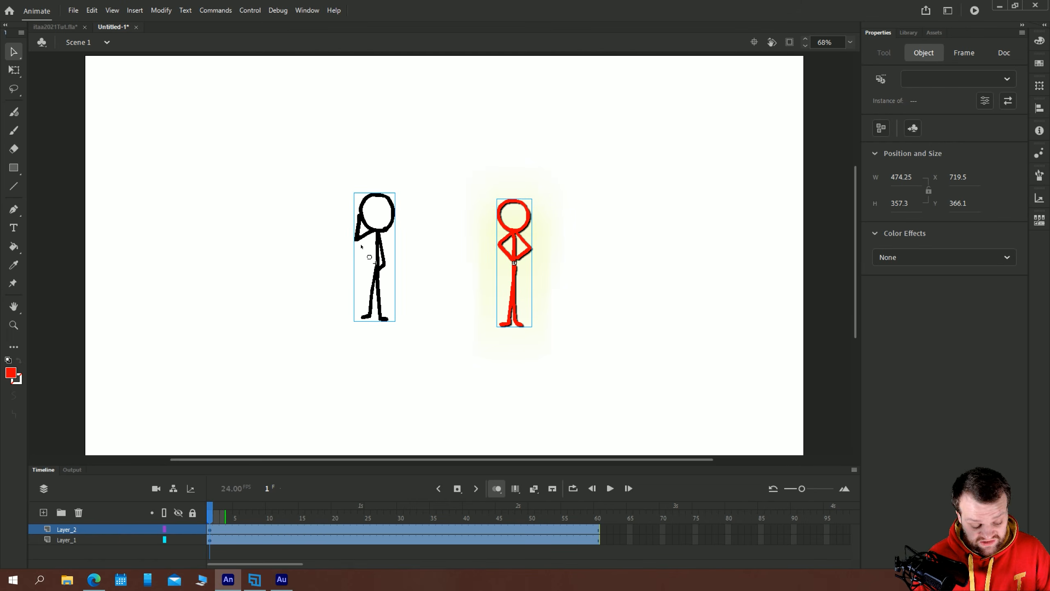
{"action": "key", "text": "Delete"}
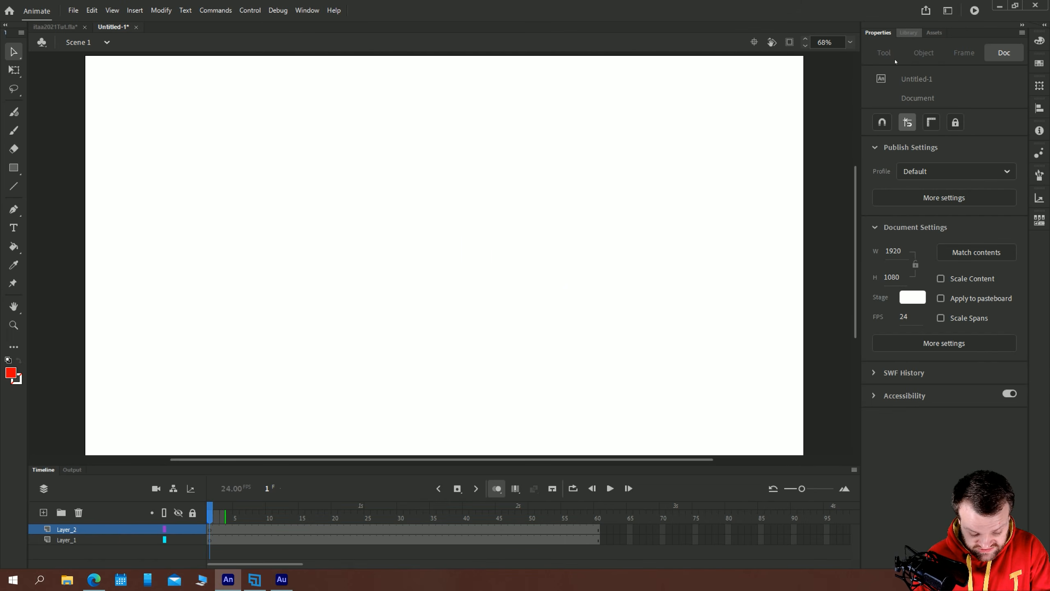
Draw a rectangular button outline with a play triangle inside near the middle of the stage, using a black Classic Brush
{"action": "key", "text": "b"}
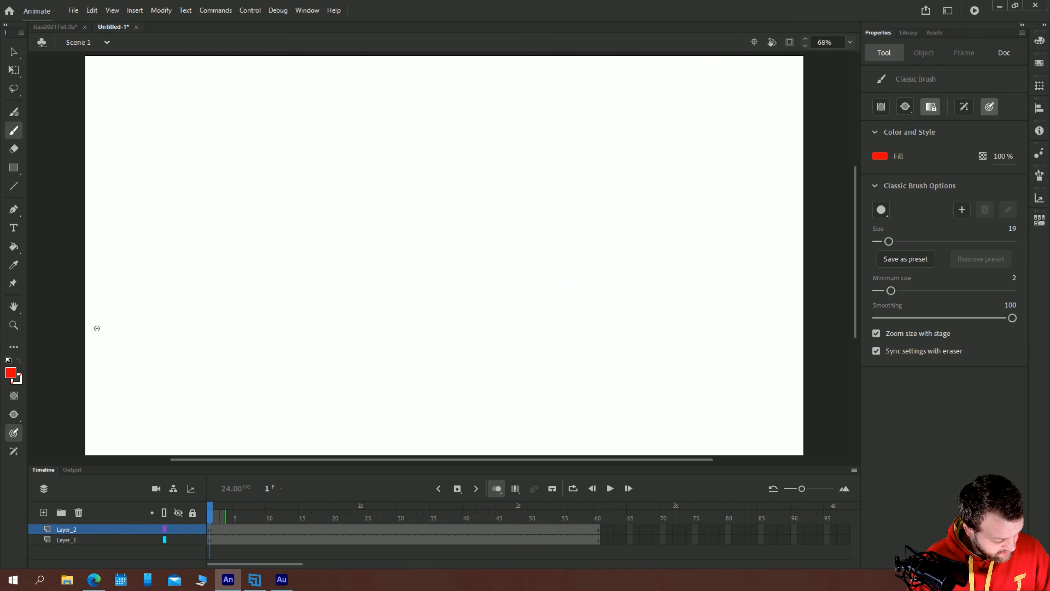
{"action": "left_click", "coordinate": [10, 372]}
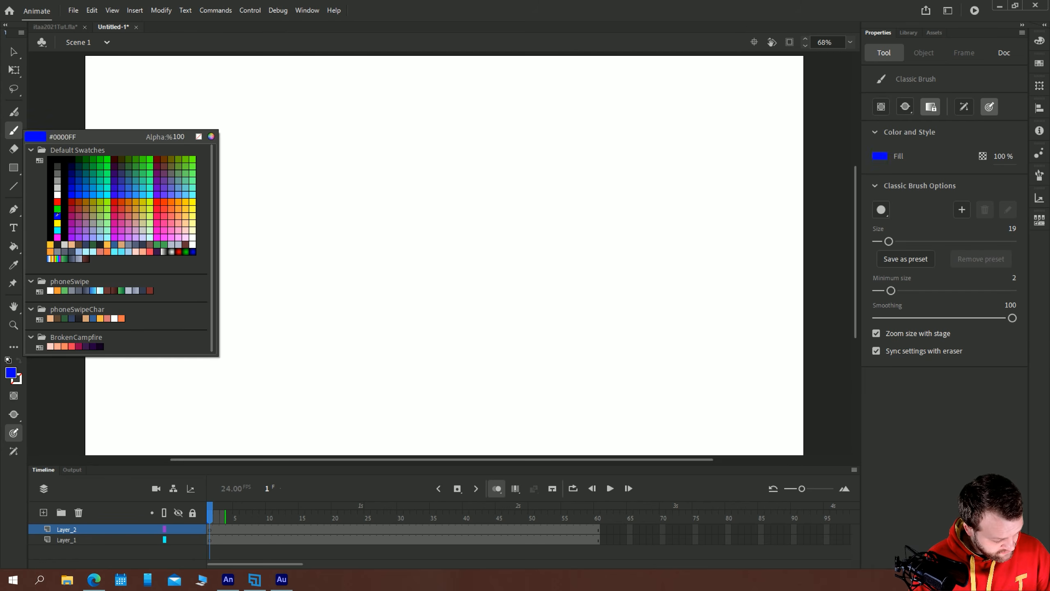
{"action": "left_click", "coordinate": [50, 211]}
{"action": "mouse_move", "coordinate": [342, 226]}
{"action": "left_mouse_down"}
{"action": "mouse_move", "coordinate": [501, 230]}
{"action": "mouse_move", "coordinate": [496, 273]}
{"action": "left_mouse_up"}
{"action": "left_click_drag", "start_coordinate": [343, 226], "coordinate": [344, 257]}
{"action": "left_click_drag", "start_coordinate": [496, 273], "coordinate": [343, 260]}
{"action": "mouse_move", "coordinate": [412, 252]}
{"action": "left_mouse_down"}
{"action": "mouse_move", "coordinate": [412, 237]}
{"action": "mouse_move", "coordinate": [412, 252]}
{"action": "left_mouse_up"}
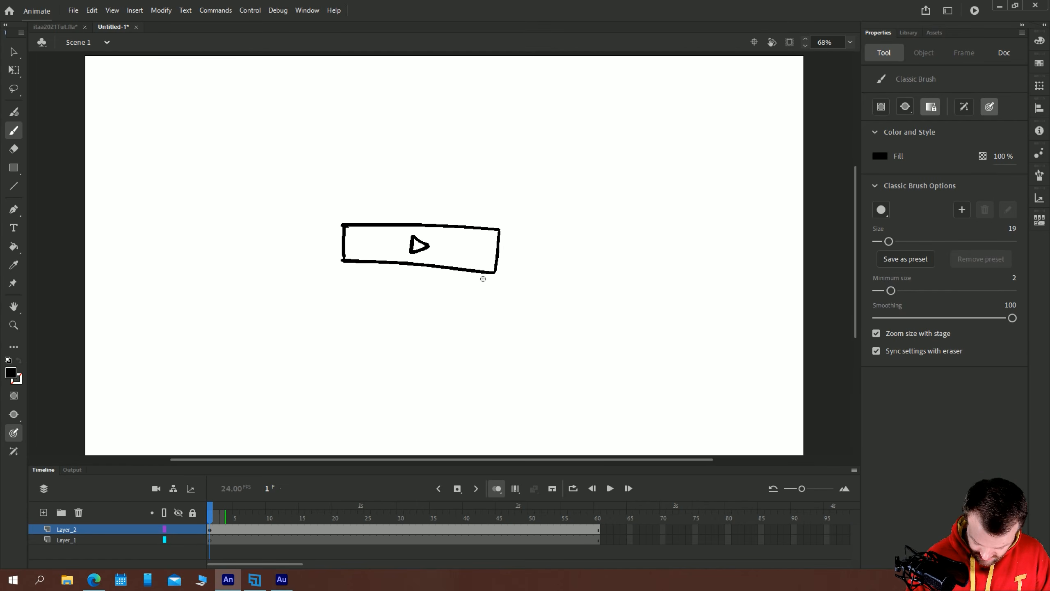
Select the whole drawn outline with its play triangle and convert it into a Button symbol
{"action": "key", "text": "v"}
{"action": "mouse_move", "coordinate": [617, 322]}
{"action": "left_mouse_down"}
{"action": "mouse_move", "coordinate": [493, 261]}
{"action": "mouse_move", "coordinate": [191, 145]}
{"action": "left_mouse_up"}
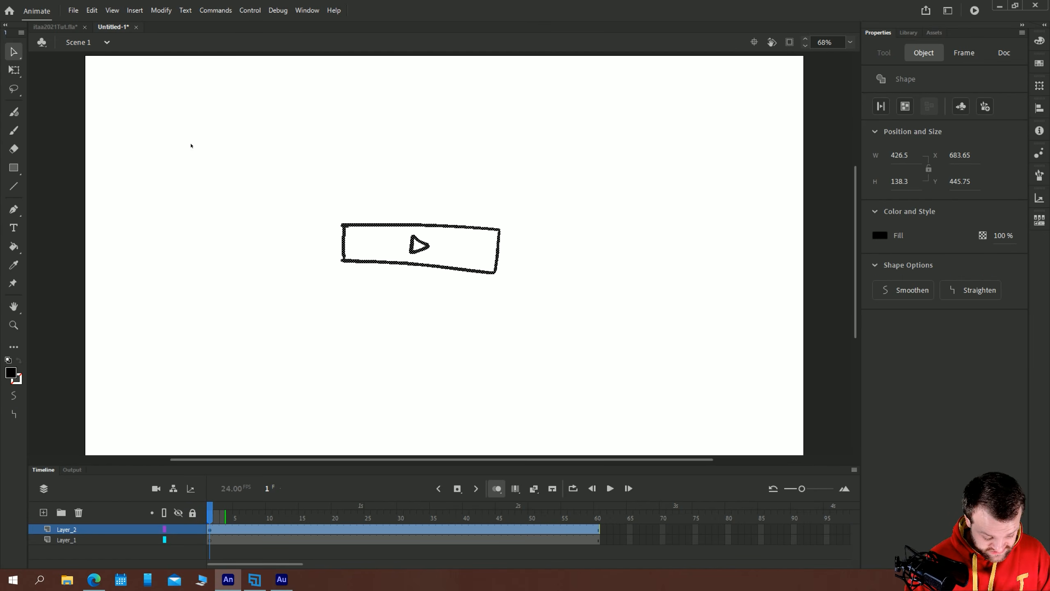
{"action": "key", "text": "F8"}
{"action": "left_click", "coordinate": [641, 221]}
{"action": "left_click", "coordinate": [622, 242]}
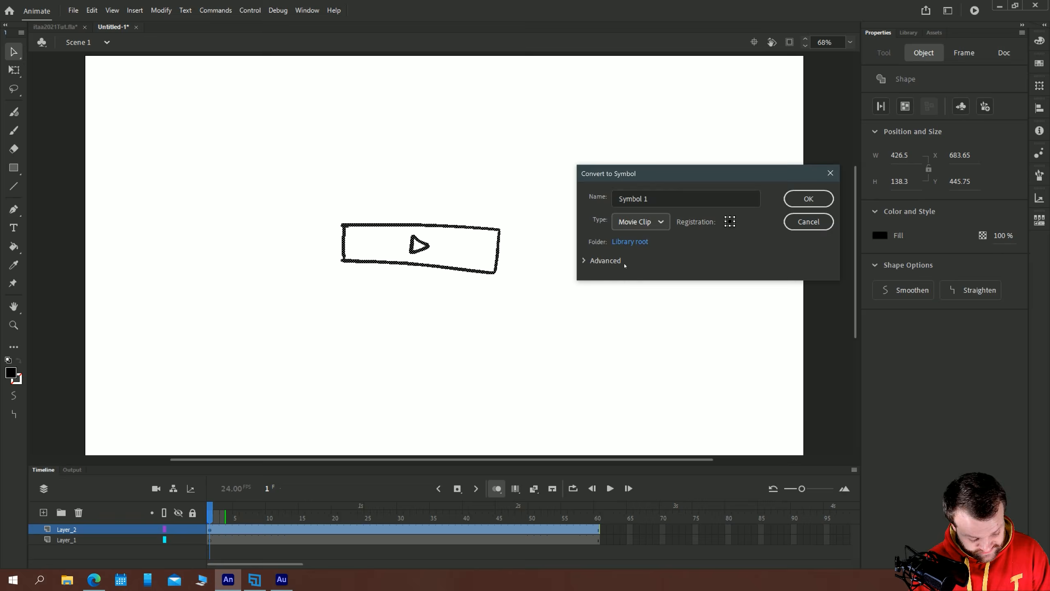
{"action": "left_click", "coordinate": [809, 198]}
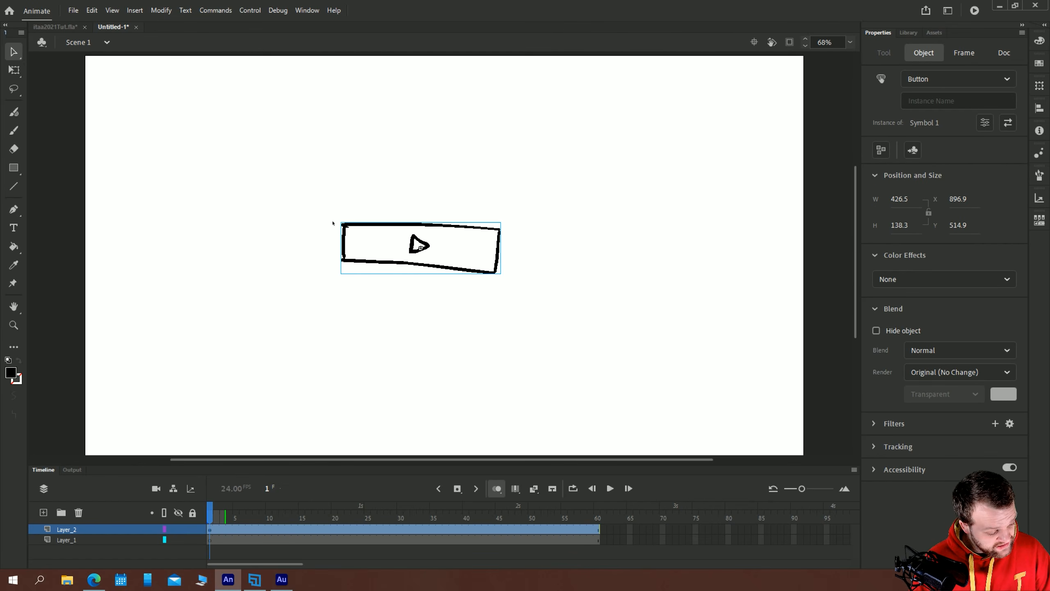
Open the button symbol for editing and insert keyframes in its Over, Down and Hit frames
{"action": "double_click", "coordinate": [370, 230]}
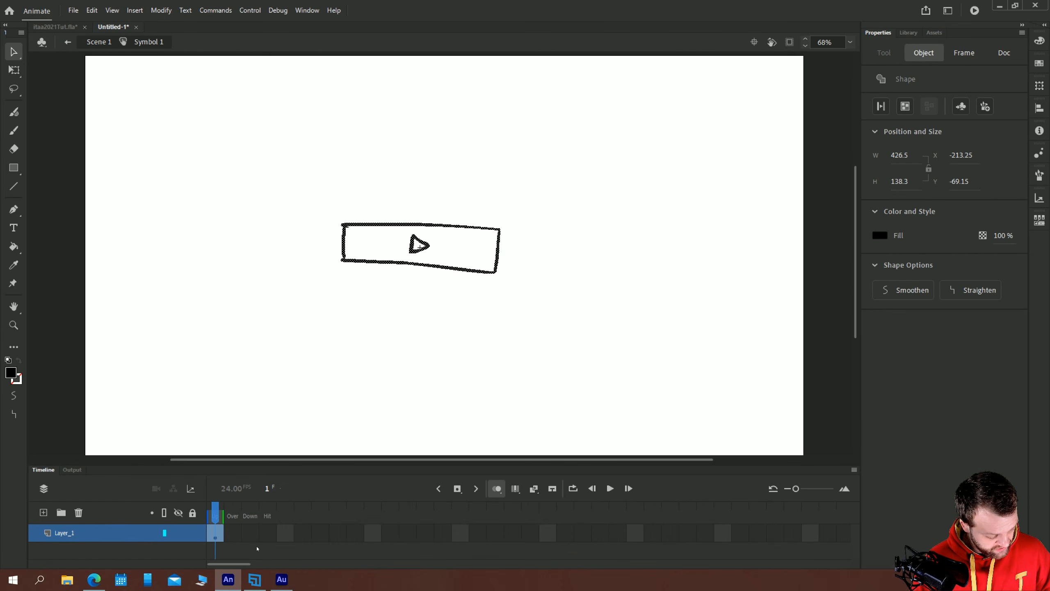
{"action": "left_click", "coordinate": [267, 538]}
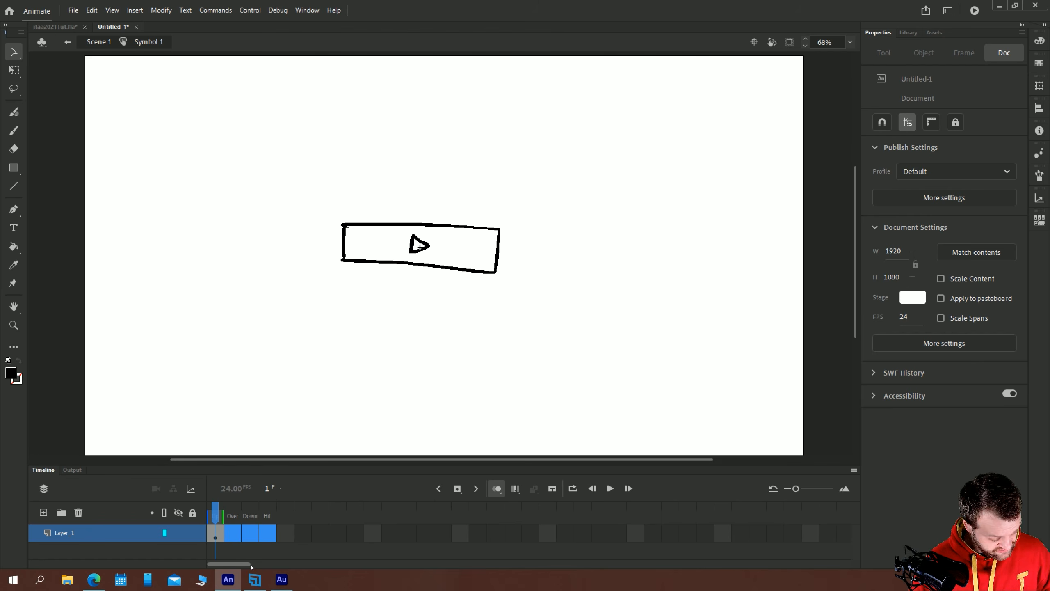
{"action": "key", "text": "F6"}
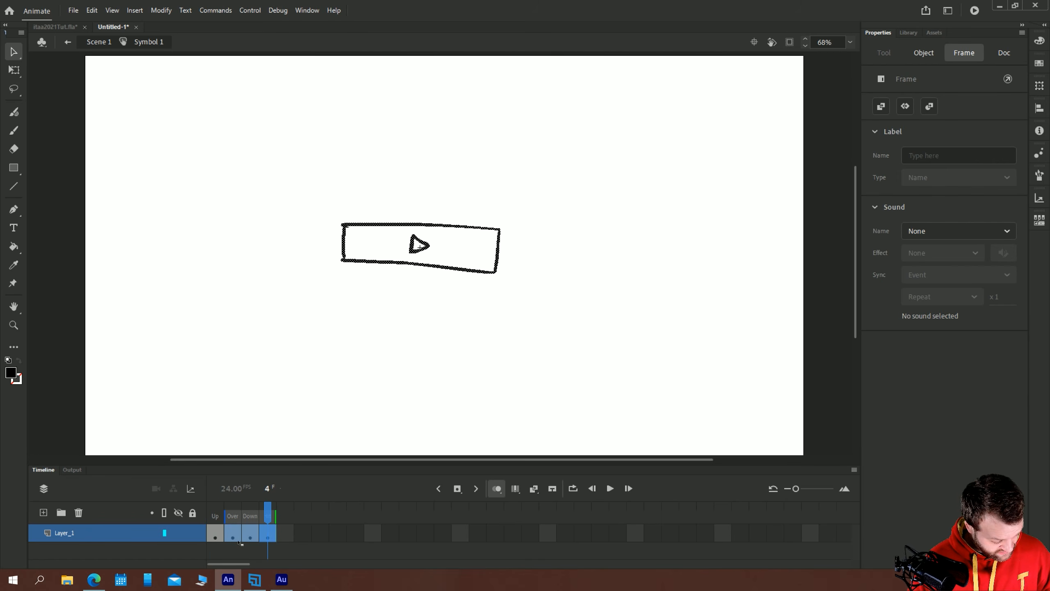
Recolor the button artwork in the Over frame red and turn off onion skinning
{"action": "left_click", "coordinate": [232, 536]}
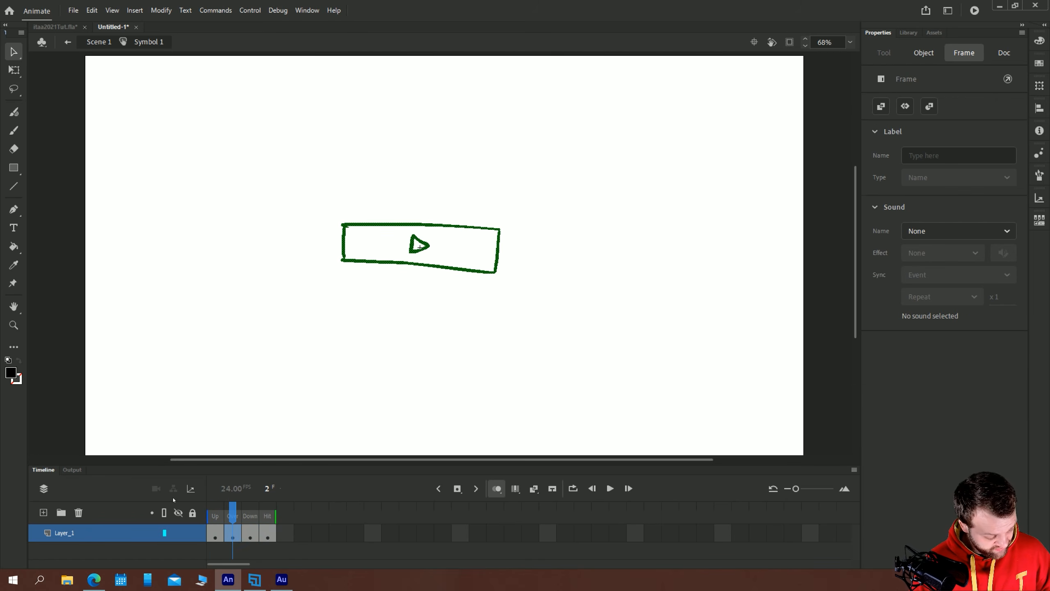
{"action": "left_click", "coordinate": [11, 374]}
{"action": "left_click", "coordinate": [60, 201]}
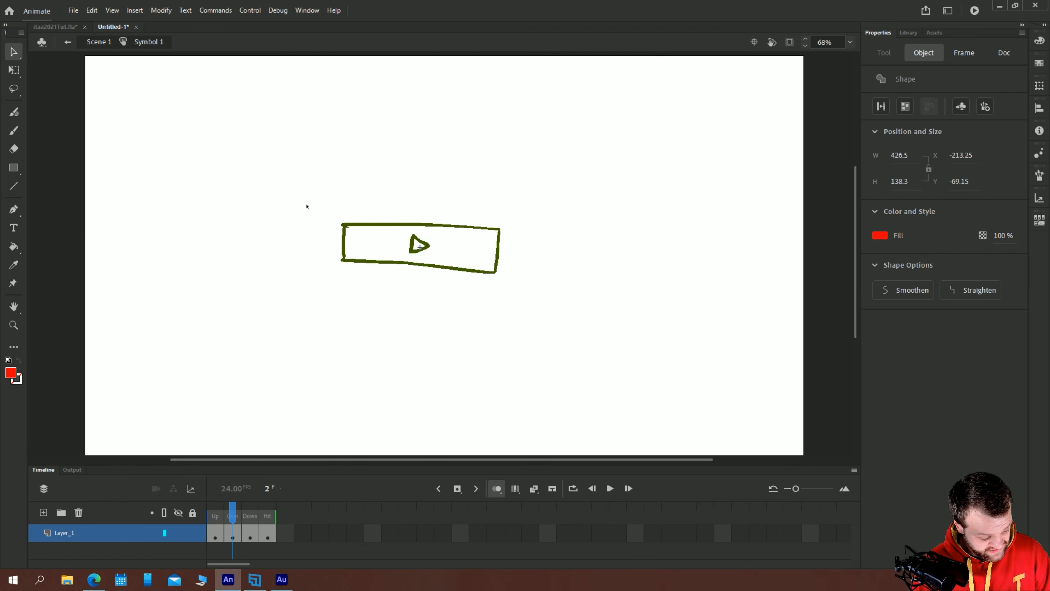
{"action": "key", "text": "F8"}
{"action": "key", "text": "Escape"}
{"action": "left_click", "coordinate": [11, 373]}
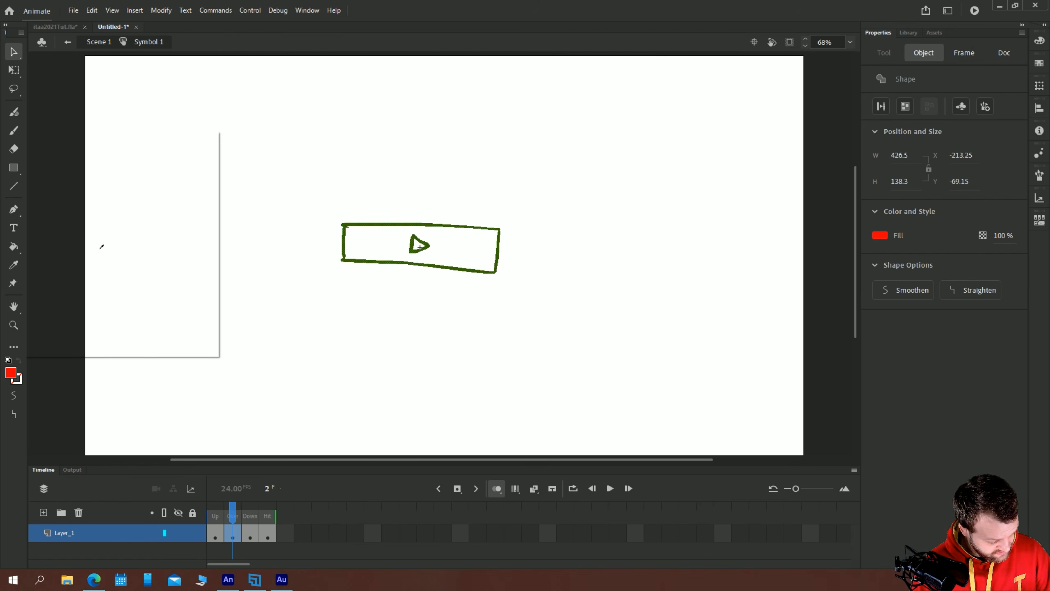
{"action": "left_click", "coordinate": [60, 200]}
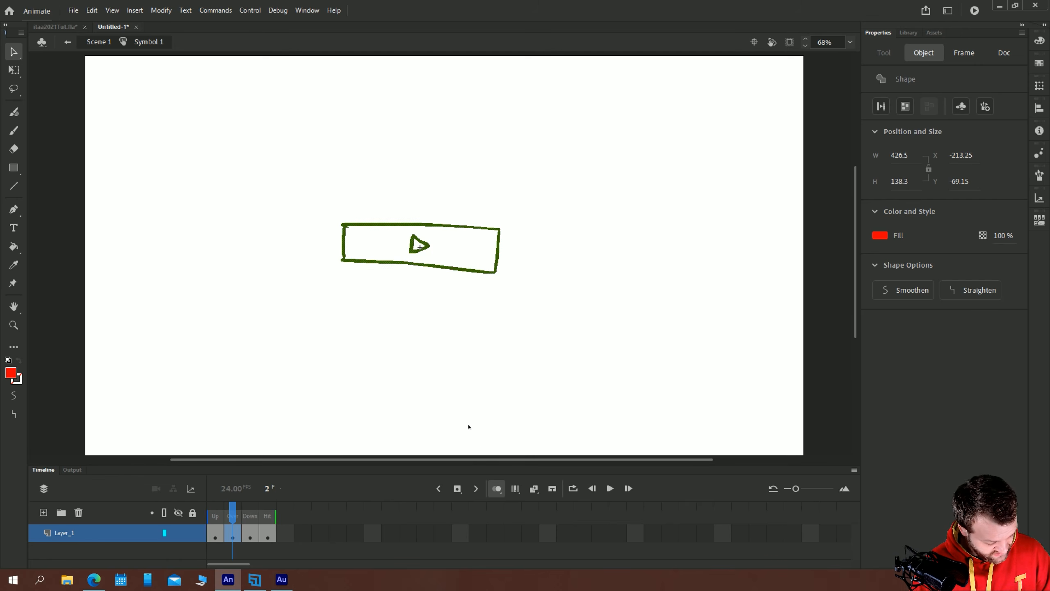
{"action": "key", "text": "alt+shift+o"}
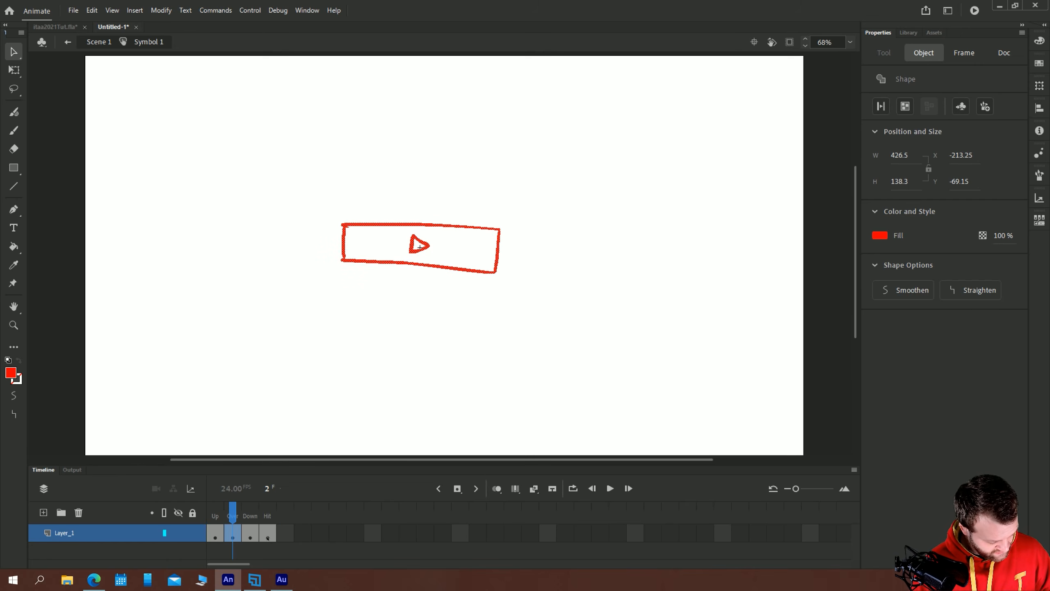
Enlarge the button artwork in the Down frame with Free Transform to about 462 by 170
{"action": "left_click", "coordinate": [250, 536]}
{"action": "left_click_drag", "start_coordinate": [596, 356], "coordinate": [334, 217]}
{"action": "key", "text": "q"}
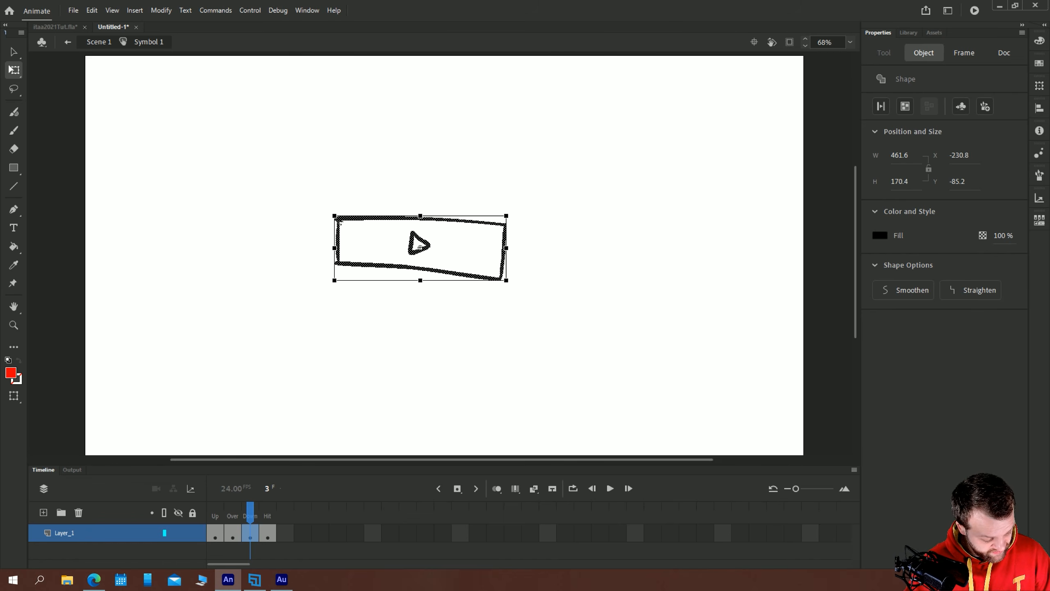
Draw a solid red rectangle over the button artwork in the Hit frame and return to Scene 1
{"action": "left_click", "coordinate": [268, 534]}
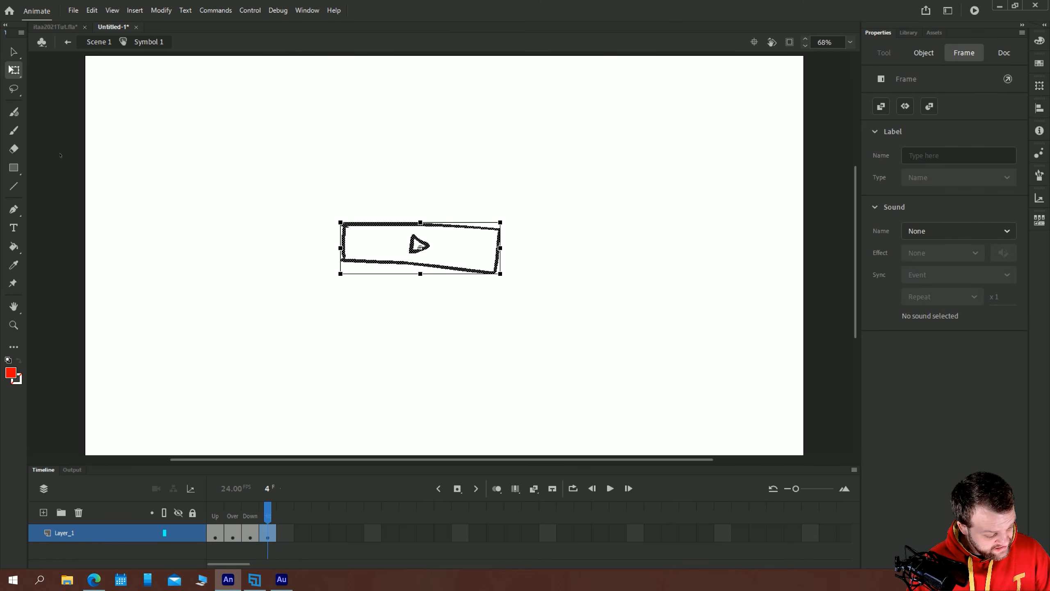
{"action": "left_click", "coordinate": [13, 167]}
{"action": "left_click", "coordinate": [14, 169]}
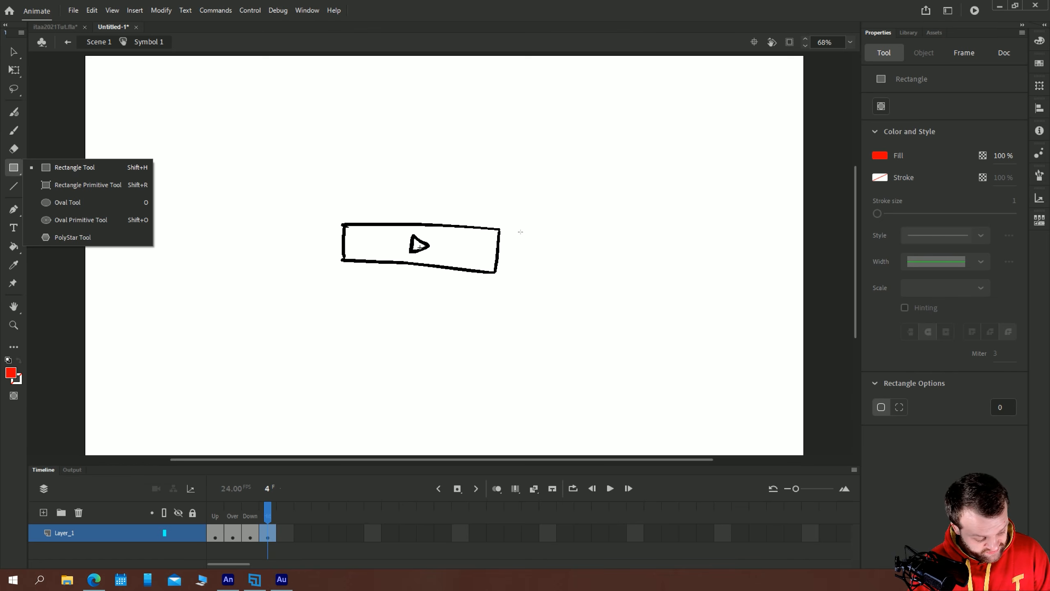
{"action": "left_click_drag", "start_coordinate": [502, 226], "coordinate": [339, 264]}
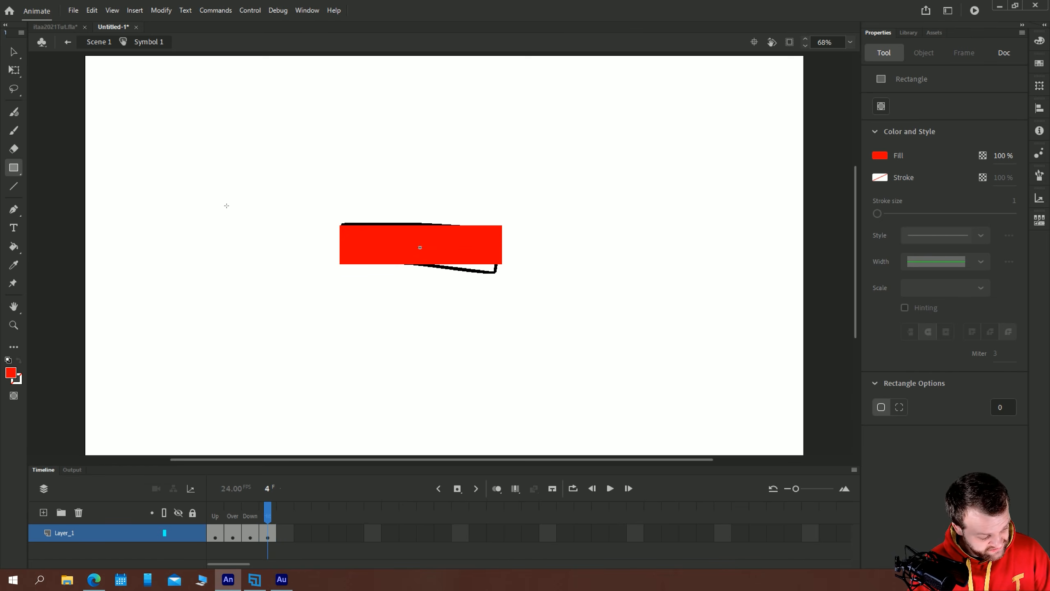
{"action": "left_click", "coordinate": [14, 53]}
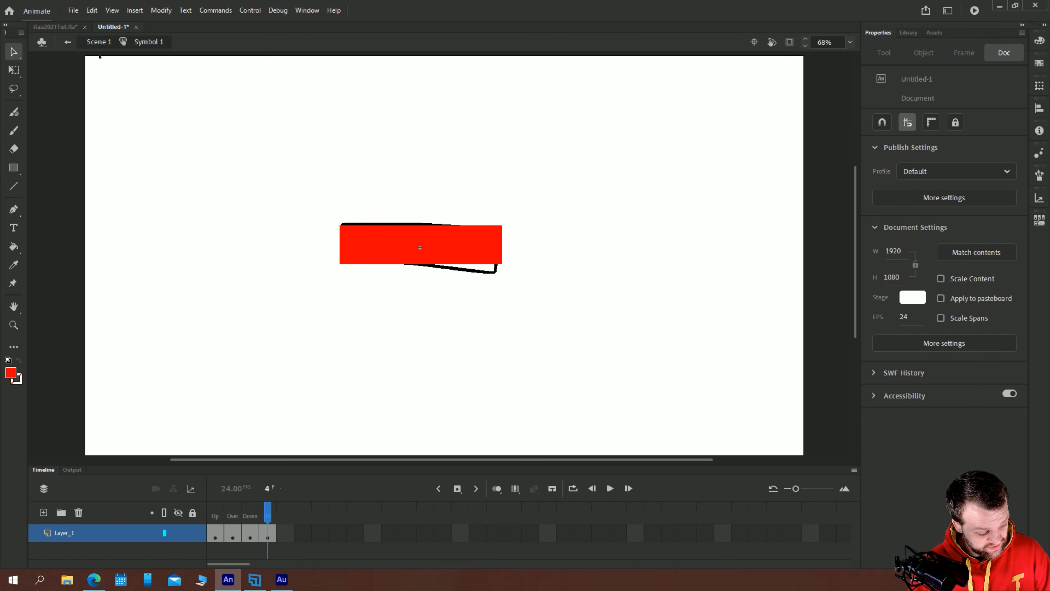
{"action": "left_click", "coordinate": [99, 43]}
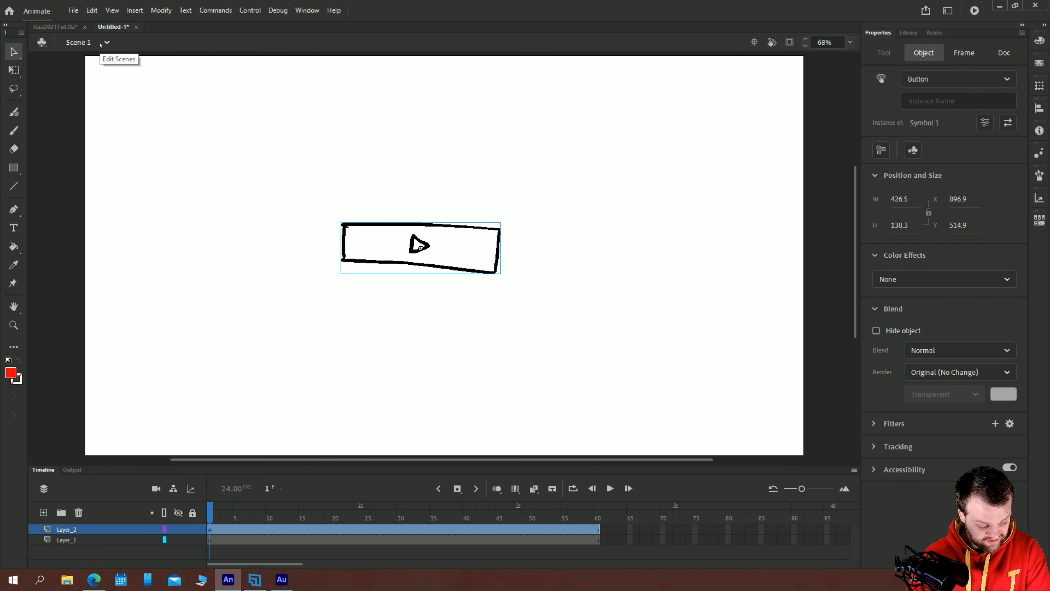
Test the movie to try the button's states, and close the preview
{"action": "left_click", "coordinate": [254, 230]}
{"action": "key", "text": "ctrl+Return"}
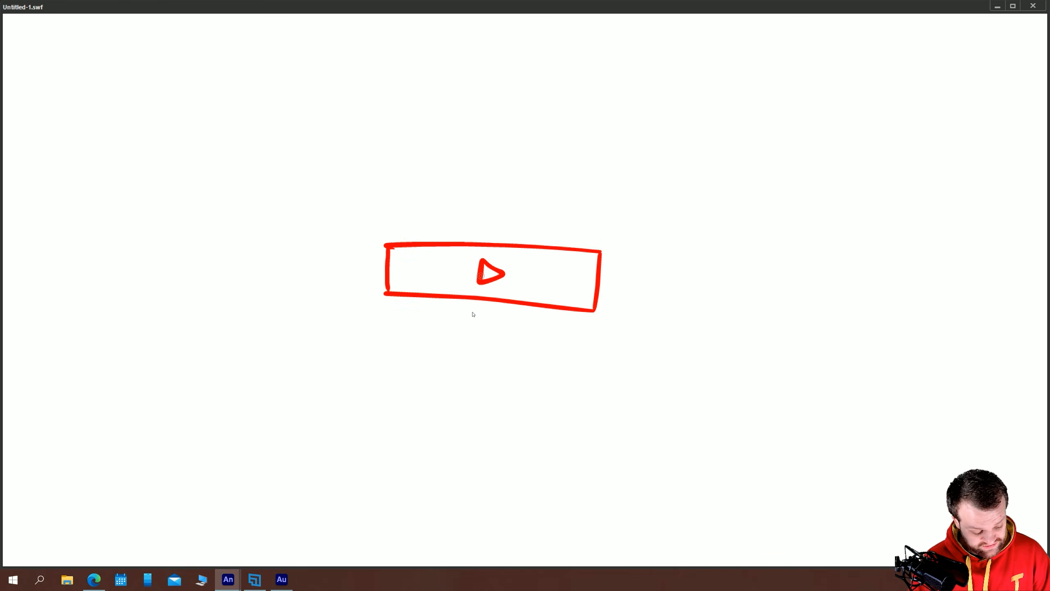
{"action": "left_click", "coordinate": [1032, 6]}
Delete the button from the stage and hand-letter SHAPE, CLASSIC and MOTION beneath each other with a black Classic Brush
{"action": "left_click_drag", "start_coordinate": [288, 184], "coordinate": [507, 279]}
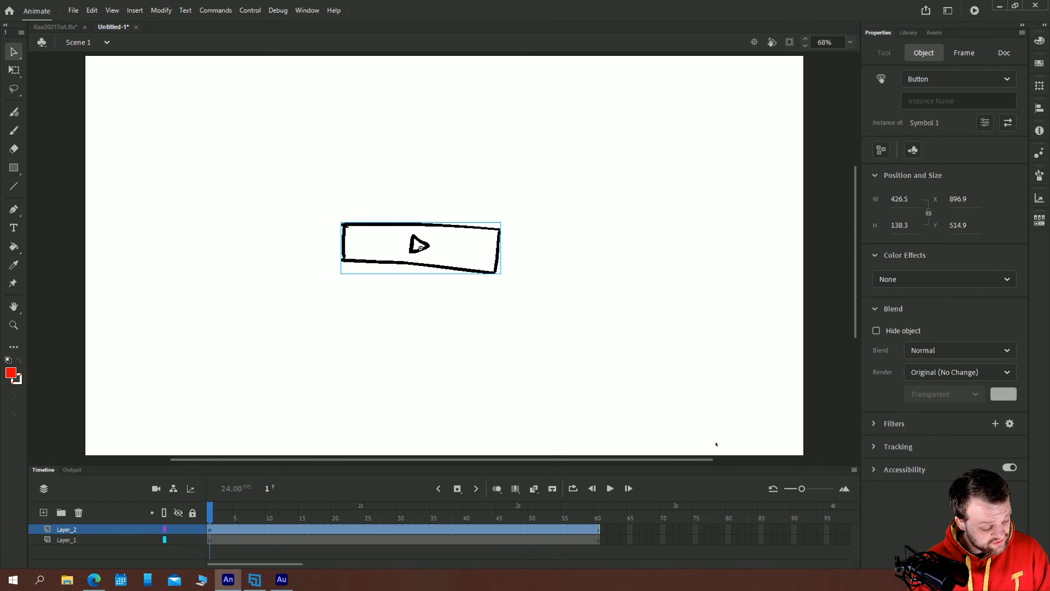
{"action": "key", "text": "Delete"}
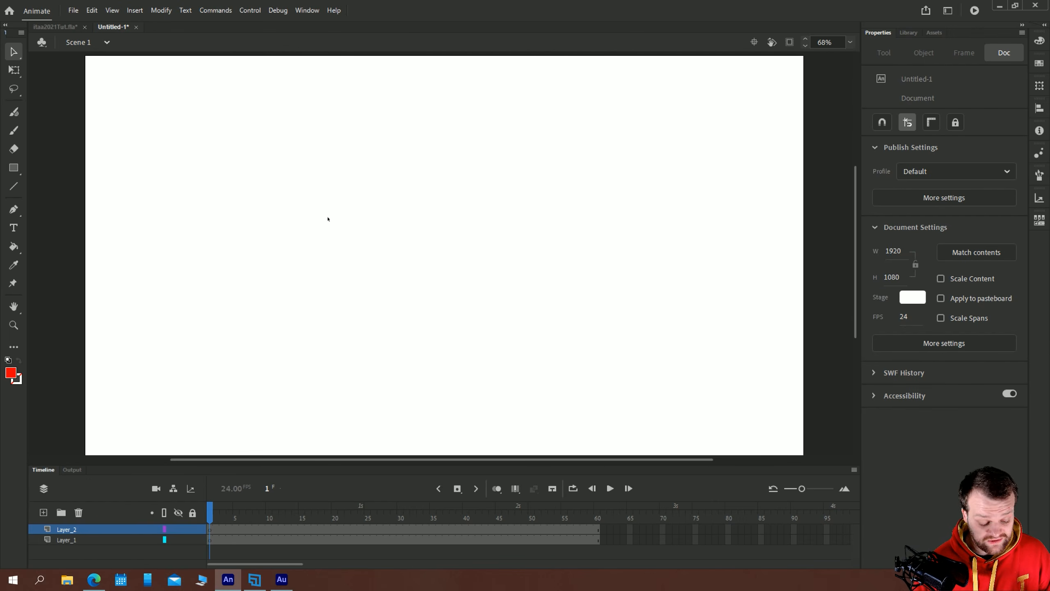
{"action": "key", "text": "b"}
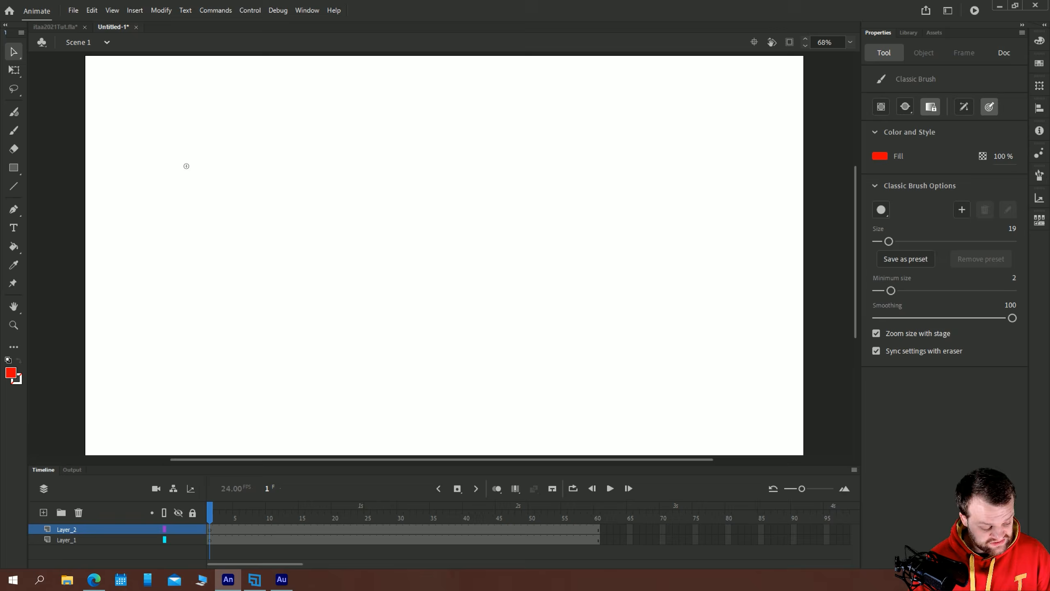
{"action": "left_click", "coordinate": [11, 373]}
{"action": "left_click", "coordinate": [50, 185]}
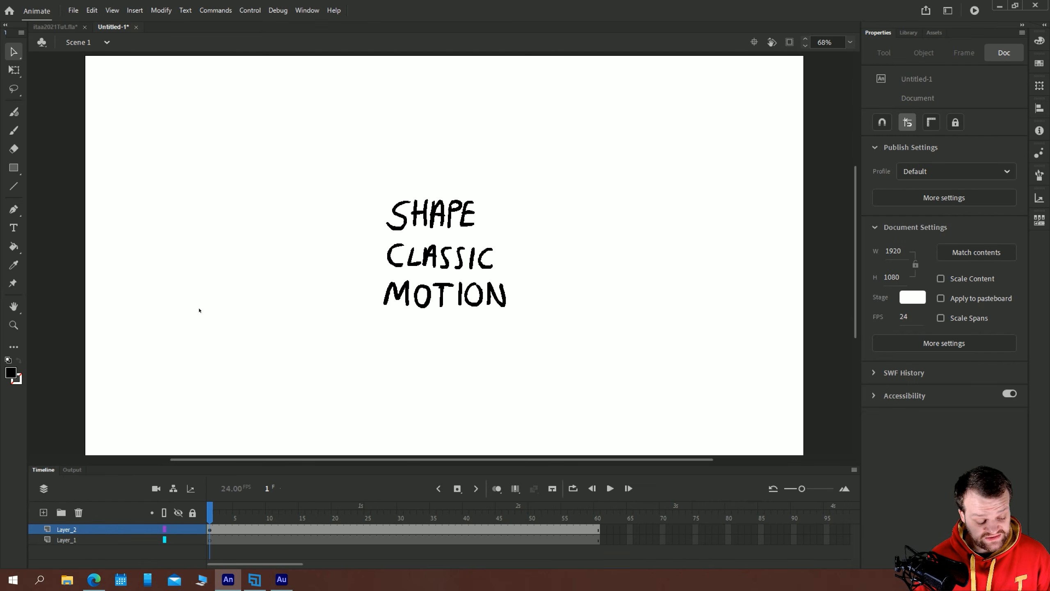
Draw three small arrows beside the lettering, one pointing at each of the words SHAPE, CLASSIC and MOTION
{"action": "key", "text": "b"}
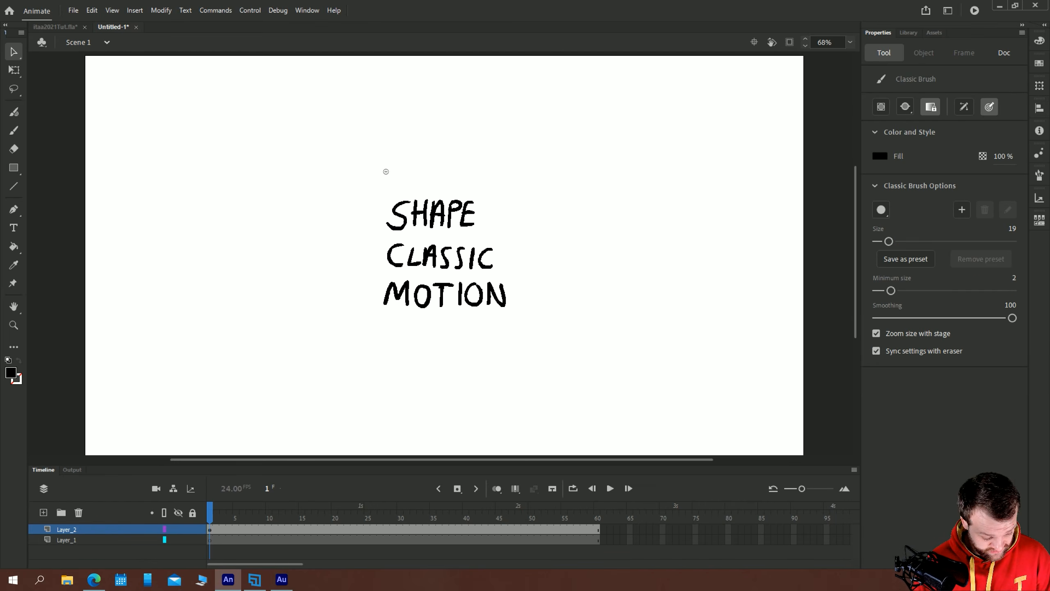
{"action": "left_click_drag", "start_coordinate": [372, 171], "coordinate": [365, 187]}
{"action": "left_click_drag", "start_coordinate": [360, 240], "coordinate": [360, 255]}
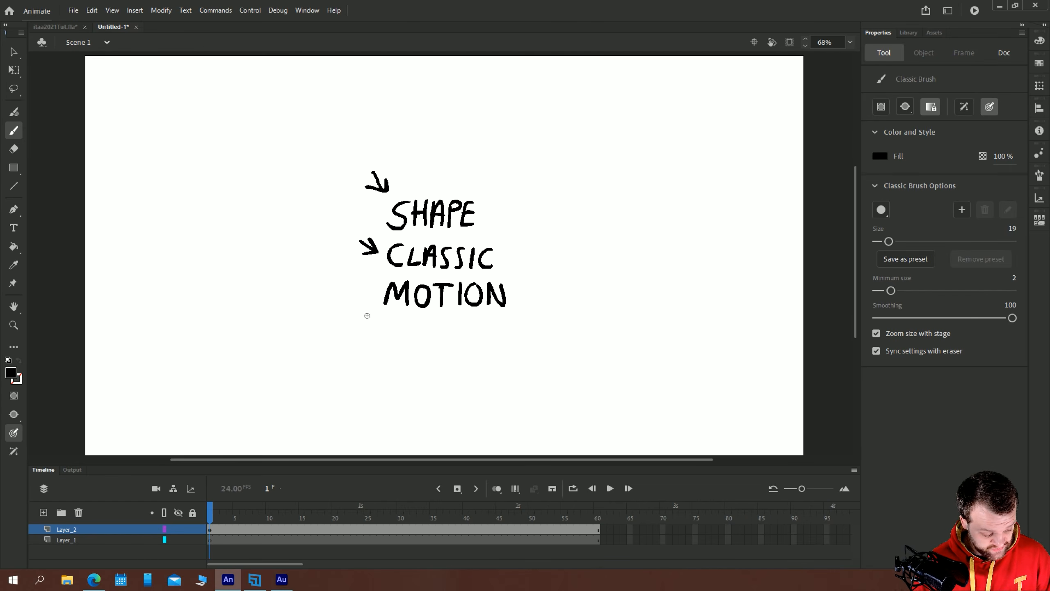
{"action": "left_click_drag", "start_coordinate": [356, 316], "coordinate": [367, 318]}
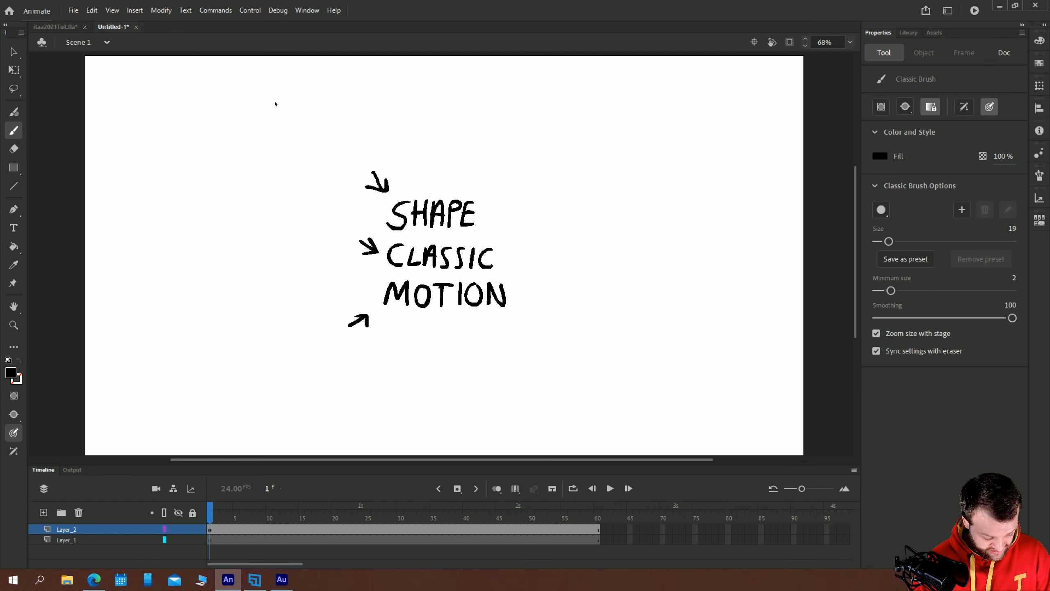
Delete all the lettering and arrows from the stage
{"action": "key", "text": "v"}
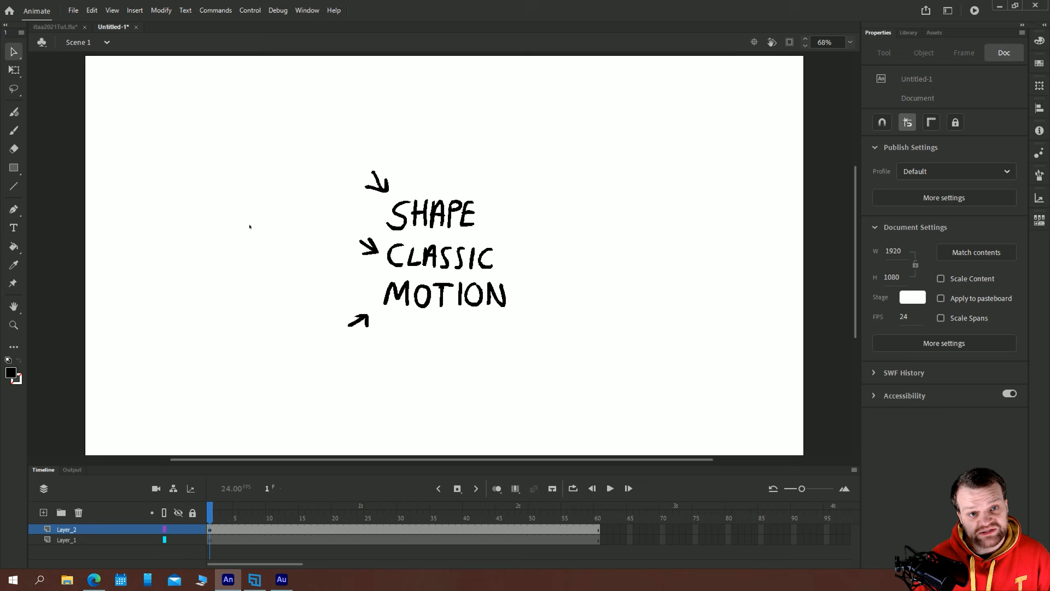
{"action": "left_click_drag", "start_coordinate": [237, 111], "coordinate": [675, 426]}
{"action": "key", "text": "Delete"}
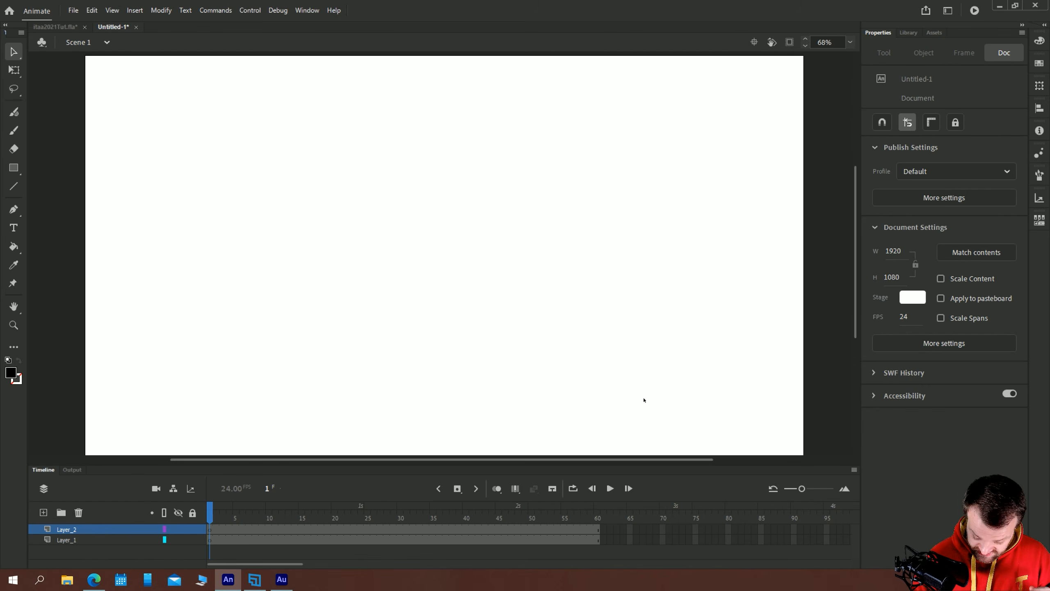
{"action": "key", "text": "b"}
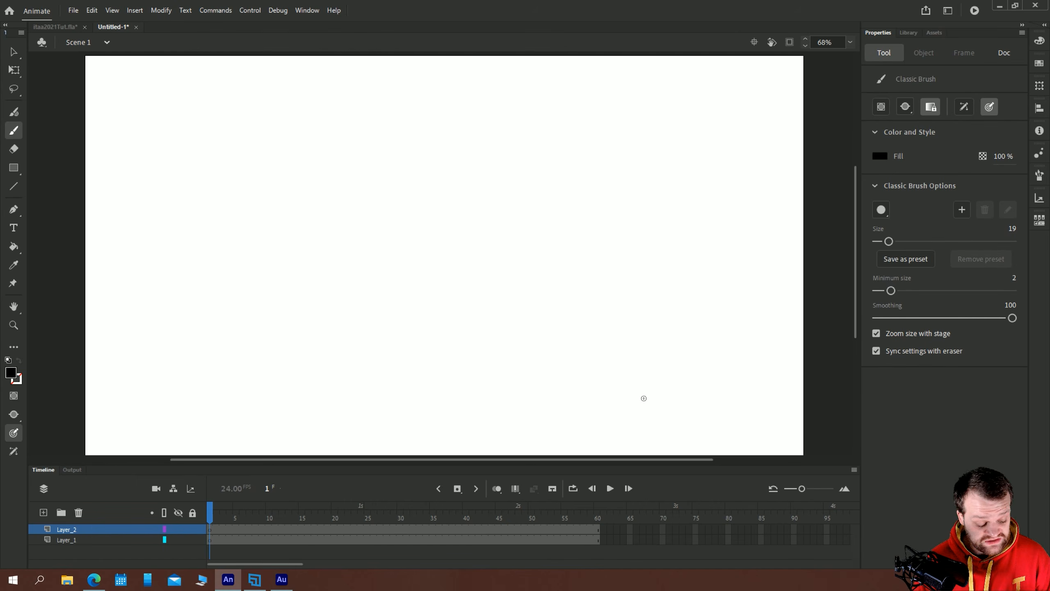
{"action": "left_click_drag", "start_coordinate": [176, 379], "coordinate": [267, 371]}
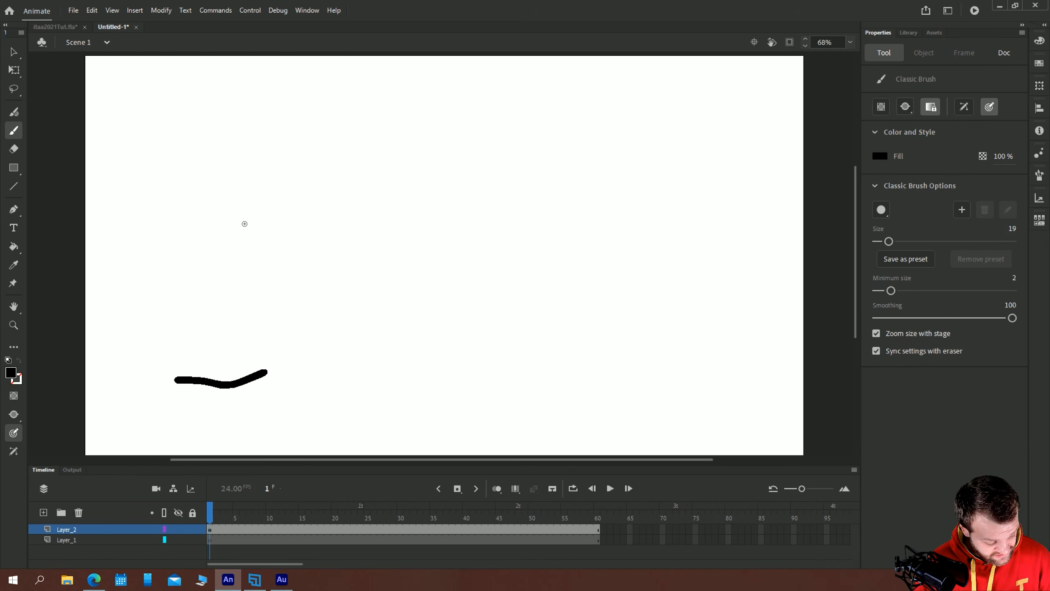
{"action": "key", "text": "v"}
{"action": "left_click_drag", "start_coordinate": [359, 407], "coordinate": [127, 347]}
{"action": "key", "text": "Delete"}
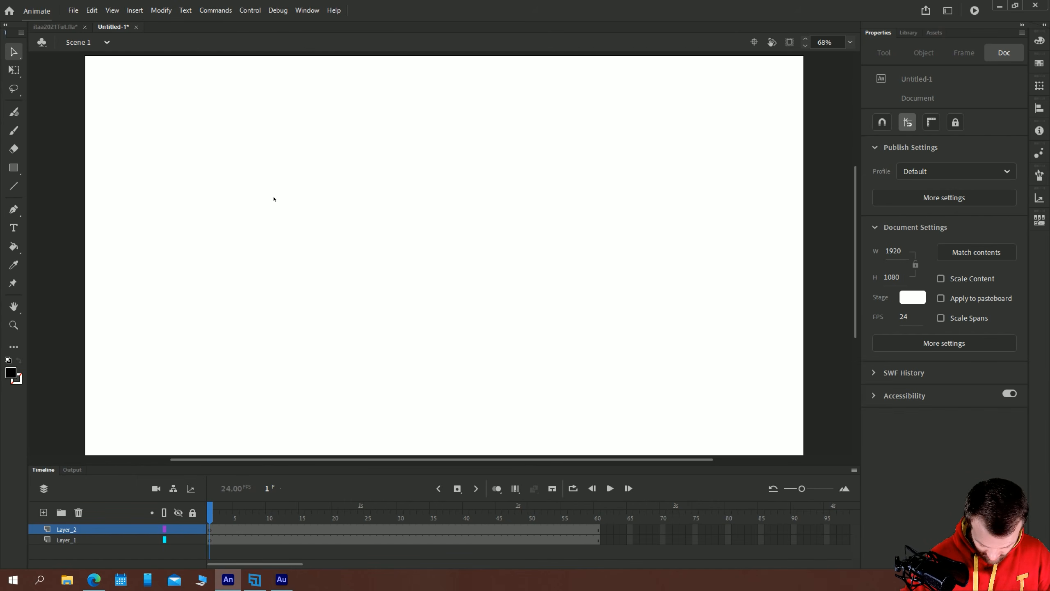
Draw a circle on the left half of the stage on Layer_2 and fill it black
{"action": "key", "text": "b"}
{"action": "mouse_move", "coordinate": [278, 214]}
{"action": "left_mouse_down"}
{"action": "mouse_move", "coordinate": [226, 218]}
{"action": "mouse_move", "coordinate": [274, 272]}
{"action": "mouse_move", "coordinate": [284, 220]}
{"action": "mouse_move", "coordinate": [256, 205]}
{"action": "left_mouse_up"}
{"action": "key", "text": "k"}
{"action": "left_click", "coordinate": [253, 249]}
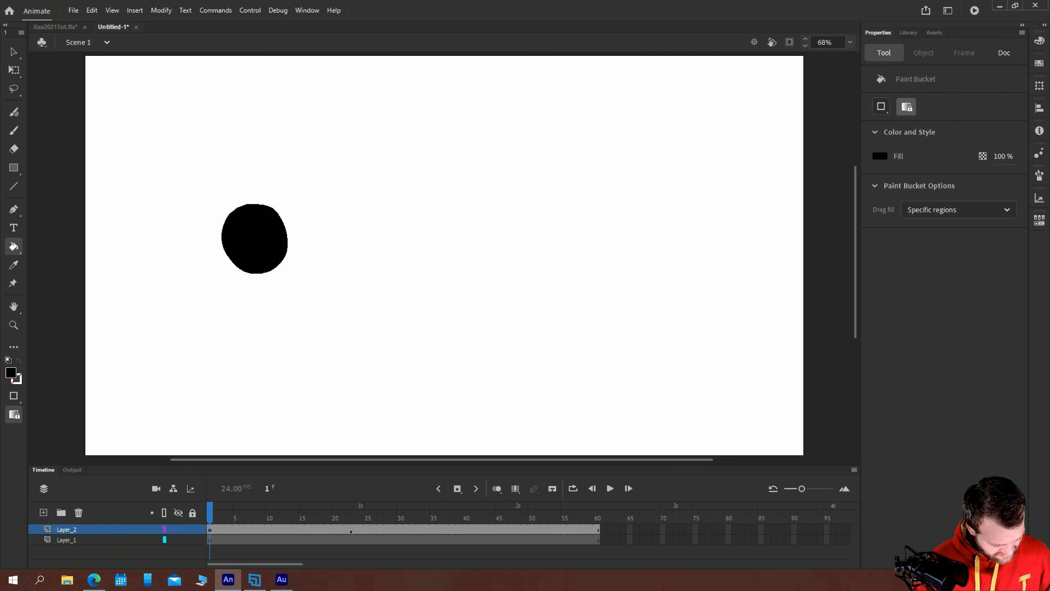
Insert a blank keyframe at frame 24 of Layer_2 and turn on onion skinning
{"action": "left_click", "coordinate": [361, 531]}
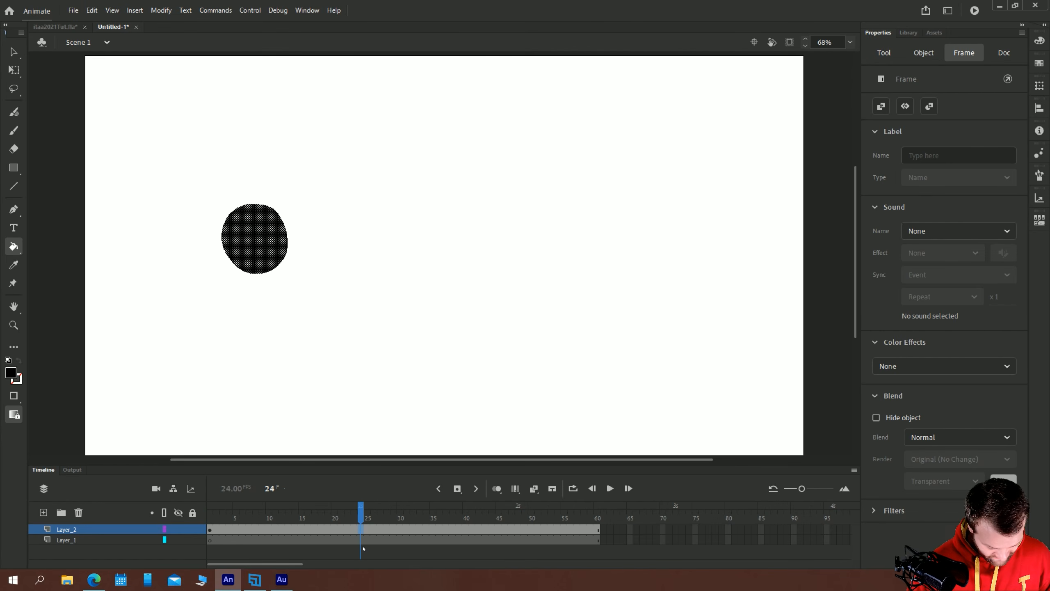
{"action": "key", "text": "F7"}
{"action": "key", "text": "b"}
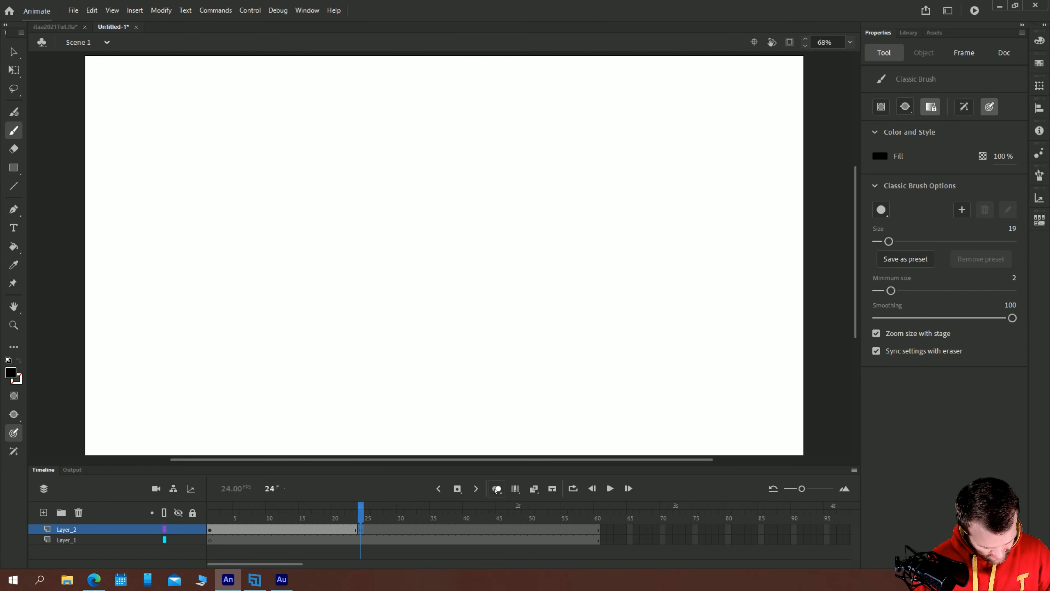
{"action": "left_click", "coordinate": [496, 489]}
Draw a triangle at frame 24, well to the right of the onion-skinned circle, and fill it black
{"action": "mouse_move", "coordinate": [582, 210]}
{"action": "left_mouse_down"}
{"action": "mouse_move", "coordinate": [614, 267]}
{"action": "mouse_move", "coordinate": [551, 264]}
{"action": "mouse_move", "coordinate": [583, 212]}
{"action": "left_mouse_up"}
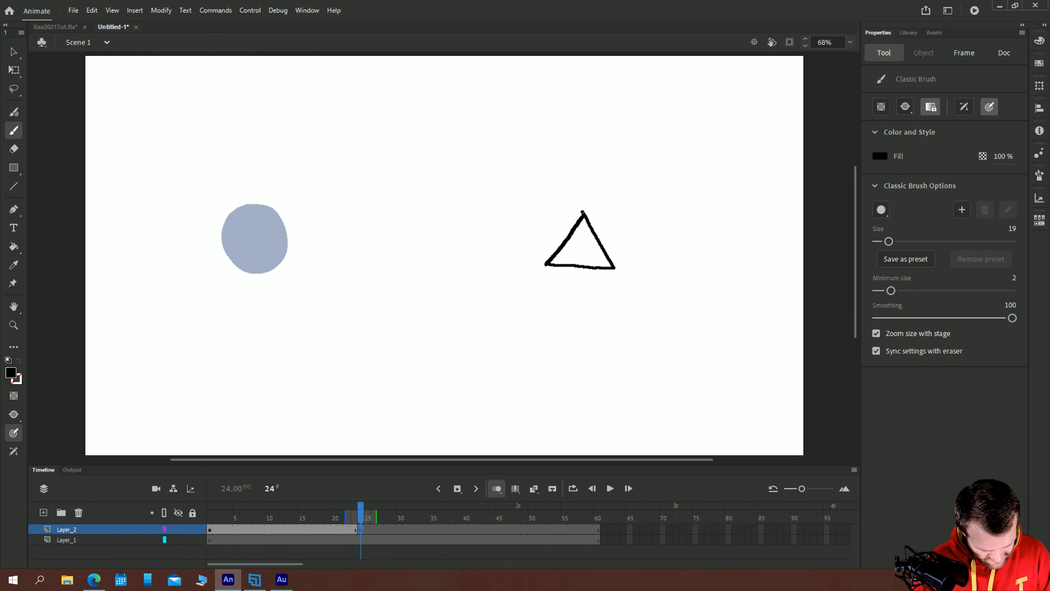
{"action": "key", "text": "k"}
{"action": "left_click", "coordinate": [584, 248]}
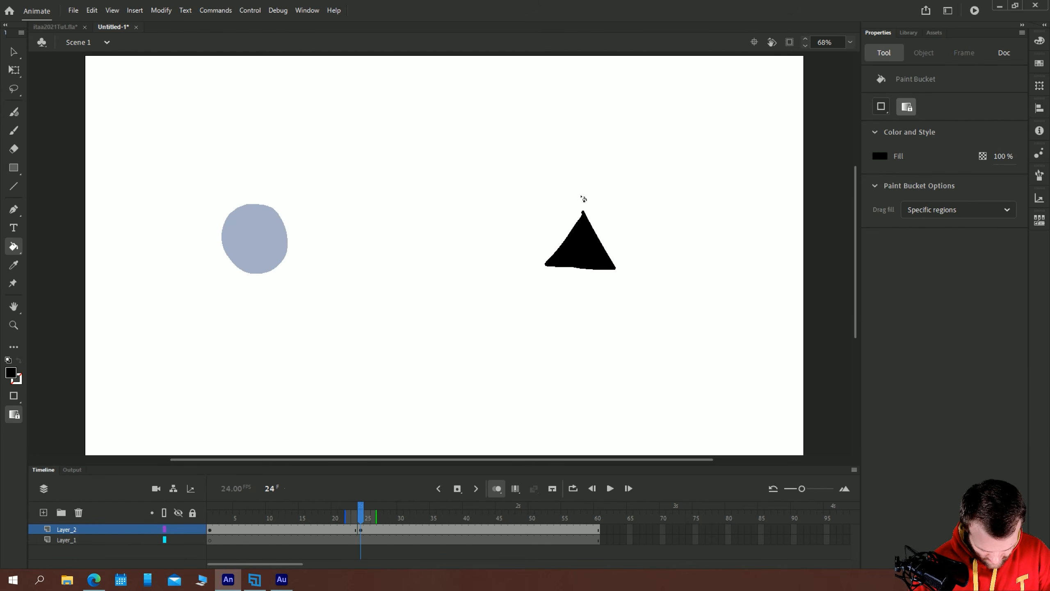
Trim the tip of the black triangle with the Eraser and stretch the triangle upward to about 186 px tall
{"action": "key", "text": "e"}
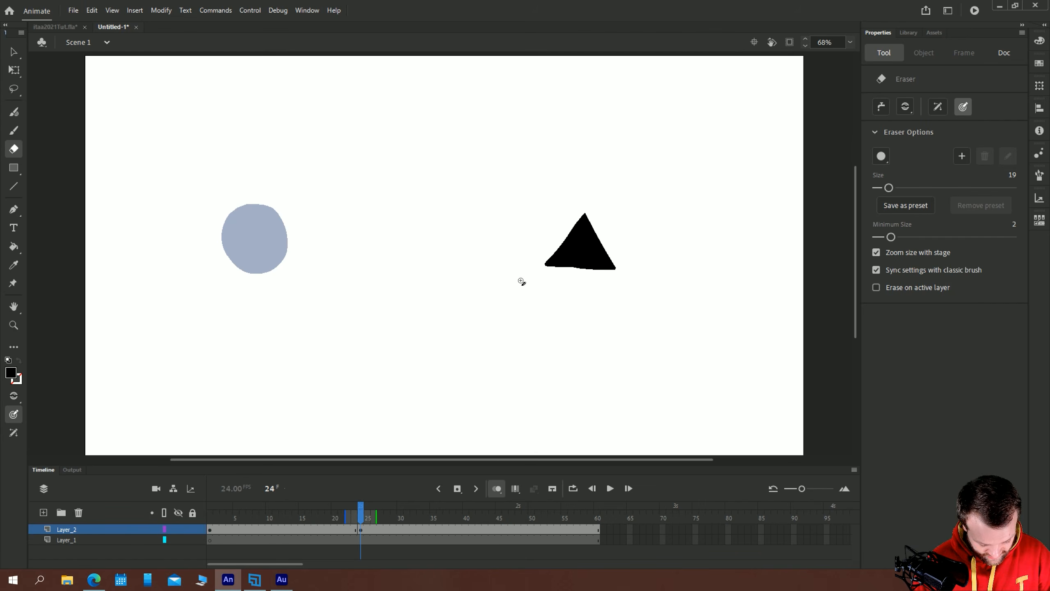
{"action": "left_click", "coordinate": [13, 51]}
{"action": "left_click", "coordinate": [558, 255]}
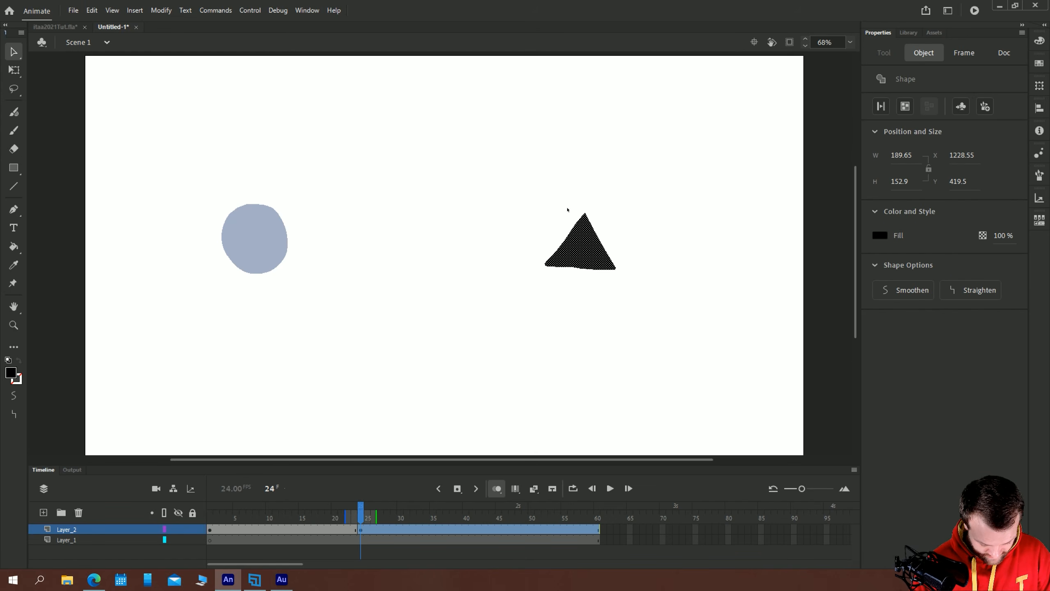
{"action": "key", "text": "q"}
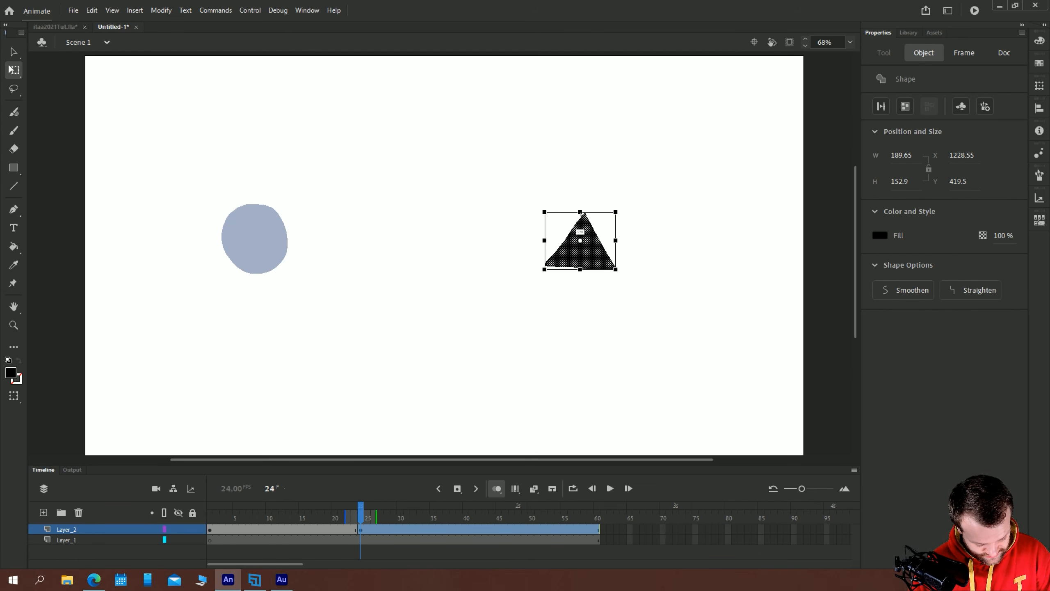
{"action": "left_click_drag", "start_coordinate": [539, 210], "coordinate": [537, 202]}
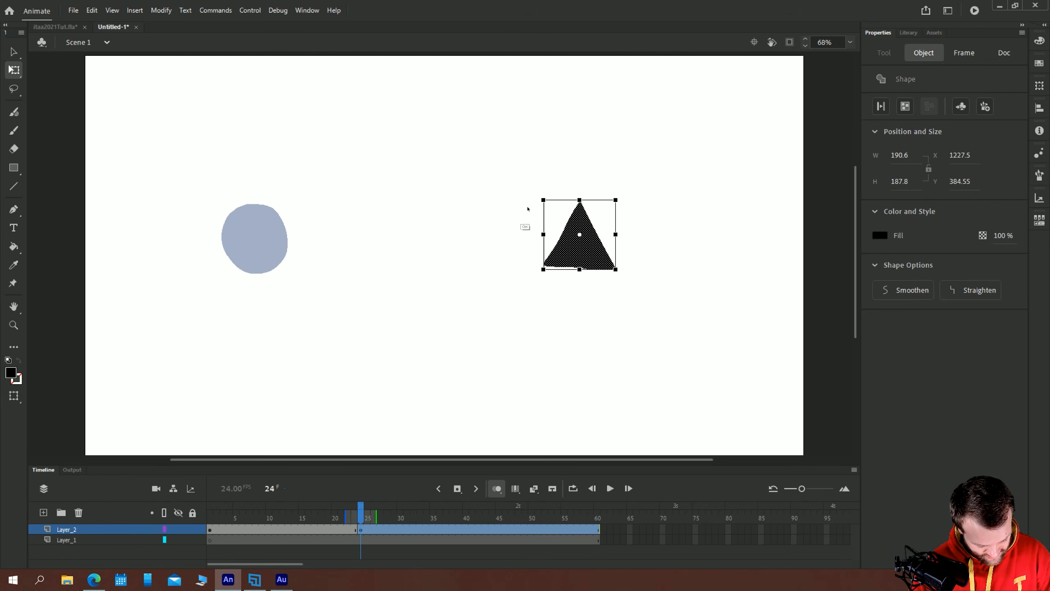
Nudge the triangle right to about X 1269 and change its fill to red
{"action": "left_click", "coordinate": [470, 222]}
{"action": "left_click", "coordinate": [580, 244]}
{"action": "key", "text": "shift+Right"}
{"action": "key", "text": "shift+Right"}
{"action": "key", "text": "shift+Right"}
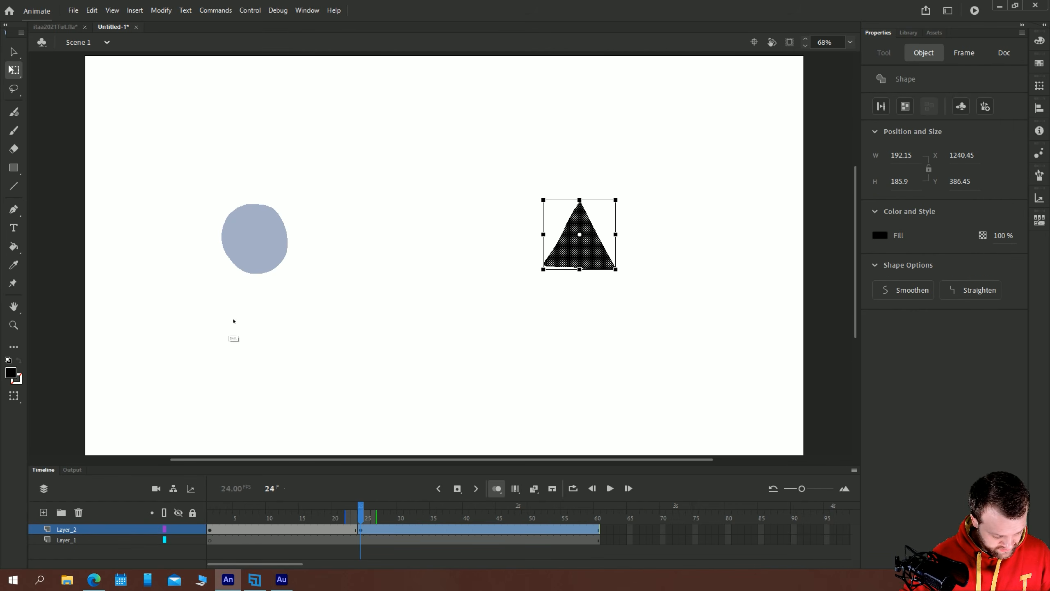
{"action": "left_click", "coordinate": [11, 373]}
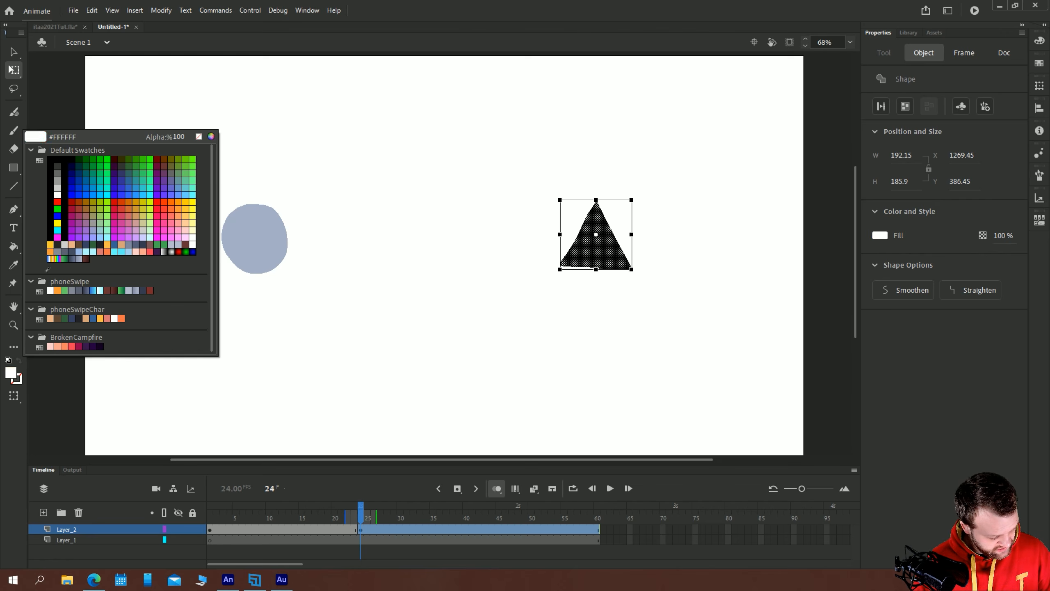
{"action": "left_click", "coordinate": [58, 201]}
{"action": "key", "text": "v"}
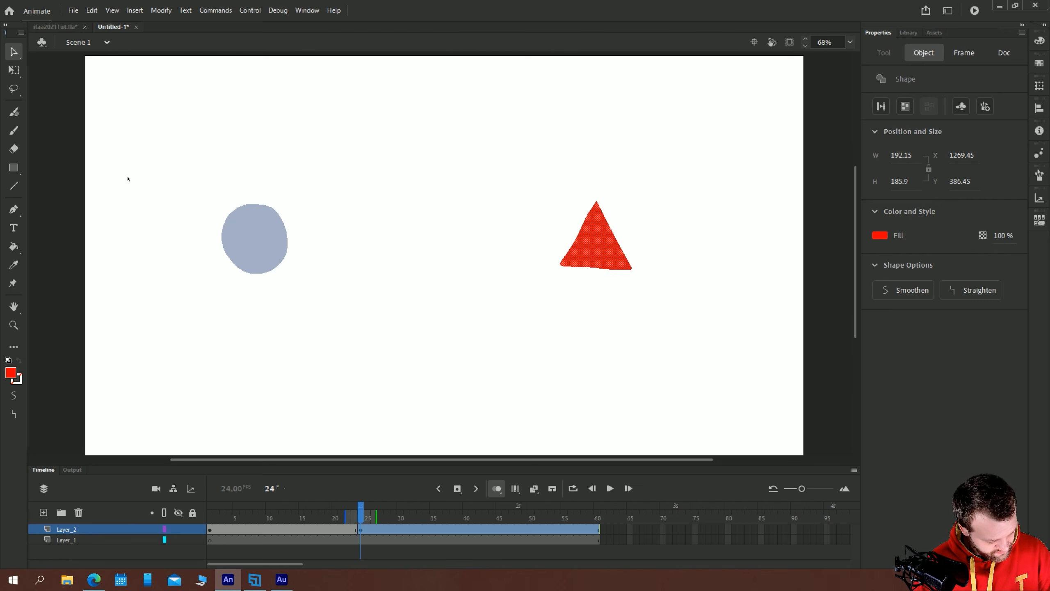
Create a shape tween on Layer_2 between the circle at frame 1 and the triangle at frame 24
{"action": "left_click", "coordinate": [209, 540]}
{"action": "left_click", "coordinate": [361, 531]}
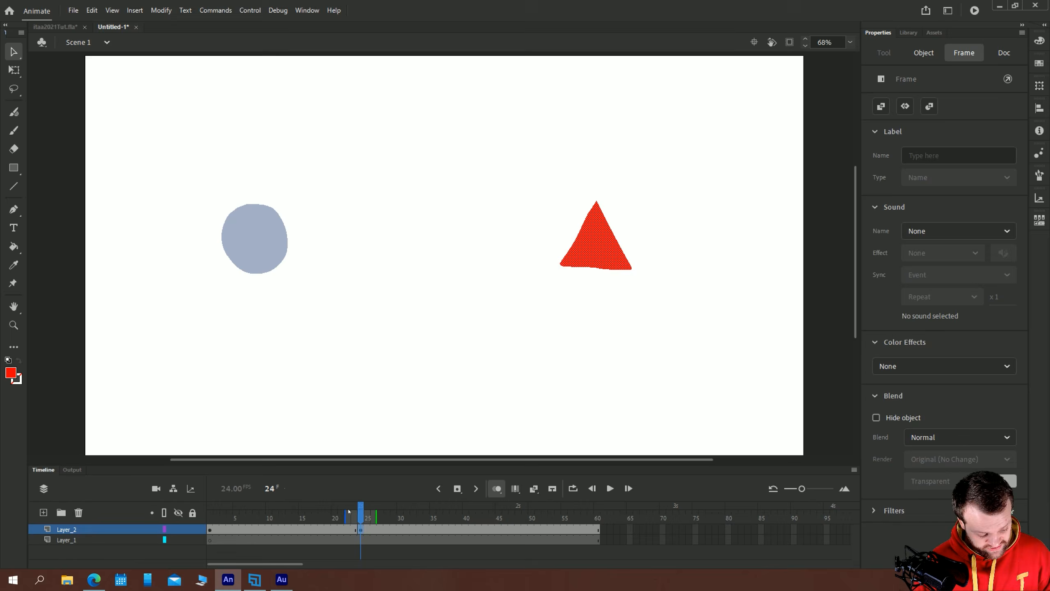
{"action": "right_click", "coordinate": [262, 532]}
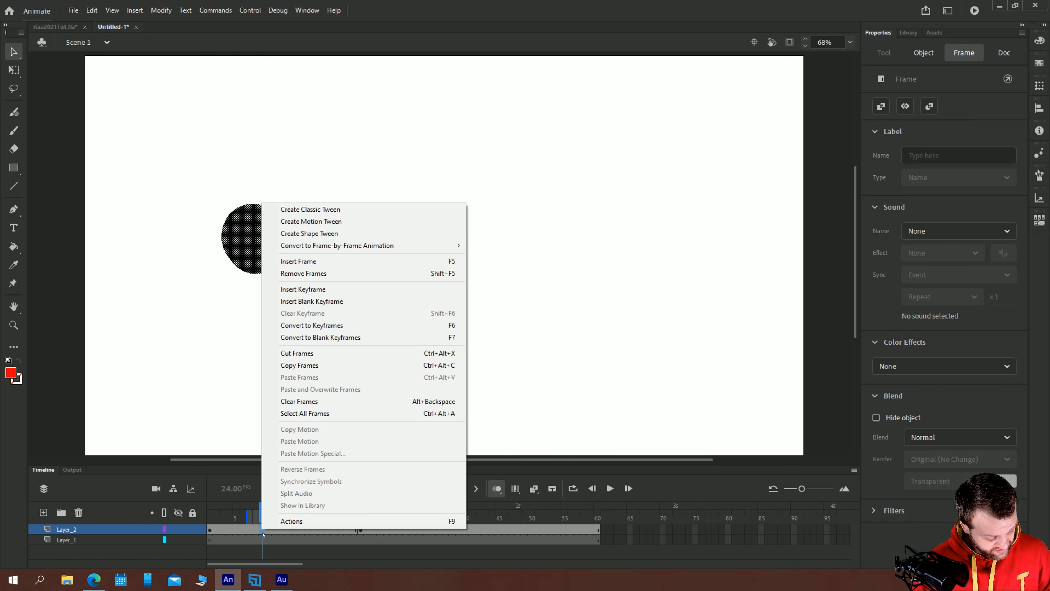
{"action": "left_click", "coordinate": [284, 234]}
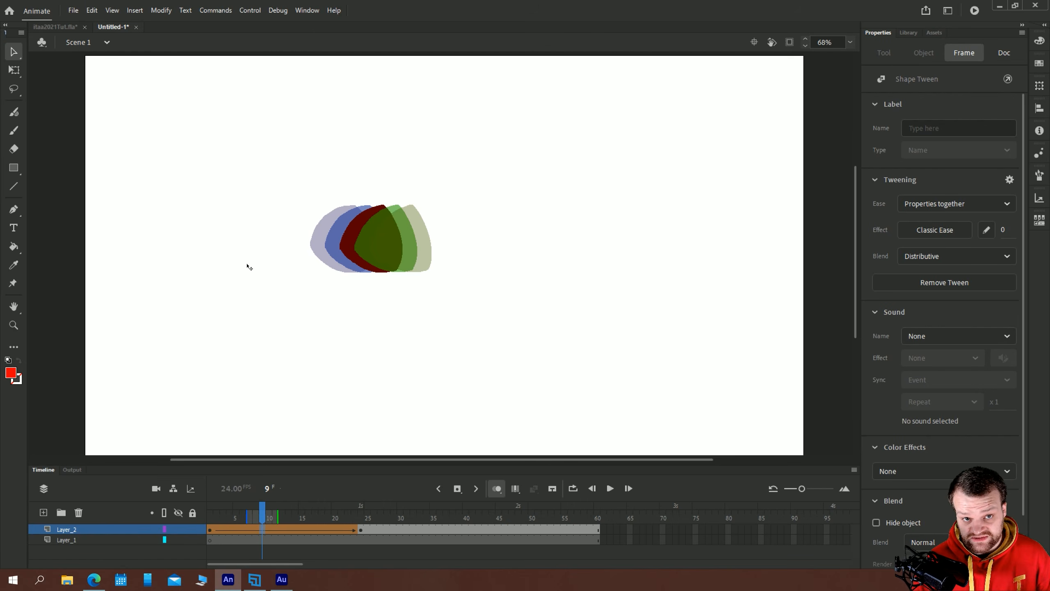
Step back and forth through the shape tween's frames to examine how the circle morphs into the triangle
{"action": "key", "text": "comma"}
{"action": "key", "text": "comma"}
{"action": "key", "text": "comma"}
{"action": "key", "text": "comma"}
{"action": "key", "text": "comma"}
{"action": "key", "text": "comma"}
{"action": "key", "text": "comma"}
{"action": "key", "text": "comma"}
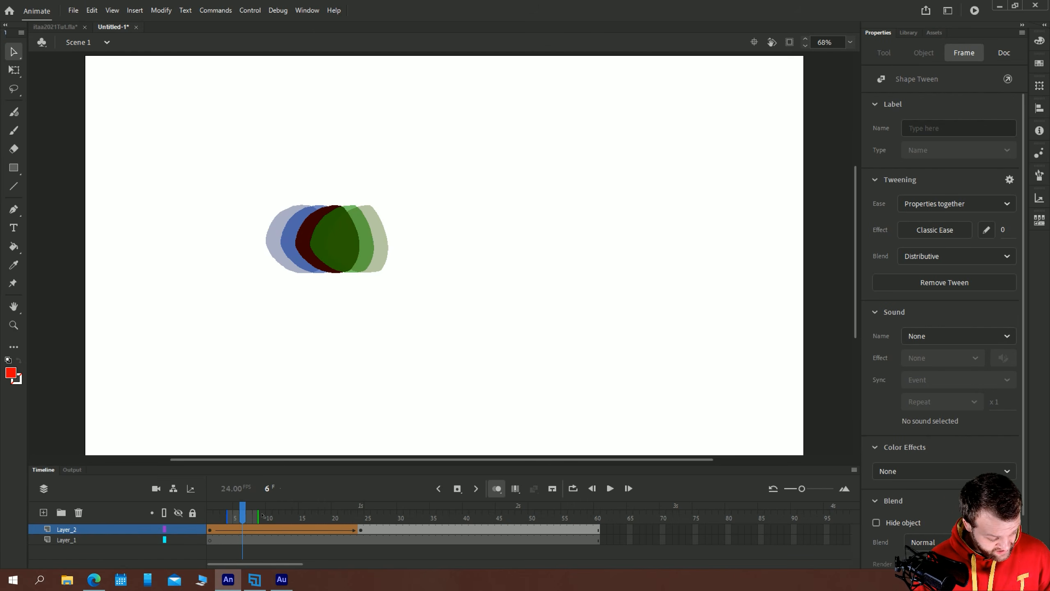
{"action": "key", "text": "period"}
{"action": "key", "text": "period"}
{"action": "key", "text": "period"}
{"action": "key", "text": "period"}
{"action": "key", "text": "period"}
{"action": "key", "text": "period"}
{"action": "key", "text": "period"}
{"action": "key", "text": "period"}
{"action": "key", "text": "period"}
{"action": "key", "text": "period"}
{"action": "key", "text": "period"}
{"action": "key", "text": "period"}
{"action": "key", "text": "period"}
{"action": "key", "text": "period"}
{"action": "key", "text": "period"}
{"action": "key", "text": "period"}
{"action": "key", "text": "period"}
{"action": "key", "text": "period"}
{"action": "key", "text": "period"}
{"action": "key", "text": "period"}
{"action": "key", "text": "period"}
{"action": "key", "text": "period"}
{"action": "key", "text": "period"}
{"action": "key", "text": "period"}
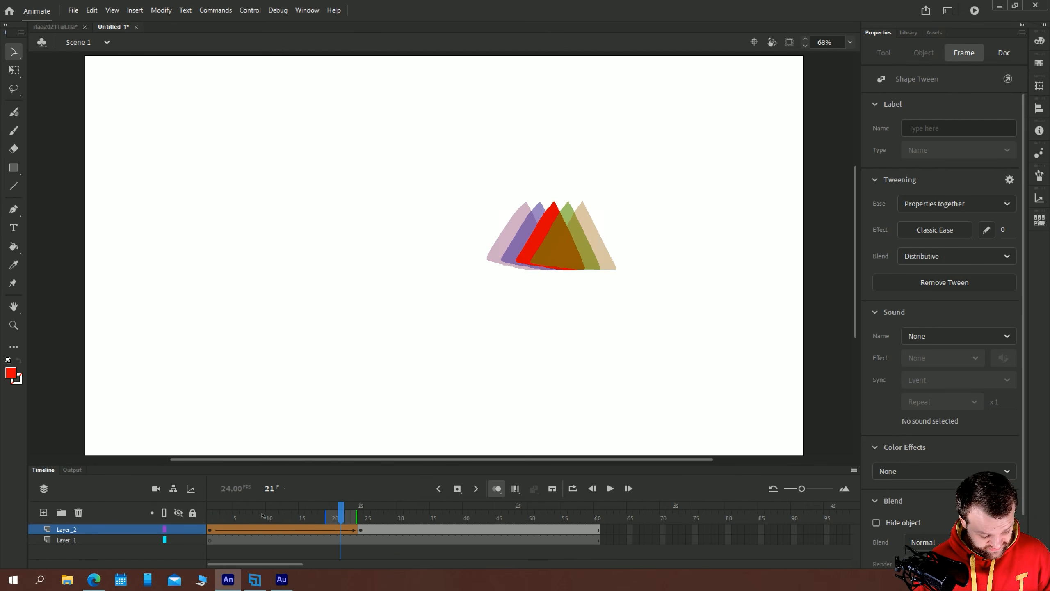
{"action": "key", "text": "comma"}
{"action": "key", "text": "comma"}
{"action": "key", "text": "comma"}
{"action": "key", "text": "comma"}
{"action": "key", "text": "comma"}
{"action": "key", "text": "comma"}
{"action": "key", "text": "comma"}
{"action": "key", "text": "comma"}
{"action": "key", "text": "comma"}
{"action": "key", "text": "comma"}
{"action": "key", "text": "comma"}
{"action": "key", "text": "comma"}
{"action": "key", "text": "comma"}
{"action": "key", "text": "comma"}
{"action": "key", "text": "comma"}
{"action": "key", "text": "comma"}
{"action": "key", "text": "comma"}
{"action": "key", "text": "comma"}
{"action": "key", "text": "comma"}
{"action": "key", "text": "comma"}
{"action": "key", "text": "comma"}
{"action": "key", "text": "comma"}
{"action": "key", "text": "comma"}
{"action": "key", "text": "comma"}
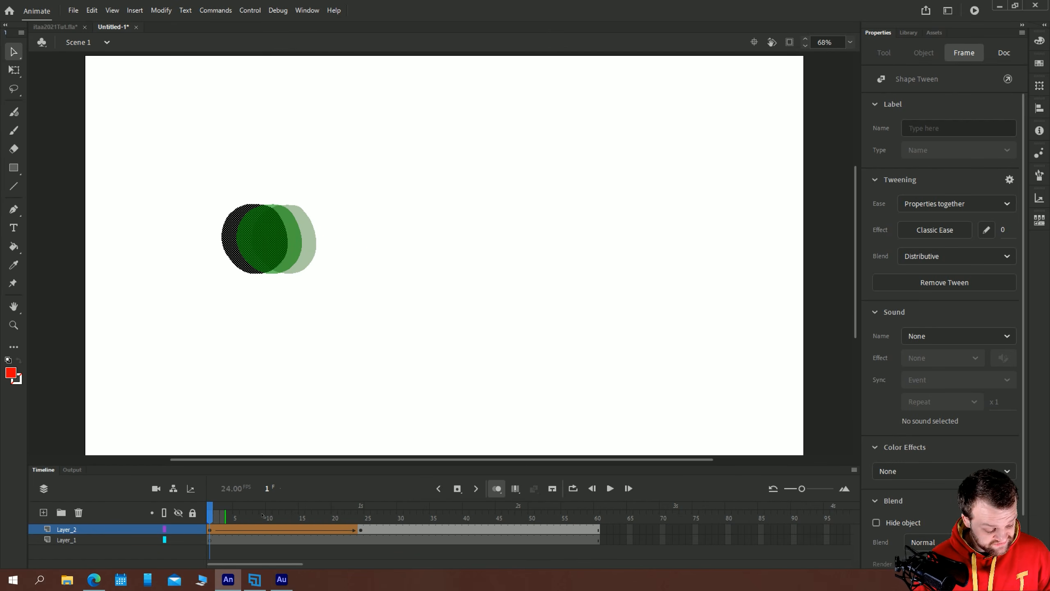
{"action": "key", "text": "period"}
{"action": "key", "text": "period"}
{"action": "key", "text": "period"}
{"action": "key", "text": "period"}
{"action": "key", "text": "period"}
{"action": "key", "text": "period"}
{"action": "key", "text": "period"}
{"action": "key", "text": "period"}
{"action": "key", "text": "period"}
{"action": "key", "text": "period"}
{"action": "key", "text": "period"}
{"action": "key", "text": "period"}
{"action": "key", "text": "period"}
{"action": "key", "text": "period"}
{"action": "key", "text": "period"}
{"action": "key", "text": "period"}
{"action": "key", "text": "period"}
{"action": "key", "text": "period"}
{"action": "key", "text": "period"}
{"action": "key", "text": "period"}
{"action": "key", "text": "comma"}
{"action": "key", "text": "comma"}
{"action": "key", "text": "comma"}
{"action": "key", "text": "comma"}
{"action": "key", "text": "comma"}
{"action": "key", "text": "comma"}
{"action": "key", "text": "comma"}
{"action": "key", "text": "comma"}
{"action": "key", "text": "comma"}
{"action": "key", "text": "comma"}
{"action": "key", "text": "comma"}
{"action": "key", "text": "comma"}
{"action": "key", "text": "comma"}
{"action": "key", "text": "comma"}
Play back the circle-to-triangle animation, replay it from frame 1, and stop it
{"action": "key", "text": "Return"}
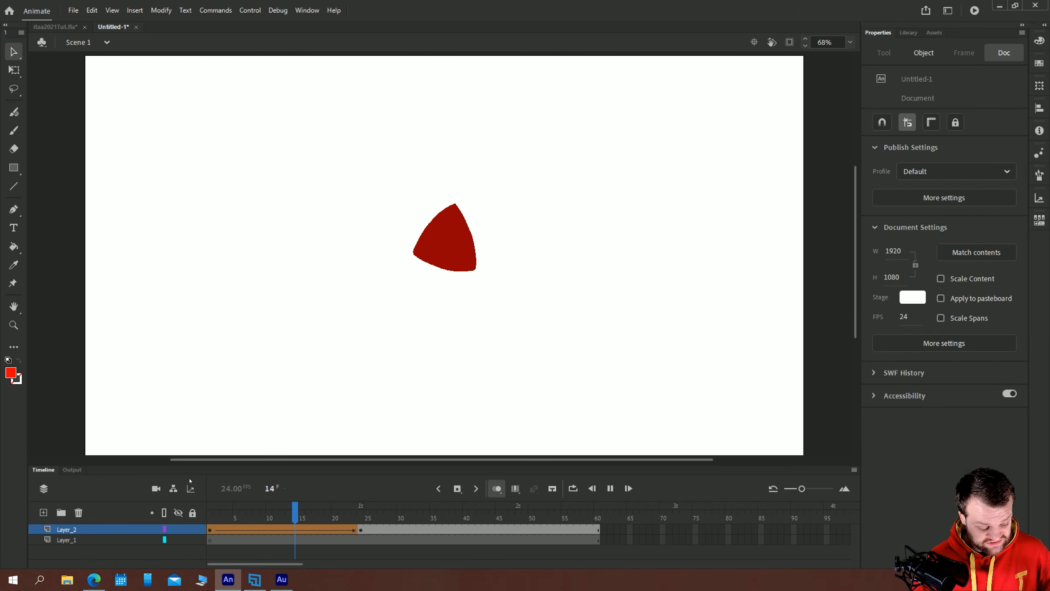
{"action": "key", "text": "Return"}
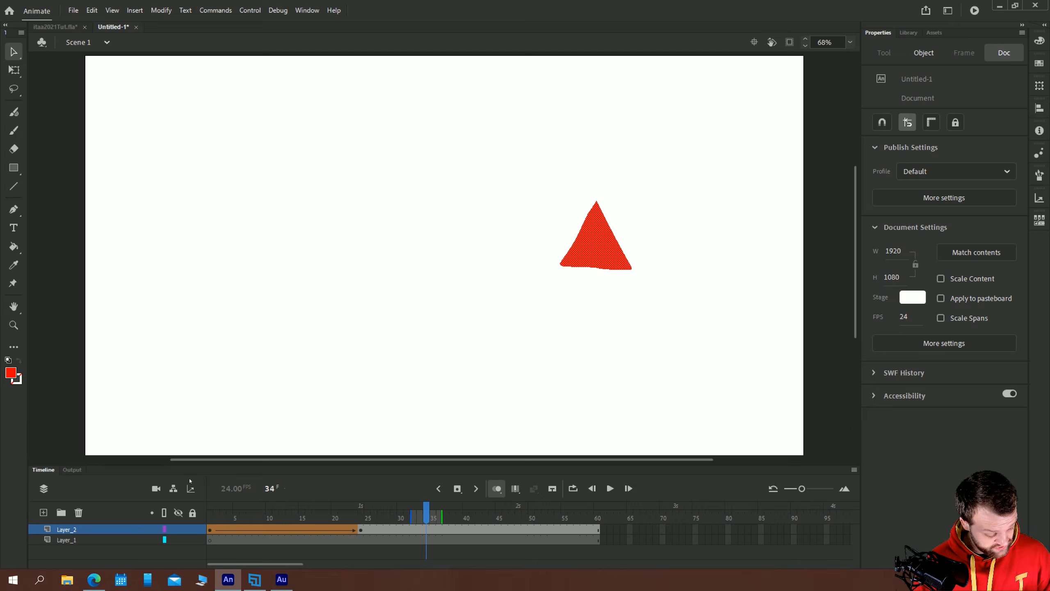
{"action": "left_click", "coordinate": [214, 519]}
{"action": "key", "text": "Return"}
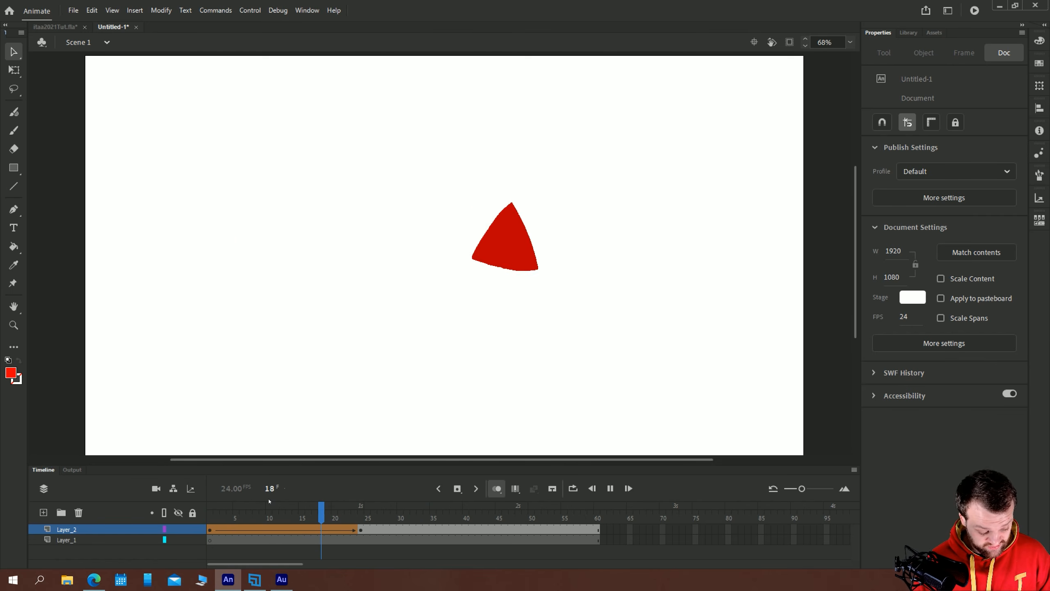
{"action": "key", "text": "Return"}
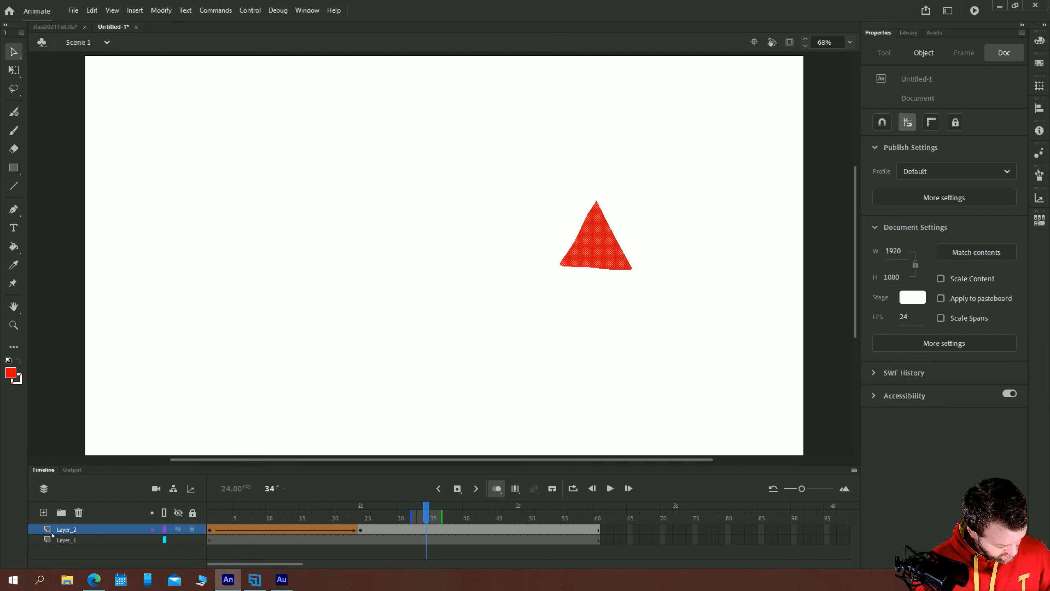
Hide Layer_2 and paint a tangled red scribble on the left half of the stage at frame 1 of Layer_1
{"action": "left_click", "coordinate": [178, 529]}
{"action": "left_click", "coordinate": [210, 539]}
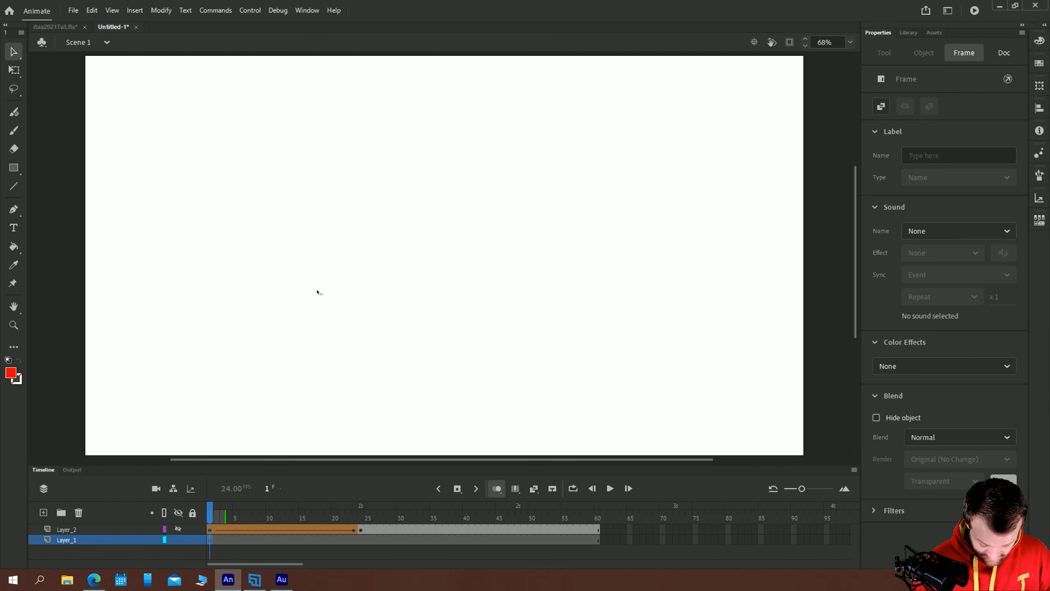
{"action": "key", "text": "b"}
{"action": "mouse_move", "coordinate": [328, 244]}
{"action": "left_mouse_down"}
{"action": "mouse_move", "coordinate": [368, 241]}
{"action": "mouse_move", "coordinate": [285, 174]}
{"action": "mouse_move", "coordinate": [345, 230]}
{"action": "mouse_move", "coordinate": [327, 215]}
{"action": "mouse_move", "coordinate": [254, 263]}
{"action": "left_mouse_up"}
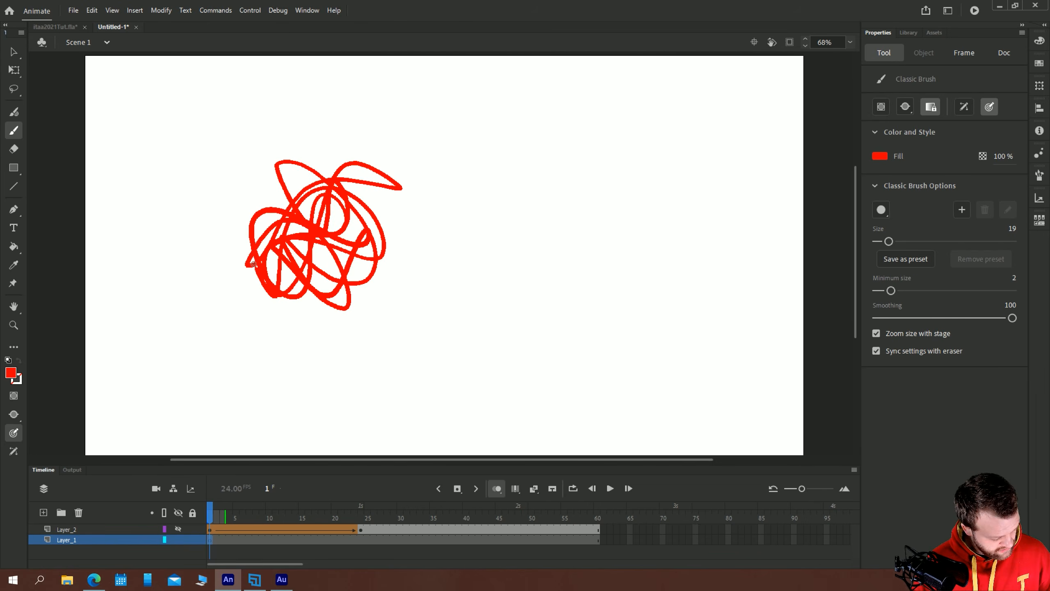
Paint a tangled black scribble on the right half of the stage, beside the red one
{"action": "left_click", "coordinate": [11, 373]}
{"action": "left_click", "coordinate": [86, 221]}
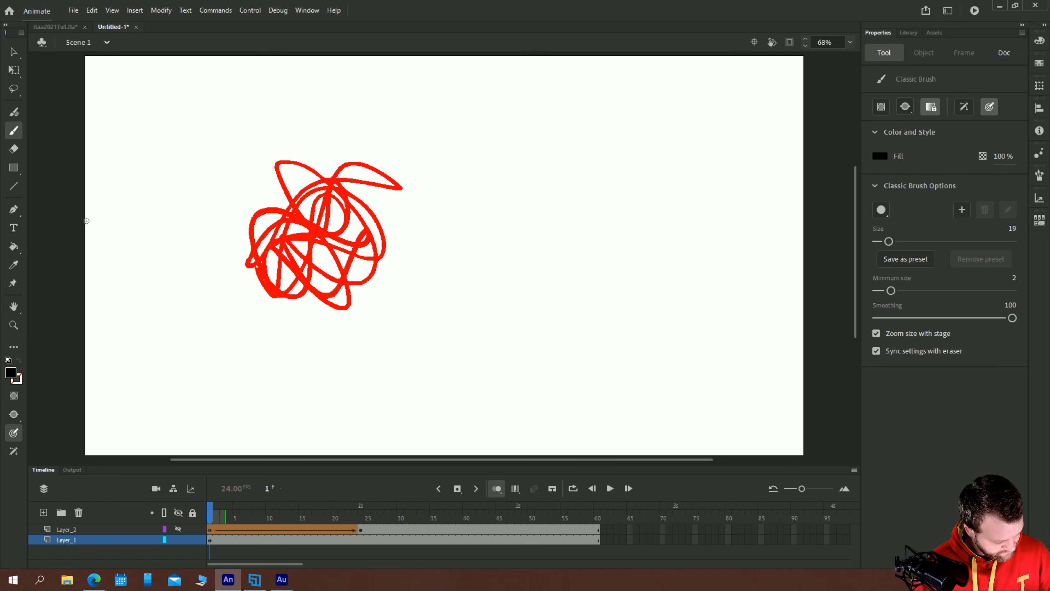
{"action": "mouse_move", "coordinate": [640, 211]}
{"action": "left_mouse_down"}
{"action": "mouse_move", "coordinate": [582, 274]}
{"action": "mouse_move", "coordinate": [631, 216]}
{"action": "mouse_move", "coordinate": [629, 286]}
{"action": "mouse_move", "coordinate": [594, 273]}
{"action": "mouse_move", "coordinate": [627, 255]}
{"action": "mouse_move", "coordinate": [596, 300]}
{"action": "left_mouse_up"}
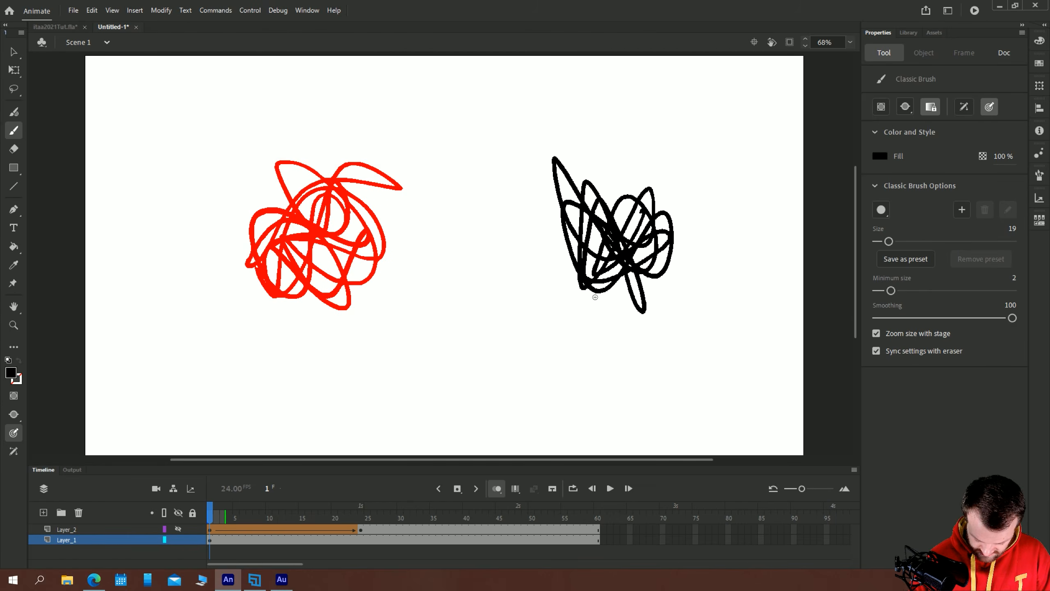
Cut the black scribble and paste it in place on a new blank keyframe at frame 24 of Layer_1
{"action": "key", "text": "v"}
{"action": "left_click", "coordinate": [596, 250]}
{"action": "key", "text": "ctrl+x"}
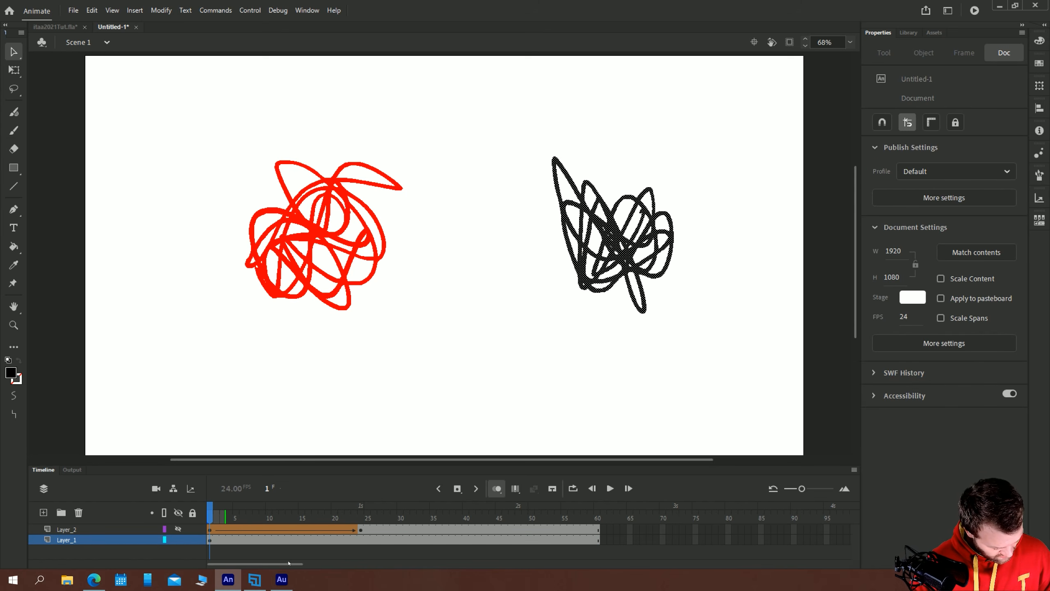
{"action": "left_click", "coordinate": [361, 540]}
{"action": "key", "text": "F7"}
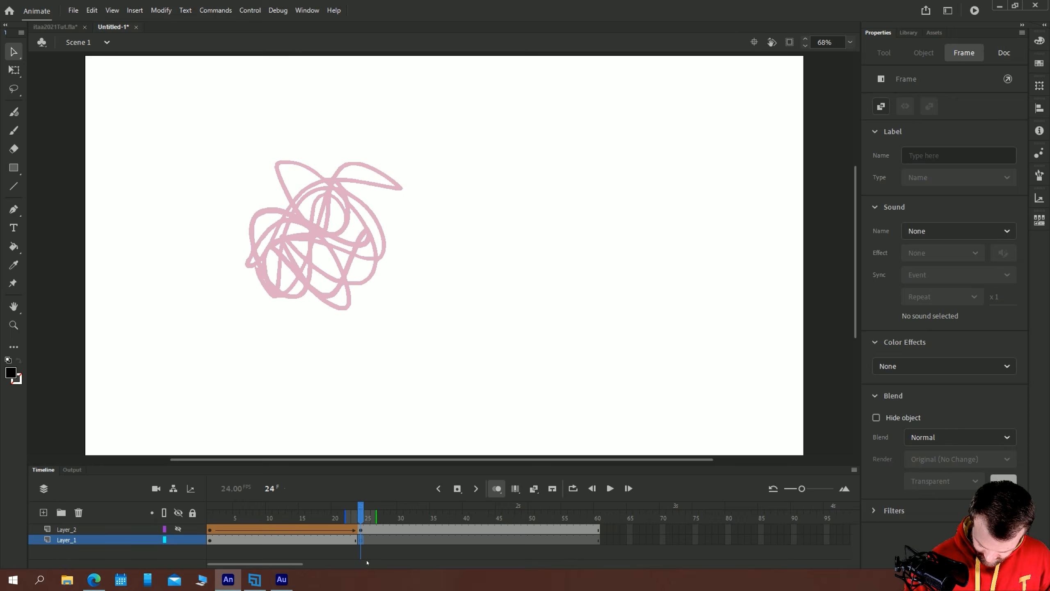
{"action": "key", "text": "ctrl+shift+v"}
{"action": "left_click", "coordinate": [215, 157]}
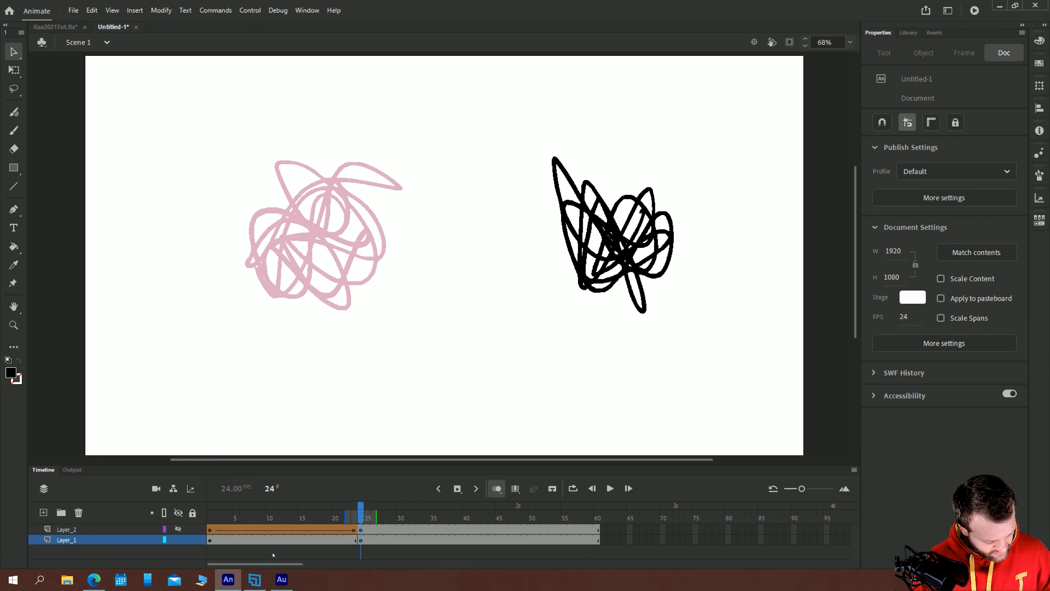
Create a shape tween between the two scribbles on Layer_1, and play it from frame 1 with onion skinning off
{"action": "right_click", "coordinate": [275, 539]}
{"action": "left_click", "coordinate": [301, 241]}
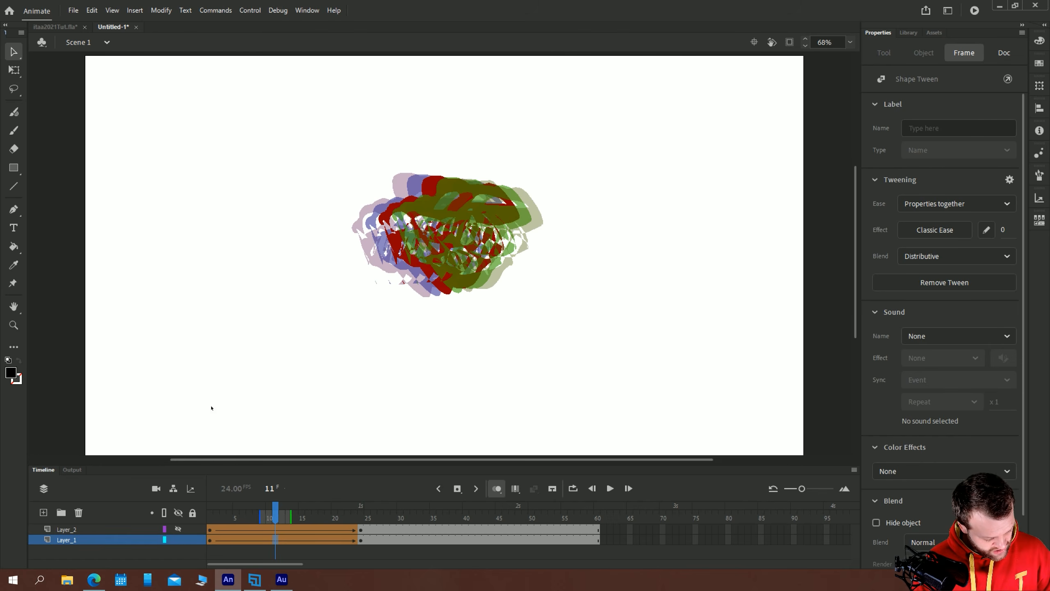
{"action": "left_click", "coordinate": [212, 517]}
{"action": "left_click", "coordinate": [497, 488]}
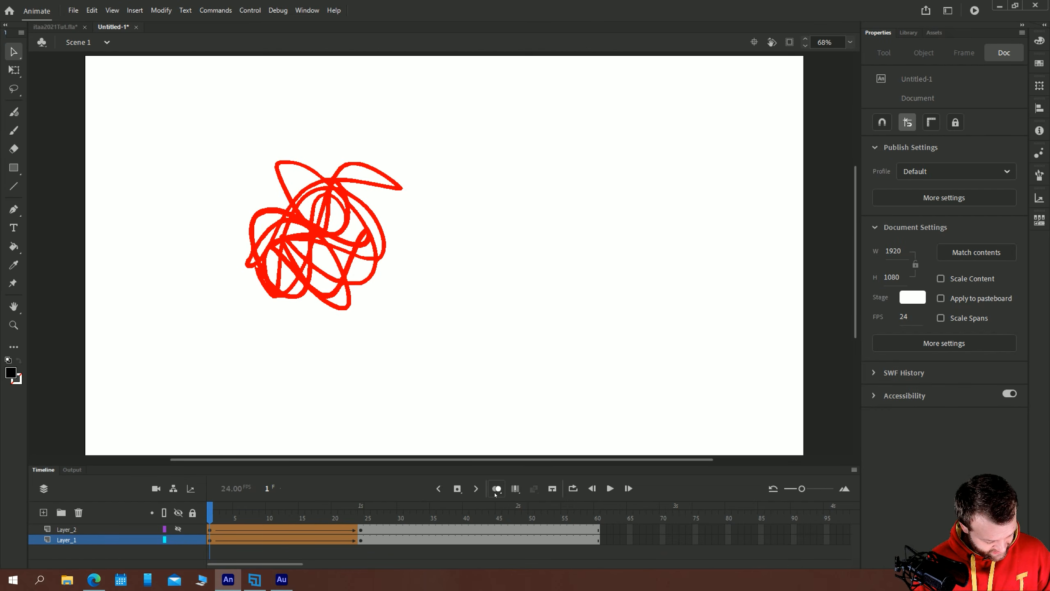
{"action": "key", "text": "Return"}
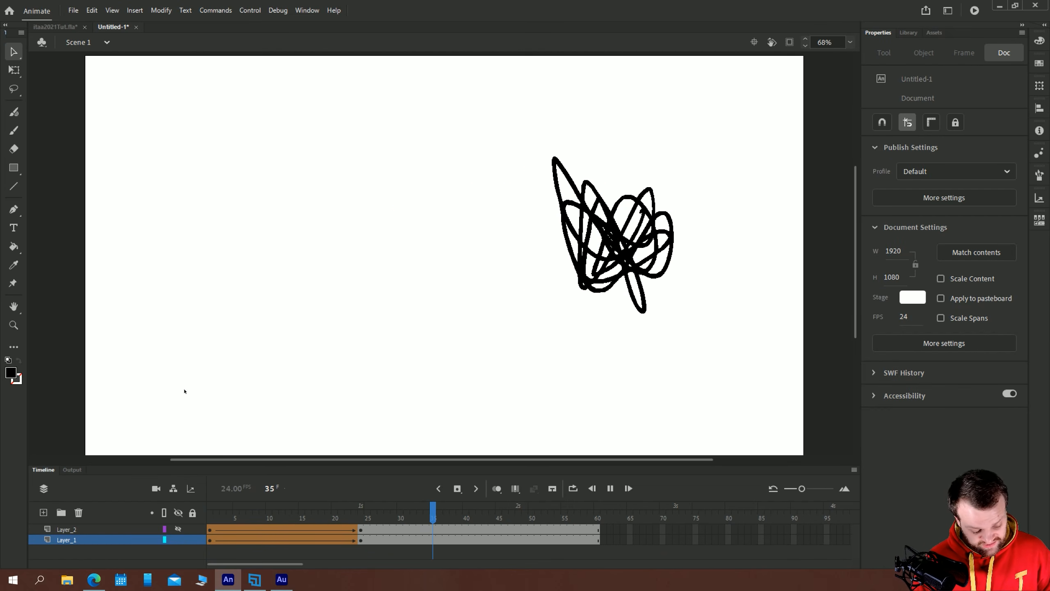
Remove all frames after frame 24 from both layers
{"action": "left_click_drag", "start_coordinate": [366, 540], "coordinate": [692, 540]}
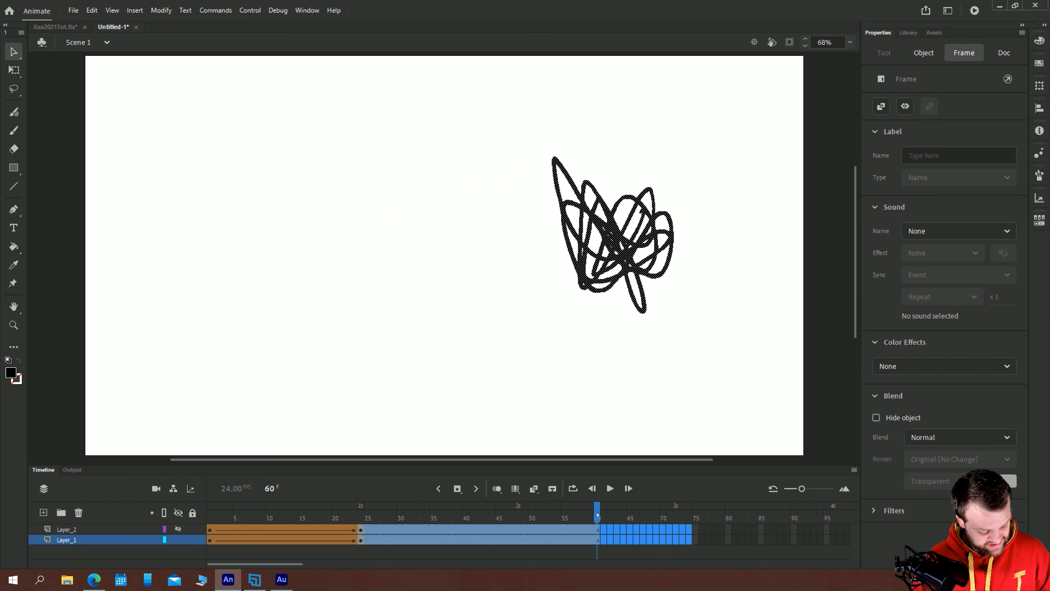
{"action": "right_click", "coordinate": [494, 538]}
{"action": "left_click", "coordinate": [536, 272]}
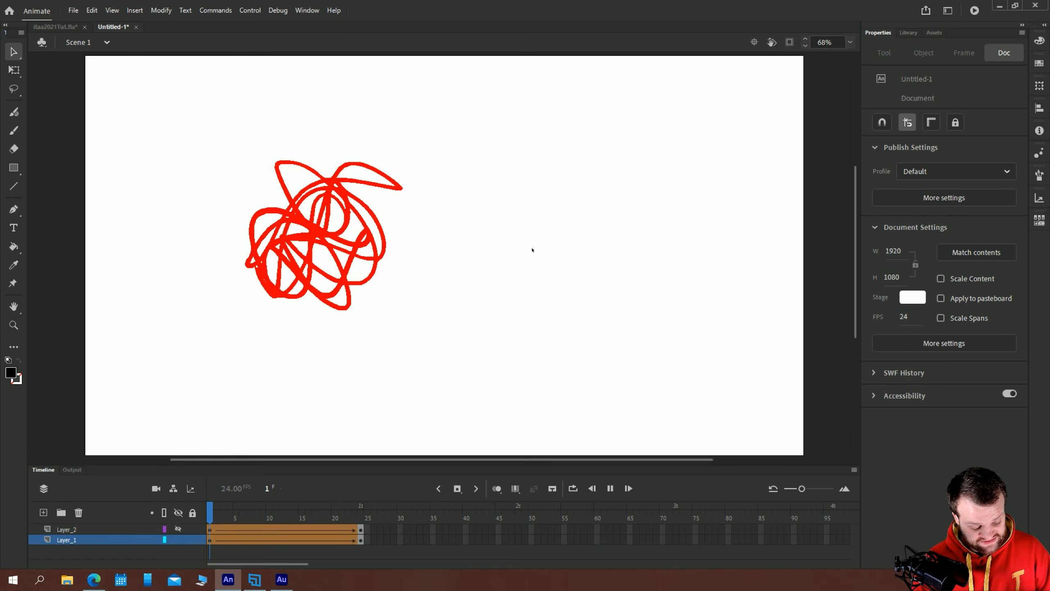
Replay the scribble shape tween several times to examine how the complex shapes morph
{"action": "key", "text": "Return"}
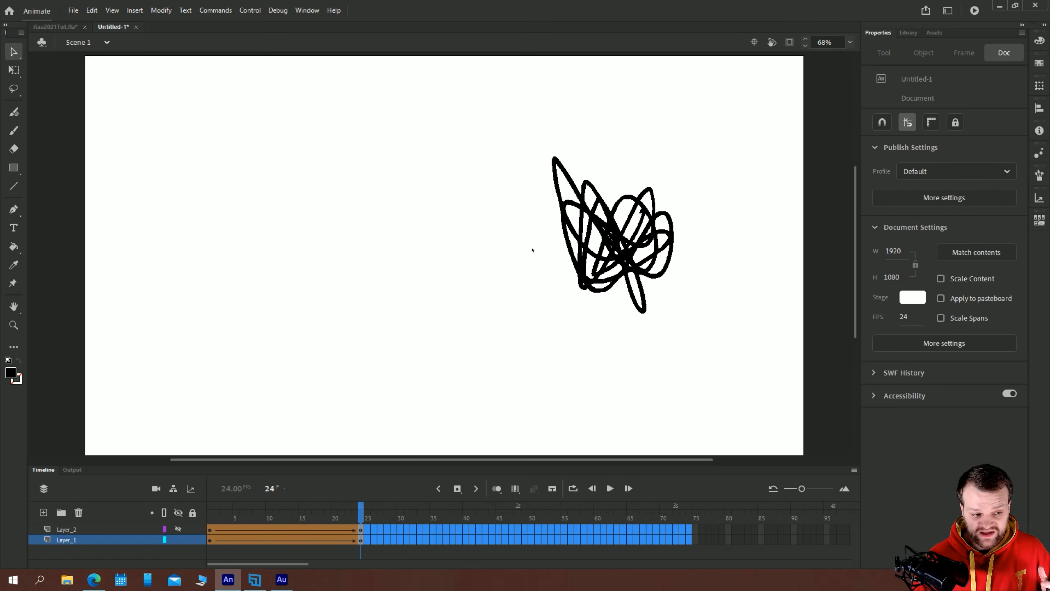
{"action": "key", "text": "Return"}
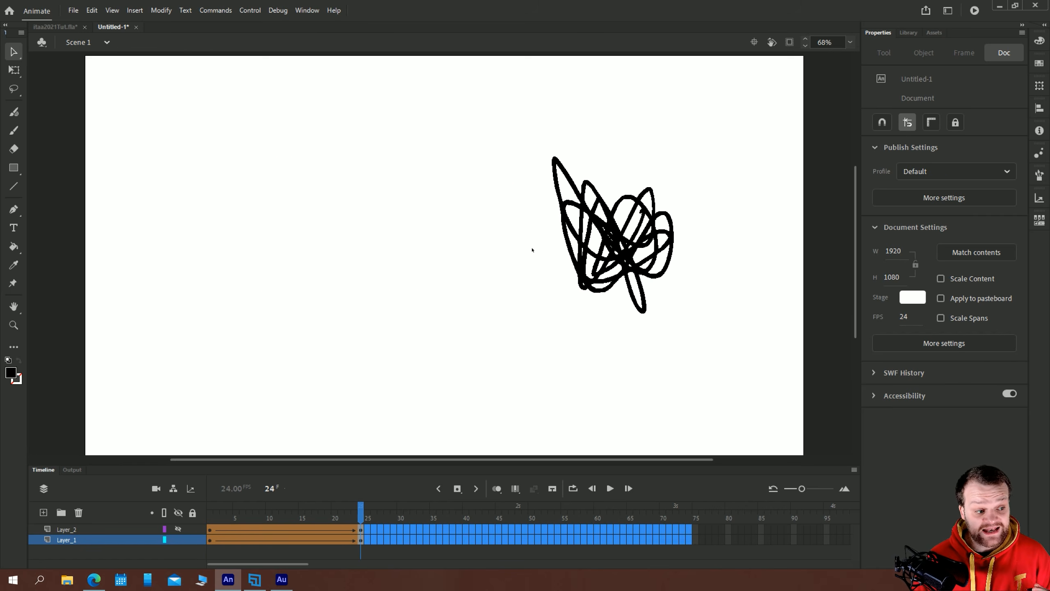
{"action": "key", "text": "Return"}
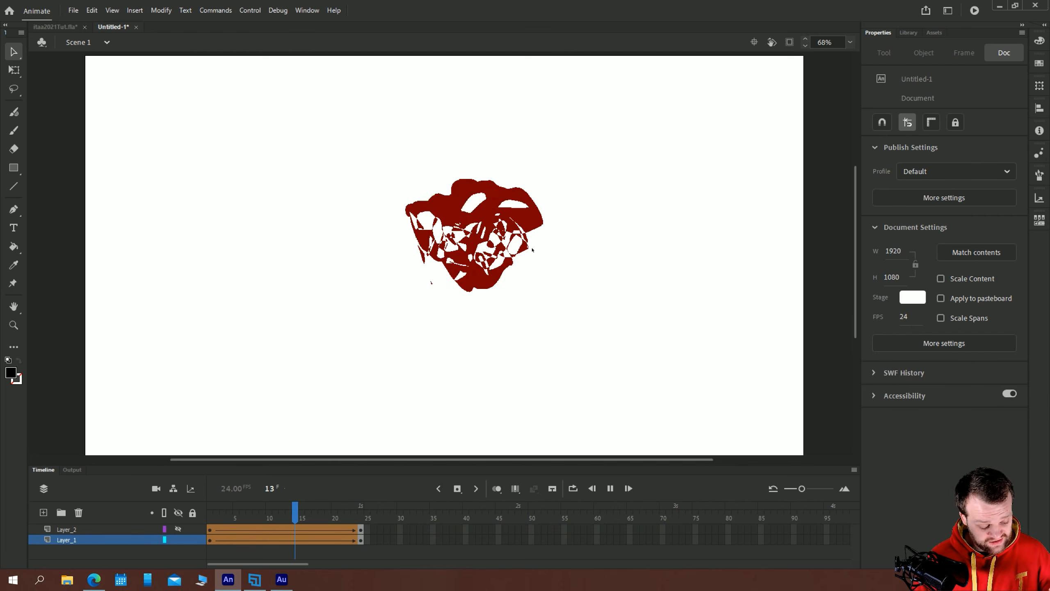
{"action": "key", "text": "Return"}
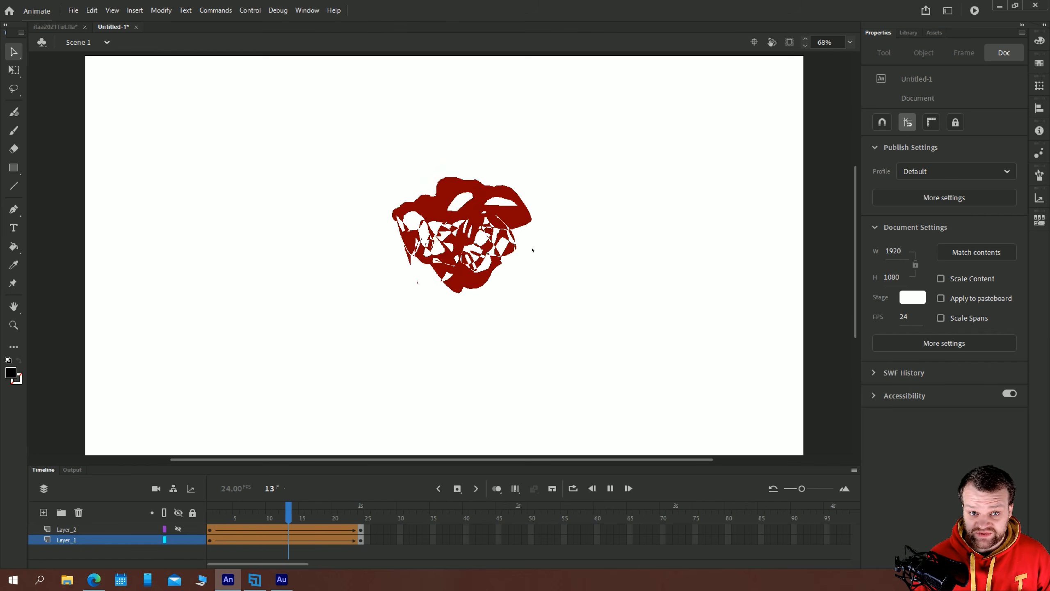
{"action": "key", "text": "Return"}
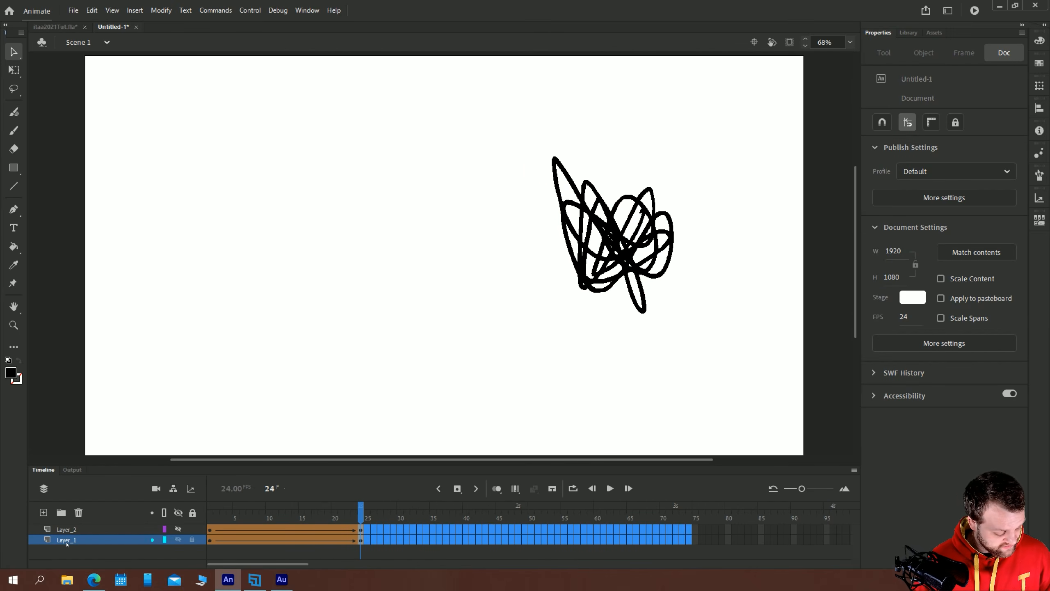
Delete Layer_1 with the scribbles and play Layer_2 from frame 1
{"action": "left_click", "coordinate": [66, 542]}
{"action": "left_click", "coordinate": [78, 513]}
{"action": "left_click", "coordinate": [209, 531]}
{"action": "key", "text": "Return"}
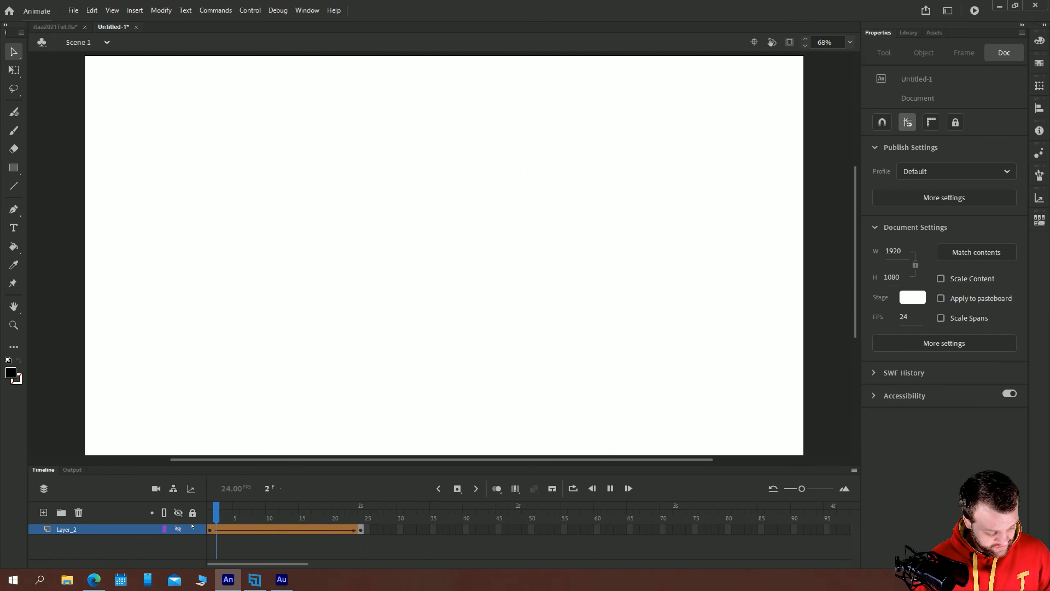
Show Layer_2 again and replay its circle-to-triangle shape tween several times
{"action": "left_click", "coordinate": [178, 530]}
{"action": "left_click", "coordinate": [210, 530]}
{"action": "key", "text": "Return"}
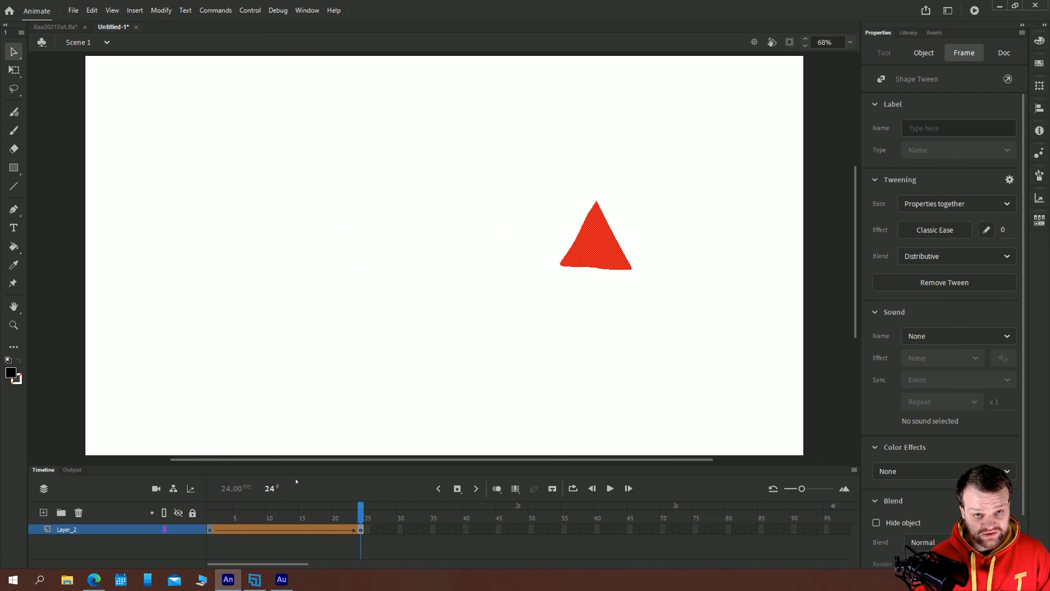
{"action": "key", "text": "Return"}
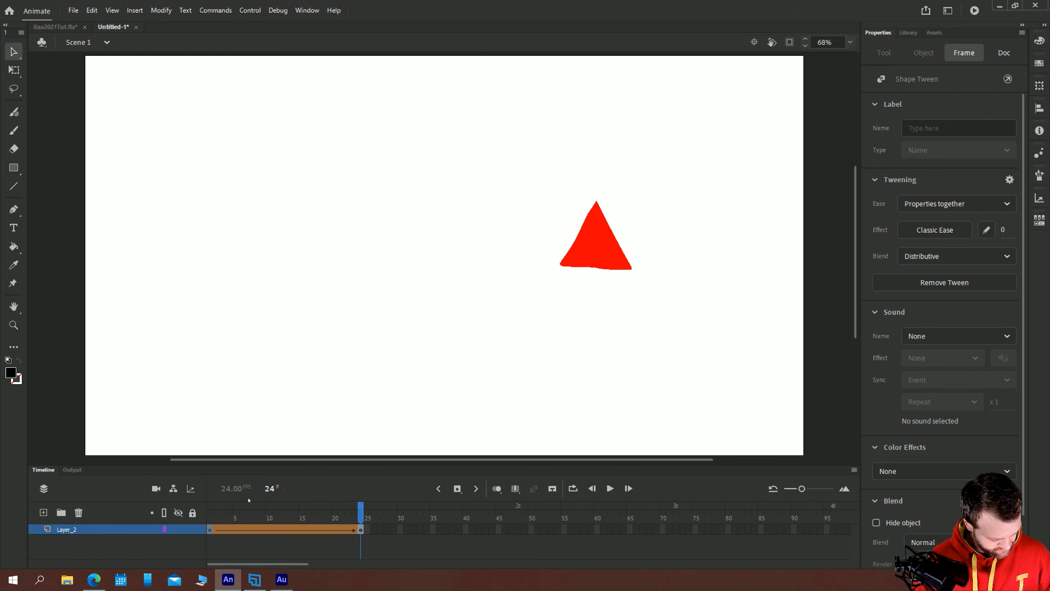
{"action": "left_click", "coordinate": [256, 528]}
{"action": "key", "text": "Return"}
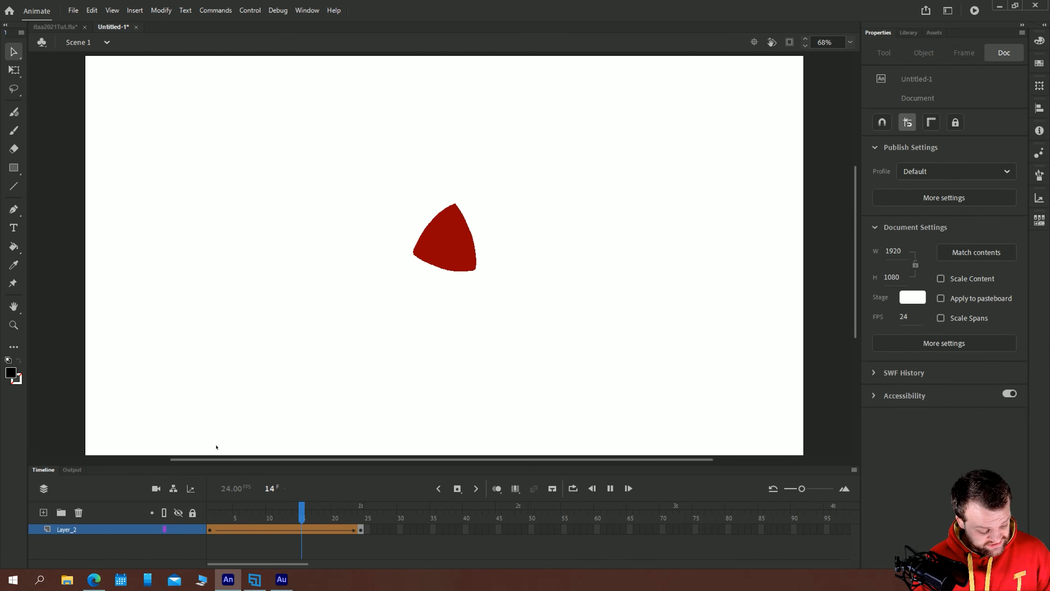
{"action": "left_click", "coordinate": [215, 531]}
{"action": "key", "text": "Return"}
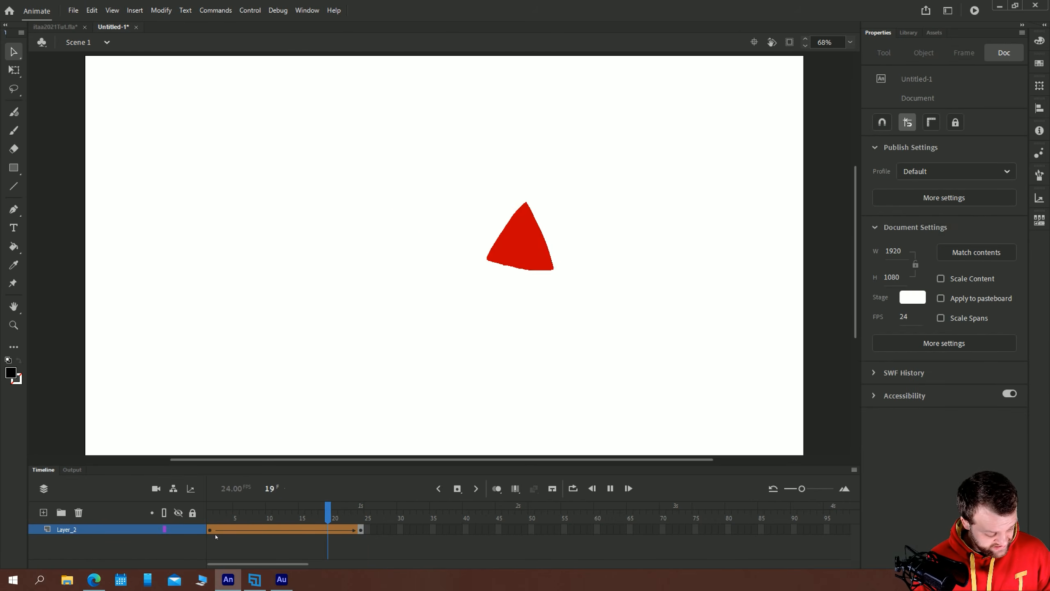
{"action": "left_click", "coordinate": [211, 531]}
Select the shape tween span and compare the Ease In, Ease Out, Ease In Out and Custom easing effects
{"action": "left_click", "coordinate": [263, 530]}
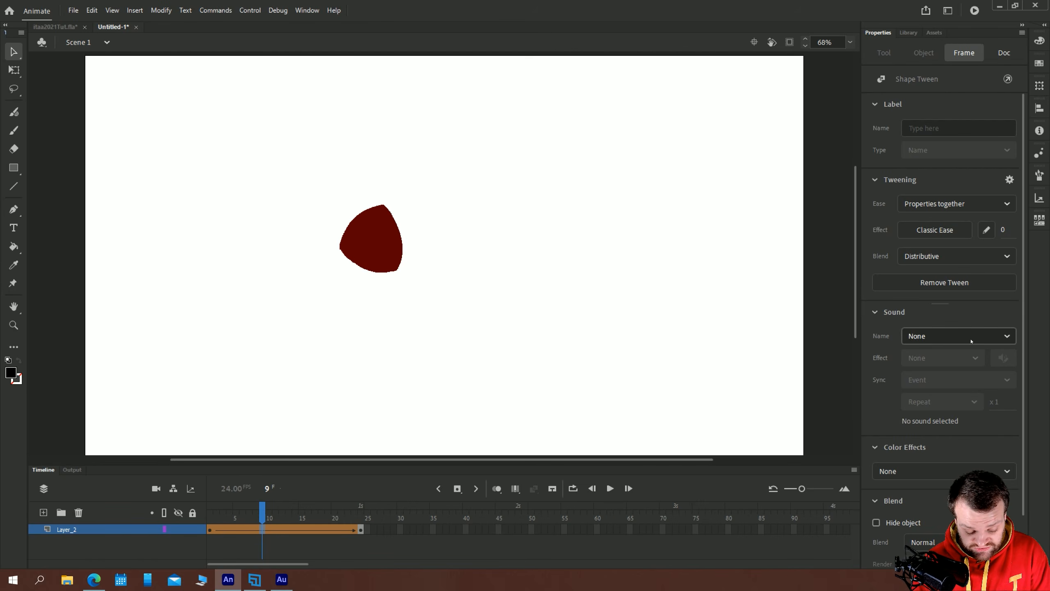
{"action": "left_click", "coordinate": [911, 206]}
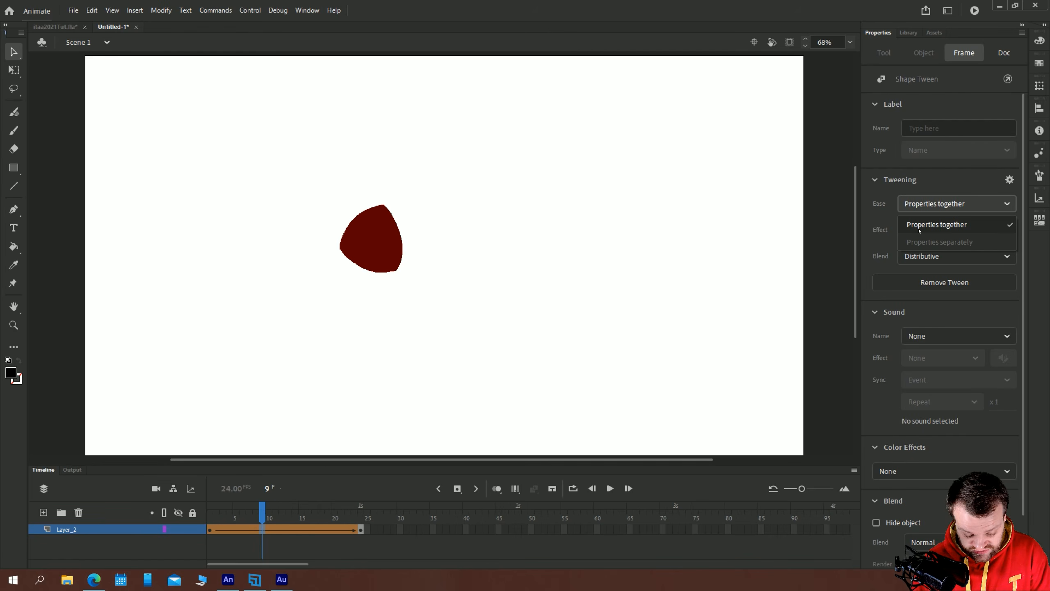
{"action": "left_click", "coordinate": [934, 206]}
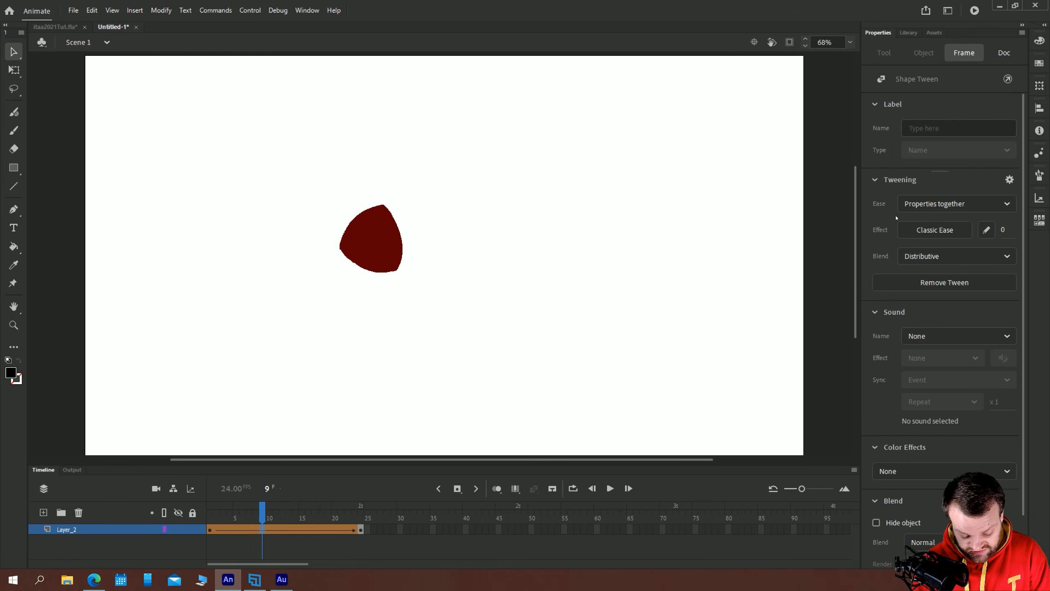
{"action": "left_click", "coordinate": [923, 231]}
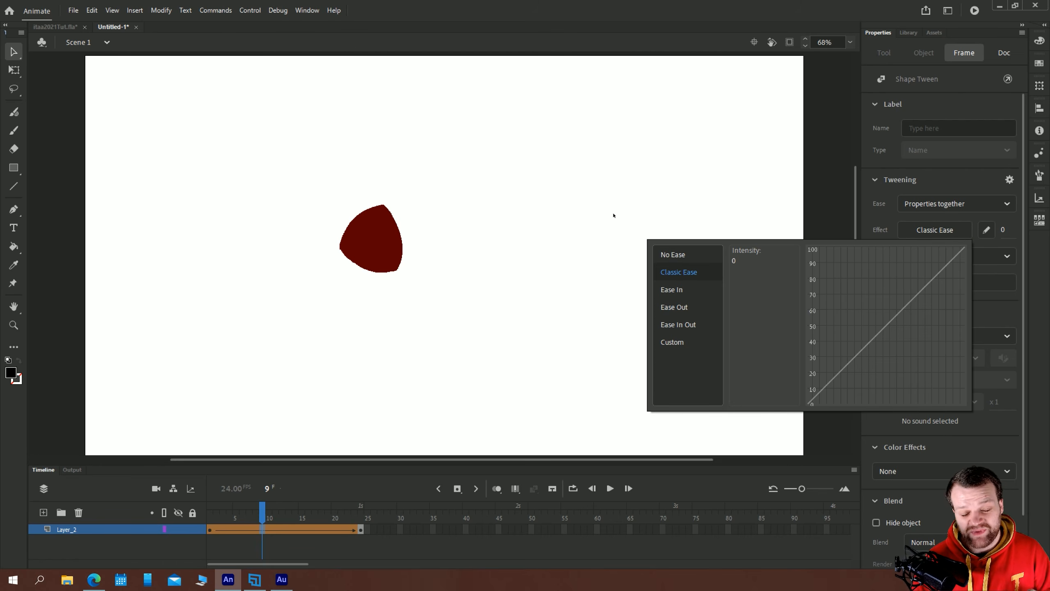
{"action": "left_click", "coordinate": [678, 291]}
{"action": "left_click", "coordinate": [673, 308]}
{"action": "left_click", "coordinate": [673, 325]}
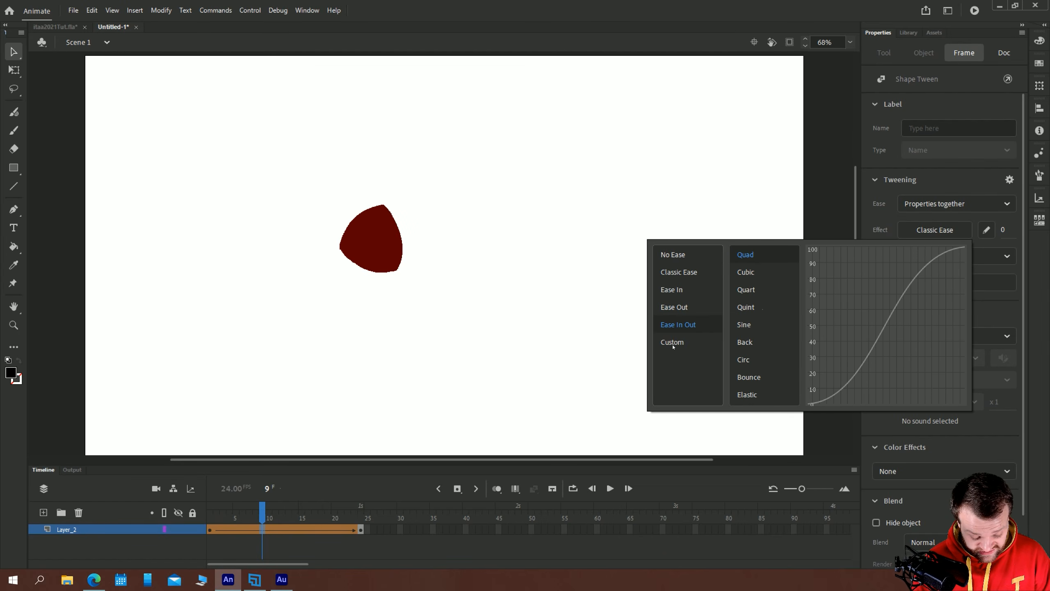
{"action": "left_click", "coordinate": [674, 344]}
{"action": "left_click", "coordinate": [672, 327]}
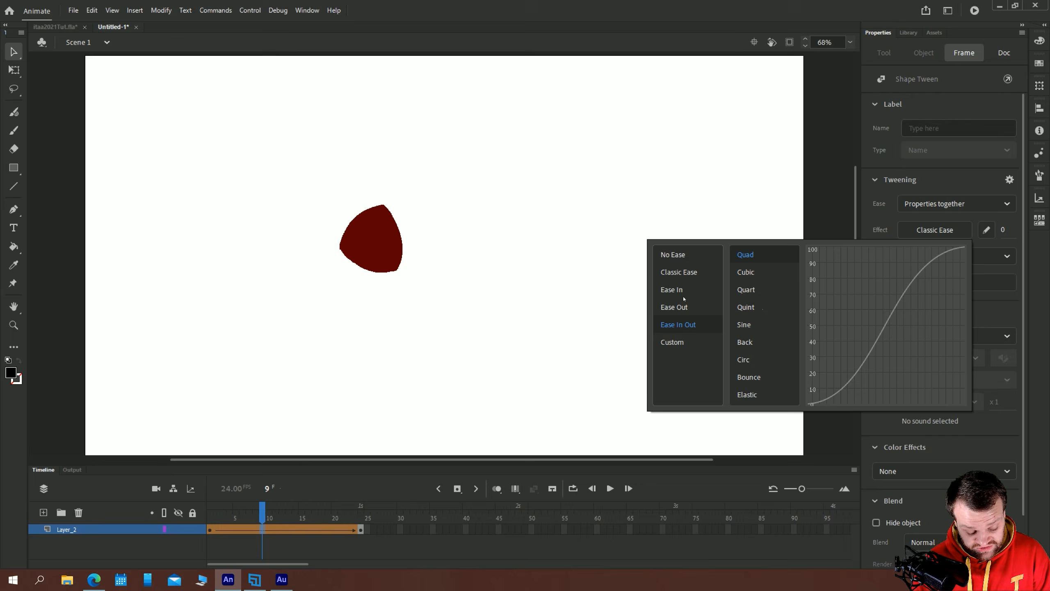
{"action": "left_click", "coordinate": [675, 308]}
{"action": "left_click", "coordinate": [678, 327]}
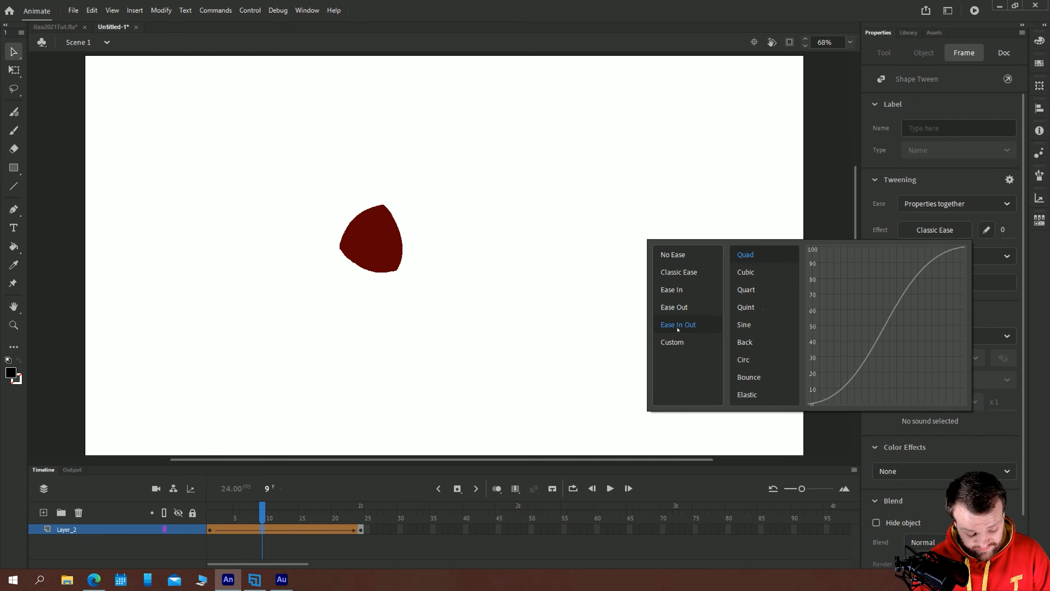
Apply the Quart Ease In effect to the shape tween and play it from frame 1
{"action": "left_click", "coordinate": [667, 291]}
{"action": "left_click", "coordinate": [745, 289]}
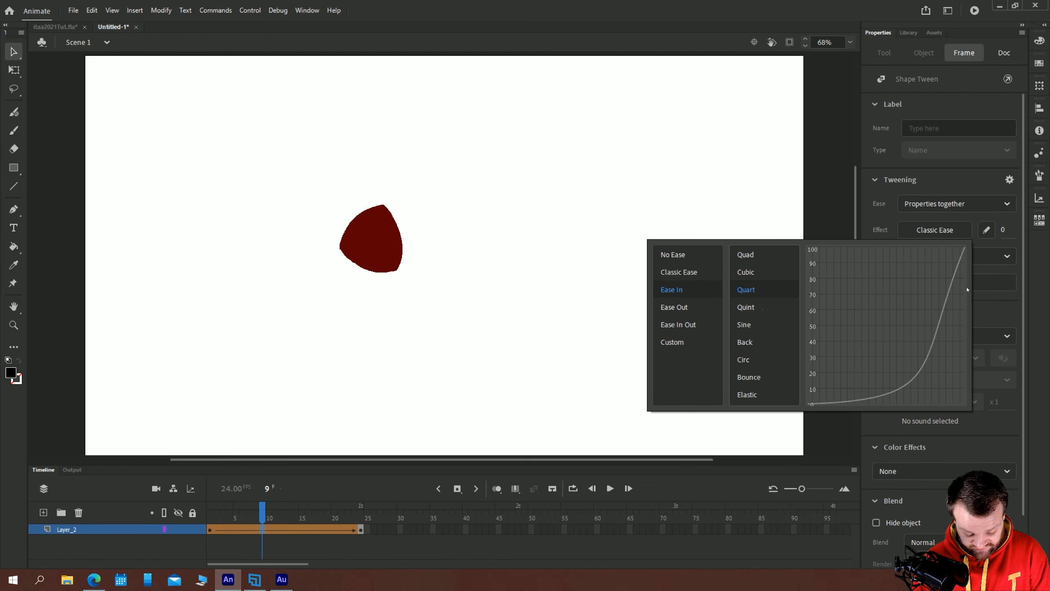
{"action": "double_click", "coordinate": [747, 290]}
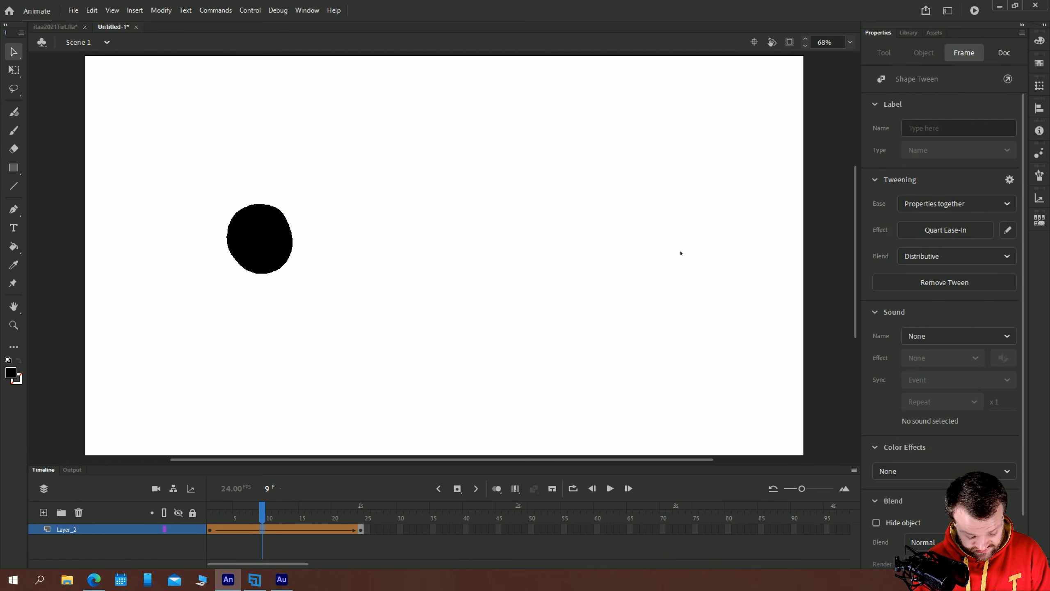
{"action": "left_click", "coordinate": [210, 510]}
{"action": "key", "text": "Return"}
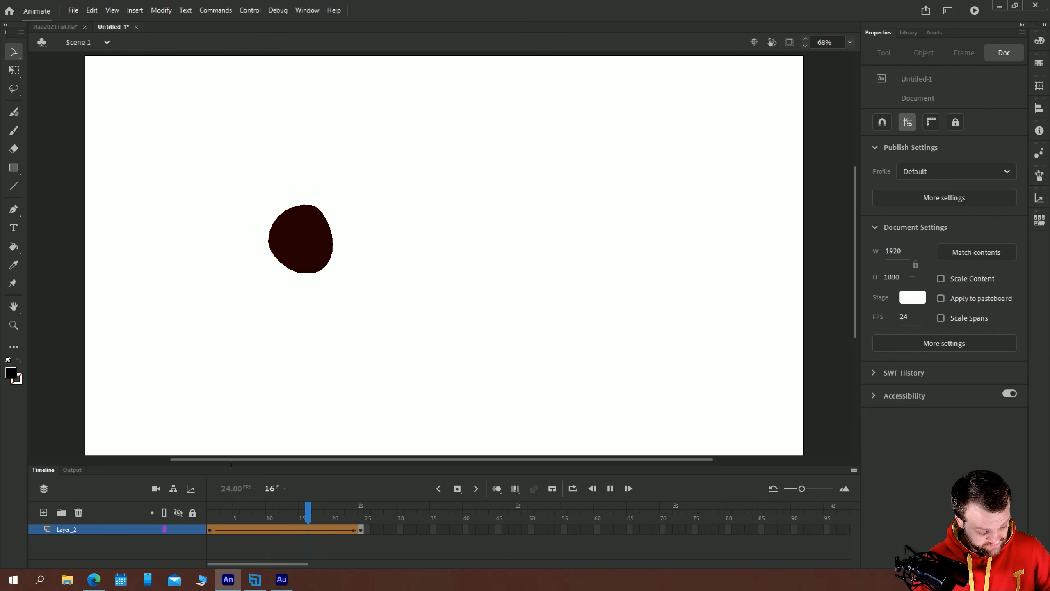
{"action": "key", "text": "Return"}
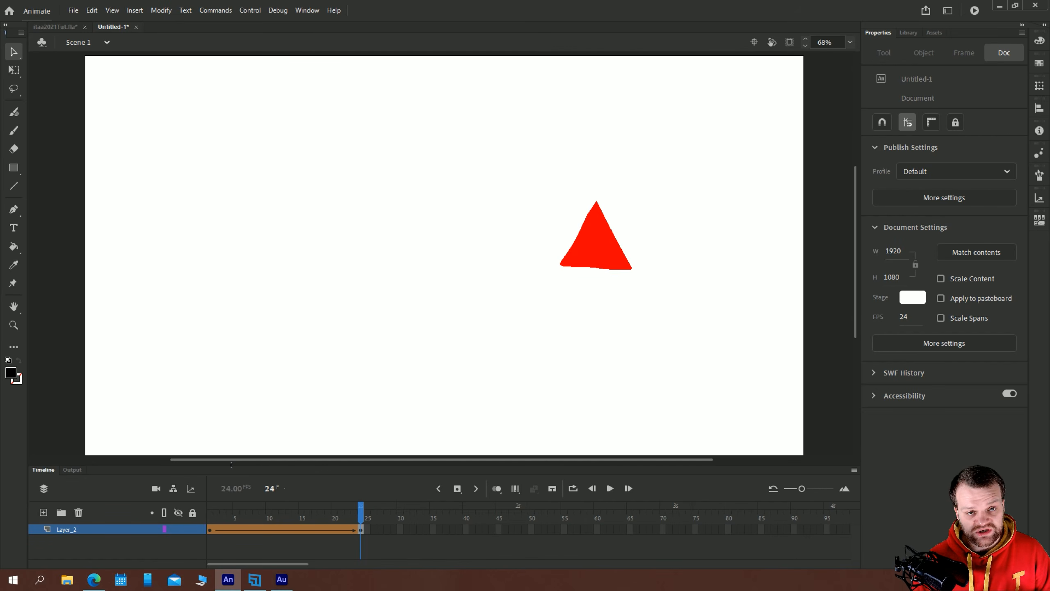
{"action": "key", "text": "Return"}
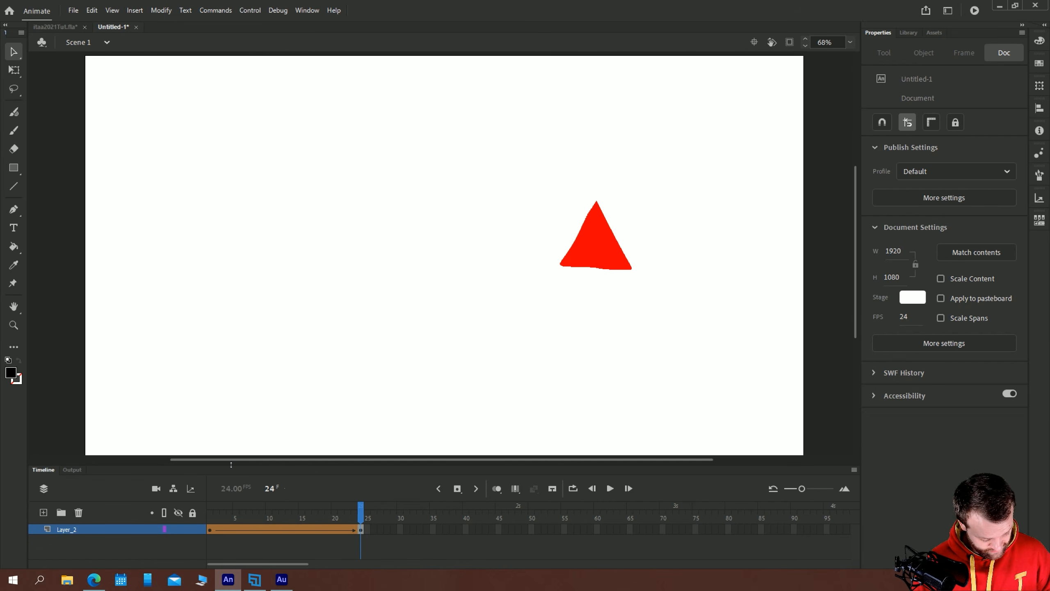
Change the shape tween's easing effect to Quart Ease In Out and replay it from frame 1 several times
{"action": "left_click", "coordinate": [276, 530]}
{"action": "left_click", "coordinate": [946, 230]}
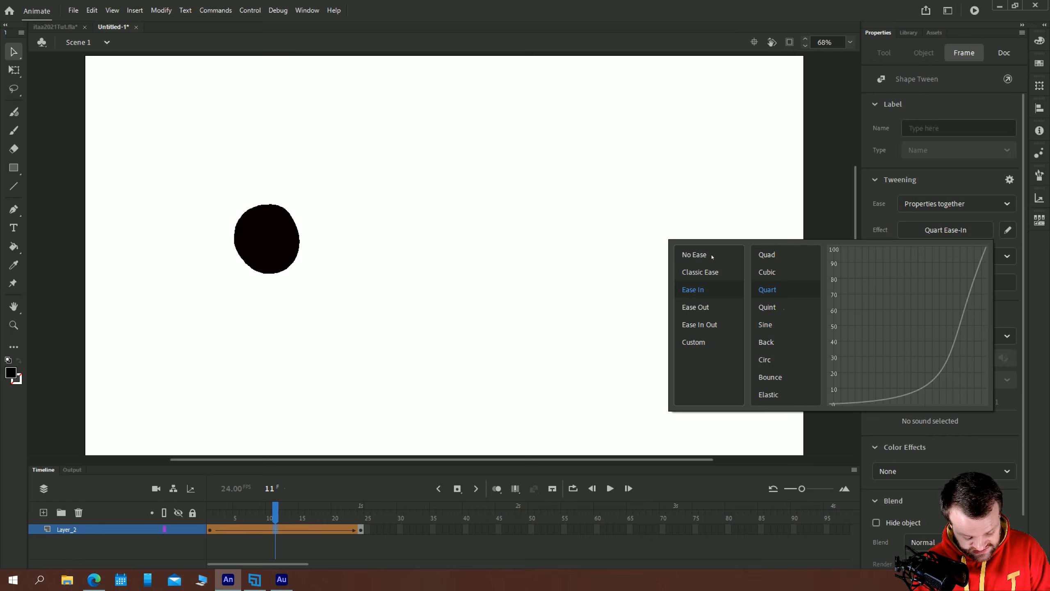
{"action": "left_click", "coordinate": [704, 325]}
{"action": "left_click", "coordinate": [765, 290]}
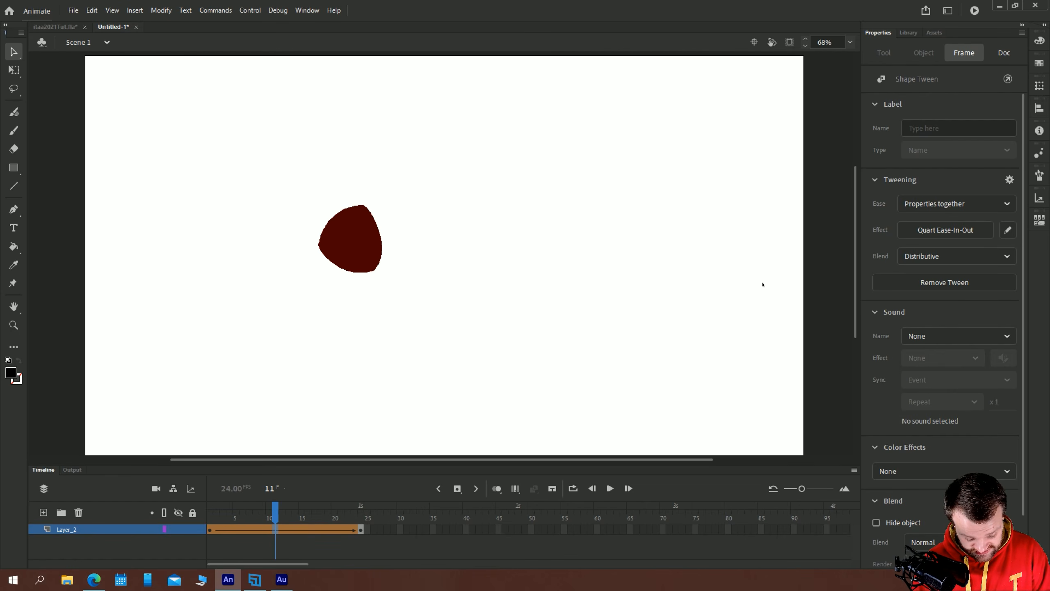
{"action": "left_click", "coordinate": [210, 512]}
{"action": "key", "text": "Return"}
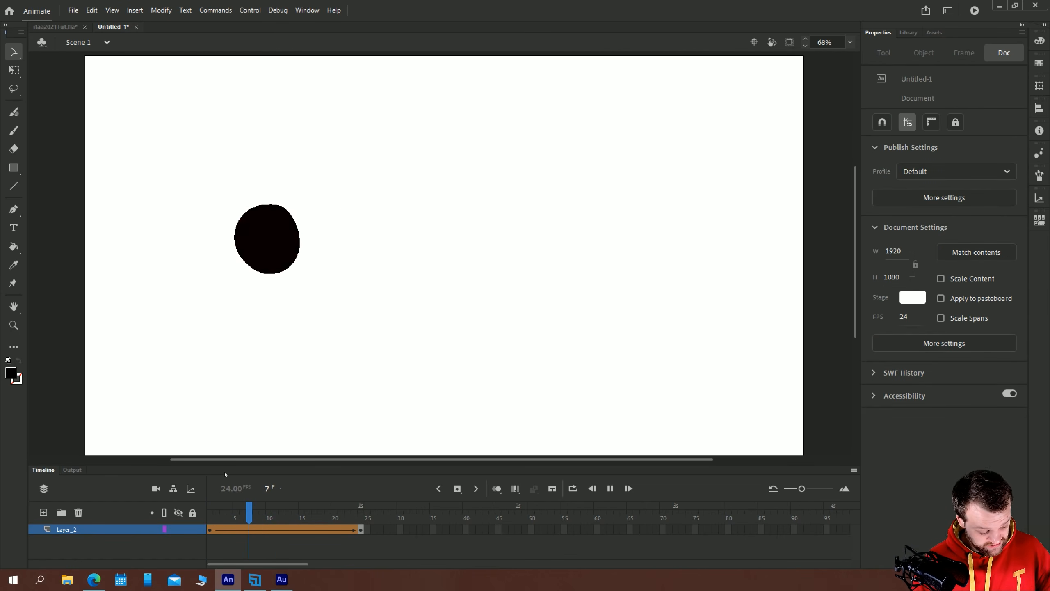
{"action": "key", "text": "Return"}
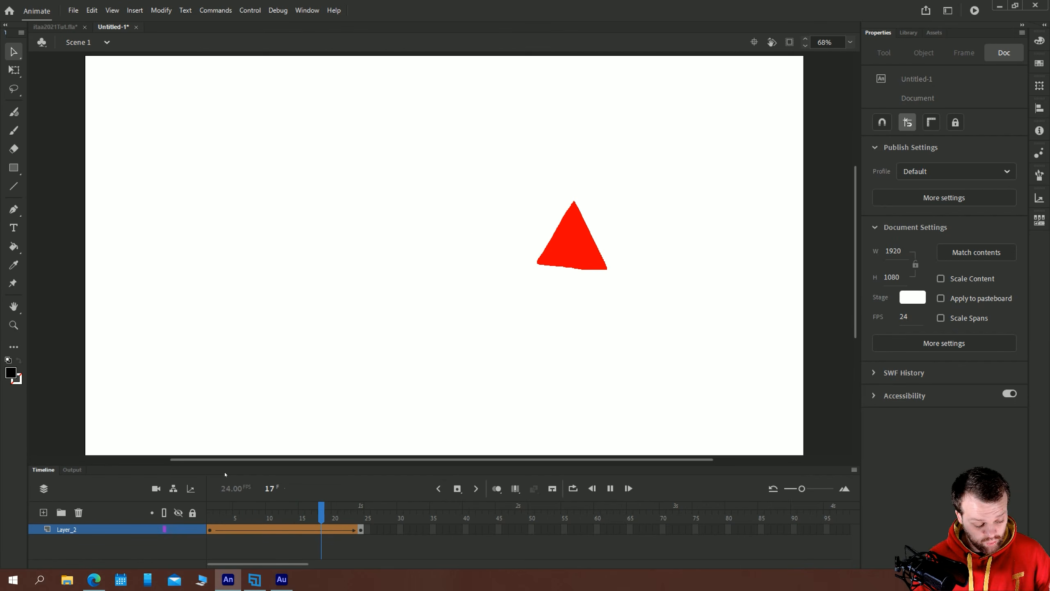
{"action": "key", "text": "Return"}
{"action": "key", "text": "Return"}
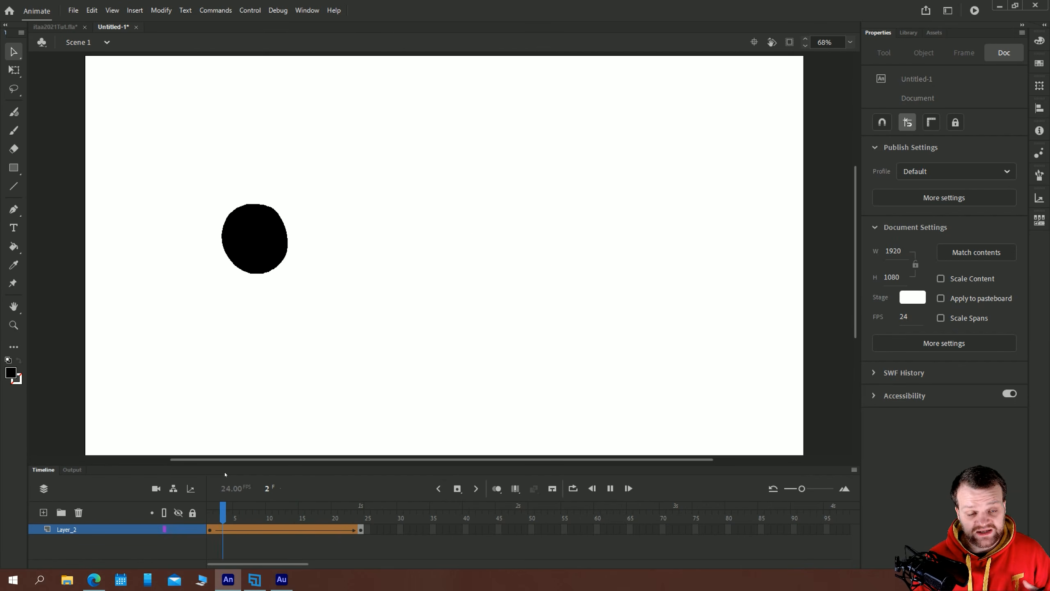
{"action": "key", "text": "Return"}
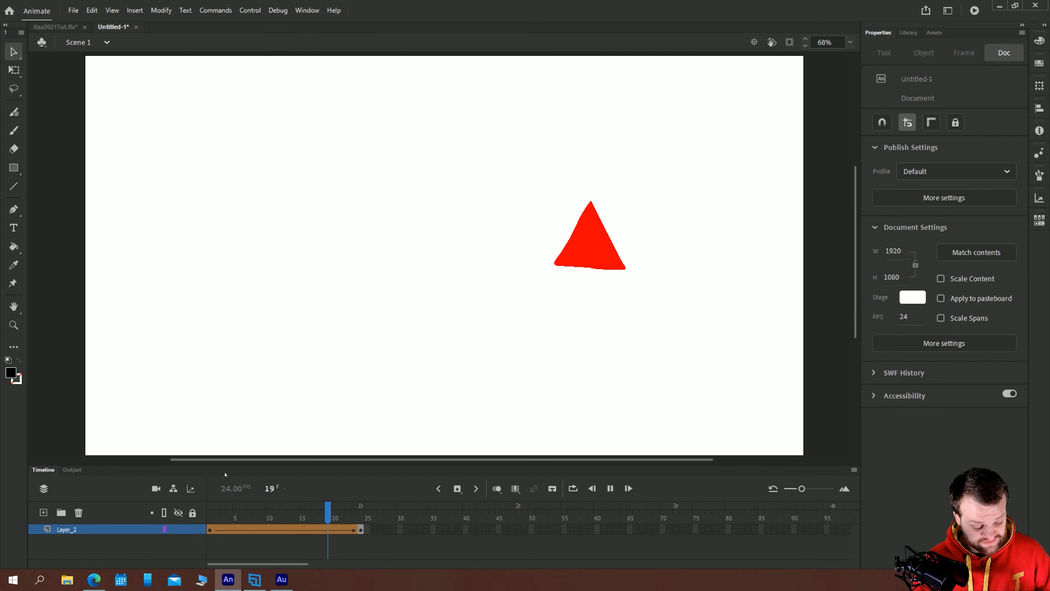
Delete the red triangle and clear the shape tween frames from Layer_2, leaving only a blank first frame
{"action": "left_click_drag", "start_coordinate": [753, 365], "coordinate": [276, 148]}
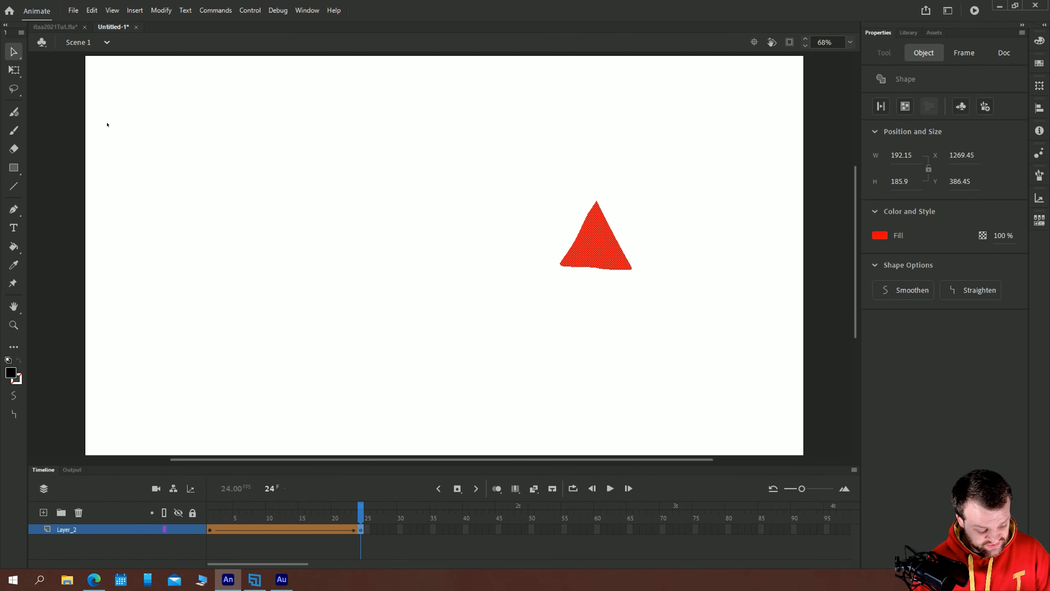
{"action": "key", "text": "Delete"}
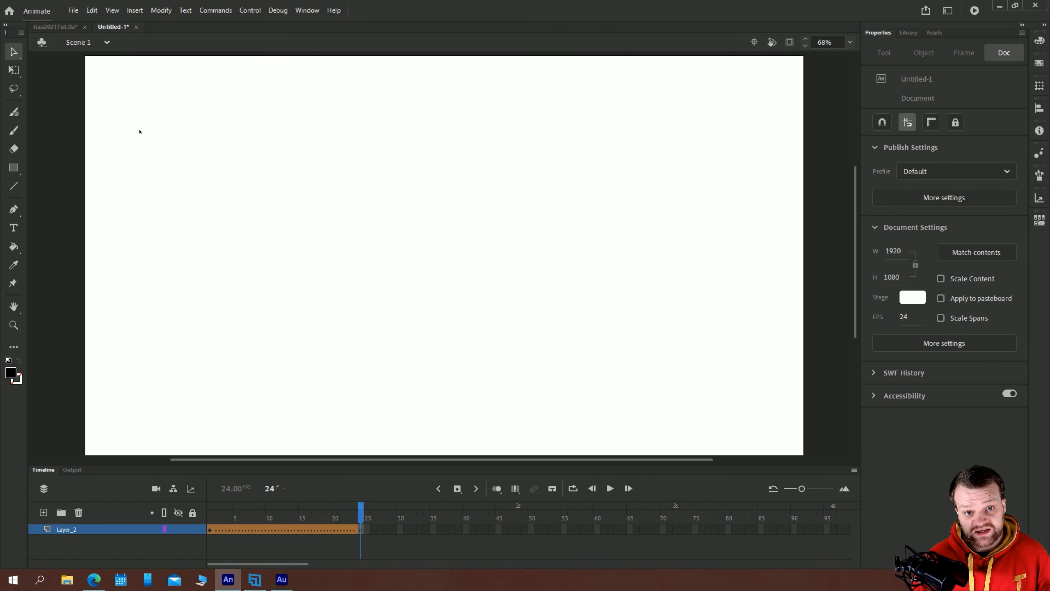
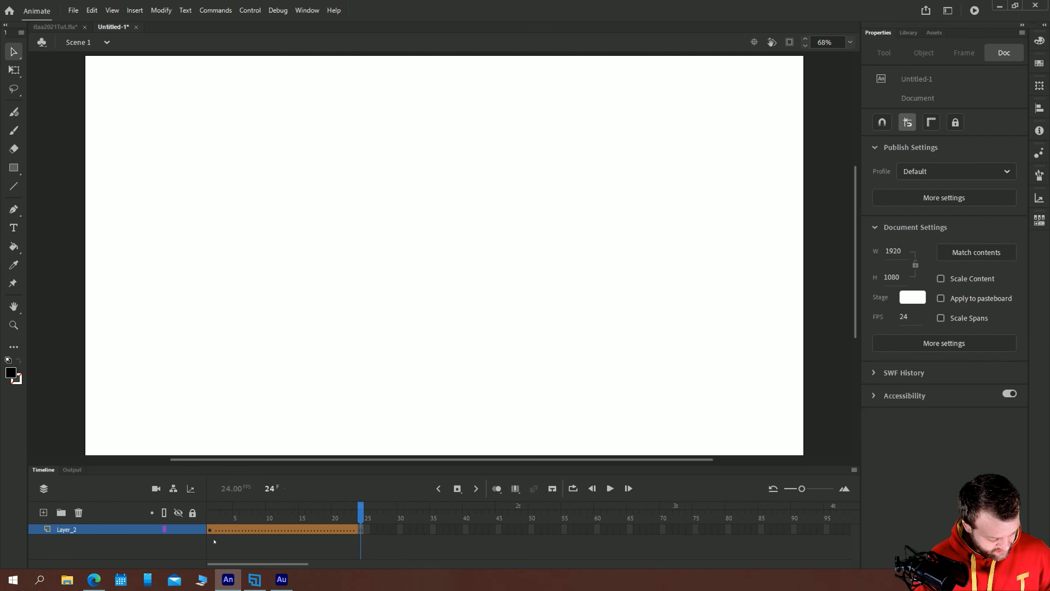
{"action": "left_click_drag", "start_coordinate": [364, 530], "coordinate": [409, 529]}
{"action": "right_click", "coordinate": [328, 531]}
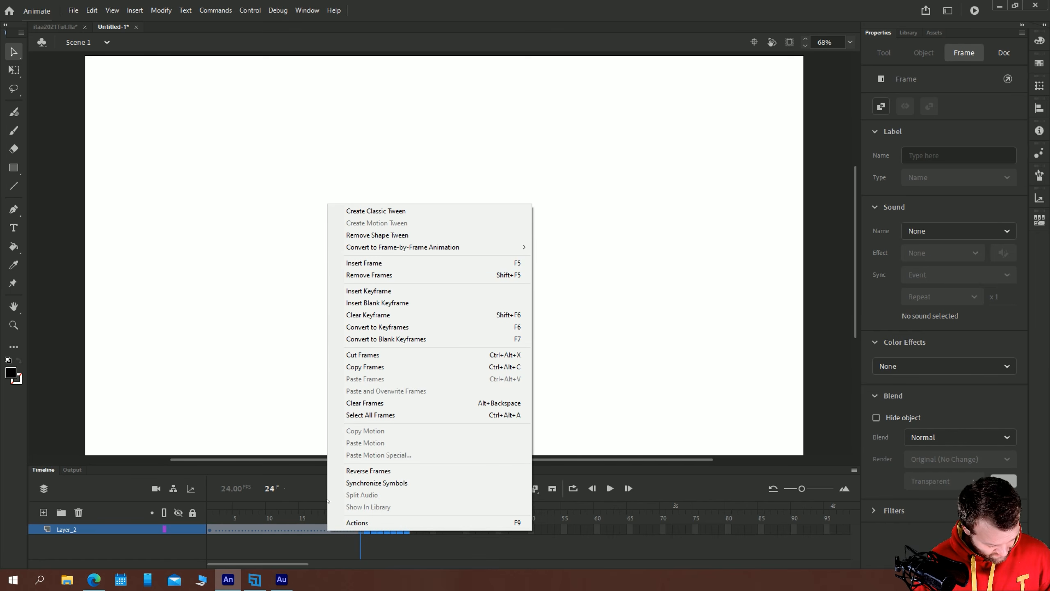
{"action": "left_click", "coordinate": [356, 275]}
{"action": "left_click", "coordinate": [210, 530]}
{"action": "key", "text": "F7"}
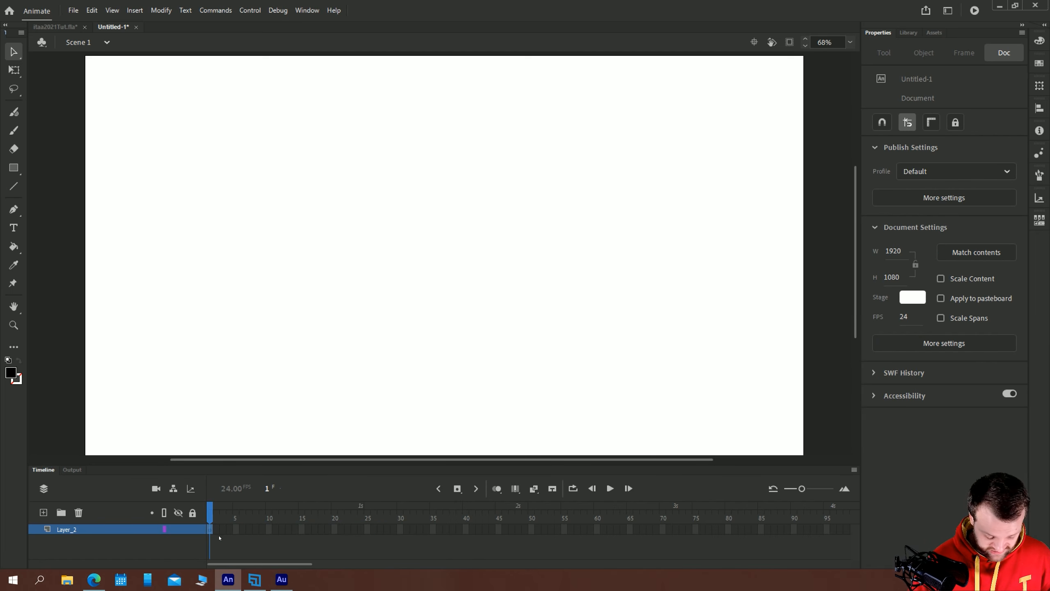
Extend the blank frames on Layer_2 to frame 36
{"action": "key", "text": "F5"}
{"action": "key", "text": "F5"}
{"action": "key", "text": "F5"}
{"action": "key", "text": "F5"}
{"action": "key", "text": "F5"}
{"action": "key", "text": "F5"}
{"action": "key", "text": "F5"}
{"action": "key", "text": "F5"}
{"action": "key", "text": "F5"}
{"action": "key", "text": "F5"}
{"action": "key", "text": "F5"}
{"action": "key", "text": "F5"}
{"action": "key", "text": "F5"}
{"action": "key", "text": "F5"}
{"action": "key", "text": "F5"}
{"action": "key", "text": "F5"}
{"action": "key", "text": "F5"}
{"action": "key", "text": "F5"}
{"action": "key", "text": "F5"}
{"action": "key", "text": "F5"}
{"action": "key", "text": "F5"}
{"action": "key", "text": "F5"}
{"action": "key", "text": "F5"}
{"action": "key", "text": "F5"}
{"action": "key", "text": "F5"}
{"action": "key", "text": "F5"}
{"action": "key", "text": "F5"}
{"action": "key", "text": "F5"}
{"action": "key", "text": "F5"}
{"action": "key", "text": "F5"}
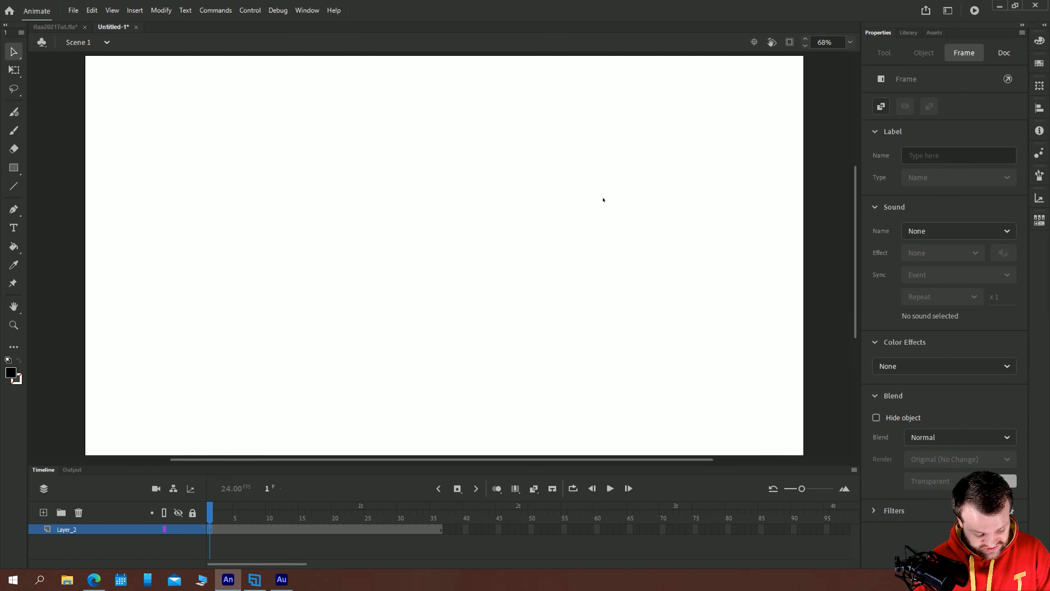
Draw a black stick figure about 267 by 439 px in the middle of the stage with the Classic Brush
{"action": "key", "text": "b"}
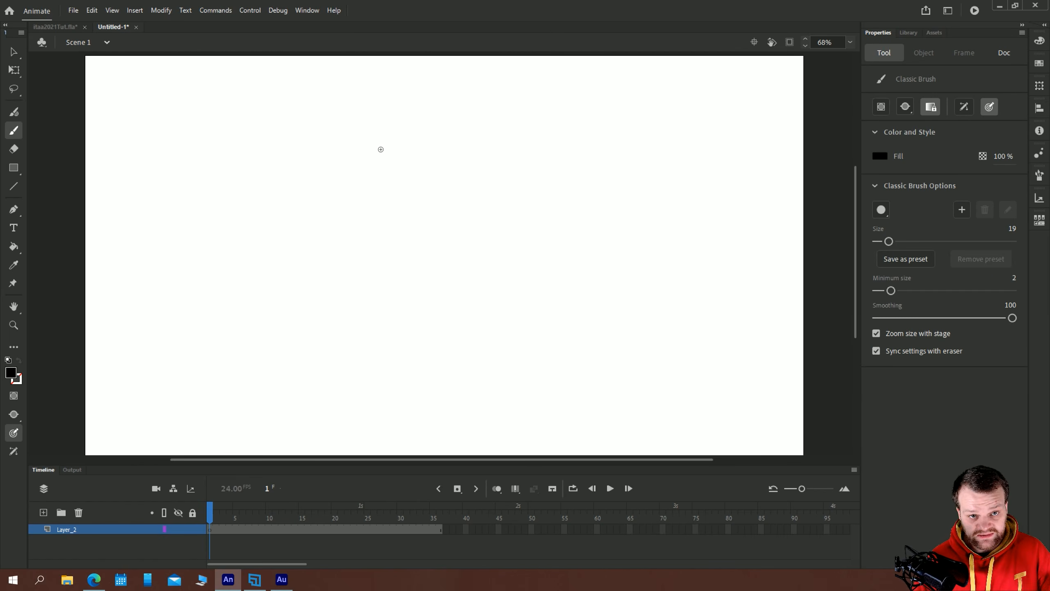
{"action": "right_click", "coordinate": [245, 529]}
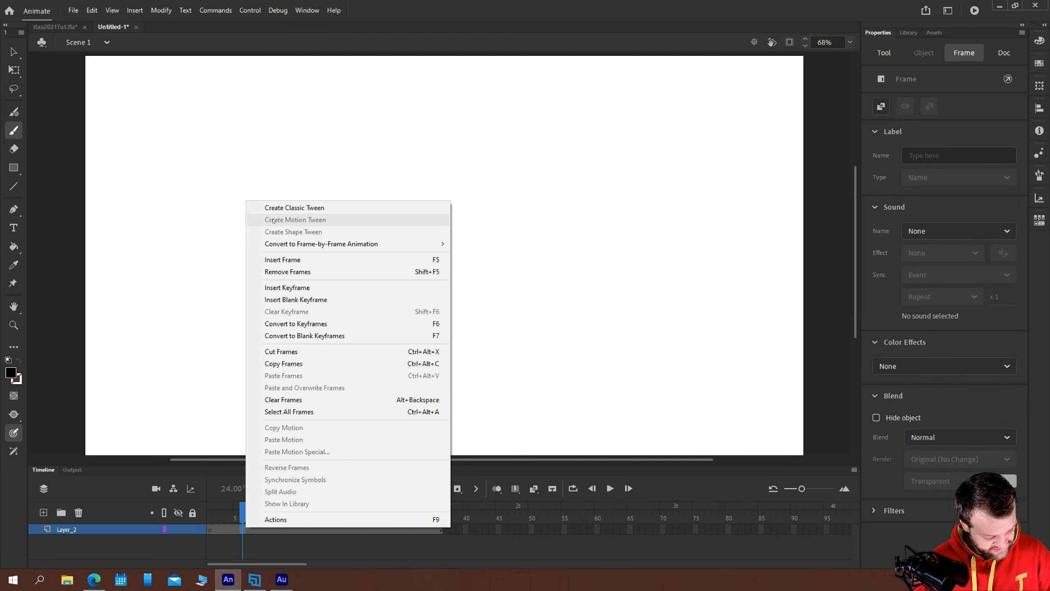
{"action": "left_click", "coordinate": [211, 197]}
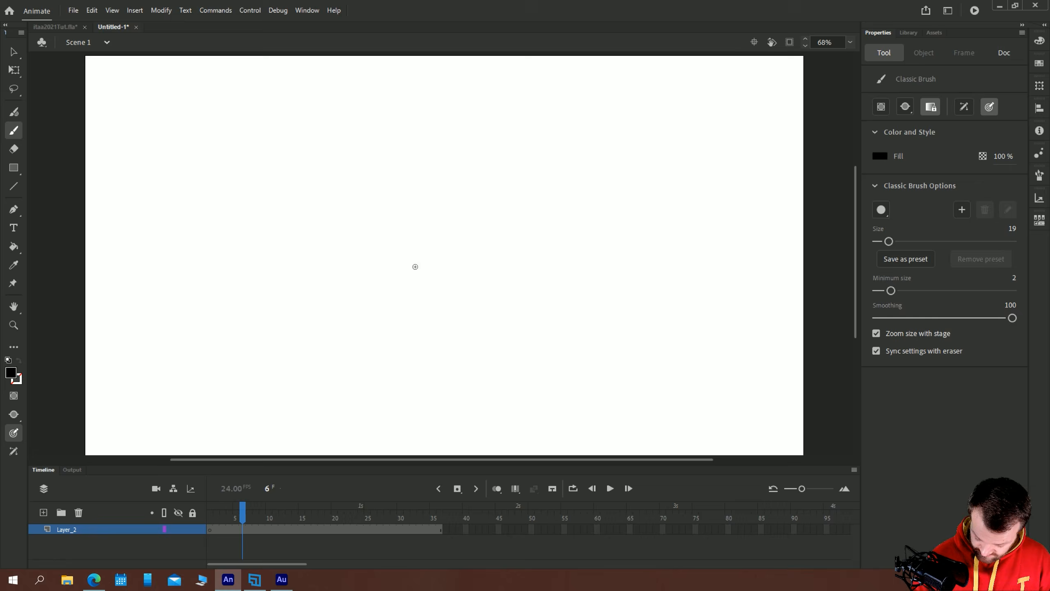
{"action": "mouse_move", "coordinate": [441, 232]}
{"action": "left_mouse_down"}
{"action": "mouse_move", "coordinate": [422, 268]}
{"action": "mouse_move", "coordinate": [461, 269]}
{"action": "mouse_move", "coordinate": [459, 236]}
{"action": "left_mouse_up"}
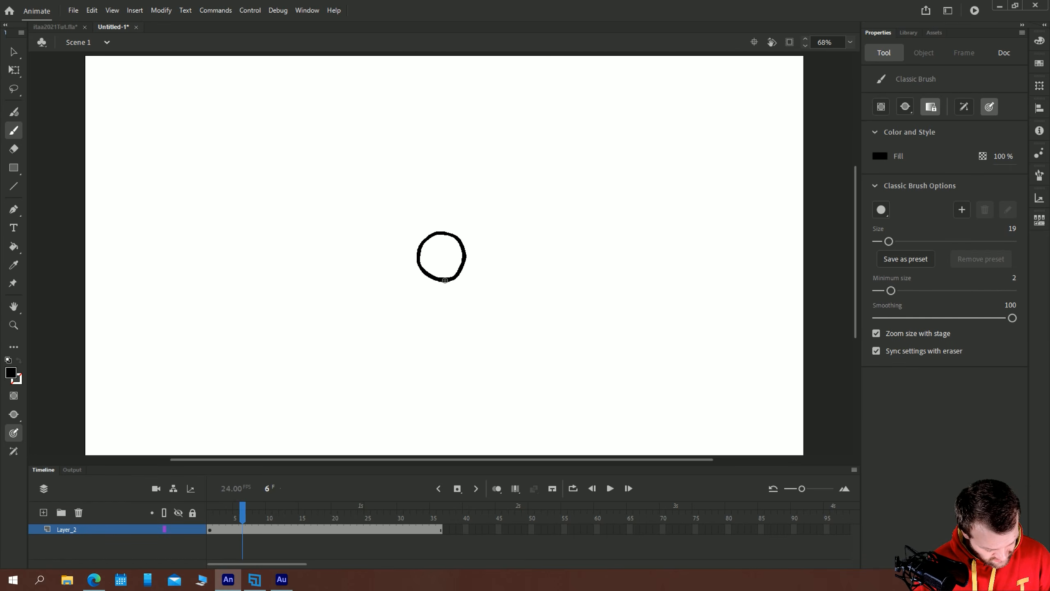
{"action": "mouse_move", "coordinate": [444, 282]}
{"action": "left_mouse_down"}
{"action": "mouse_move", "coordinate": [449, 331]}
{"action": "mouse_move", "coordinate": [488, 390]}
{"action": "mouse_move", "coordinate": [498, 386]}
{"action": "left_mouse_up"}
{"action": "left_click_drag", "start_coordinate": [449, 336], "coordinate": [415, 388]}
{"action": "mouse_move", "coordinate": [446, 282]}
{"action": "left_mouse_down"}
{"action": "mouse_move", "coordinate": [489, 300]}
{"action": "mouse_move", "coordinate": [443, 284]}
{"action": "mouse_move", "coordinate": [401, 310]}
{"action": "left_mouse_up"}
Select the whole stick figure and move it up to about X 815, Y 299
{"action": "key", "text": "v"}
{"action": "left_click_drag", "start_coordinate": [309, 175], "coordinate": [589, 427]}
{"action": "left_click_drag", "start_coordinate": [438, 280], "coordinate": [430, 217]}
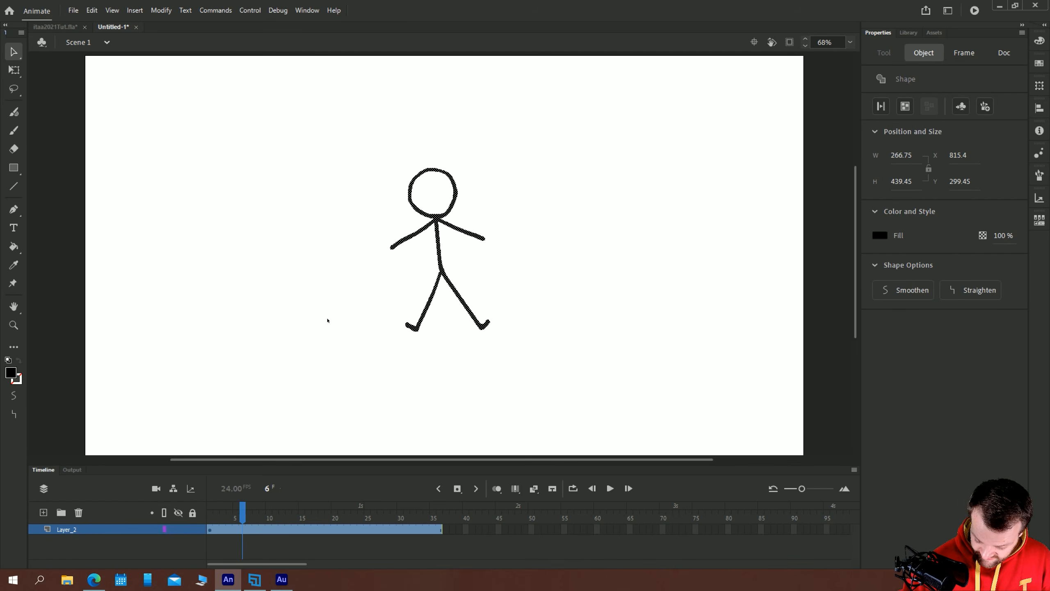
Convert the selected stick figure drawing into a Graphic symbol named stickG
{"action": "key", "text": "F8"}
{"action": "type", "text": "stic"}
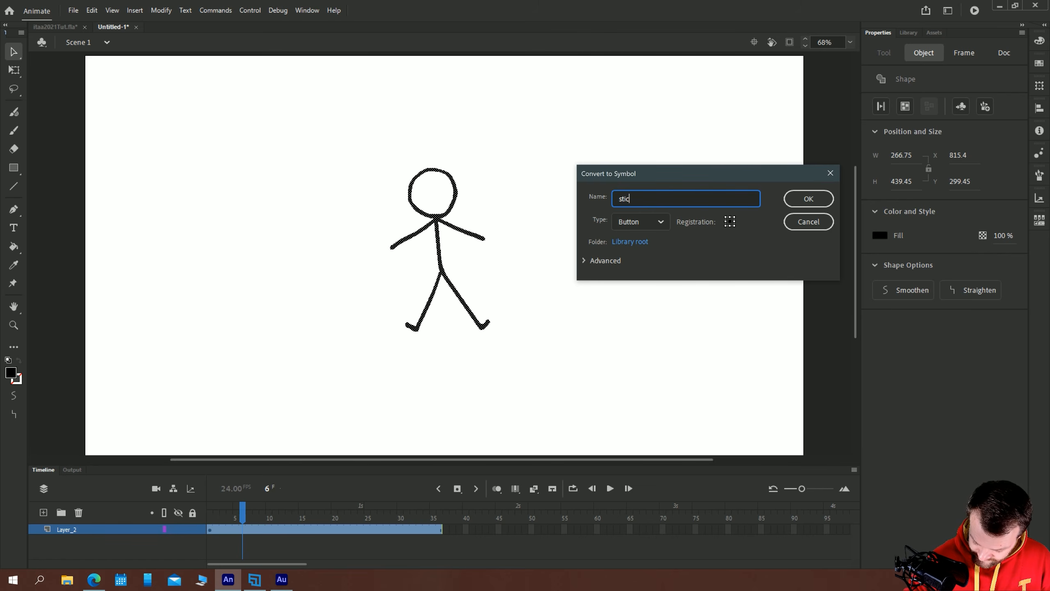
{"action": "type", "text": "kG"}
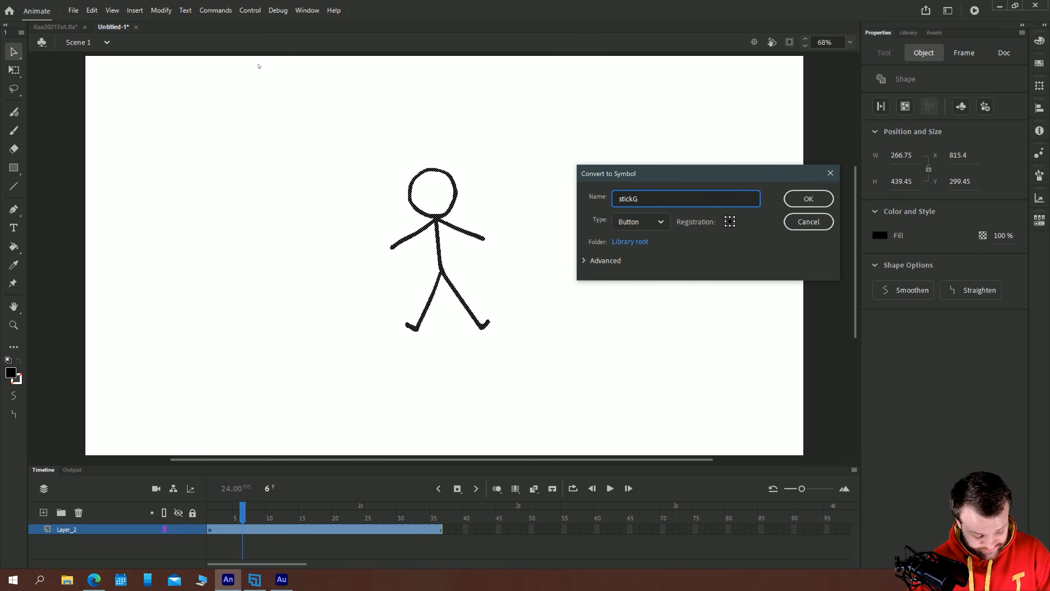
{"action": "left_click", "coordinate": [623, 227]}
{"action": "left_click", "coordinate": [630, 274]}
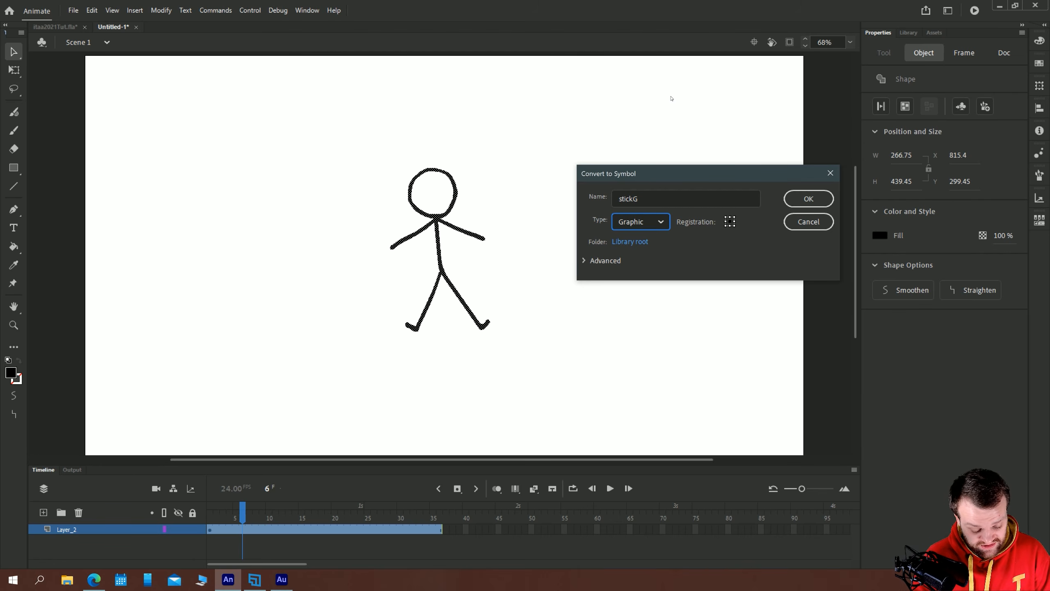
{"action": "left_click", "coordinate": [809, 199]}
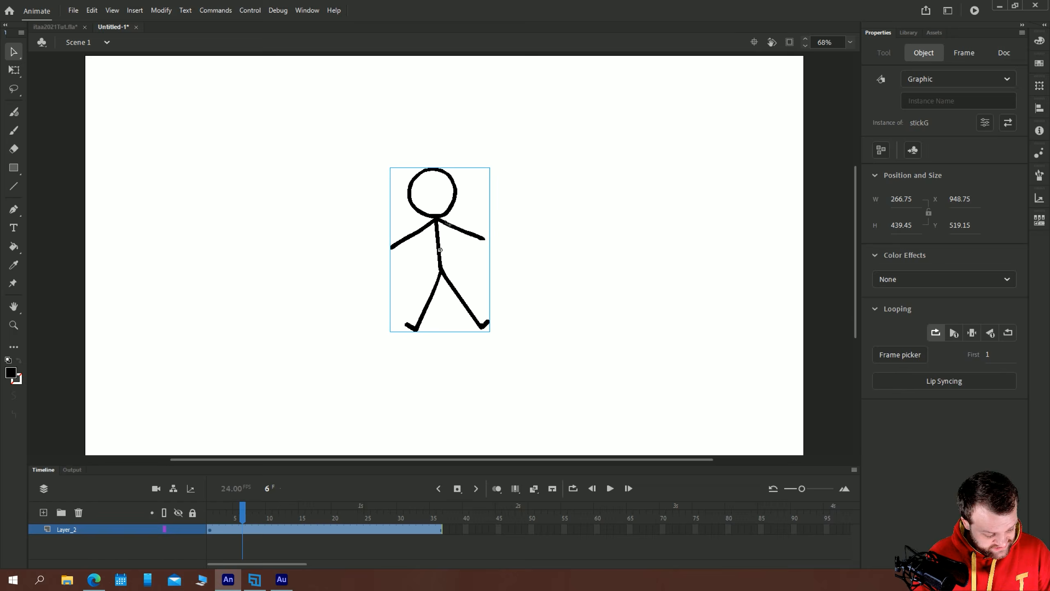
Inside the stickG symbol, insert a blank keyframe at frame 4 and extend the blank frames to frame 6
{"action": "key", "text": "ctrl+e"}
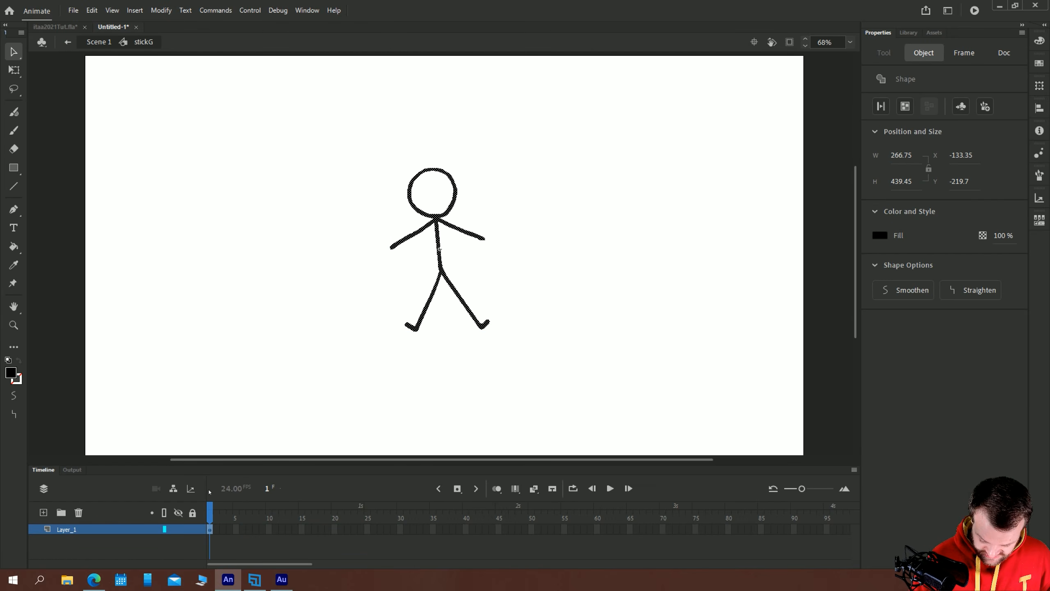
{"action": "left_click", "coordinate": [229, 529]}
{"action": "key", "text": "F7"}
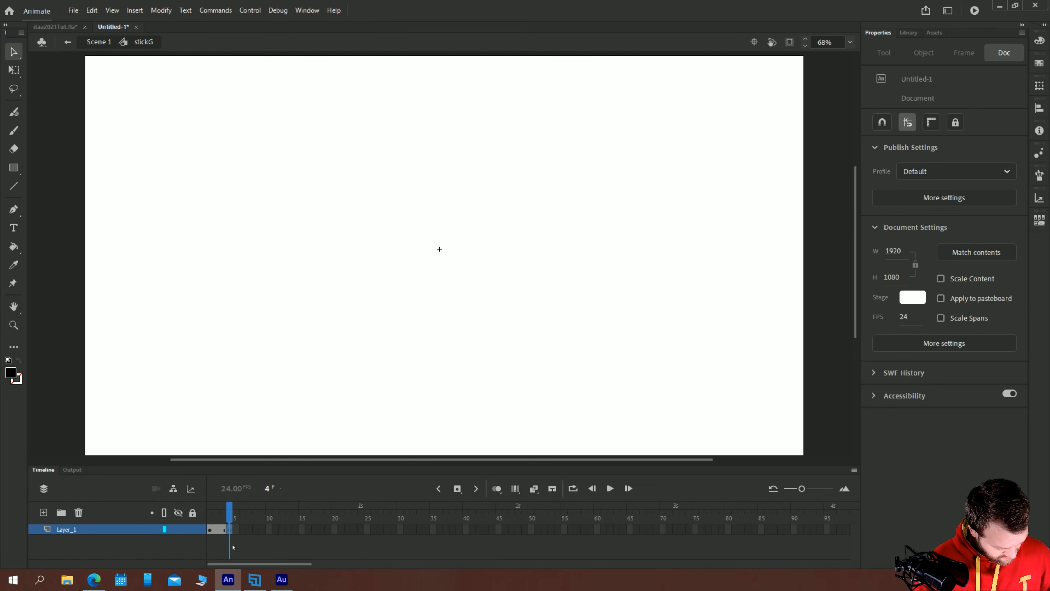
{"action": "key", "text": "F5"}
{"action": "key", "text": "F5"}
{"action": "key", "text": "F5"}
{"action": "right_click", "coordinate": [247, 532]}
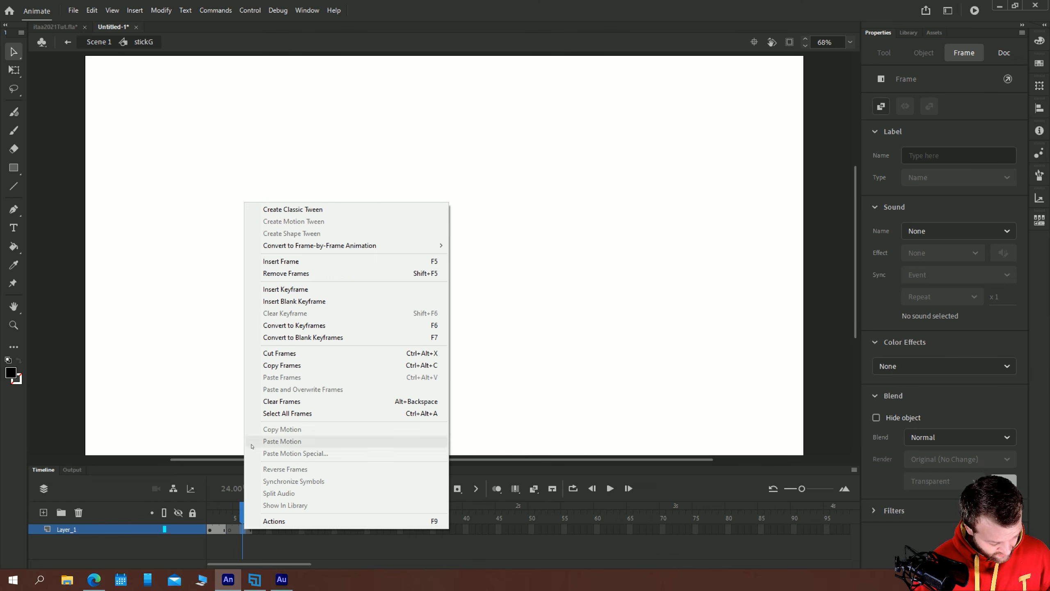
{"action": "left_click", "coordinate": [315, 274]}
With onion skinning on, brush a second pose on frame 4 of stickG with arms straight out and legs bent wider
{"action": "left_click", "coordinate": [495, 489]}
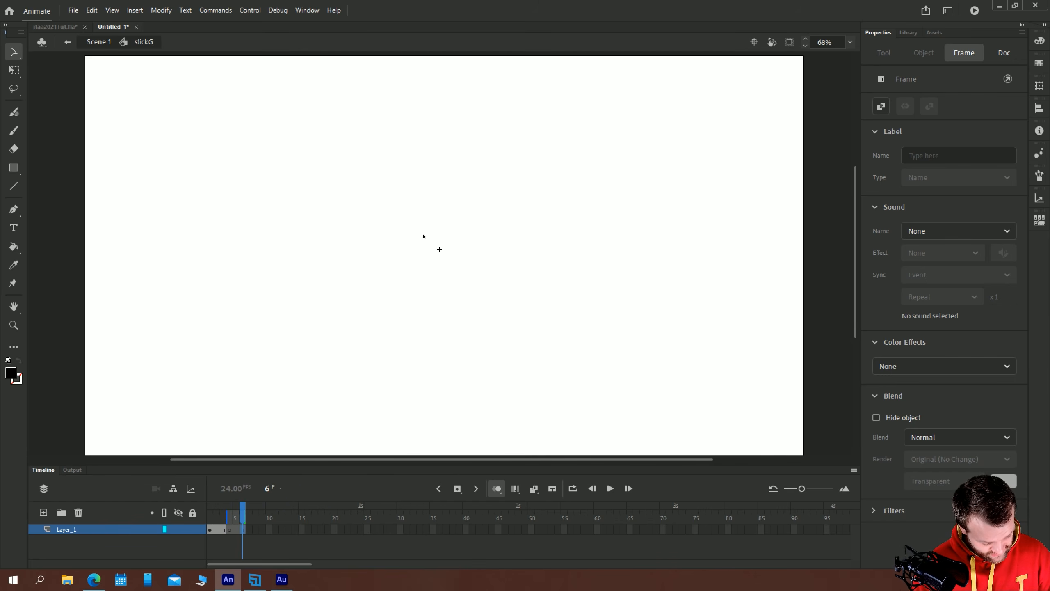
{"action": "left_click", "coordinate": [229, 532]}
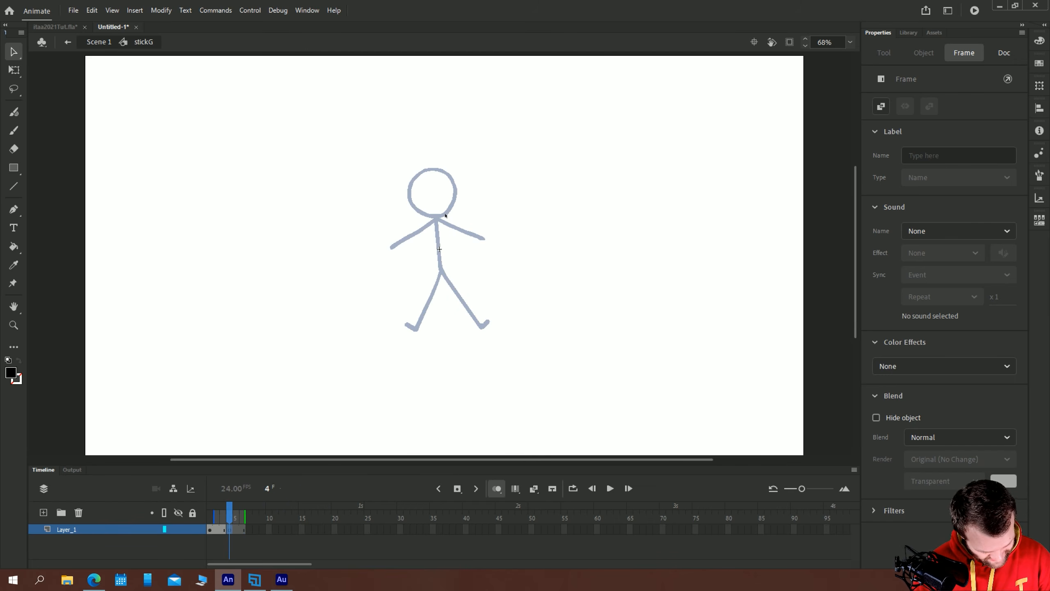
{"action": "key", "text": "b"}
{"action": "mouse_move", "coordinate": [439, 217]}
{"action": "left_mouse_down"}
{"action": "mouse_move", "coordinate": [451, 177]}
{"action": "mouse_move", "coordinate": [429, 166]}
{"action": "mouse_move", "coordinate": [408, 184]}
{"action": "mouse_move", "coordinate": [411, 205]}
{"action": "mouse_move", "coordinate": [433, 218]}
{"action": "mouse_move", "coordinate": [455, 199]}
{"action": "mouse_move", "coordinate": [451, 175]}
{"action": "mouse_move", "coordinate": [425, 171]}
{"action": "mouse_move", "coordinate": [407, 188]}
{"action": "mouse_move", "coordinate": [418, 212]}
{"action": "mouse_move", "coordinate": [472, 213]}
{"action": "mouse_move", "coordinate": [387, 224]}
{"action": "mouse_move", "coordinate": [487, 303]}
{"action": "left_mouse_up"}
{"action": "key", "text": "ctrl+z"}
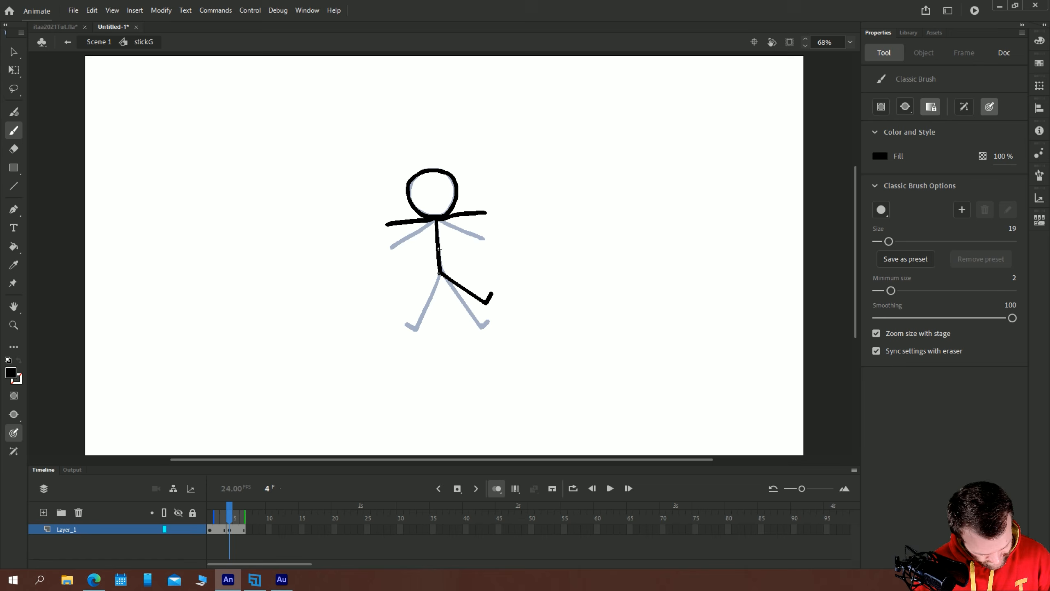
{"action": "mouse_move", "coordinate": [439, 274]}
{"action": "left_mouse_down"}
{"action": "mouse_move", "coordinate": [408, 307]}
{"action": "mouse_move", "coordinate": [395, 298]}
{"action": "left_mouse_up"}
Return to Scene 1 and play back the looping stick figure symbol
{"action": "left_click", "coordinate": [97, 43]}
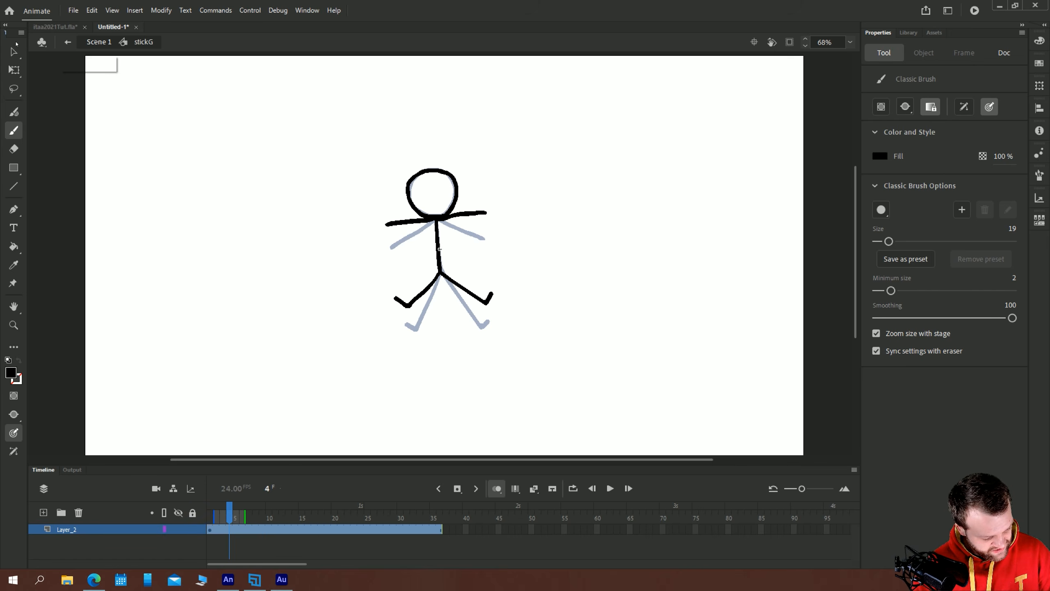
{"action": "left_click", "coordinate": [15, 50]}
{"action": "left_click", "coordinate": [149, 132]}
{"action": "key", "text": "Return"}
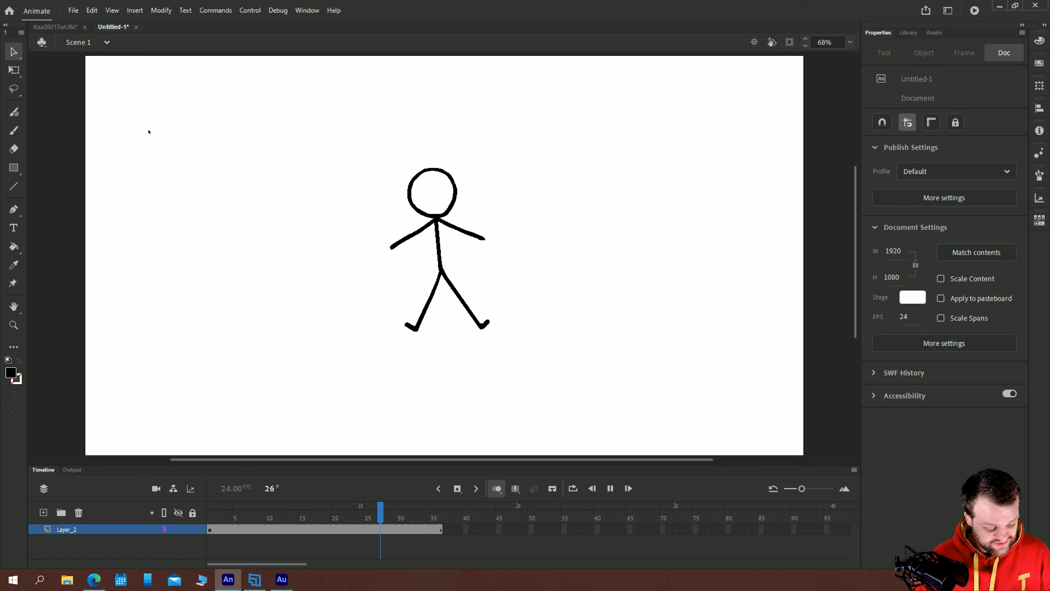
Place the figure near the stage's left edge on frame 1 and at about X 1641, Y 505 on frame 36, joined by a classic tween
{"action": "left_click", "coordinate": [210, 530]}
{"action": "left_click_drag", "start_coordinate": [442, 224], "coordinate": [694, 211]}
{"action": "left_click", "coordinate": [439, 530]}
{"action": "right_click", "coordinate": [294, 529]}
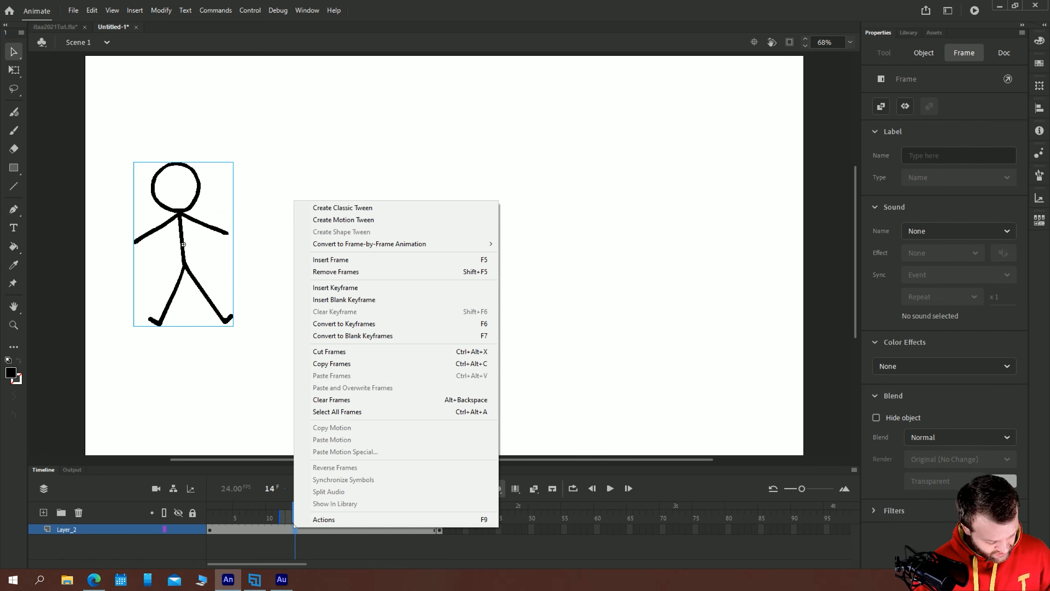
{"action": "left_click", "coordinate": [330, 208]}
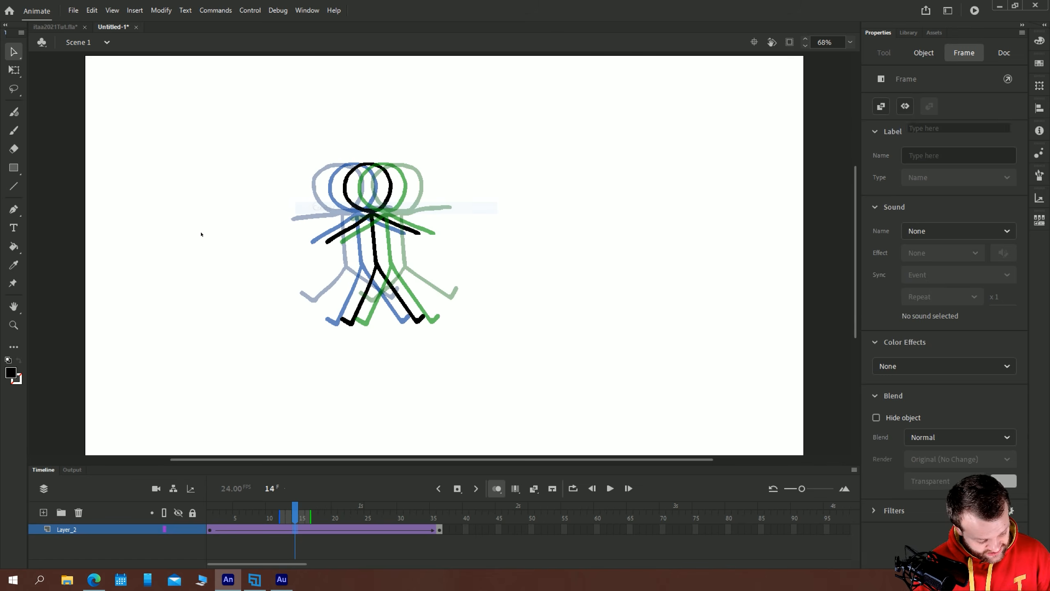
Play the classic tween from frame 1 several times to review the figure's movement across the stage
{"action": "left_click", "coordinate": [210, 530]}
{"action": "key", "text": "Return"}
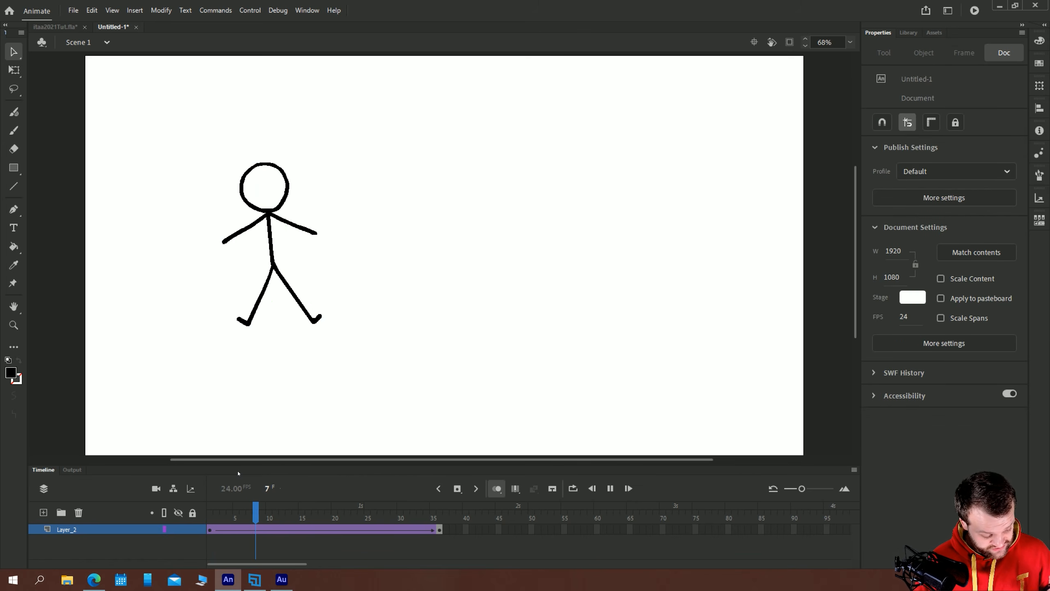
{"action": "key", "text": "Return"}
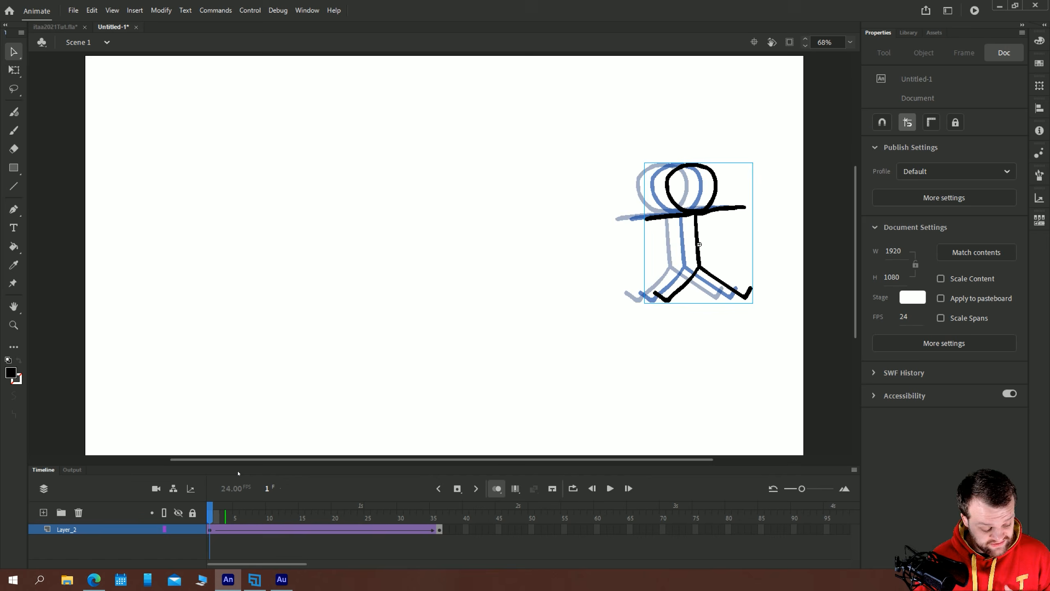
{"action": "key", "text": "Return"}
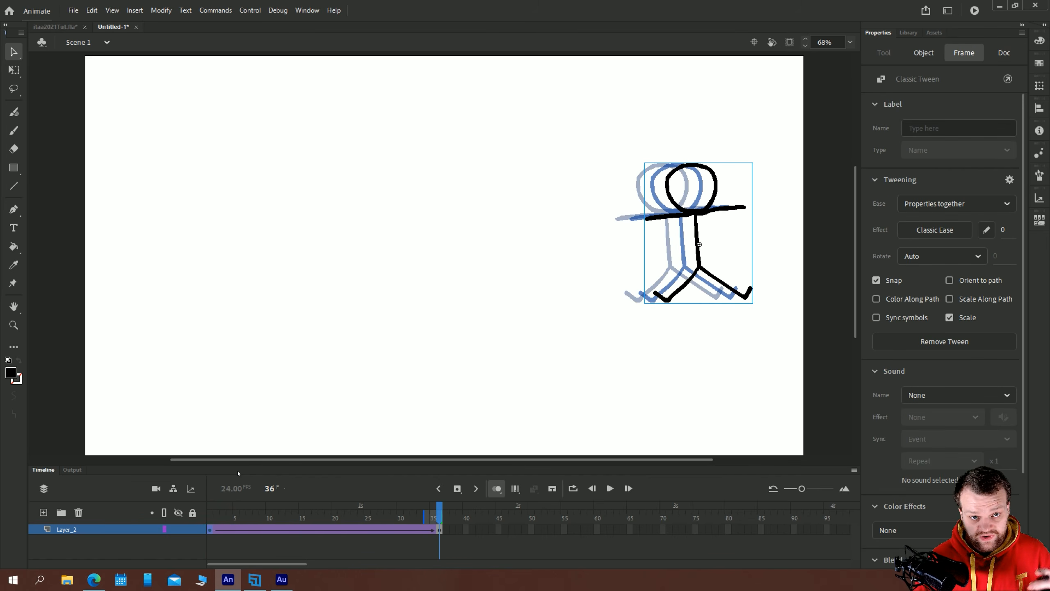
{"action": "key", "text": "Return"}
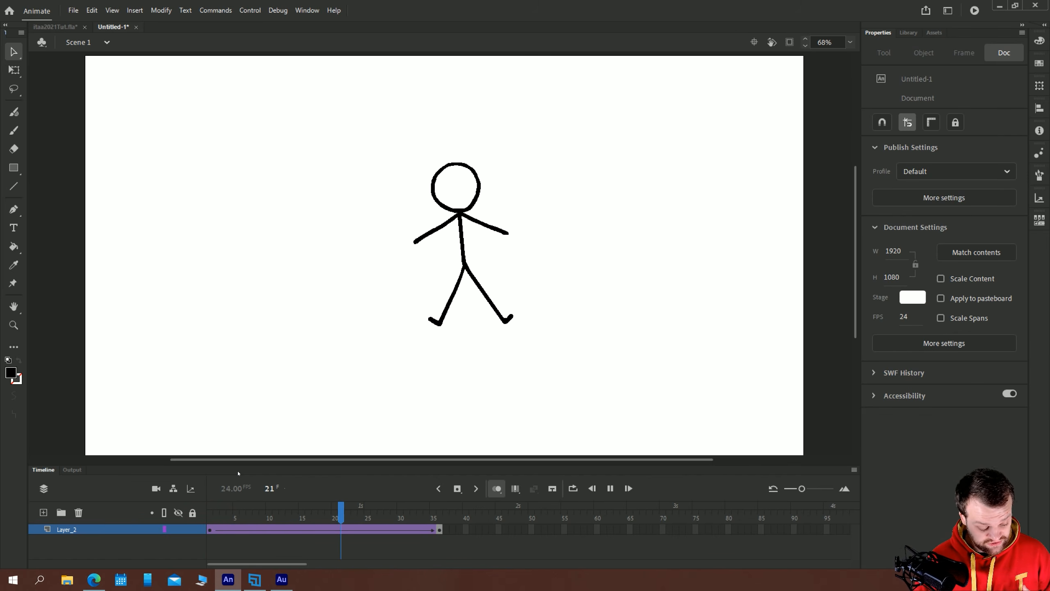
{"action": "key", "text": "Return"}
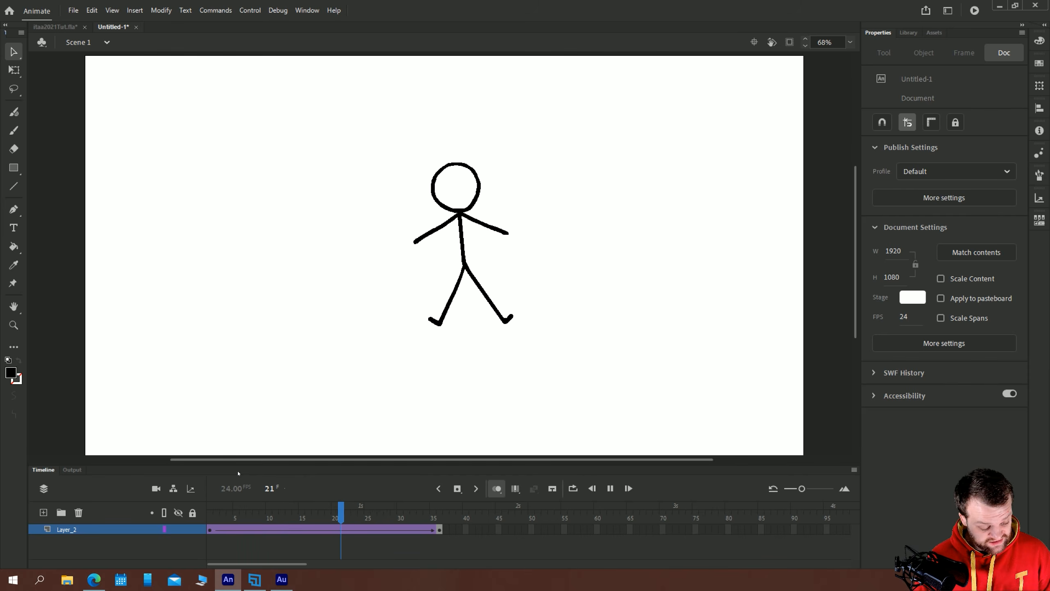
{"action": "key", "text": "Return"}
Inside the stickG symbol, brush two eyes and a smile onto the face in both drawings
{"action": "double_click", "coordinate": [505, 217]}
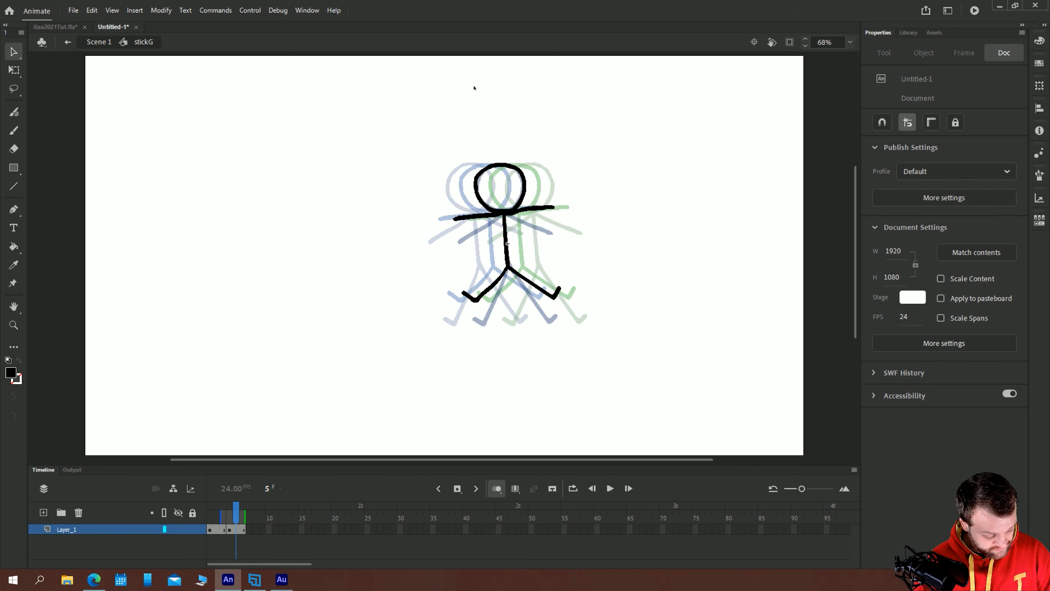
{"action": "key", "text": "b"}
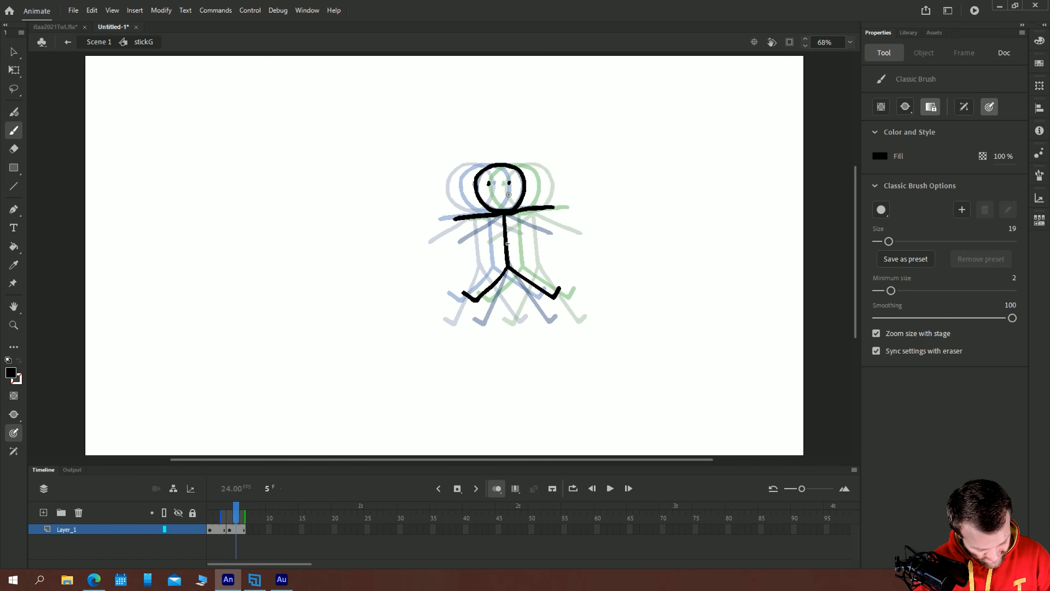
{"action": "left_click_drag", "start_coordinate": [509, 194], "coordinate": [491, 190]}
{"action": "left_click", "coordinate": [211, 530]}
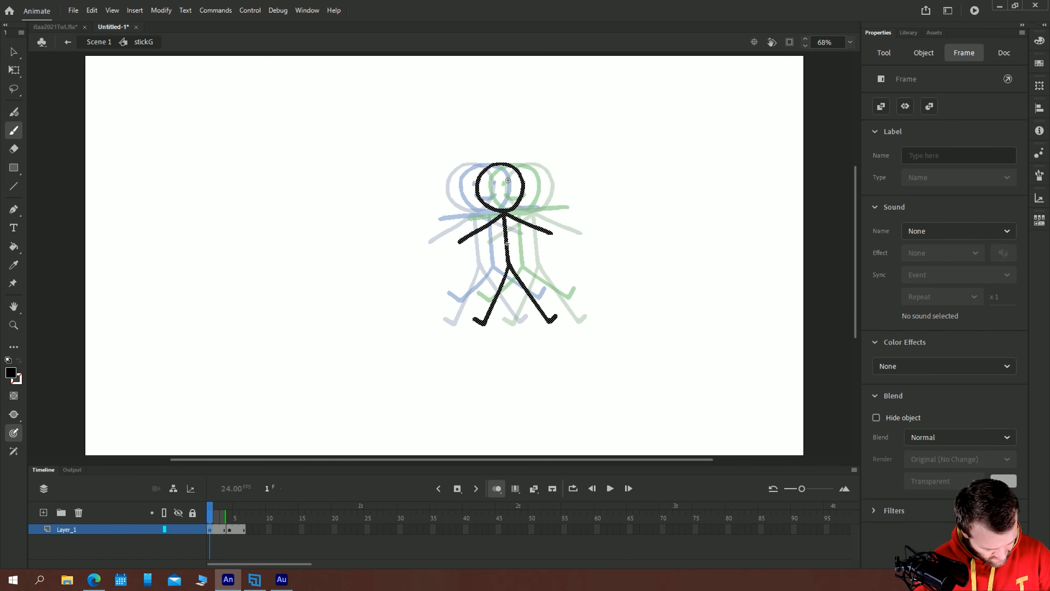
{"action": "left_click", "coordinate": [508, 183]}
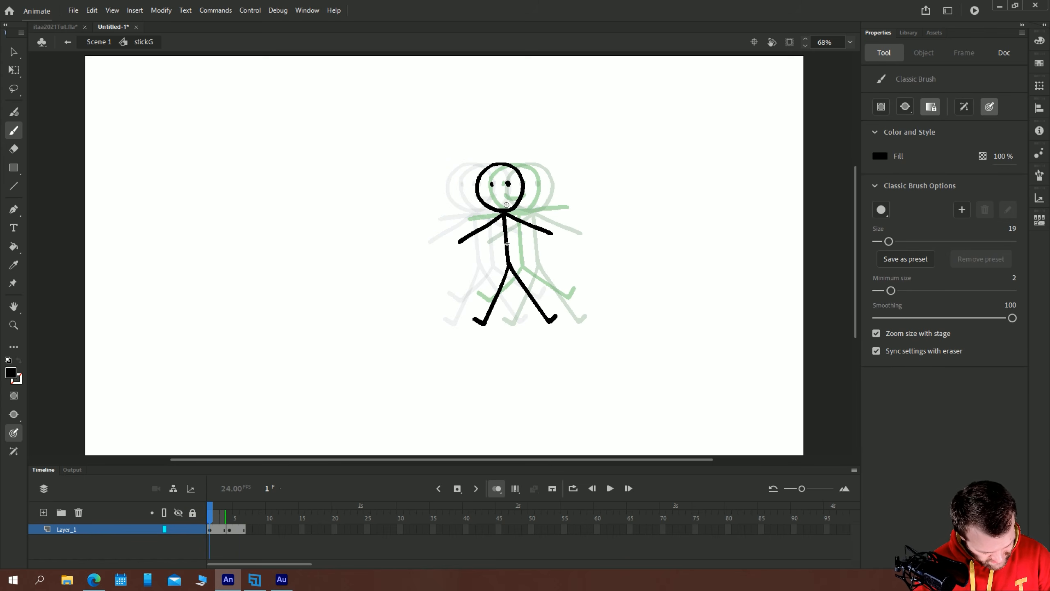
{"action": "left_click_drag", "start_coordinate": [509, 195], "coordinate": [491, 193]}
Return to Scene 1 and play the classic tween from frame 1 with the smiling figure
{"action": "left_click", "coordinate": [99, 42]}
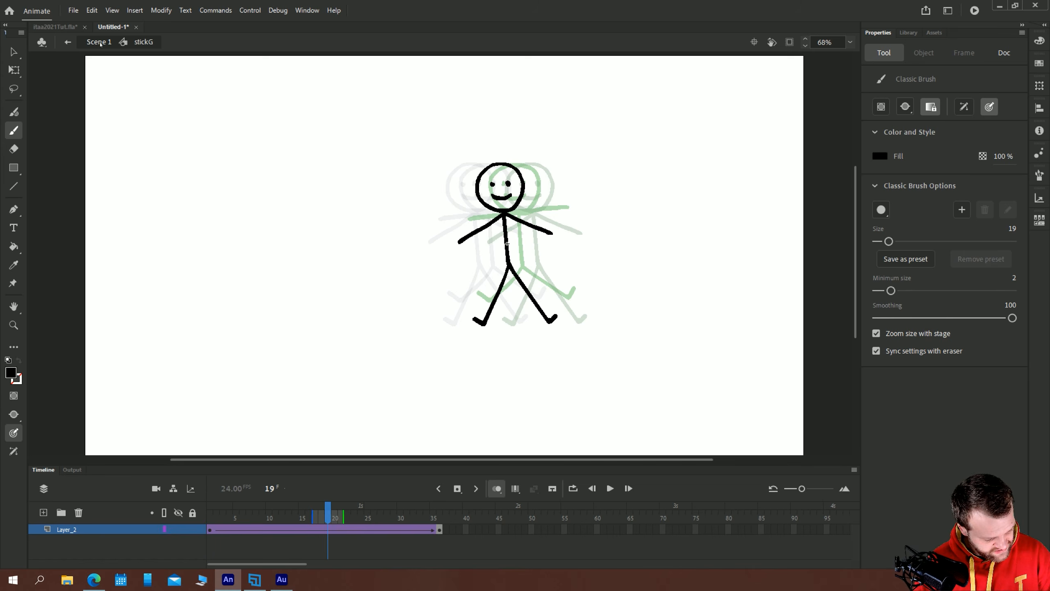
{"action": "left_click", "coordinate": [14, 52]}
{"action": "left_click", "coordinate": [208, 523]}
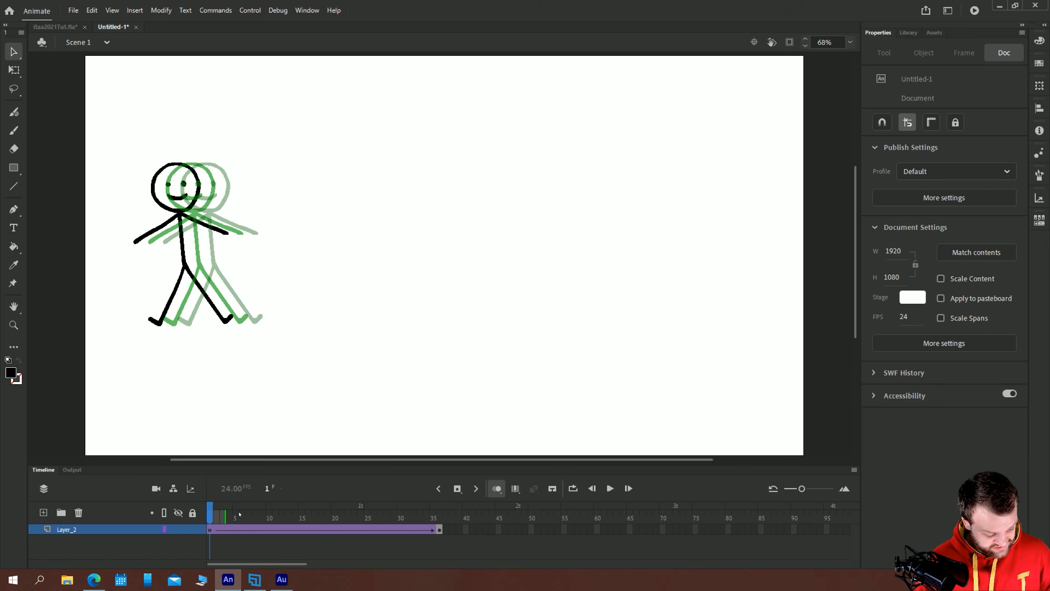
{"action": "key", "text": "Return"}
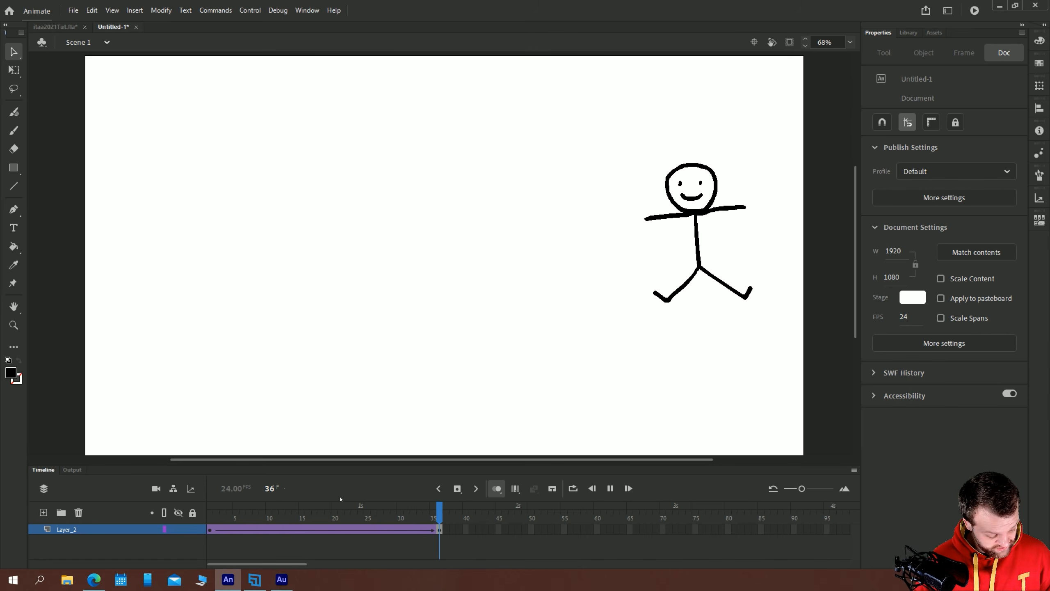
Apply the Quart Ease-In-Out preset to the classic tween on Layer_2
{"action": "left_click", "coordinate": [309, 529]}
{"action": "left_click", "coordinate": [911, 233]}
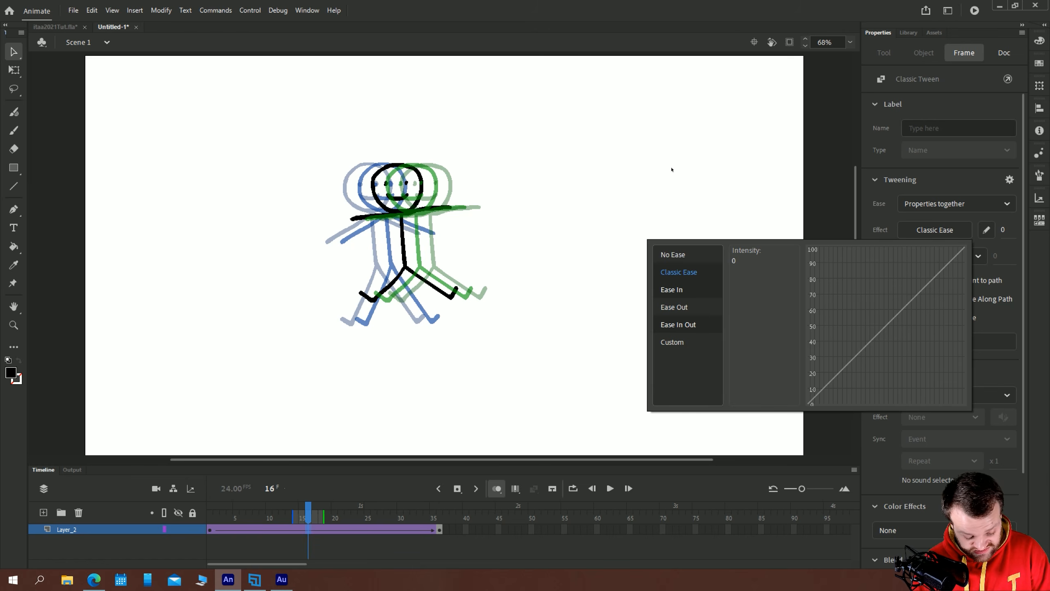
{"action": "left_click", "coordinate": [679, 324]}
{"action": "double_click", "coordinate": [744, 294]}
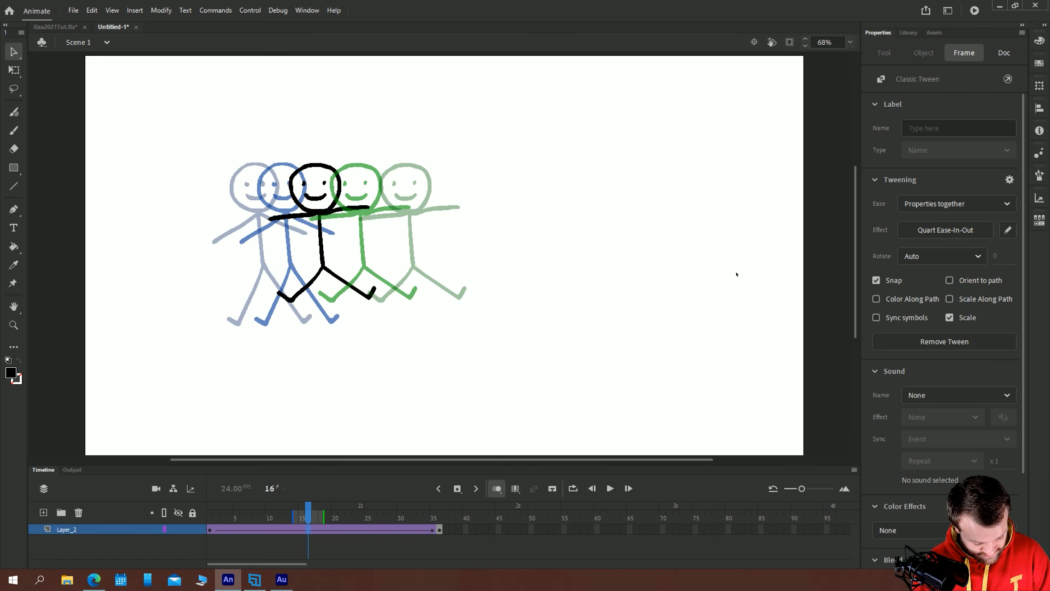
Play the eased classic tween from frame 1 and select the figure on frame 36 to inspect its properties
{"action": "left_click", "coordinate": [210, 521]}
{"action": "key", "text": "Return"}
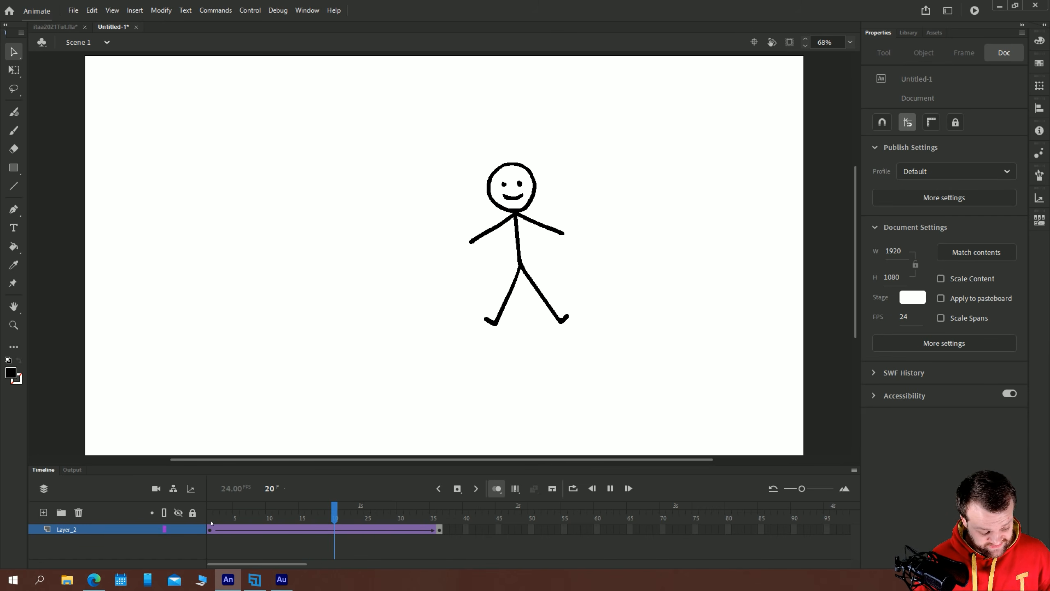
{"action": "key", "text": "Return"}
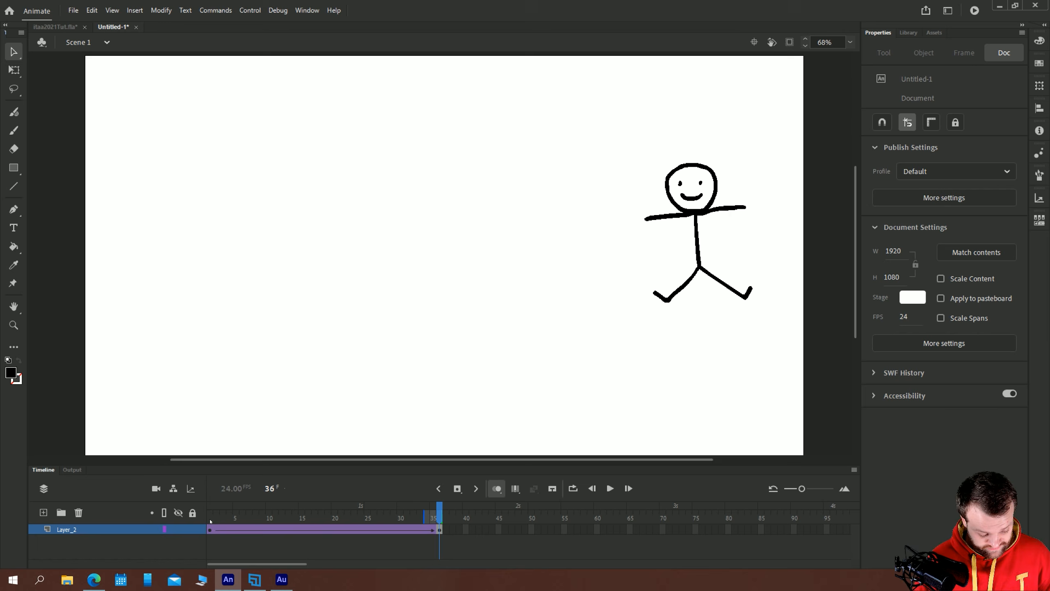
{"action": "left_click", "coordinate": [701, 216]}
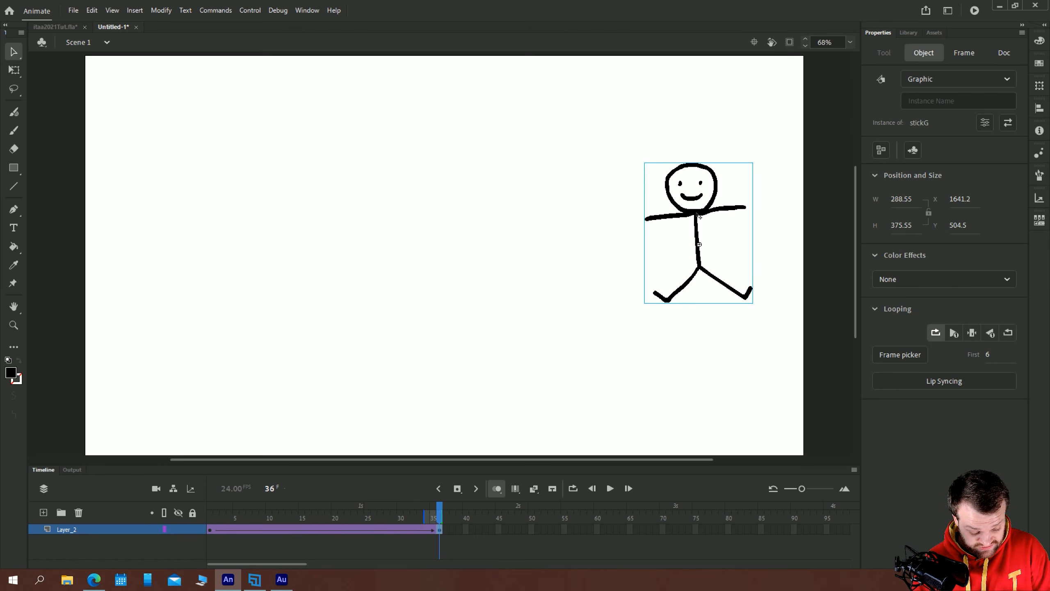
Reshape the classic tween's ease curve into a smooth custom S-curve, preview it, and save and apply it
{"action": "left_click", "coordinate": [283, 531]}
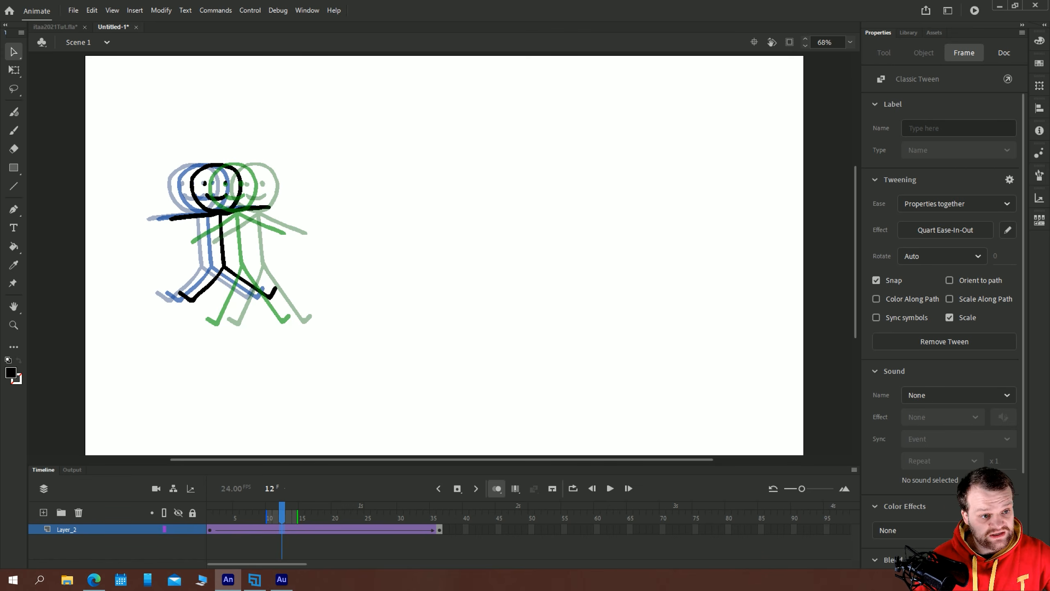
{"action": "left_click_drag", "start_coordinate": [746, 1], "coordinate": [738, 122]}
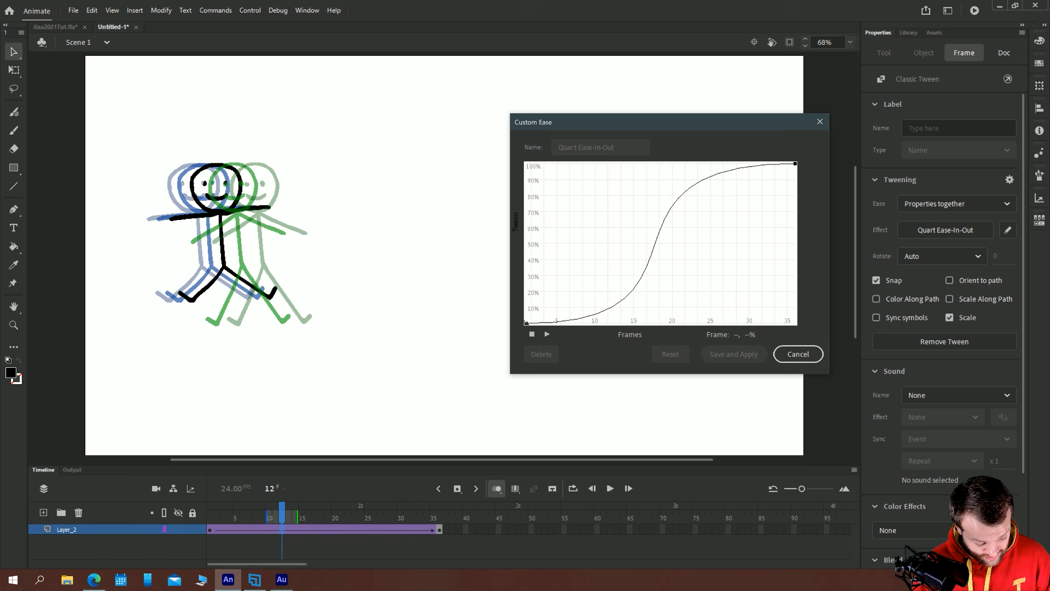
{"action": "left_click_drag", "start_coordinate": [734, 324], "coordinate": [658, 198]}
{"action": "left_click_drag", "start_coordinate": [574, 163], "coordinate": [586, 249]}
{"action": "left_click", "coordinate": [547, 335]}
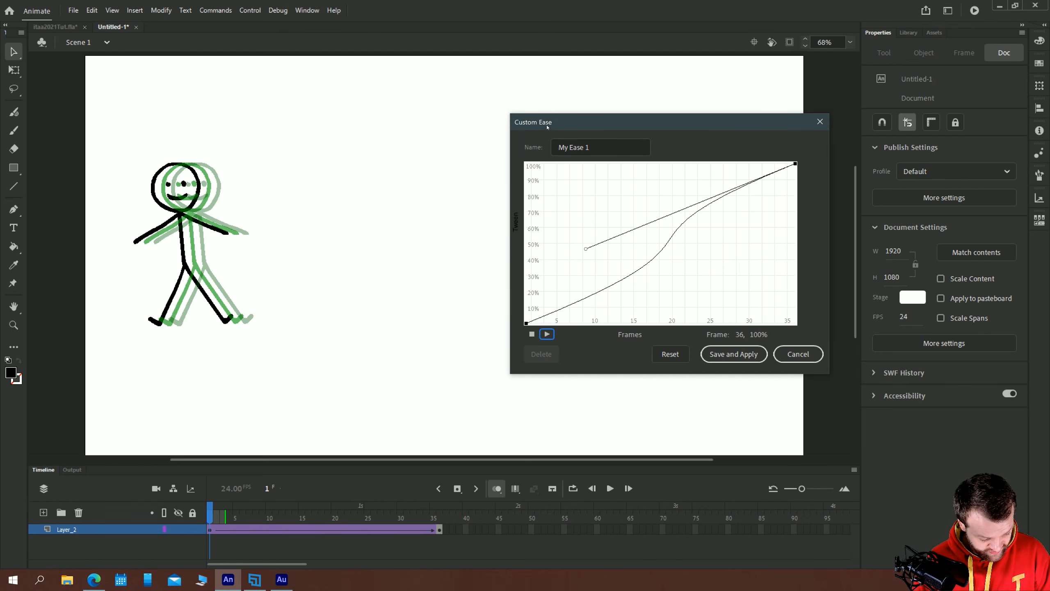
{"action": "left_click_drag", "start_coordinate": [576, 121], "coordinate": [763, 300]}
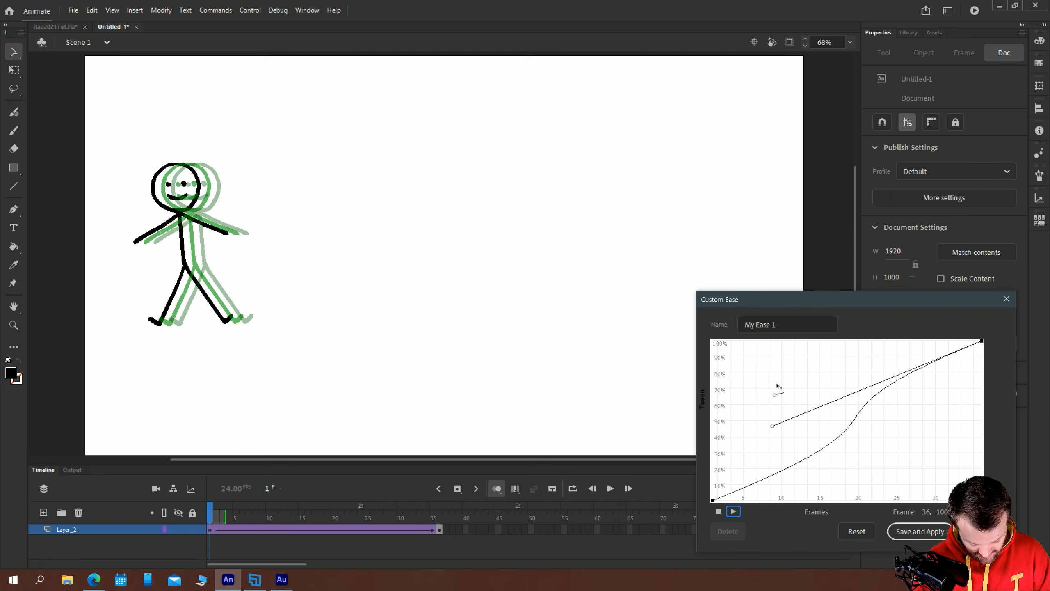
{"action": "left_click_drag", "start_coordinate": [778, 386], "coordinate": [885, 303]}
{"action": "left_click", "coordinate": [713, 500]}
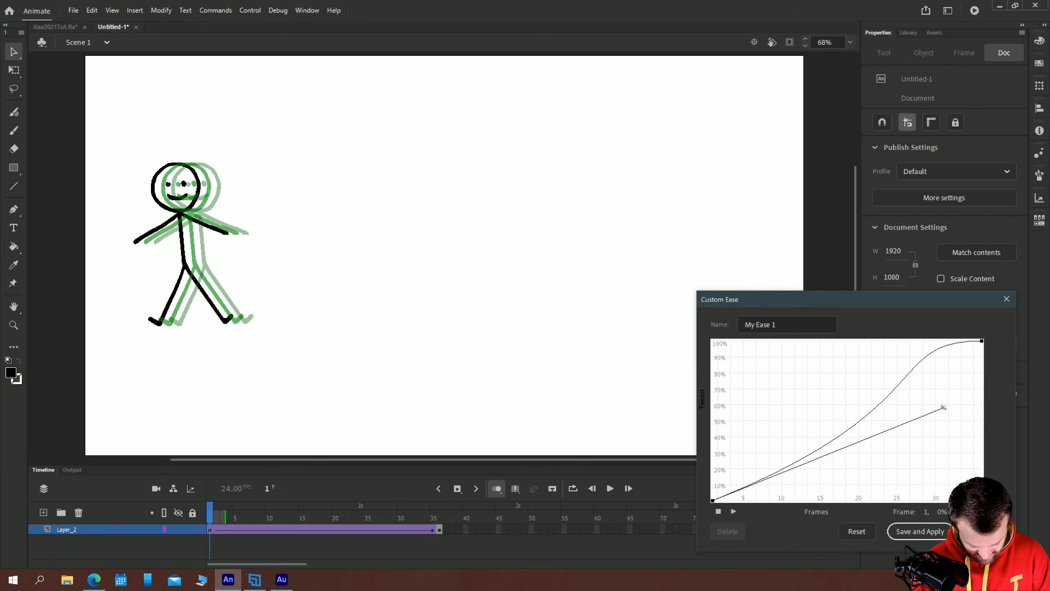
{"action": "left_click_drag", "start_coordinate": [942, 407], "coordinate": [939, 409]}
{"action": "left_click", "coordinate": [920, 531]}
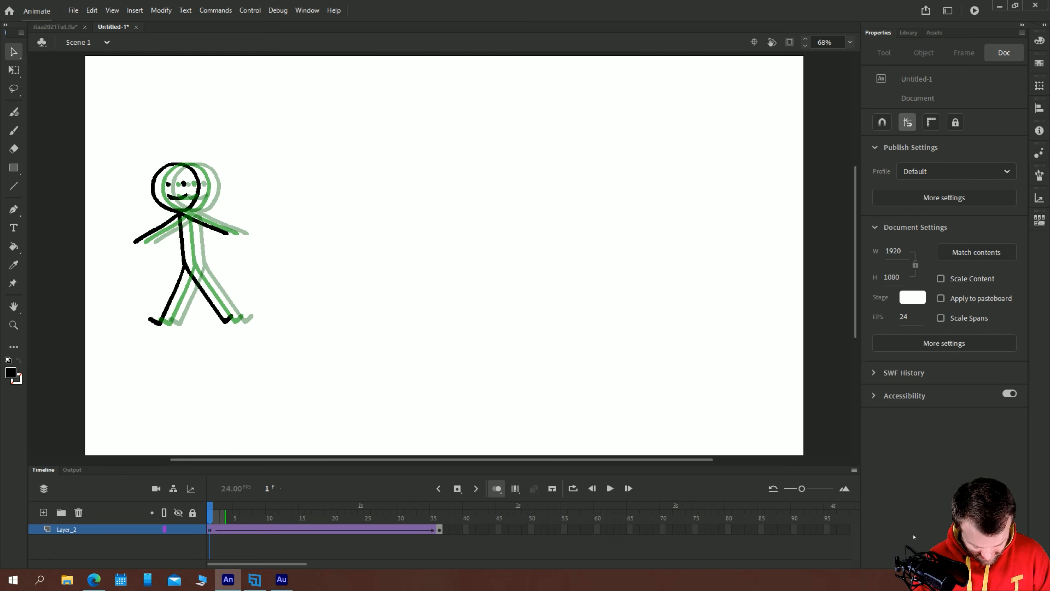
Examine the classic tween's custom ease presets and select My Ease 1
{"action": "left_click", "coordinate": [183, 214]}
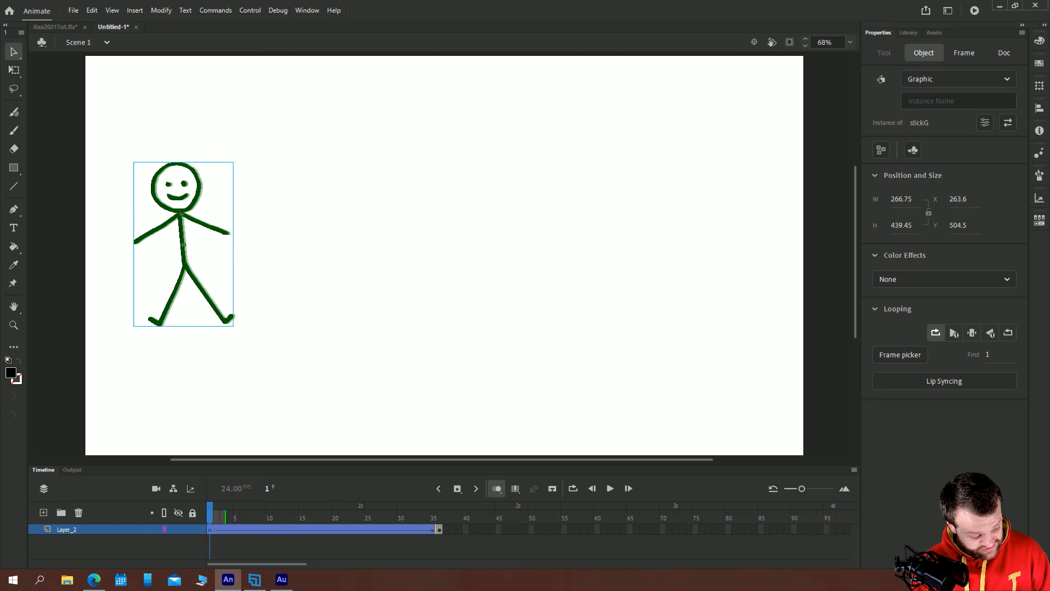
{"action": "left_click", "coordinate": [256, 532]}
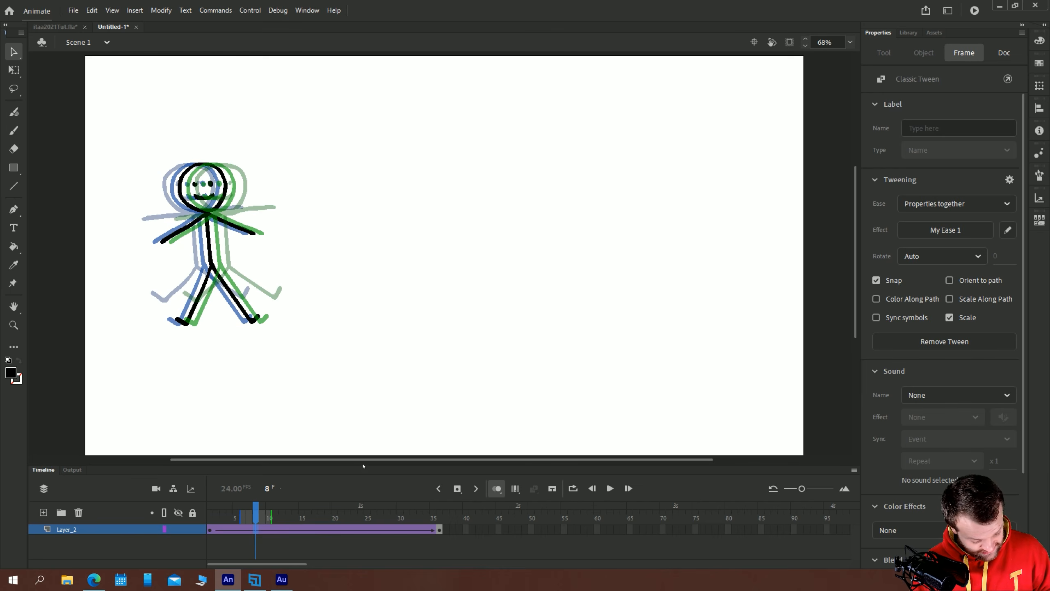
{"action": "left_click", "coordinate": [981, 235]}
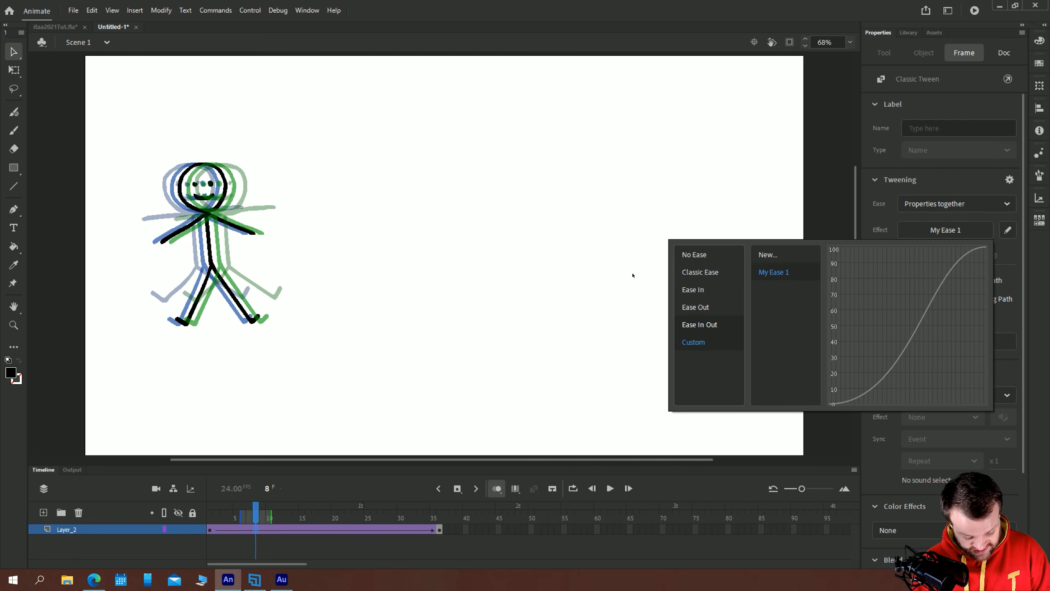
{"action": "left_click", "coordinate": [777, 274]}
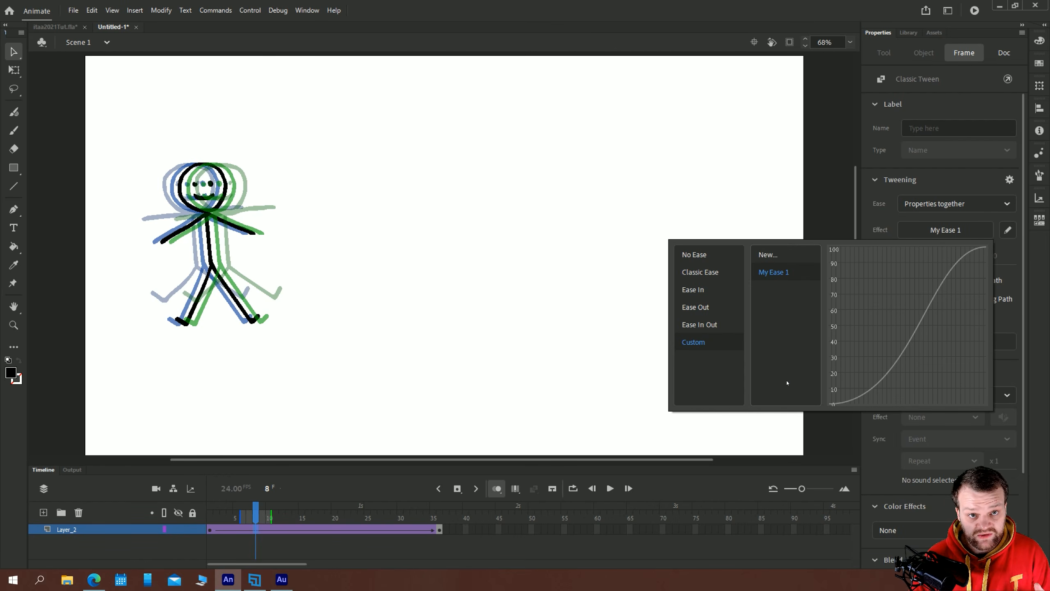
{"action": "left_click", "coordinate": [517, 371]}
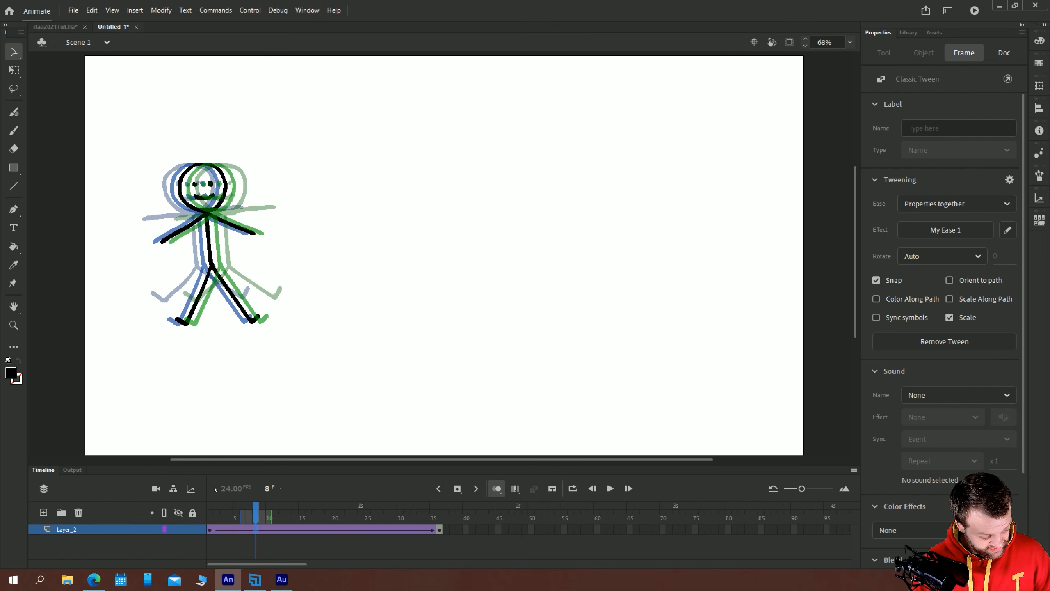
Play the classic tween with the custom ease from frame 1
{"action": "left_click", "coordinate": [215, 514]}
{"action": "key", "text": "Return"}
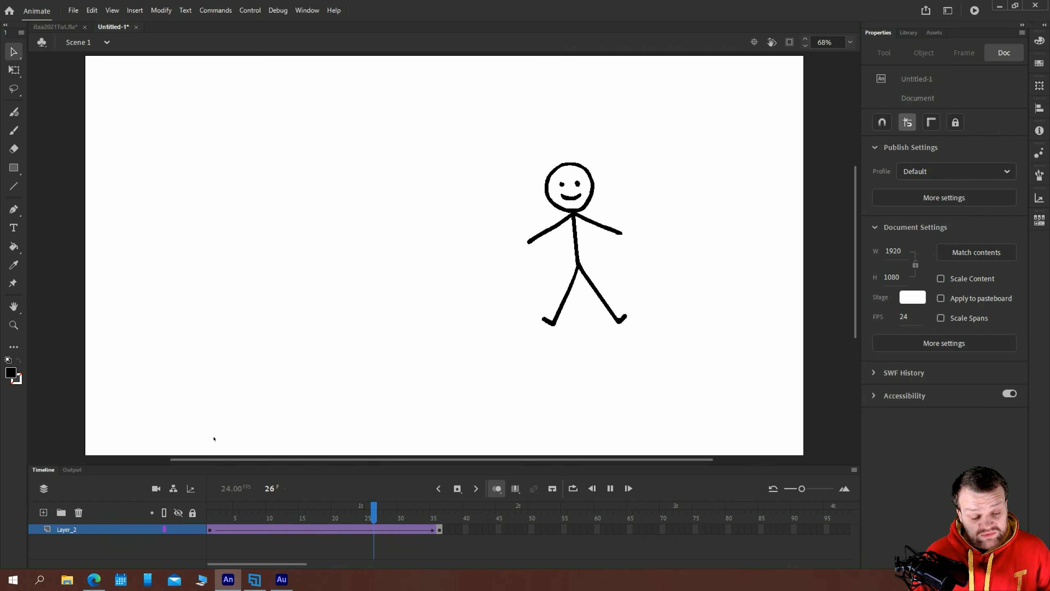
{"action": "key", "text": "Return"}
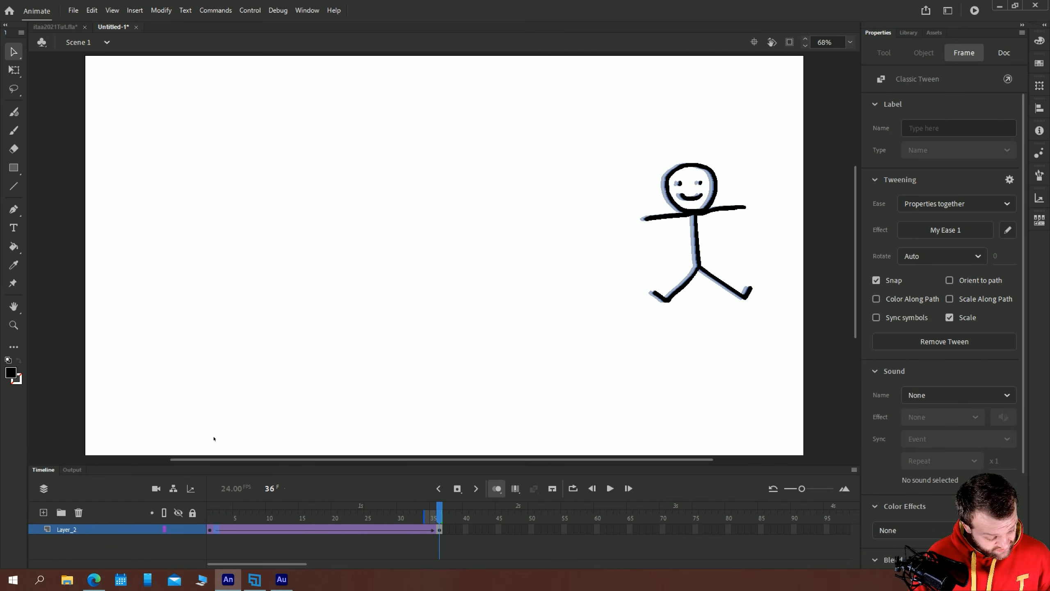
Set the classic tween on Layer_2 to rotate Clockwise and play it from frame 1
{"action": "left_click", "coordinate": [255, 531]}
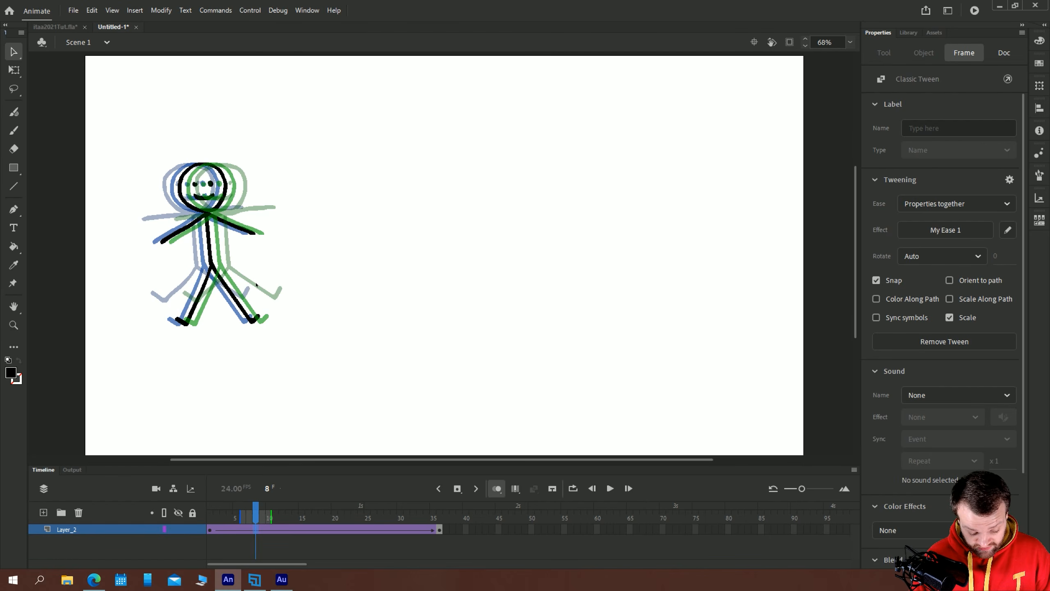
{"action": "left_click", "coordinate": [211, 530]}
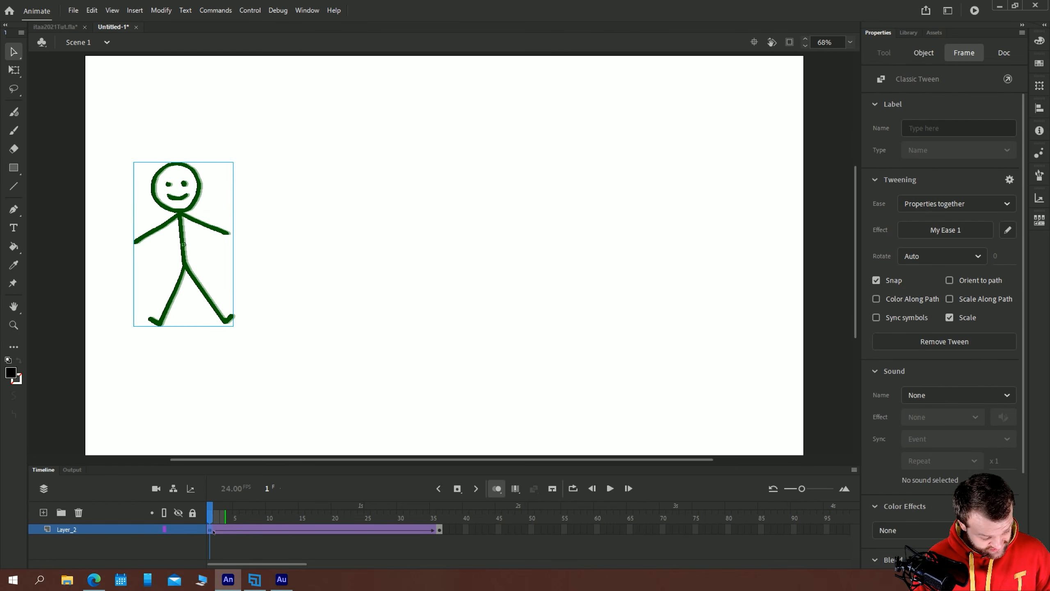
{"action": "left_click", "coordinate": [981, 256]}
{"action": "left_click", "coordinate": [920, 312]}
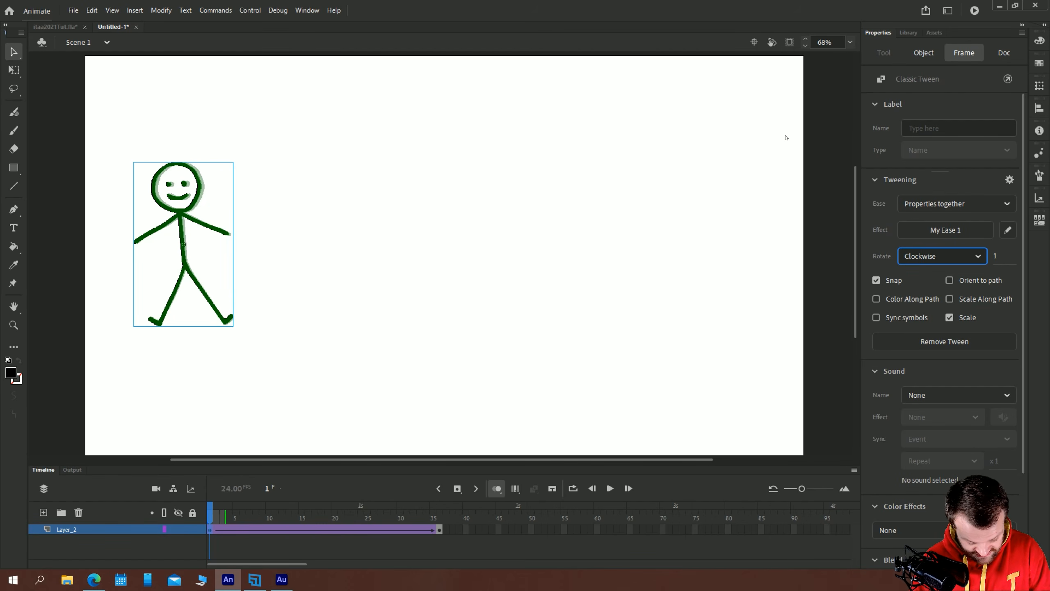
{"action": "key", "text": "Return"}
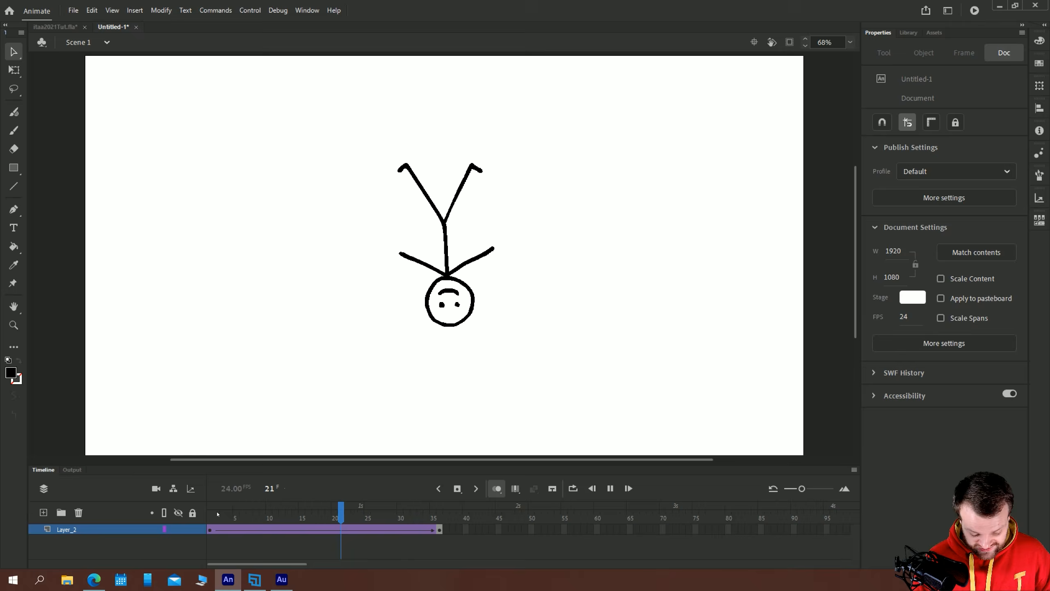
Try the Scale Along Path option on the classic tween and play it from frame 1
{"action": "left_click", "coordinate": [303, 529]}
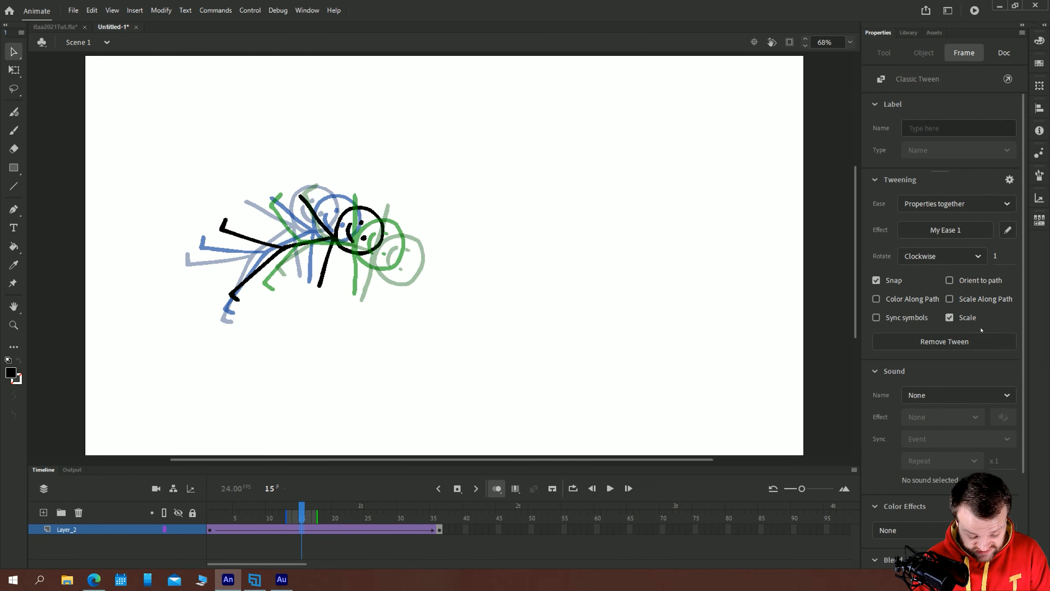
{"action": "left_click", "coordinate": [949, 298]}
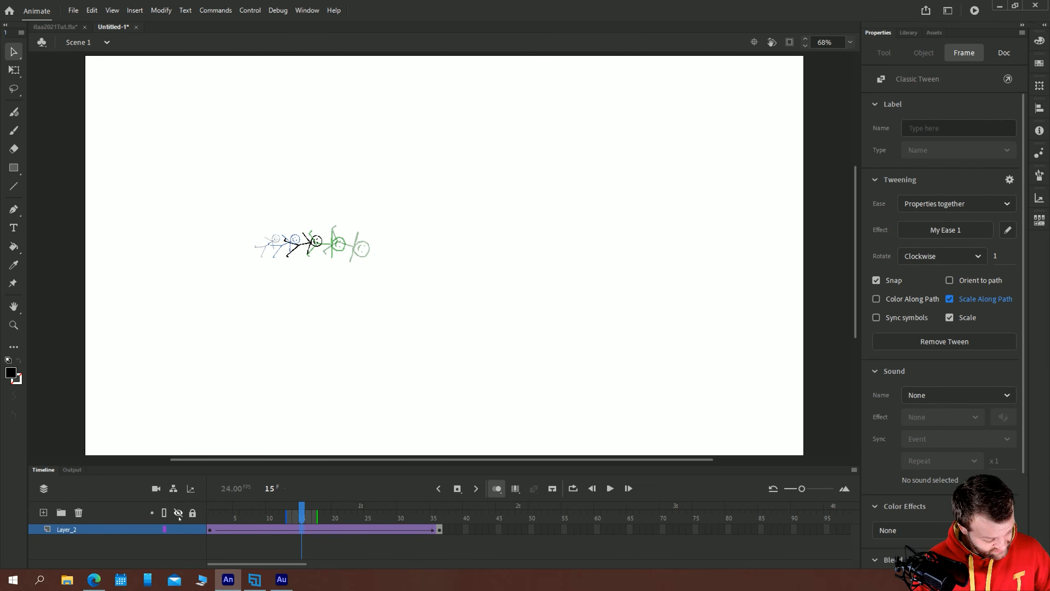
{"action": "left_click", "coordinate": [216, 531]}
{"action": "key", "text": "Return"}
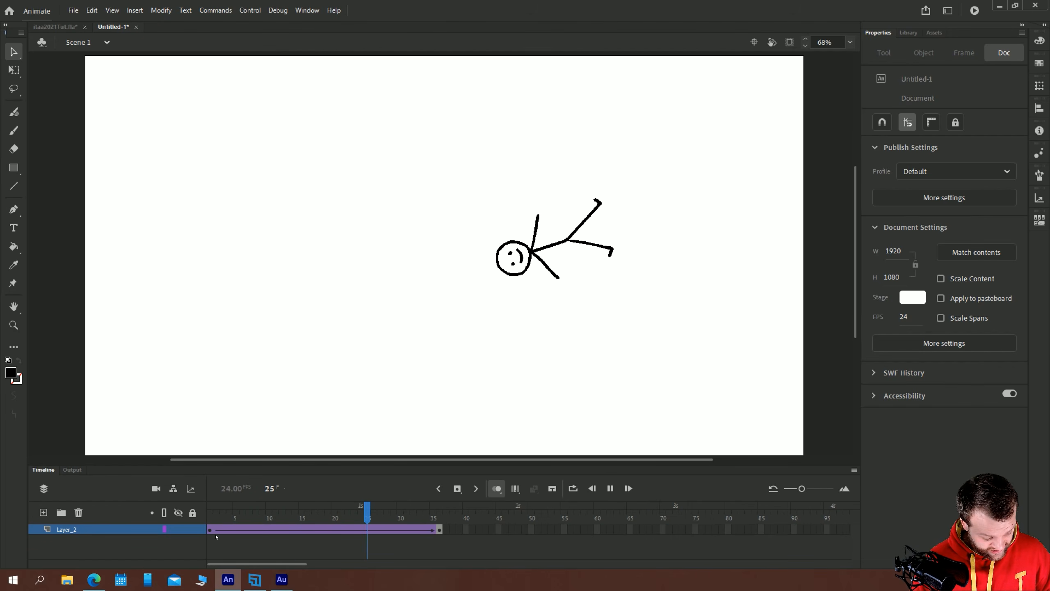
{"action": "left_click", "coordinate": [209, 526]}
{"action": "key", "text": "Return"}
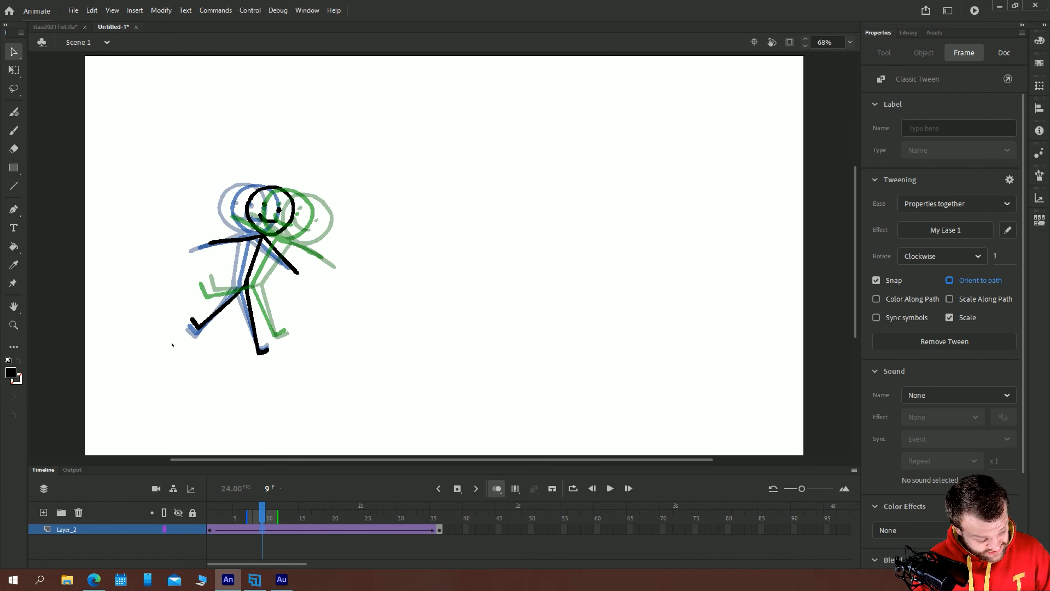
Add a new layer above Layer_2 and brush a long wavy path across the stage, starting at the figure
{"action": "left_click", "coordinate": [159, 376]}
{"action": "left_click", "coordinate": [43, 512]}
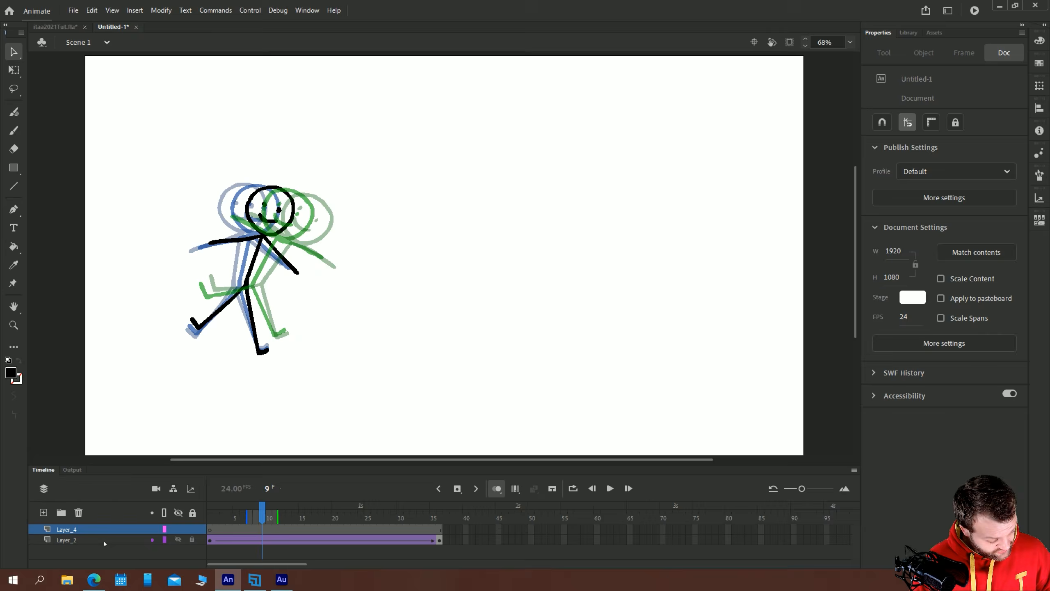
{"action": "left_click", "coordinate": [209, 529]}
{"action": "key", "text": "b"}
{"action": "mouse_move", "coordinate": [273, 212]}
{"action": "left_mouse_down"}
{"action": "mouse_move", "coordinate": [227, 259]}
{"action": "mouse_move", "coordinate": [630, 305]}
{"action": "mouse_move", "coordinate": [709, 255]}
{"action": "left_mouse_up"}
{"action": "key", "text": "v"}
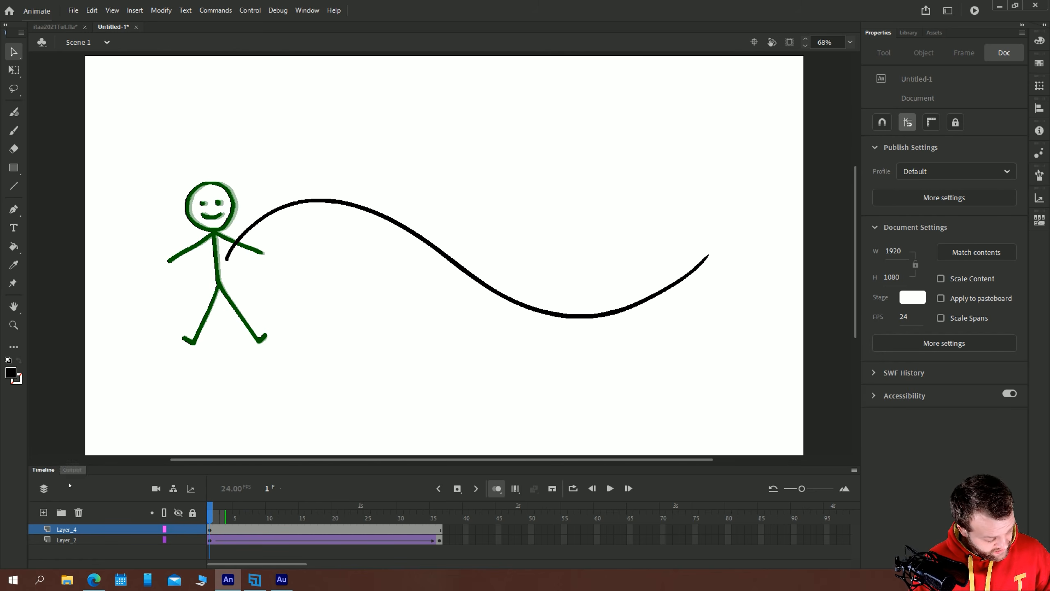
Turn Layer_4 into a guide layer and nest Layer_2 beneath it as the guided layer
{"action": "right_click", "coordinate": [75, 530]}
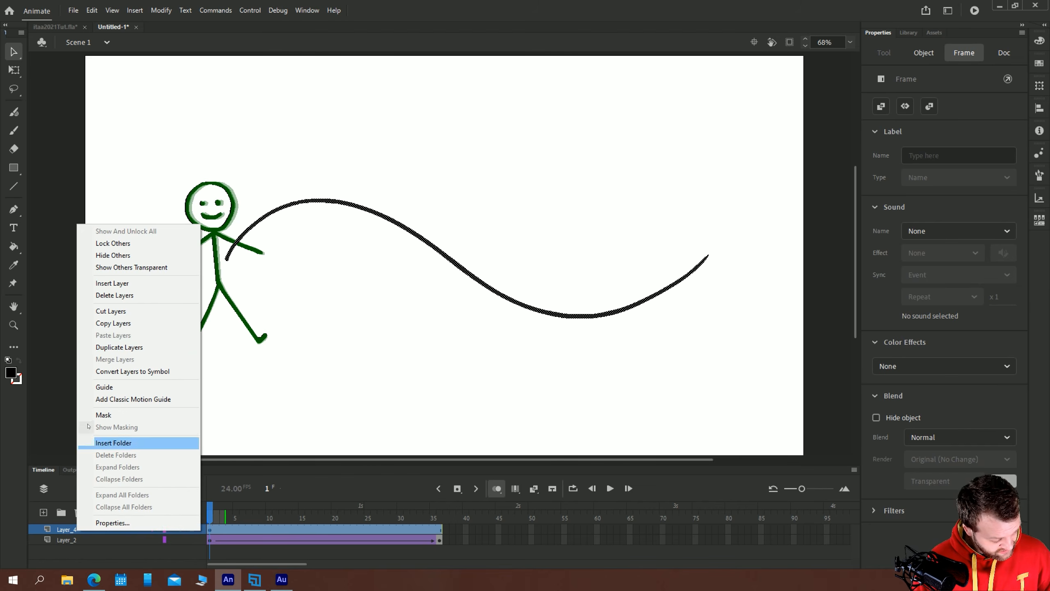
{"action": "left_click", "coordinate": [98, 389]}
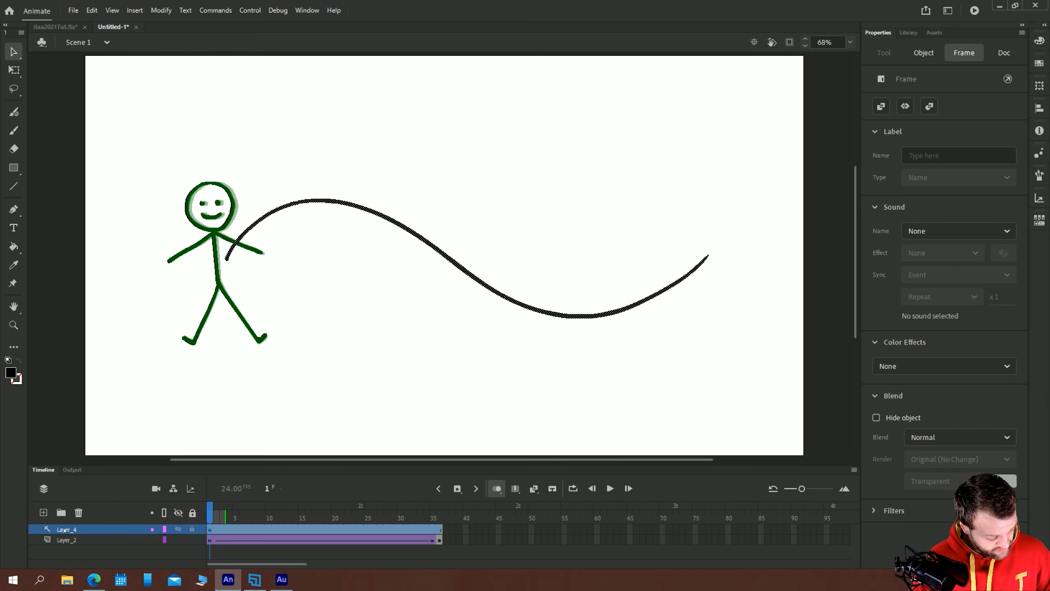
{"action": "left_click", "coordinate": [64, 543]}
{"action": "left_click_drag", "start_coordinate": [63, 543], "coordinate": [62, 531]}
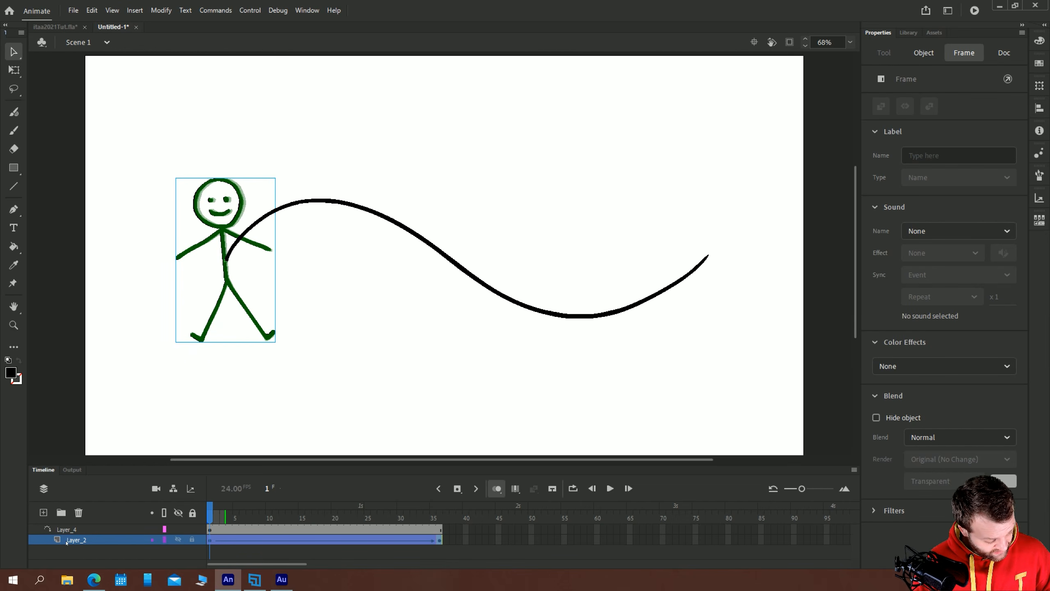
Place the figure on frame 36 of Layer_2 so its centre sits on the right end of the guide path
{"action": "left_click", "coordinate": [215, 556]}
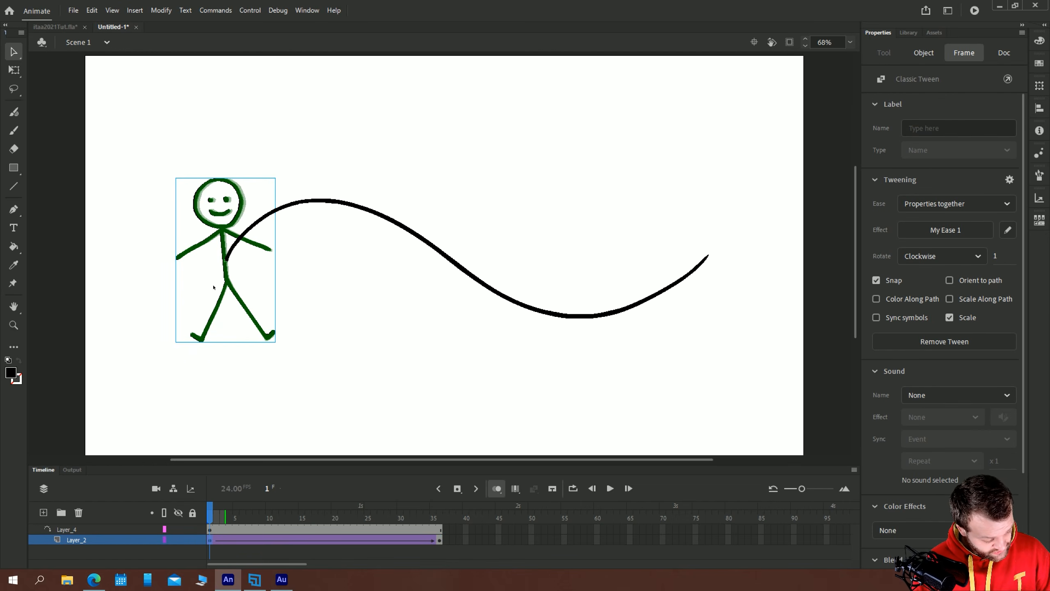
{"action": "left_click", "coordinate": [439, 542]}
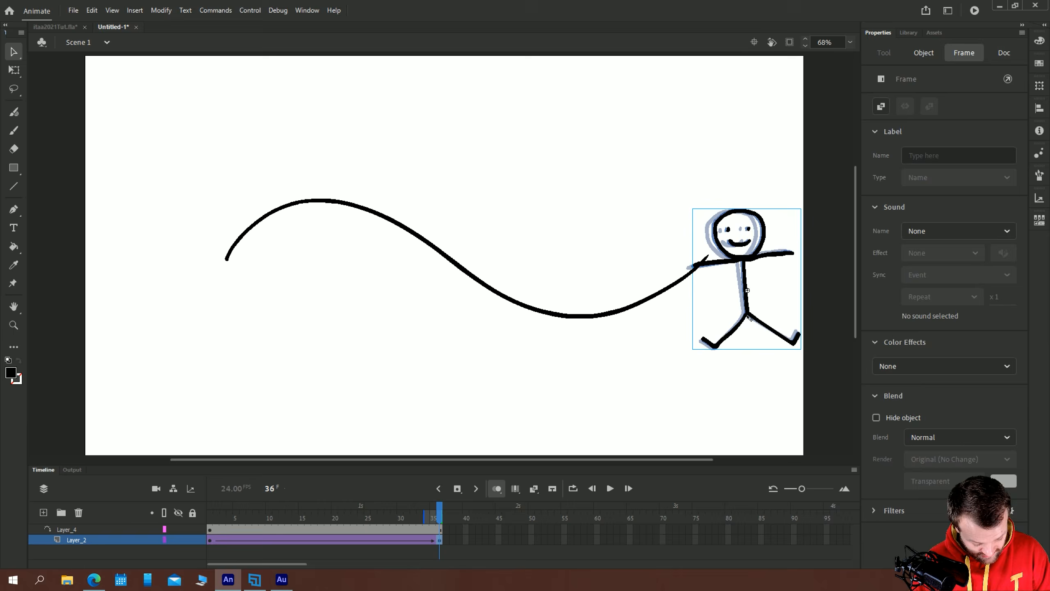
{"action": "left_click_drag", "start_coordinate": [751, 318], "coordinate": [712, 286]}
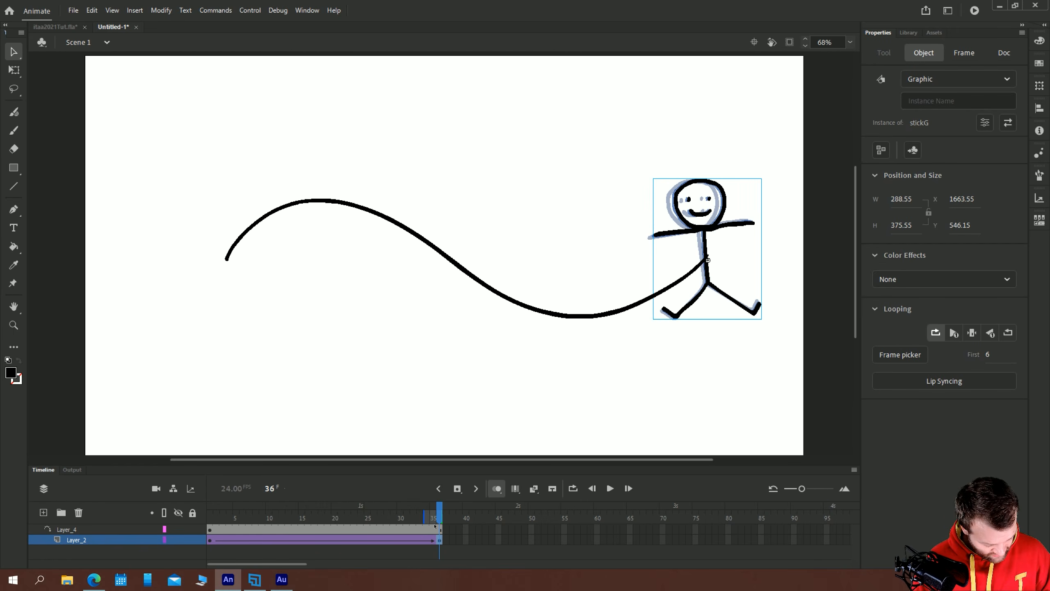
{"action": "mouse_move", "coordinate": [438, 517]}
{"action": "left_mouse_down"}
{"action": "mouse_move", "coordinate": [394, 517]}
{"action": "mouse_move", "coordinate": [440, 517]}
{"action": "left_mouse_up"}
{"action": "left_click", "coordinate": [440, 538]}
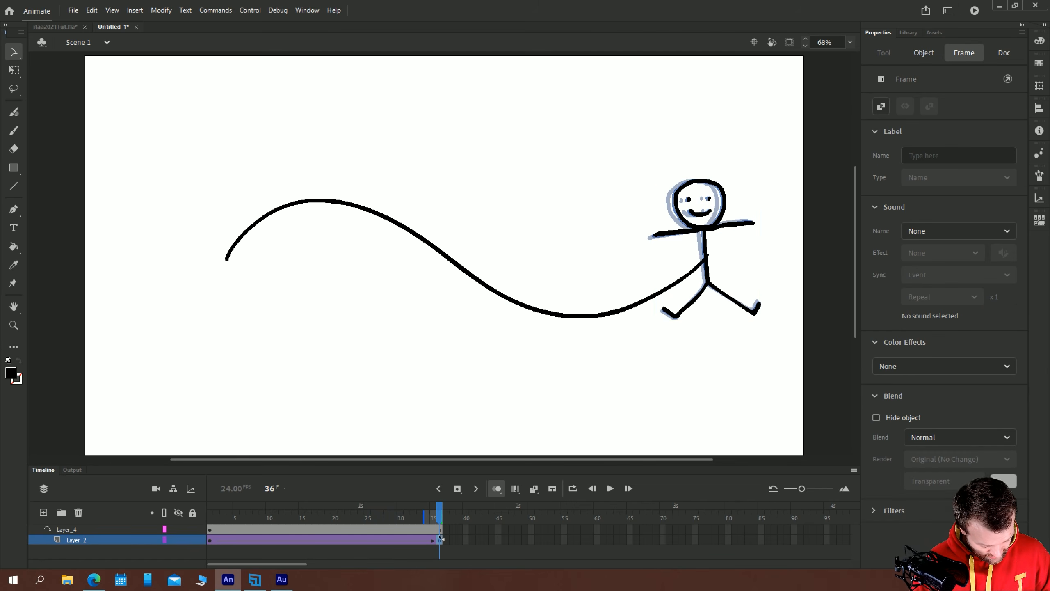
{"action": "mouse_move", "coordinate": [676, 206]}
{"action": "left_mouse_down"}
{"action": "mouse_move", "coordinate": [676, 195]}
{"action": "mouse_move", "coordinate": [681, 208]}
{"action": "left_mouse_up"}
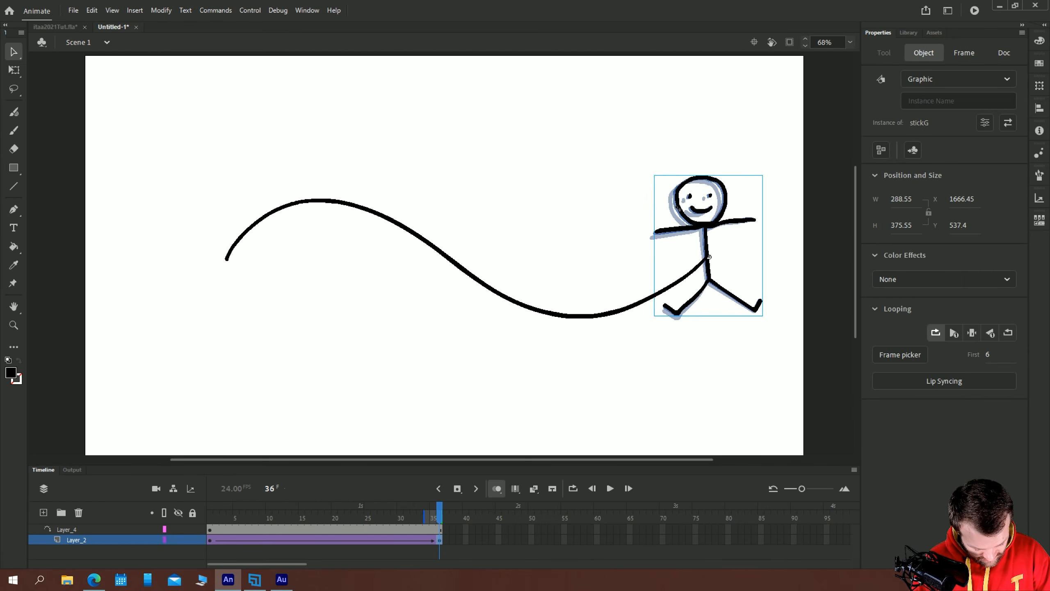
{"action": "key", "text": "Right"}
{"action": "key", "text": "Right"}
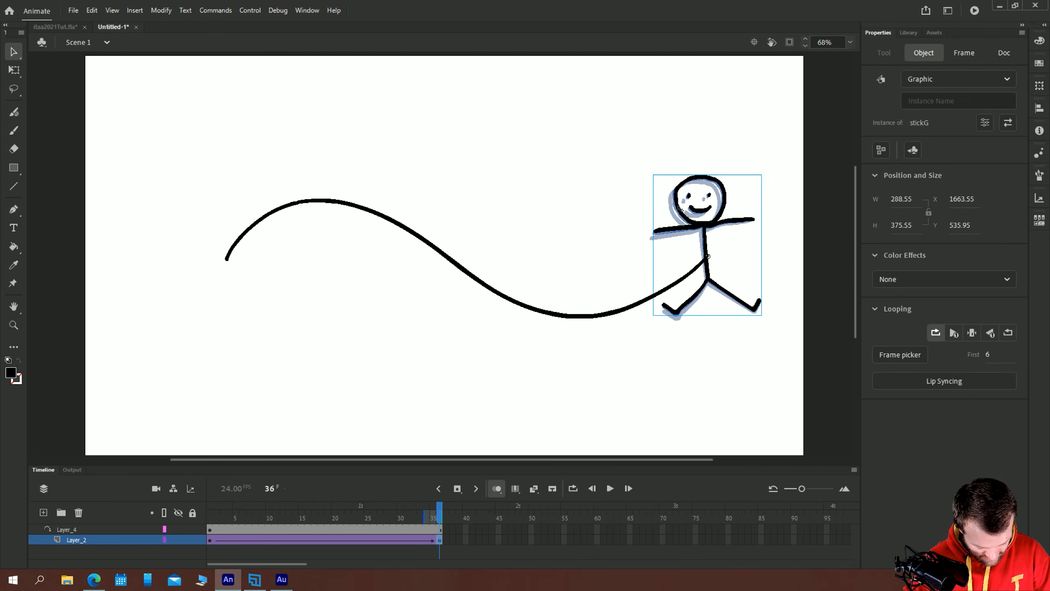
{"action": "key", "text": "Down"}
{"action": "key", "text": "Up"}
Play the guided tween from frame 1, hide the guide layer Layer_4, and play it again
{"action": "left_click_drag", "start_coordinate": [436, 515], "coordinate": [207, 514]}
{"action": "key", "text": "Return"}
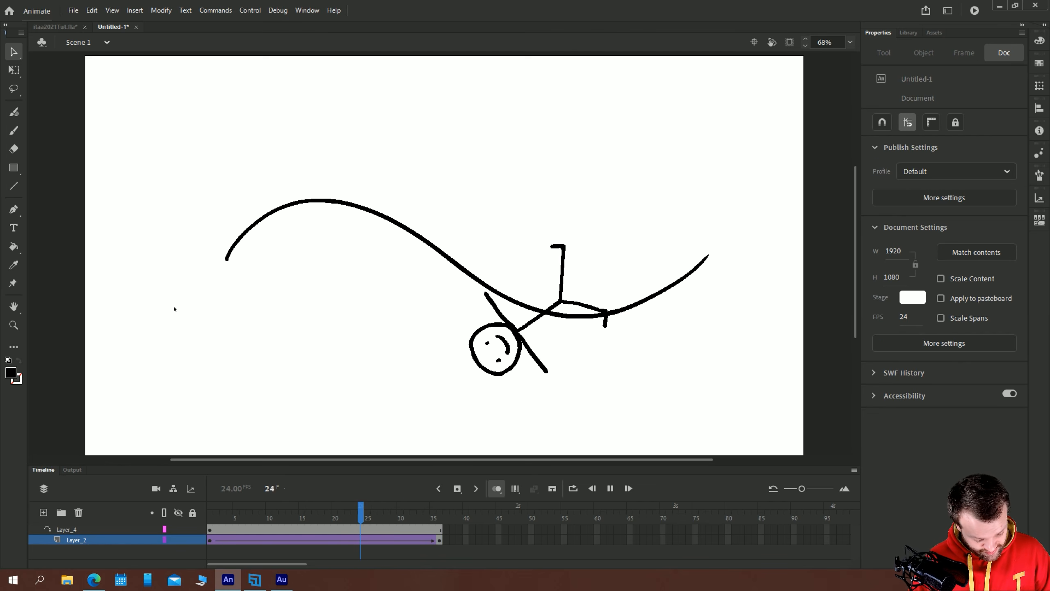
{"action": "left_click", "coordinate": [178, 530]}
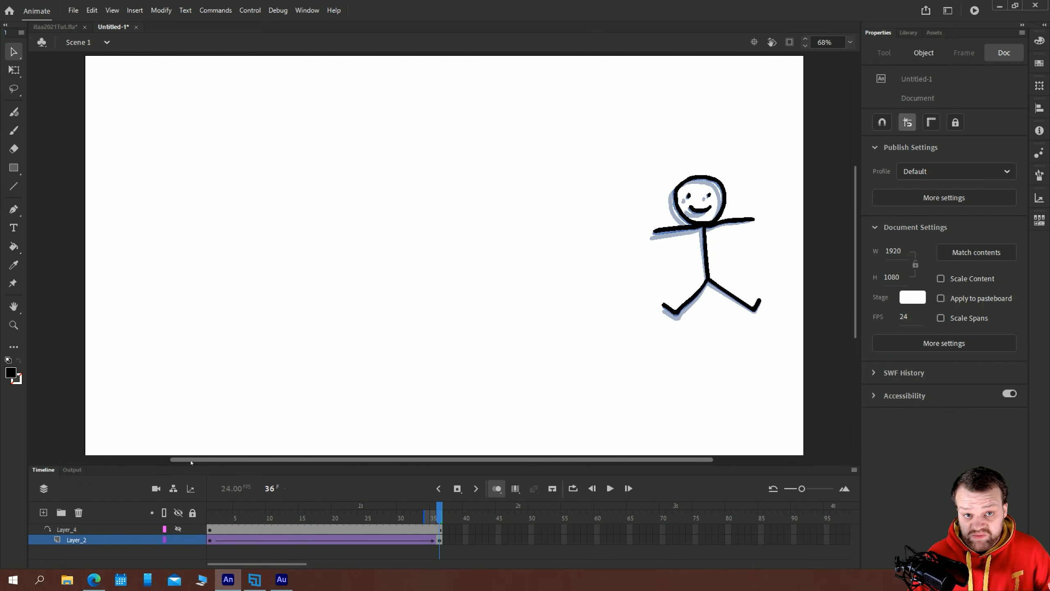
{"action": "key", "text": "Return"}
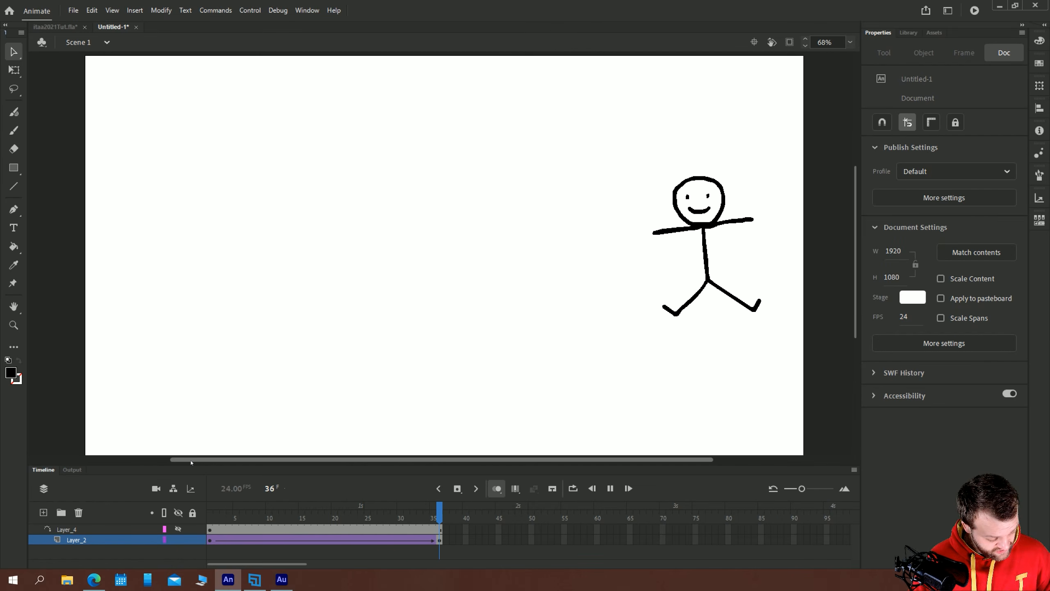
Stop playback at frame 18 and check the guided figure's onion-skinned poses and Layer_2's classic tween settings
{"action": "left_click", "coordinate": [322, 512]}
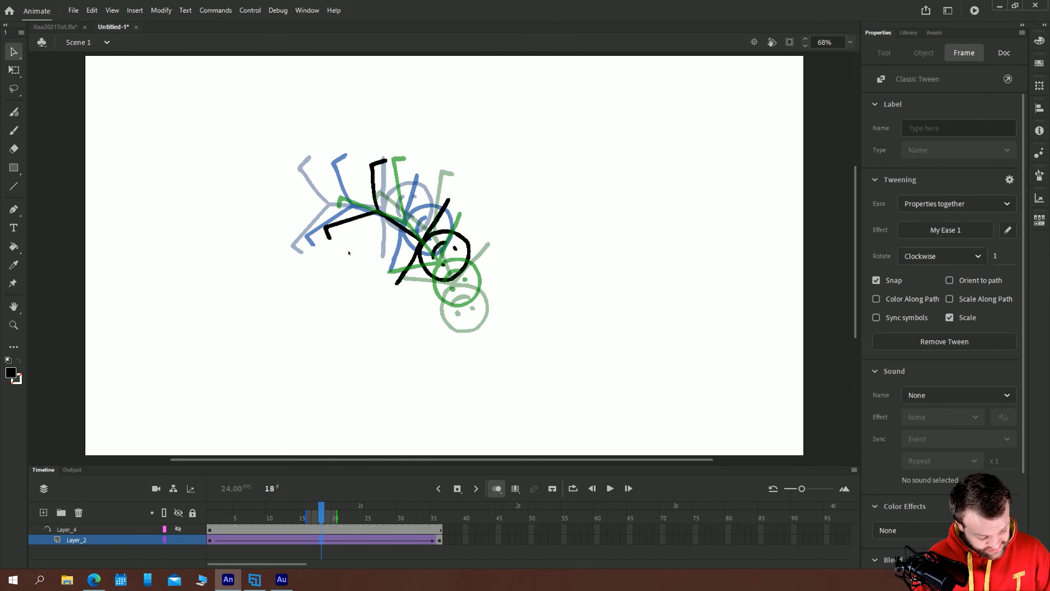
{"action": "left_click", "coordinate": [355, 237]}
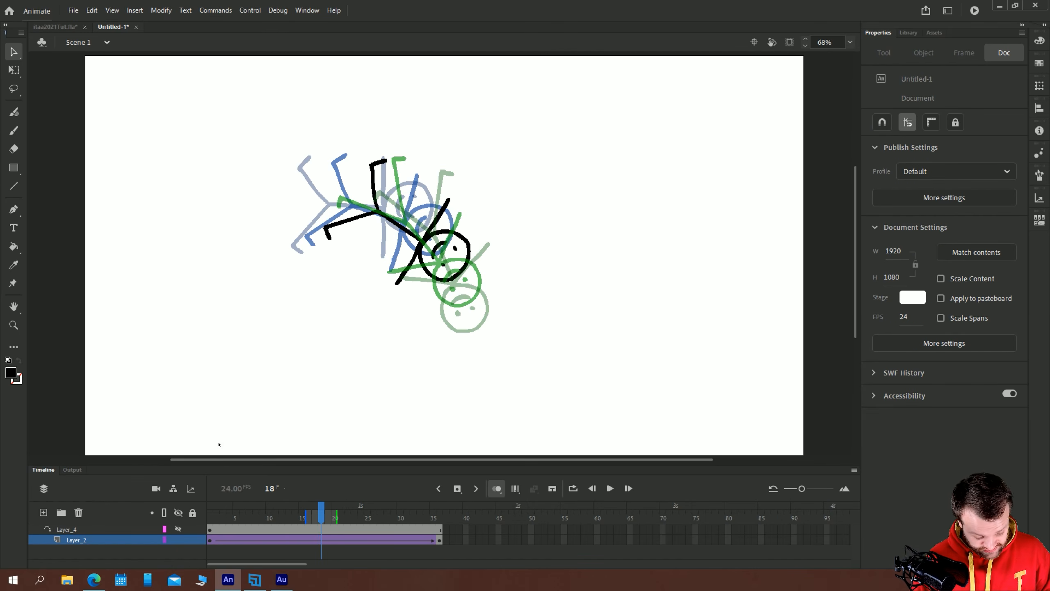
{"action": "left_click", "coordinate": [321, 540]}
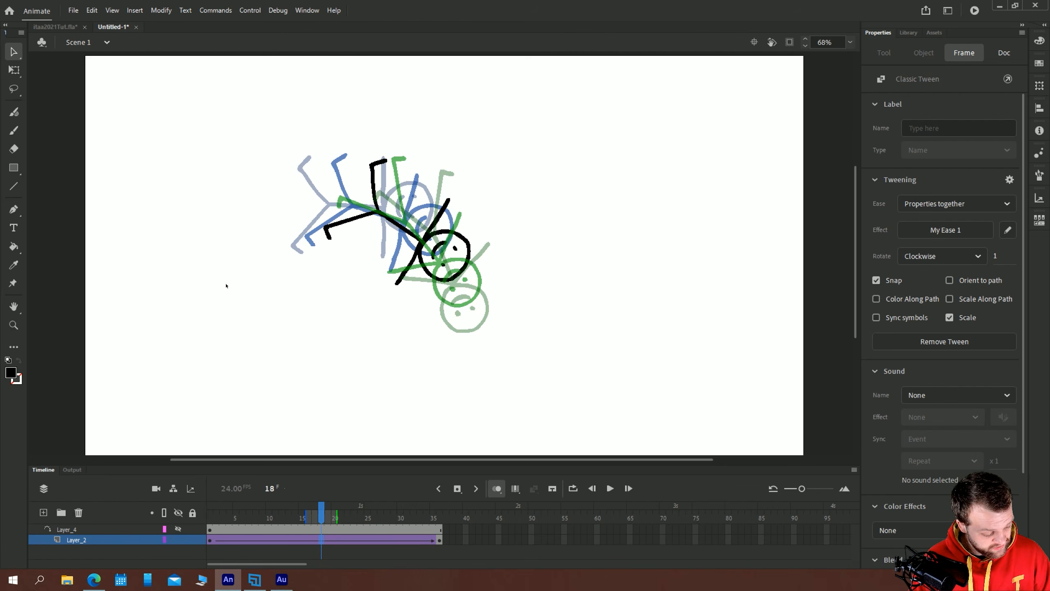
{"action": "left_click", "coordinate": [113, 273]}
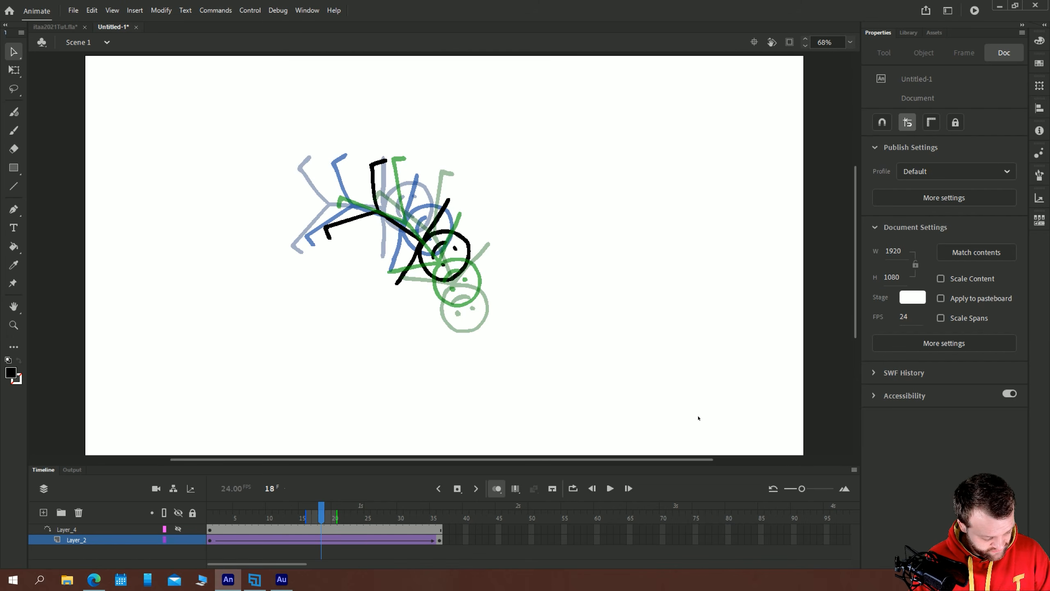
Remove all the frames of the guide layer Layer_4 and the tweened Layer_2 to clear the timeline
{"action": "left_click_drag", "start_coordinate": [453, 541], "coordinate": [210, 530]}
{"action": "right_click", "coordinate": [250, 537]}
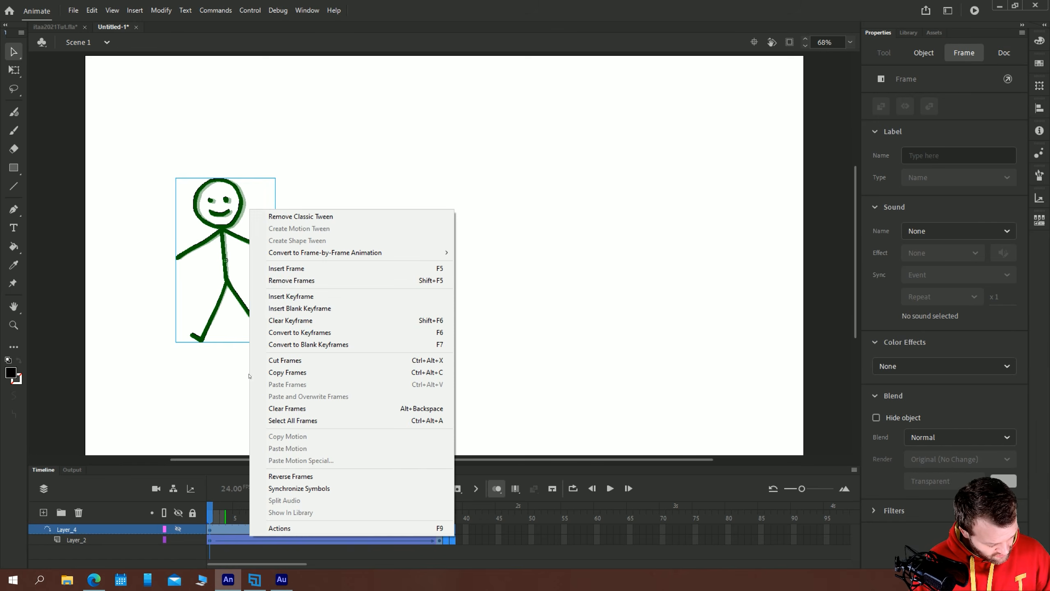
{"action": "left_click", "coordinate": [274, 282]}
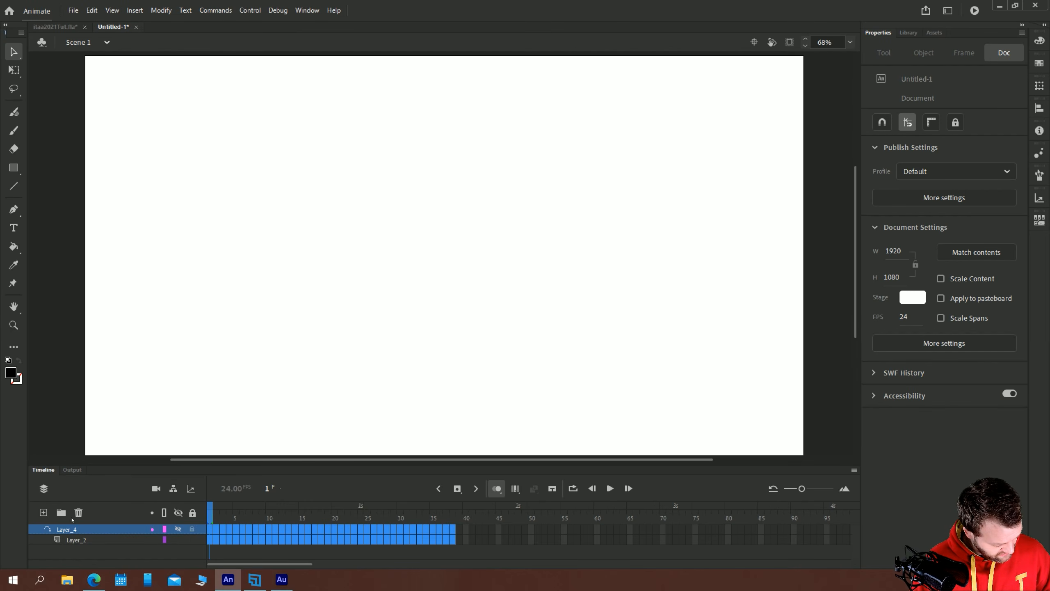
Delete Layer_4 and extend the frame span of Layer_2 to frame 55
{"action": "left_click", "coordinate": [78, 513]}
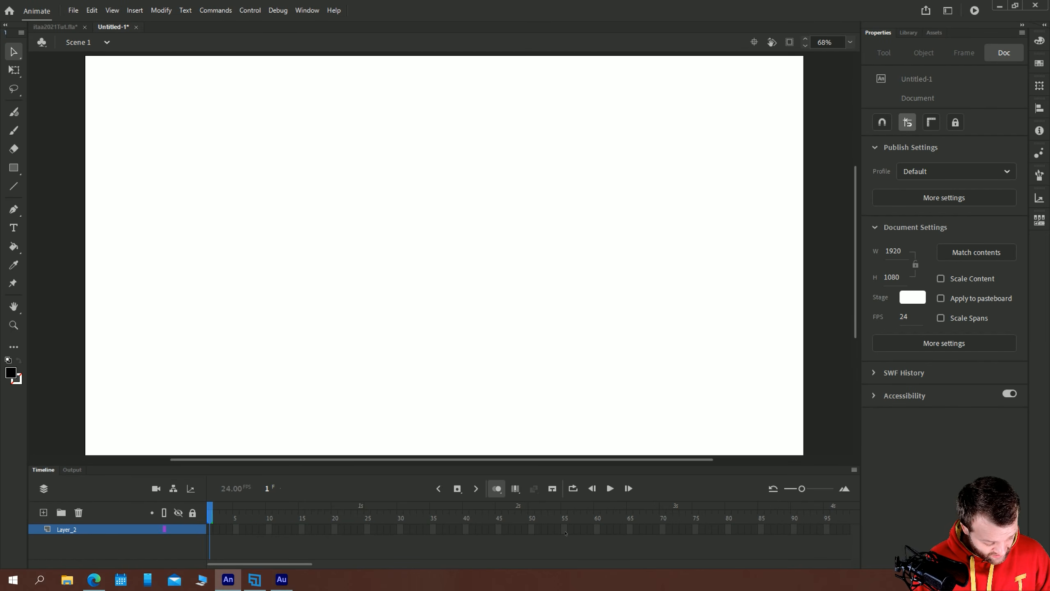
{"action": "left_click_drag", "start_coordinate": [566, 533], "coordinate": [210, 531]}
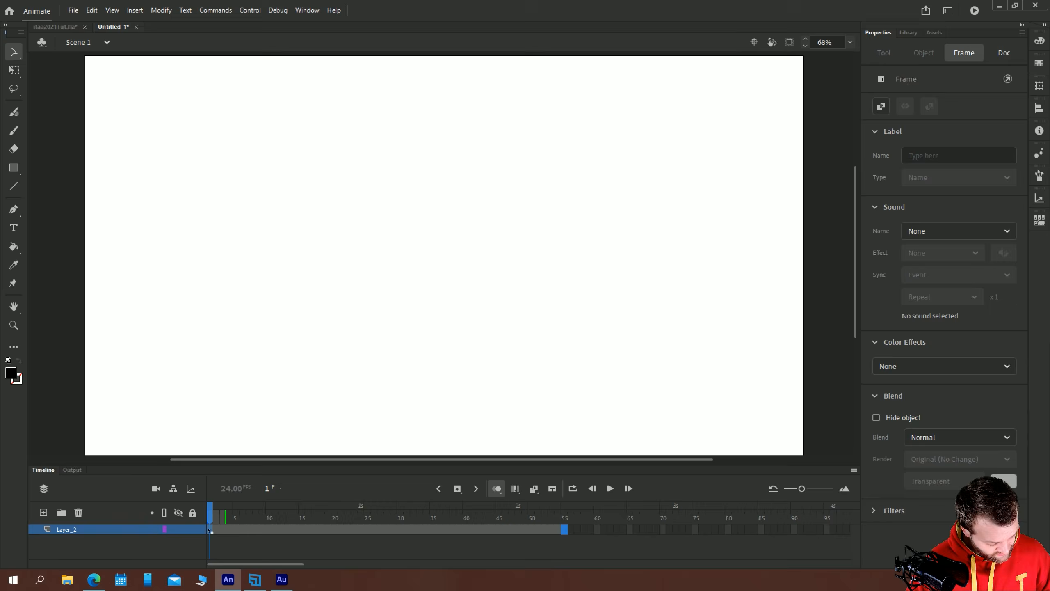
Place an instance of the stickG symbol near the stage centre on Layer_2, play it, and return to frame 1
{"action": "left_click", "coordinate": [908, 33]}
{"action": "left_click_drag", "start_coordinate": [910, 185], "coordinate": [446, 243]}
{"action": "key", "text": "Return"}
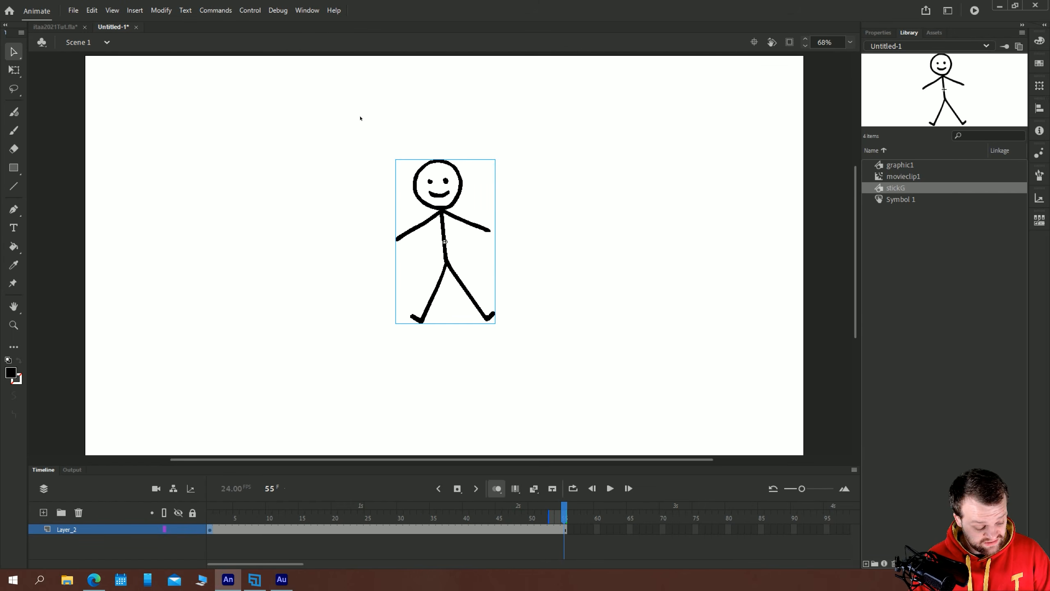
{"action": "left_click_drag", "start_coordinate": [441, 212], "coordinate": [449, 214]}
{"action": "left_click", "coordinate": [212, 529]}
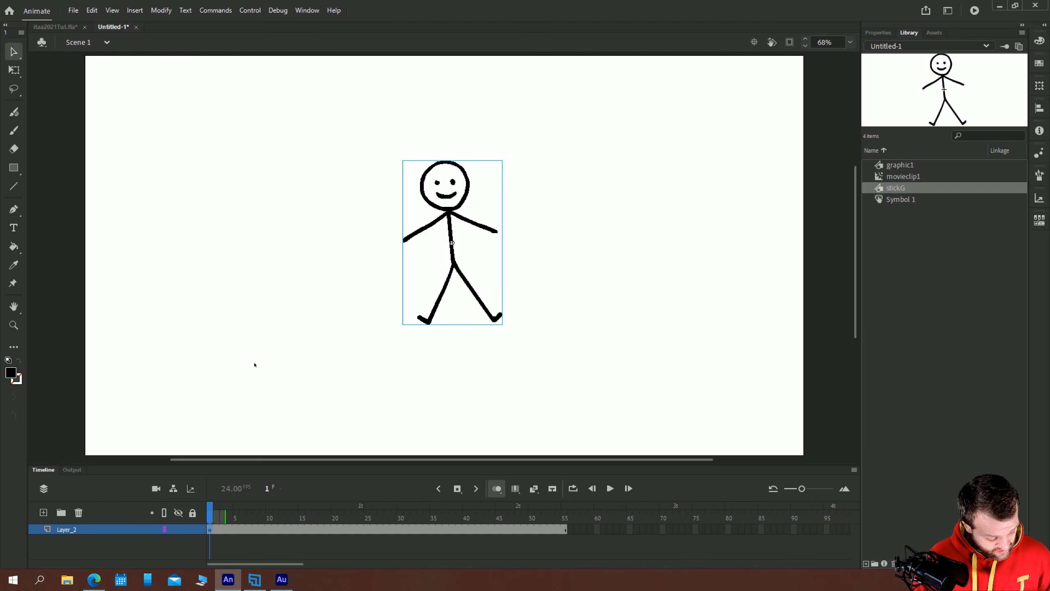
Create a motion tween on Layer_2's frame span and enlarge the timeline area
{"action": "right_click", "coordinate": [256, 531]}
{"action": "left_click", "coordinate": [298, 219]}
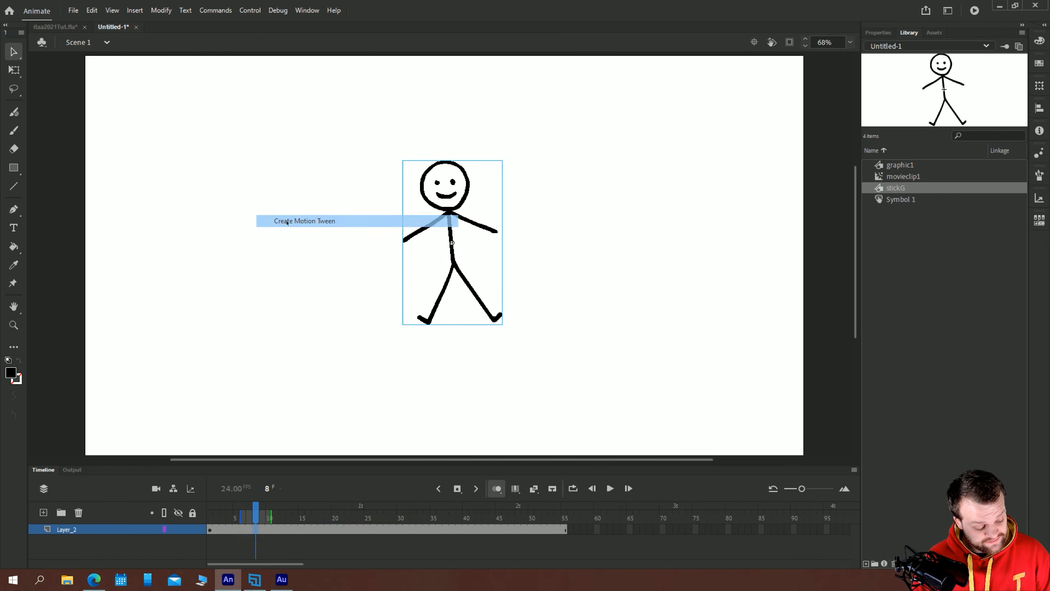
{"action": "left_click_drag", "start_coordinate": [197, 460], "coordinate": [202, 336]}
{"action": "left_click", "coordinate": [850, 42]}
{"action": "left_click", "coordinate": [867, 55]}
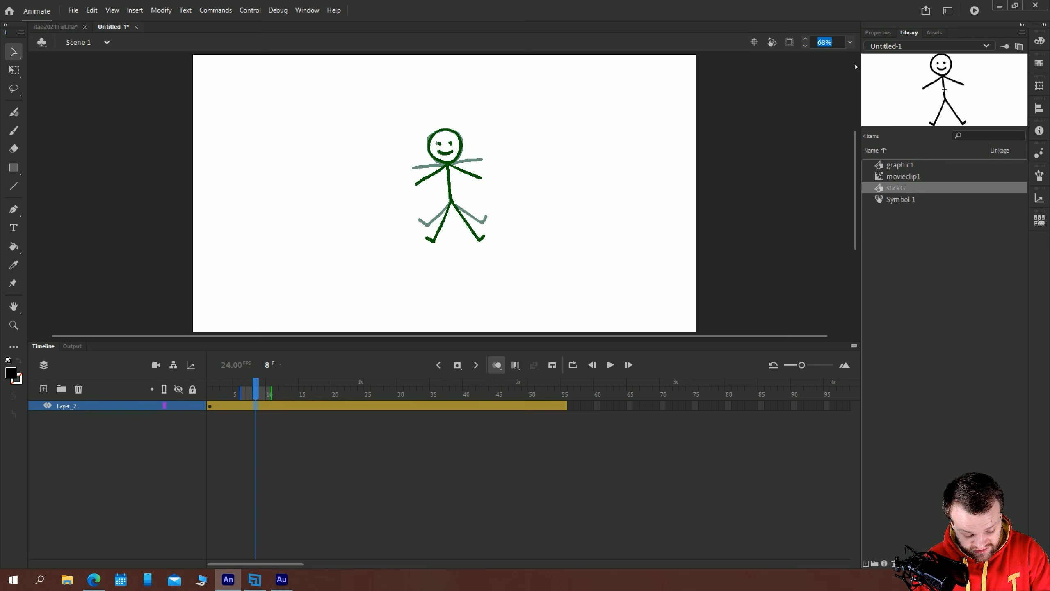
At frame 10, move the stick figure to the left part of the stage and scale it down to about 80%
{"action": "key", "text": "shift+comma"}
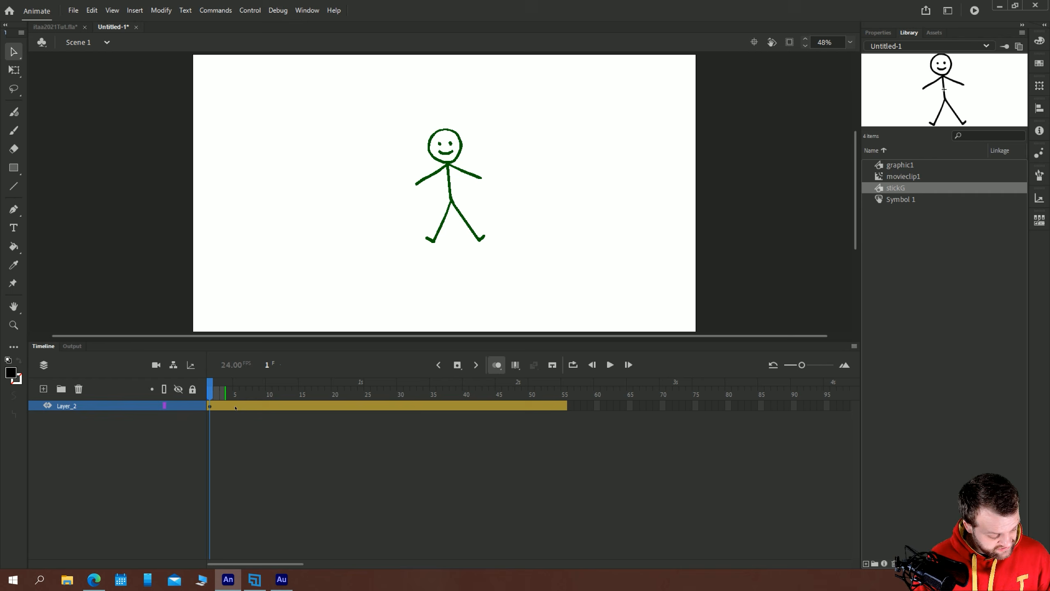
{"action": "left_click_drag", "start_coordinate": [248, 392], "coordinate": [209, 391]}
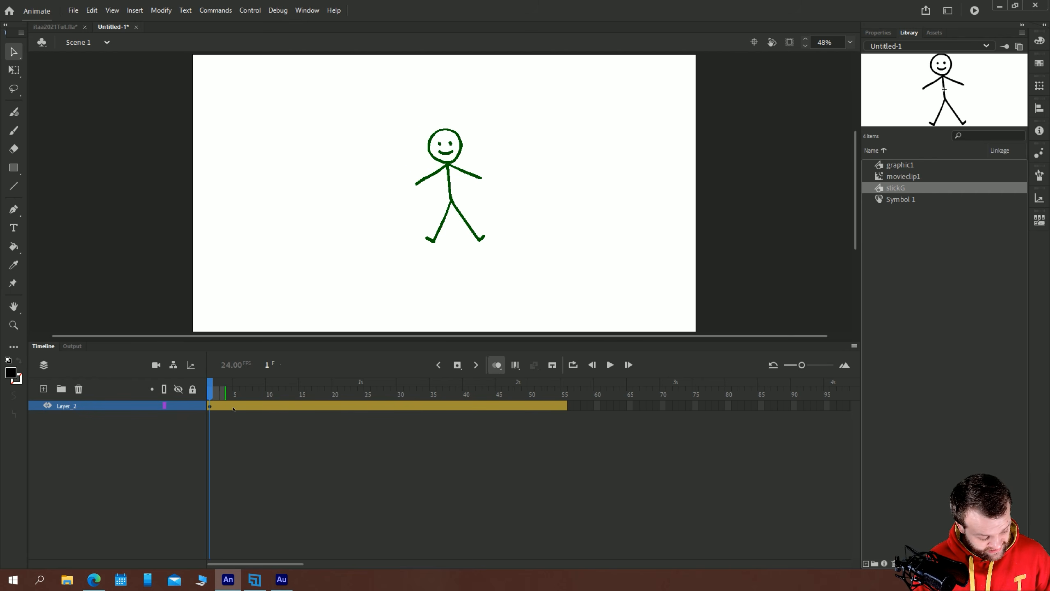
{"action": "left_click", "coordinate": [270, 407]}
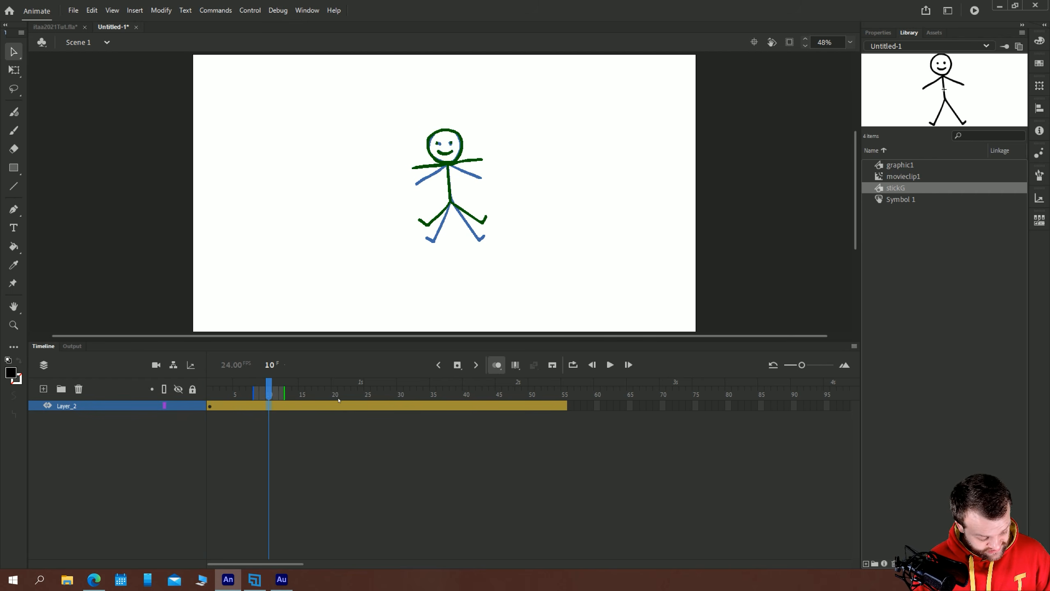
{"action": "left_click_drag", "start_coordinate": [446, 163], "coordinate": [282, 188]}
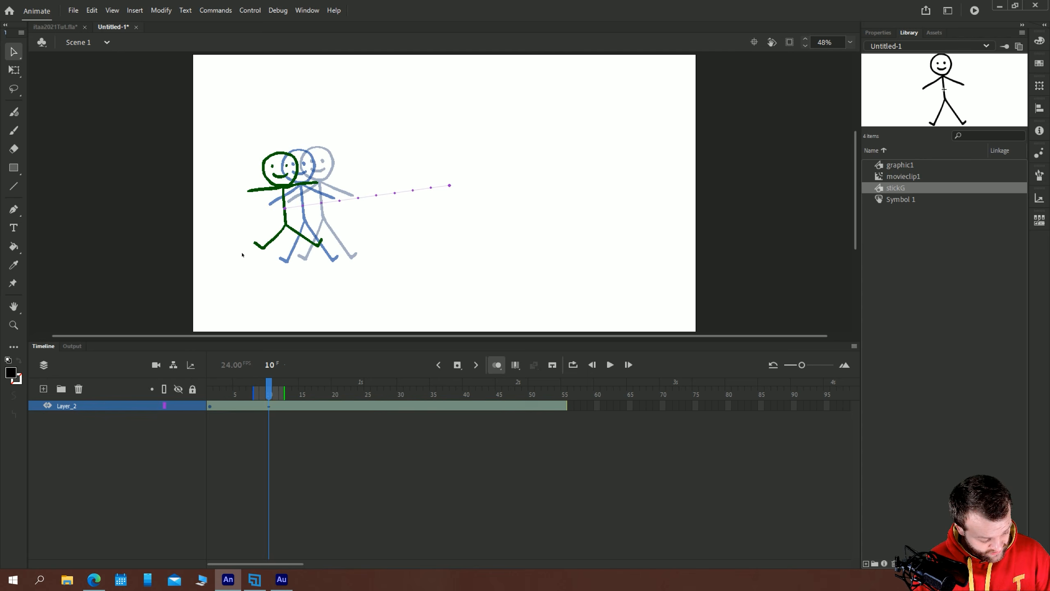
{"action": "left_click", "coordinate": [14, 70]}
{"action": "mouse_move", "coordinate": [247, 152]}
{"action": "left_mouse_down"}
{"action": "mouse_move", "coordinate": [265, 155]}
{"action": "mouse_move", "coordinate": [254, 161]}
{"action": "left_mouse_up"}
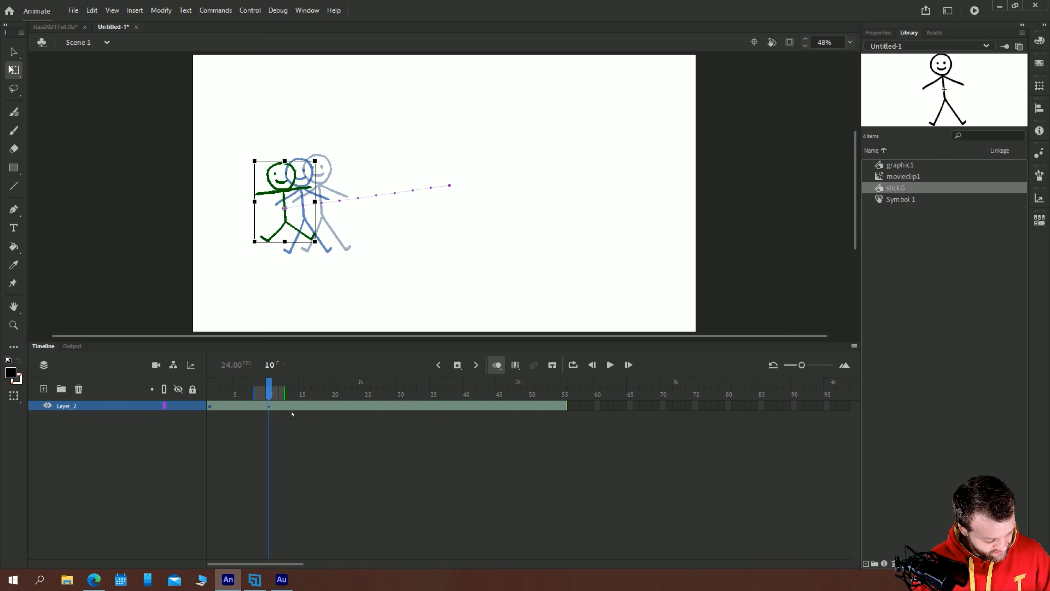
At frame 24, position the stick figure at the stage's lower right and enlarge it
{"action": "left_click_drag", "start_coordinate": [270, 391], "coordinate": [361, 391]}
{"action": "left_click_drag", "start_coordinate": [277, 191], "coordinate": [558, 198]}
At frame 44, scale the figure down, mainly in width, and nudge it back onto the motion path's starting point
{"action": "left_click", "coordinate": [492, 391]}
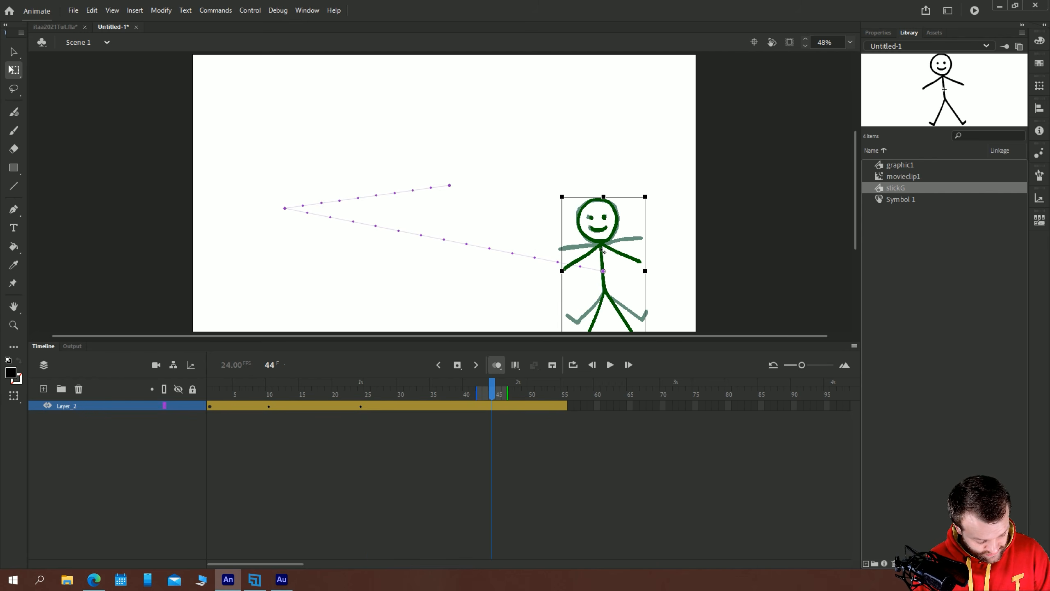
{"action": "left_click_drag", "start_coordinate": [605, 249], "coordinate": [465, 157]}
{"action": "left_click_drag", "start_coordinate": [421, 95], "coordinate": [433, 108]}
{"action": "left_click_drag", "start_coordinate": [473, 179], "coordinate": [463, 195]}
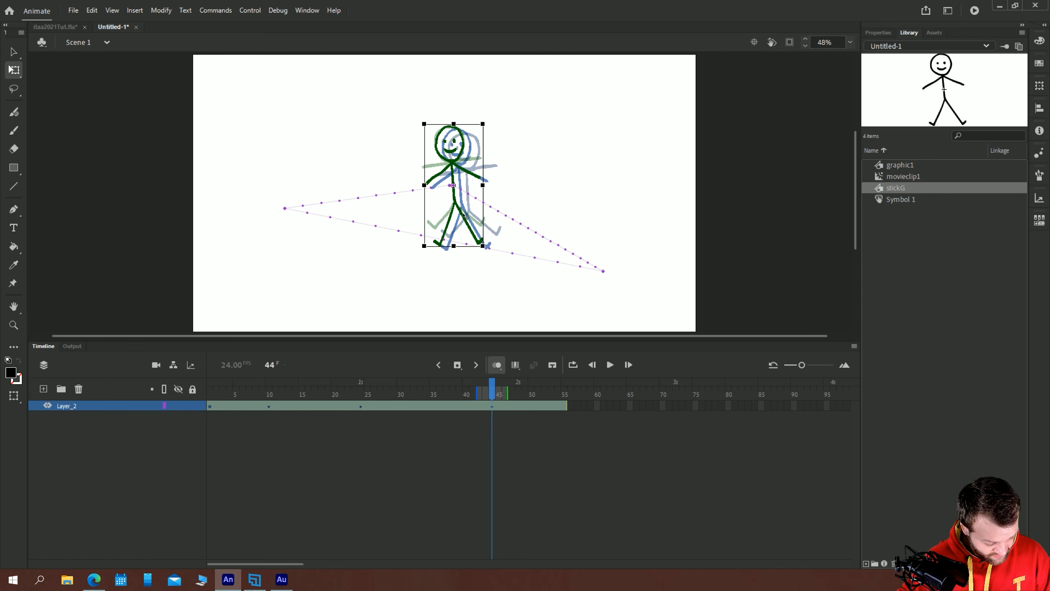
{"action": "key", "text": "Left"}
{"action": "key", "text": "Left"}
{"action": "key", "text": "Left"}
{"action": "key", "text": "Left"}
{"action": "key", "text": "Left"}
{"action": "key", "text": "Left"}
{"action": "key", "text": "Left"}
{"action": "key", "text": "Left"}
{"action": "key", "text": "Down"}
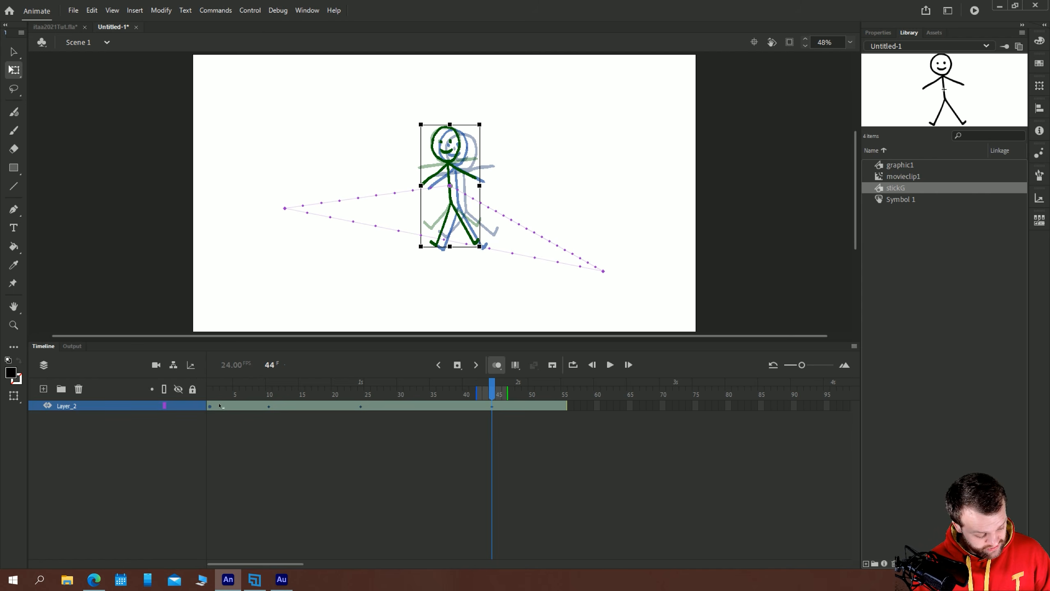
Play the stick figure's tween from the first frame to review the motion and scaling
{"action": "key", "text": "Return"}
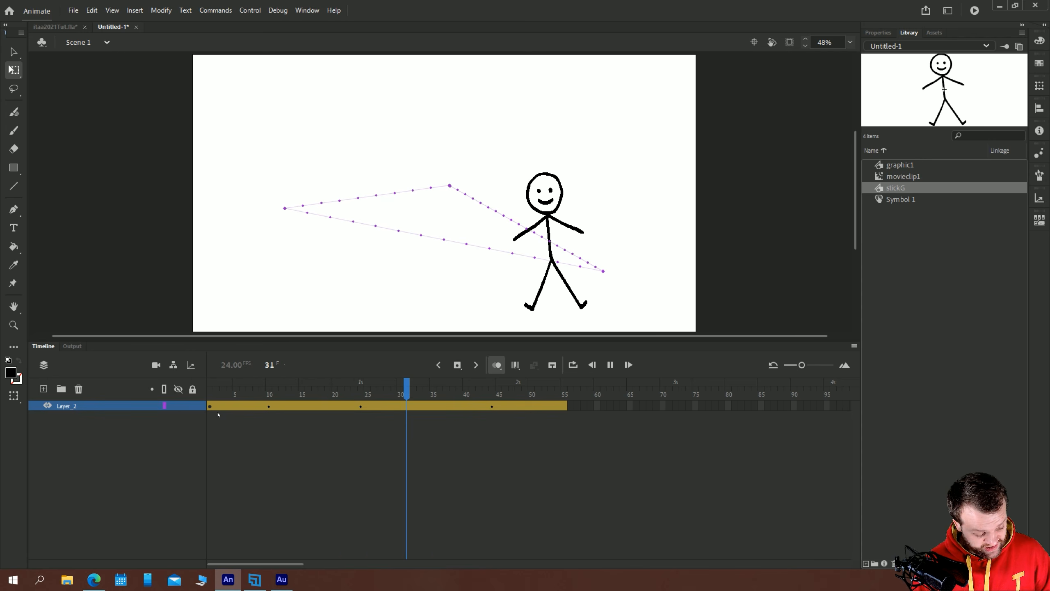
{"action": "key", "text": "Return"}
{"action": "key", "text": "Return"}
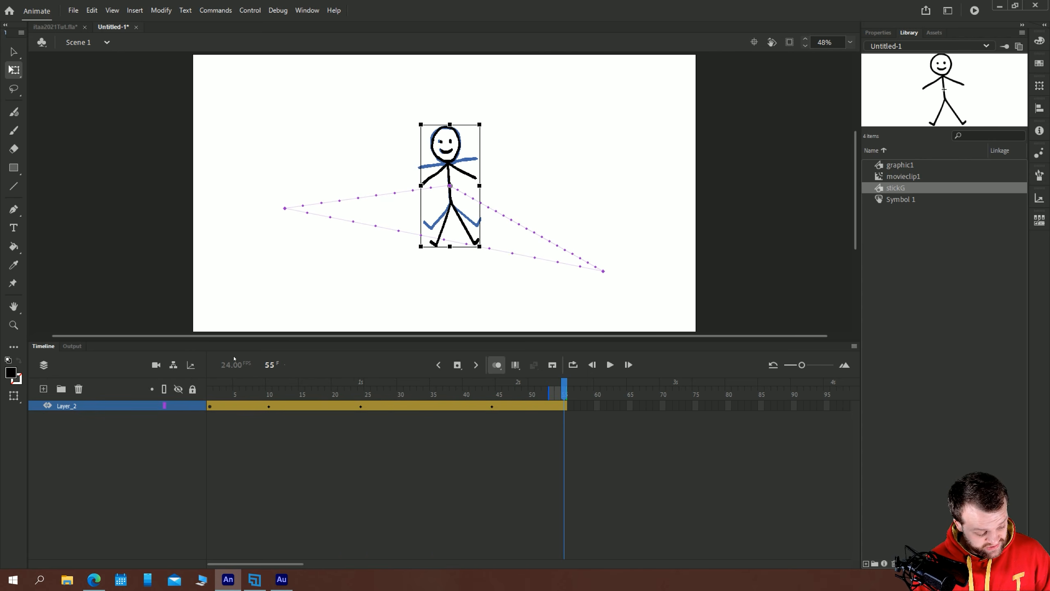
{"action": "left_click", "coordinate": [210, 395]}
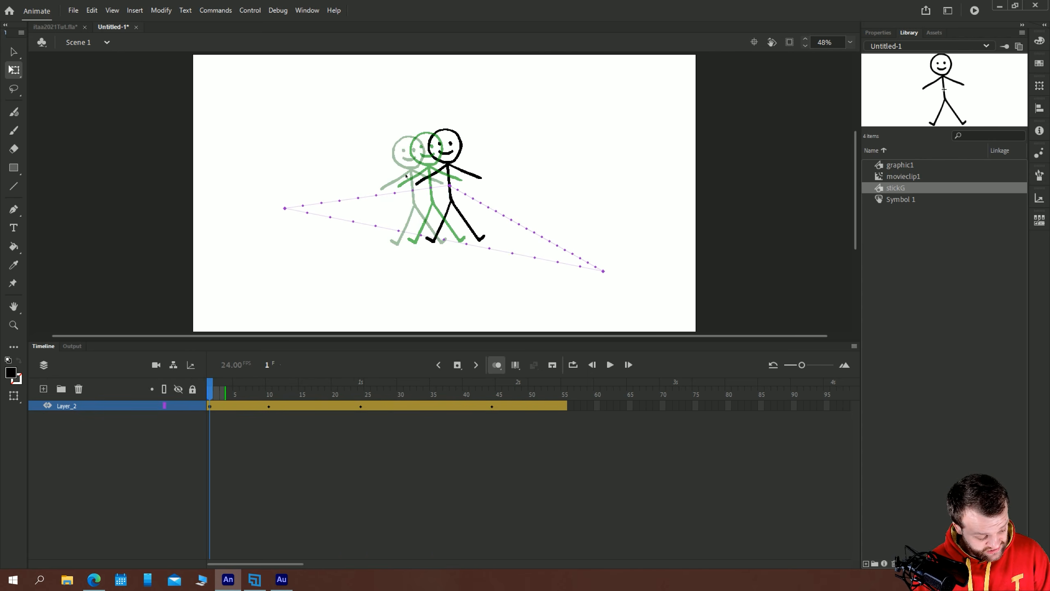
{"action": "key", "text": "Return"}
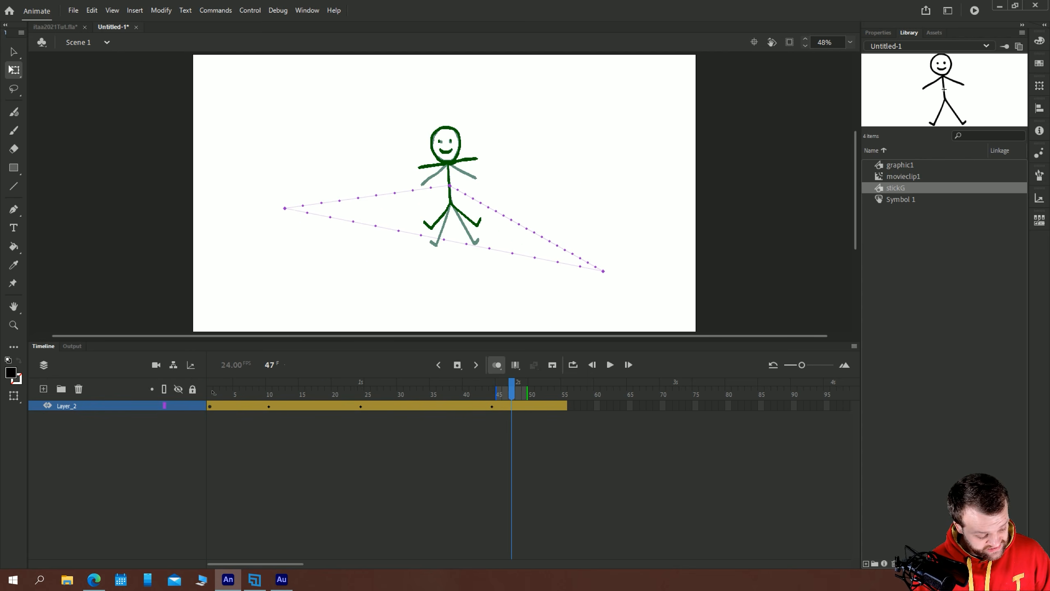
{"action": "key", "text": "Return"}
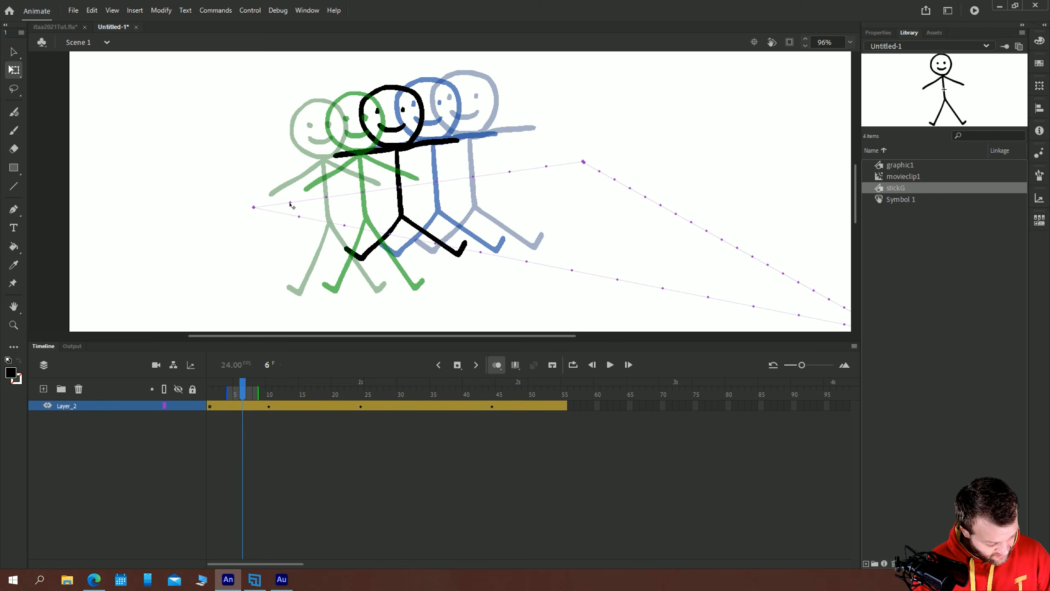
Shift the whole motion path slightly up and left, and open the tween's property graph in an enlarged timeline
{"action": "left_click_drag", "start_coordinate": [290, 203], "coordinate": [271, 171]}
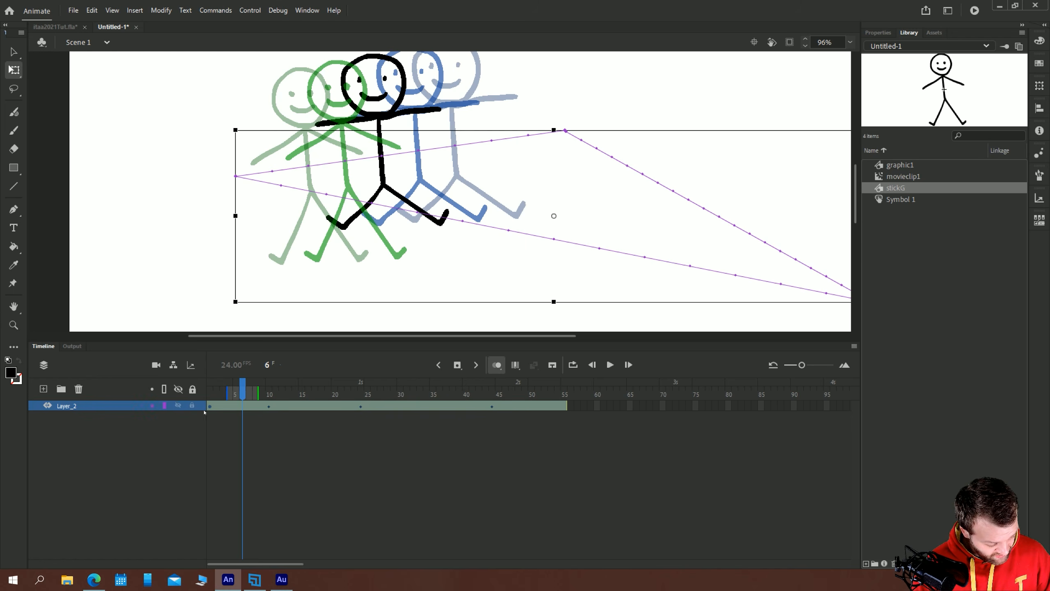
{"action": "double_click", "coordinate": [223, 406]}
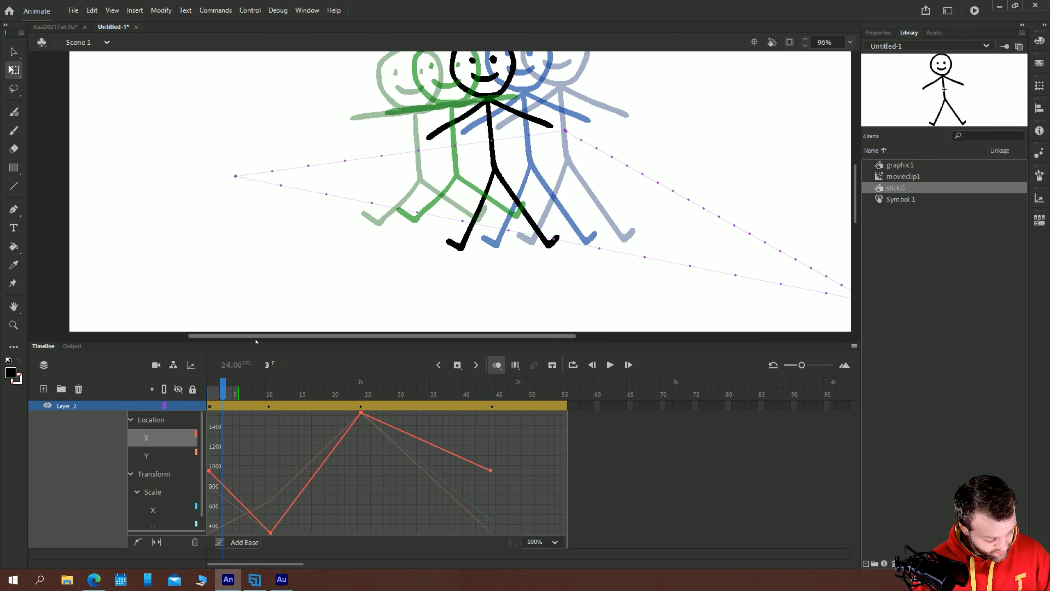
{"action": "left_click_drag", "start_coordinate": [246, 338], "coordinate": [246, 260]}
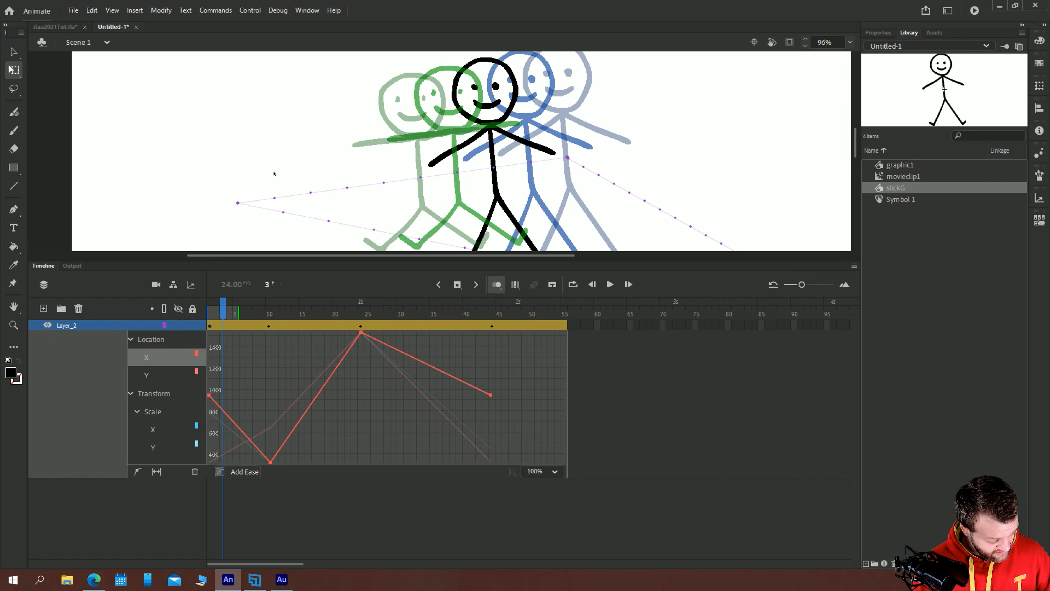
On the Location X curve, raise the low point and move it to frame 9, and lower the peak and move it to frame 25
{"action": "left_click", "coordinate": [153, 375]}
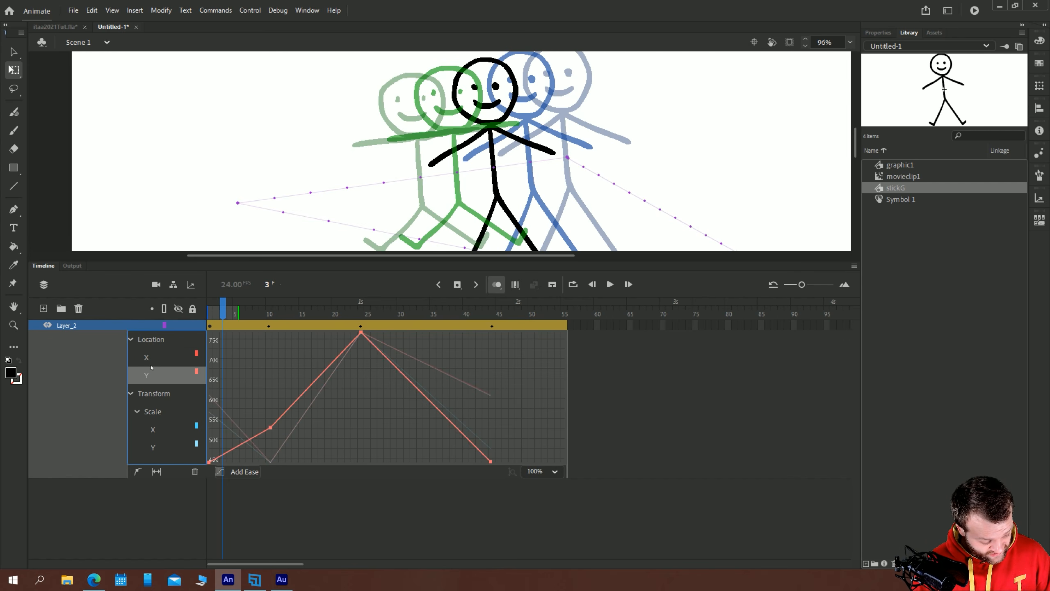
{"action": "left_click", "coordinate": [146, 356]}
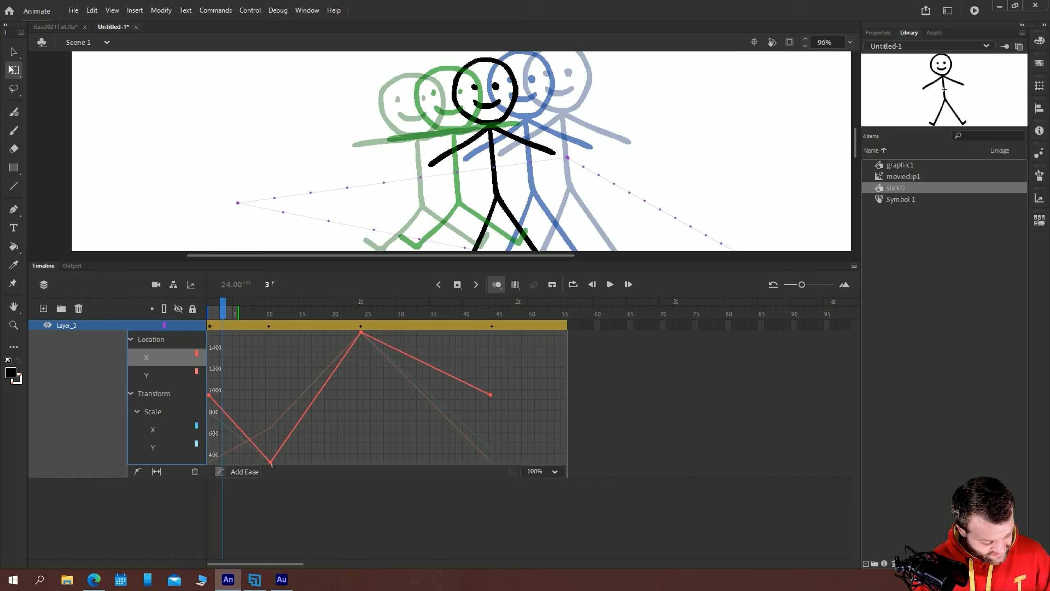
{"action": "left_click_drag", "start_coordinate": [271, 464], "coordinate": [264, 433]}
{"action": "left_click_drag", "start_coordinate": [362, 334], "coordinate": [368, 363]}
{"action": "left_click_drag", "start_coordinate": [317, 202], "coordinate": [185, 124]}
{"action": "left_click", "coordinate": [850, 42]}
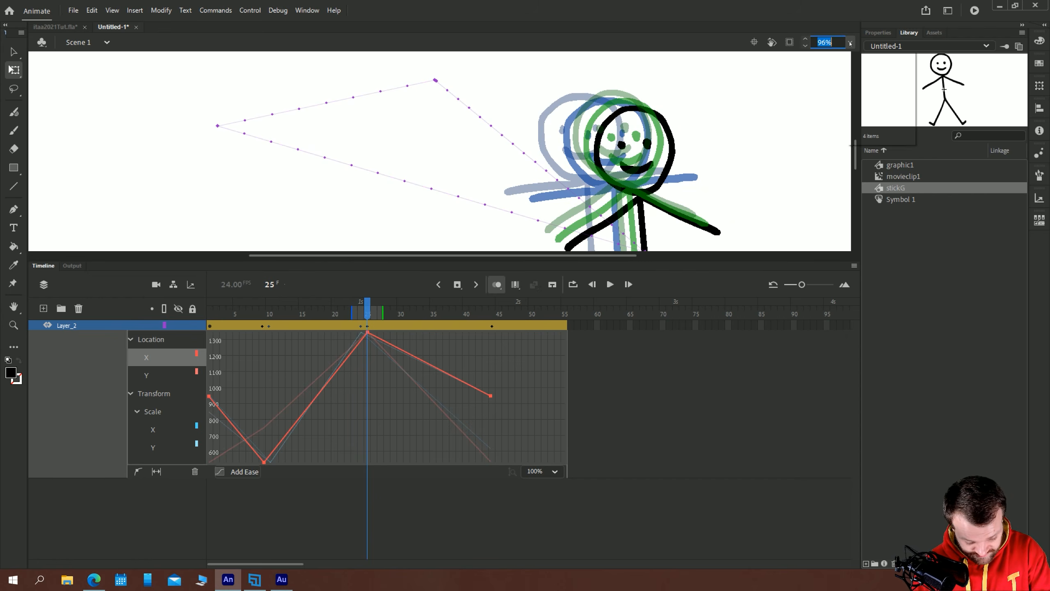
{"action": "left_click", "coordinate": [872, 57]}
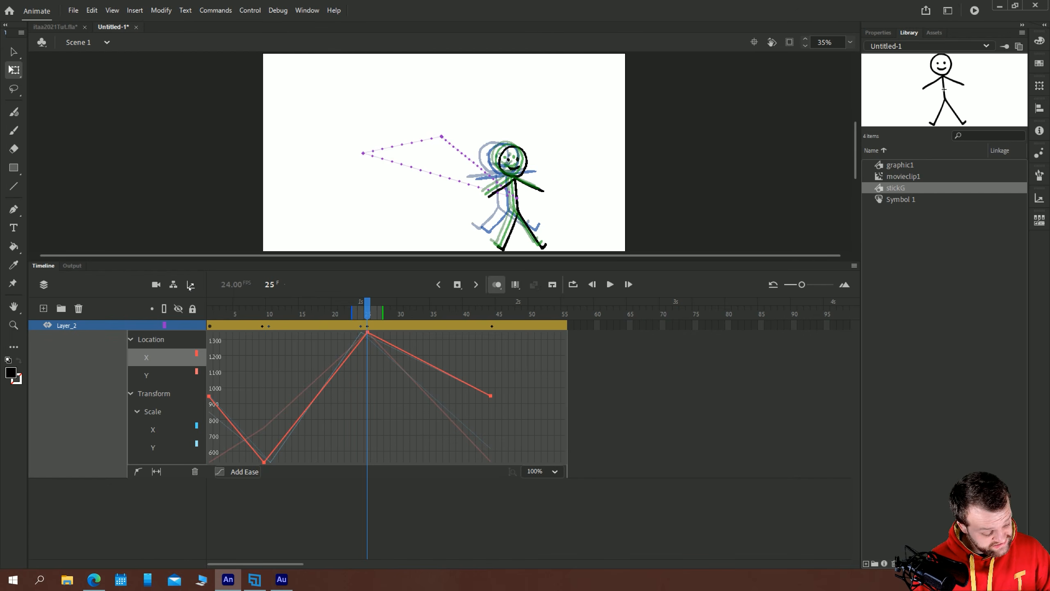
Lower the Scale X peak at frame 25 and the Scale Y peak at frame 24, and play the tween from frame 1
{"action": "left_click", "coordinate": [153, 430]}
{"action": "left_click_drag", "start_coordinate": [364, 336], "coordinate": [367, 359]}
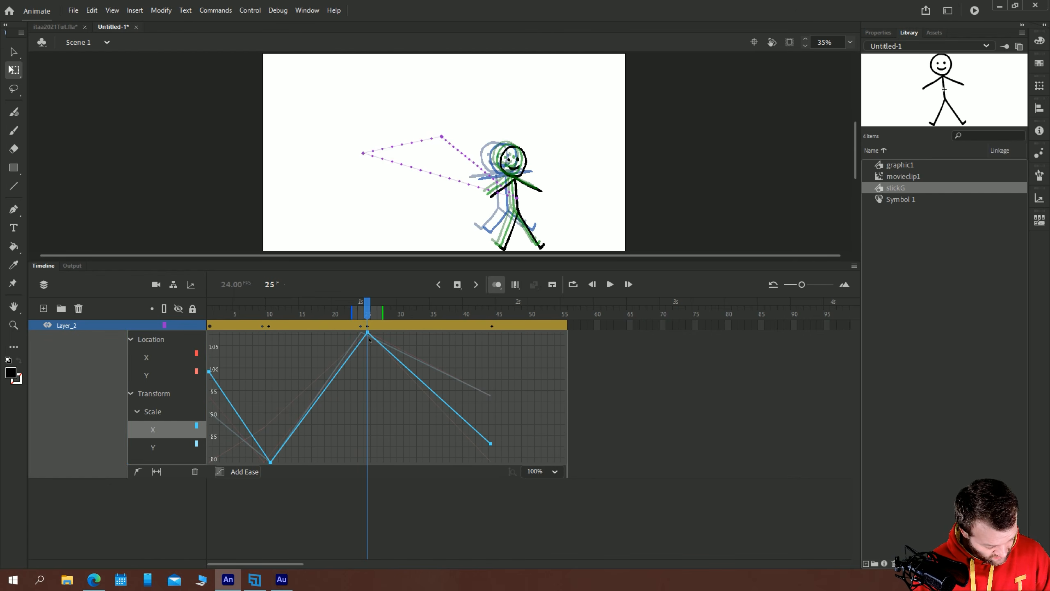
{"action": "left_click_drag", "start_coordinate": [363, 336], "coordinate": [363, 368]}
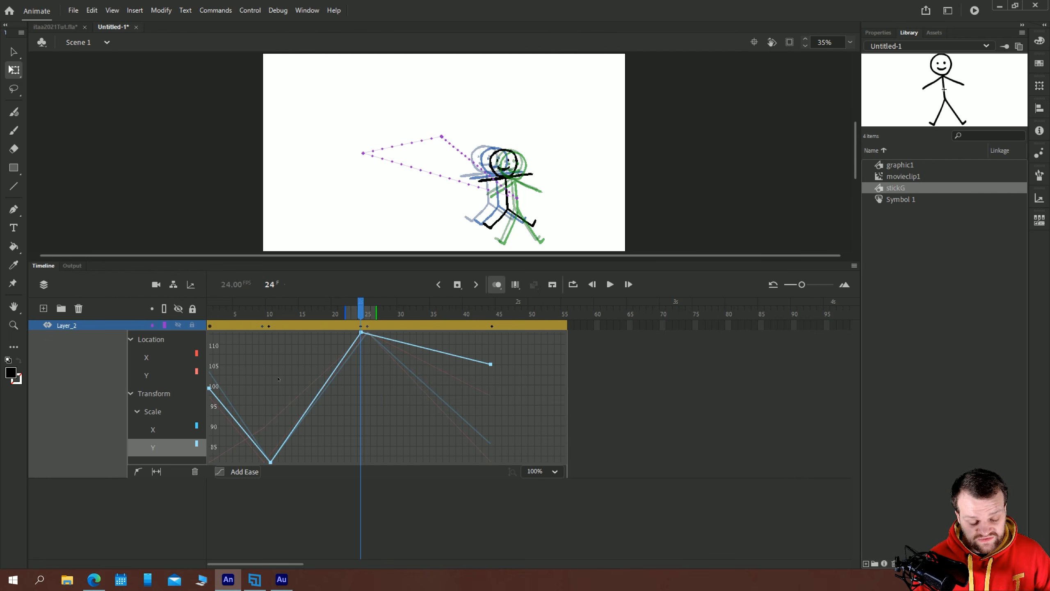
{"action": "left_click", "coordinate": [214, 308]}
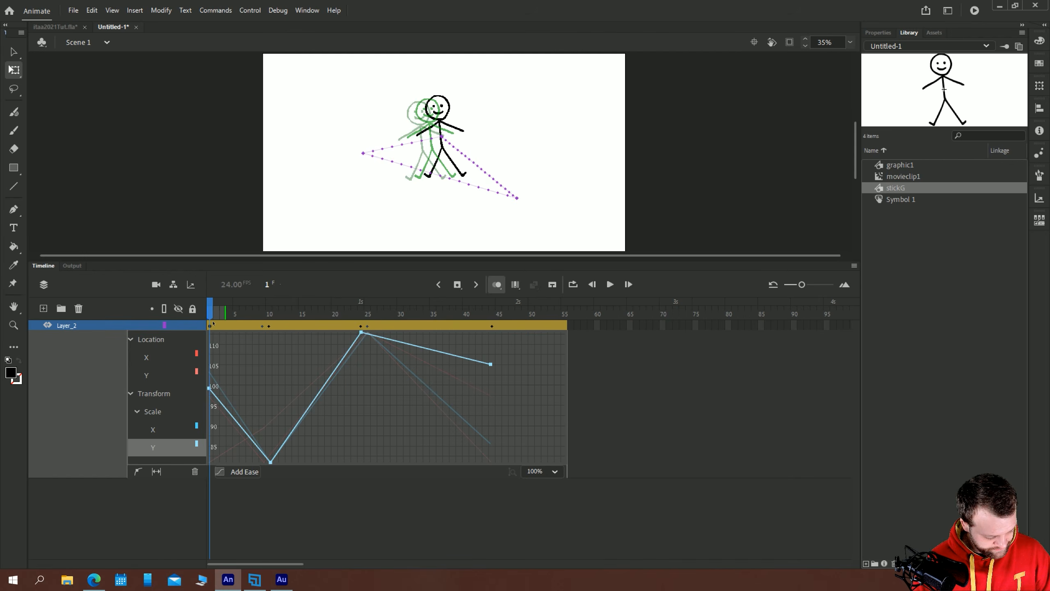
{"action": "key", "text": "Return"}
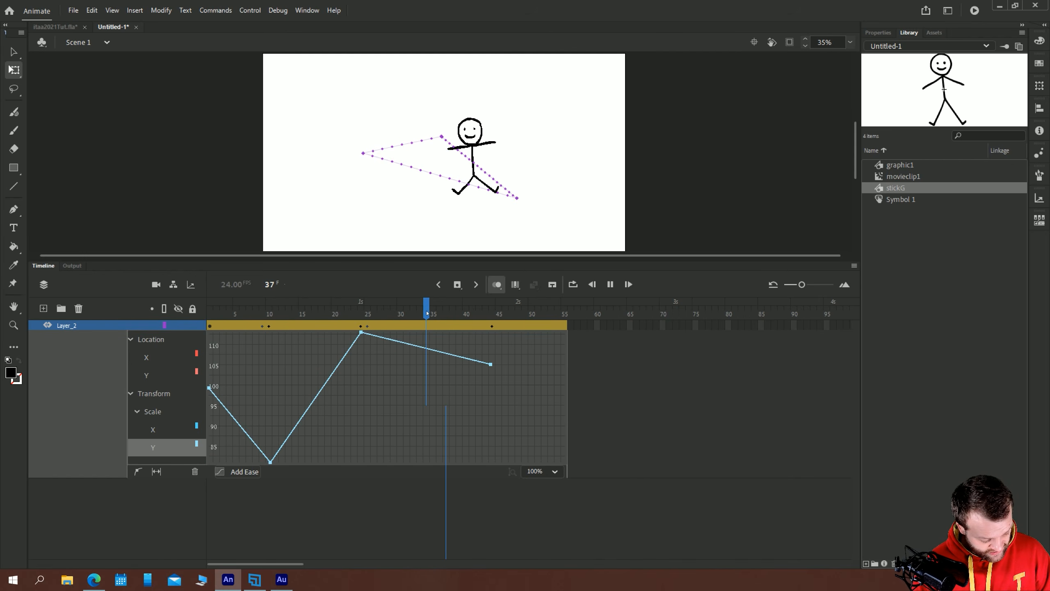
At frame 34, stretch the stick figure taller and narrower
{"action": "left_click", "coordinate": [426, 320]}
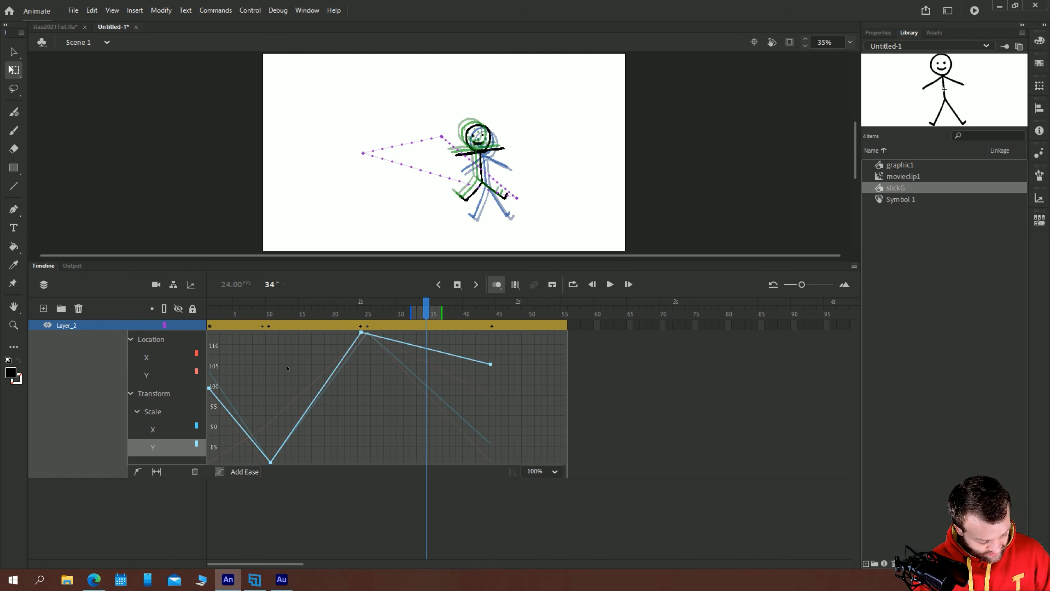
{"action": "left_click", "coordinate": [473, 144]}
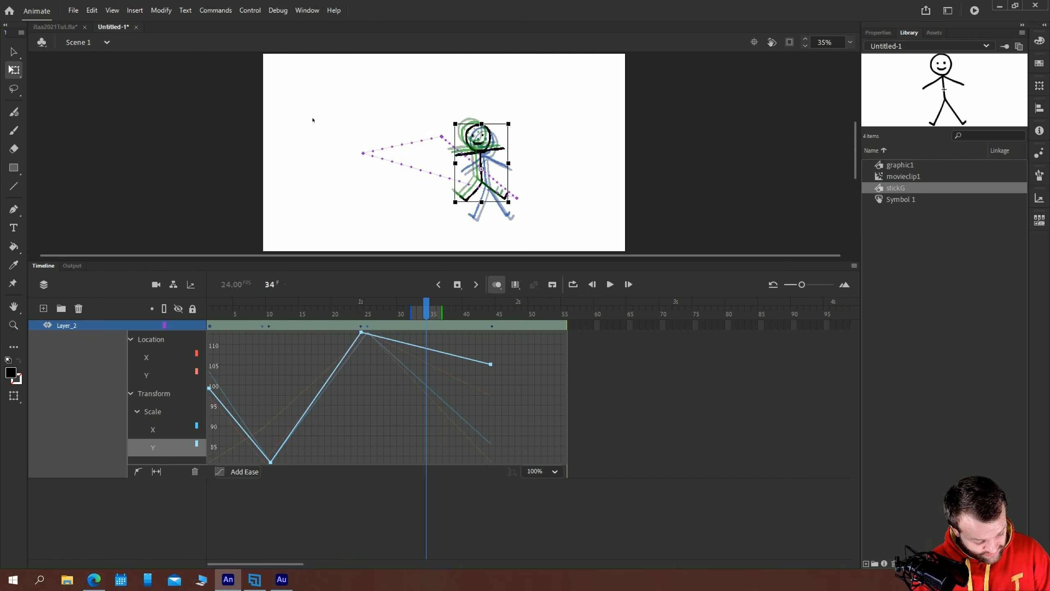
{"action": "left_click_drag", "start_coordinate": [456, 124], "coordinate": [462, 112]}
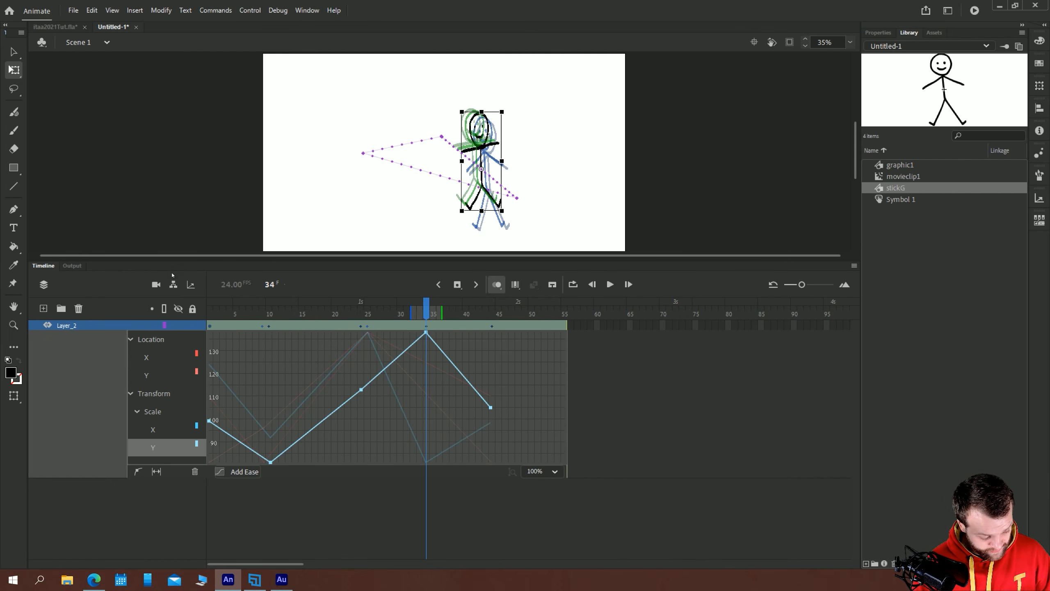
Apply the Stop and Start (Fast) ease to the Scale Y curve and play the tween
{"action": "left_click", "coordinate": [236, 472]}
{"action": "left_click", "coordinate": [248, 410]}
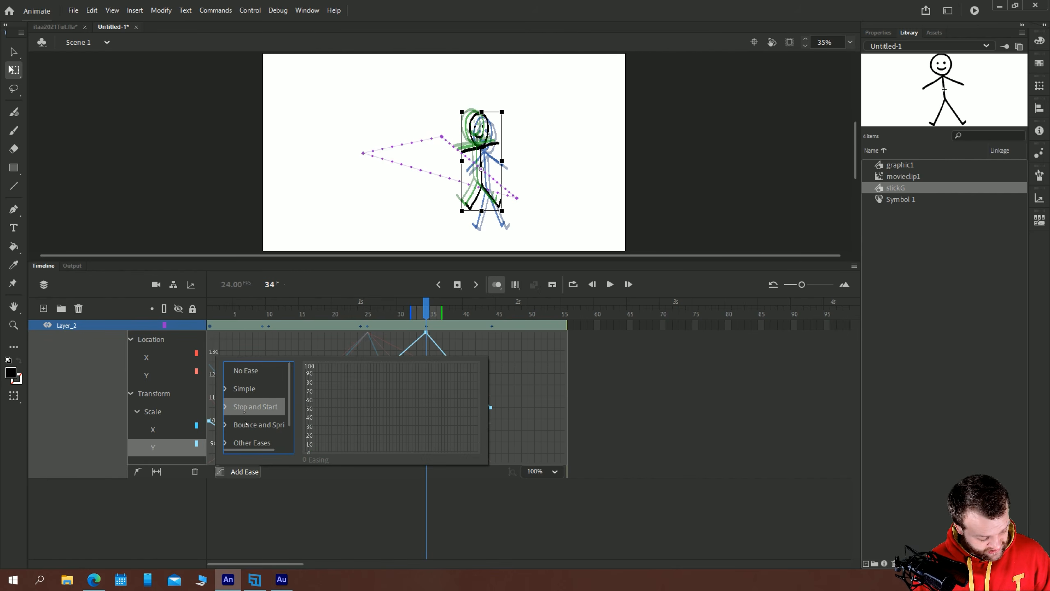
{"action": "left_click", "coordinate": [278, 410]}
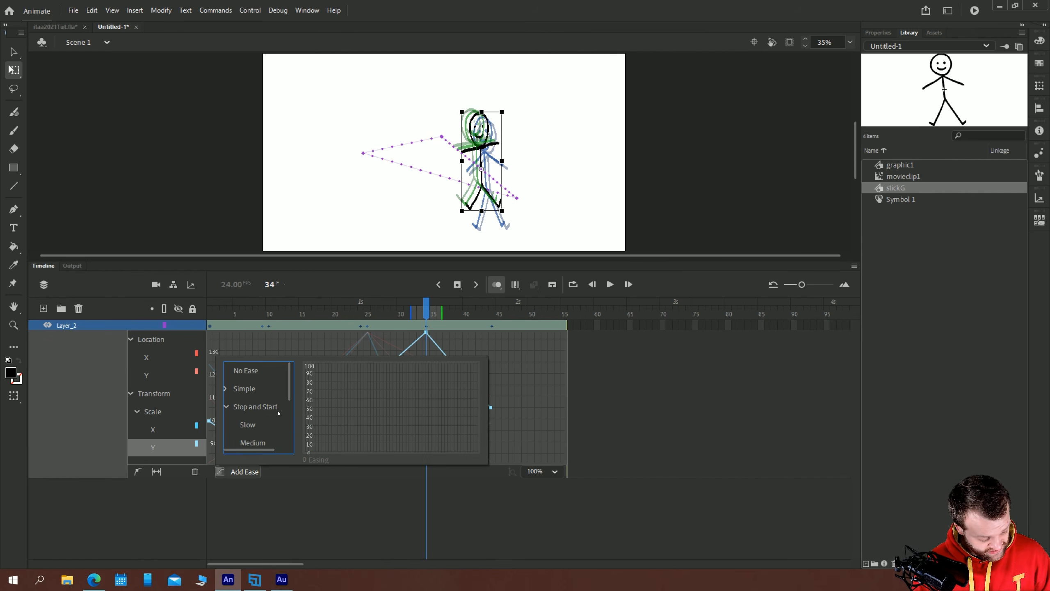
{"action": "left_click", "coordinate": [247, 425]}
{"action": "scroll", "coordinate": [245, 414], "scroll_direction": "down", "scroll_amount": 2}
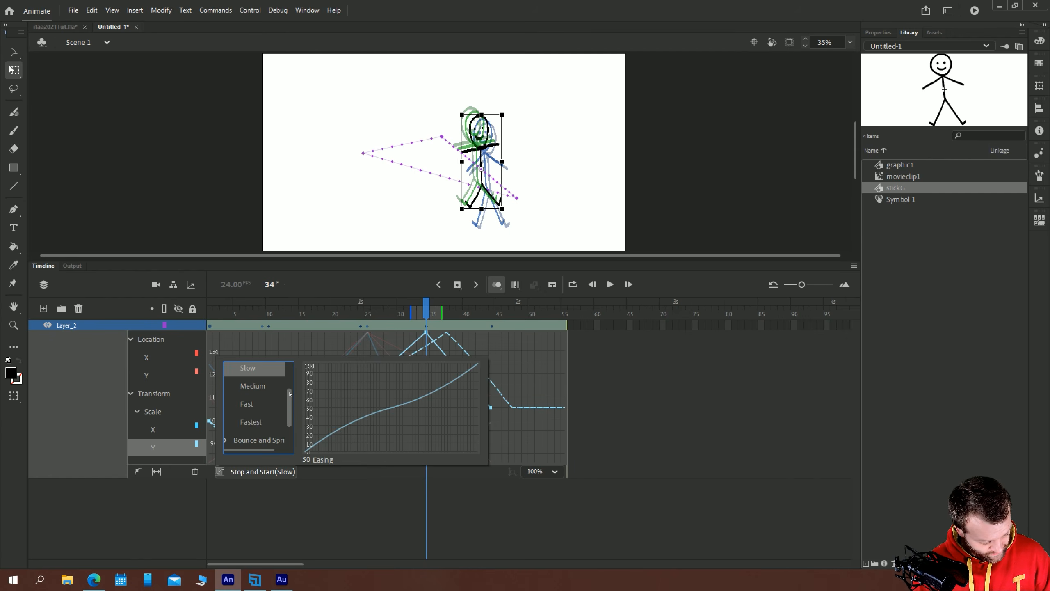
{"action": "left_click", "coordinate": [246, 403]}
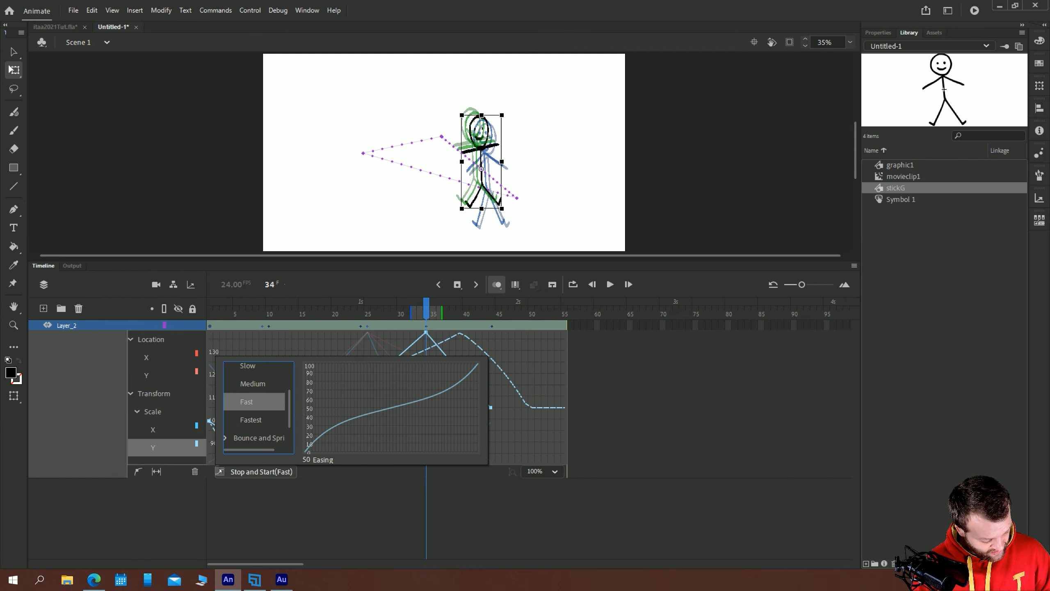
{"action": "left_click", "coordinate": [244, 502]}
{"action": "key", "text": "Return"}
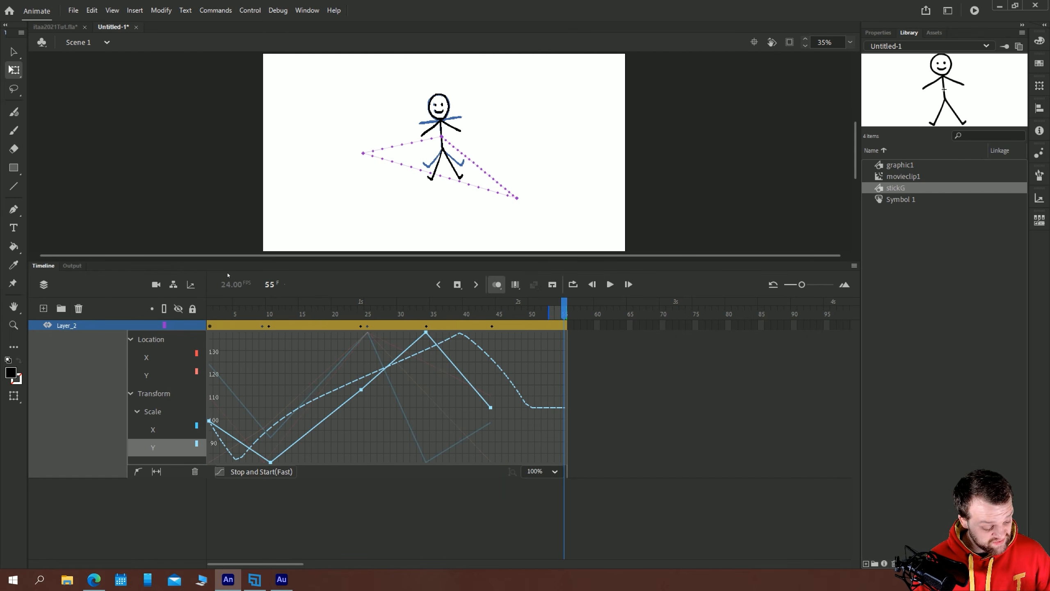
{"action": "key", "text": "Return"}
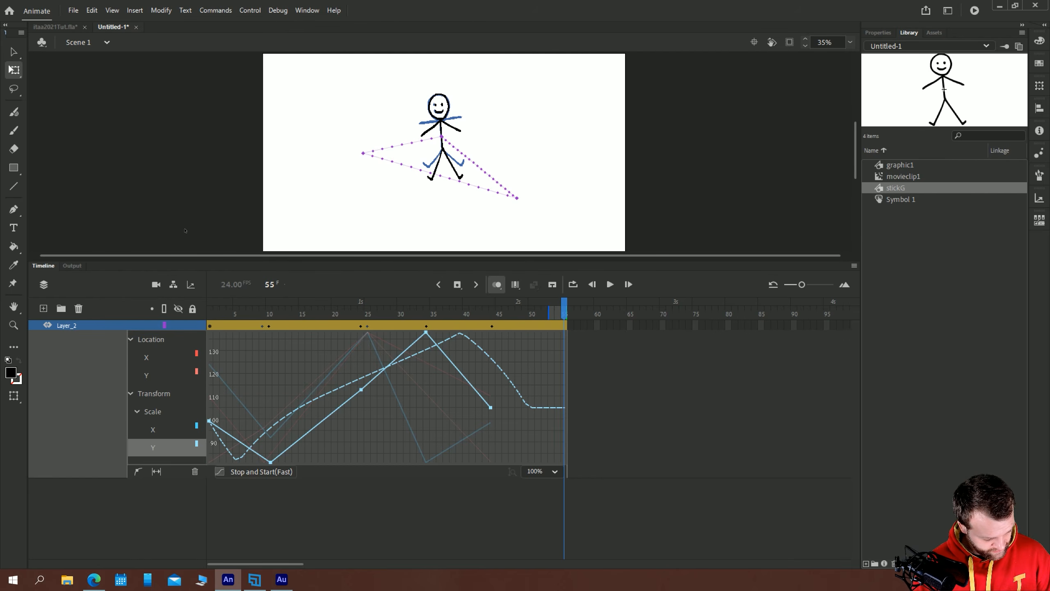
Switch to the Selection tool, collapse the timeline, and close the Untitled-1 document without saving its changes
{"action": "left_click", "coordinate": [13, 51]}
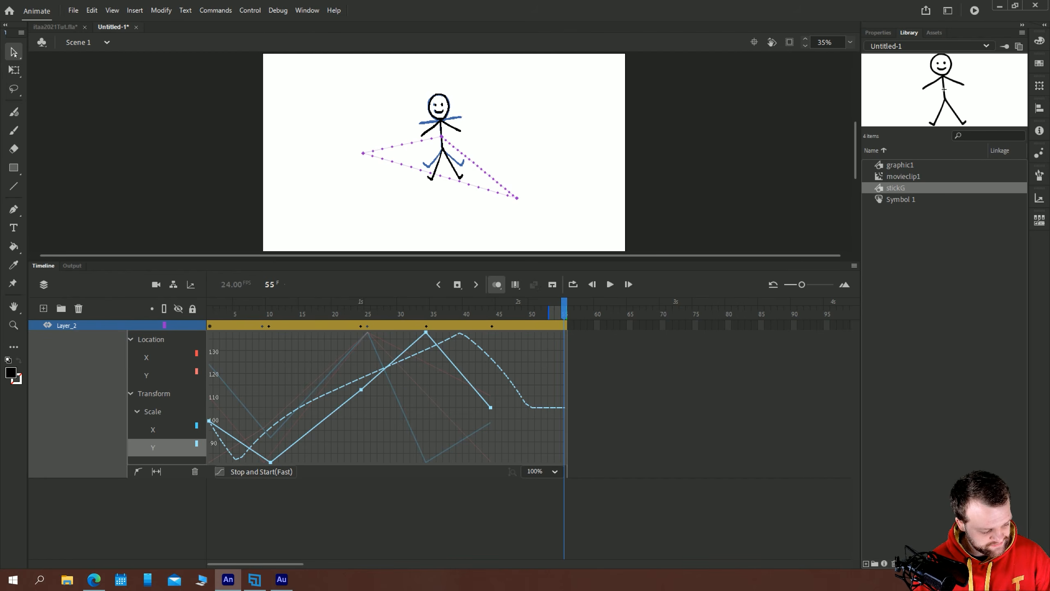
{"action": "double_click", "coordinate": [44, 265]}
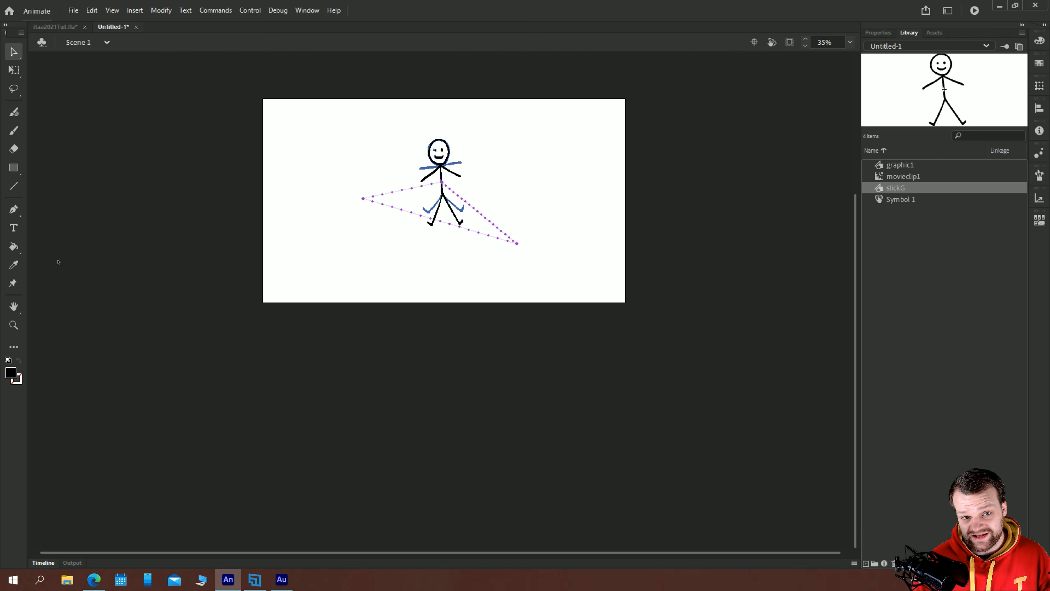
{"action": "left_click", "coordinate": [136, 28]}
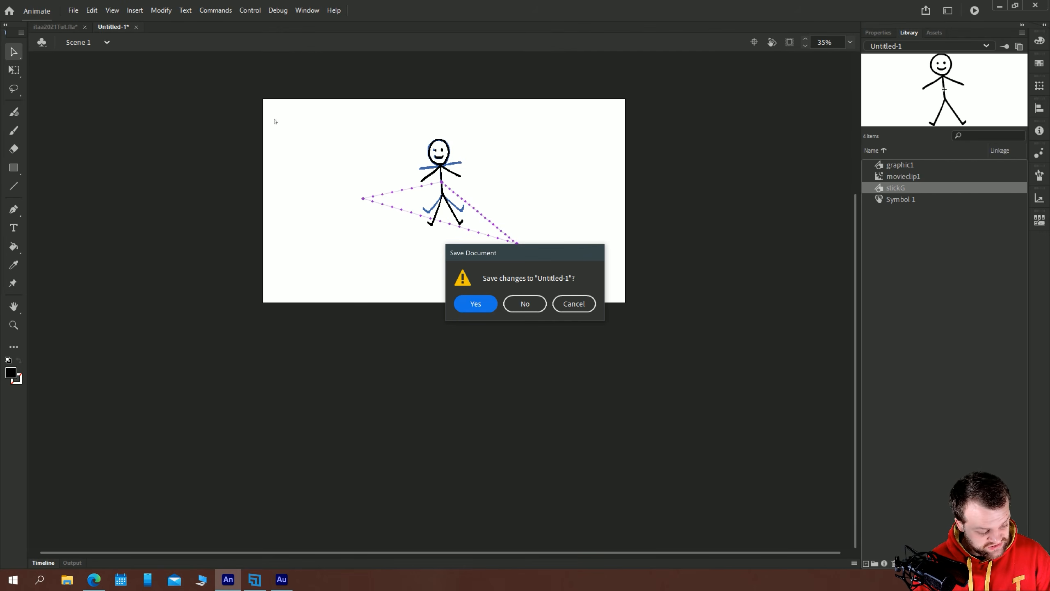
{"action": "left_click", "coordinate": [524, 309]}
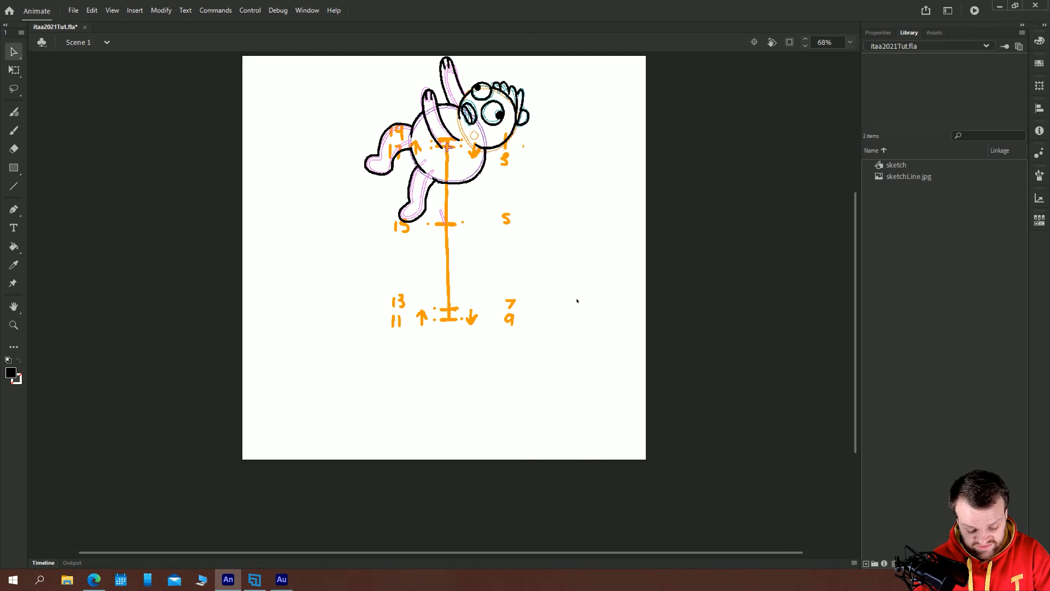
Reopen the timeline at a reduced height, fit the whole stage above it, and play the rough character animation
{"action": "left_click", "coordinate": [850, 42]}
{"action": "left_click", "coordinate": [852, 93]}
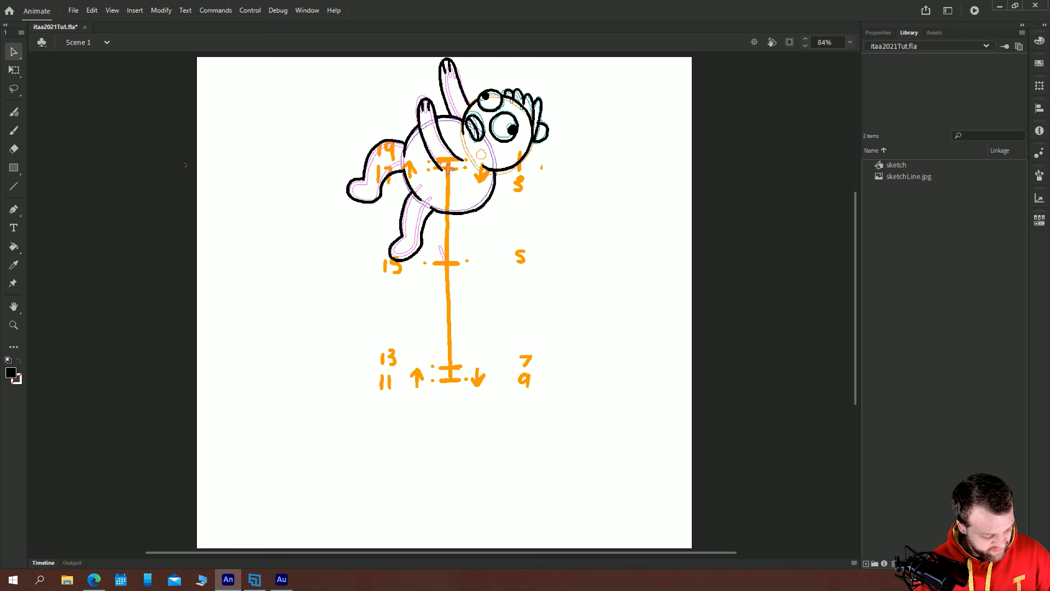
{"action": "left_click", "coordinate": [44, 562]}
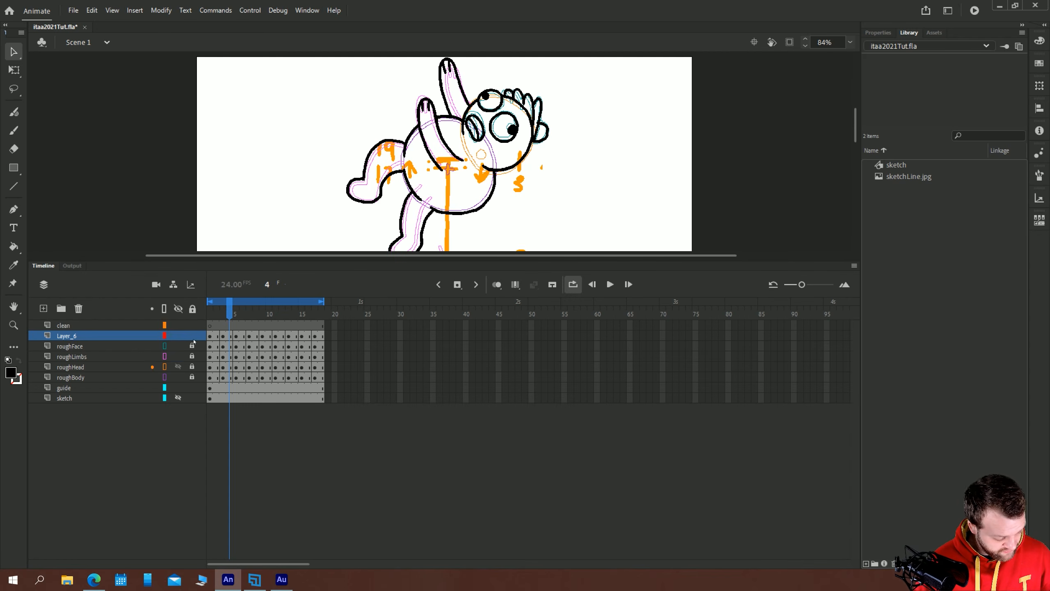
{"action": "left_click_drag", "start_coordinate": [205, 260], "coordinate": [205, 386]}
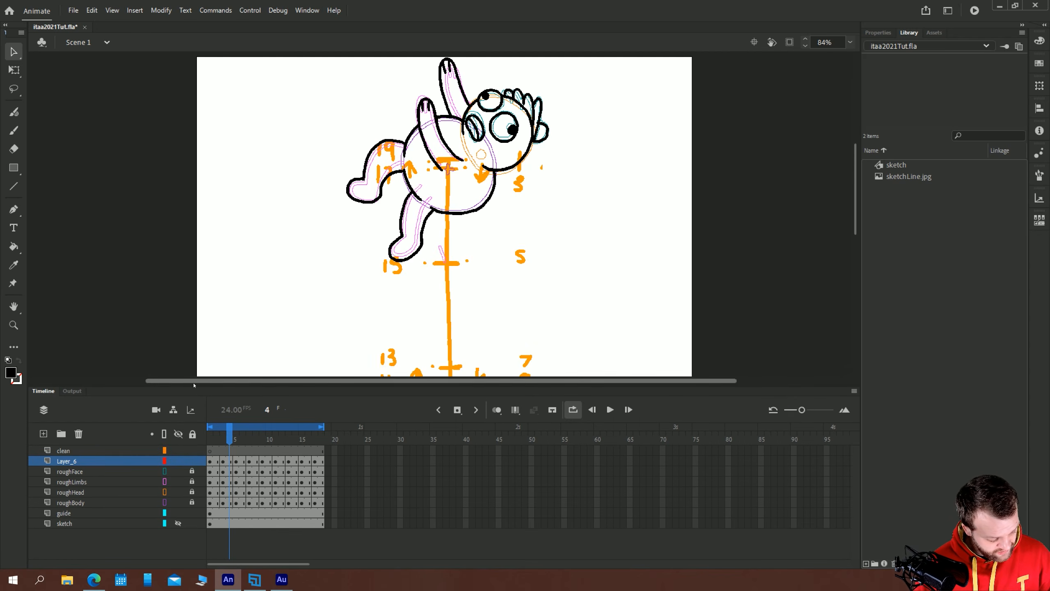
{"action": "left_click", "coordinate": [850, 42]}
{"action": "left_click", "coordinate": [854, 59]}
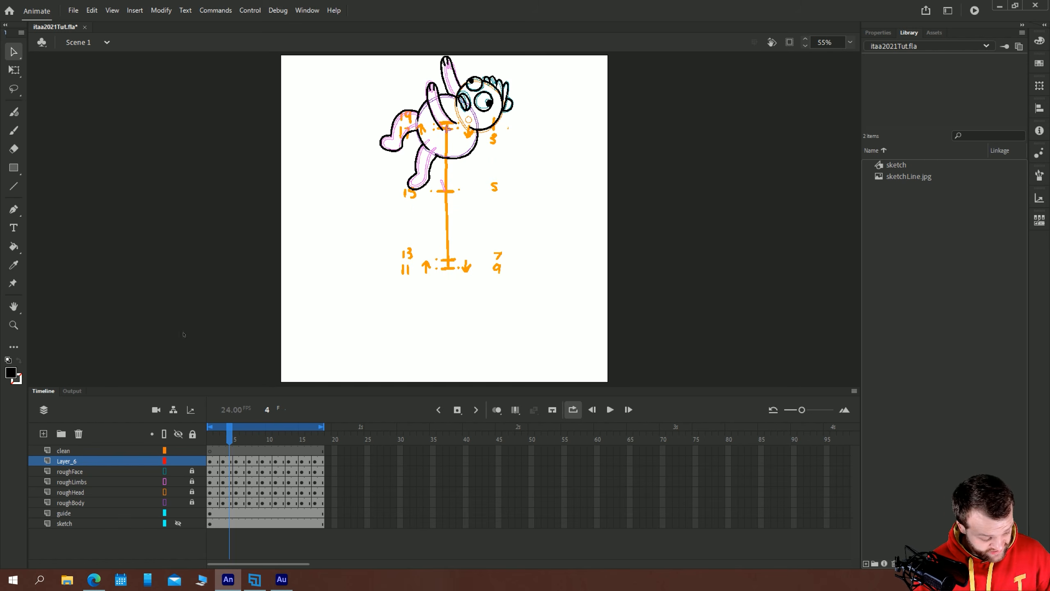
{"action": "key", "text": "Return"}
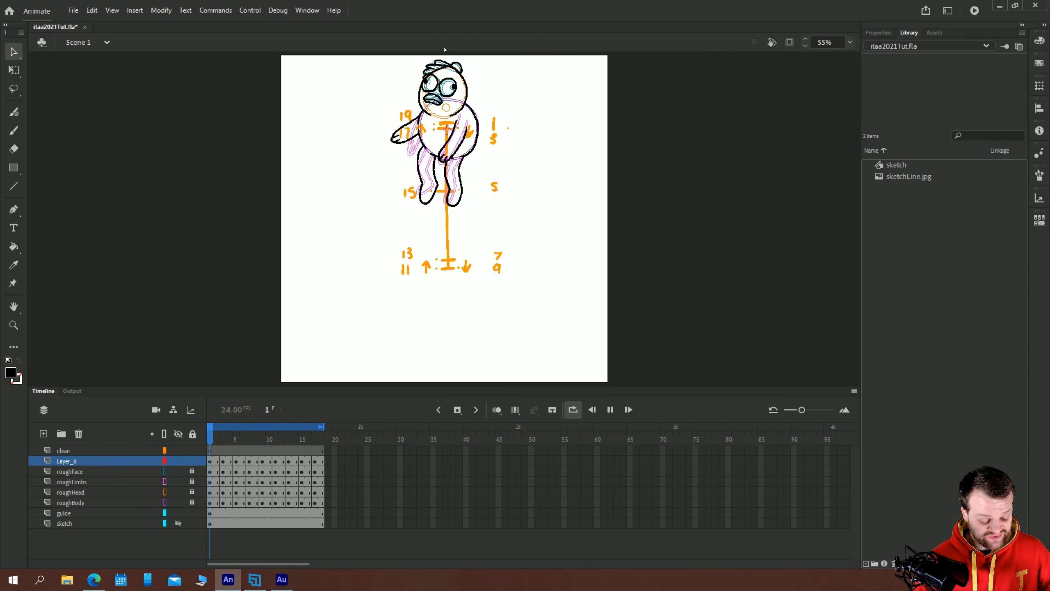
Unlock the roughFace, roughLimbs, roughHead and roughBody layers, and rename Layer_6 as main
{"action": "left_click_drag", "start_coordinate": [193, 503], "coordinate": [192, 472]}
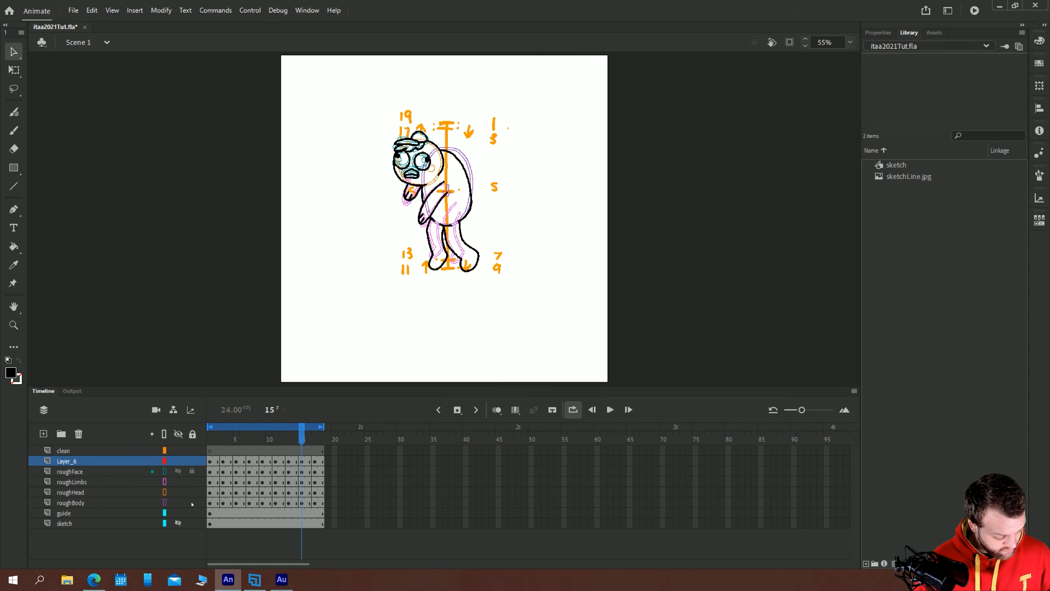
{"action": "left_click", "coordinate": [215, 451]}
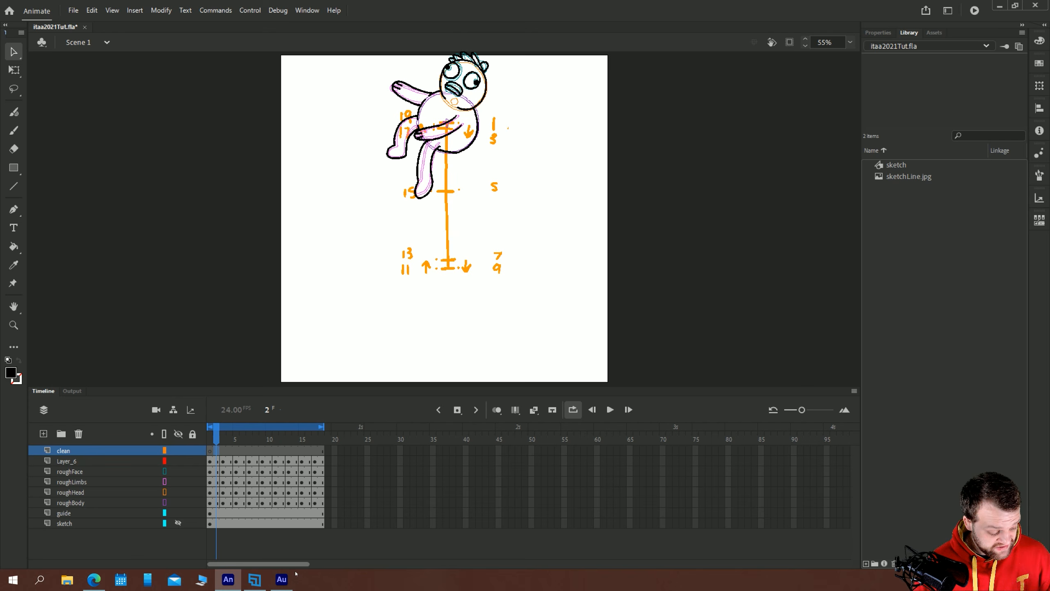
{"action": "left_click", "coordinate": [69, 462]}
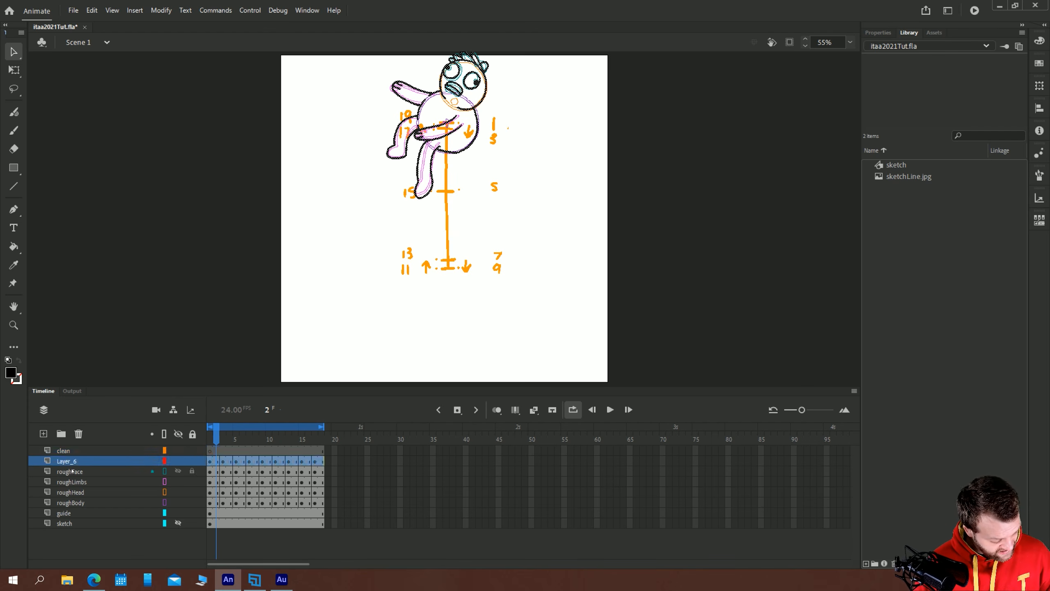
{"action": "double_click", "coordinate": [64, 461]}
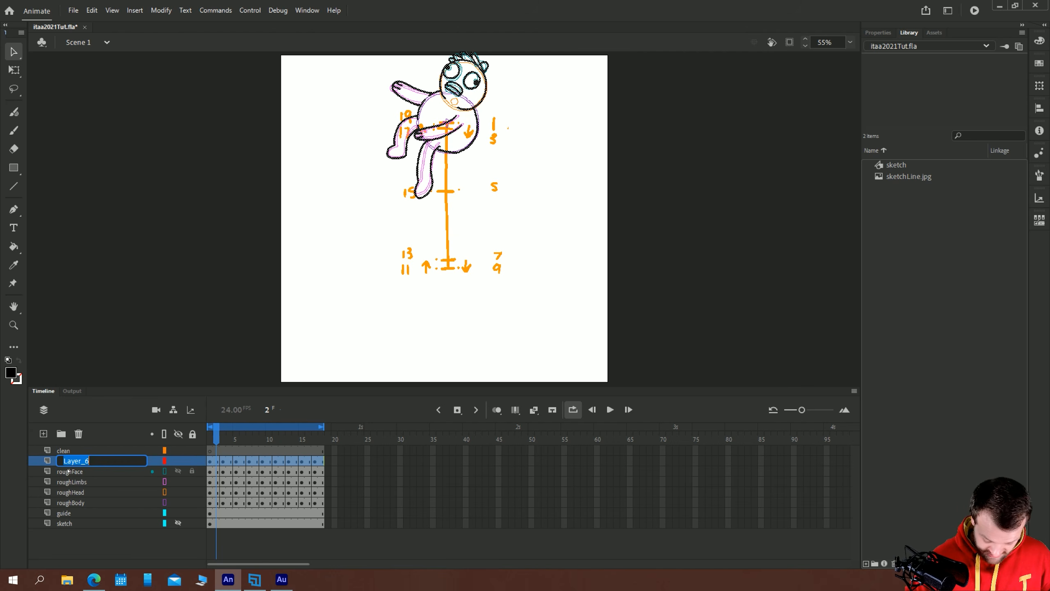
{"action": "type", "text": "mai"}
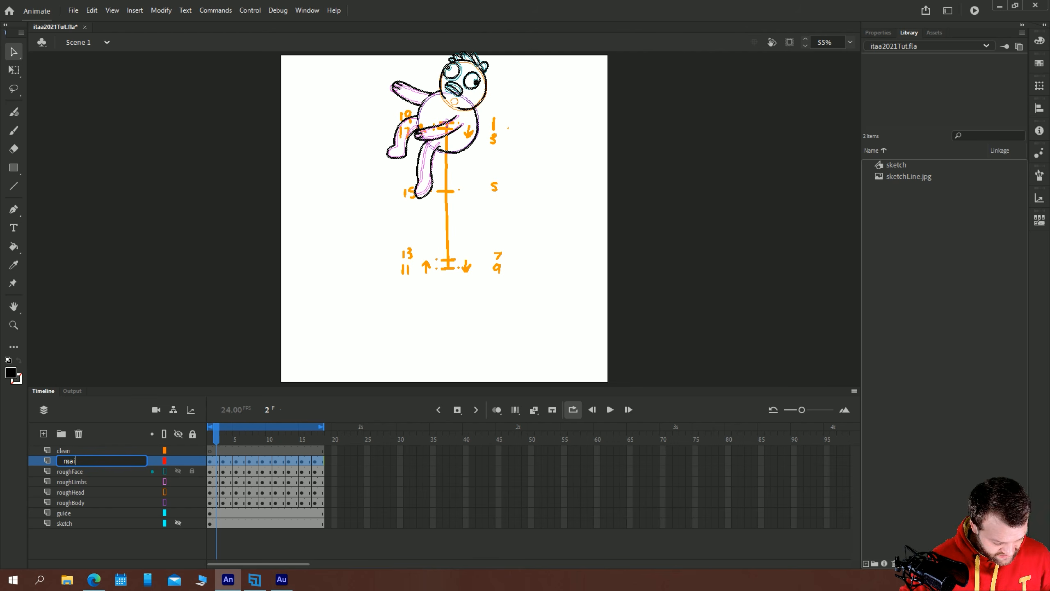
{"action": "type", "text": "n"}
{"action": "key", "text": "Return"}
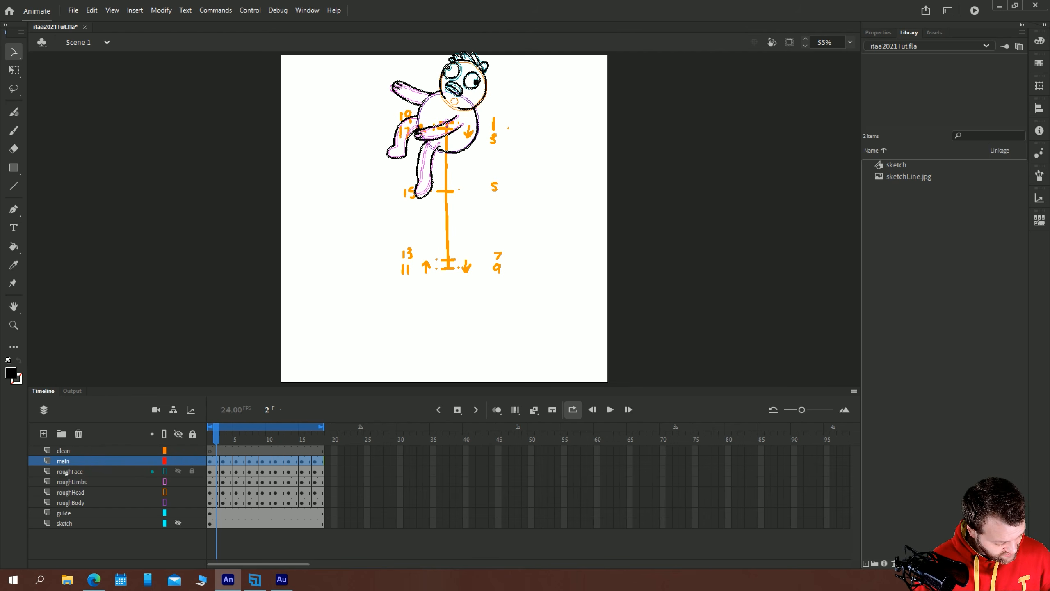
Cut all the layers from main down to guide out of the Scene 1 timeline
{"action": "left_click", "coordinate": [71, 514], "text": "shift"}
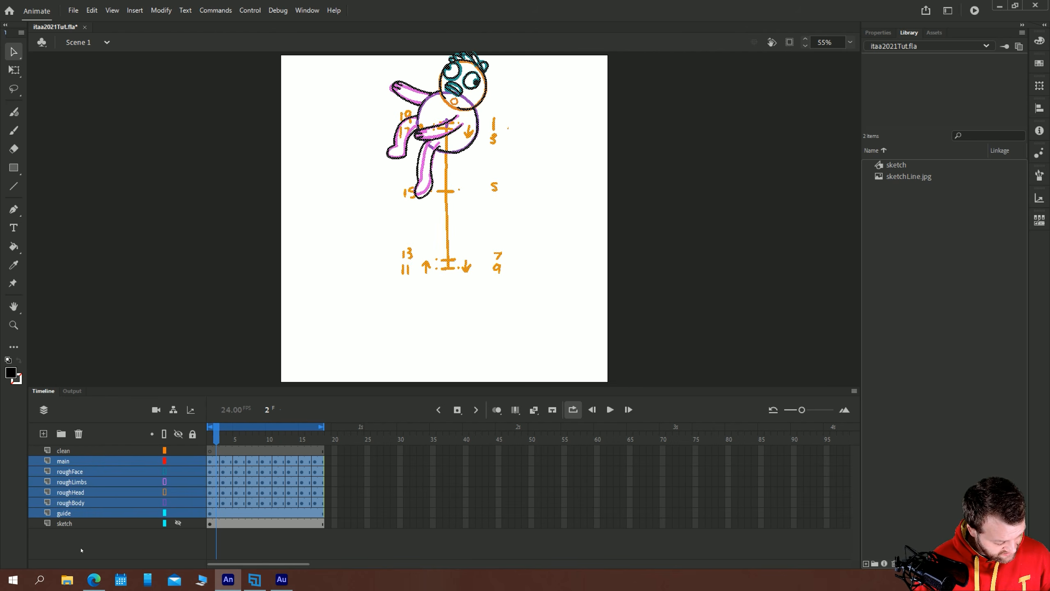
{"action": "right_click", "coordinate": [72, 473]}
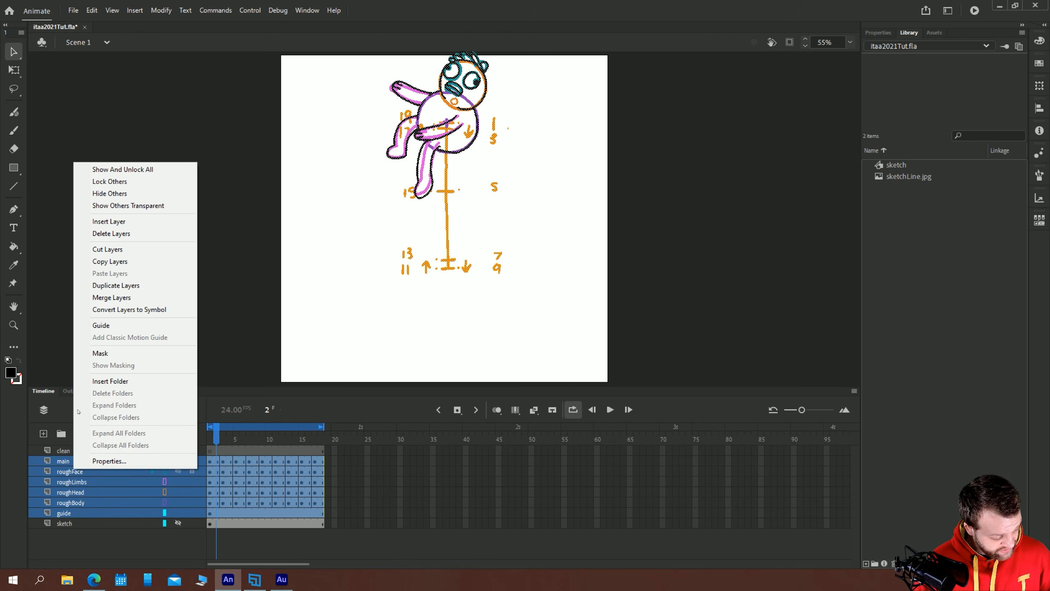
{"action": "left_click", "coordinate": [107, 249]}
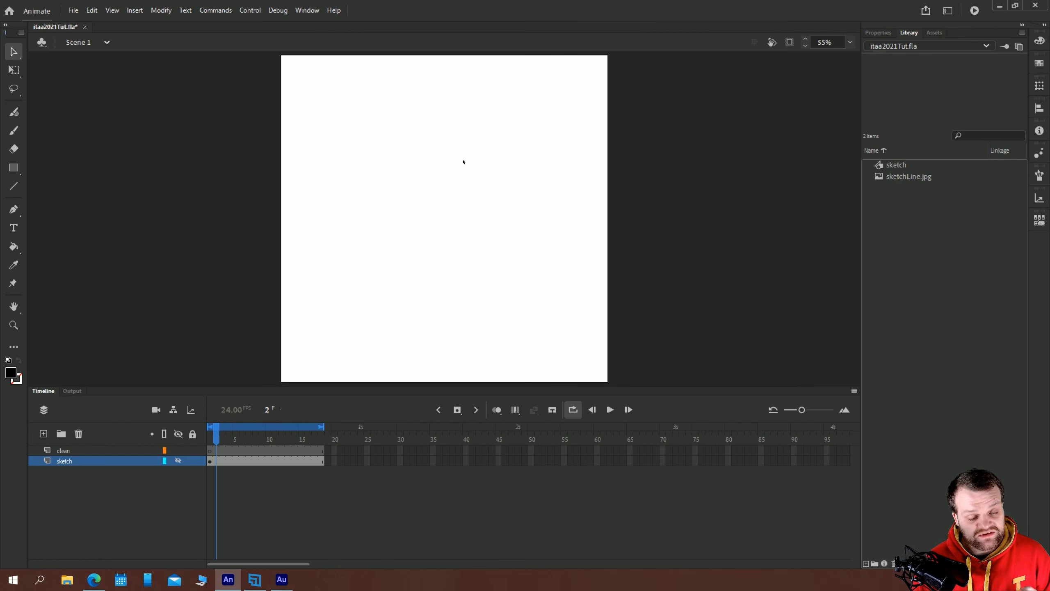
Create a new graphic symbol named bounce
{"action": "left_click", "coordinate": [135, 9]}
{"action": "left_click", "coordinate": [137, 23]}
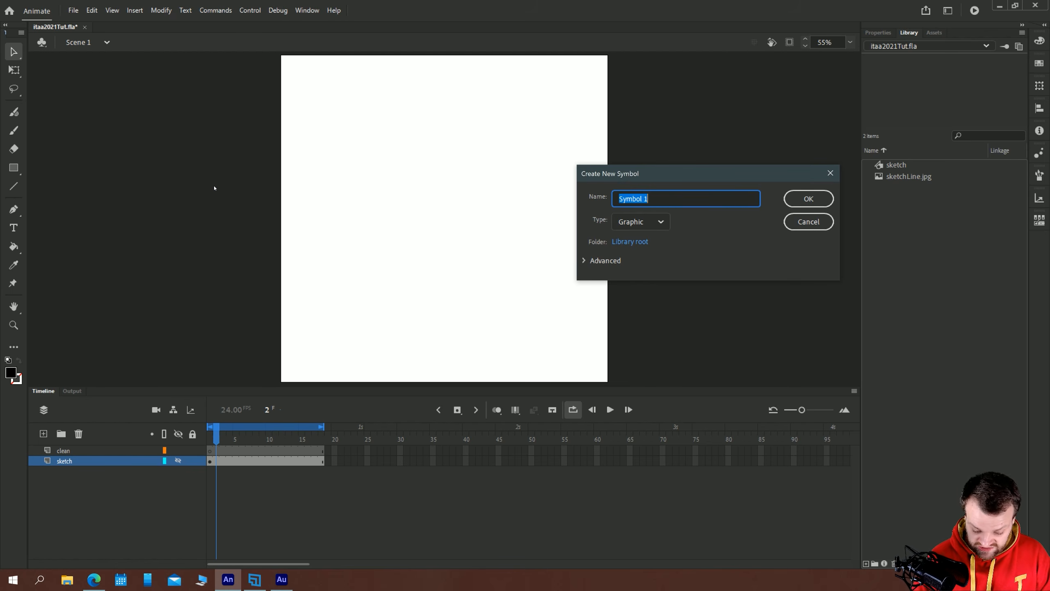
{"action": "type", "text": "bounce"}
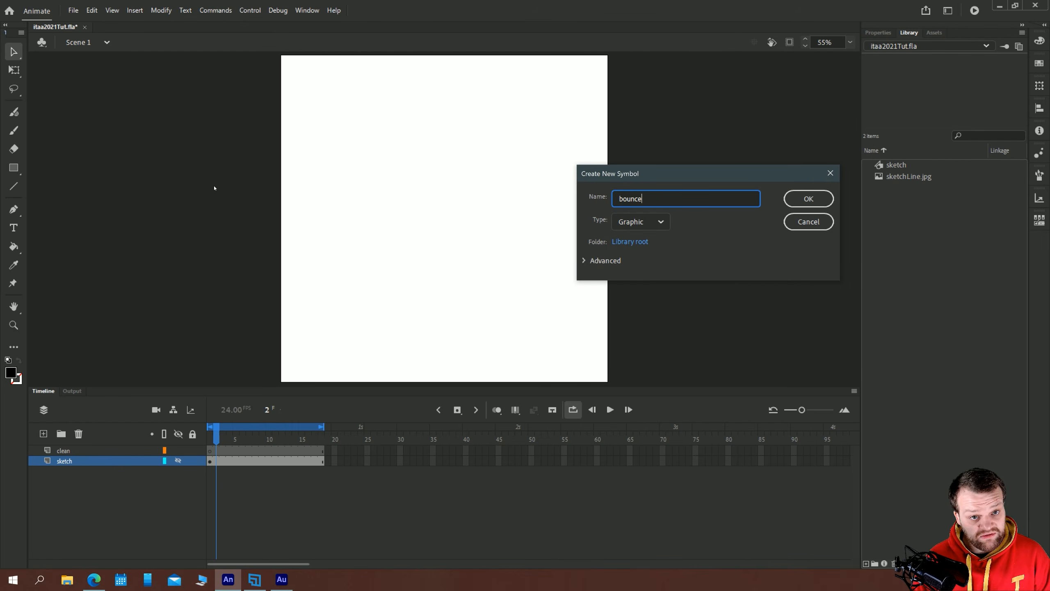
{"action": "key", "text": "Return"}
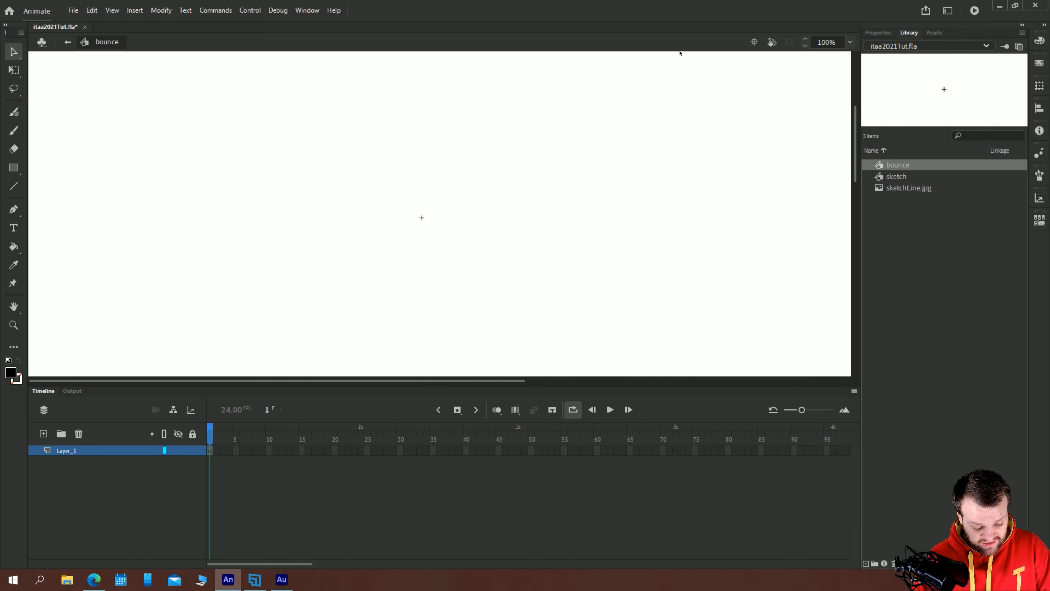
Paste the cut layers into the bounce symbol's timeline at frame 1
{"action": "left_click", "coordinate": [850, 42]}
{"action": "left_click", "coordinate": [856, 67]}
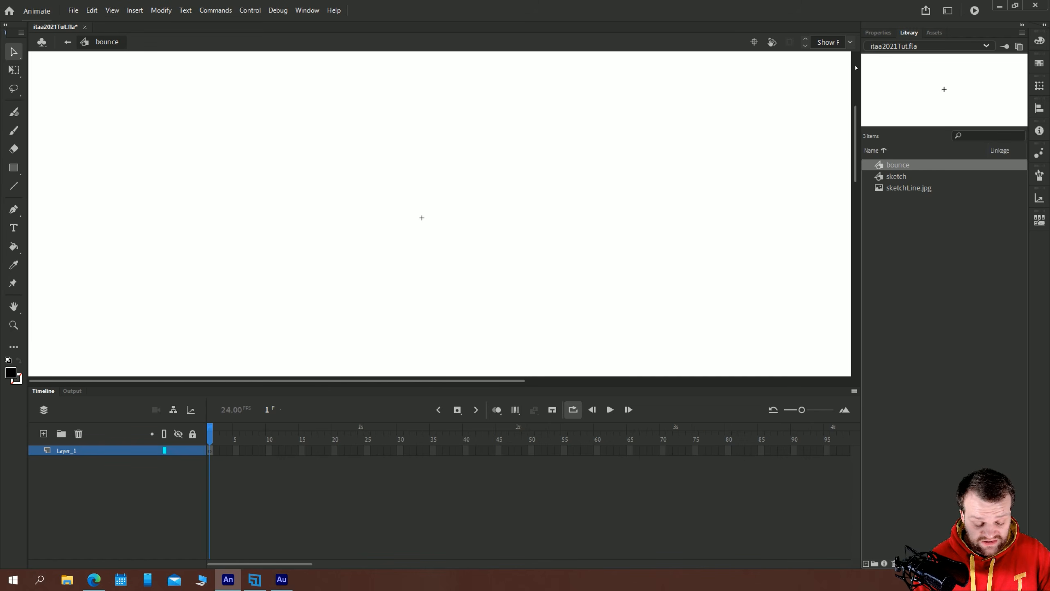
{"action": "right_click", "coordinate": [217, 452]}
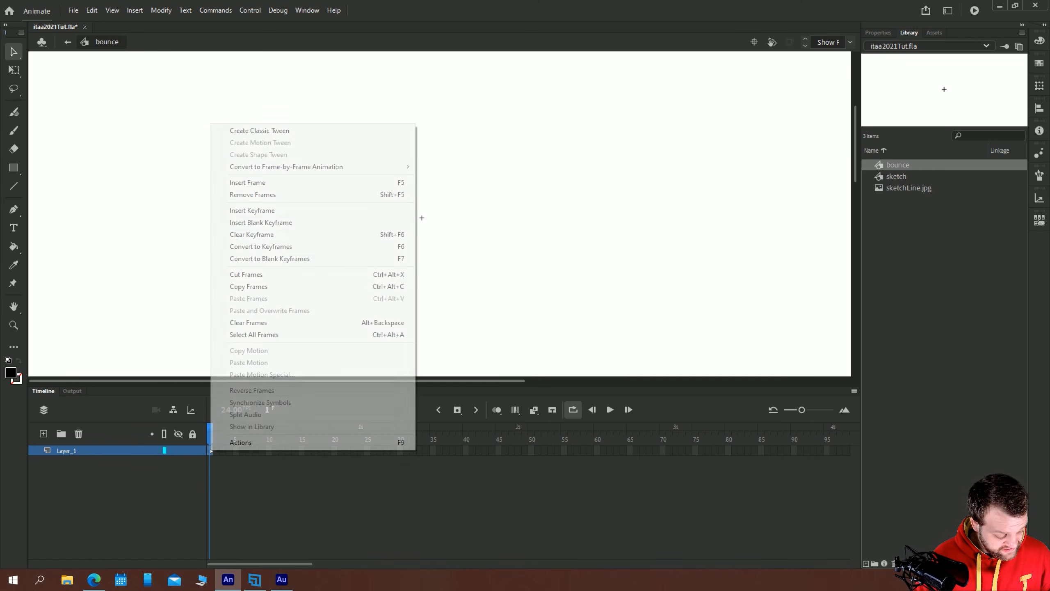
{"action": "left_click", "coordinate": [234, 298]}
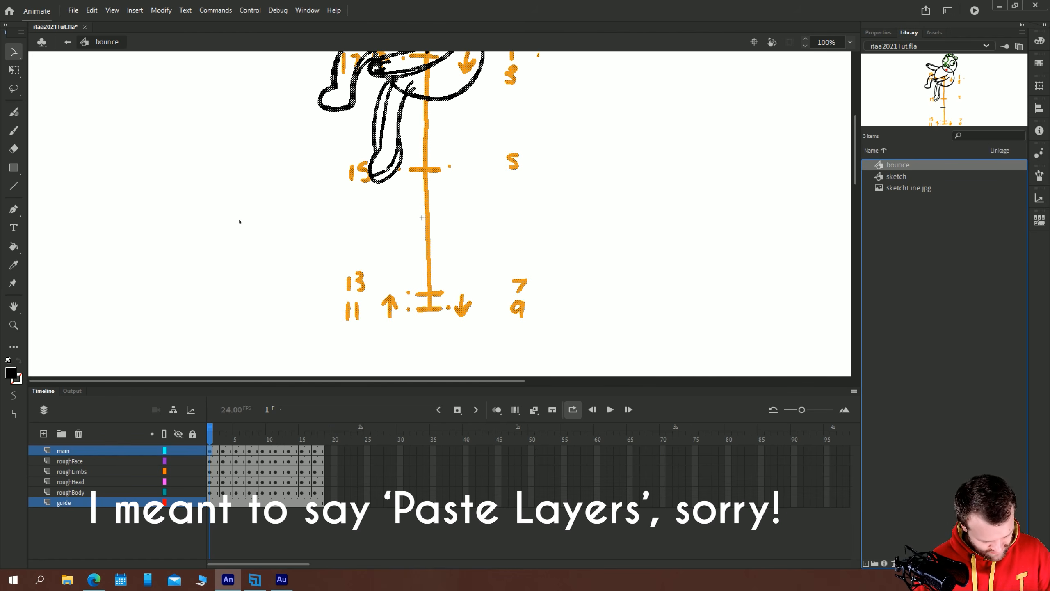
{"action": "left_click", "coordinate": [850, 42]}
{"action": "left_click", "coordinate": [873, 70]}
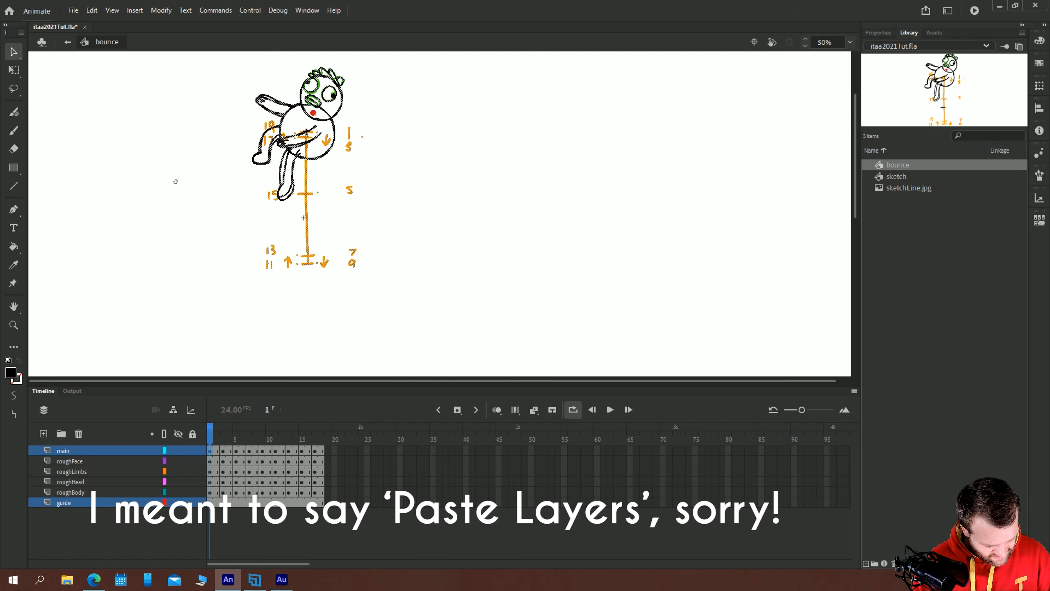
{"action": "left_click_drag", "start_coordinate": [175, 181], "coordinate": [160, 211]}
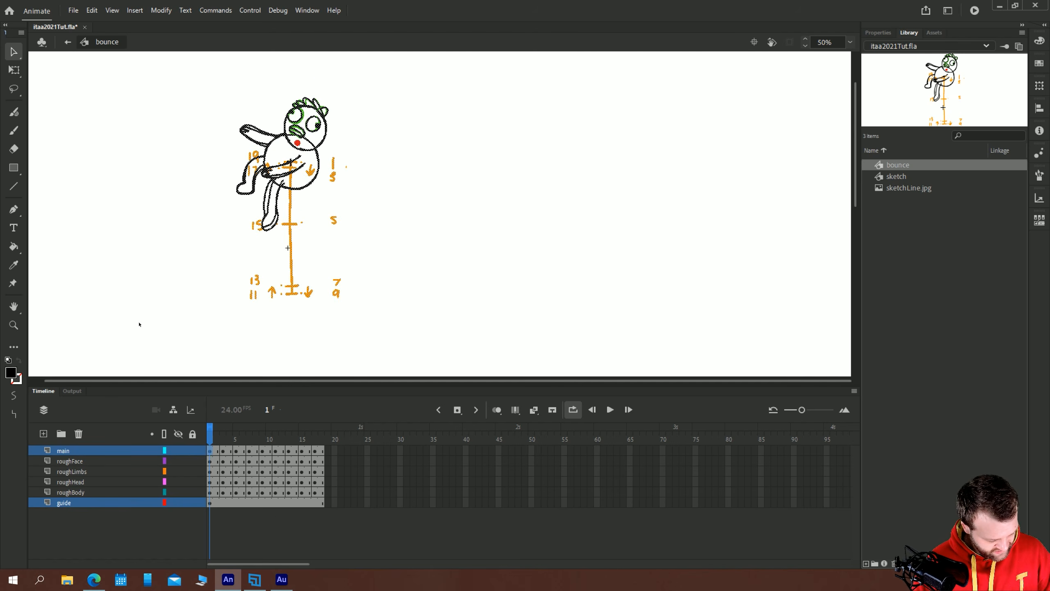
Lock and hide the four rough layers and the guide layer, and play the main layer's animation from frame 1
{"action": "left_click_drag", "start_coordinate": [193, 461], "coordinate": [193, 504]}
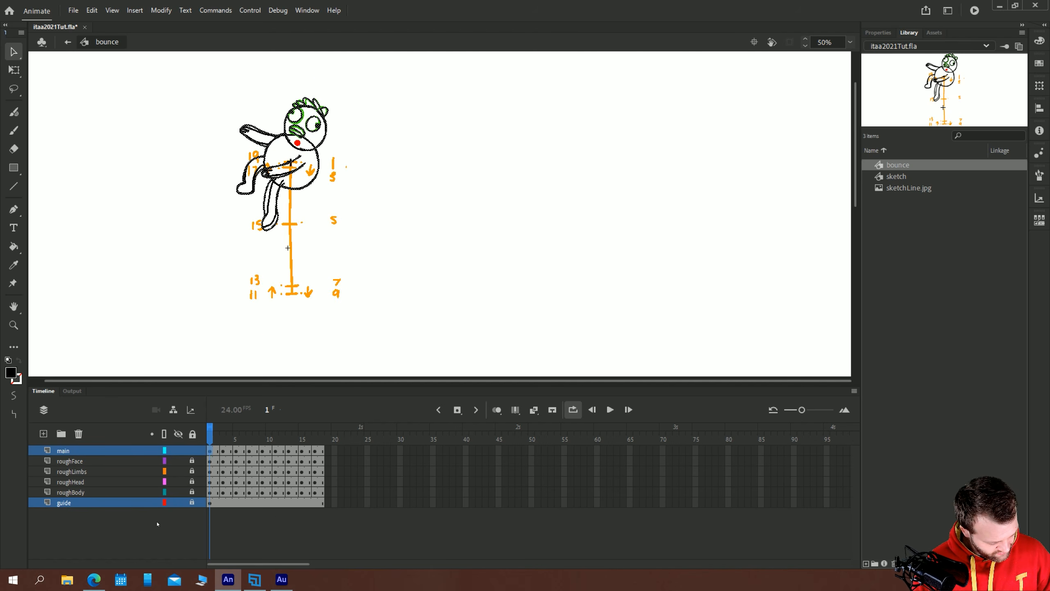
{"action": "left_click_drag", "start_coordinate": [178, 461], "coordinate": [177, 508]}
{"action": "key", "text": "Return"}
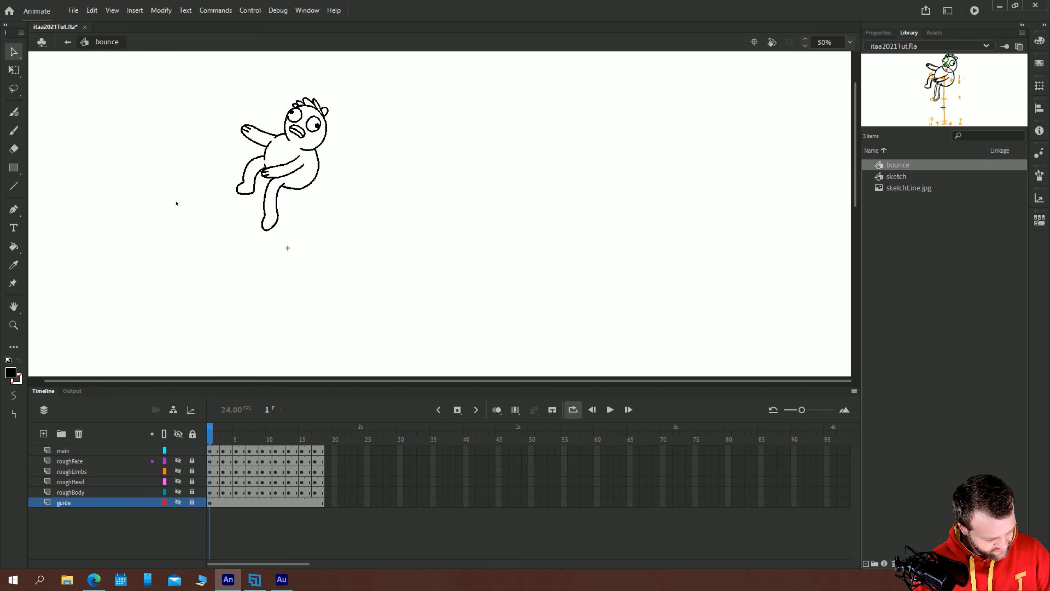
{"action": "left_click", "coordinate": [212, 451]}
{"action": "key", "text": "Return"}
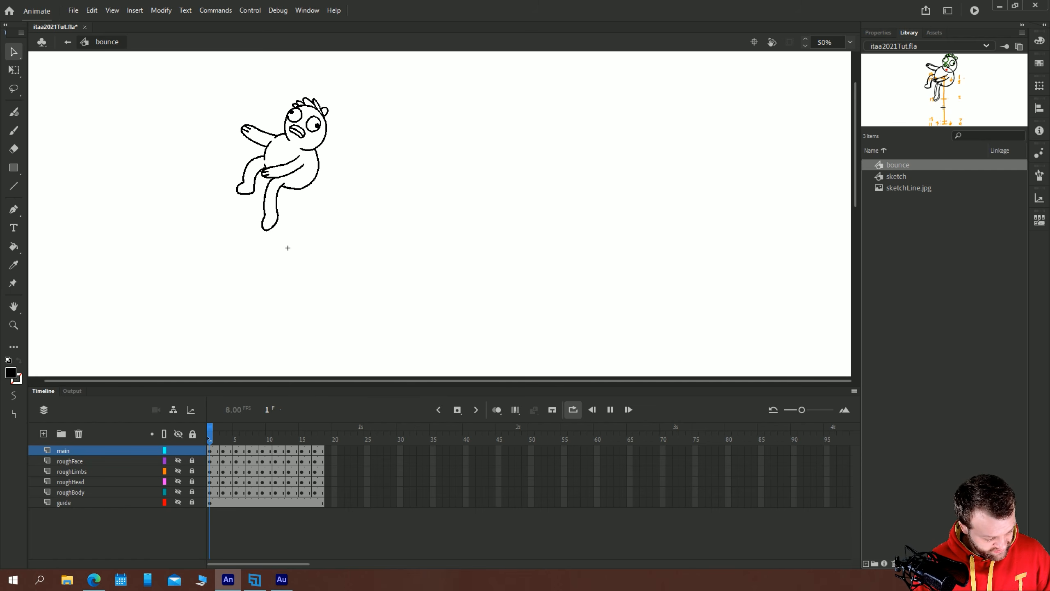
Return to Scene 1 and delete the leftover layers from main down to guide
{"action": "key", "text": "Return"}
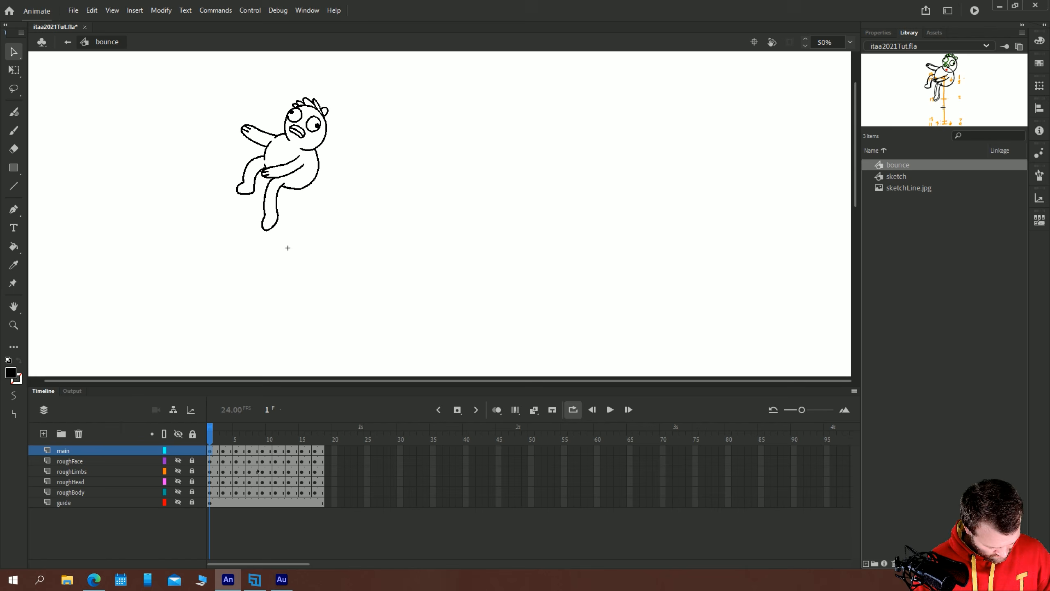
{"action": "key", "text": "Return"}
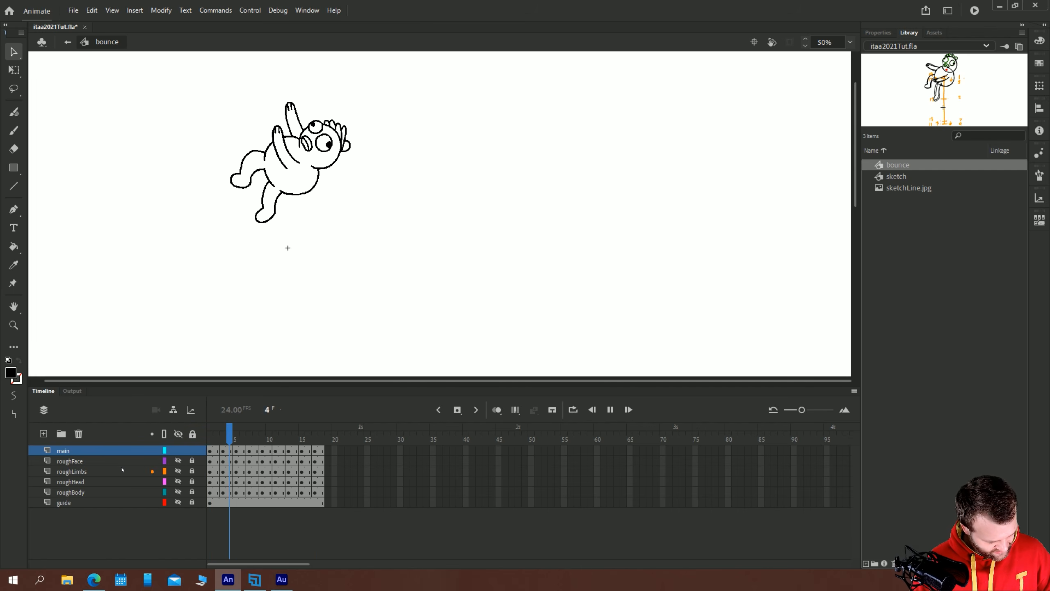
{"action": "left_click", "coordinate": [68, 42]}
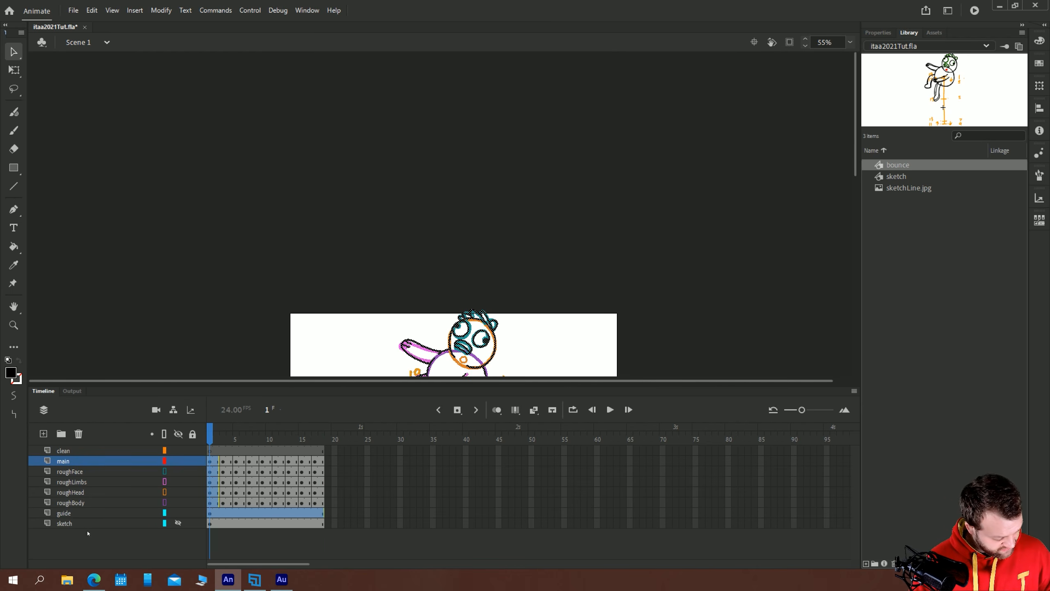
{"action": "left_click", "coordinate": [64, 512]}
{"action": "left_click", "coordinate": [65, 463], "text": "shift"}
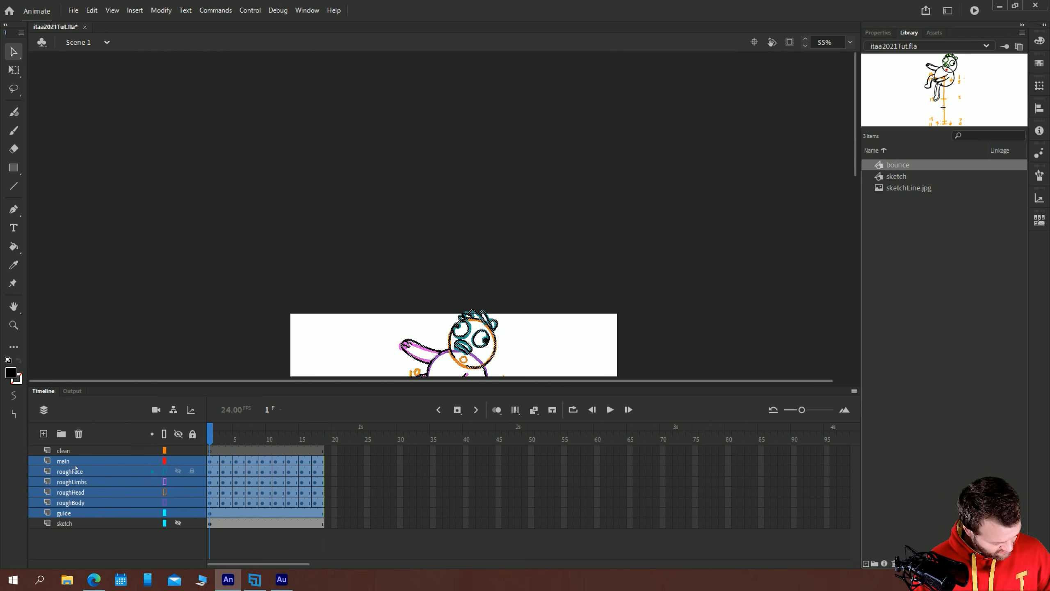
{"action": "left_click", "coordinate": [78, 434]}
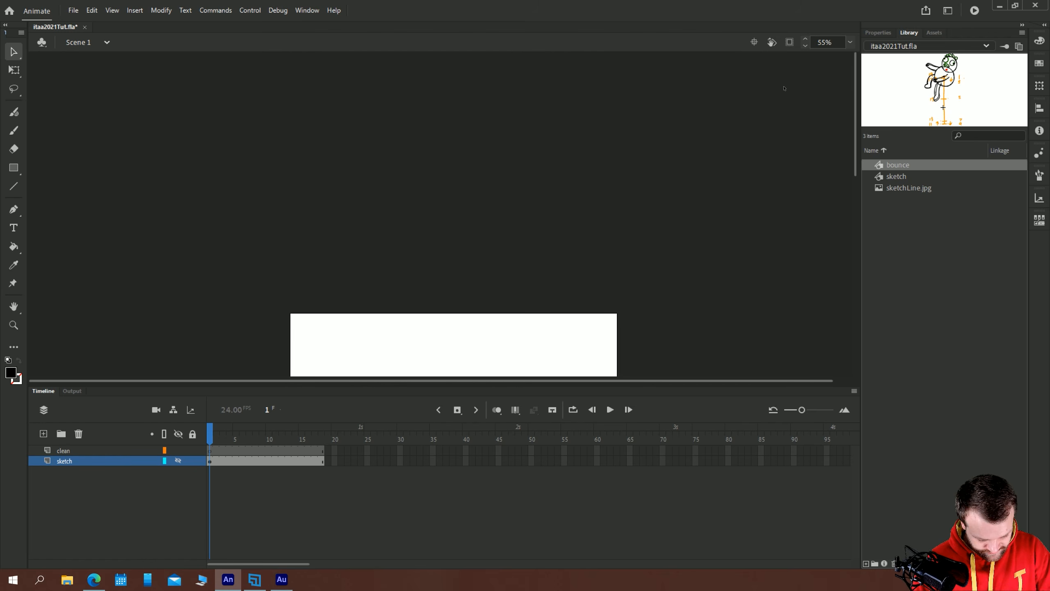
Add a new layer named bounce between the clean and sketch layers
{"action": "left_click", "coordinate": [850, 43]}
{"action": "left_click", "coordinate": [874, 54]}
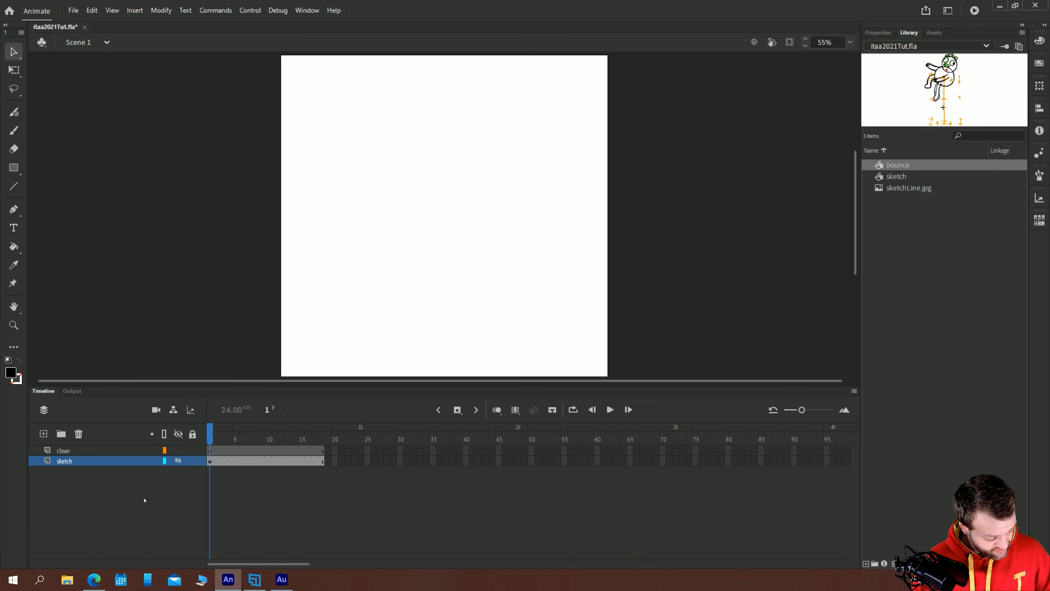
{"action": "left_click", "coordinate": [43, 433]}
{"action": "double_click", "coordinate": [66, 462]}
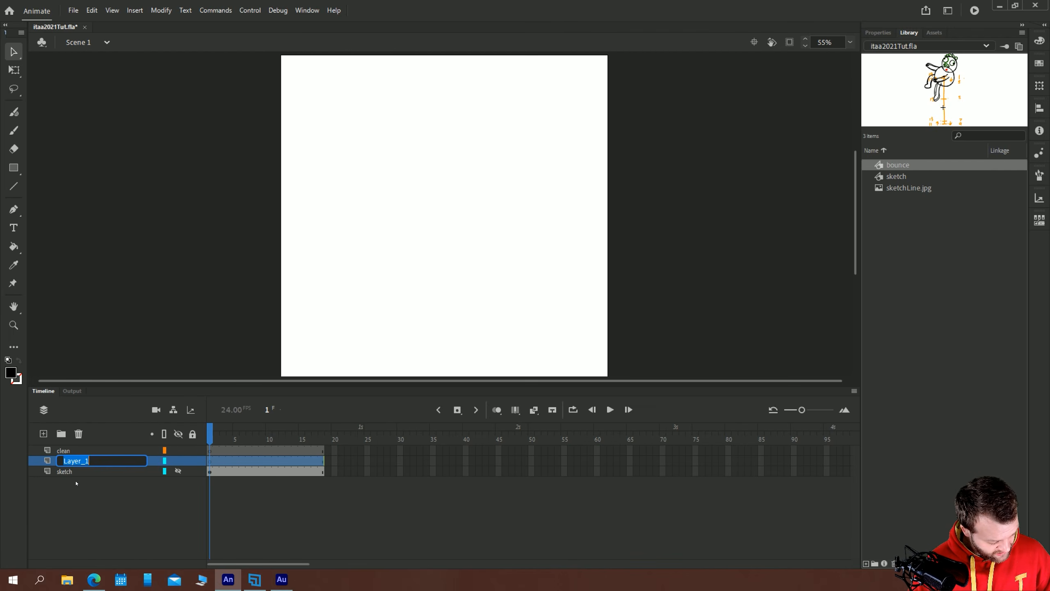
{"action": "type", "text": "bounce"}
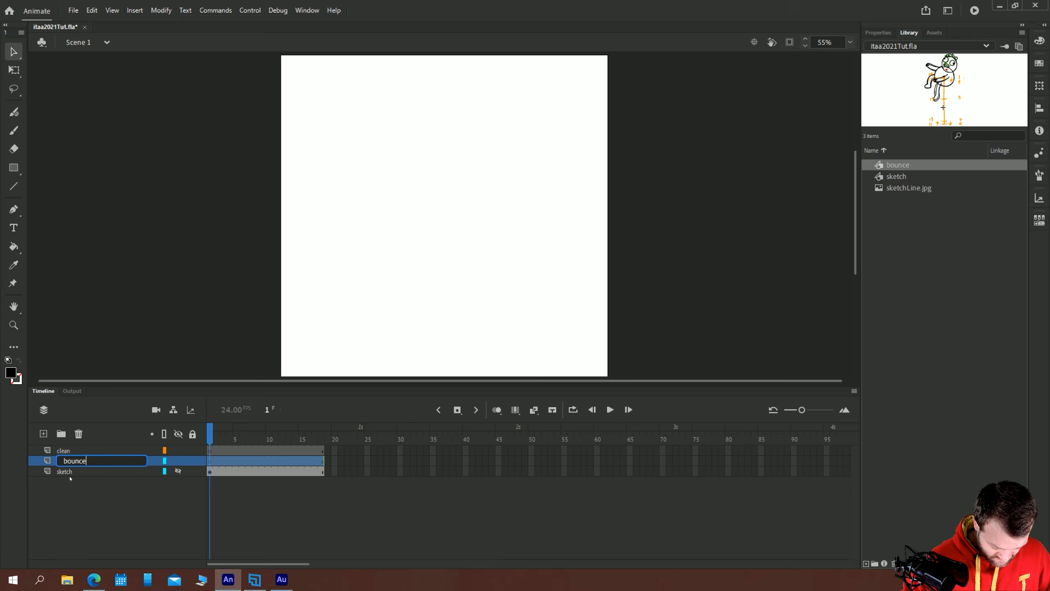
{"action": "key", "text": "Return"}
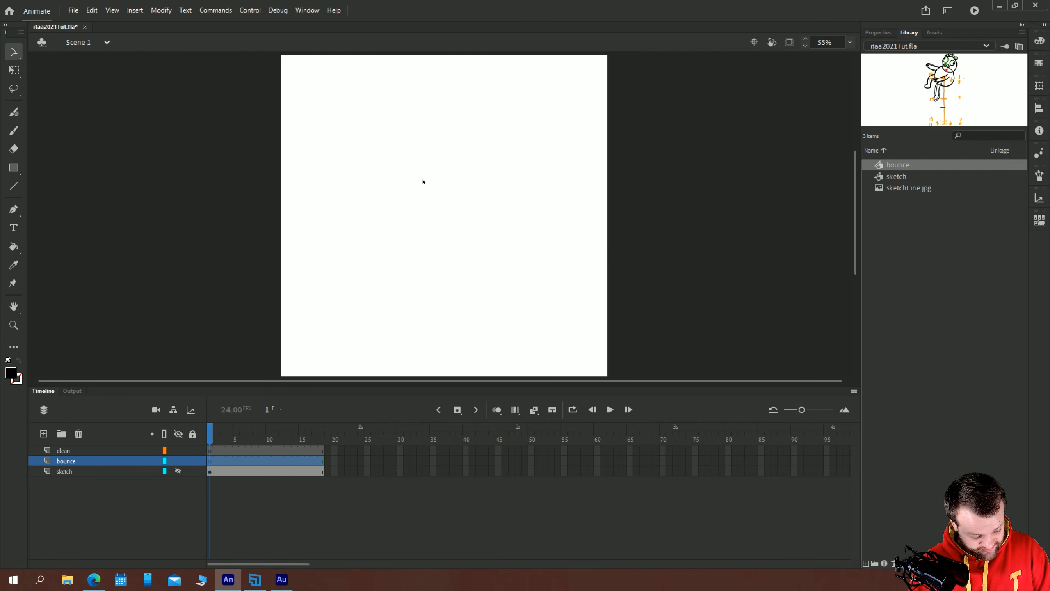
Place the bounce symbol from the library on the bounce layer and shift it right and down toward the stage's centre
{"action": "left_click_drag", "start_coordinate": [425, 183], "coordinate": [426, 184]}
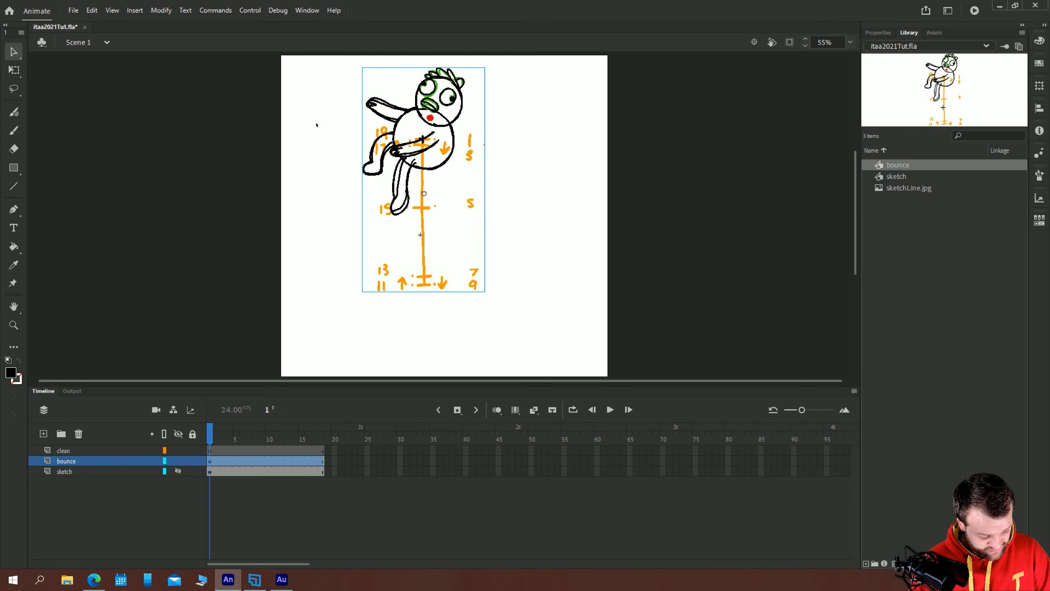
{"action": "left_click_drag", "start_coordinate": [414, 111], "coordinate": [433, 133]}
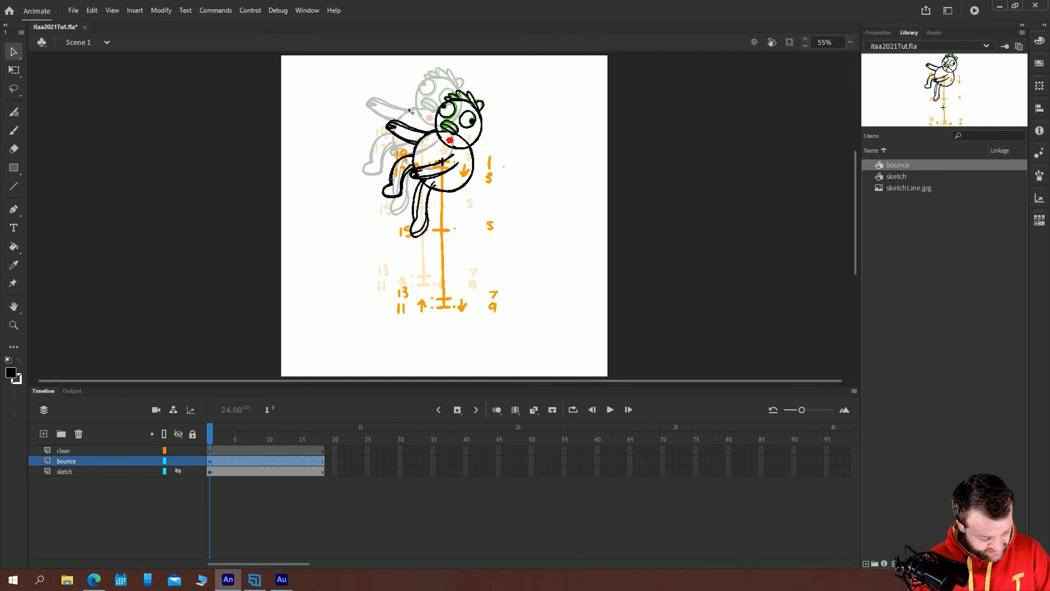
{"action": "key", "text": "shift+Right"}
{"action": "key", "text": "shift+Down"}
{"action": "key", "text": "shift+Left"}
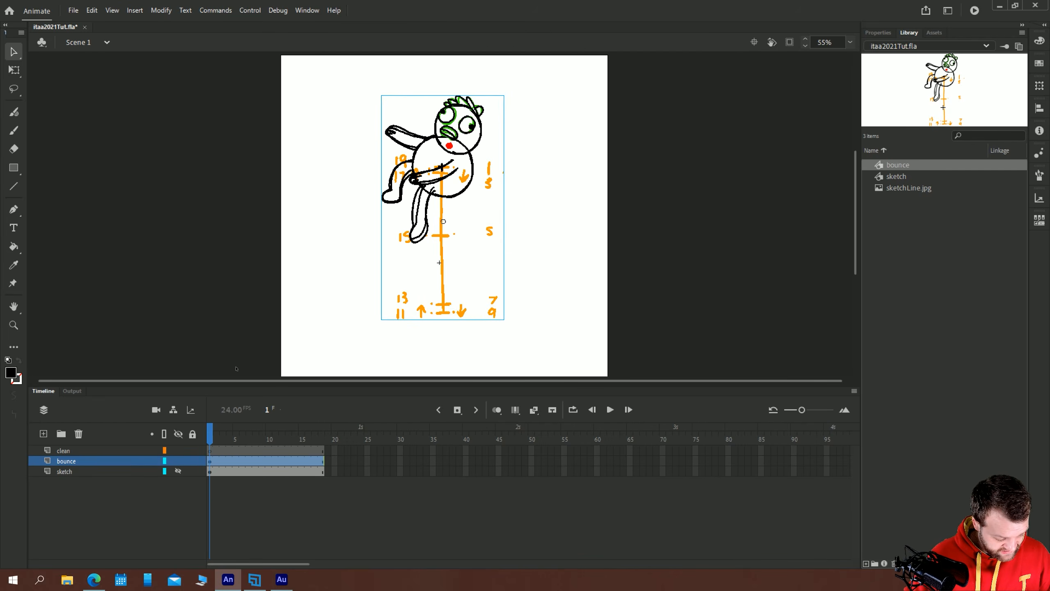
{"action": "key", "text": "Right"}
Play the Scene 1 timeline to check how the placed bounce symbol animates
{"action": "left_click", "coordinate": [64, 450]}
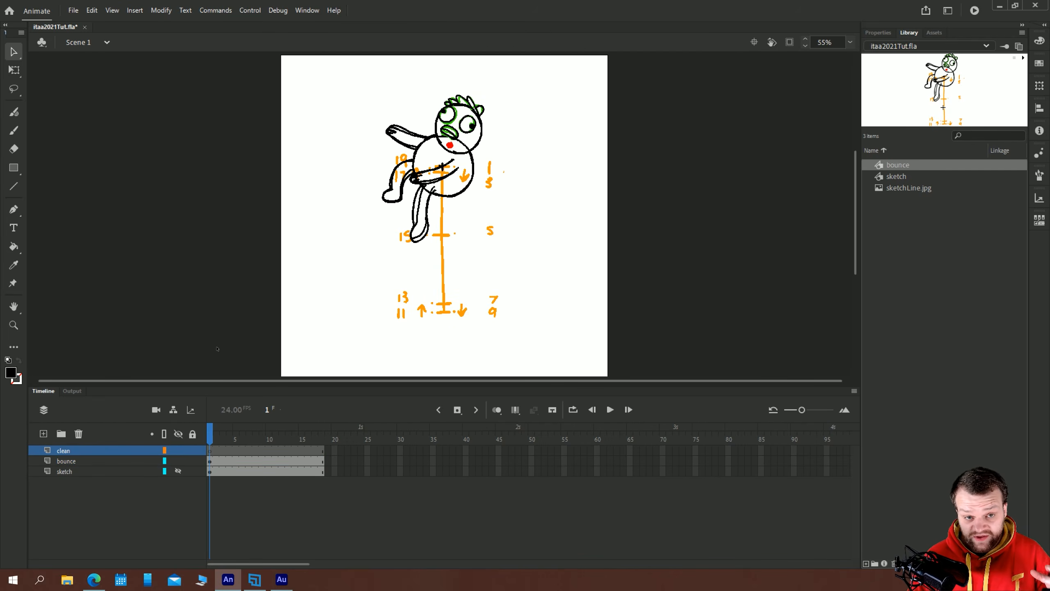
{"action": "key", "text": "Return"}
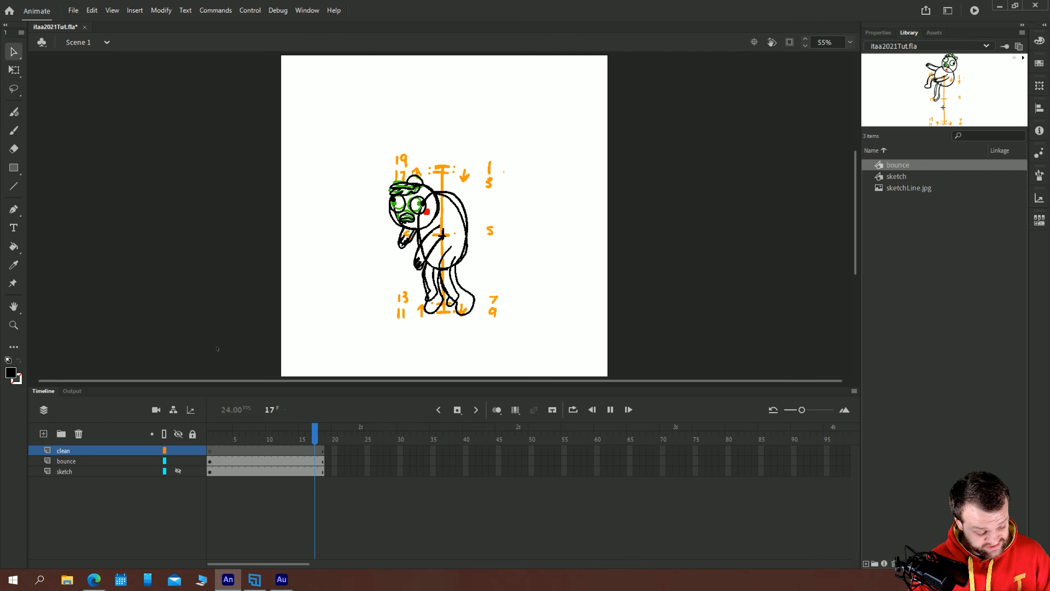
{"action": "key", "text": "Return"}
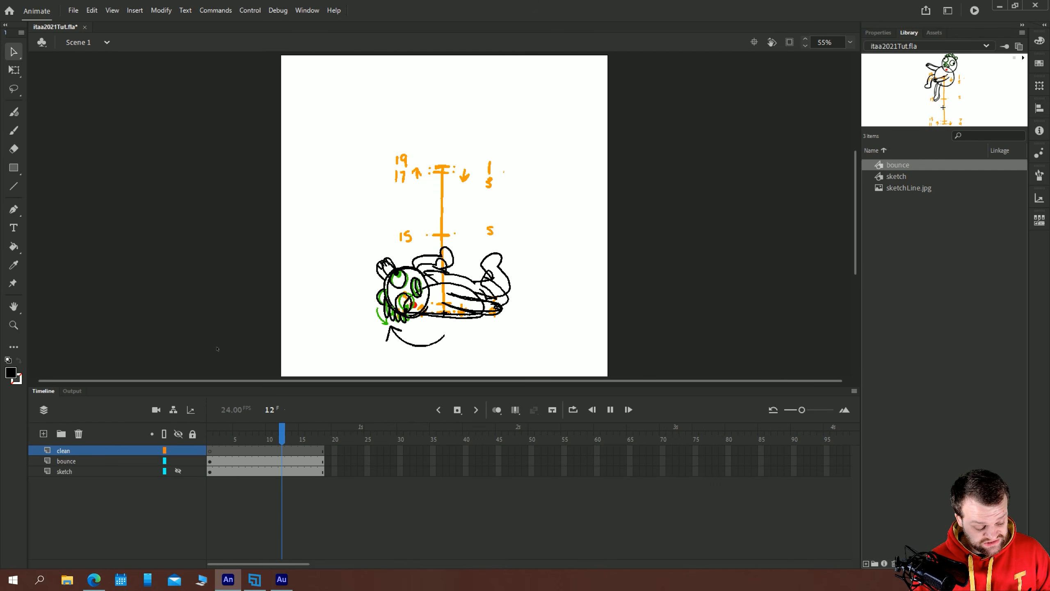
{"action": "key", "text": "Return"}
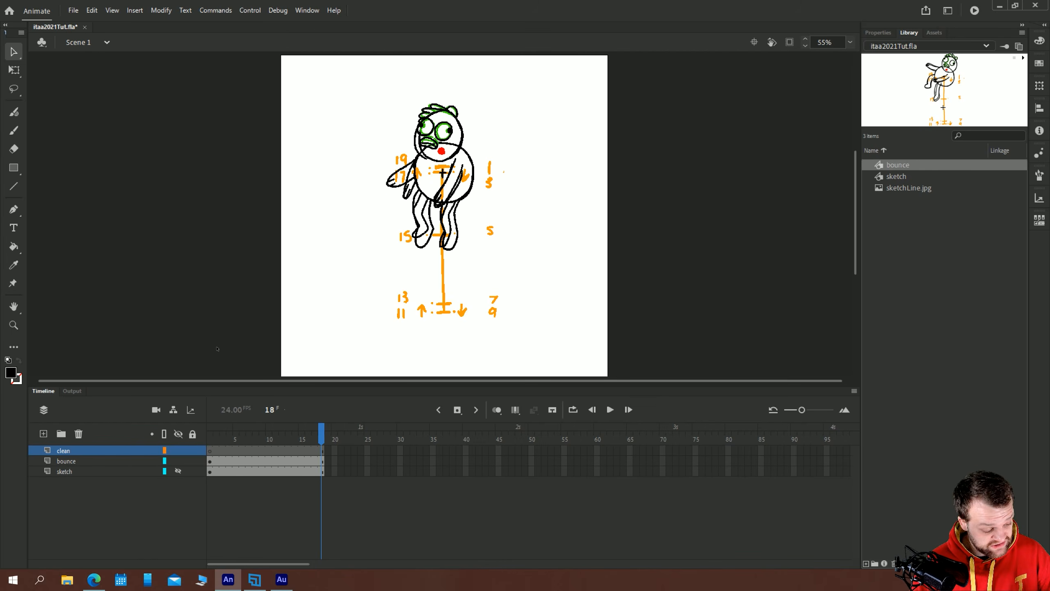
Turn off Include hidden layers in the document's publish settings
{"action": "left_click", "coordinate": [73, 10]}
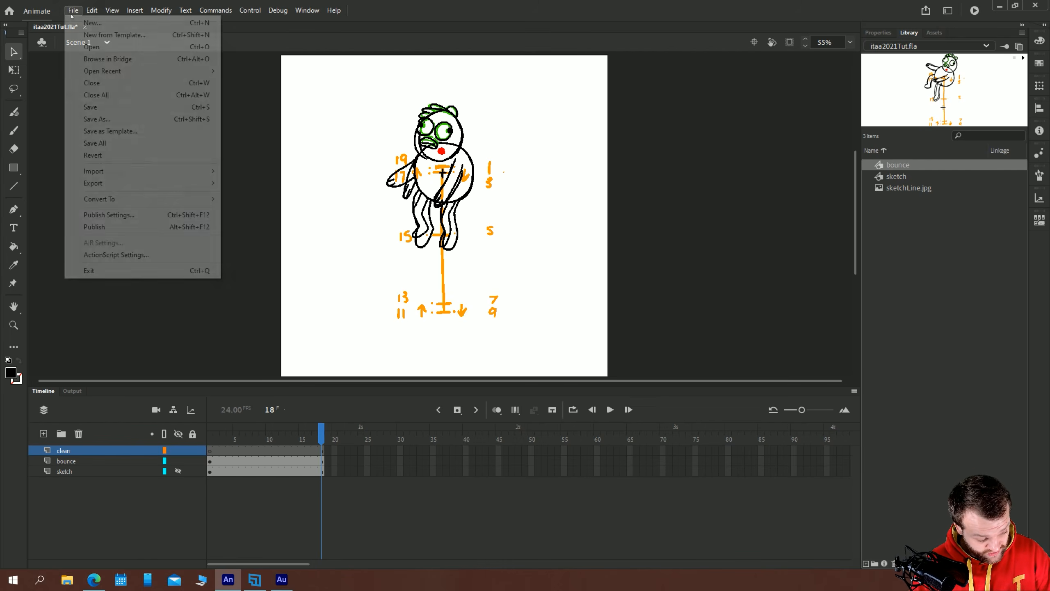
{"action": "left_click", "coordinate": [92, 214]}
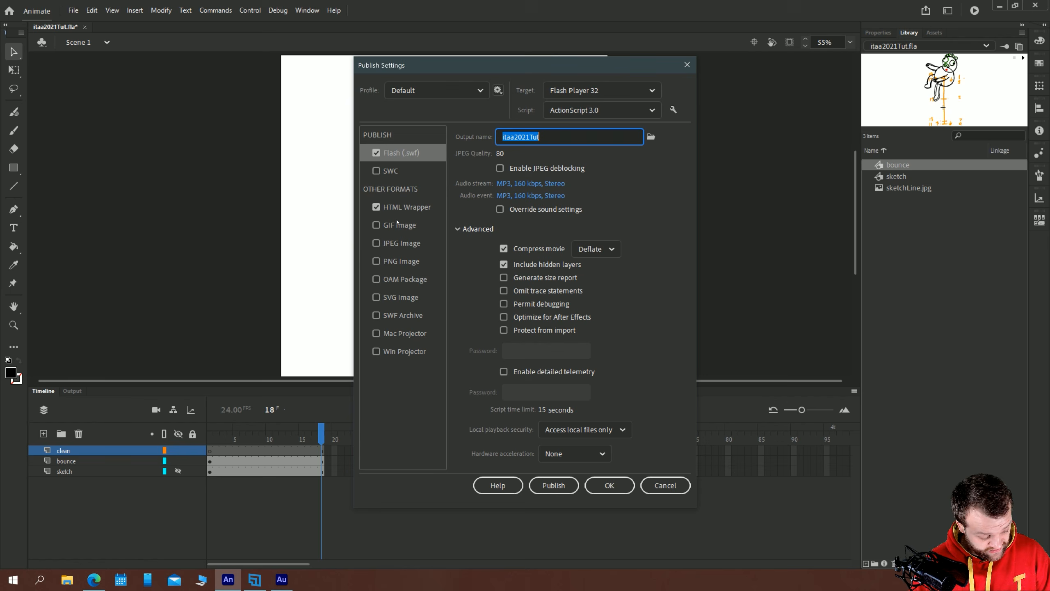
{"action": "left_click", "coordinate": [609, 485]}
Play the bounce animation from frame 1 to check it without the rough and guide layers
{"action": "mouse_move", "coordinate": [271, 442]}
{"action": "left_mouse_down"}
{"action": "mouse_move", "coordinate": [288, 437]}
{"action": "mouse_move", "coordinate": [150, 422]}
{"action": "left_mouse_up"}
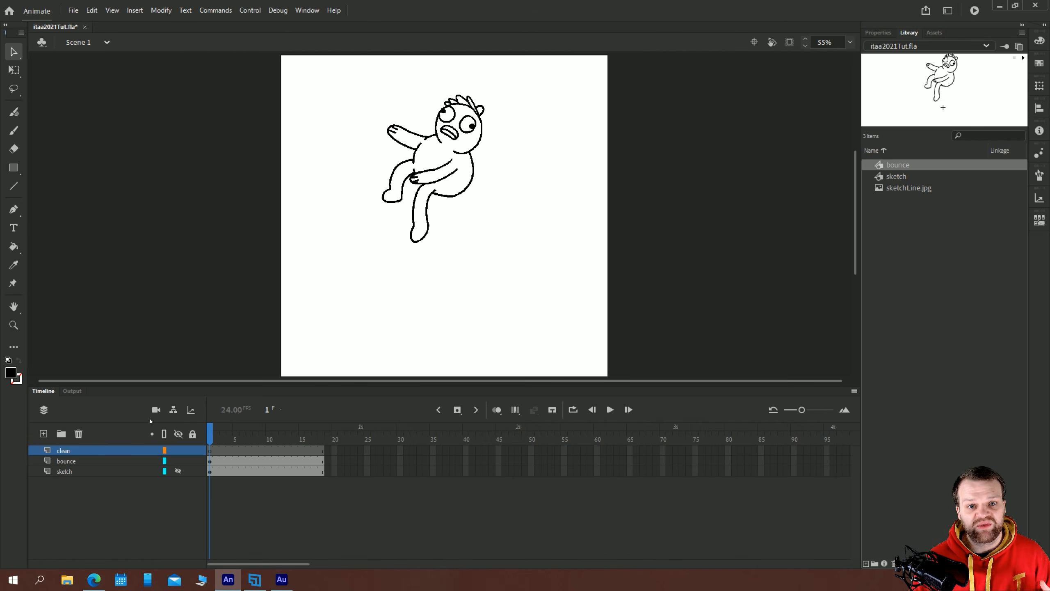
{"action": "key", "text": "Return"}
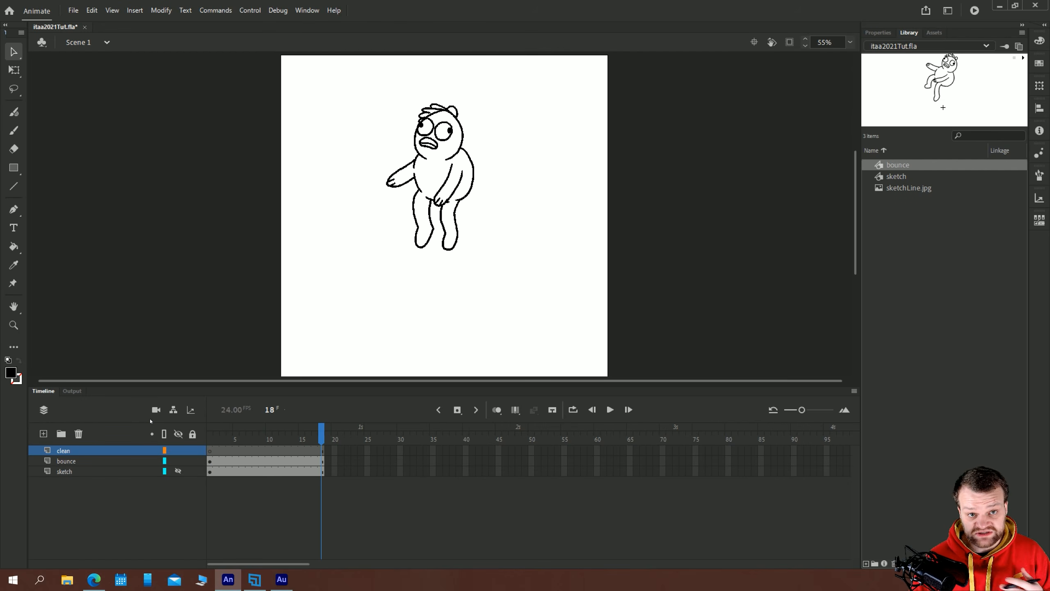
{"action": "key", "text": "Return"}
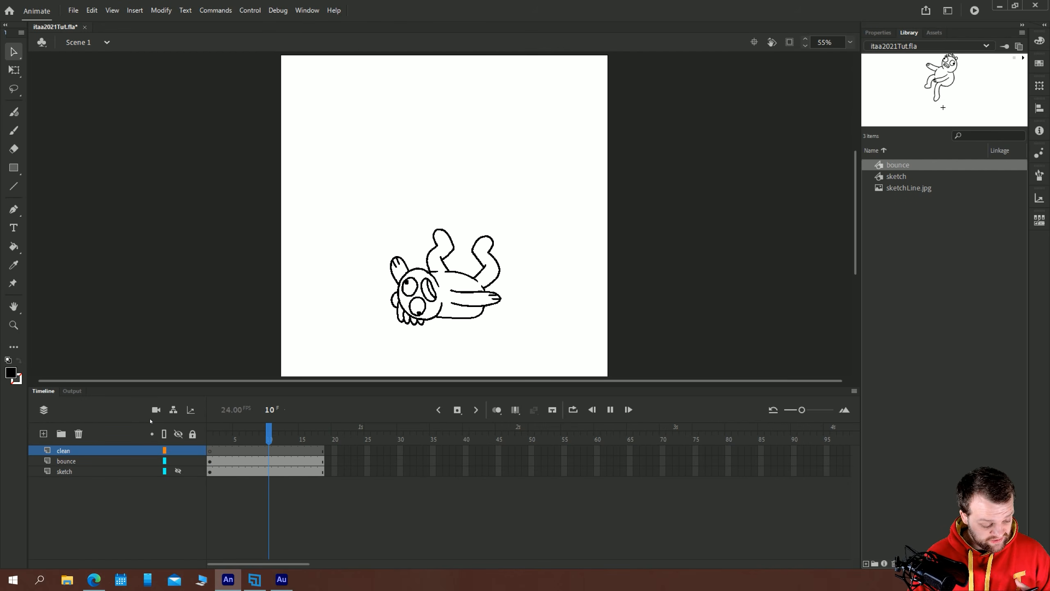
{"action": "key", "text": "Return"}
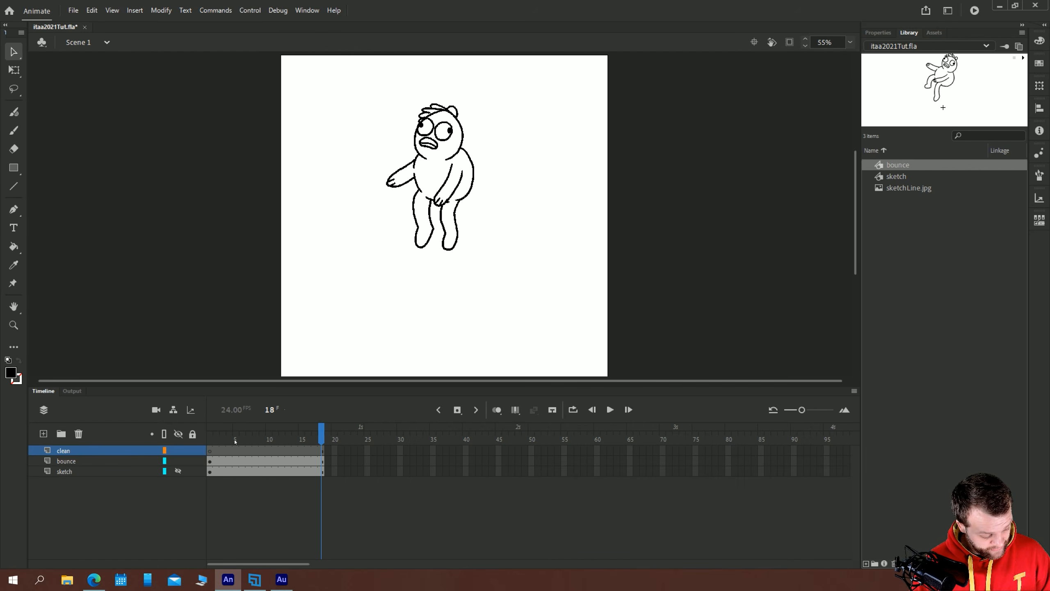
{"action": "key", "text": "Return"}
{"action": "key", "text": "Return"}
Go to frame 9 and nudge the bounce instance up and to the left on the stage
{"action": "key", "text": "comma"}
{"action": "key", "text": "comma"}
{"action": "key", "text": "comma"}
{"action": "key", "text": "comma"}
{"action": "key", "text": "period"}
{"action": "key", "text": "period"}
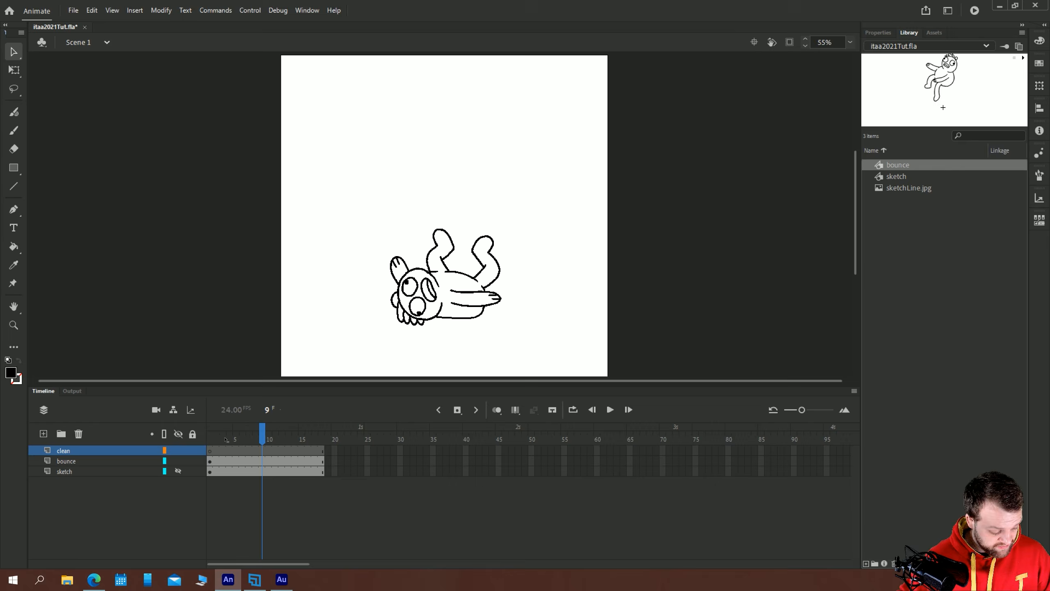
{"action": "left_click", "coordinate": [407, 302]}
{"action": "key", "text": "shift+Up"}
{"action": "key", "text": "shift+Left"}
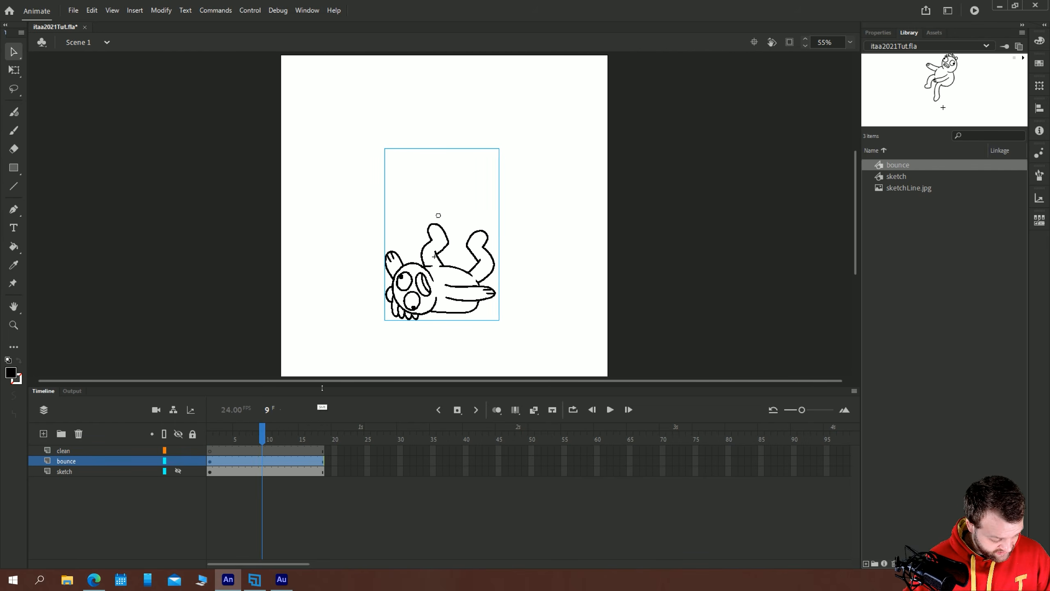
{"action": "key", "text": "shift+Up"}
{"action": "key", "text": "shift+Left"}
Enlarge the bounce instance slightly and proportionally with Free Transform, and nudge it upward
{"action": "key", "text": "q"}
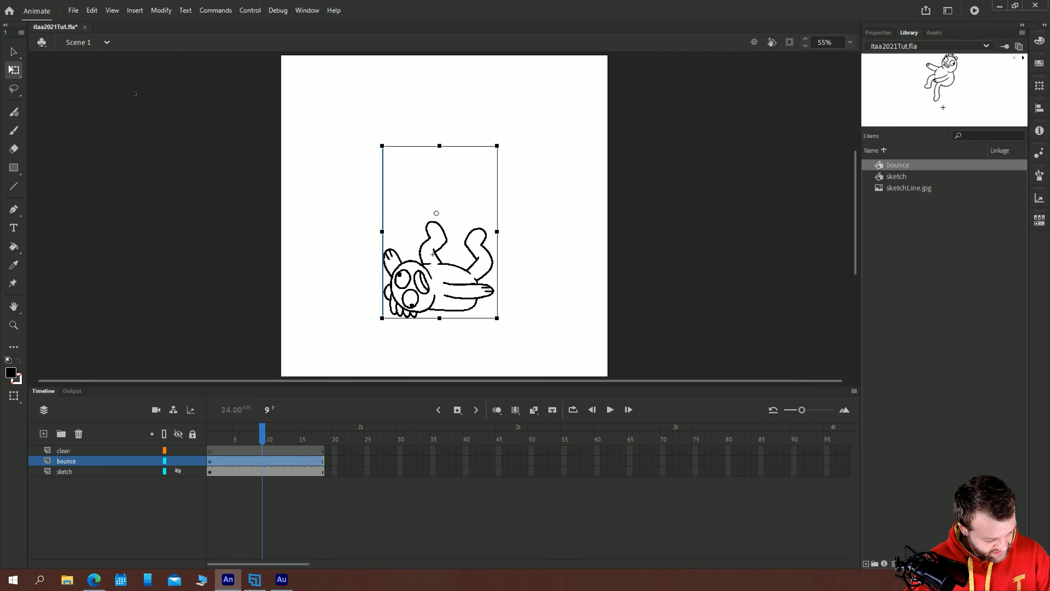
{"action": "left_click_drag", "start_coordinate": [382, 145], "coordinate": [379, 140]}
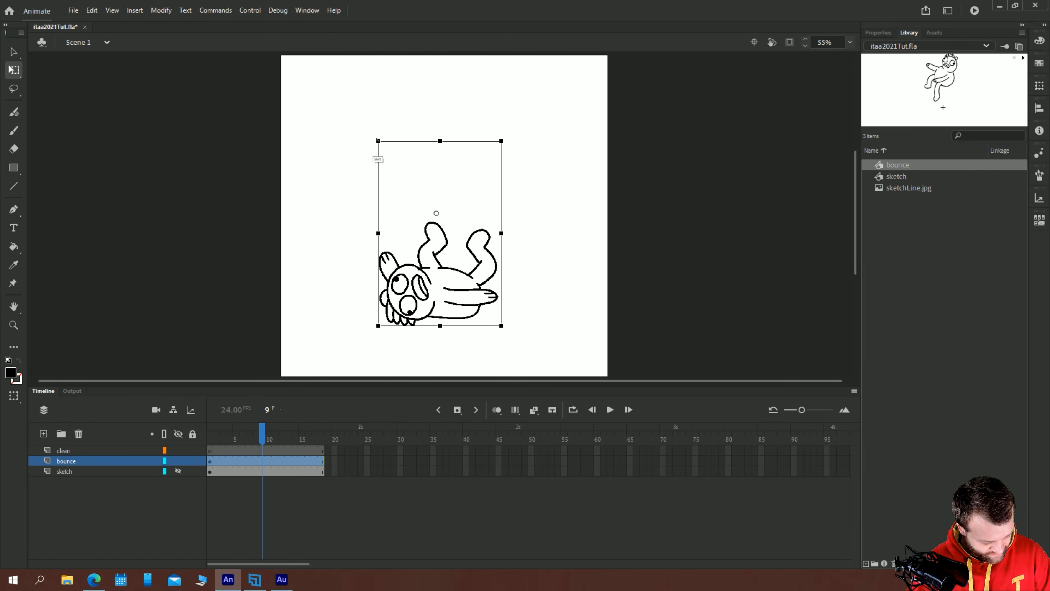
{"action": "key", "text": "shift+Up"}
{"action": "key", "text": "shift+Up"}
At frame 1, move the bounce instance slightly down and to the right to centre it better on the stage
{"action": "left_click_drag", "start_coordinate": [221, 441], "coordinate": [210, 440]}
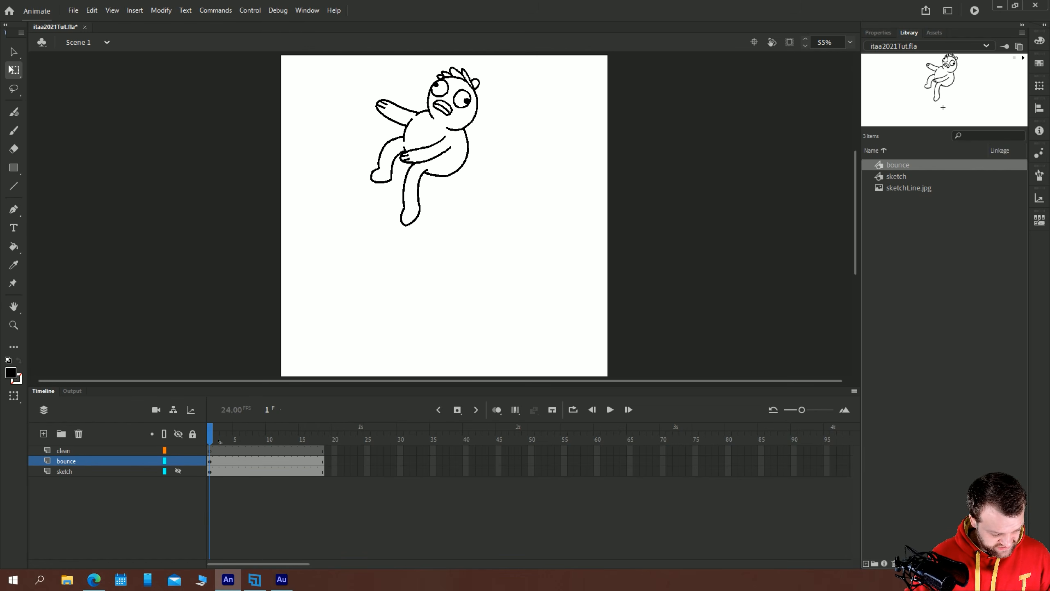
{"action": "left_click", "coordinate": [412, 177]}
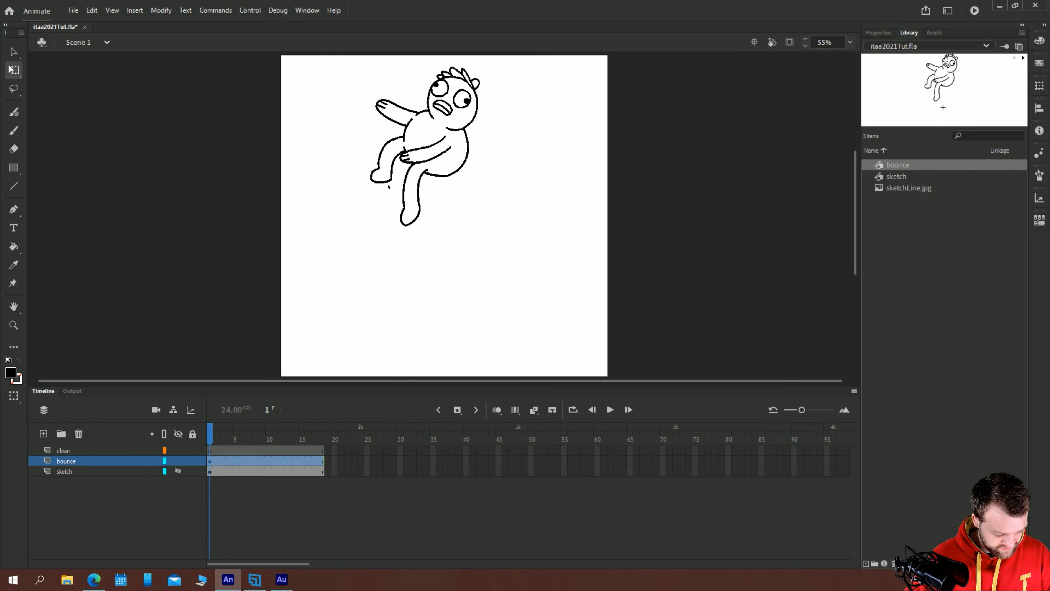
{"action": "left_click", "coordinate": [332, 78]}
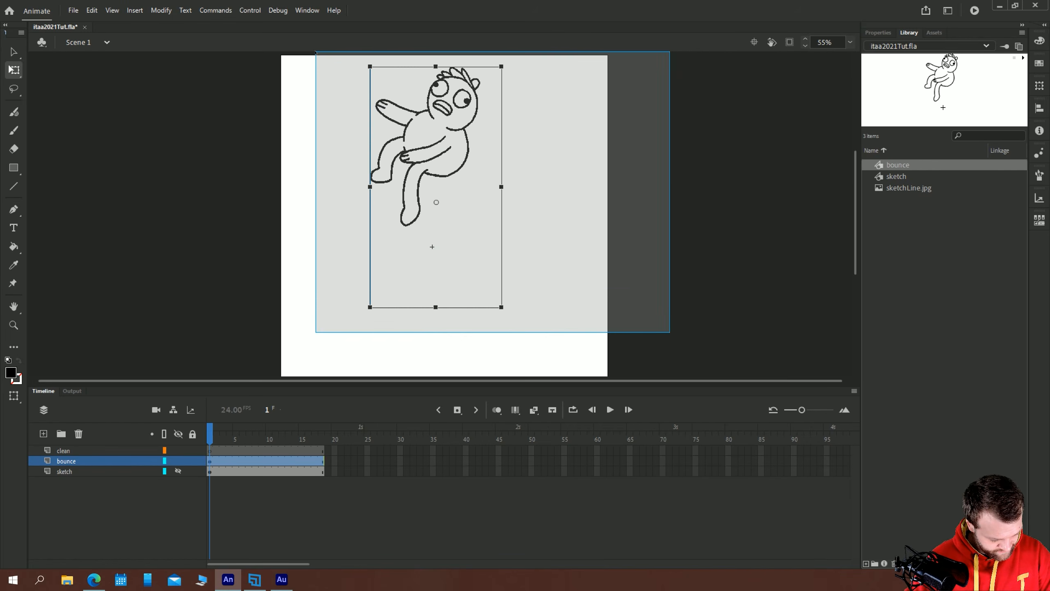
{"action": "left_click", "coordinate": [280, 247]}
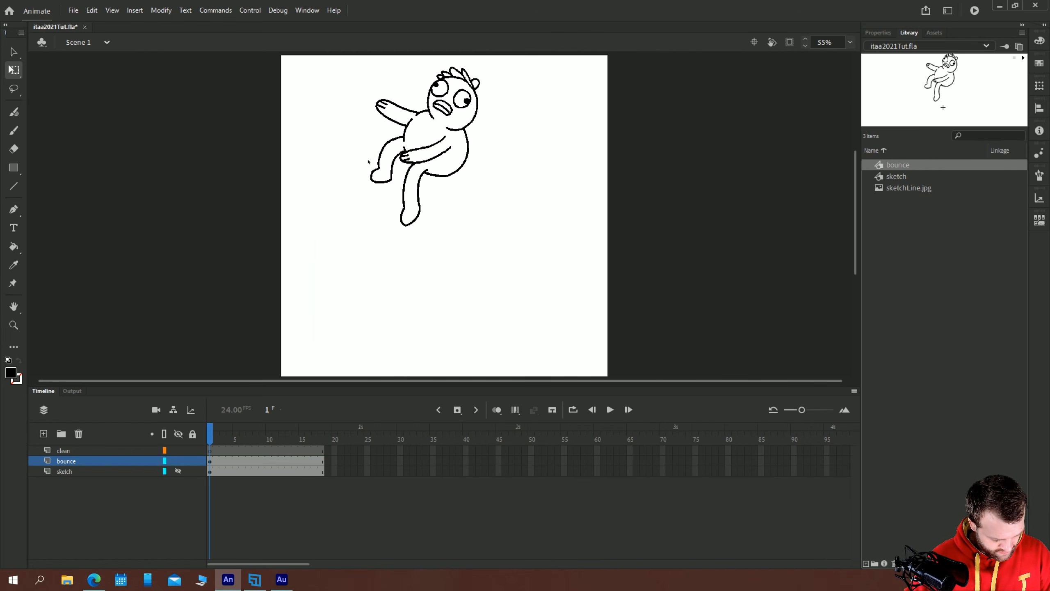
{"action": "left_click_drag", "start_coordinate": [383, 165], "coordinate": [389, 169]}
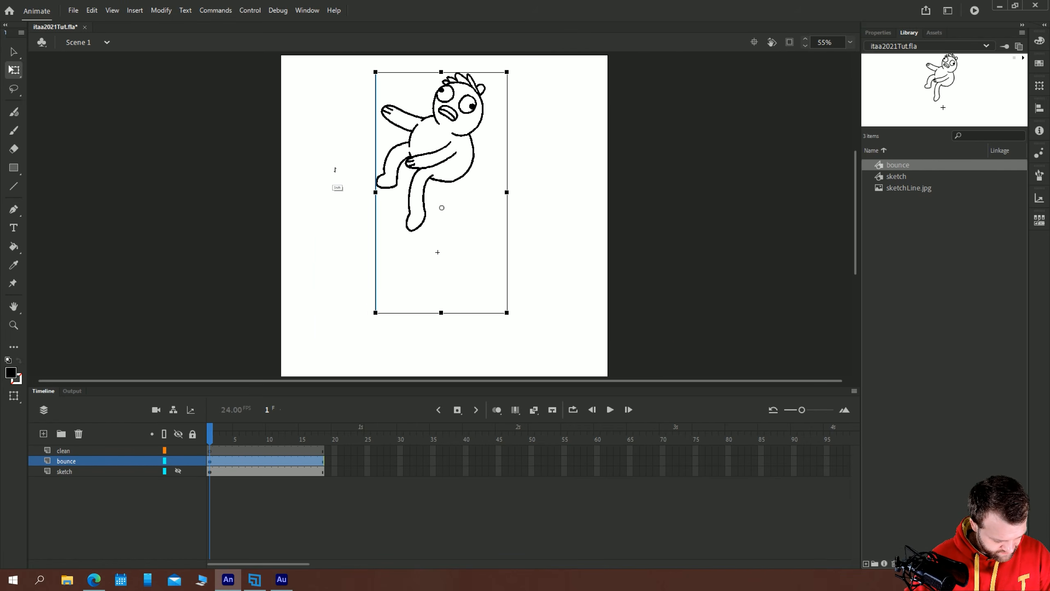
Turn on loop playback for frames 1 to 18 and play the repositioned bounce animation
{"action": "key", "text": "Return"}
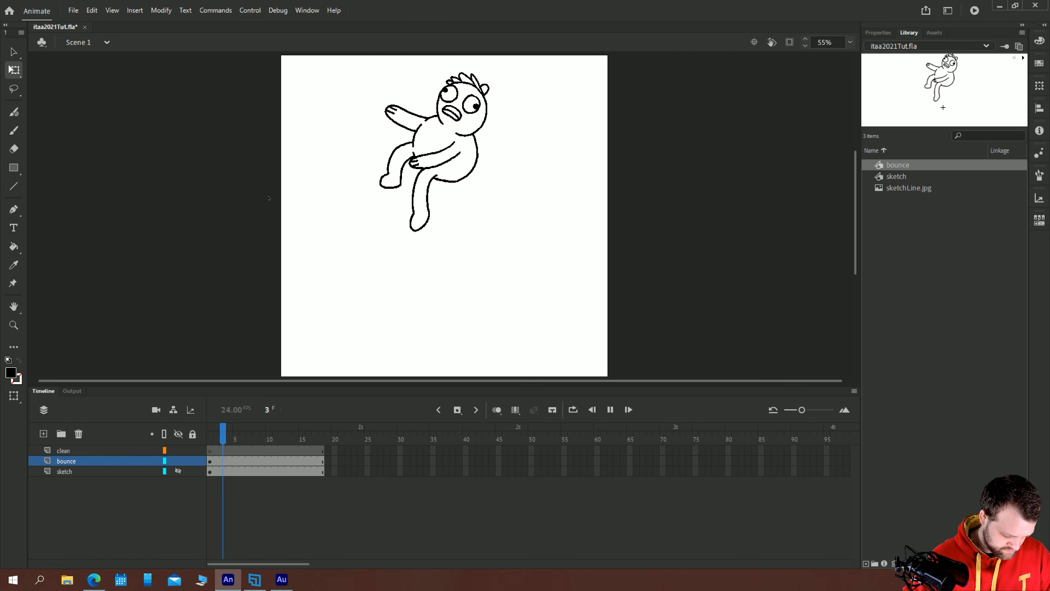
{"action": "key", "text": "Return"}
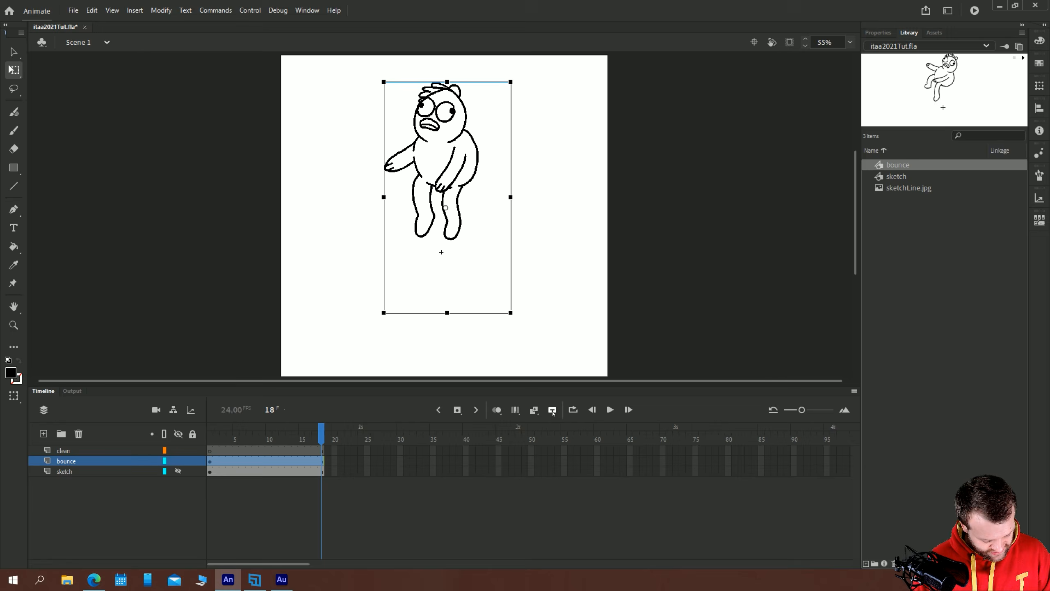
{"action": "left_click", "coordinate": [573, 410]}
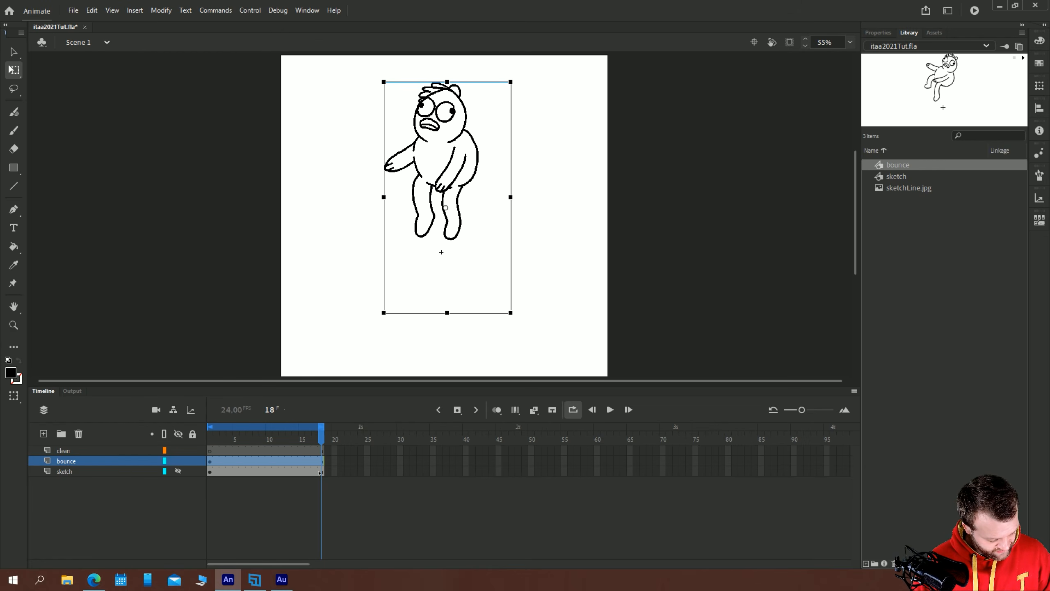
{"action": "key", "text": "Return"}
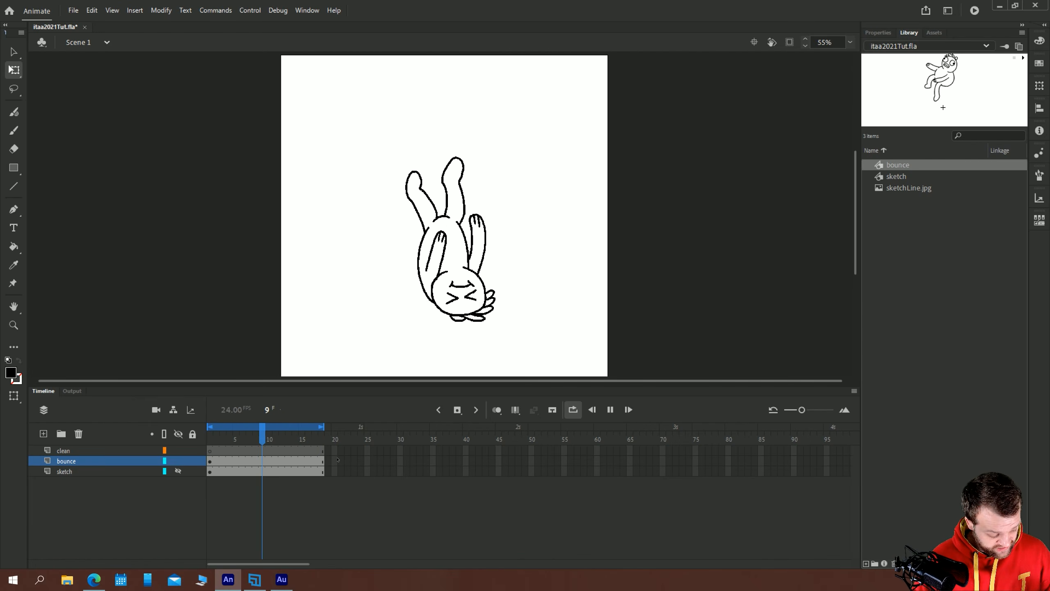
Select the bounce instance at frame 1 and set its graphic looping to play in a loop
{"action": "left_click", "coordinate": [879, 33]}
{"action": "left_click", "coordinate": [210, 461]}
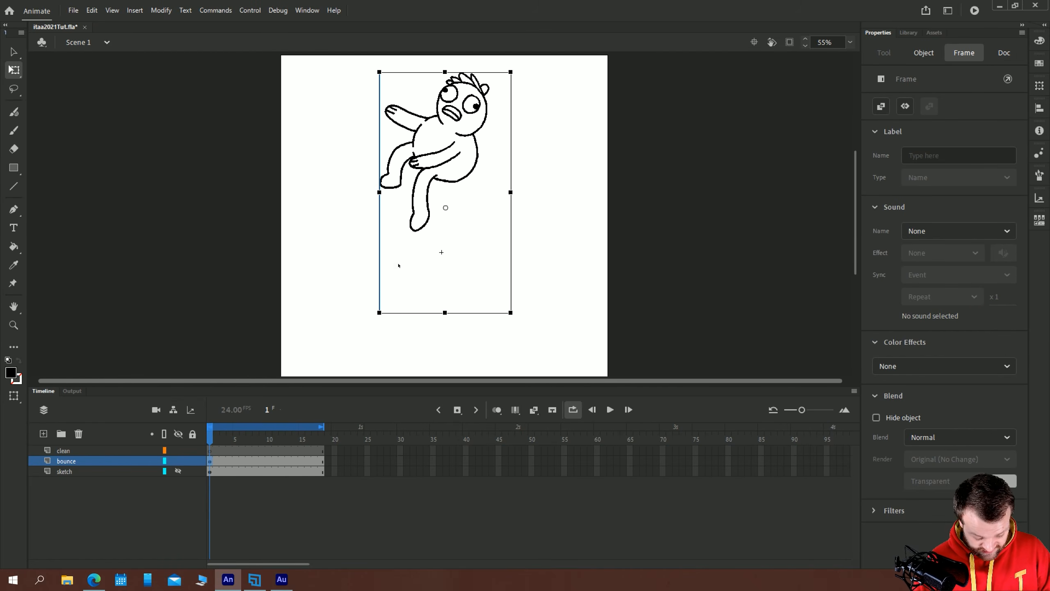
{"action": "left_click", "coordinate": [442, 182]}
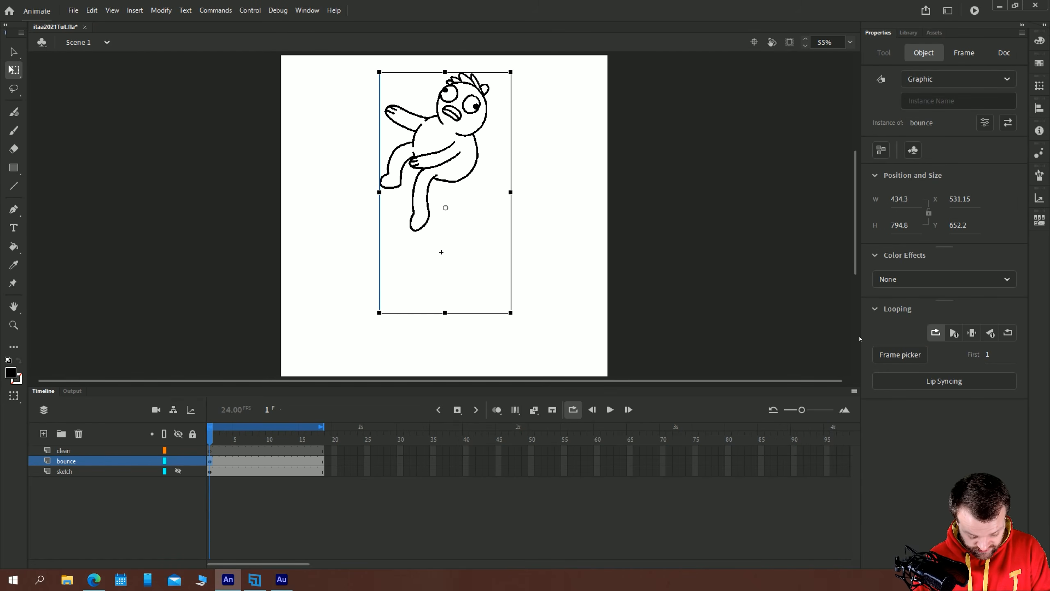
{"action": "left_click", "coordinate": [936, 333]}
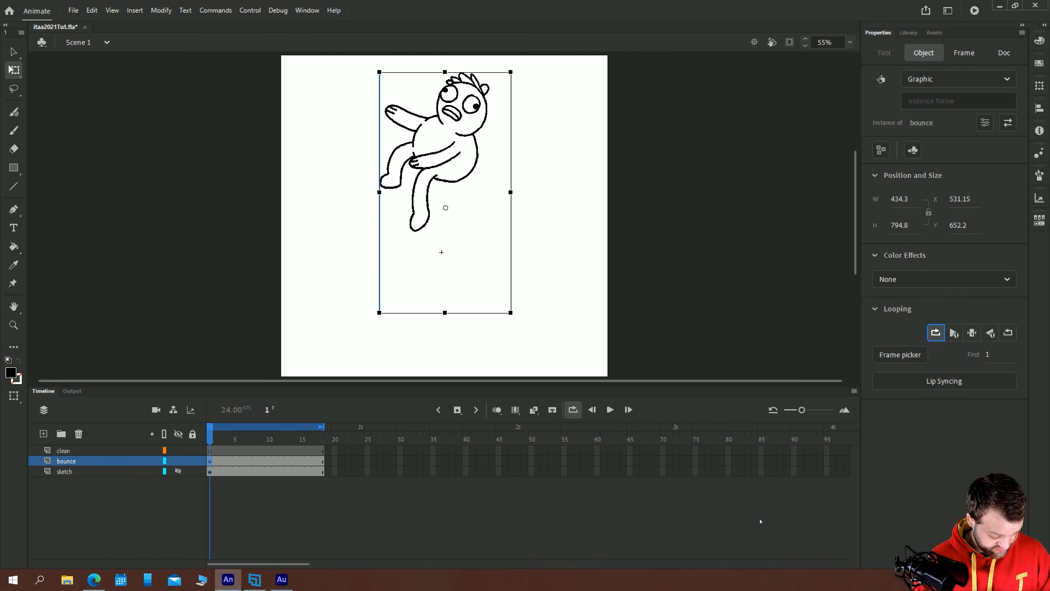
Show the sketch layer again and add a new layer named bg directly above it
{"action": "left_click", "coordinate": [178, 471]}
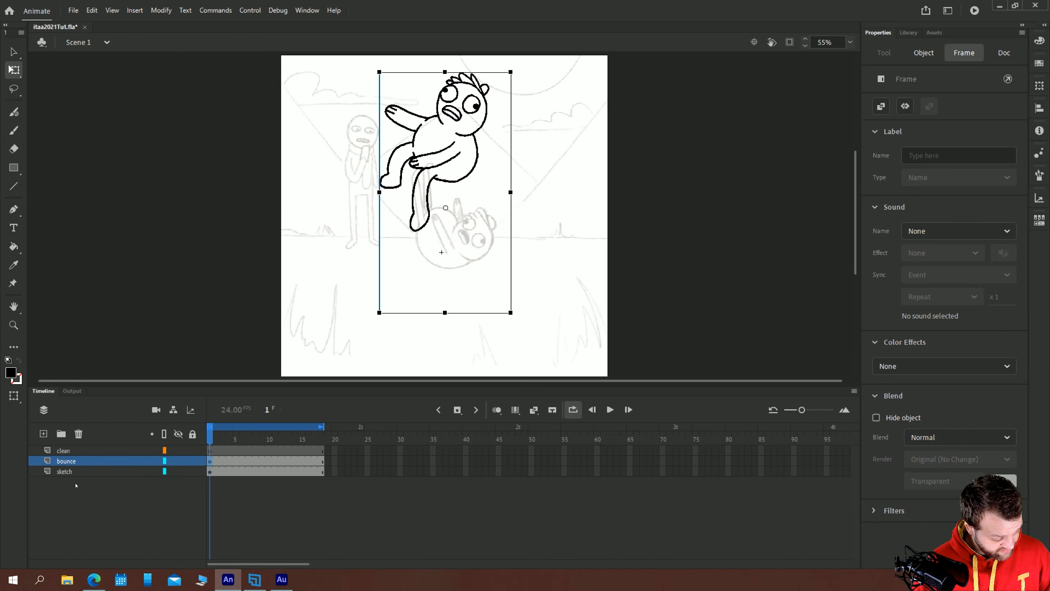
{"action": "left_click", "coordinate": [157, 499]}
{"action": "left_click", "coordinate": [70, 471]}
{"action": "left_click", "coordinate": [43, 434]}
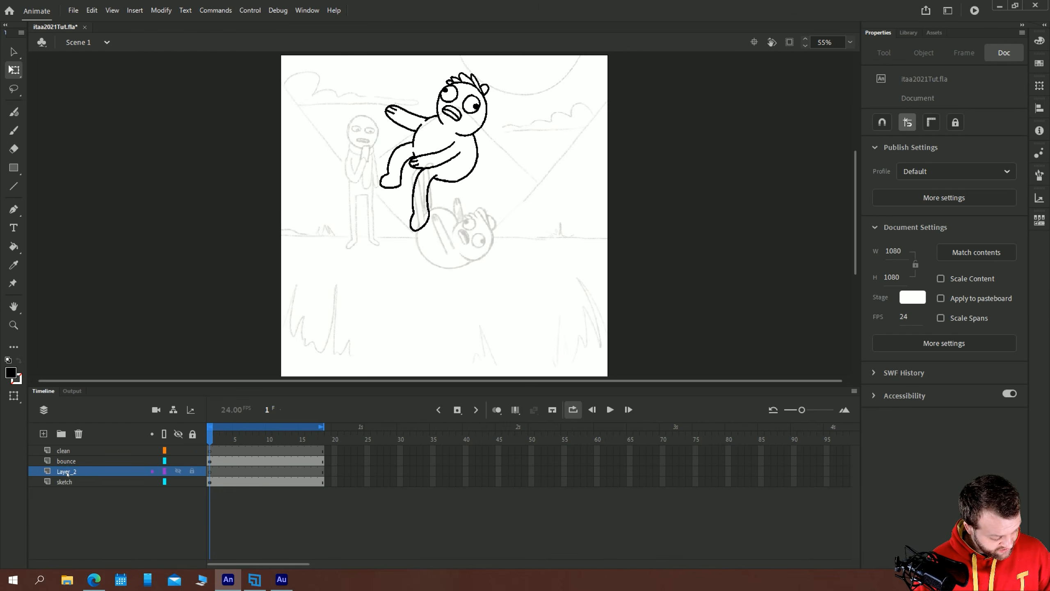
{"action": "double_click", "coordinate": [72, 472]}
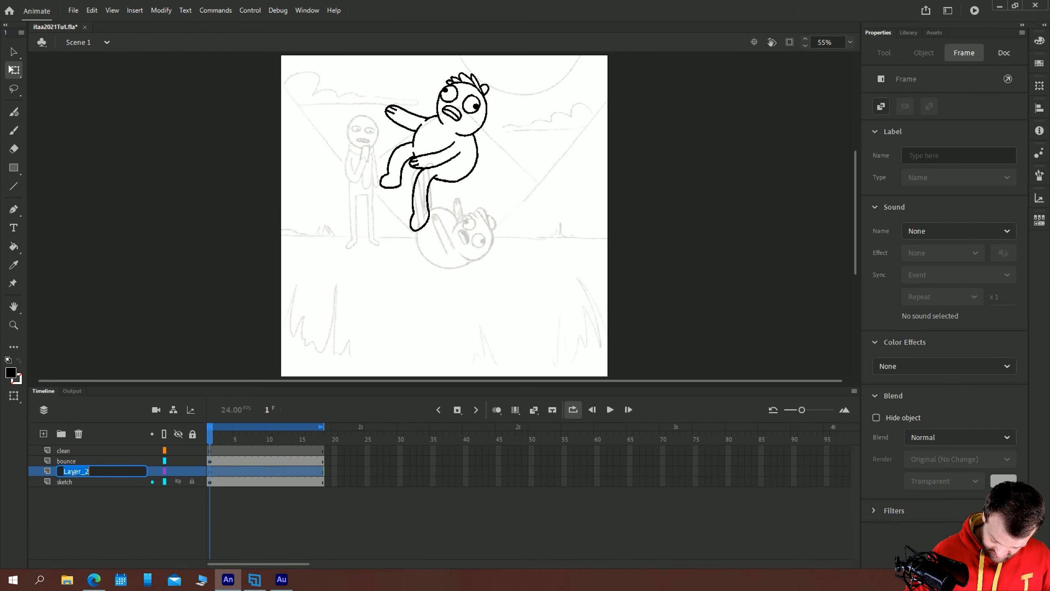
{"action": "type", "text": "bg"}
{"action": "key", "text": "Return"}
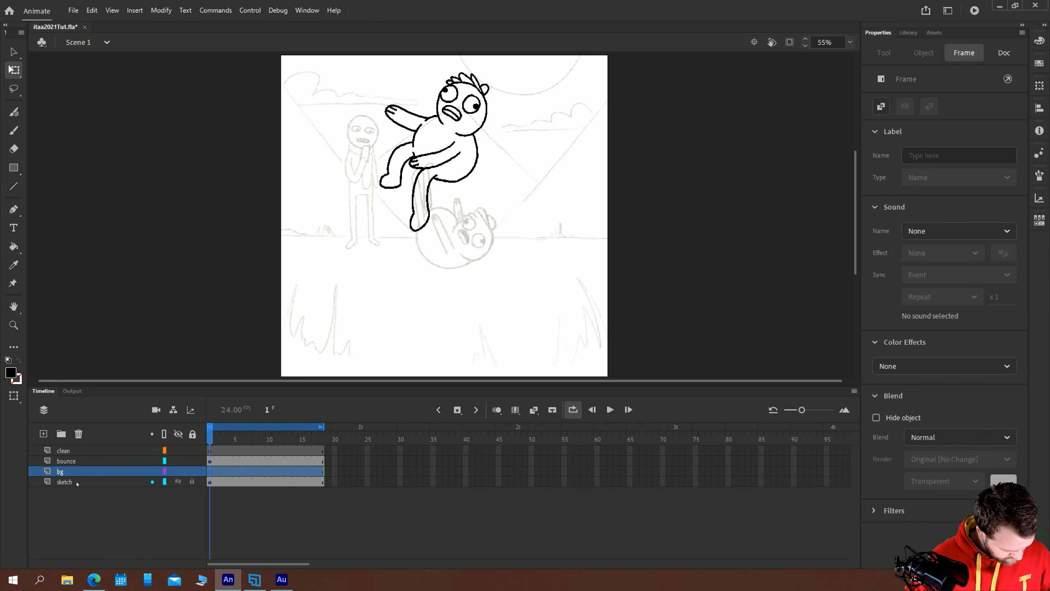
Lock and hide the bounce layer, and activate the Classic Brush for drawing on the bg layer
{"action": "key", "text": "b"}
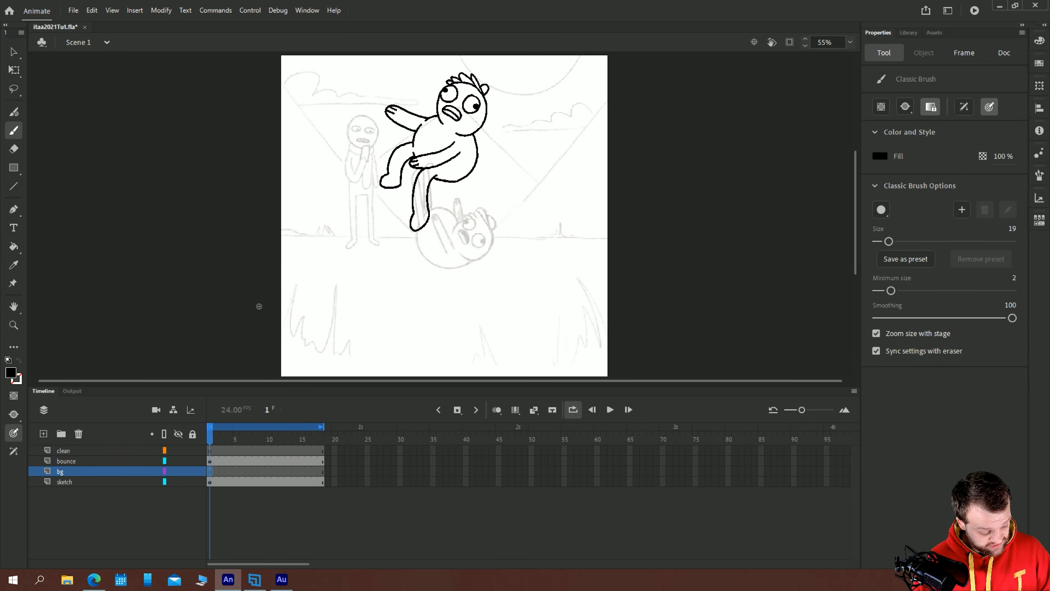
{"action": "left_click", "coordinate": [192, 461]}
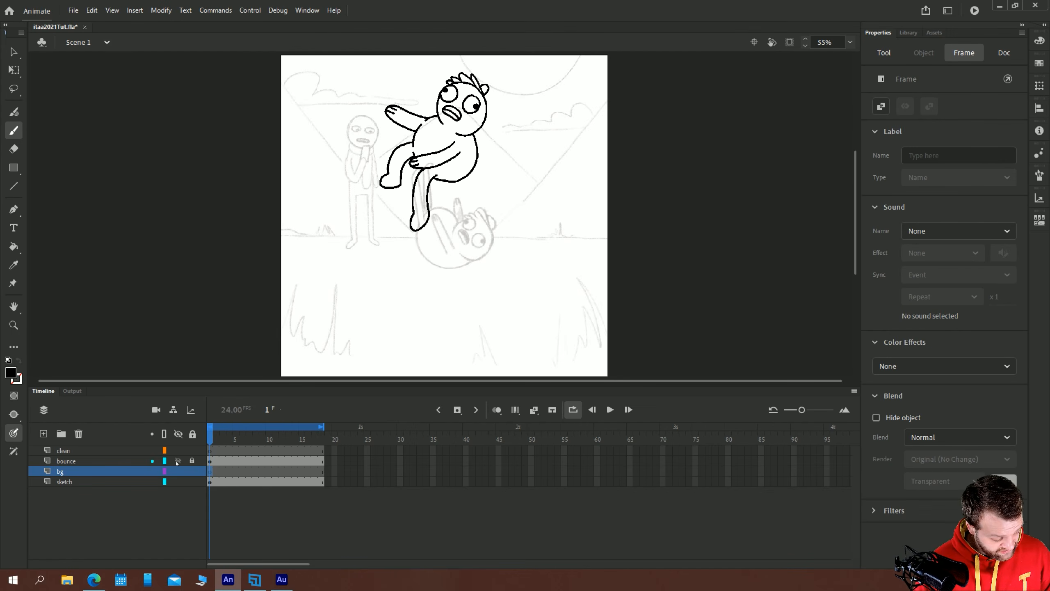
{"action": "left_click", "coordinate": [178, 461]}
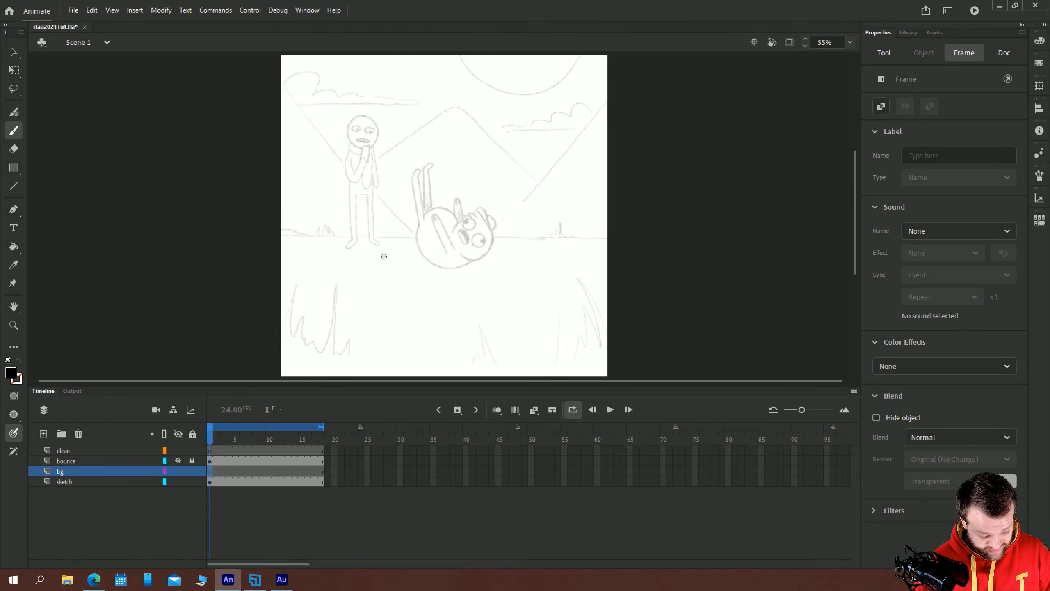
{"action": "key", "text": "b"}
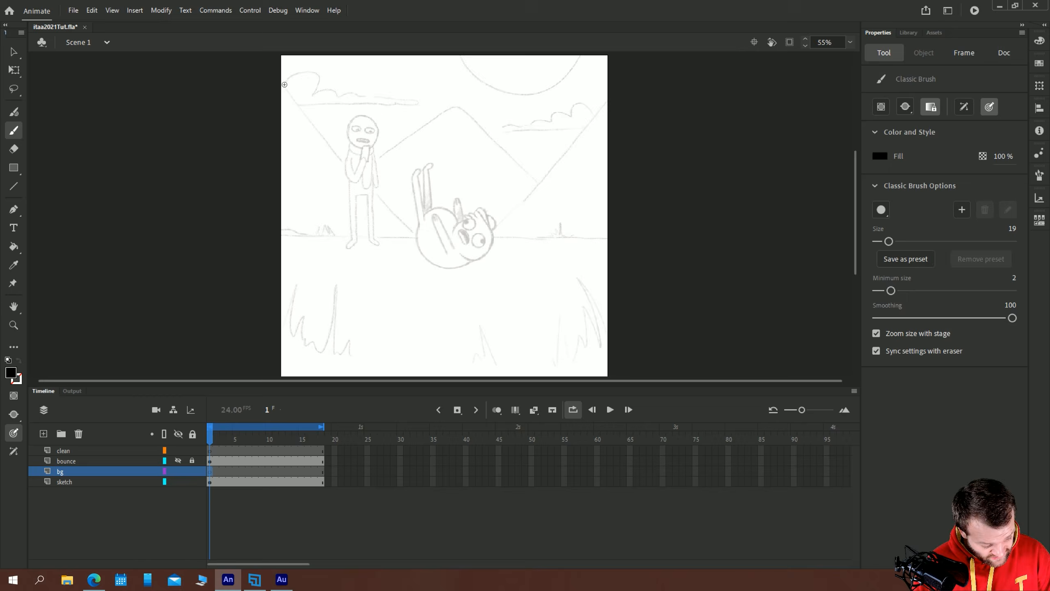
Trace the outlines of the three sketched mountains in black on the bg layer, extending both inner slopes below the horizon
{"action": "left_click_drag", "start_coordinate": [273, 73], "coordinate": [414, 238]}
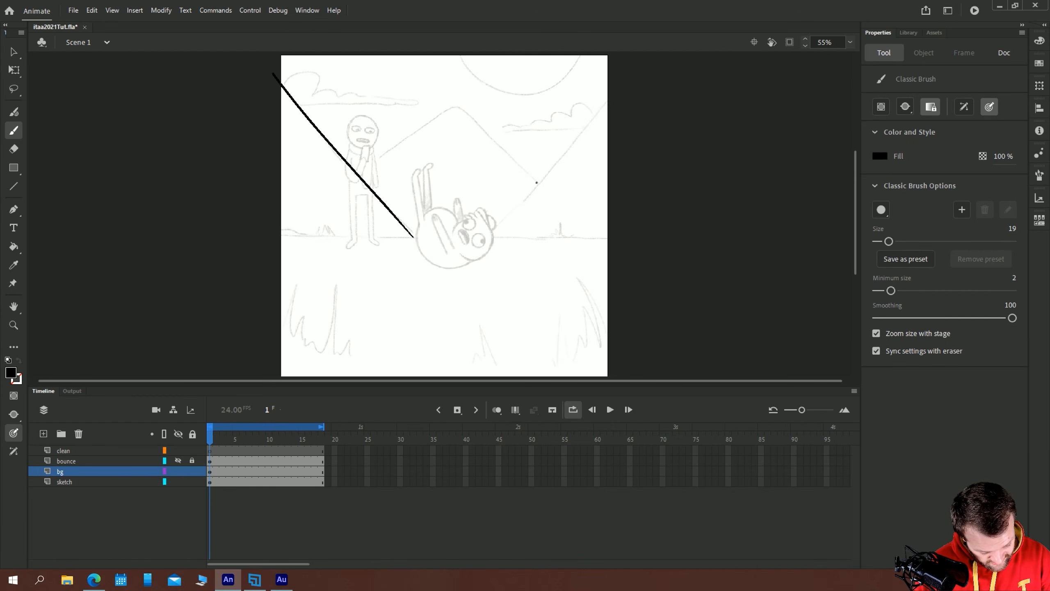
{"action": "mouse_move", "coordinate": [537, 182]}
{"action": "left_mouse_down"}
{"action": "mouse_move", "coordinate": [470, 114]}
{"action": "mouse_move", "coordinate": [447, 106]}
{"action": "mouse_move", "coordinate": [361, 176]}
{"action": "left_mouse_up"}
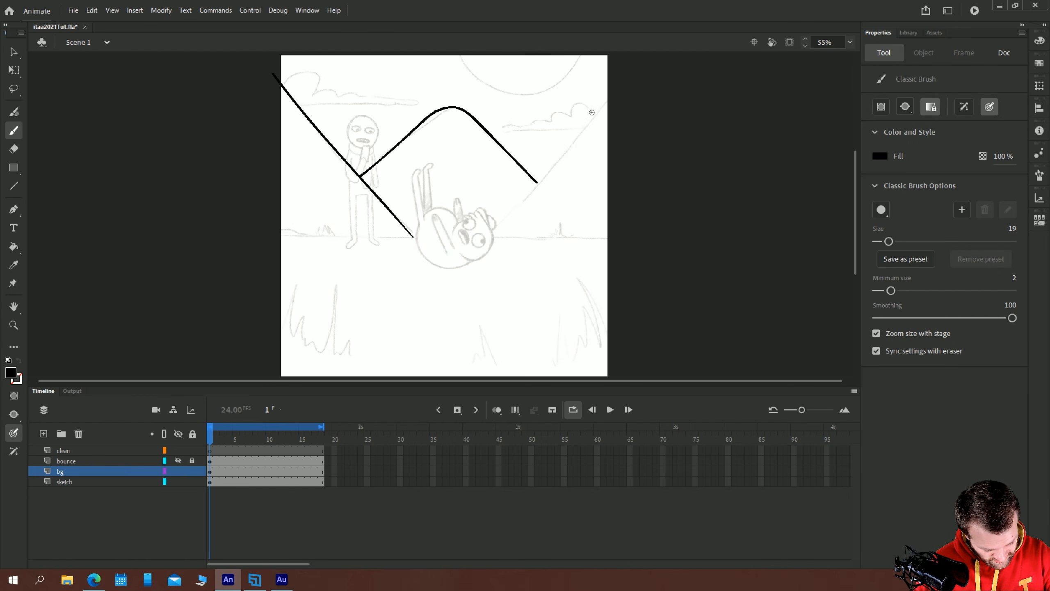
{"action": "left_click_drag", "start_coordinate": [607, 100], "coordinate": [518, 202]}
{"action": "key", "text": "ctrl+z"}
{"action": "left_click_drag", "start_coordinate": [611, 95], "coordinate": [487, 236]}
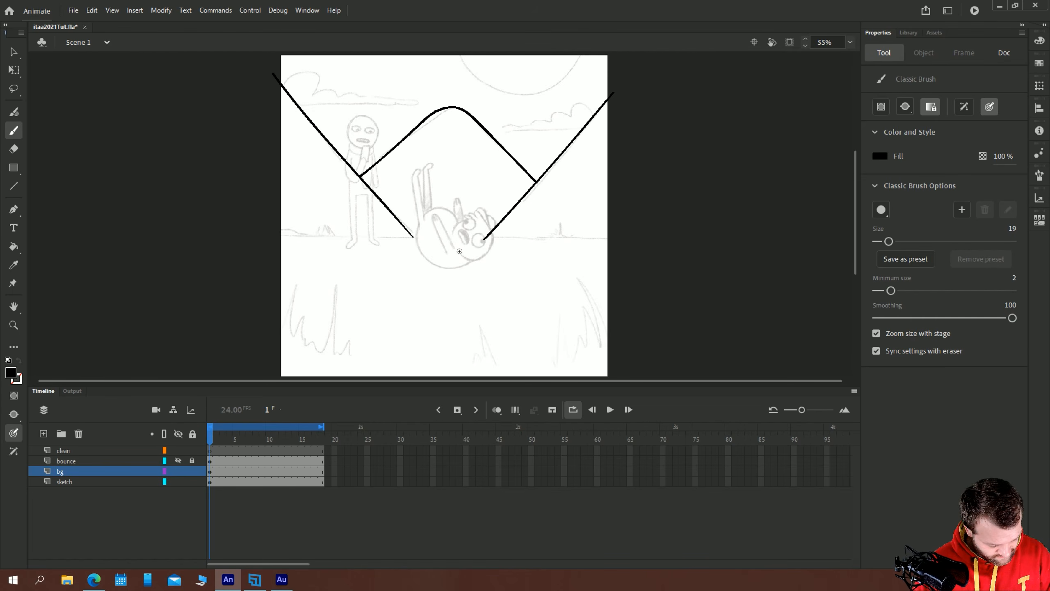
{"action": "left_click_drag", "start_coordinate": [387, 209], "coordinate": [428, 256]}
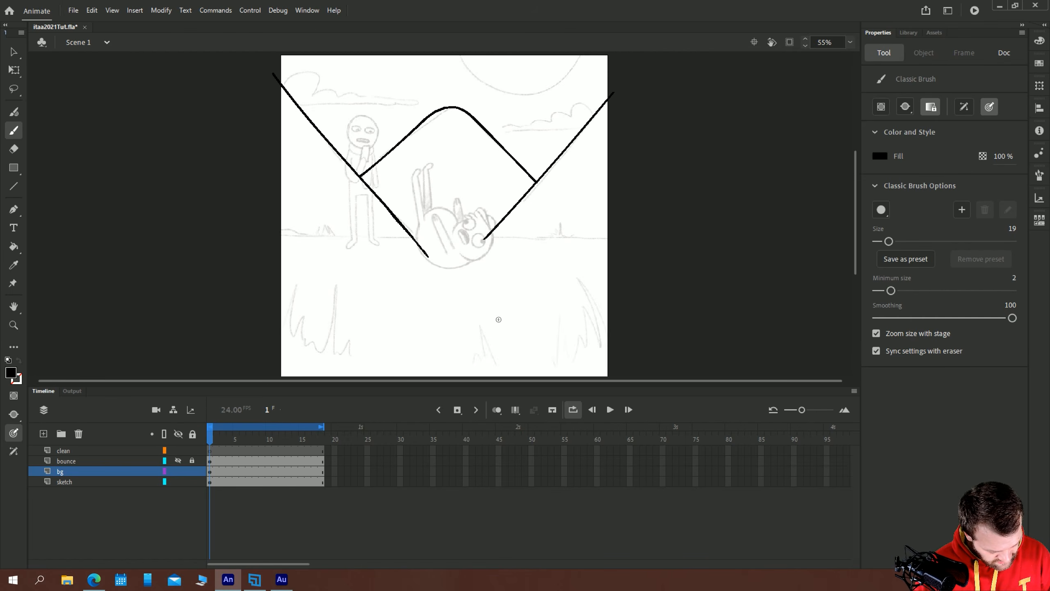
{"action": "left_click_drag", "start_coordinate": [492, 233], "coordinate": [471, 255]}
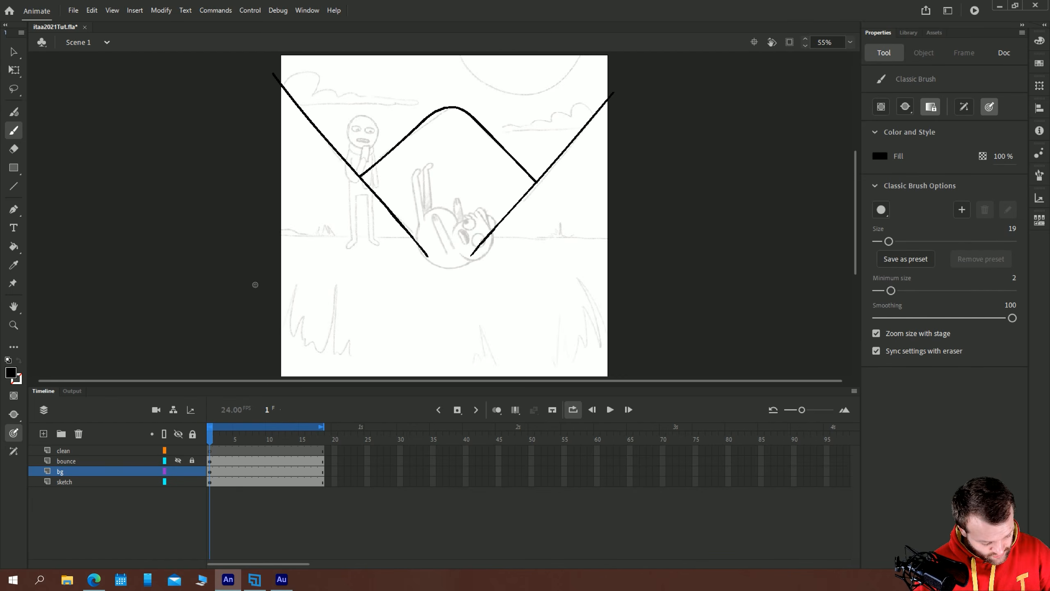
Select all the mountain outlines and convert them to a graphic symbol named mountains
{"action": "key", "text": "v"}
{"action": "key", "text": "ctrl+a"}
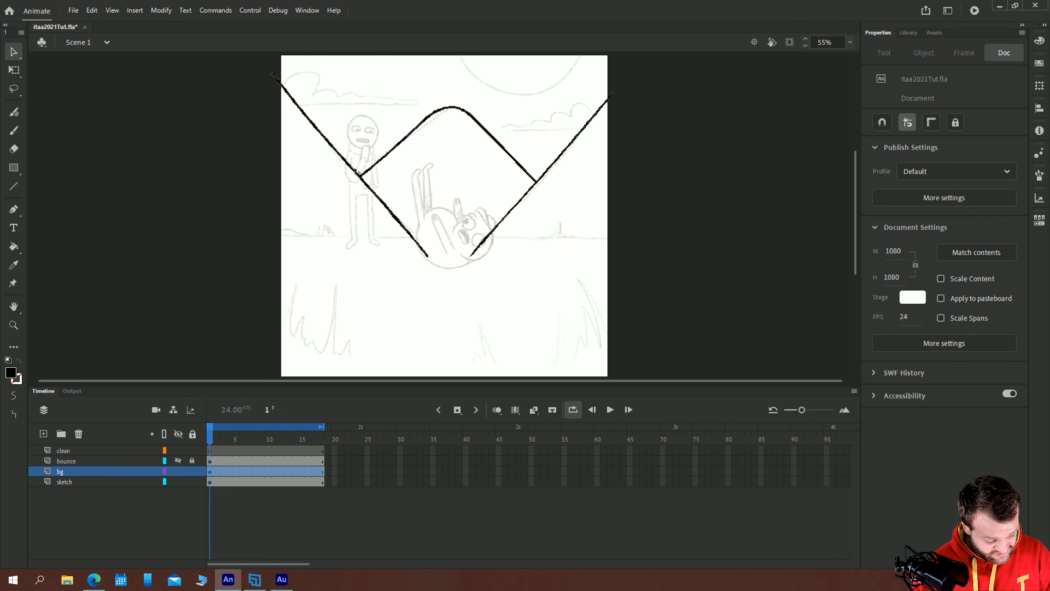
{"action": "key", "text": "F8"}
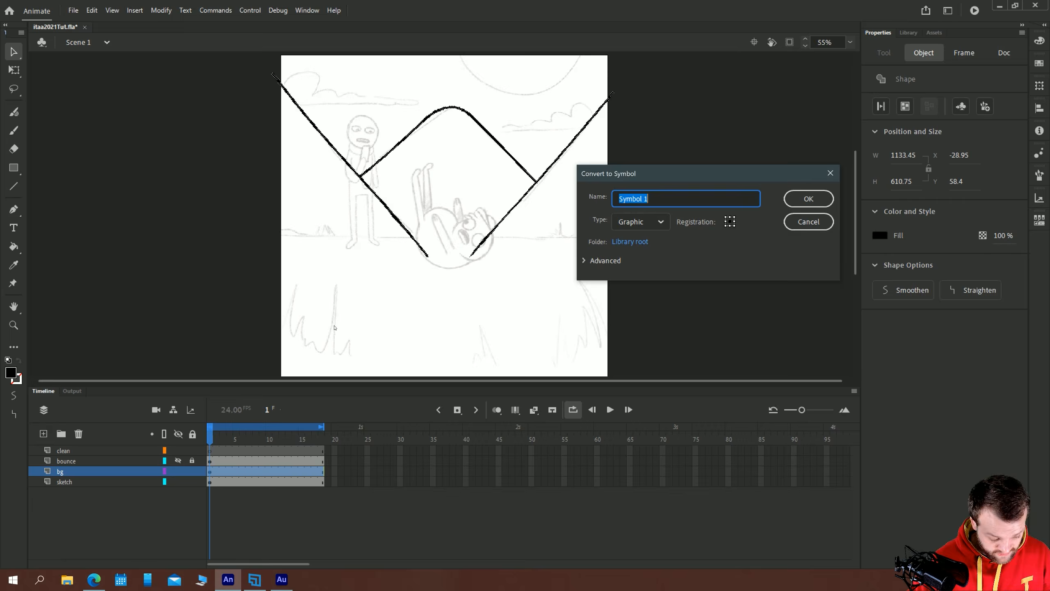
{"action": "type", "text": "m"}
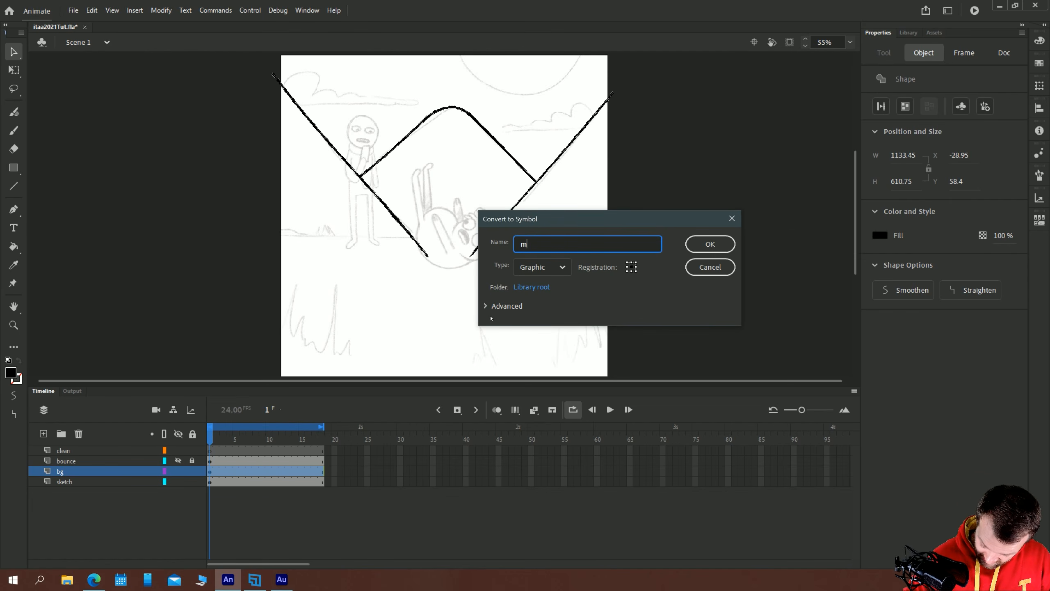
{"action": "type", "text": "ounta"}
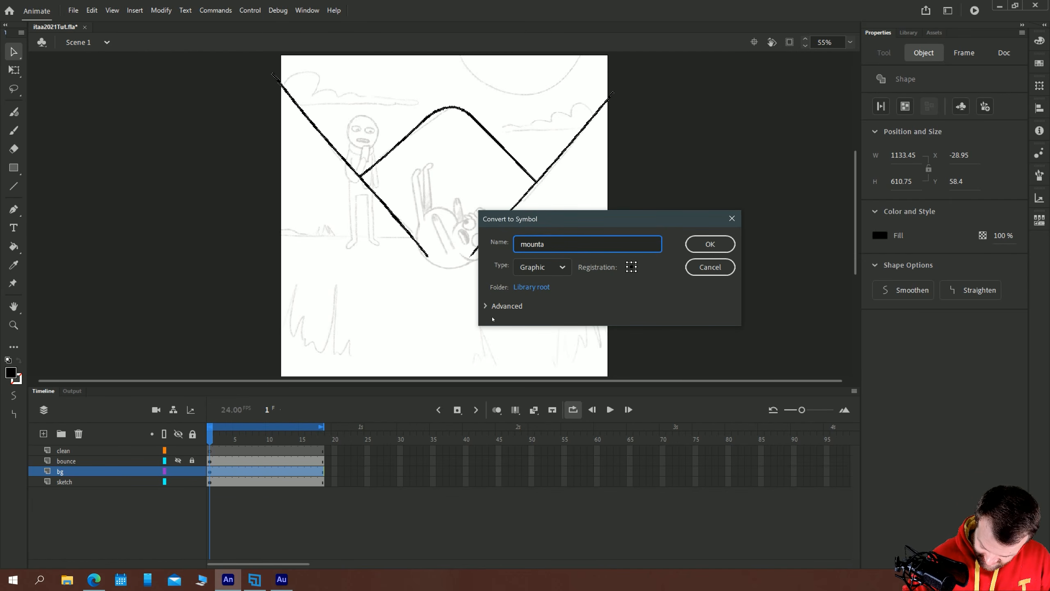
{"action": "type", "text": "ins"}
{"action": "key", "text": "Return"}
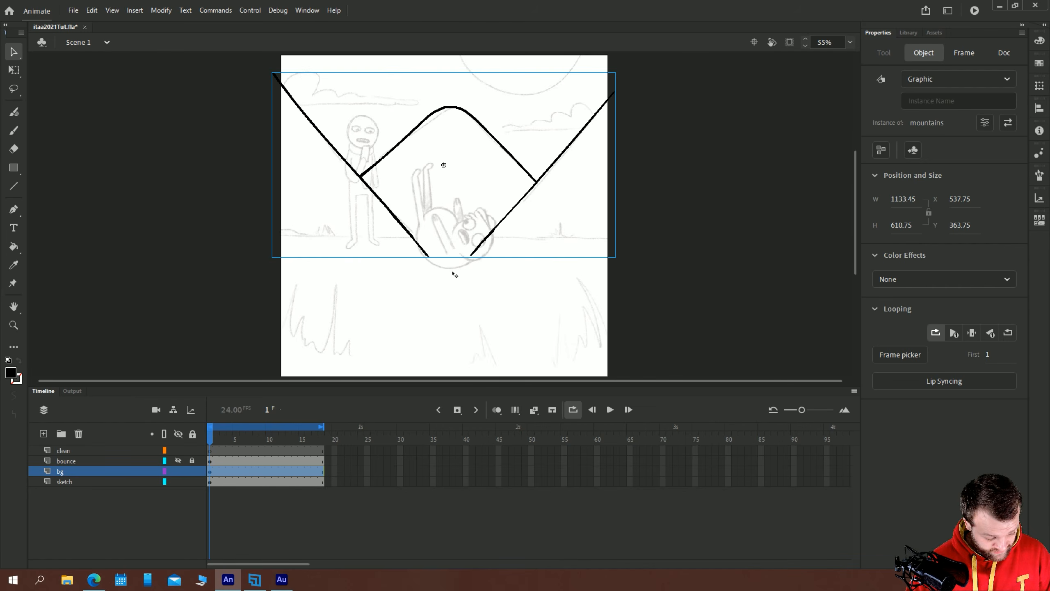
Enter the mountains symbol to view its timeline, return to Scene 1 and show the bounce layer again
{"action": "double_click", "coordinate": [343, 158]}
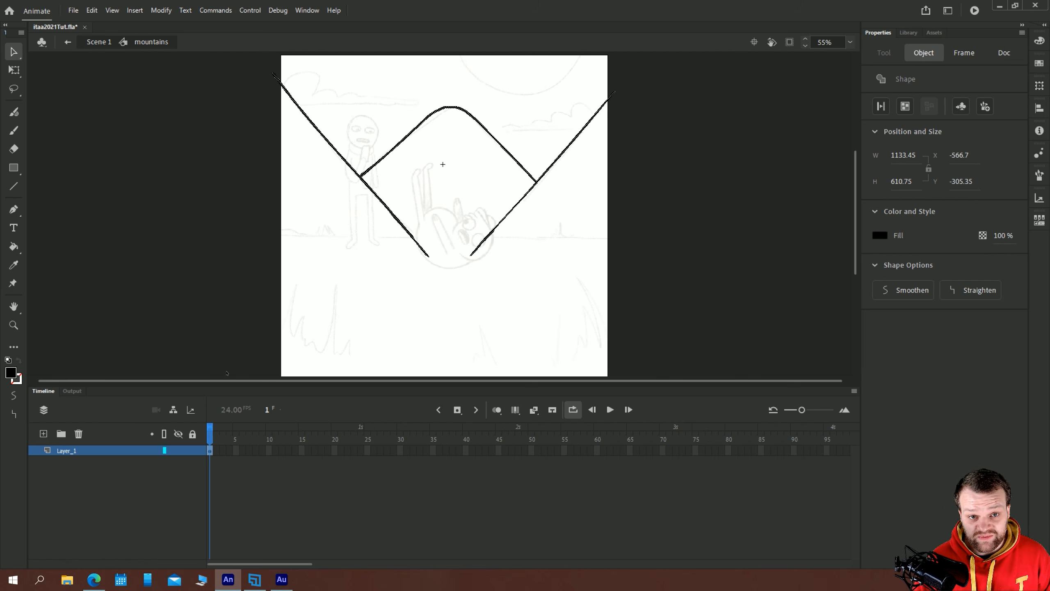
{"action": "key", "text": "n"}
{"action": "left_click", "coordinate": [97, 42]}
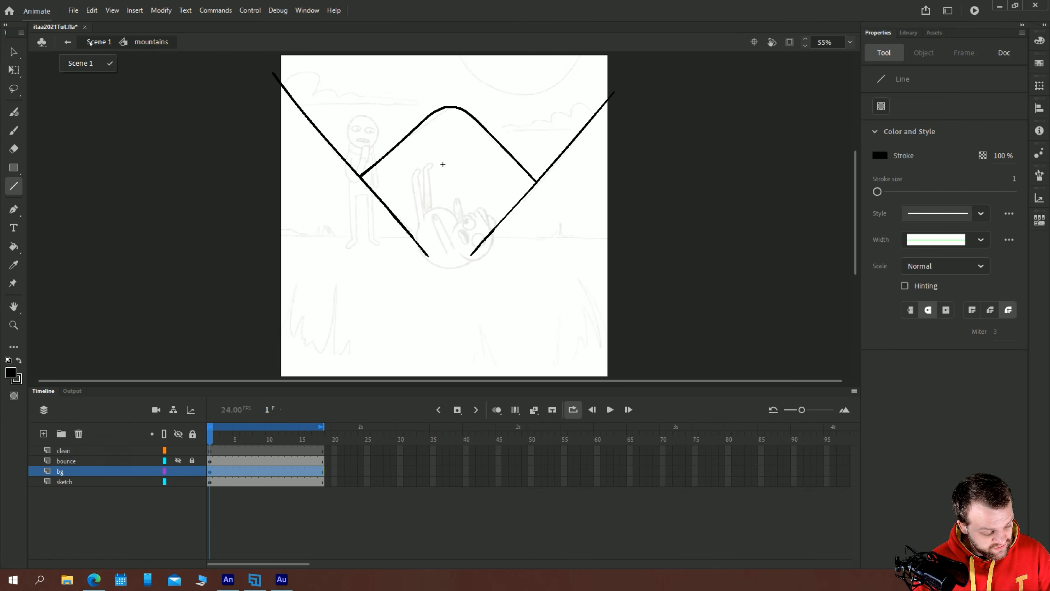
{"action": "key", "text": "v"}
{"action": "left_click", "coordinate": [200, 211]}
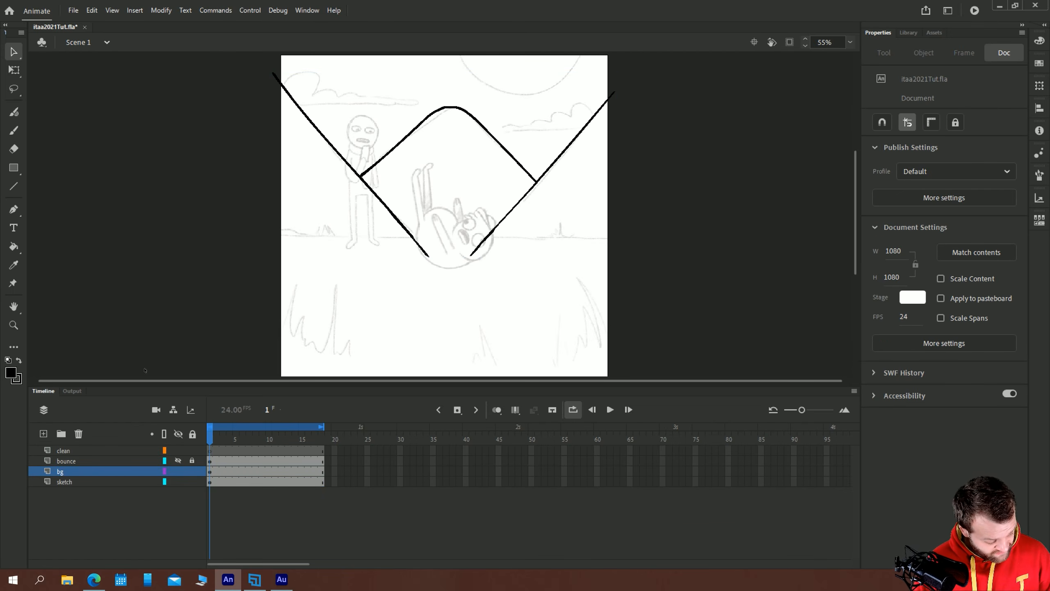
{"action": "left_click", "coordinate": [177, 461]}
{"action": "left_click_drag", "start_coordinate": [197, 72], "coordinate": [550, 314]}
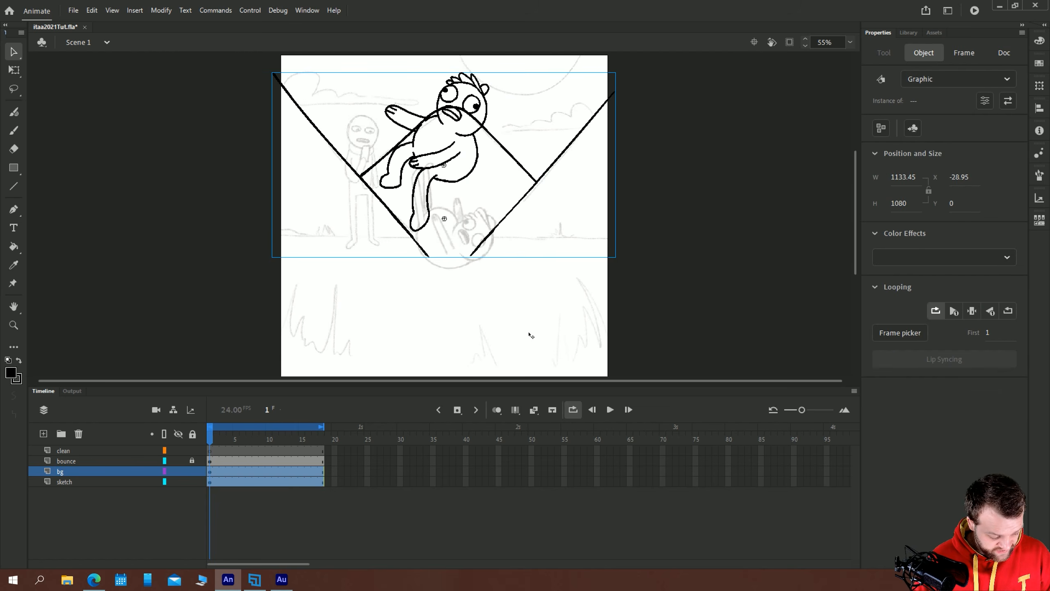
{"action": "key", "text": "Delete"}
{"action": "key", "text": "ctrl+z"}
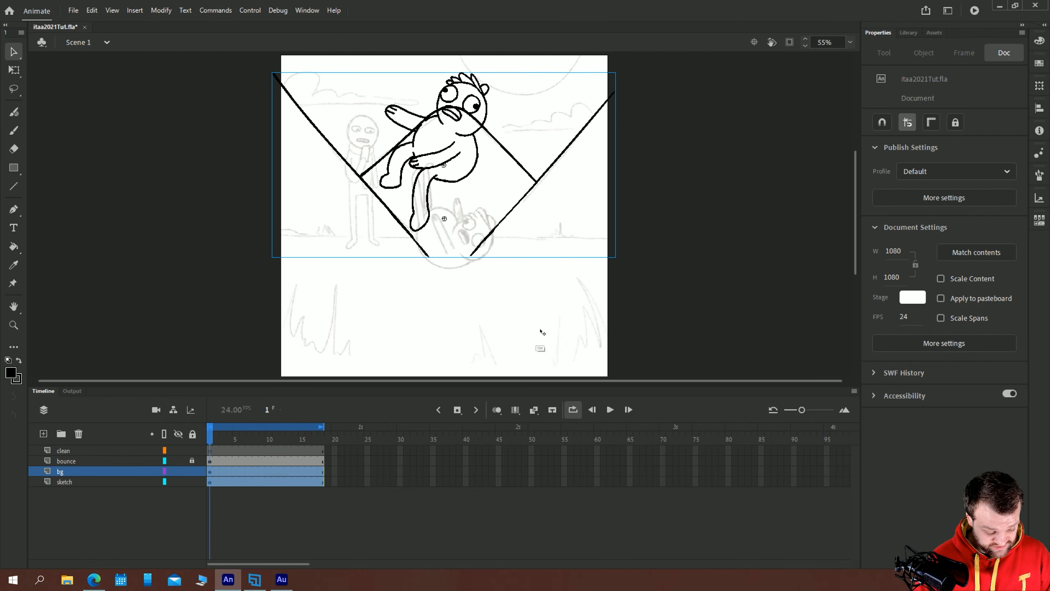
{"action": "left_click", "coordinate": [231, 153]}
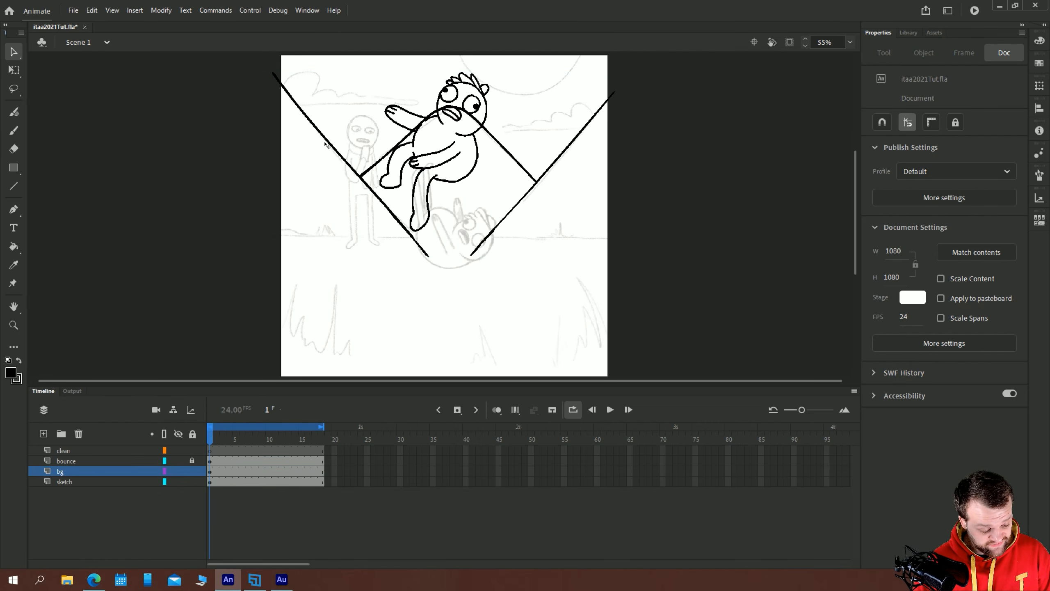
Delete the mountains instance from the stage and place a new one from the library over the sketched mountains
{"action": "left_click", "coordinate": [327, 145]}
{"action": "key", "text": "Delete"}
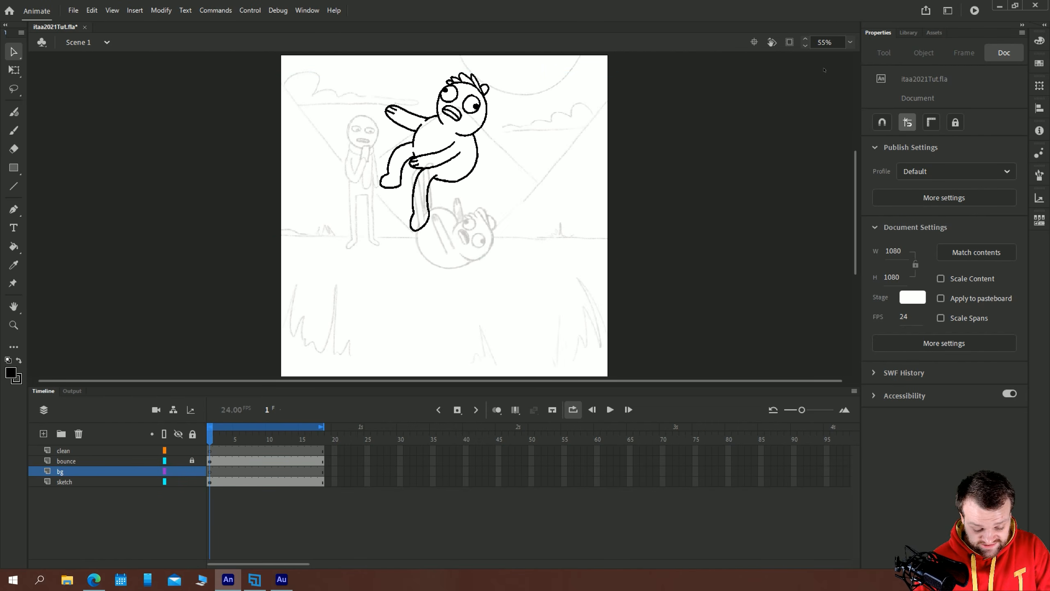
{"action": "left_click", "coordinate": [909, 33]}
{"action": "left_click_drag", "start_coordinate": [858, 195], "coordinate": [345, 215]}
{"action": "left_click_drag", "start_coordinate": [244, 216], "coordinate": [351, 168]}
{"action": "left_click", "coordinate": [182, 163]}
{"action": "key", "text": "e"}
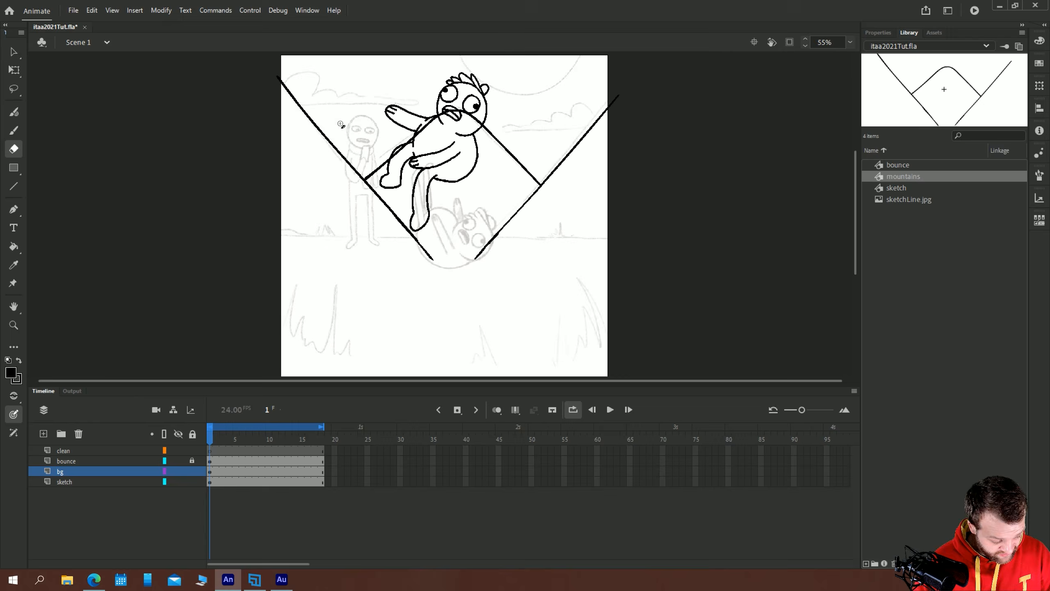
{"action": "mouse_move", "coordinate": [569, 153]}
{"action": "left_mouse_down"}
{"action": "mouse_move", "coordinate": [612, 178]}
{"action": "mouse_move", "coordinate": [395, 216]}
{"action": "mouse_move", "coordinate": [304, 106]}
{"action": "mouse_move", "coordinate": [251, 227]}
{"action": "left_mouse_up"}
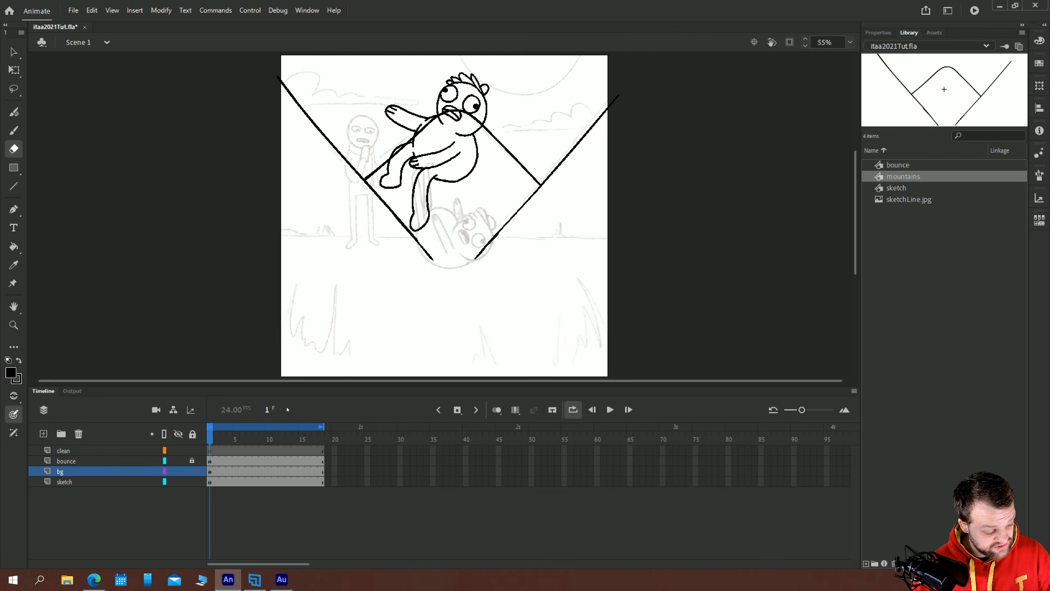
{"action": "left_click", "coordinate": [13, 52]}
{"action": "left_click_drag", "start_coordinate": [178, 292], "coordinate": [160, 248]}
{"action": "left_click_drag", "start_coordinate": [223, 201], "coordinate": [251, 241]}
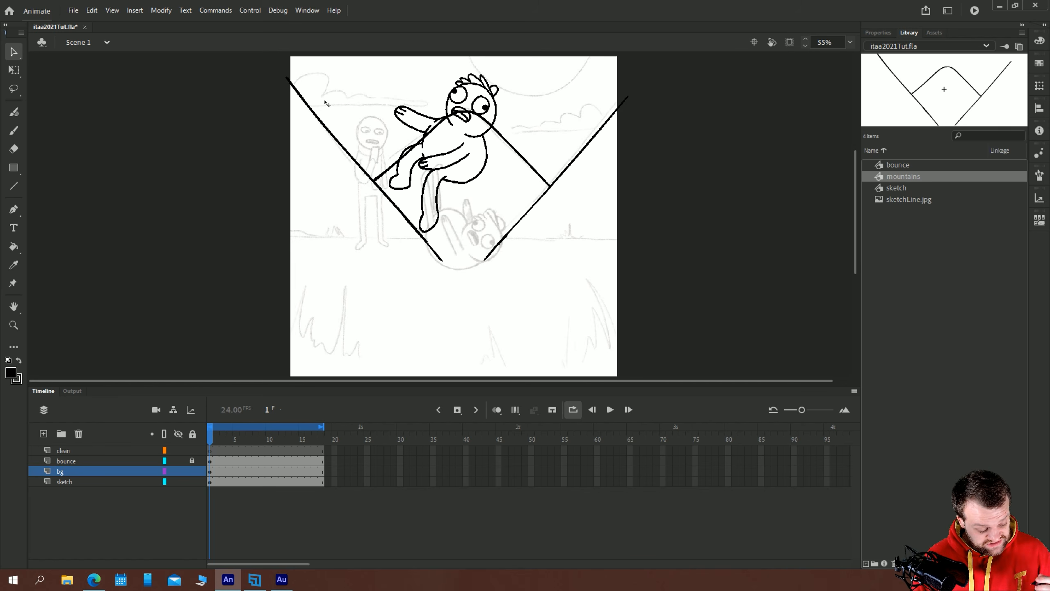
{"action": "left_click_drag", "start_coordinate": [275, 252], "coordinate": [251, 224]}
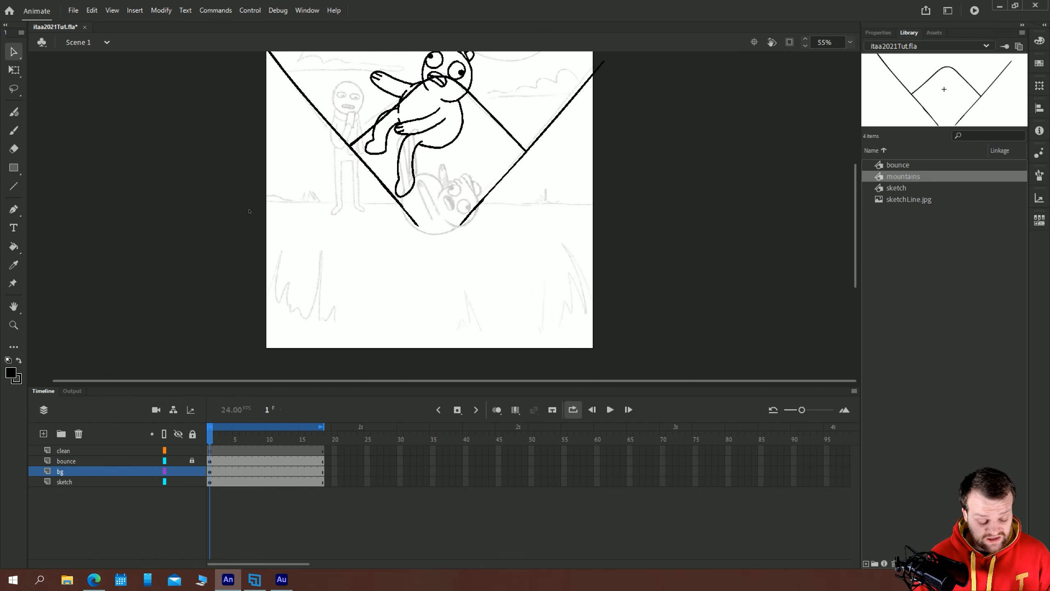
{"action": "left_click_drag", "start_coordinate": [248, 209], "coordinate": [255, 210]}
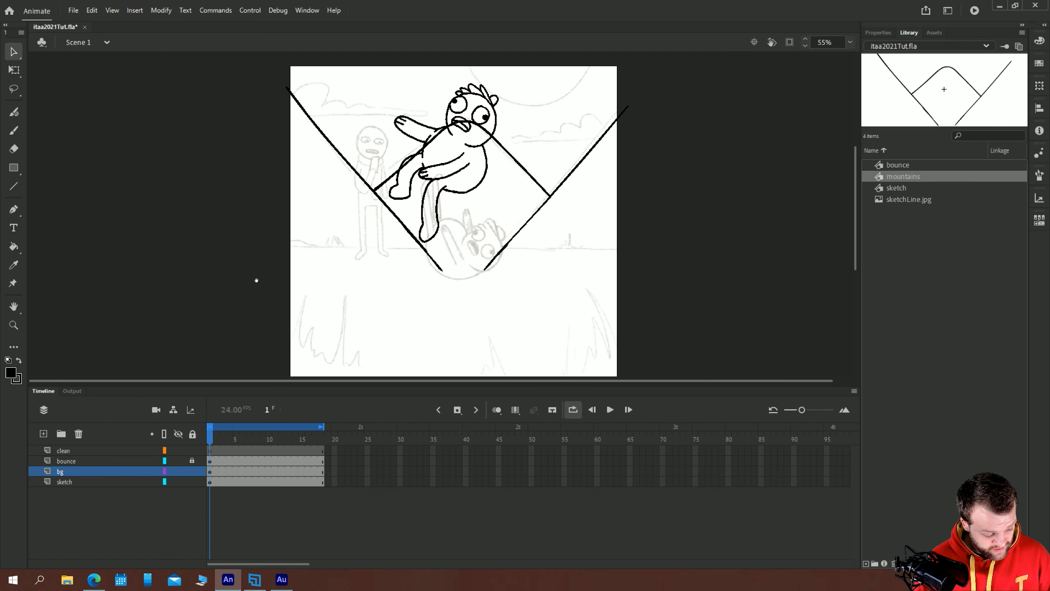
{"action": "scroll", "coordinate": [256, 280], "scroll_direction": "down", "scroll_amount": 2}
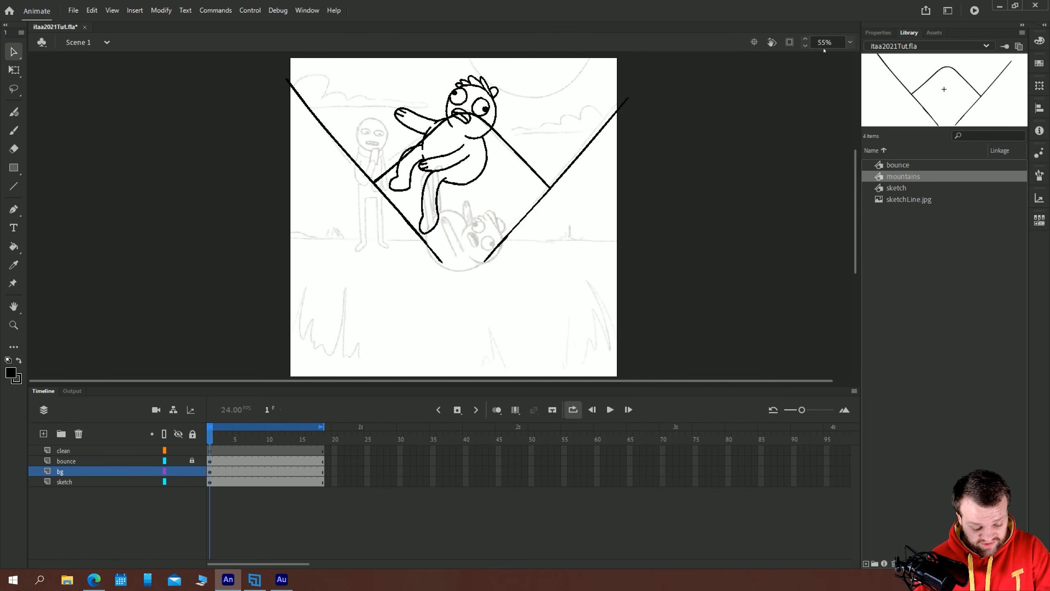
{"action": "left_click", "coordinate": [851, 42]}
{"action": "left_click", "coordinate": [863, 65]}
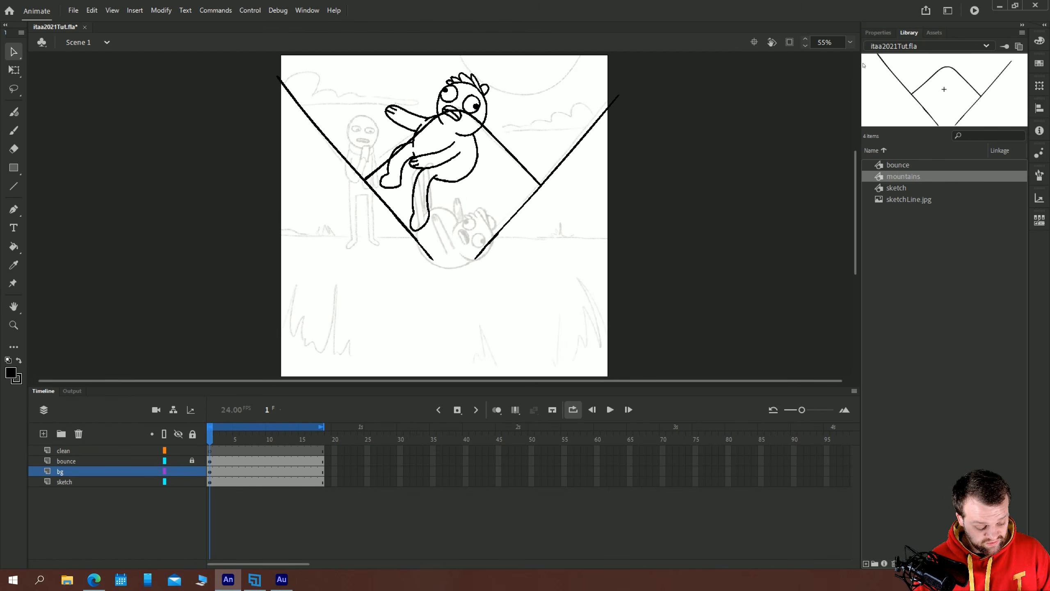
Rename the bg layer to noutains
{"action": "left_click_drag", "start_coordinate": [445, 386], "coordinate": [447, 433]}
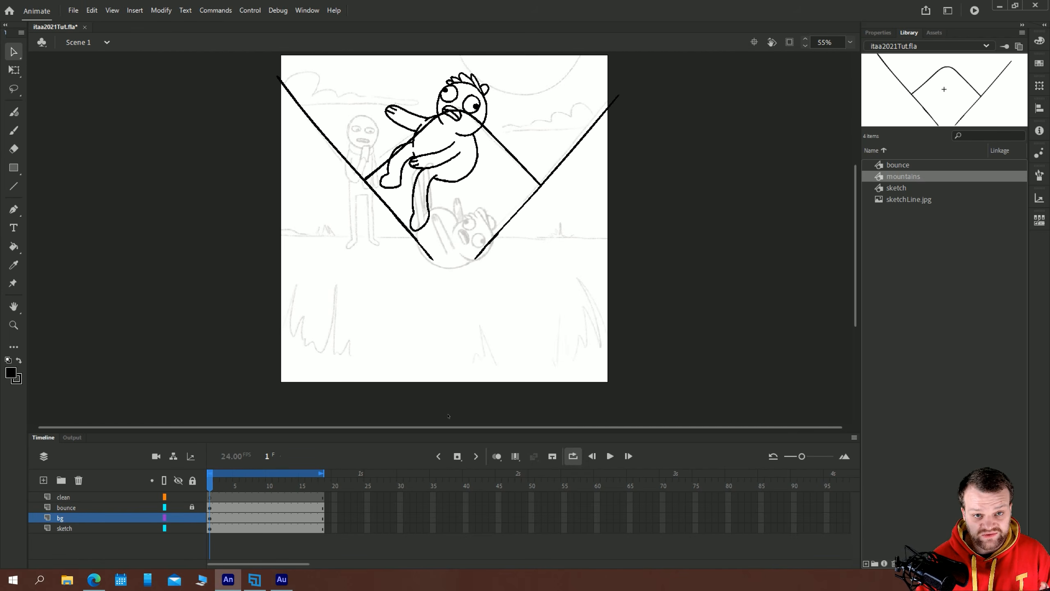
{"action": "key", "text": "b"}
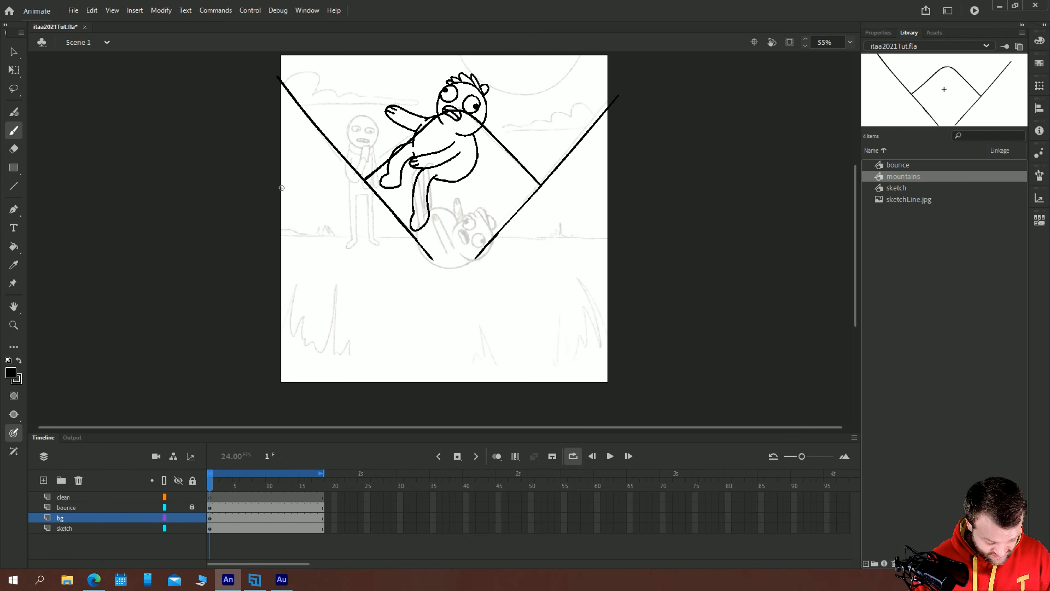
{"action": "left_click", "coordinate": [60, 530]}
{"action": "left_click", "coordinate": [63, 519]}
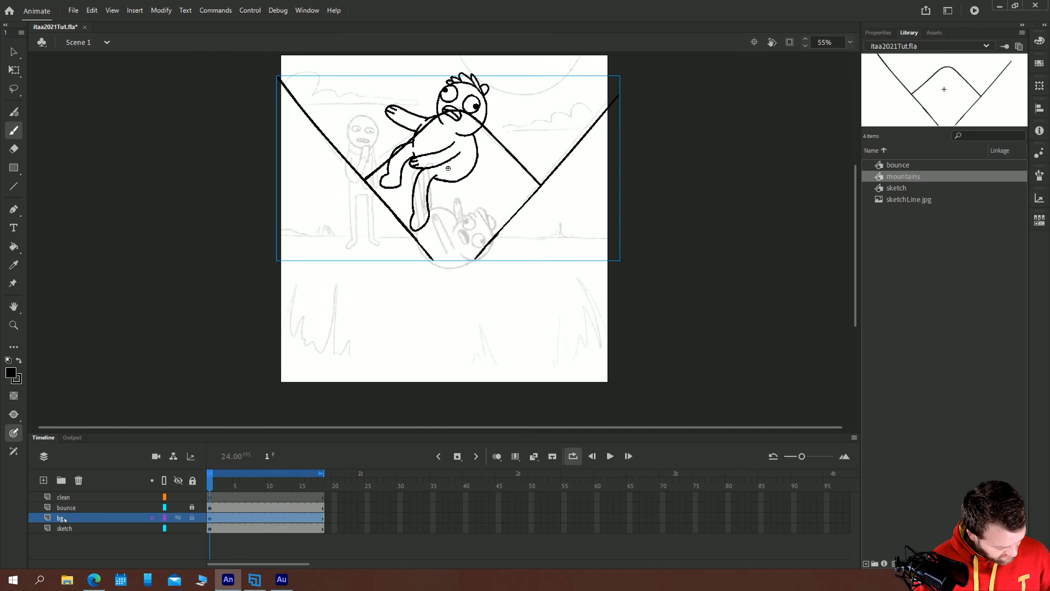
{"action": "double_click", "coordinate": [61, 519]}
{"action": "type", "text": "n"}
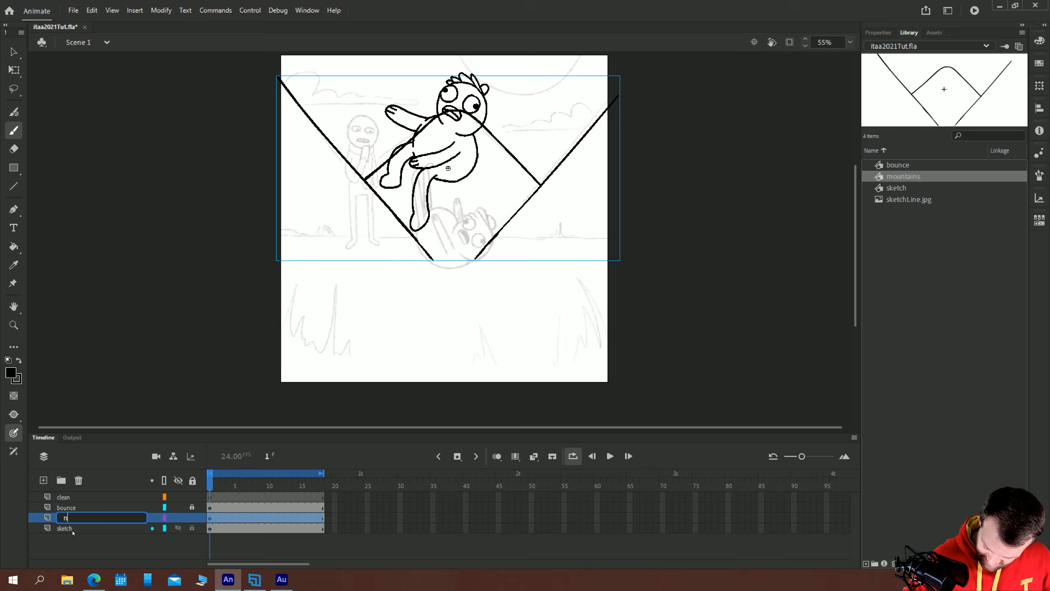
{"action": "type", "text": "outains"}
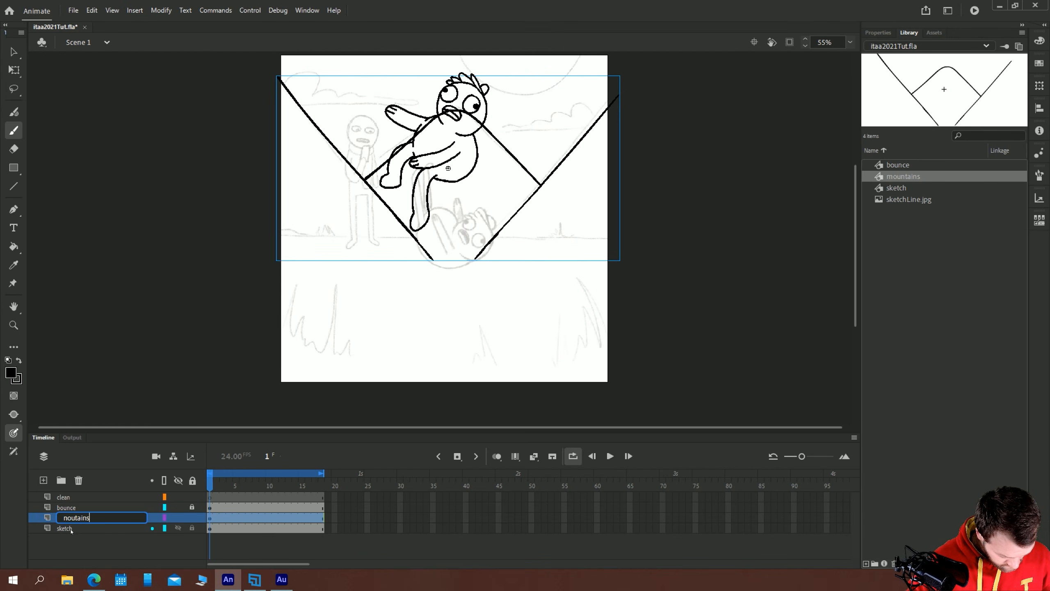
{"action": "key", "text": "Return"}
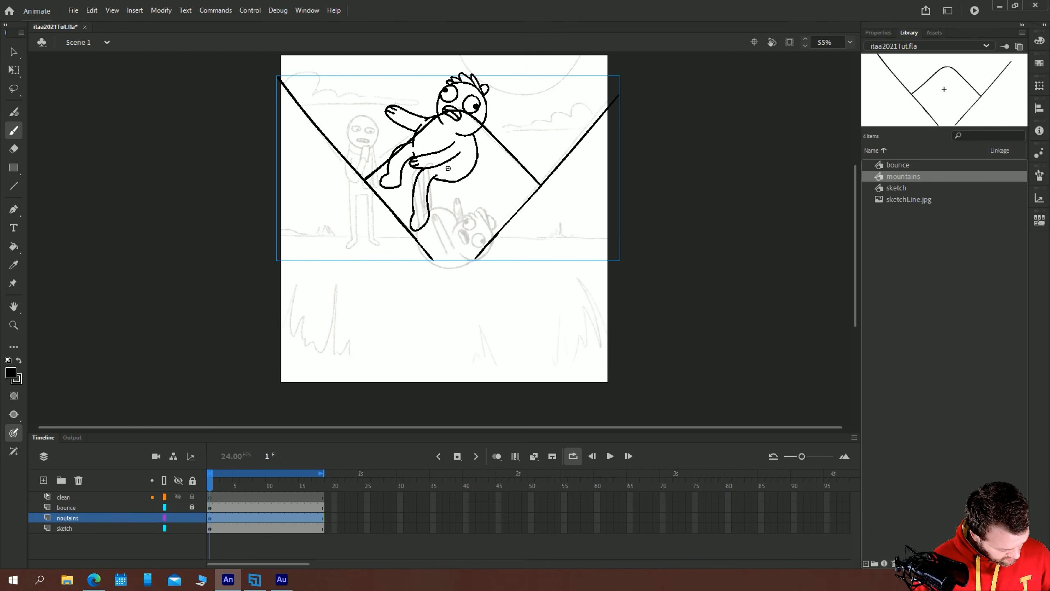
Add two layers between sketch and noutains, naming the lower one sky and the upper one sun
{"action": "left_click", "coordinate": [43, 480]}
{"action": "left_click_drag", "start_coordinate": [65, 519], "coordinate": [65, 537]}
{"action": "left_click", "coordinate": [44, 481]}
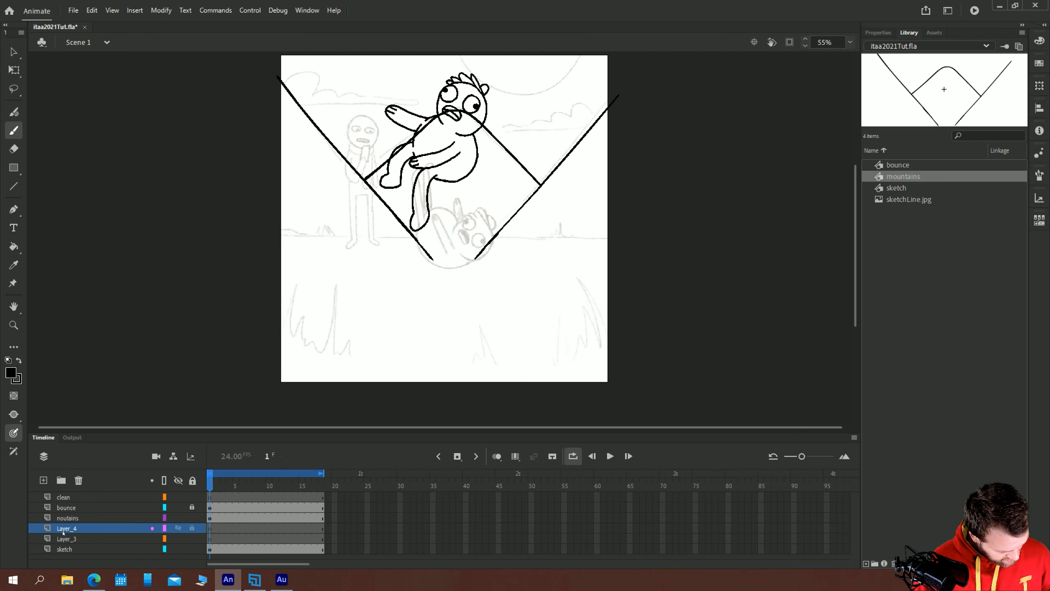
{"action": "left_click", "coordinate": [65, 540]}
{"action": "double_click", "coordinate": [66, 540]}
{"action": "type", "text": "sk"}
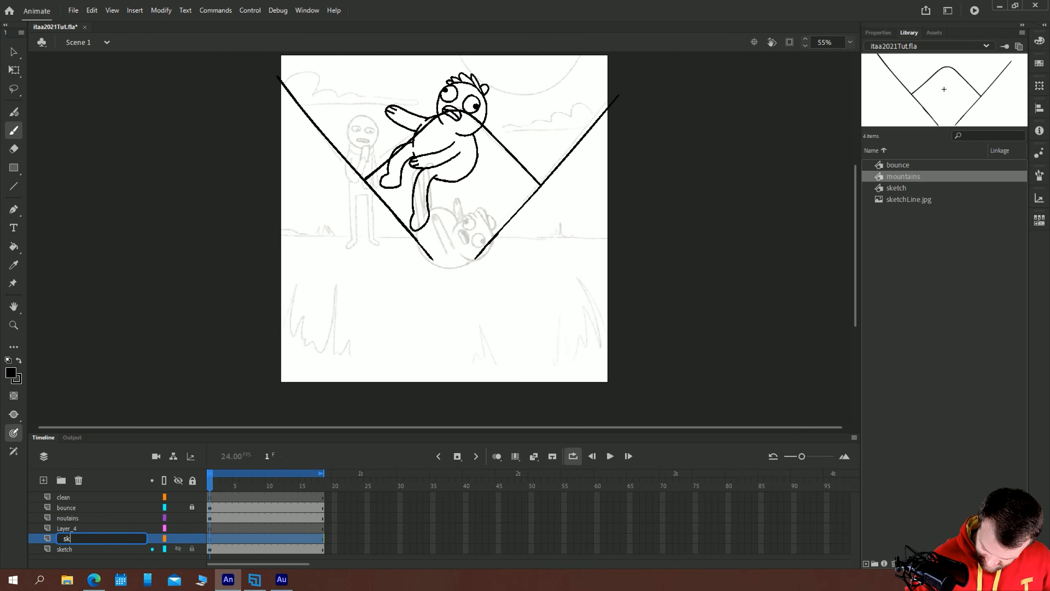
{"action": "type", "text": "y"}
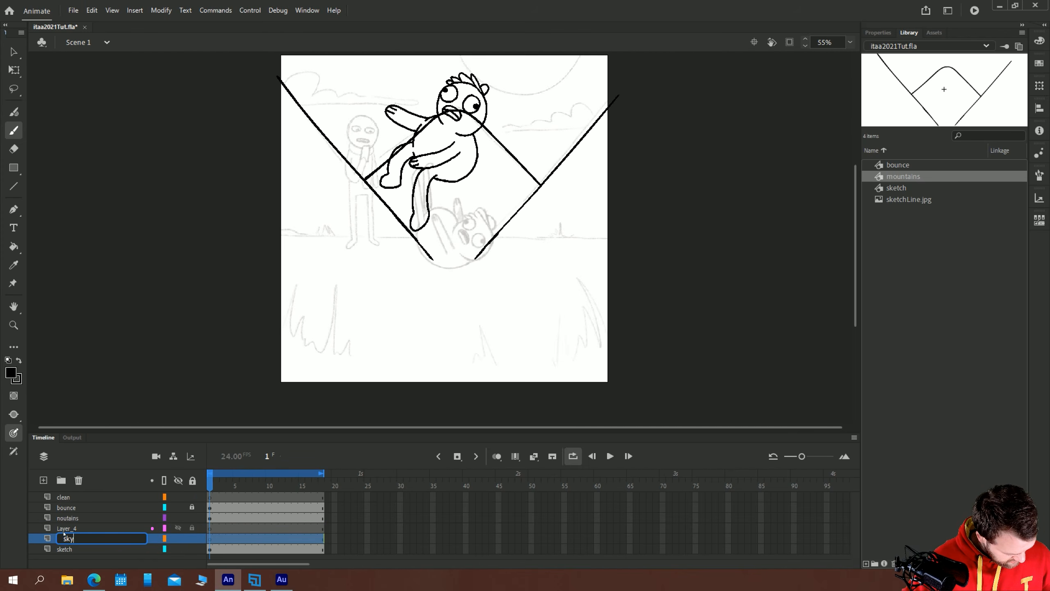
{"action": "double_click", "coordinate": [64, 529]}
{"action": "type", "text": "su"}
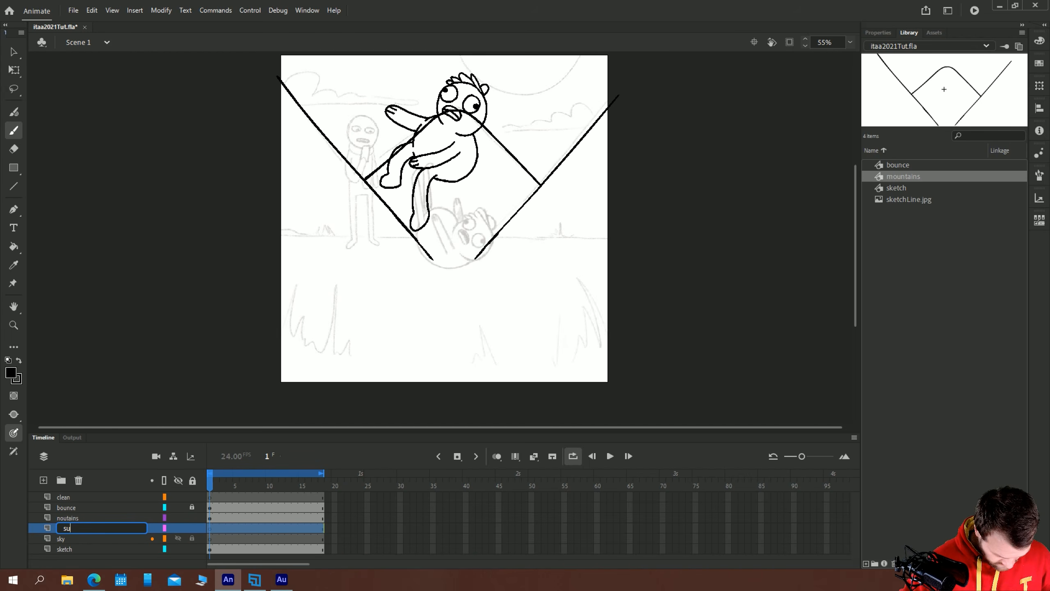
{"action": "type", "text": "n"}
{"action": "key", "text": "Return"}
Add a floor layer above the noutains layer and a man layer above the floor
{"action": "left_click", "coordinate": [61, 518]}
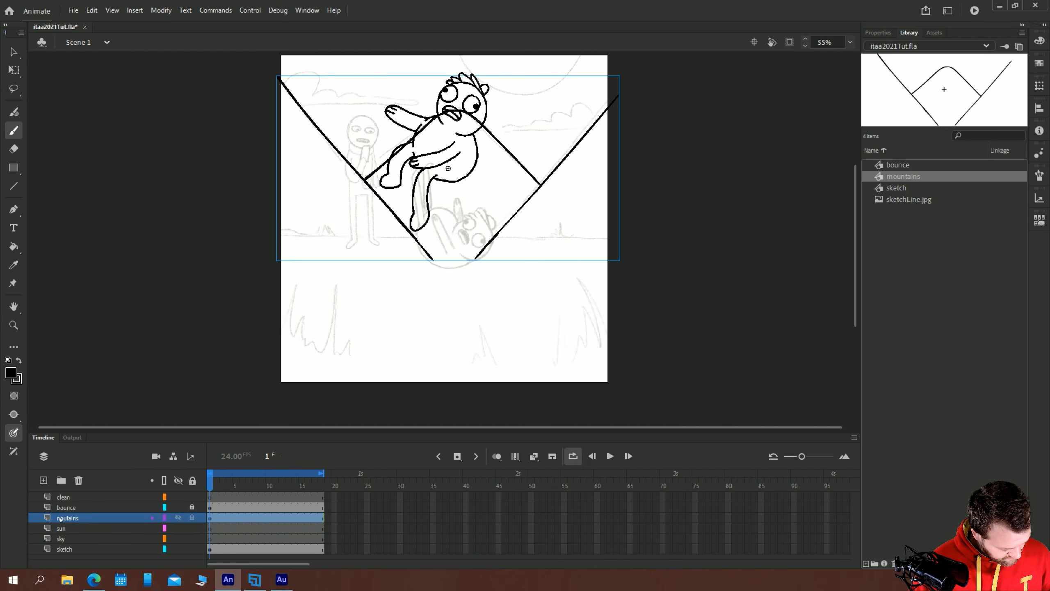
{"action": "left_click", "coordinate": [43, 481]}
{"action": "double_click", "coordinate": [66, 518]}
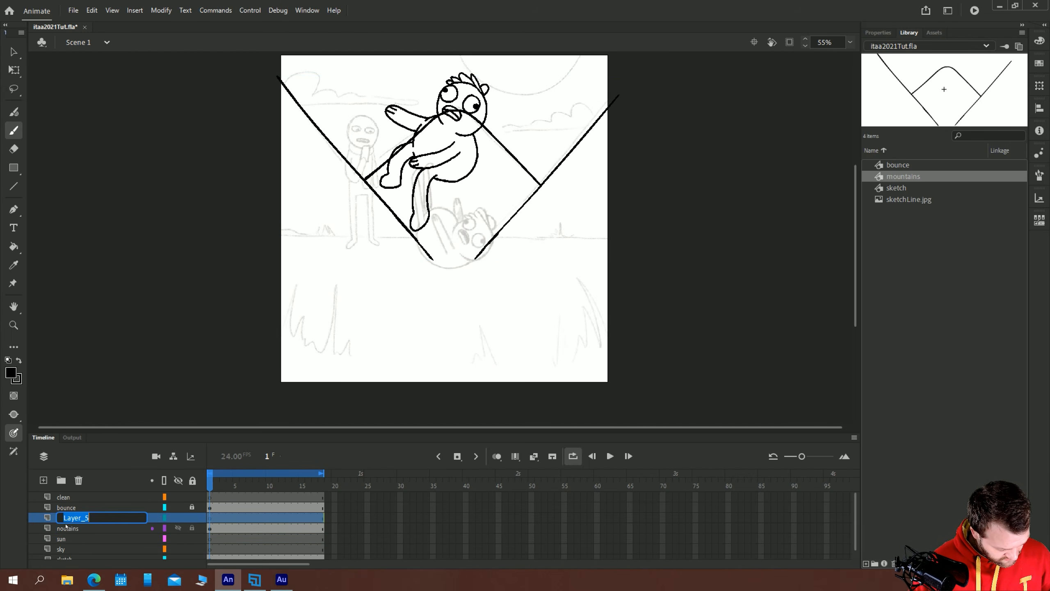
{"action": "type", "text": "floor"}
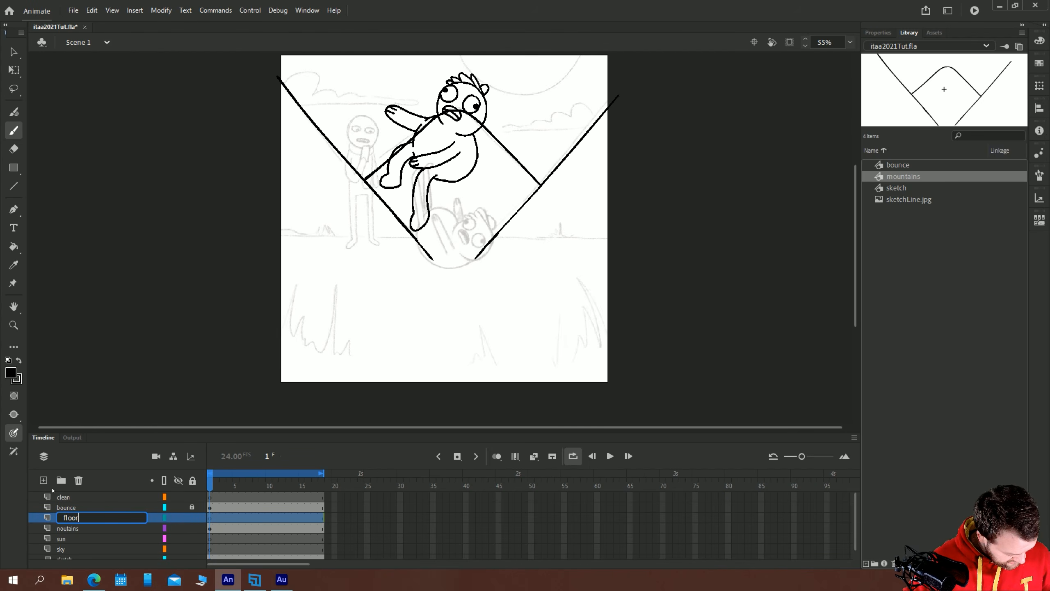
{"action": "key", "text": "Return"}
{"action": "left_click", "coordinate": [43, 480]}
{"action": "double_click", "coordinate": [68, 518]}
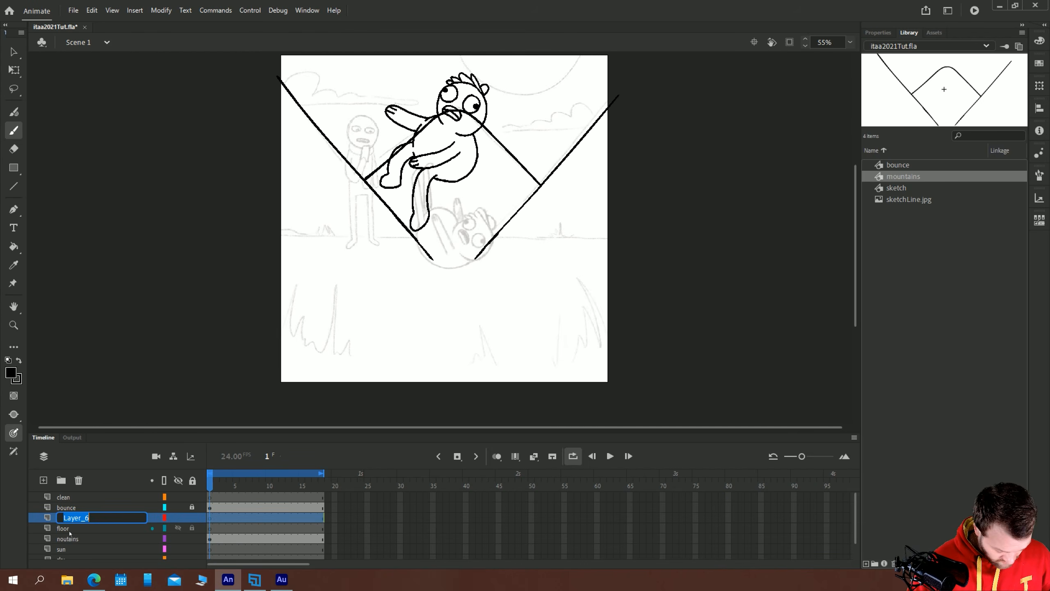
{"action": "type", "text": "man"}
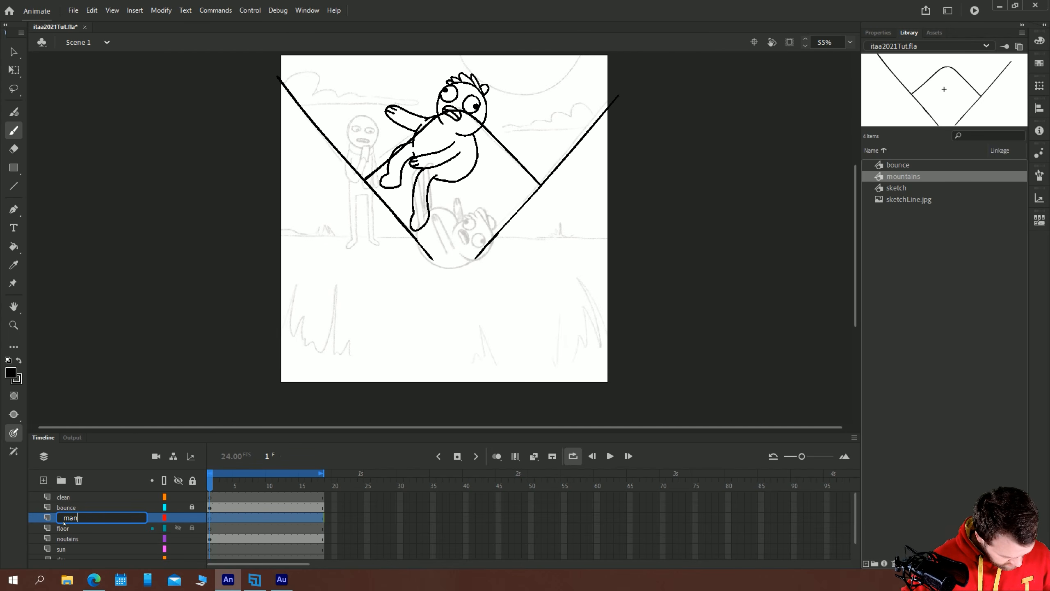
{"action": "key", "text": "Return"}
Add a layer named grass and move it above the bounce layer
{"action": "left_click", "coordinate": [43, 480]}
{"action": "double_click", "coordinate": [66, 518]}
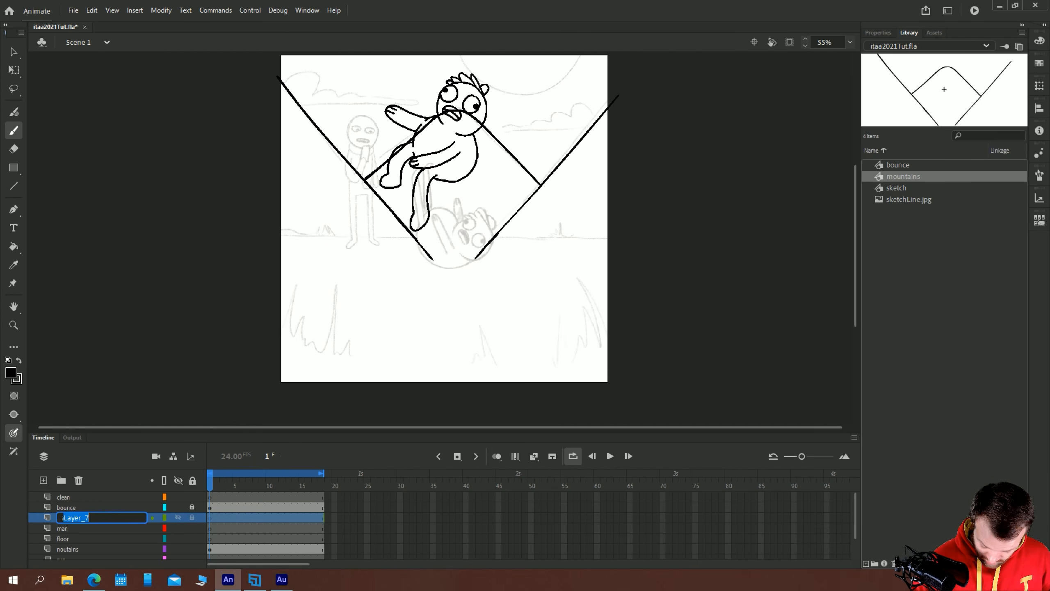
{"action": "type", "text": "grass"}
{"action": "key", "text": "Return"}
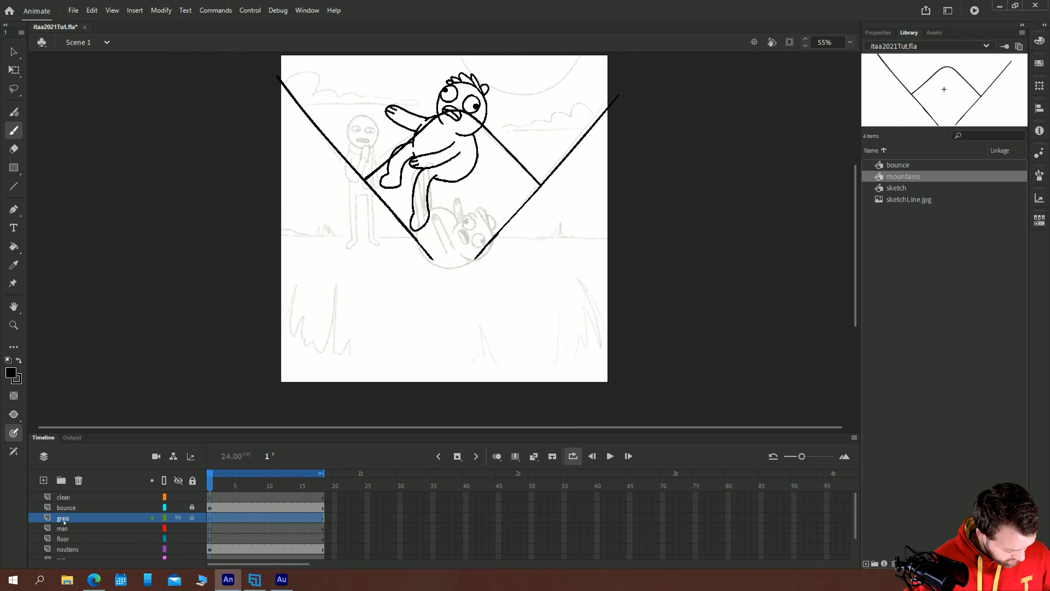
{"action": "left_click_drag", "start_coordinate": [62, 519], "coordinate": [64, 503]}
Draw the sun as a full circle on the sun layer and convert it to a graphic symbol named sun
{"action": "left_click_drag", "start_coordinate": [199, 421], "coordinate": [208, 315]}
{"action": "left_click_drag", "start_coordinate": [305, 130], "coordinate": [305, 224]}
{"action": "left_click_drag", "start_coordinate": [331, 258], "coordinate": [330, 232]}
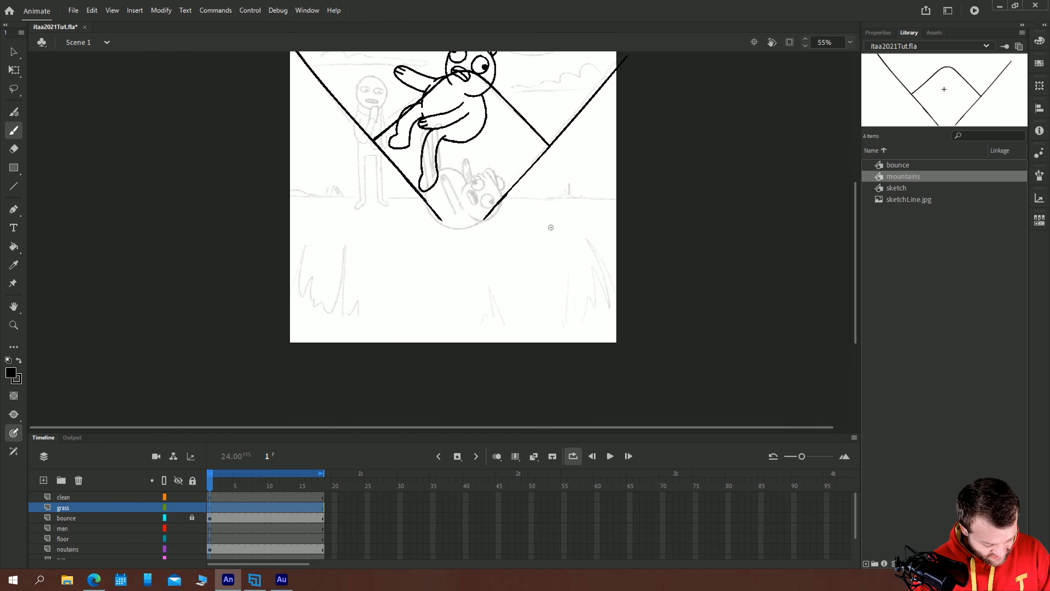
{"action": "left_click_drag", "start_coordinate": [172, 437], "coordinate": [142, 366]}
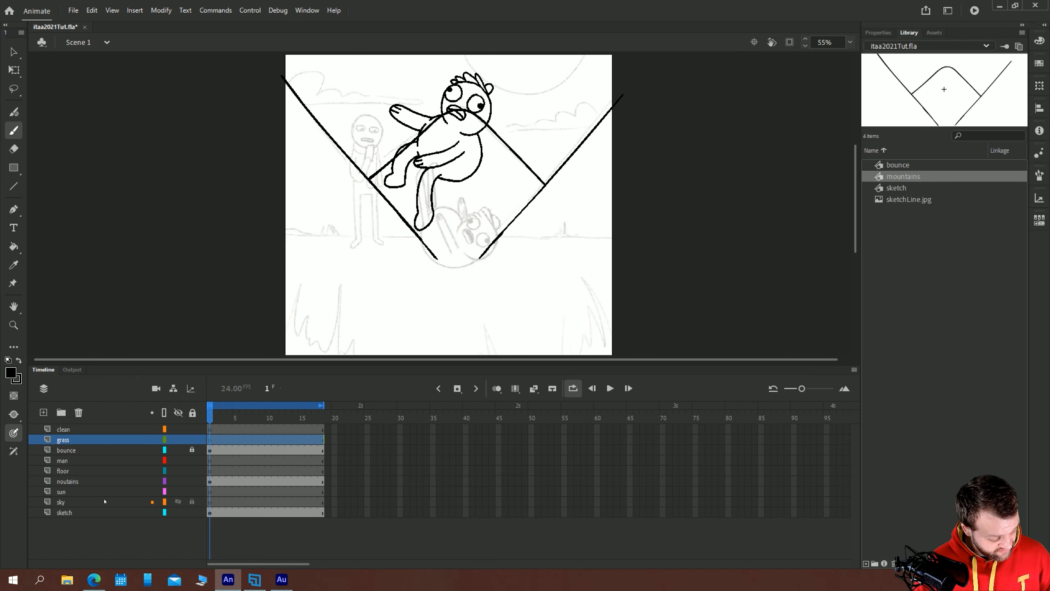
{"action": "left_click", "coordinate": [63, 492]}
{"action": "mouse_move", "coordinate": [534, 99]}
{"action": "left_mouse_down"}
{"action": "mouse_move", "coordinate": [538, 213]}
{"action": "mouse_move", "coordinate": [559, 191]}
{"action": "mouse_move", "coordinate": [531, 180]}
{"action": "left_mouse_up"}
{"action": "key", "text": "v"}
{"action": "left_click", "coordinate": [517, 189]}
{"action": "key", "text": "F8"}
{"action": "type", "text": "sun"}
{"action": "key", "text": "ctrl+equal"}
{"action": "left_click", "coordinate": [98, 42]}
{"action": "key", "text": "ctrl+minus"}
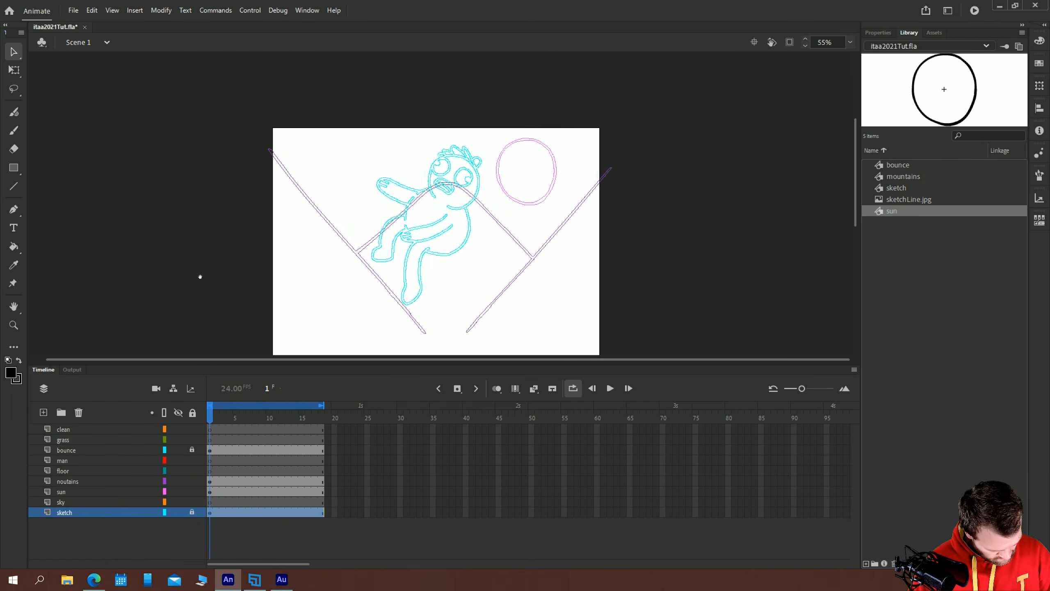
Trace the two sketched clouds in black on the sky layer and convert them to a graphic symbol named sky
{"action": "left_click_drag", "start_coordinate": [199, 277], "coordinate": [217, 324]}
{"action": "left_click", "coordinate": [61, 502]}
{"action": "key", "text": "b"}
{"action": "left_click_drag", "start_coordinate": [292, 206], "coordinate": [439, 224]}
{"action": "left_click_drag", "start_coordinate": [440, 224], "coordinate": [292, 206]}
{"action": "left_click_drag", "start_coordinate": [544, 244], "coordinate": [501, 248]}
{"action": "key", "text": "v"}
{"action": "left_click", "coordinate": [355, 227]}
{"action": "key", "text": "F8"}
{"action": "type", "text": "sky"}
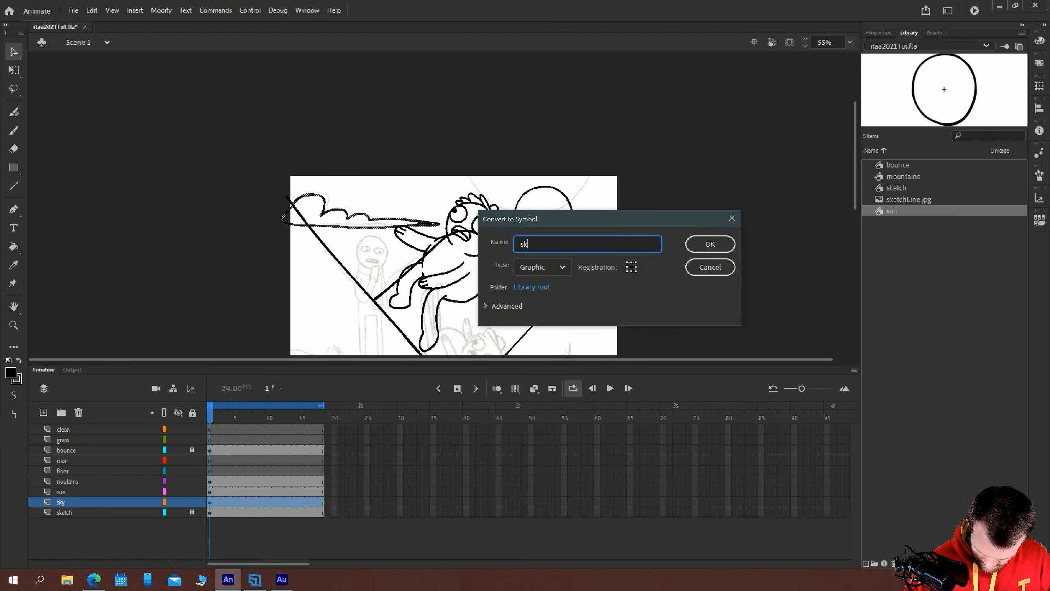
{"action": "key", "text": "Return"}
Inside the sky symbol, set up separate layers for the two clouds and name both cloud
{"action": "double_click", "coordinate": [355, 227]}
{"action": "left_click", "coordinate": [43, 413]}
{"action": "double_click", "coordinate": [70, 440]}
{"action": "type", "text": "cloud"}
{"action": "double_click", "coordinate": [68, 430]}
{"action": "type", "text": "cloud"}
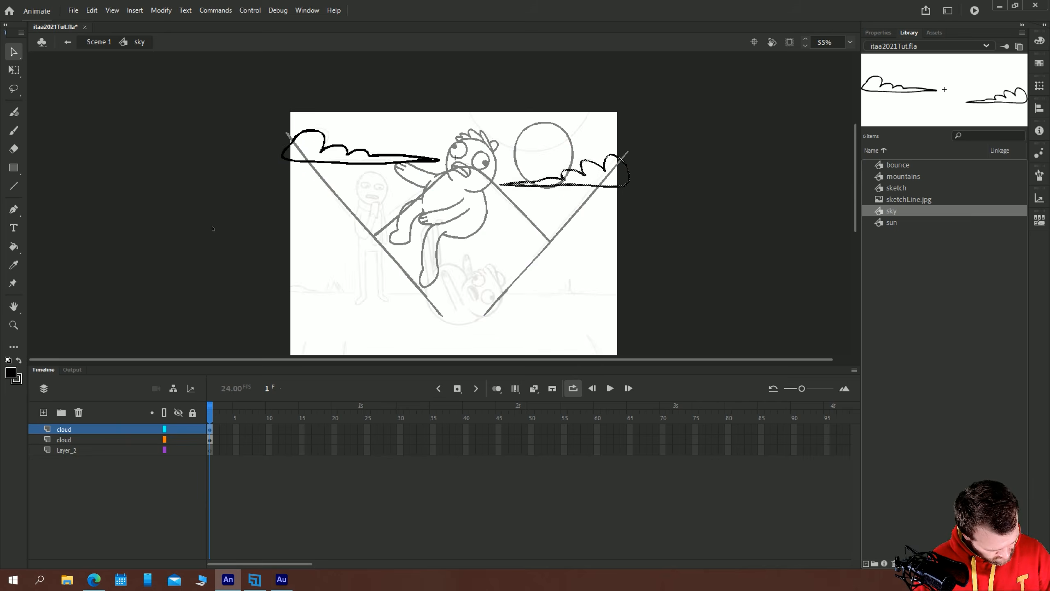
{"action": "double_click", "coordinate": [213, 228]}
Draw the floor outline on the floor layer along the horizon with grass tufts, closed beyond the stage edges, and delete the excess line ends
{"action": "left_click", "coordinate": [62, 471]}
{"action": "key", "text": "b"}
{"action": "left_click_drag", "start_coordinate": [258, 185], "coordinate": [668, 191]}
{"action": "left_click_drag", "start_coordinate": [258, 128], "coordinate": [157, 127]}
{"action": "left_click_drag", "start_coordinate": [668, 124], "coordinate": [667, 310]}
{"action": "left_click_drag", "start_coordinate": [667, 298], "coordinate": [205, 299]}
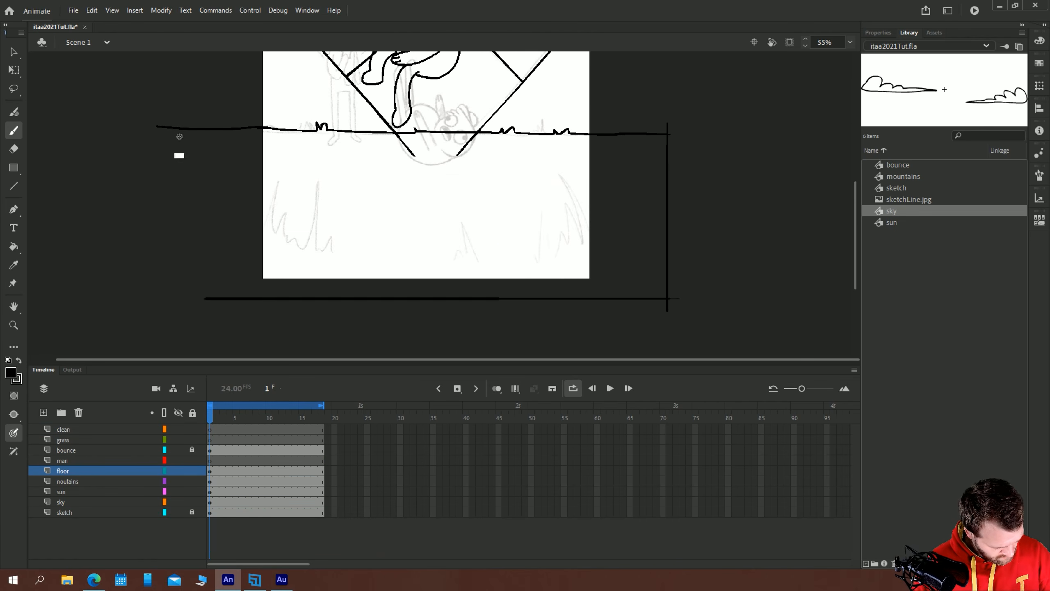
{"action": "left_click_drag", "start_coordinate": [199, 124], "coordinate": [199, 311]}
{"action": "key", "text": "v"}
{"action": "left_click_drag", "start_coordinate": [186, 336], "coordinate": [721, 300]}
{"action": "key", "text": "Delete"}
Fill the floor outline with white and convert it to a graphic symbol named floor
{"action": "left_click", "coordinate": [12, 374]}
{"action": "key", "text": "k"}
{"action": "left_click", "coordinate": [254, 240]}
{"action": "key", "text": "F8"}
{"action": "type", "text": "floor"}
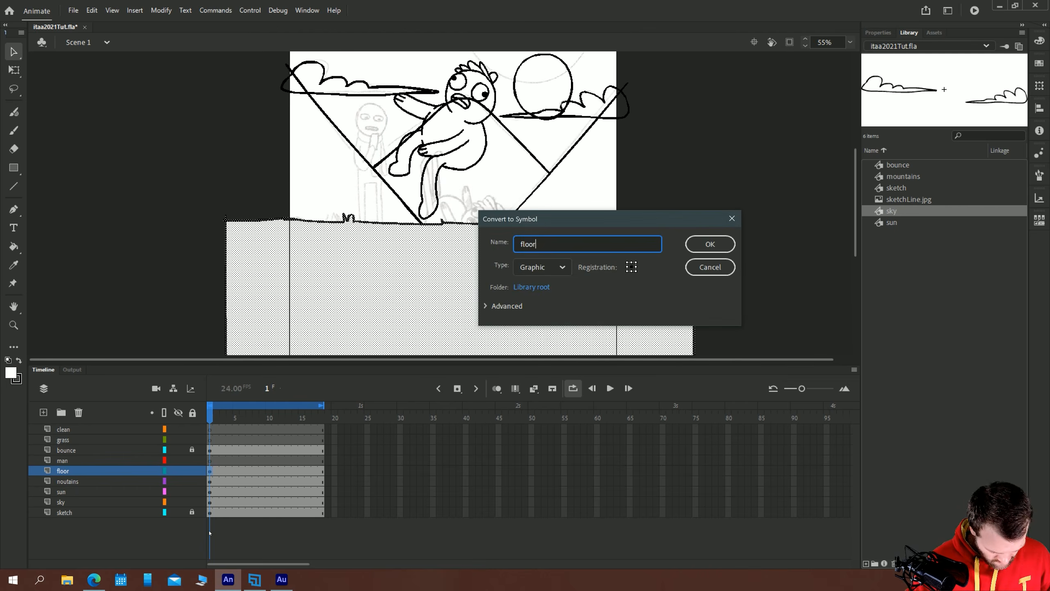
{"action": "key", "text": "Return"}
Inside the mountains symbol, close the sides and base with white lines and fill the mountains with white
{"action": "double_click", "coordinate": [339, 130]}
{"action": "left_click_drag", "start_coordinate": [285, 64], "coordinate": [285, 119]}
{"action": "left_click_drag", "start_coordinate": [284, 210], "coordinate": [285, 239]}
{"action": "left_click_drag", "start_coordinate": [284, 239], "coordinate": [629, 239]}
{"action": "mouse_move", "coordinate": [625, 84]}
{"action": "left_mouse_down"}
{"action": "mouse_move", "coordinate": [625, 249]}
{"action": "mouse_move", "coordinate": [553, 288]}
{"action": "left_mouse_up"}
{"action": "key", "text": "k"}
{"action": "left_click", "coordinate": [459, 199]}
{"action": "left_click", "coordinate": [99, 42]}
With the floor hidden, draw three grass clumps in black on the grass layer and convert them to a symbol named grass
{"action": "left_click", "coordinate": [178, 471]}
{"action": "left_click", "coordinate": [71, 441]}
{"action": "key", "text": "b"}
{"action": "left_click", "coordinate": [11, 374]}
{"action": "left_click", "coordinate": [56, 188]}
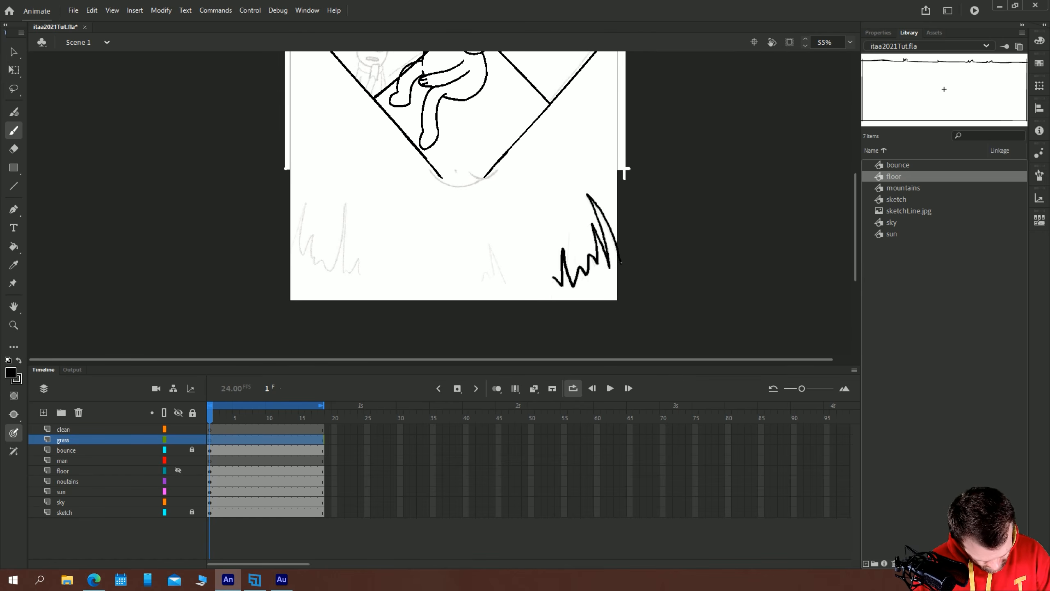
{"action": "left_click_drag", "start_coordinate": [616, 248], "coordinate": [633, 308]}
{"action": "left_click_drag", "start_coordinate": [472, 304], "coordinate": [431, 306]}
{"action": "left_click_drag", "start_coordinate": [349, 305], "coordinate": [306, 288]}
{"action": "left_click_drag", "start_coordinate": [307, 288], "coordinate": [280, 305]}
Inside the grass symbol, close the bases of the three clumps below the stage in white and fill them with white
{"action": "left_click", "coordinate": [12, 374]}
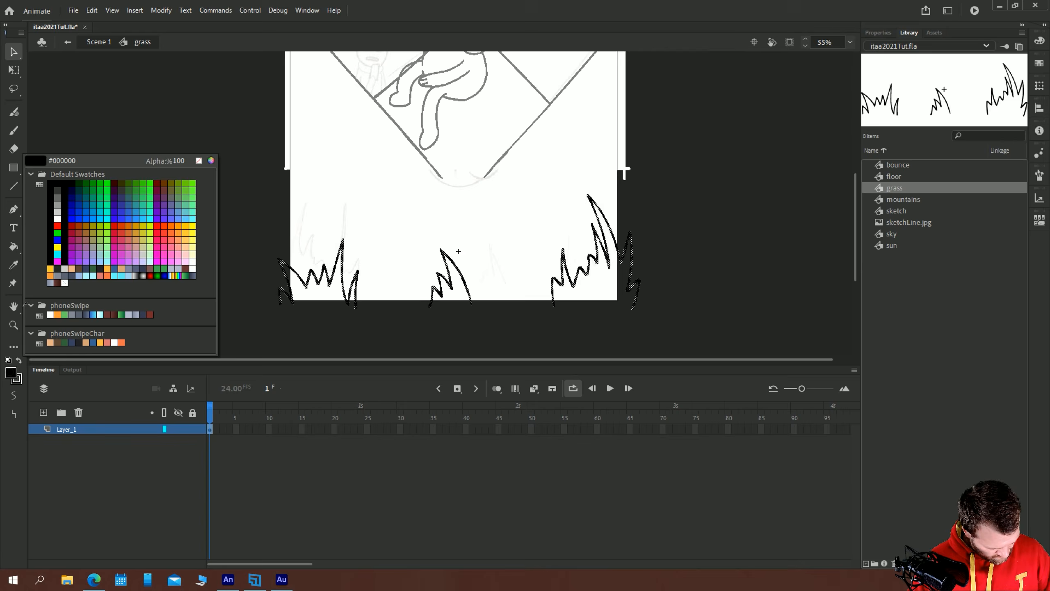
{"action": "left_click", "coordinate": [56, 229]}
{"action": "key", "text": "b"}
{"action": "left_click_drag", "start_coordinate": [632, 309], "coordinate": [555, 306]}
{"action": "left_click_drag", "start_coordinate": [472, 306], "coordinate": [429, 307]}
{"action": "left_click_drag", "start_coordinate": [356, 310], "coordinate": [279, 306]}
{"action": "key", "text": "k"}
{"action": "left_click", "coordinate": [451, 308]}
{"action": "left_click", "coordinate": [593, 307]}
{"action": "key", "text": "b"}
{"action": "left_click", "coordinate": [320, 310]}
{"action": "key", "text": "v"}
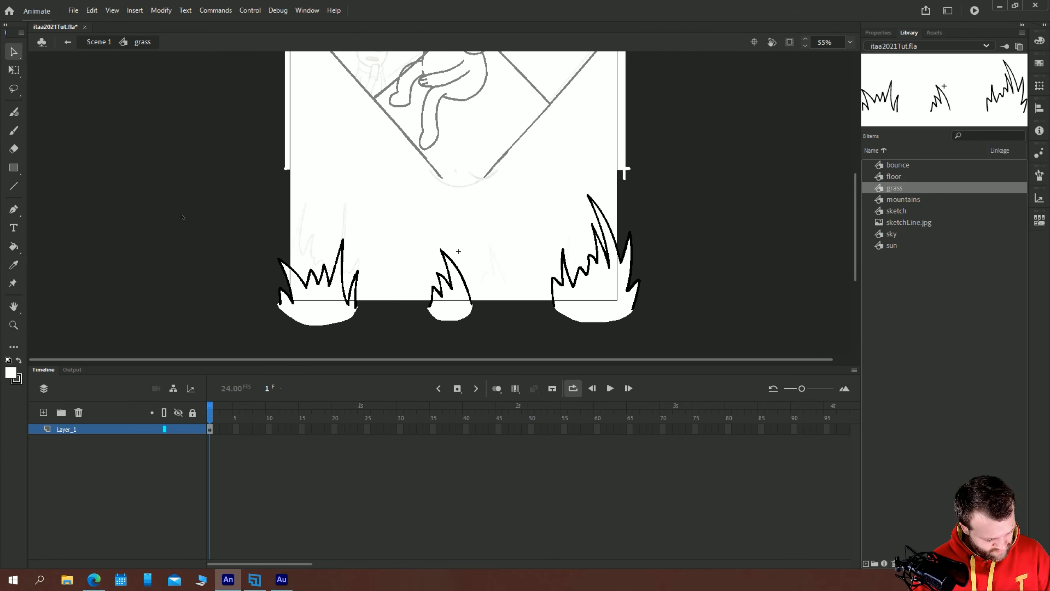
{"action": "left_click", "coordinate": [99, 42]}
Hide the floor, noutains, sun and sky layers and set a black brush on the man layer
{"action": "left_click", "coordinate": [178, 471]}
{"action": "left_click", "coordinate": [62, 461]}
{"action": "left_click_drag", "start_coordinate": [178, 471], "coordinate": [178, 502]}
{"action": "key", "text": "ctrl+equal"}
{"action": "key", "text": "ctrl+equal"}
{"action": "key", "text": "b"}
{"action": "left_click", "coordinate": [11, 374]}
{"action": "left_click", "coordinate": [57, 189]}
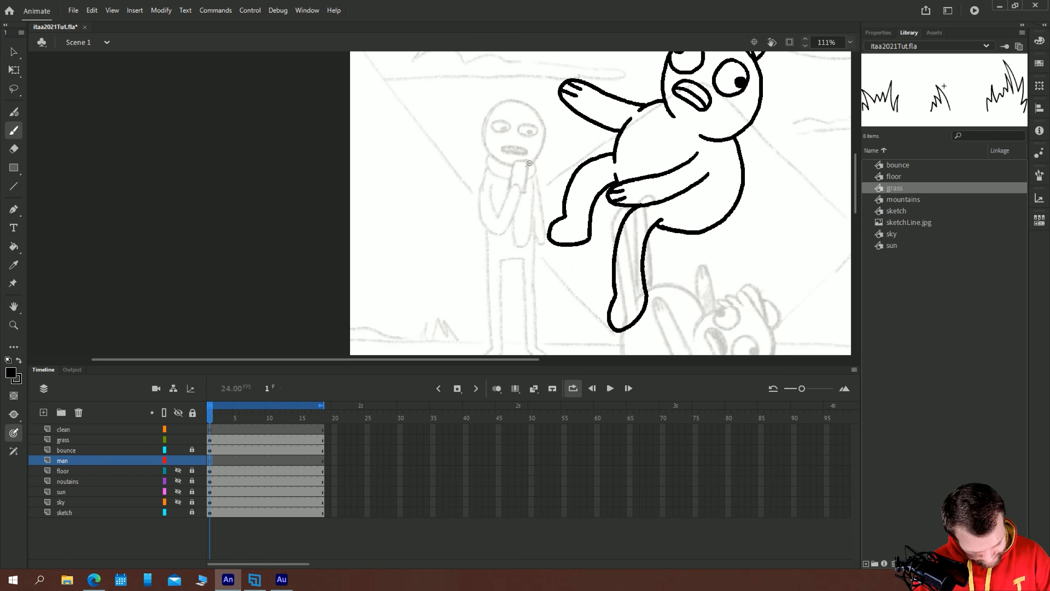
Draw the standing man's round head in black with two wide eyes, dot pupils and an open mouth
{"action": "left_click_drag", "start_coordinate": [496, 162], "coordinate": [529, 165]}
{"action": "left_click_drag", "start_coordinate": [522, 121], "coordinate": [524, 118]}
{"action": "key", "text": "ctrl+equal"}
{"action": "key", "text": "ctrl+z"}
{"action": "left_click_drag", "start_coordinate": [521, 207], "coordinate": [535, 228]}
{"action": "left_click_drag", "start_coordinate": [463, 206], "coordinate": [467, 205]}
{"action": "left_click", "coordinate": [519, 230]}
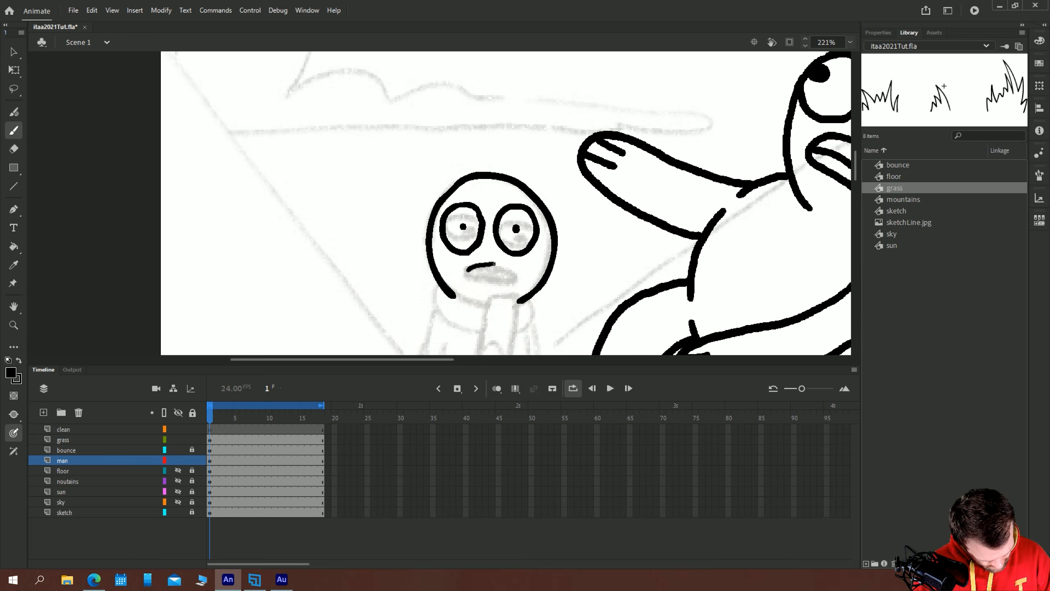
{"action": "left_click_drag", "start_coordinate": [495, 265], "coordinate": [468, 282]}
Draw the man's scarf, torso, arms and first hand in black over the sketch
{"action": "mouse_move", "coordinate": [488, 290]}
{"action": "left_mouse_down"}
{"action": "mouse_move", "coordinate": [507, 158]}
{"action": "mouse_move", "coordinate": [546, 171]}
{"action": "left_mouse_up"}
{"action": "left_click_drag", "start_coordinate": [515, 153], "coordinate": [507, 274]}
{"action": "left_click_drag", "start_coordinate": [479, 157], "coordinate": [508, 274]}
{"action": "mouse_move", "coordinate": [521, 124]}
{"action": "left_mouse_down"}
{"action": "mouse_move", "coordinate": [532, 174]}
{"action": "mouse_move", "coordinate": [521, 288]}
{"action": "left_mouse_up"}
{"action": "mouse_move", "coordinate": [412, 70]}
{"action": "left_mouse_down"}
{"action": "mouse_move", "coordinate": [390, 211]}
{"action": "mouse_move", "coordinate": [421, 225]}
{"action": "left_mouse_up"}
{"action": "left_click_drag", "start_coordinate": [513, 152], "coordinate": [513, 268]}
{"action": "left_click_drag", "start_coordinate": [399, 186], "coordinate": [399, 337]}
{"action": "mouse_move", "coordinate": [372, 323]}
{"action": "left_mouse_down"}
{"action": "mouse_move", "coordinate": [368, 285]}
{"action": "mouse_move", "coordinate": [377, 270]}
{"action": "left_mouse_up"}
Draw the man's legs, feet and remaining hand in black, erasing the overlapping line near the hand
{"action": "mouse_move", "coordinate": [406, 289]}
{"action": "left_mouse_down"}
{"action": "mouse_move", "coordinate": [436, 119]}
{"action": "mouse_move", "coordinate": [486, 116]}
{"action": "left_mouse_up"}
{"action": "left_click_drag", "start_coordinate": [474, 120], "coordinate": [518, 294]}
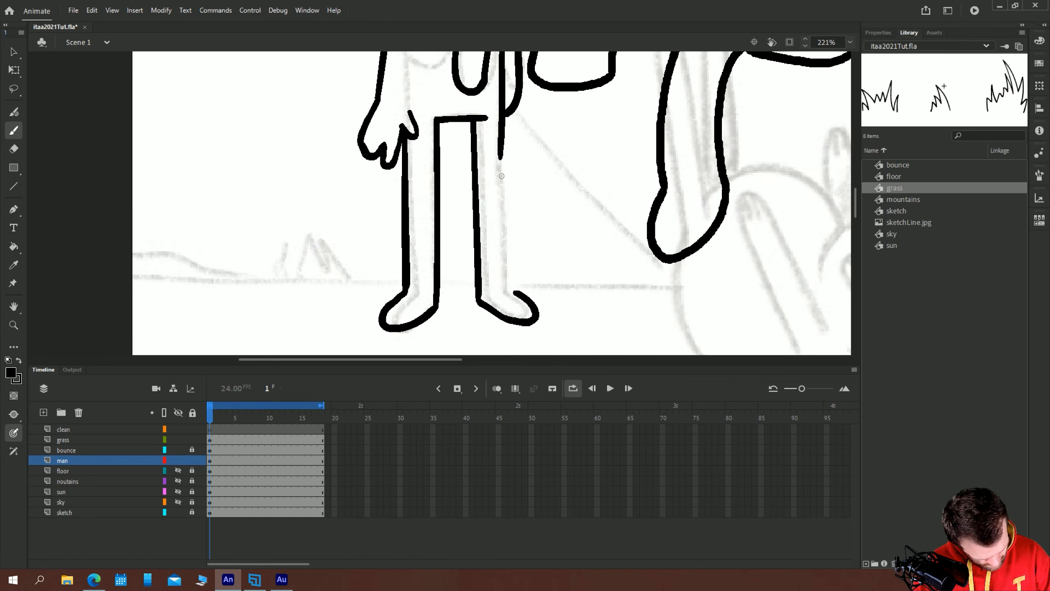
{"action": "left_click_drag", "start_coordinate": [502, 143], "coordinate": [518, 294]}
{"action": "mouse_move", "coordinate": [519, 97]}
{"action": "left_mouse_down"}
{"action": "mouse_move", "coordinate": [516, 178]}
{"action": "mouse_move", "coordinate": [529, 253]}
{"action": "mouse_move", "coordinate": [507, 219]}
{"action": "left_mouse_up"}
{"action": "key", "text": "e"}
{"action": "mouse_move", "coordinate": [511, 192]}
{"action": "left_mouse_down"}
{"action": "mouse_move", "coordinate": [513, 163]}
{"action": "mouse_move", "coordinate": [538, 240]}
{"action": "left_mouse_up"}
{"action": "key", "text": "b"}
{"action": "left_click_drag", "start_coordinate": [547, 168], "coordinate": [548, 219]}
Convert the finished man drawing to a symbol named man
{"action": "key", "text": "ctrl+minus"}
{"action": "key", "text": "ctrl+minus"}
{"action": "scroll", "coordinate": [453, 219], "scroll_direction": "up", "scroll_amount": 1}
{"action": "key", "text": "v"}
{"action": "key", "text": "F8"}
{"action": "type", "text": "man"}
{"action": "key", "text": "Return"}
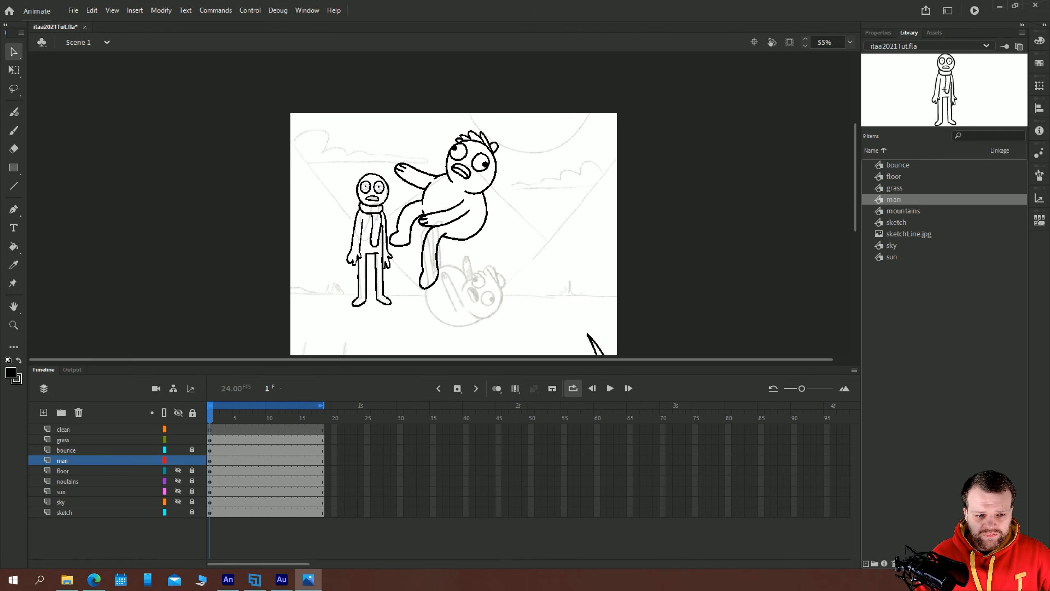
Show the hidden background layers again and lock the man layer
{"action": "scroll", "coordinate": [358, 179], "scroll_direction": "down", "scroll_amount": 2}
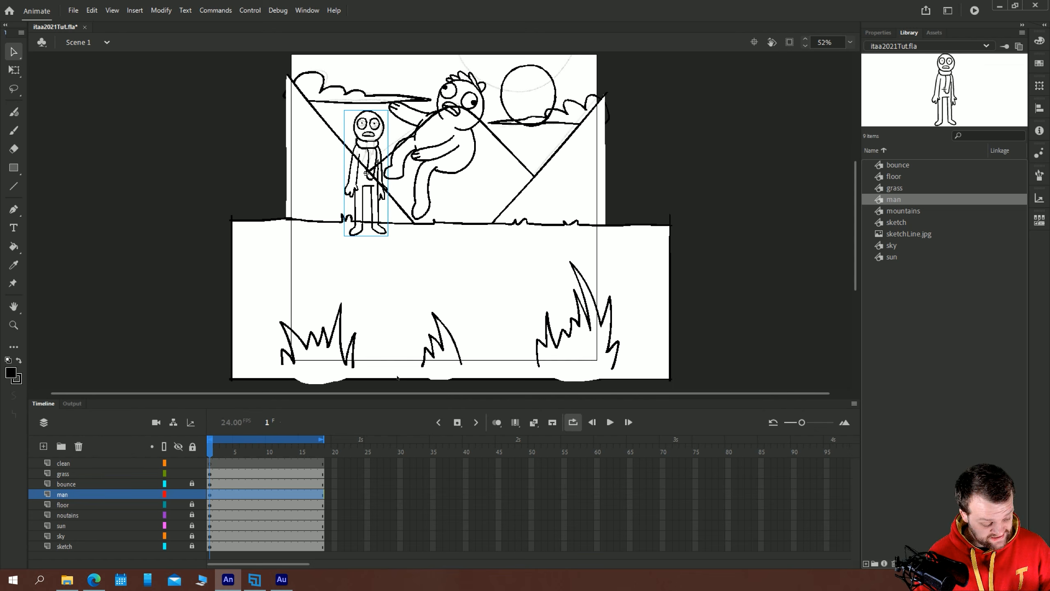
{"action": "left_click", "coordinate": [192, 494]}
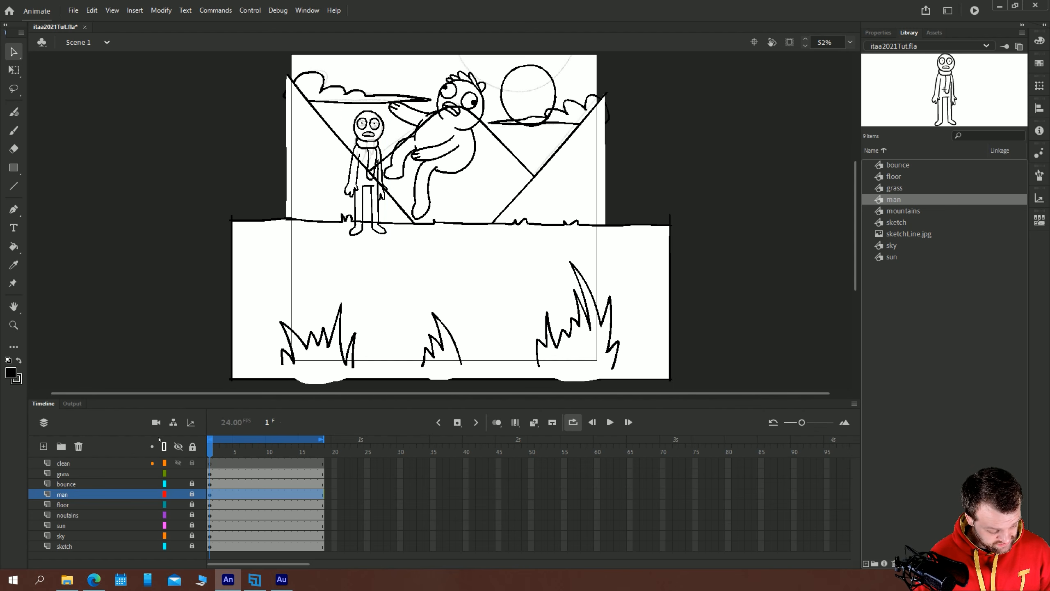
{"action": "left_click", "coordinate": [66, 475]}
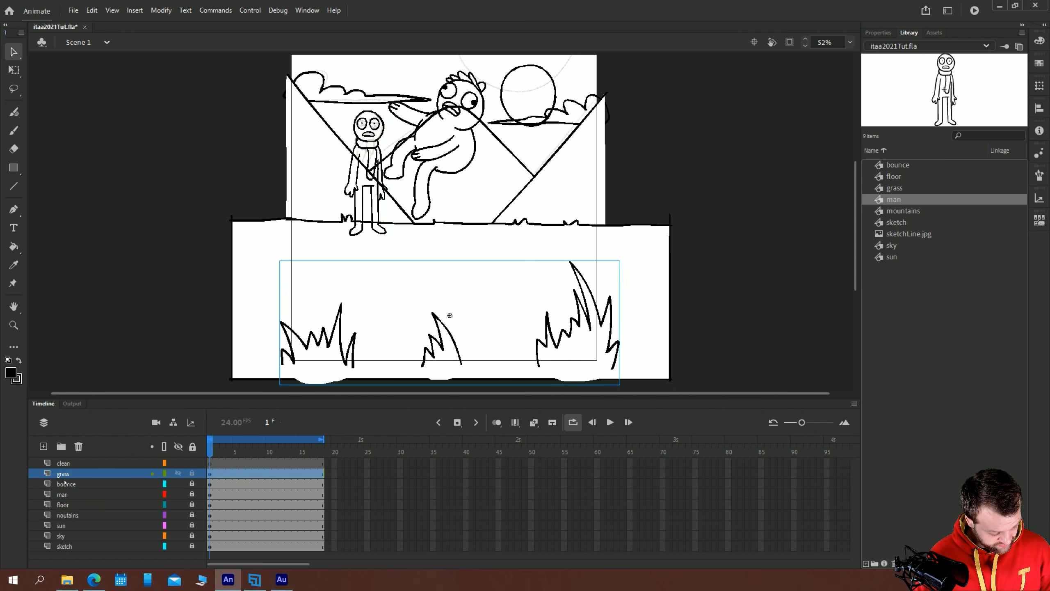
{"action": "left_click", "coordinate": [63, 488]}
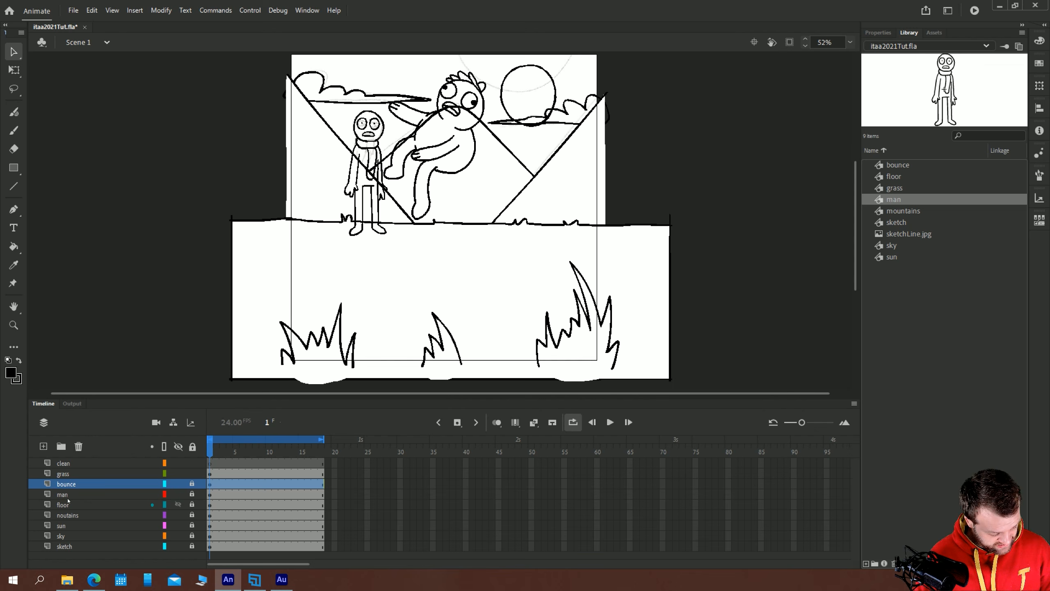
Unlock the bounce, man, floor, mountains, sun and sky layers, keeping the sketch layer hidden and locked
{"action": "left_click", "coordinate": [192, 494]}
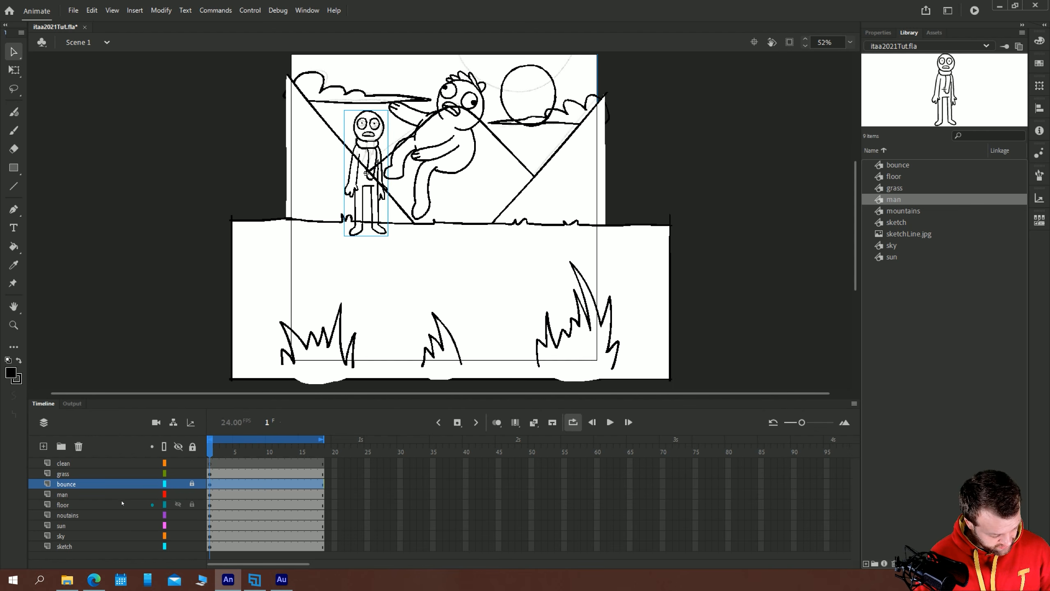
{"action": "left_click", "coordinate": [64, 494]}
{"action": "left_click", "coordinate": [60, 505]}
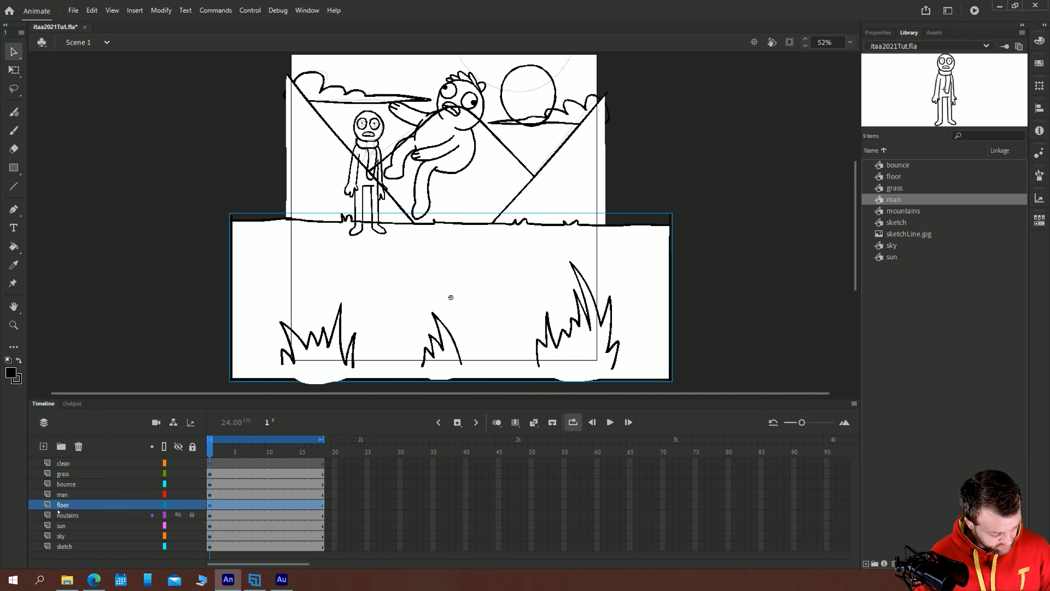
{"action": "left_click", "coordinate": [64, 516]}
{"action": "left_click", "coordinate": [60, 527]}
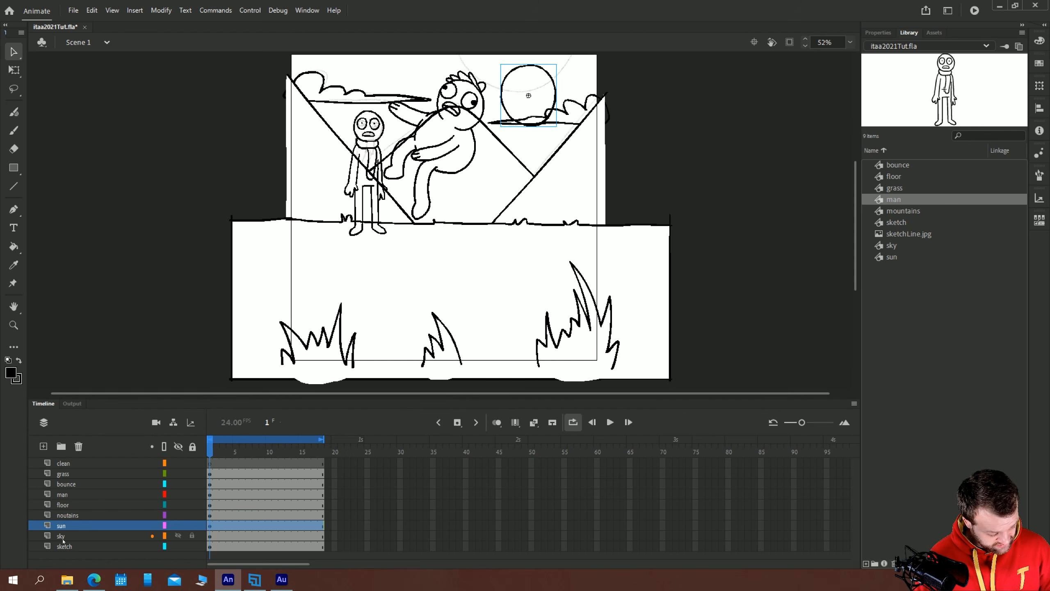
{"action": "left_click", "coordinate": [63, 537]}
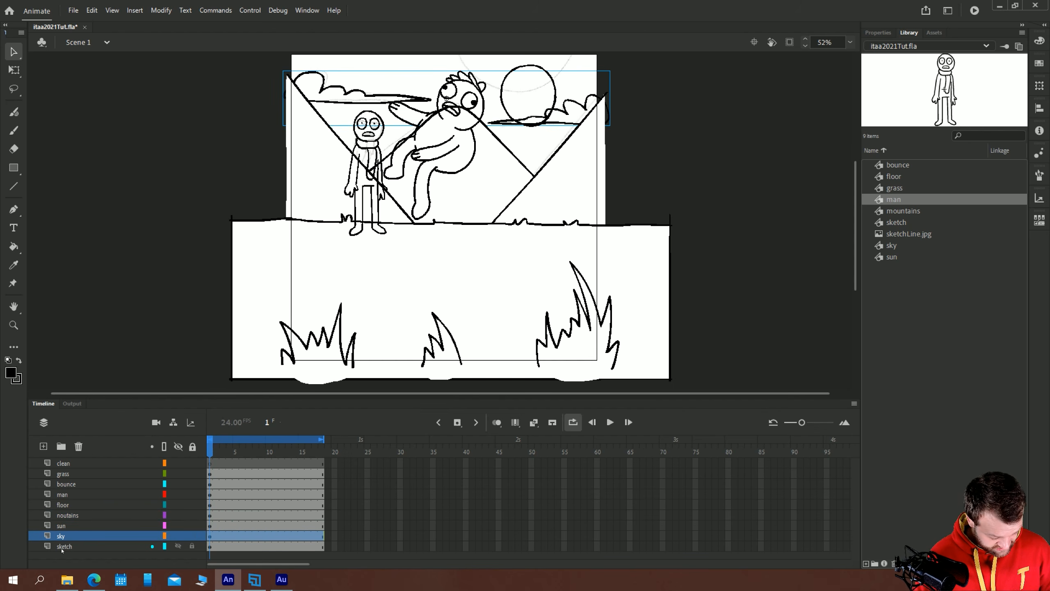
{"action": "left_click", "coordinate": [62, 546]}
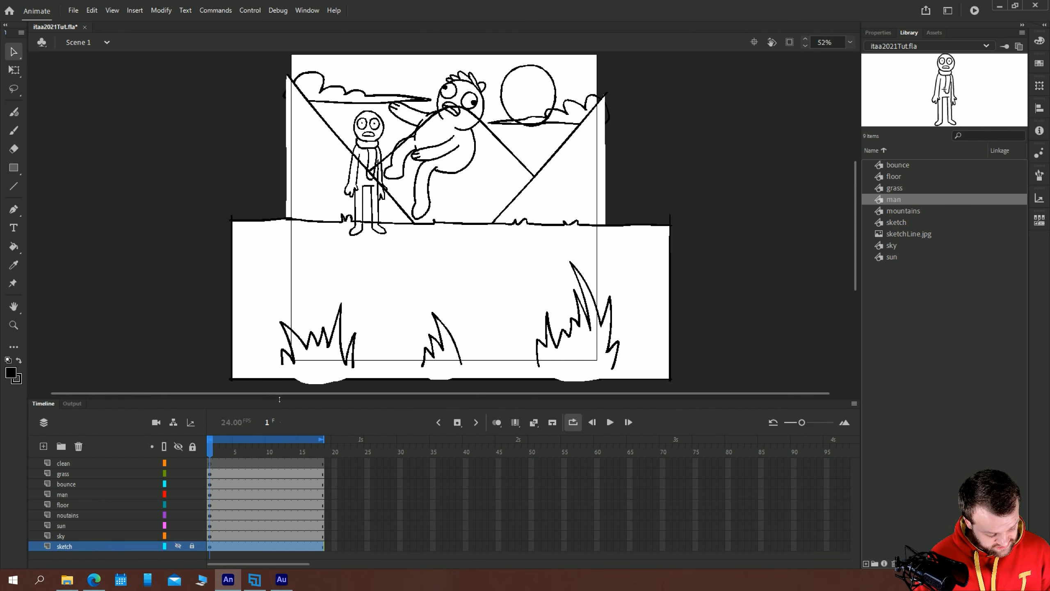
{"action": "left_click_drag", "start_coordinate": [277, 399], "coordinate": [290, 377]}
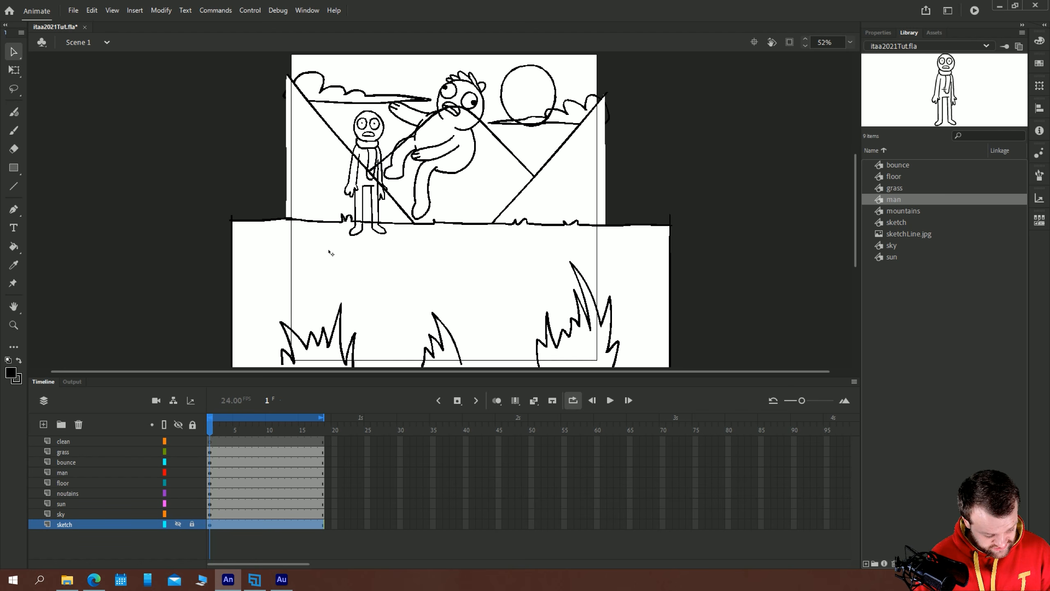
Inspect the man and floor instances and the artwork inside the floor symbol, returning to the main scene
{"action": "left_click", "coordinate": [352, 196]}
{"action": "left_click_drag", "start_coordinate": [353, 194], "coordinate": [375, 191]}
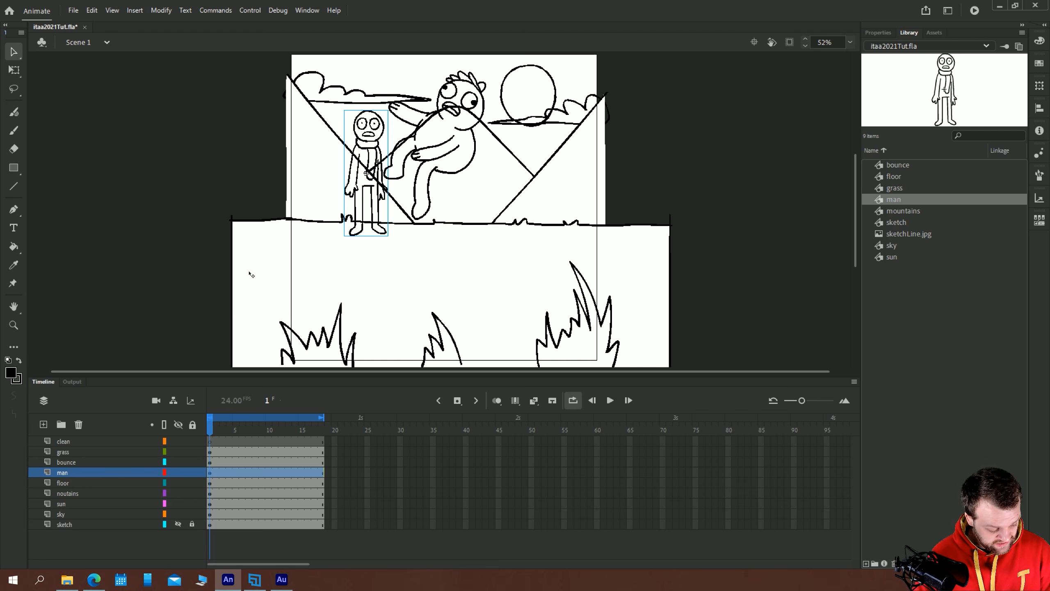
{"action": "left_click", "coordinate": [238, 294]}
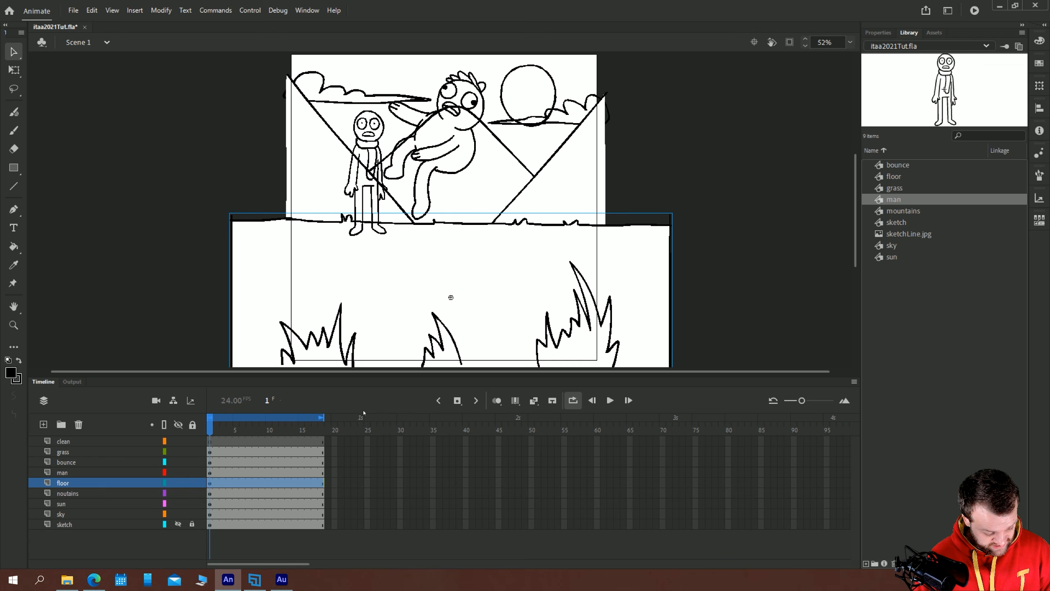
{"action": "double_click", "coordinate": [250, 274]}
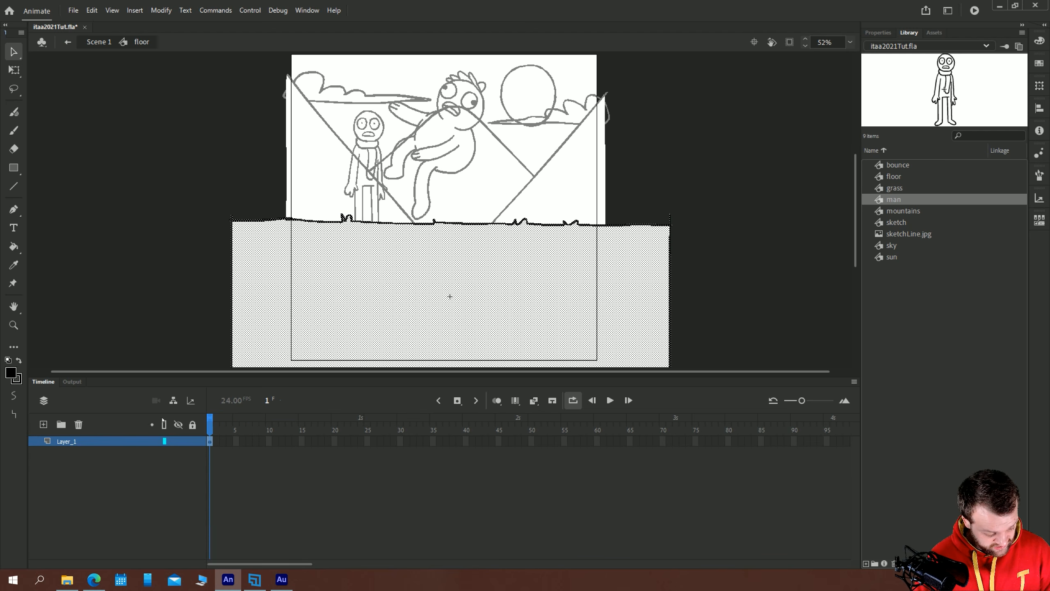
{"action": "left_click", "coordinate": [171, 302]}
{"action": "left_click_drag", "start_coordinate": [166, 326], "coordinate": [190, 245]}
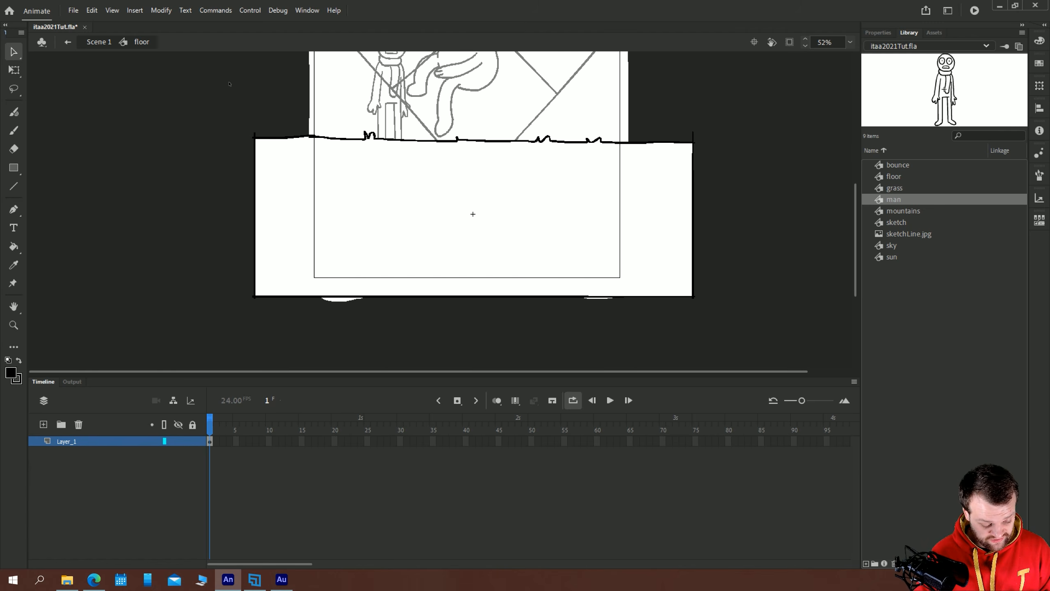
{"action": "left_click", "coordinate": [210, 442]}
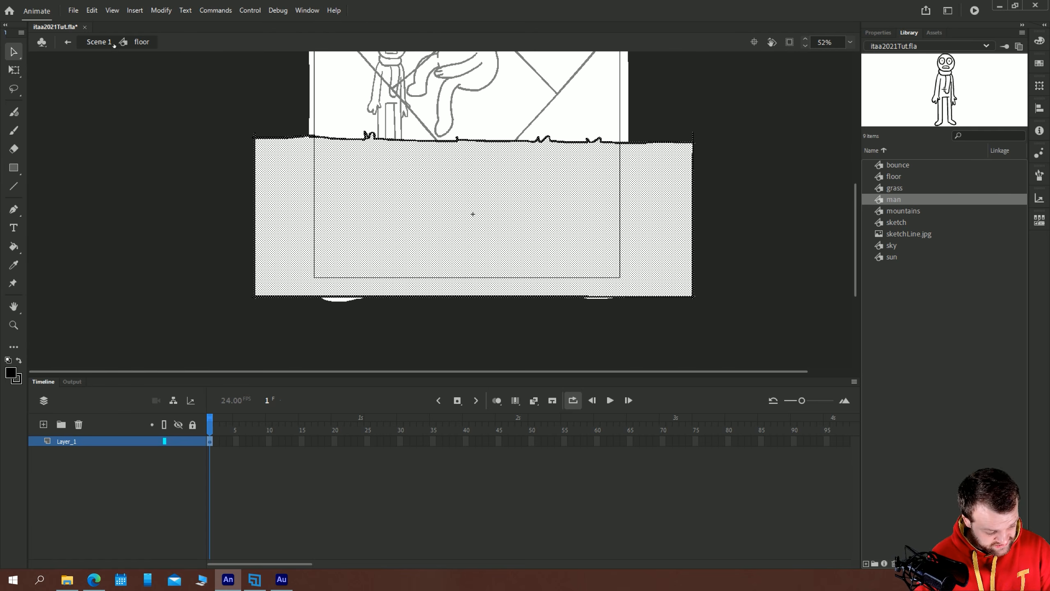
{"action": "left_click", "coordinate": [99, 42]}
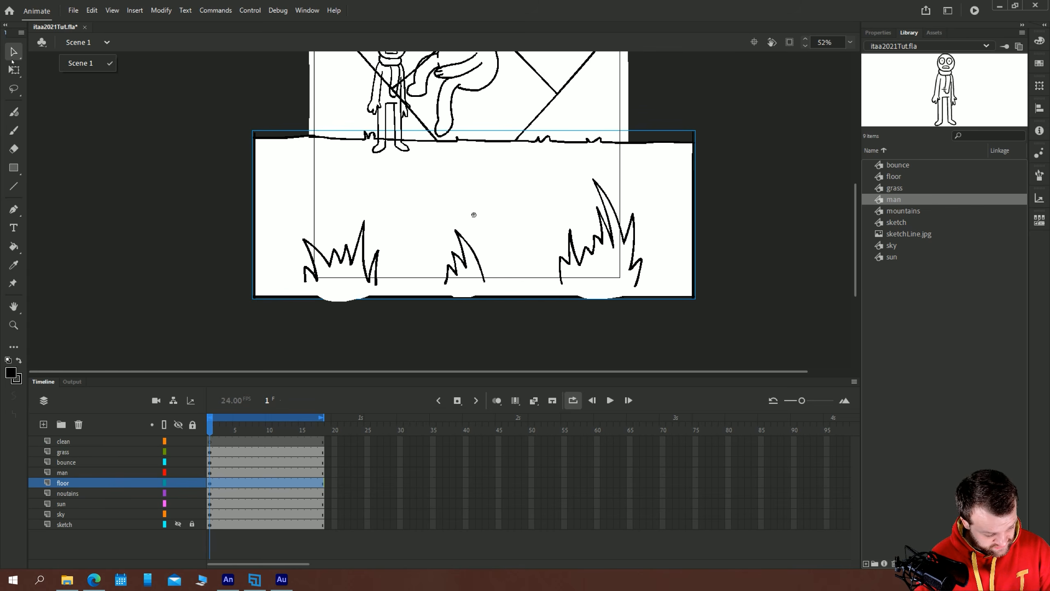
Move the floor instance right at frame 18 until its left edge lies just outside the stage edge
{"action": "left_click", "coordinate": [321, 484]}
{"action": "key", "text": "shift+Right"}
{"action": "key", "text": "shift+Right"}
{"action": "key", "text": "shift+Right"}
{"action": "key", "text": "shift+Right"}
{"action": "key", "text": "shift+Right"}
{"action": "key", "text": "shift+Right"}
{"action": "key", "text": "shift+Right"}
{"action": "key", "text": "shift+Right"}
{"action": "key", "text": "shift+Right"}
{"action": "key", "text": "shift+Right"}
{"action": "key", "text": "shift+Right"}
{"action": "key", "text": "shift+Right"}
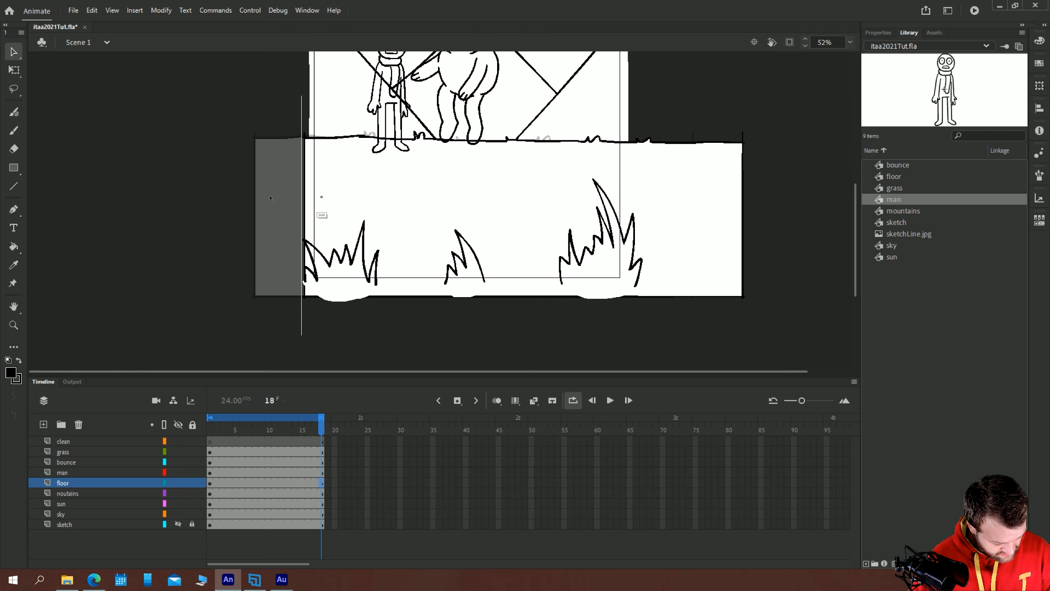
{"action": "left_click", "coordinate": [318, 293]}
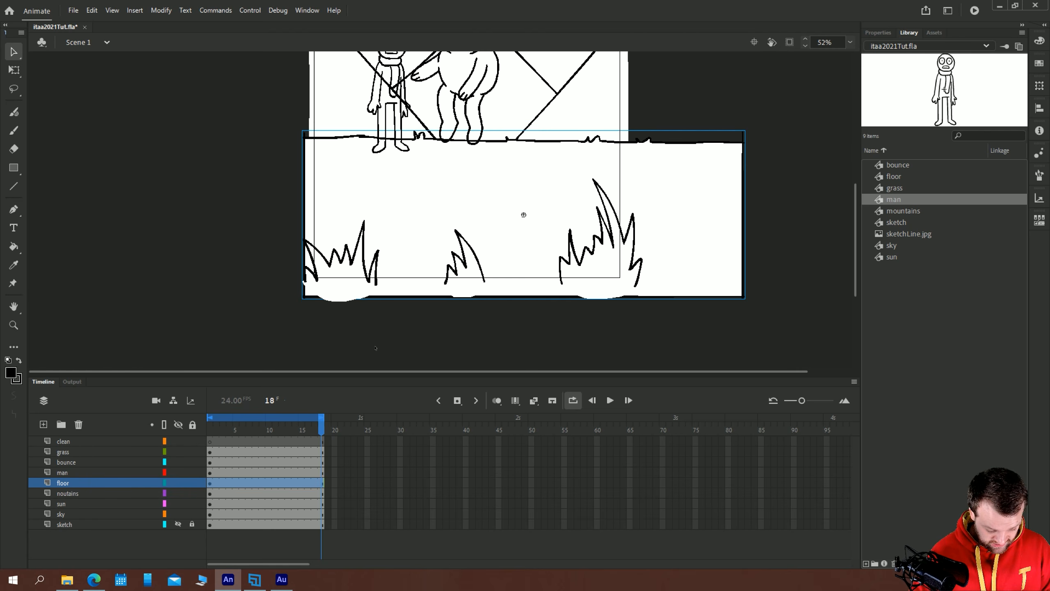
Duplicate the floor artwork inside its symbol, place the copy flush against the right end, and nudge it down to align the ground lines
{"action": "double_click", "coordinate": [680, 248]}
{"action": "left_click", "coordinate": [173, 259]}
{"action": "left_click_drag", "start_coordinate": [802, 337], "coordinate": [211, 54]}
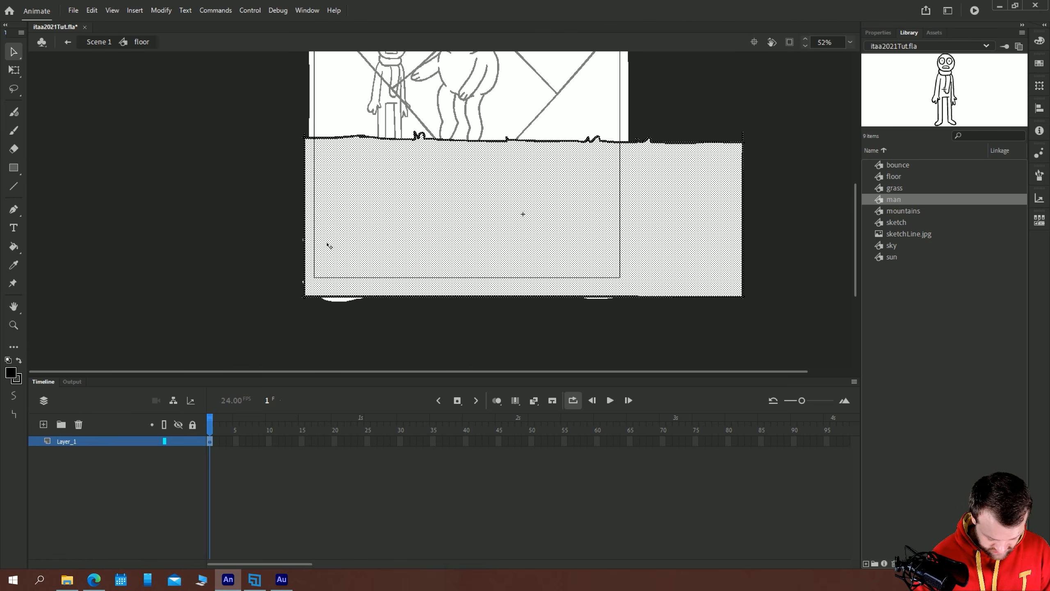
{"action": "left_click_drag", "start_coordinate": [331, 245], "coordinate": [768, 244]}
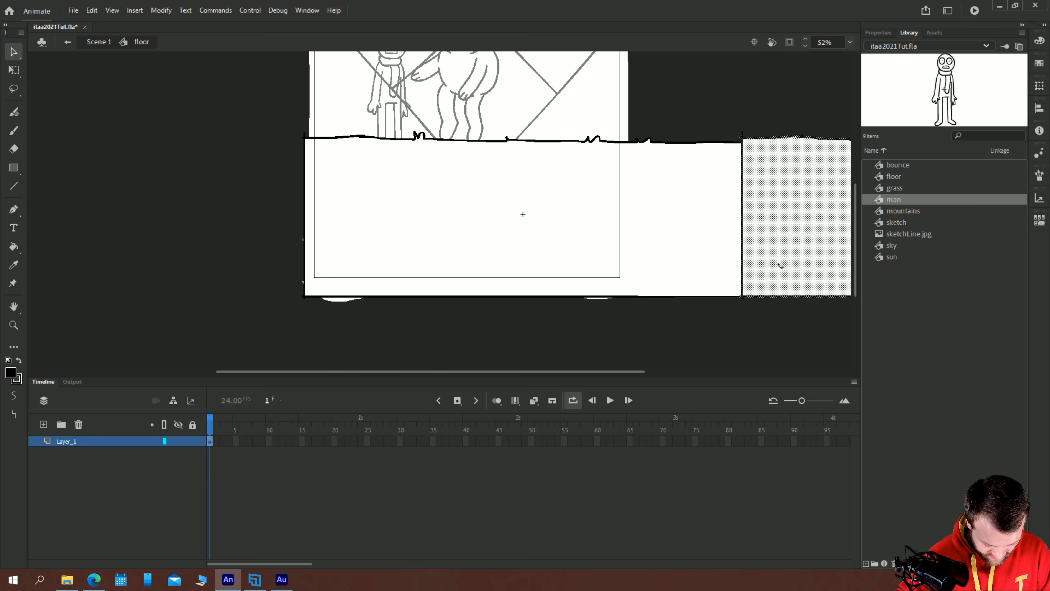
{"action": "key", "text": "shift+Down"}
{"action": "key", "text": "shift+Down"}
{"action": "key", "text": "Up"}
{"action": "key", "text": "Up"}
{"action": "key", "text": "Down"}
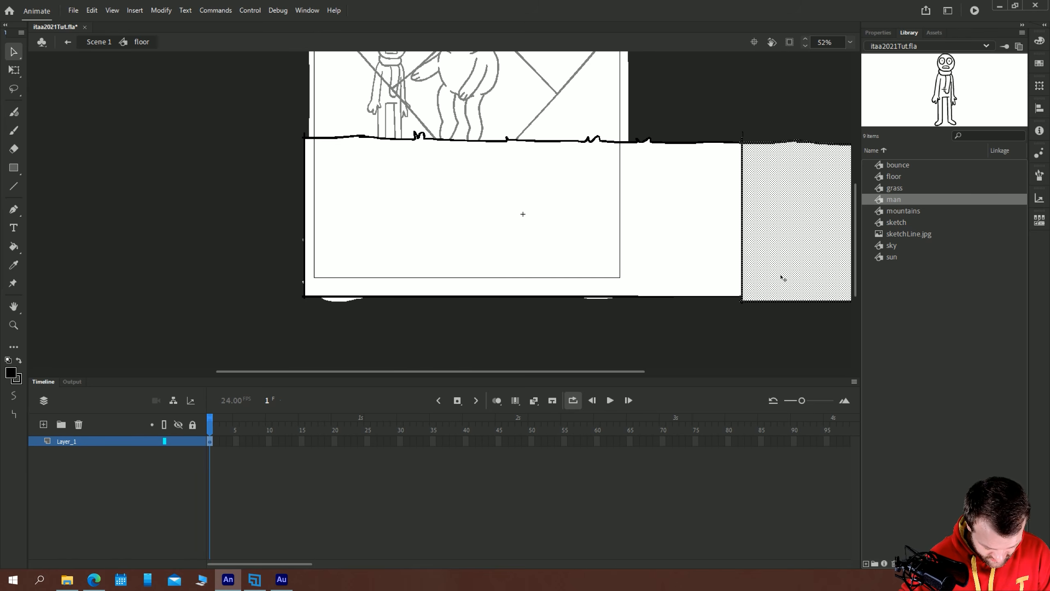
{"action": "key", "text": "Up"}
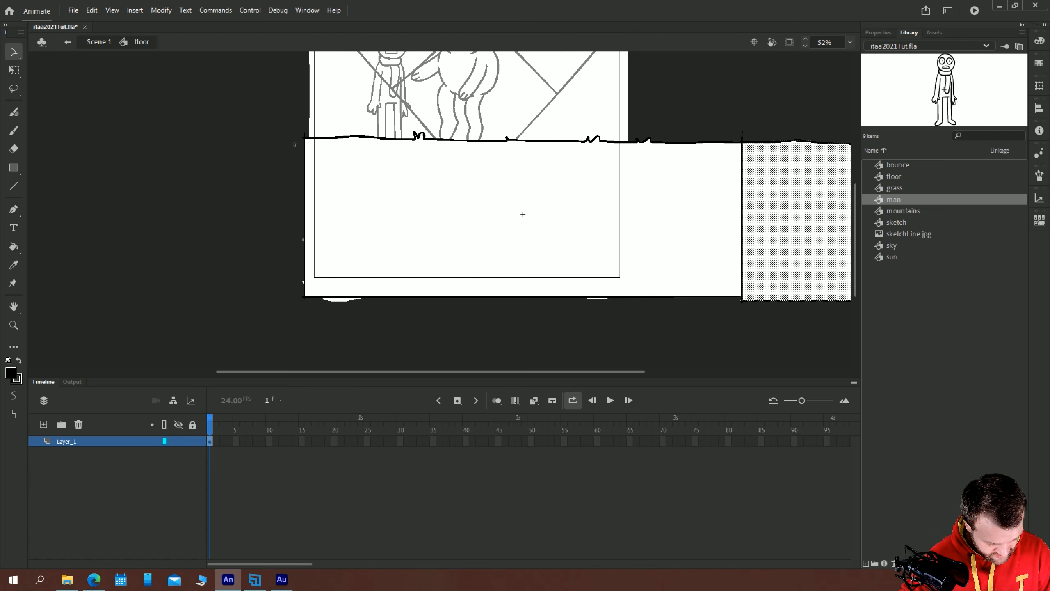
{"action": "left_click", "coordinate": [158, 209]}
Erase the seam line sticking up above the ground where the two floor pieces meet
{"action": "key", "text": "ctrl+minus"}
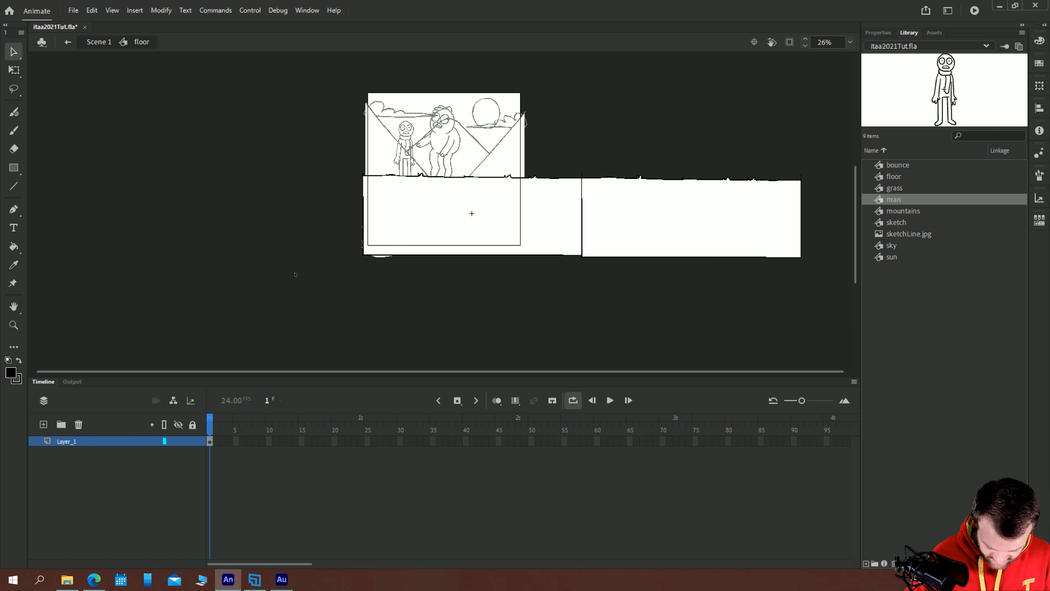
{"action": "key", "text": "ctrl+equal"}
{"action": "key", "text": "ctrl+equal"}
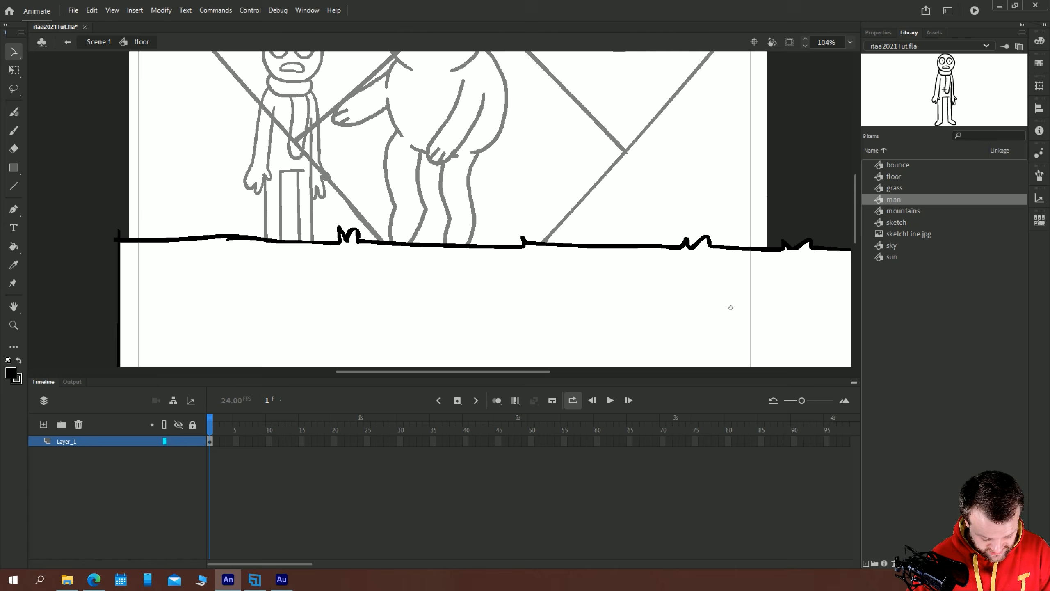
{"action": "left_click_drag", "start_coordinate": [732, 307], "coordinate": [335, 246]}
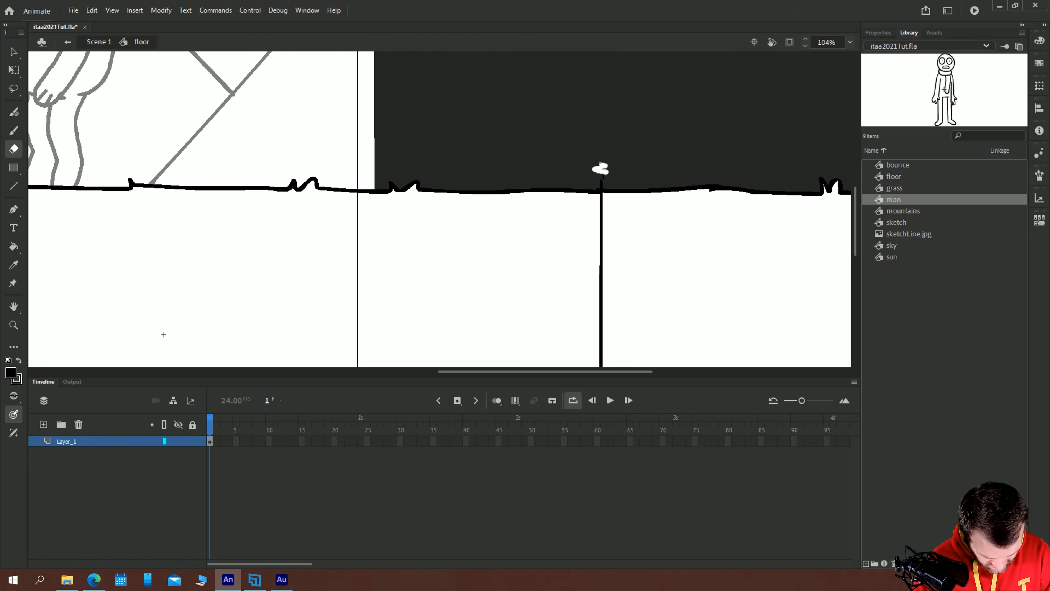
{"action": "left_click_drag", "start_coordinate": [600, 164], "coordinate": [593, 180]}
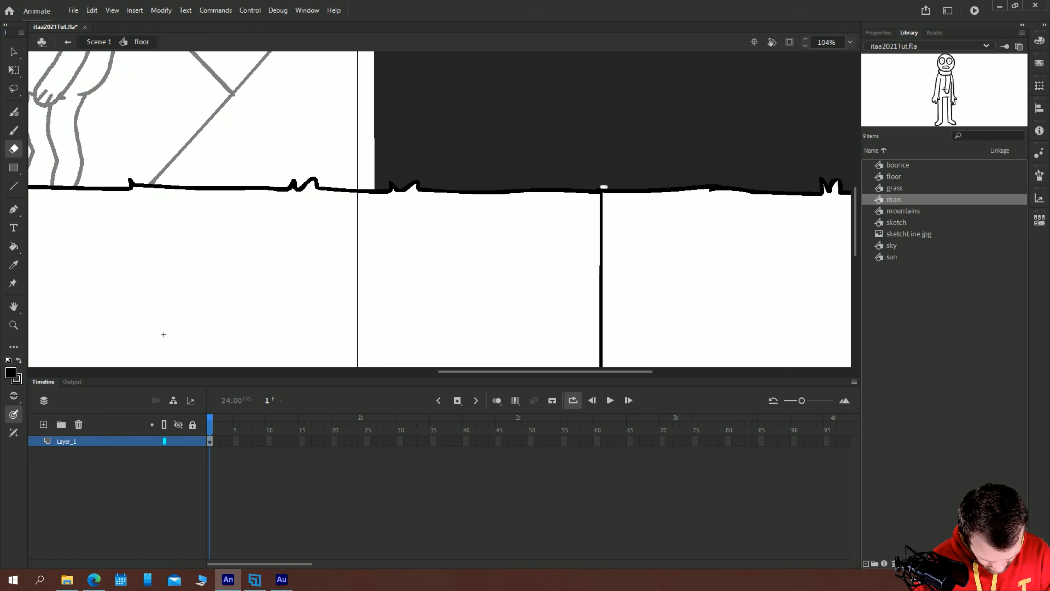
Sample the floor's white fill for the brush and try selecting the black outlines before painting over the seam
{"action": "key", "text": "i"}
{"action": "left_click", "coordinate": [573, 240]}
{"action": "key", "text": "b"}
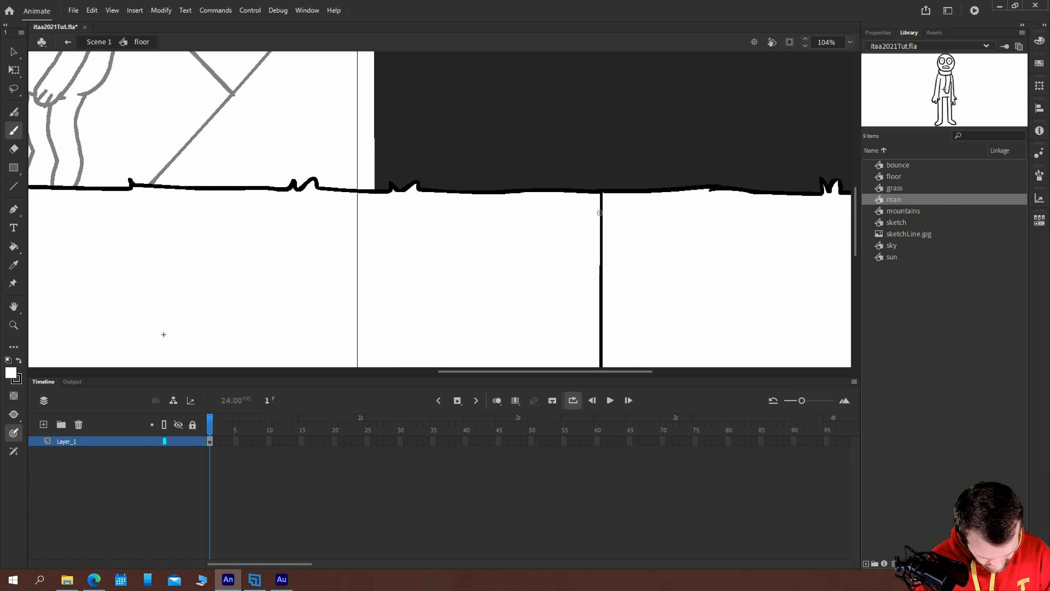
{"action": "key", "text": "v"}
{"action": "double_click", "coordinate": [602, 242]}
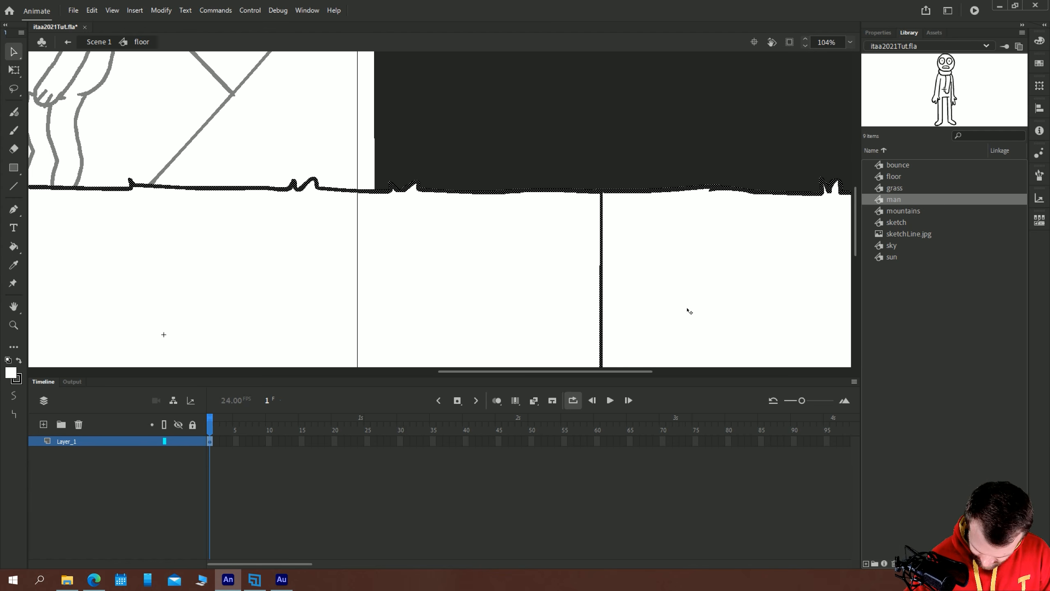
{"action": "key", "text": "b"}
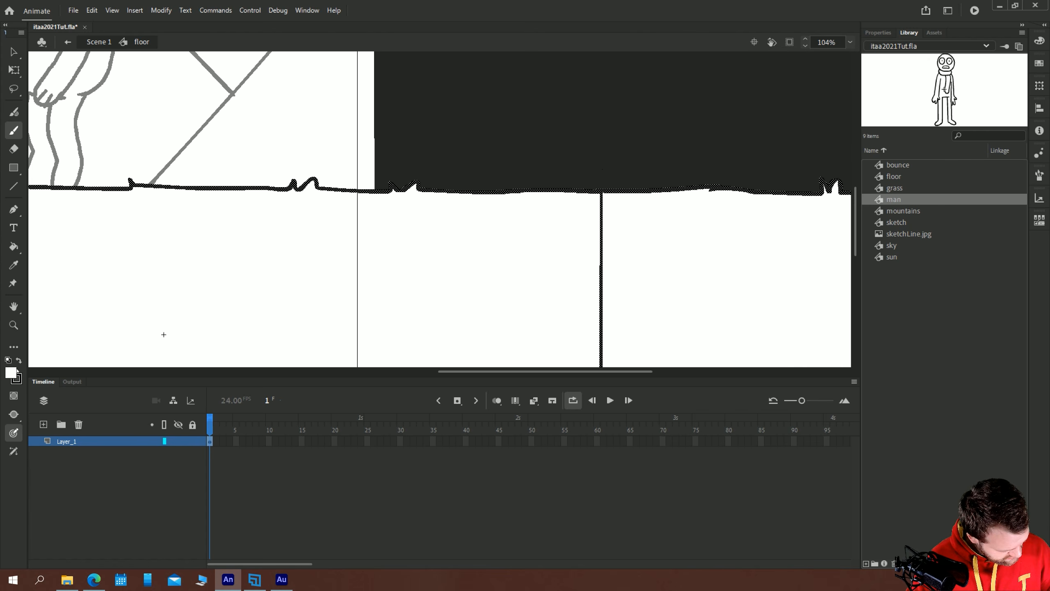
{"action": "key", "text": "Escape"}
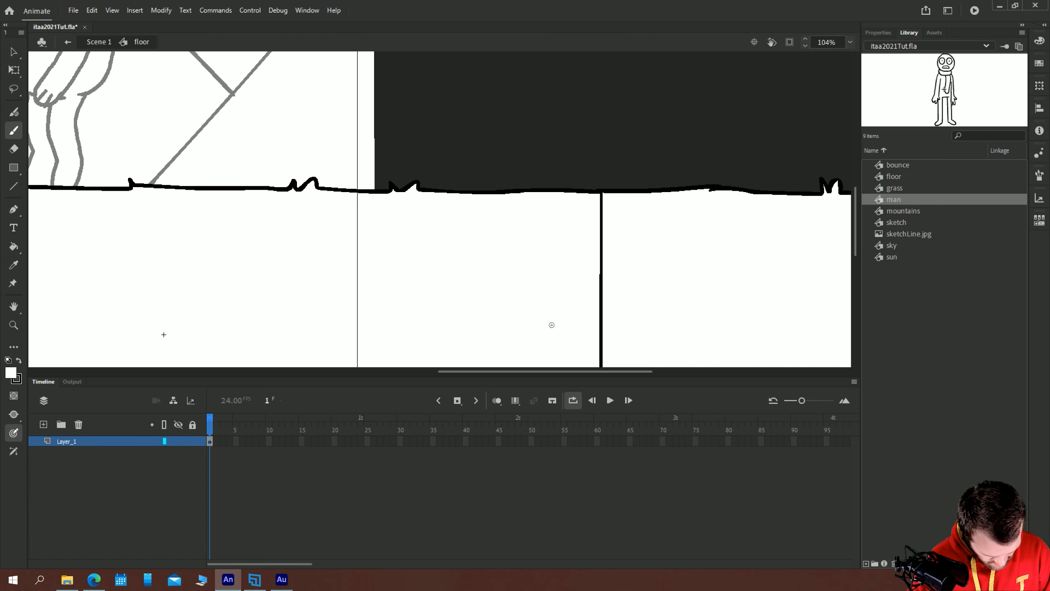
Change the Classic Brush paint mode and paint white gaps in the seam line below the ground and near its lower end
{"action": "left_click", "coordinate": [878, 33]}
{"action": "left_click", "coordinate": [905, 107]}
{"action": "left_click", "coordinate": [922, 128]}
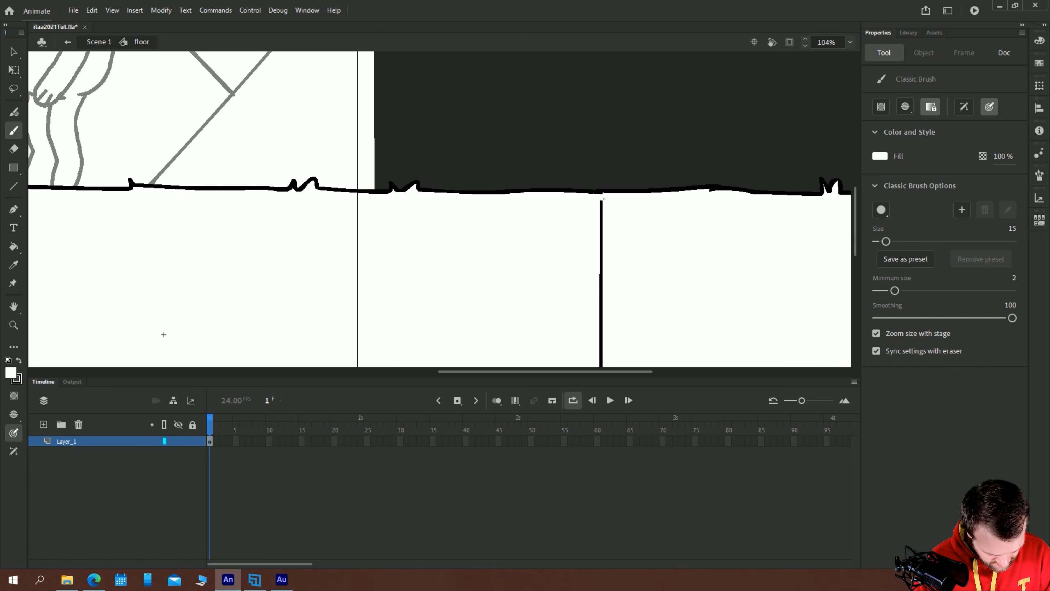
{"action": "left_click_drag", "start_coordinate": [539, 289], "coordinate": [490, 74]}
{"action": "left_click_drag", "start_coordinate": [505, 253], "coordinate": [489, 200]}
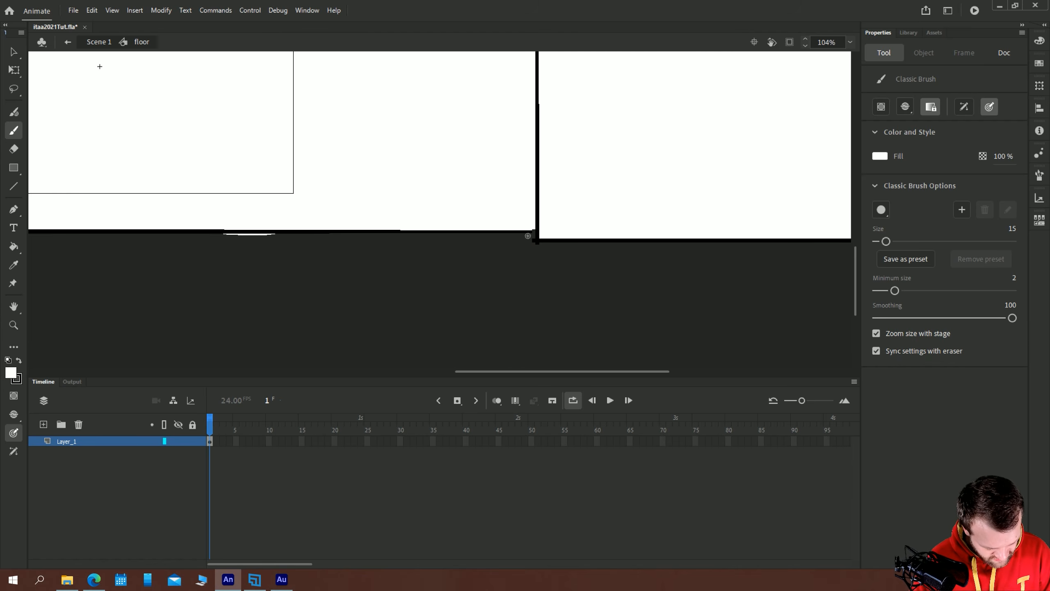
Fill the detached seam line between the floor pieces with white and return to the main scene
{"action": "key", "text": "v"}
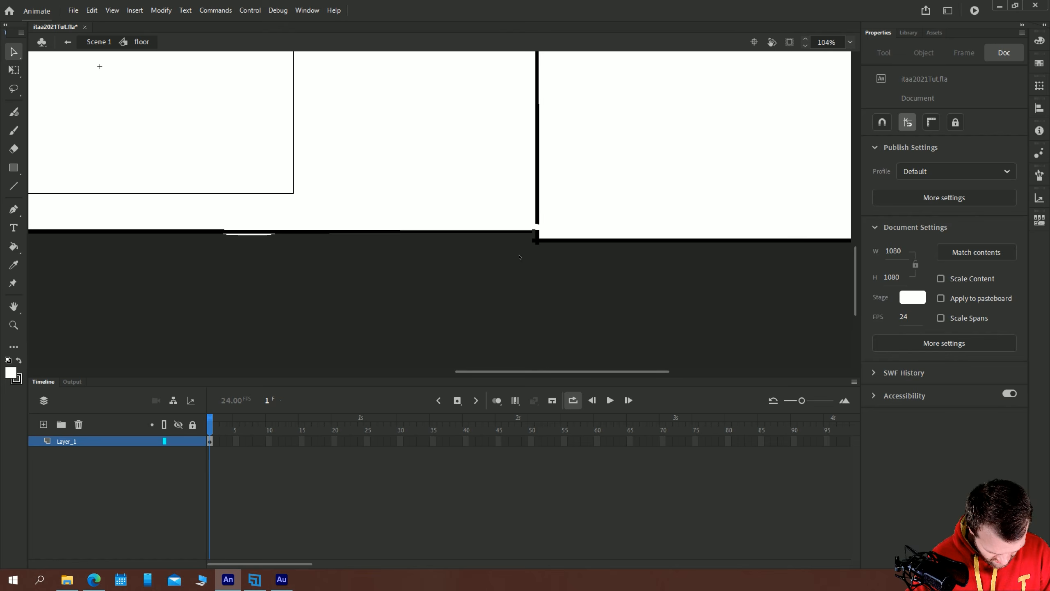
{"action": "key", "text": "k"}
{"action": "left_click", "coordinate": [538, 213]}
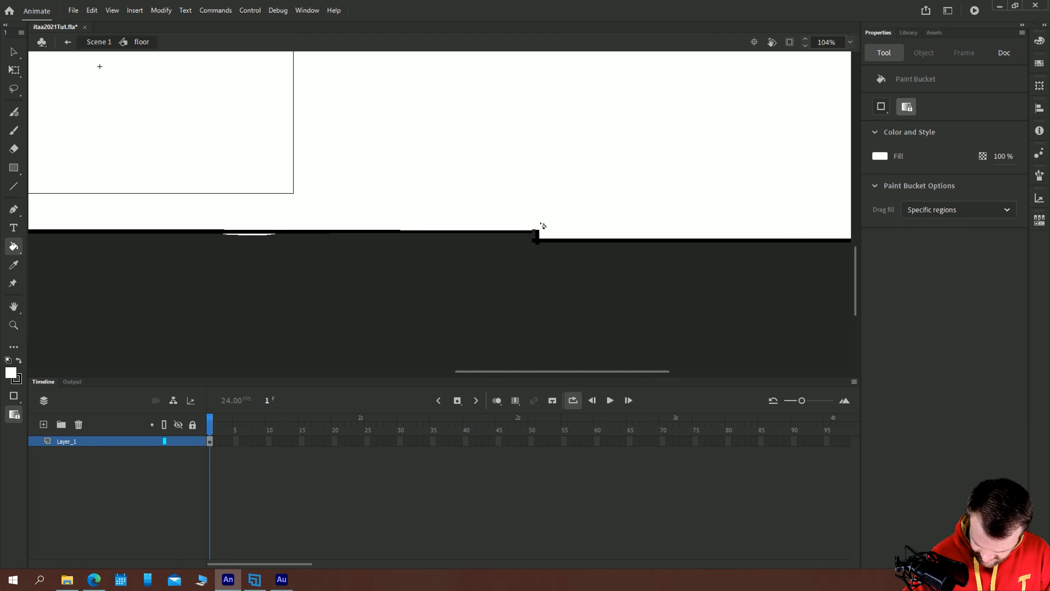
{"action": "key", "text": "ctrl+minus"}
{"action": "key", "text": "ctrl+minus"}
{"action": "key", "text": "v"}
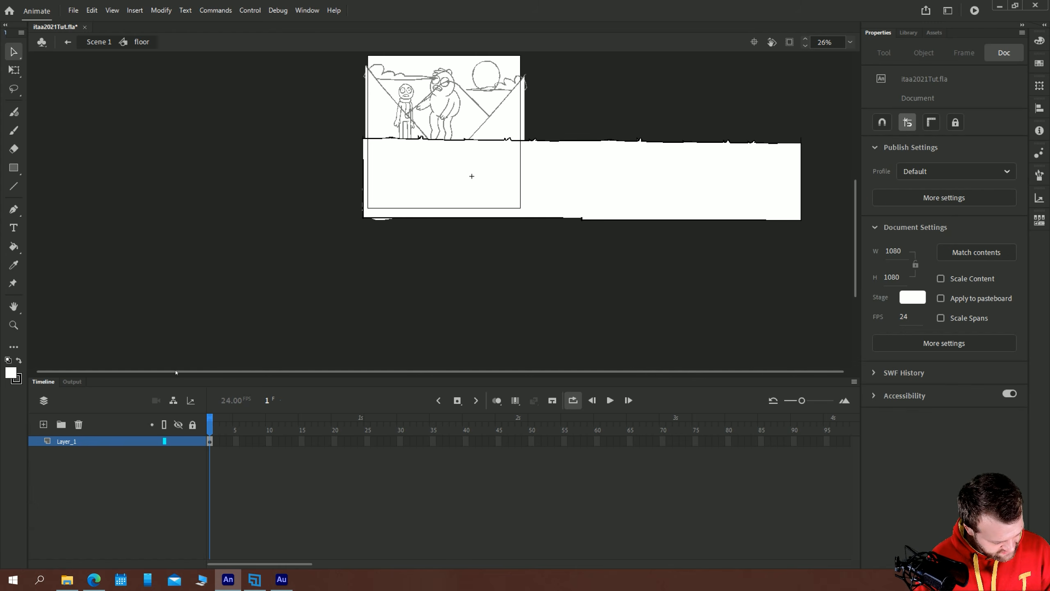
{"action": "left_click", "coordinate": [98, 42]}
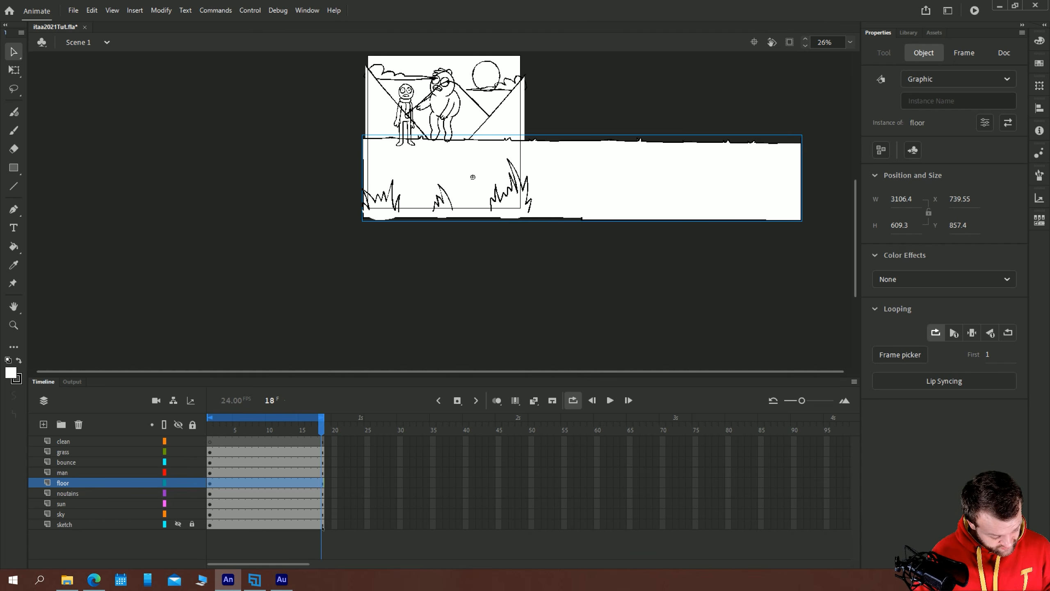
Extend all layers to frame 36 and add a floor keyframe there, with onion skinning switched on
{"action": "left_click_drag", "start_coordinate": [322, 527], "coordinate": [211, 441]}
{"action": "key", "text": "F5"}
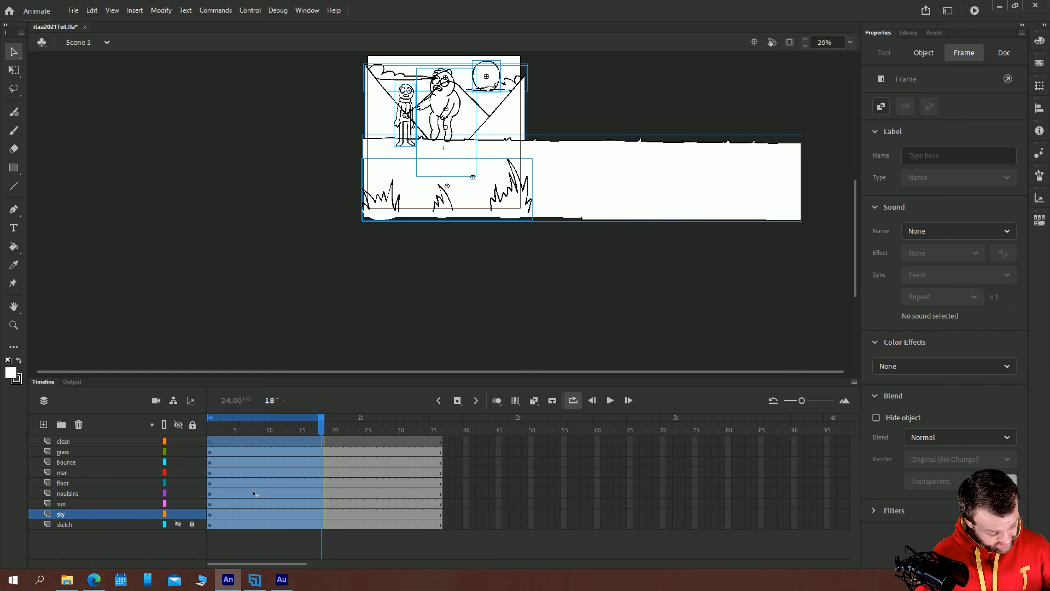
{"action": "left_click", "coordinate": [71, 482]}
{"action": "left_click", "coordinate": [440, 483]}
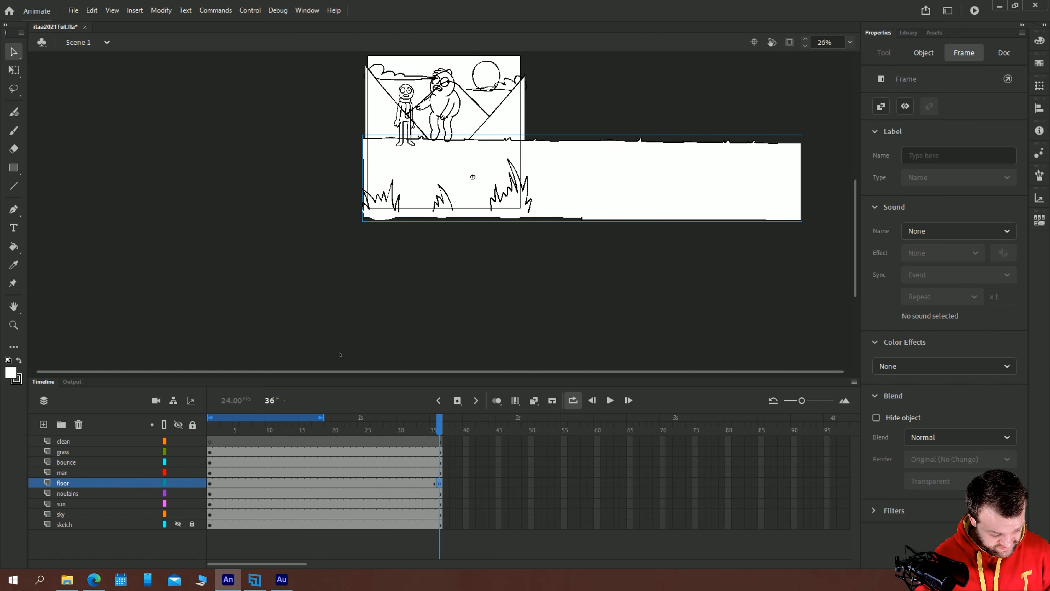
{"action": "left_click", "coordinate": [498, 403]}
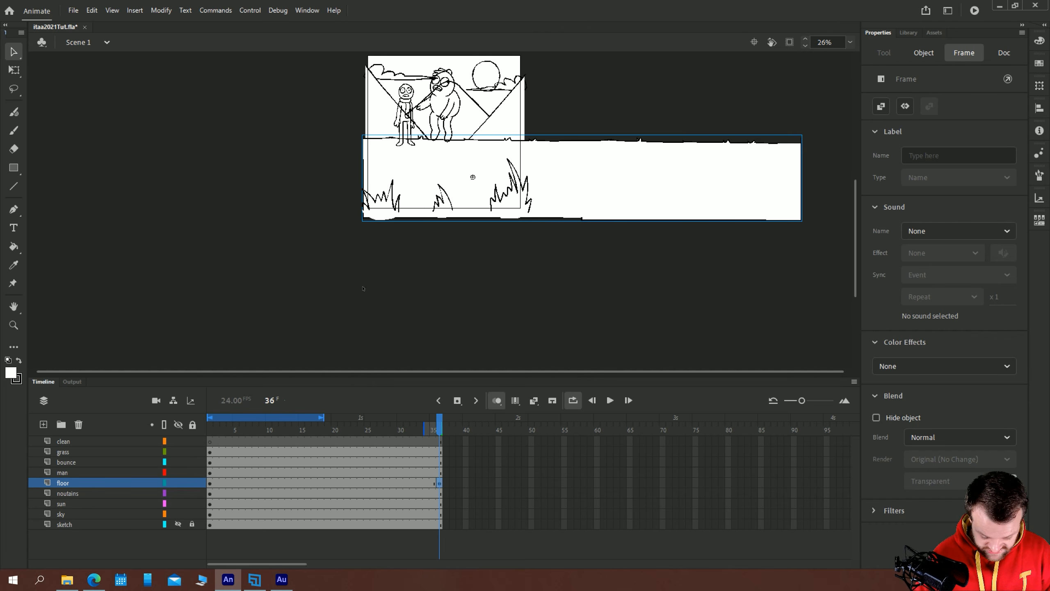
Shift the floor in the frame 36 keyframe left to about X -985.7, Y 851.85 so its extended half covers the stage
{"action": "key", "text": "ctrl+="}
{"action": "left_click_drag", "start_coordinate": [136, 210], "coordinate": [399, 238]}
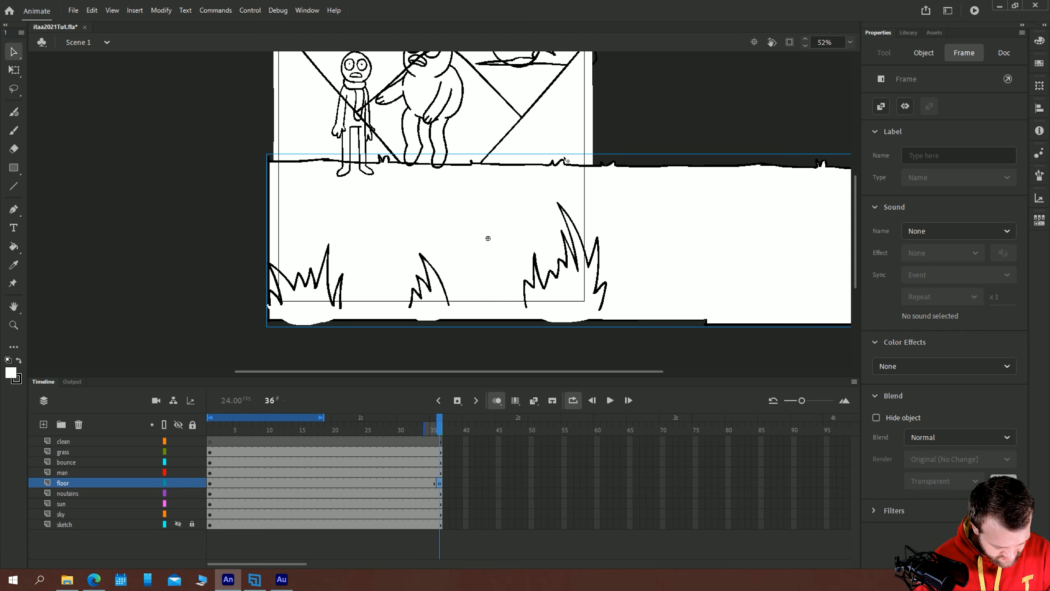
{"action": "left_click_drag", "start_coordinate": [567, 164], "coordinate": [344, 227]}
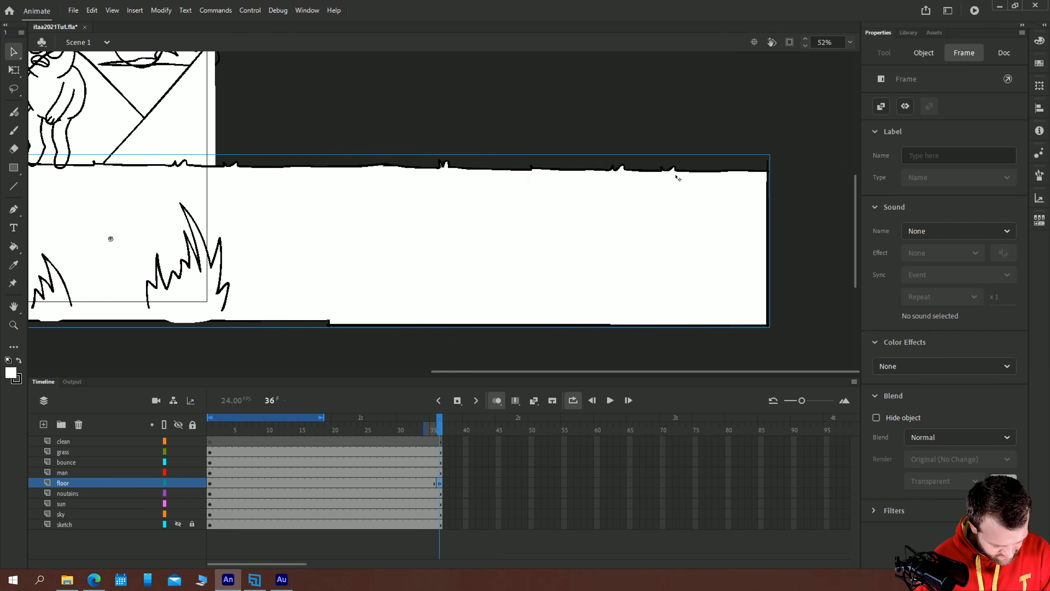
{"action": "left_click_drag", "start_coordinate": [192, 205], "coordinate": [526, 202]}
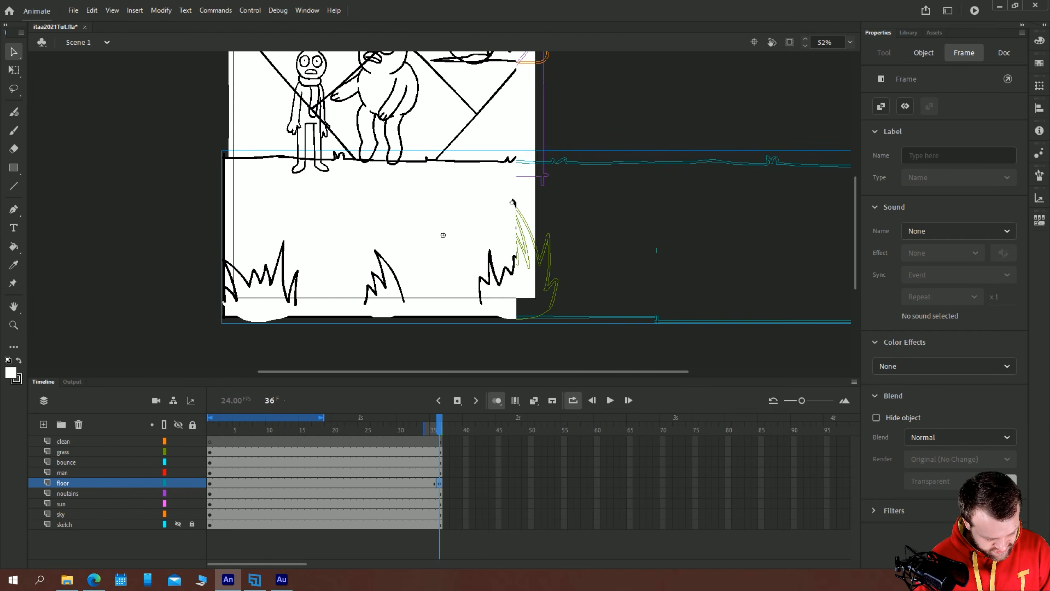
{"action": "mouse_move", "coordinate": [779, 235]}
{"action": "left_mouse_down"}
{"action": "mouse_move", "coordinate": [699, 246]}
{"action": "mouse_move", "coordinate": [279, 236]}
{"action": "mouse_move", "coordinate": [292, 232]}
{"action": "left_mouse_up"}
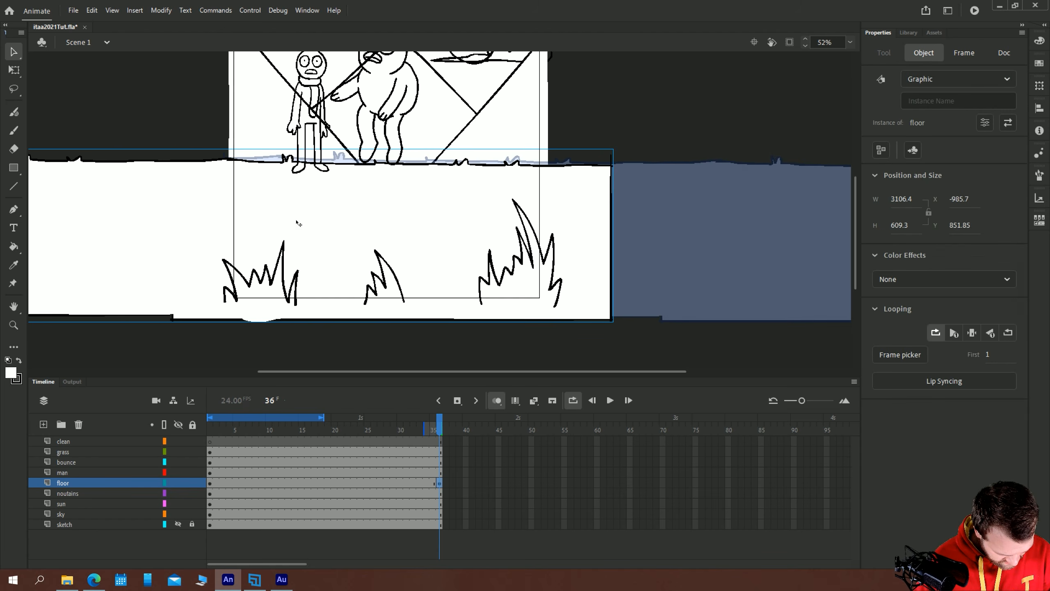
Fine-position the frame 36 floor at X -806.2, Y 842.1, aligning its grass line with the onion-skinned previous frame
{"action": "key", "text": "ctrl+equal"}
{"action": "key", "text": "ctrl+minus"}
{"action": "left_click_drag", "start_coordinate": [575, 219], "coordinate": [385, 262]}
{"action": "key", "text": "Up"}
{"action": "key", "text": "Up"}
{"action": "key", "text": "Up"}
{"action": "key", "text": "Up"}
{"action": "key", "text": "Up"}
{"action": "key", "text": "Up"}
{"action": "key", "text": "Up"}
{"action": "key", "text": "Right"}
{"action": "key", "text": "Right"}
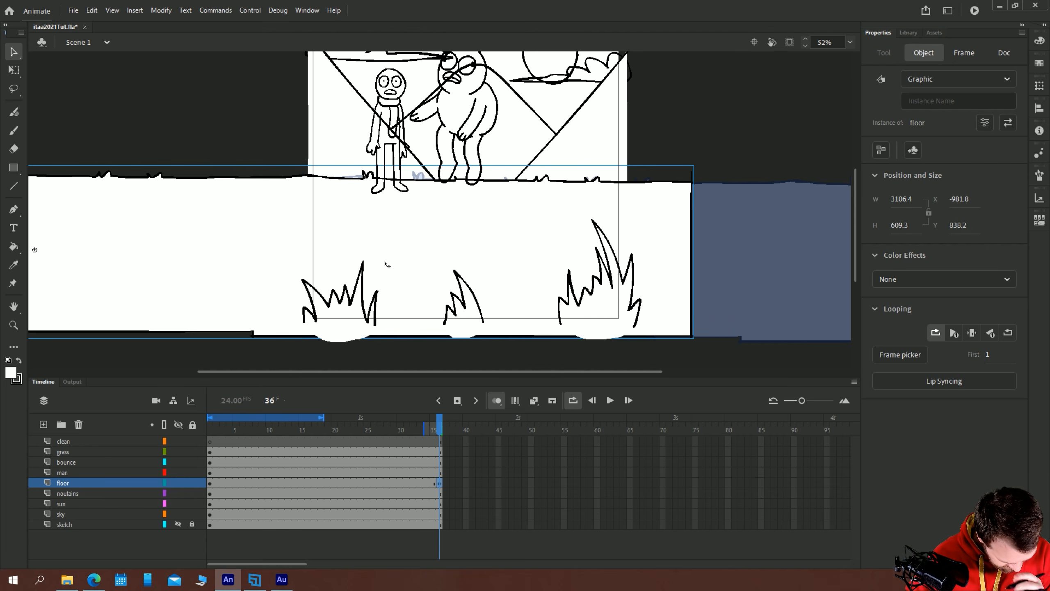
{"action": "left_click_drag", "start_coordinate": [335, 247], "coordinate": [387, 247]}
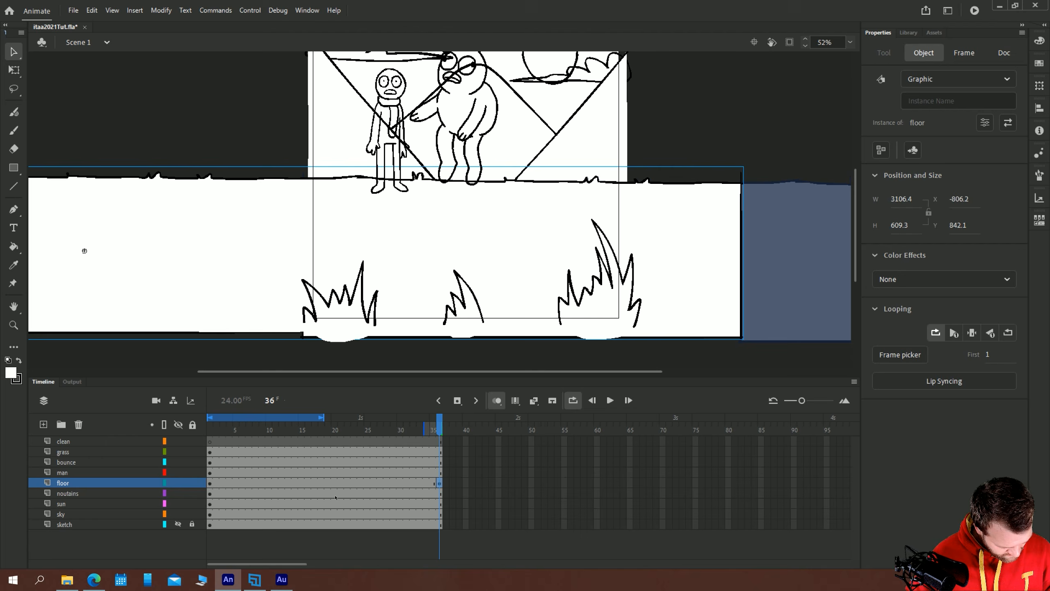
Create a classic tween on the floor layer between frame 1 and frame 36
{"action": "left_click", "coordinate": [328, 483]}
{"action": "right_click", "coordinate": [328, 483]}
{"action": "left_click", "coordinate": [370, 165]}
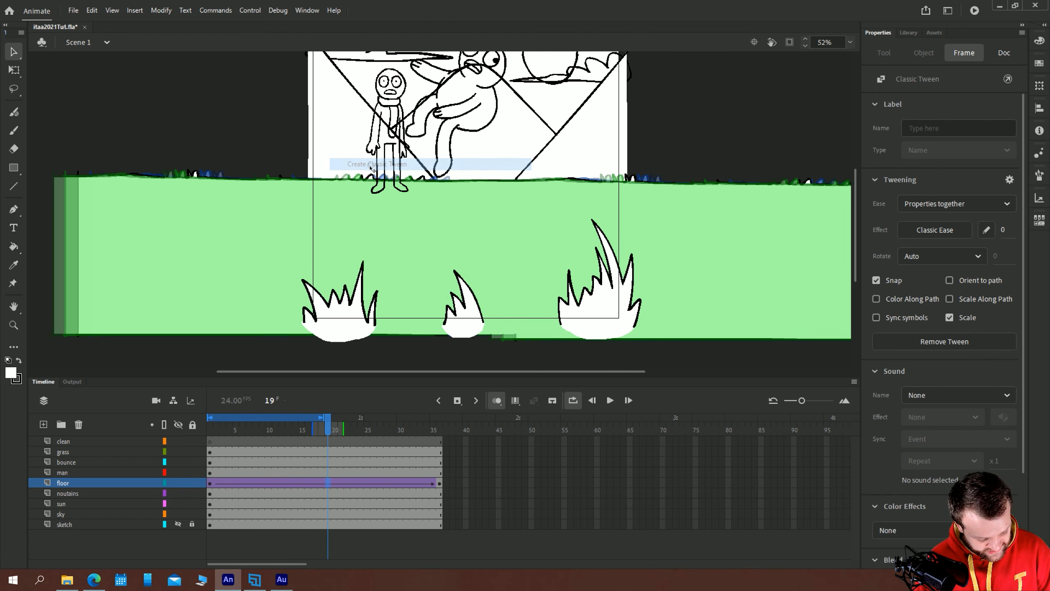
Play the scene from frame 1, test the movie to check the floor scroll, and close the test window
{"action": "left_click", "coordinate": [210, 451]}
{"action": "key", "text": "Return"}
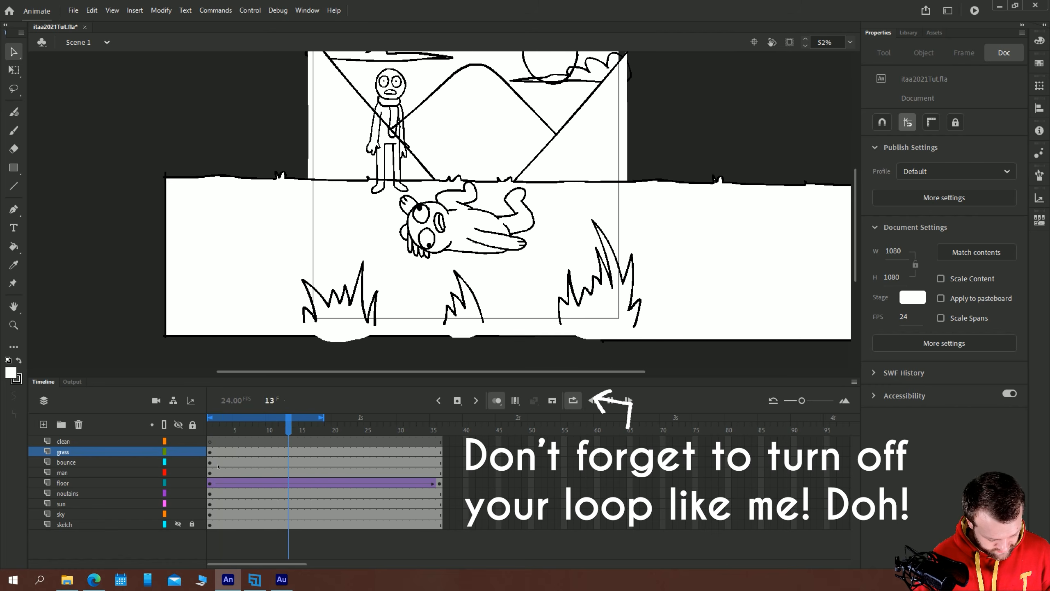
{"action": "key", "text": "ctrl+Return"}
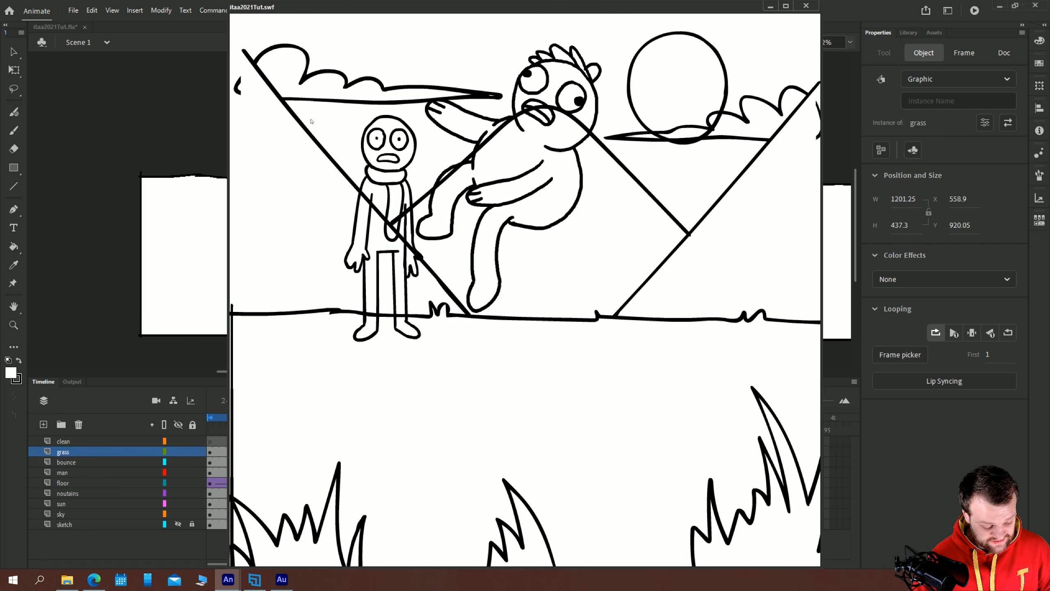
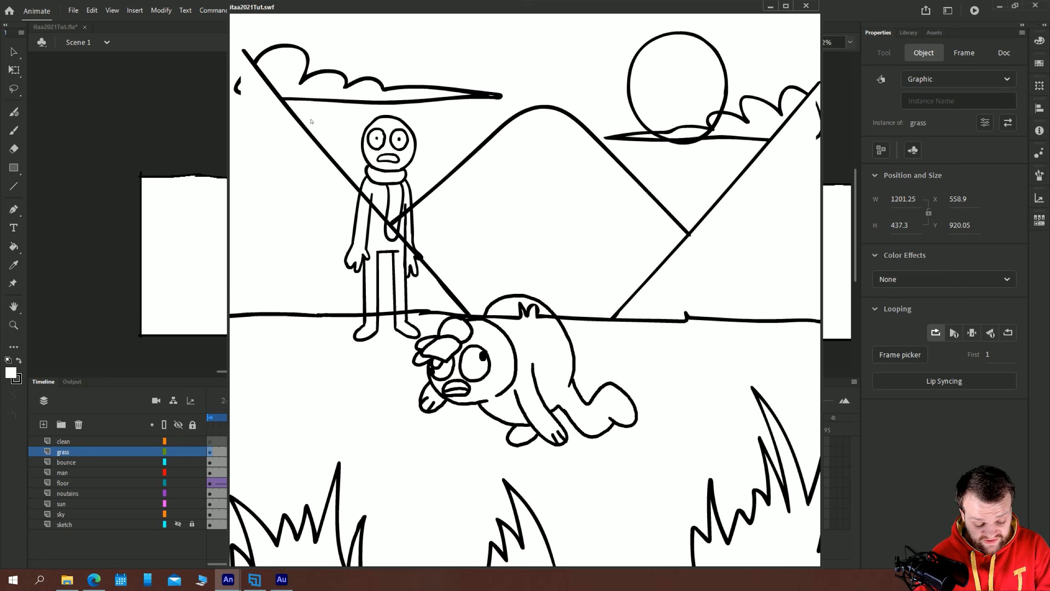
{"action": "left_click", "coordinate": [806, 5]}
{"action": "left_click", "coordinate": [165, 352]}
With onion skinning off, duplicate all three tufts inside the grass symbol to X 667.3 and return to the main scene
{"action": "left_click", "coordinate": [497, 400]}
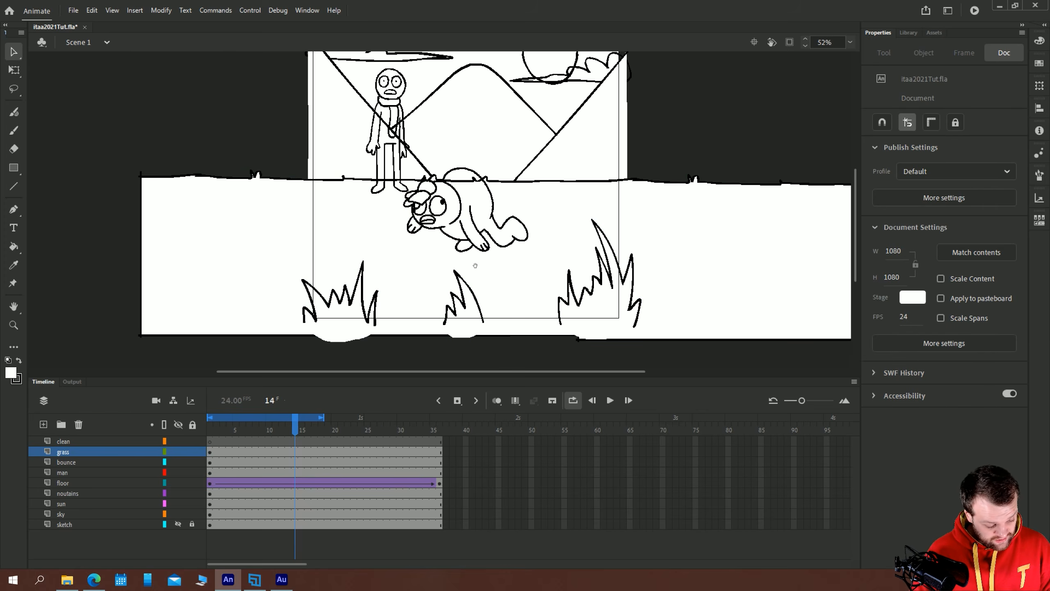
{"action": "left_click_drag", "start_coordinate": [313, 143], "coordinate": [327, 185]}
{"action": "left_click_drag", "start_coordinate": [240, 242], "coordinate": [152, 147]}
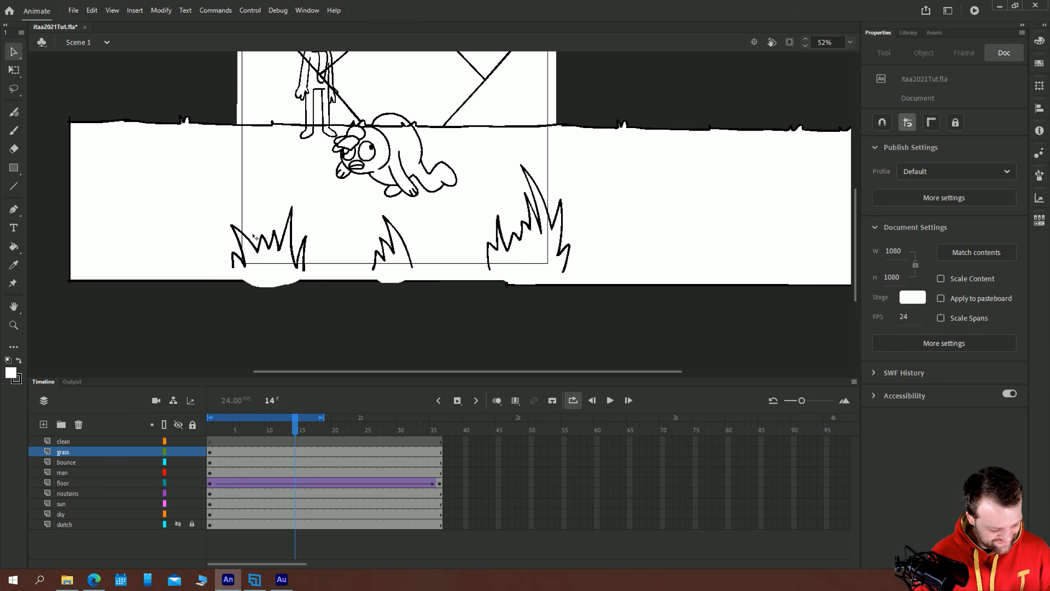
{"action": "double_click", "coordinate": [250, 258]}
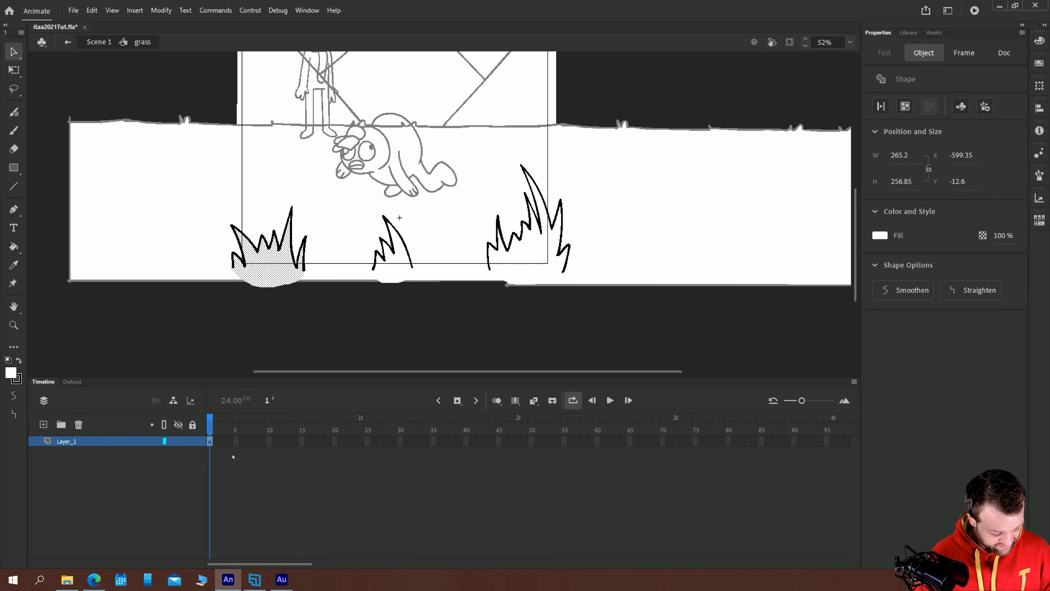
{"action": "left_click", "coordinate": [208, 442]}
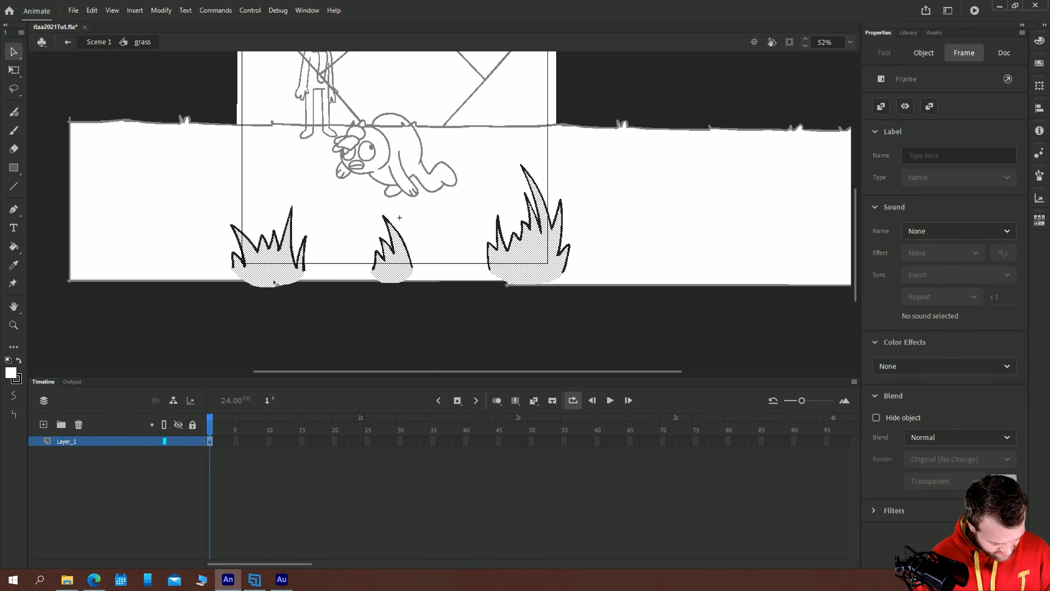
{"action": "left_click_drag", "start_coordinate": [258, 276], "coordinate": [626, 272]}
{"action": "left_click", "coordinate": [99, 42]}
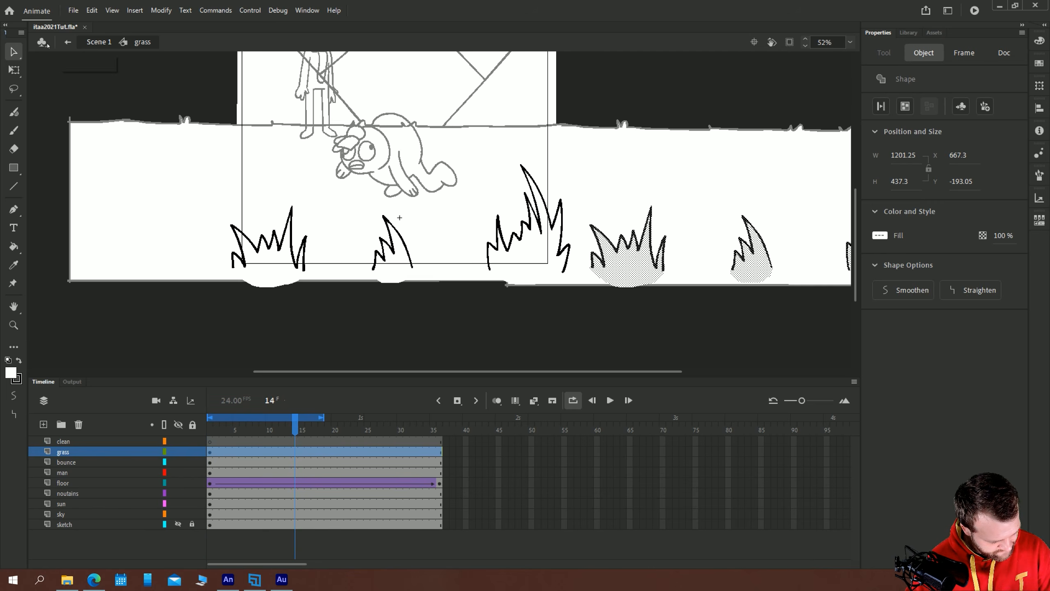
Add a grass keyframe at frame 36 and, with onion skinning on, move the grass left to X -709, Y 920.05
{"action": "left_click", "coordinate": [437, 452]}
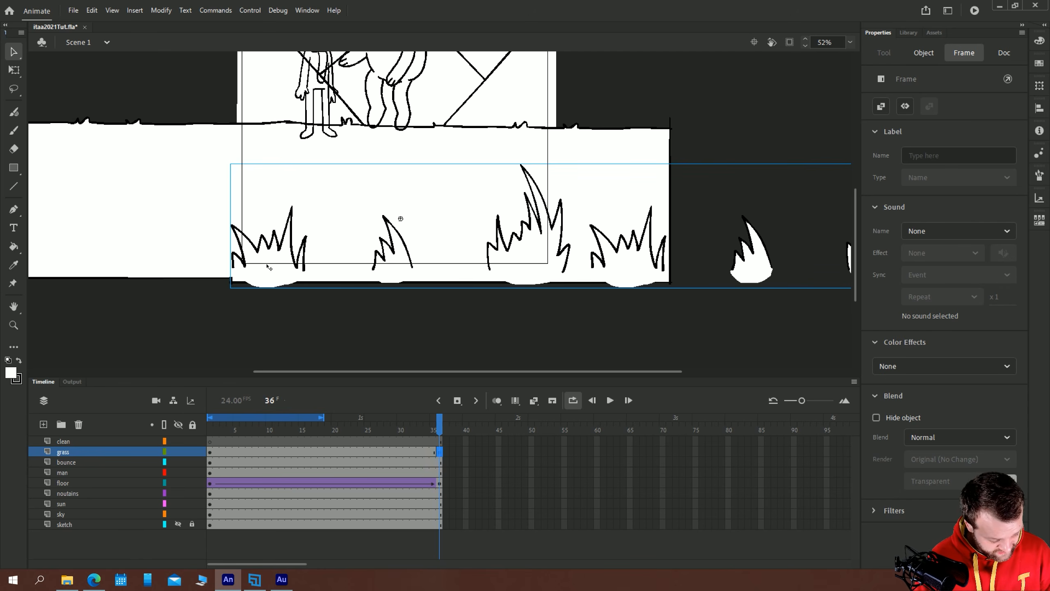
{"action": "left_click", "coordinate": [497, 400]}
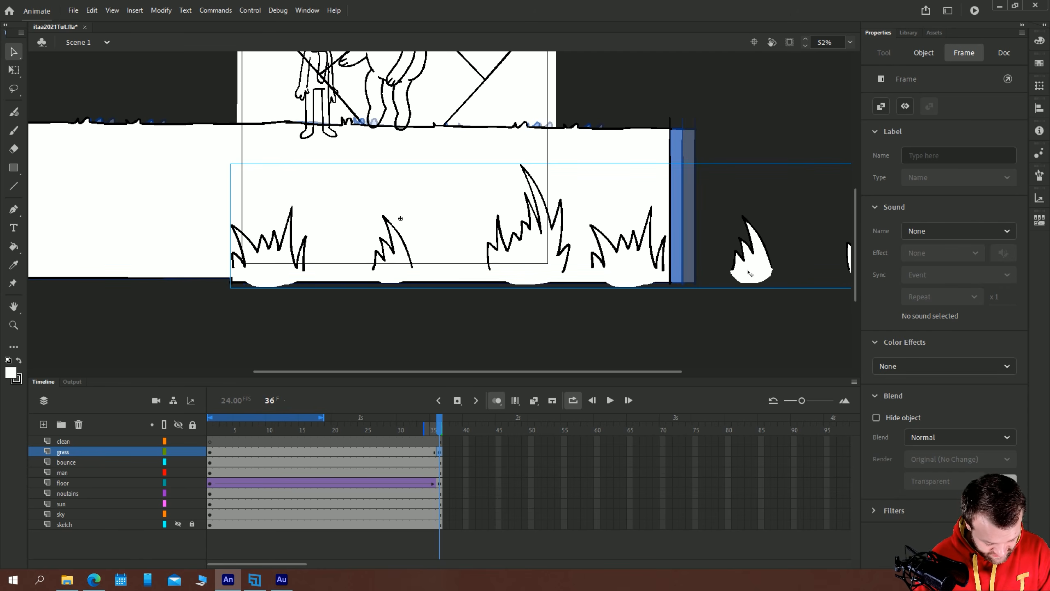
{"action": "left_click_drag", "start_coordinate": [750, 269], "coordinate": [502, 267]}
{"action": "key", "text": "ctrl+equal"}
{"action": "key", "text": "ctrl+equal"}
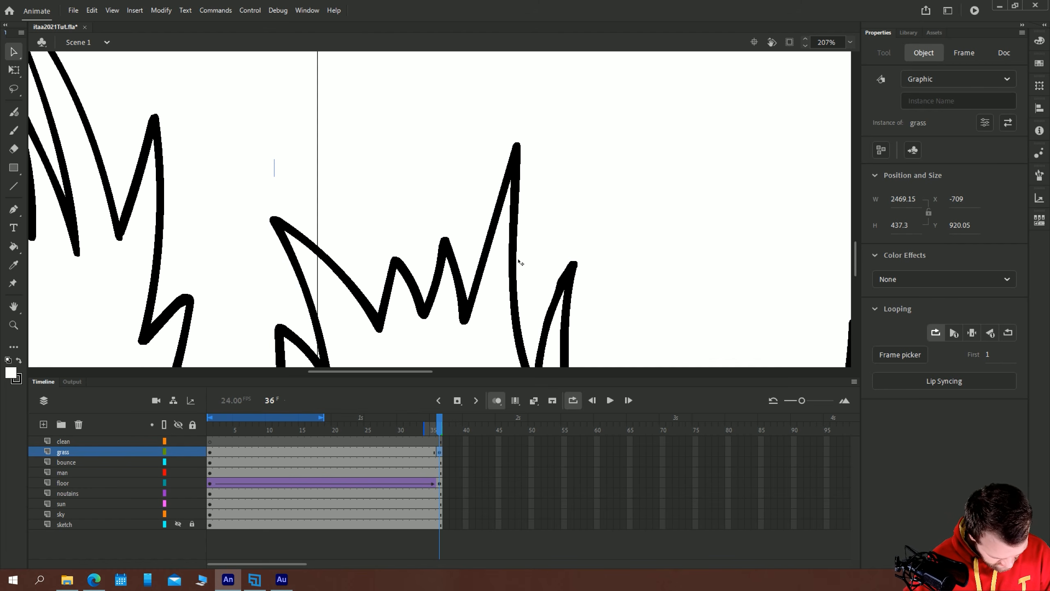
{"action": "left_click", "coordinate": [850, 43]}
{"action": "left_click", "coordinate": [860, 68]}
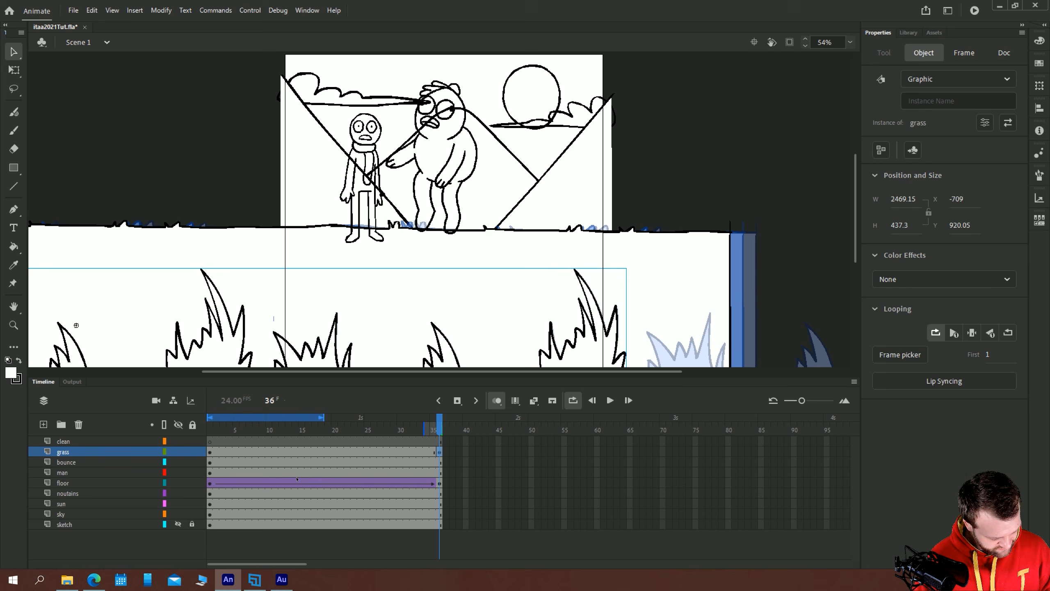
Create a classic tween on the grass layer and return the playhead to frame 1
{"action": "right_click", "coordinate": [281, 451]}
{"action": "left_click", "coordinate": [314, 143]}
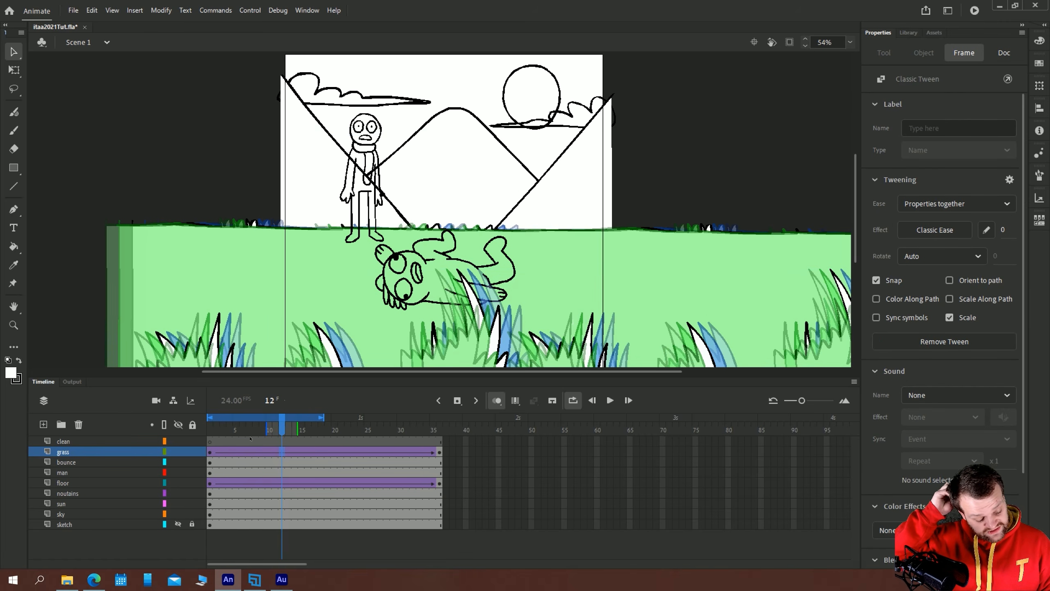
{"action": "left_click", "coordinate": [215, 432]}
{"action": "mouse_move", "coordinate": [215, 433]}
{"action": "left_mouse_down"}
{"action": "mouse_move", "coordinate": [427, 433]}
{"action": "mouse_move", "coordinate": [210, 432]}
{"action": "left_mouse_up"}
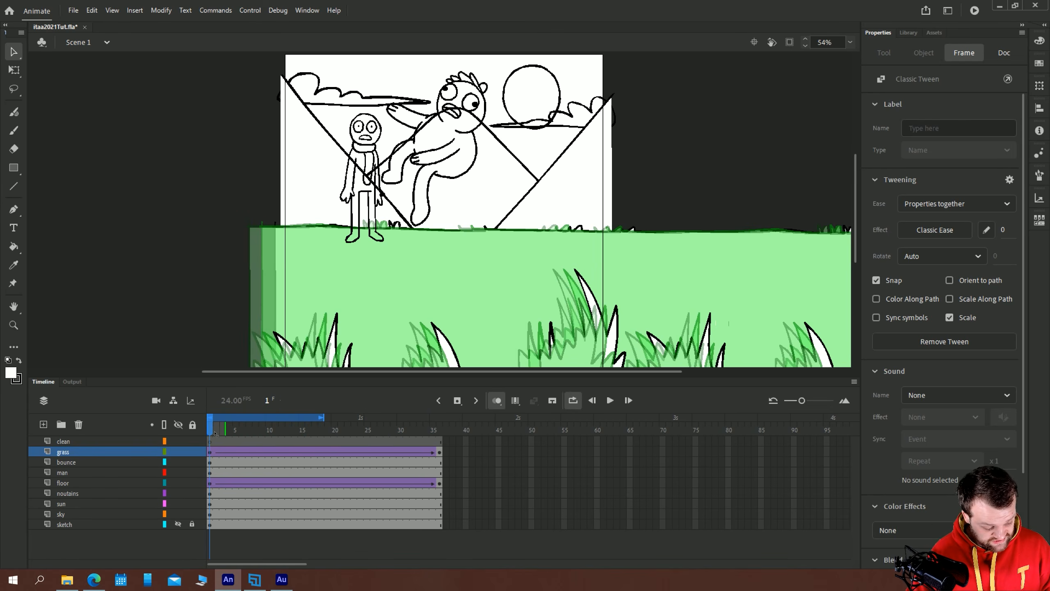
Switch off timeline looping and play the scene from frame 1 to frame 36 to review the scrolling grass
{"action": "left_click", "coordinate": [841, 73]}
{"action": "key", "text": "ctrl+z"}
{"action": "left_click", "coordinate": [851, 43]}
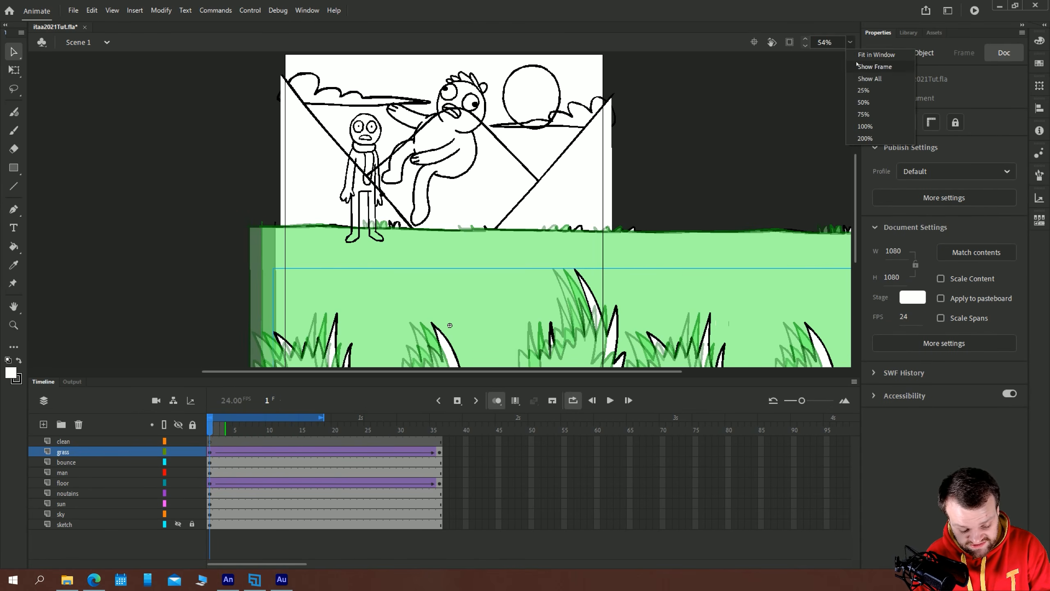
{"action": "left_click", "coordinate": [858, 62]}
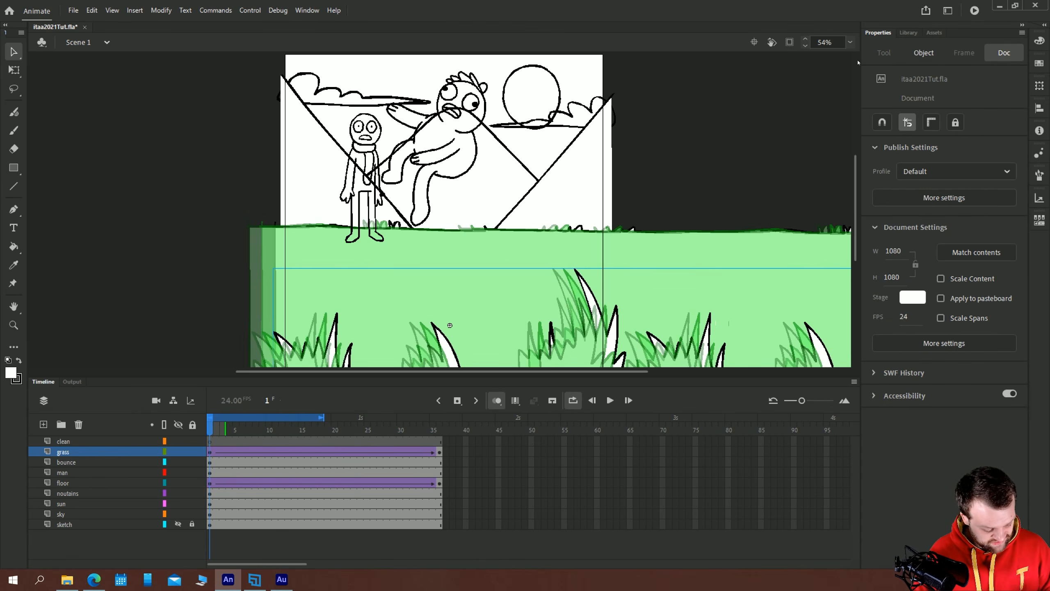
{"action": "left_click", "coordinate": [213, 444]}
{"action": "key", "text": "Return"}
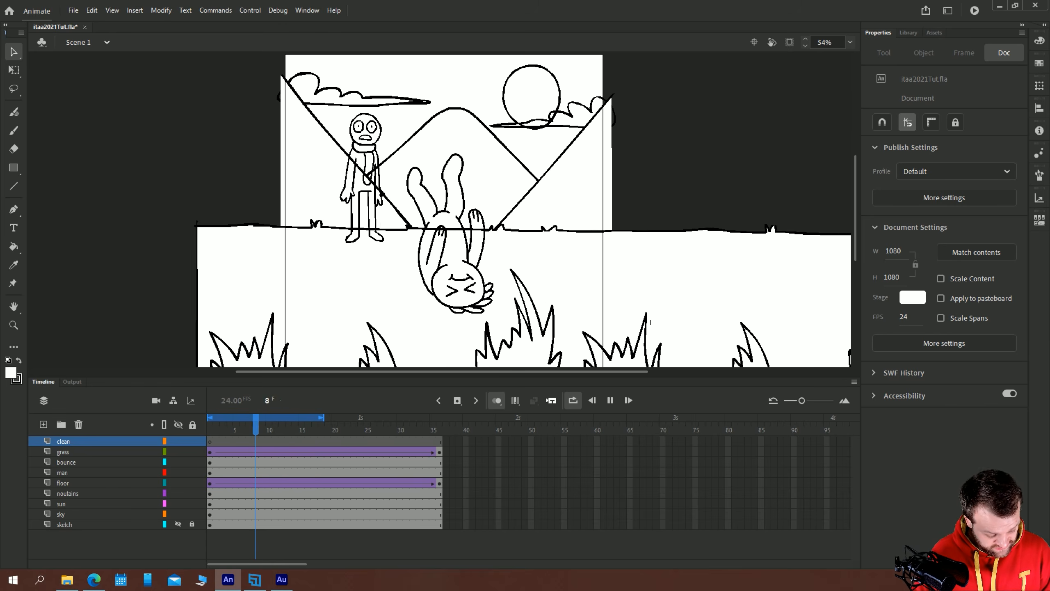
{"action": "key", "text": "Return"}
{"action": "left_click", "coordinate": [211, 441]}
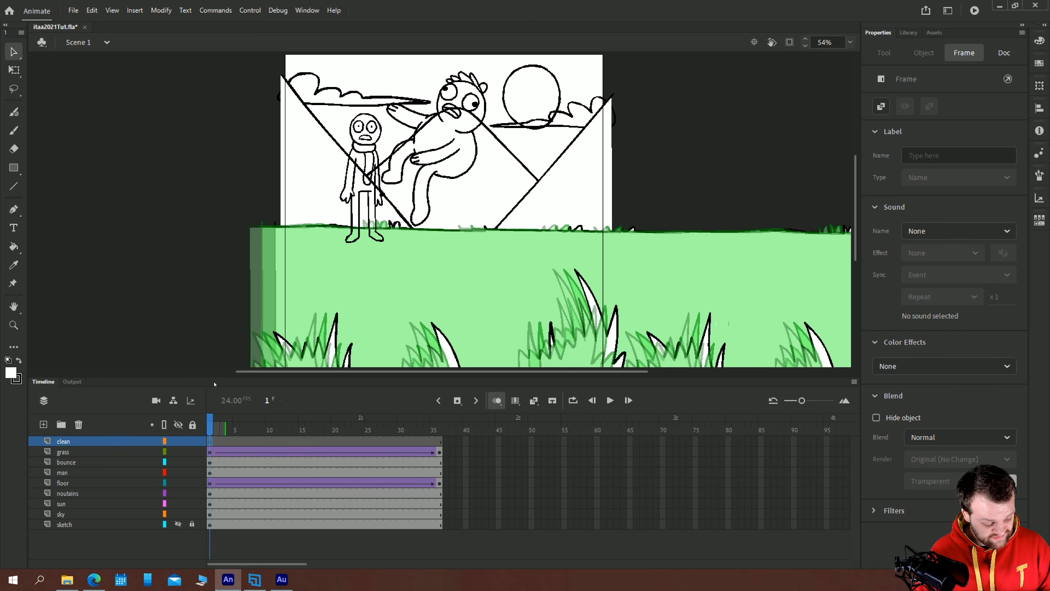
{"action": "key", "text": "Return"}
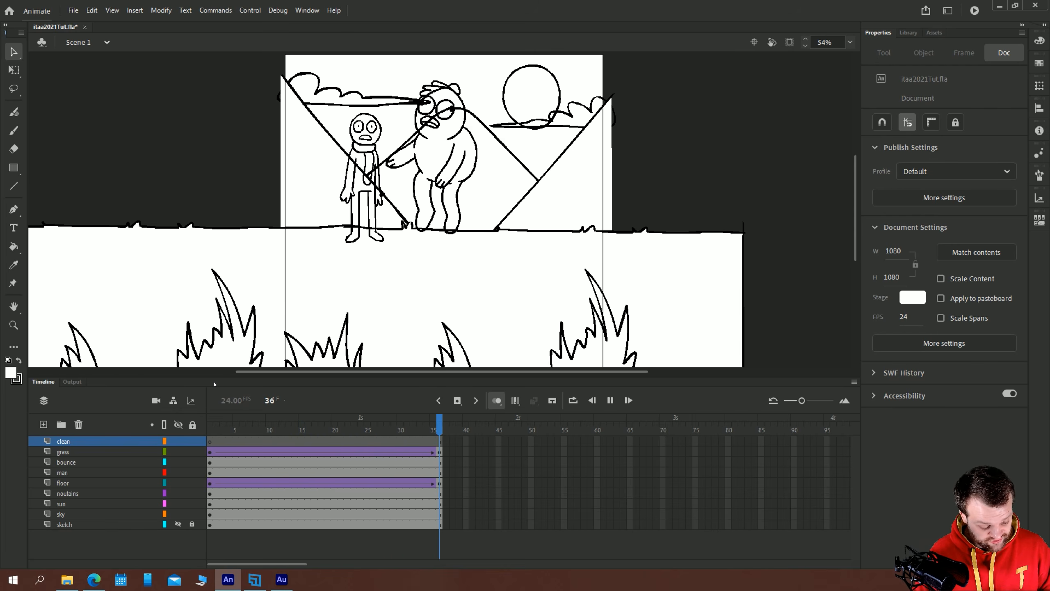
{"action": "key", "text": "Return"}
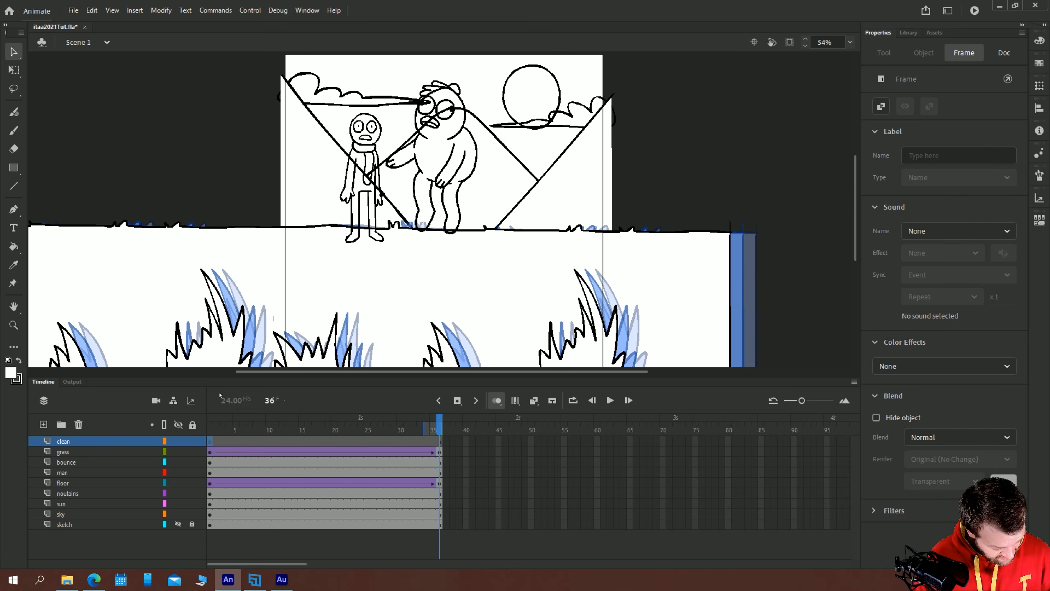
Inside the grass symbol, duplicate the last three tufts further right to lengthen the strip and return to the main scene
{"action": "double_click", "coordinate": [233, 347]}
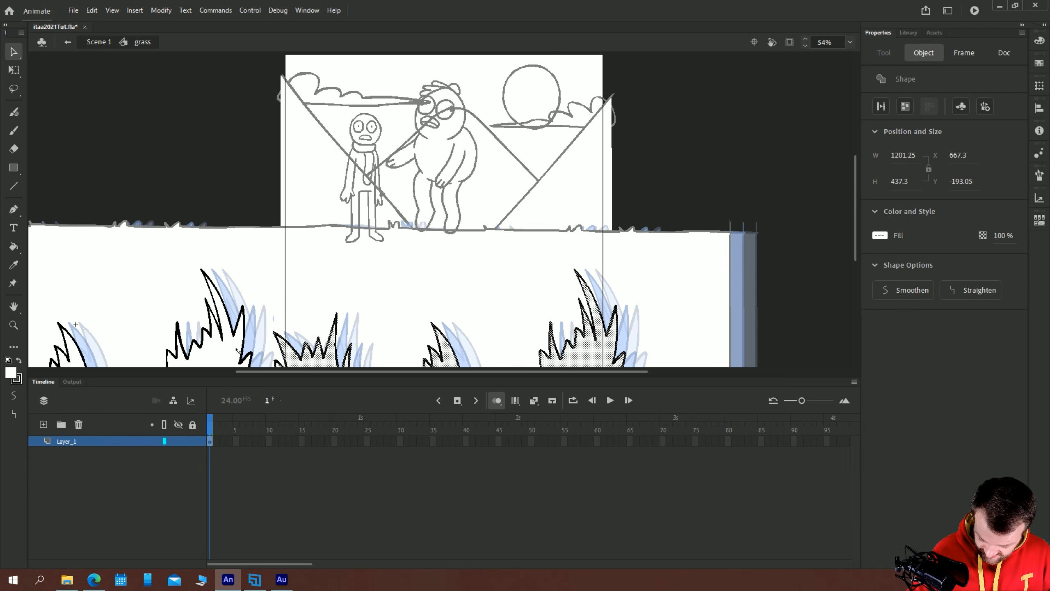
{"action": "key", "text": "ctrl+minus"}
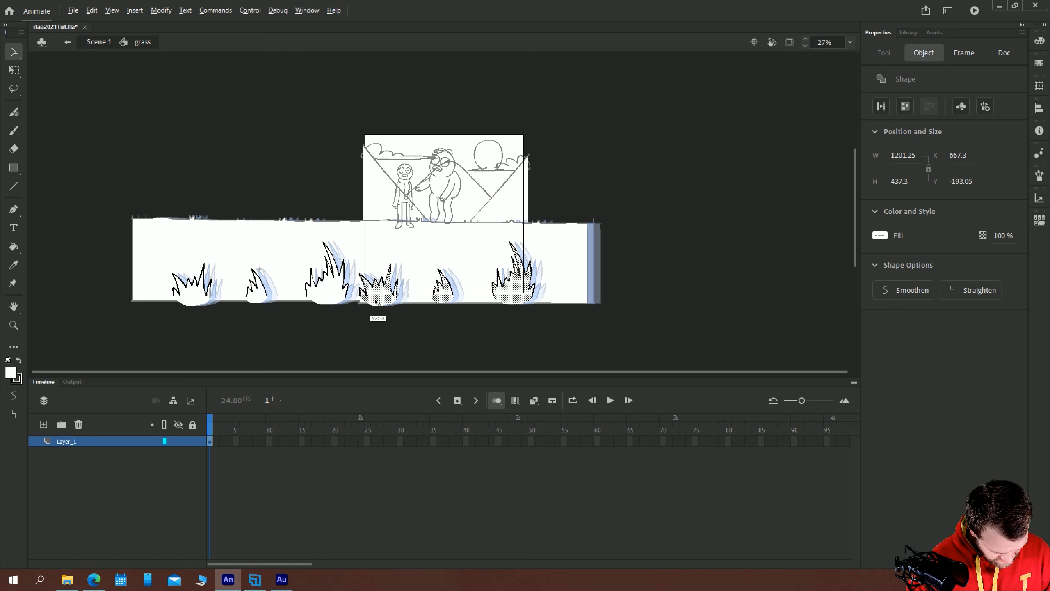
{"action": "left_click_drag", "start_coordinate": [376, 314], "coordinate": [563, 312]}
{"action": "left_click", "coordinate": [99, 42]}
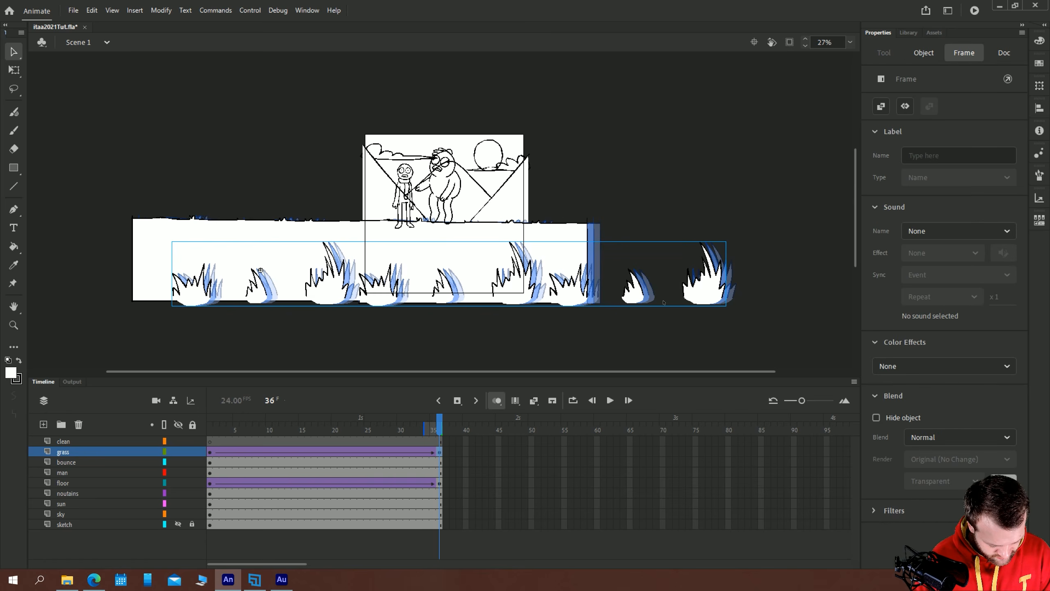
Move the lengthened grass at frame 36 left to X -1893.25, Y 910.3, placing the tufts just ahead of their onion-skinned positions
{"action": "left_click_drag", "start_coordinate": [698, 294], "coordinate": [513, 294]}
{"action": "key", "text": "ctrl+="}
{"action": "key", "text": "ctrl+="}
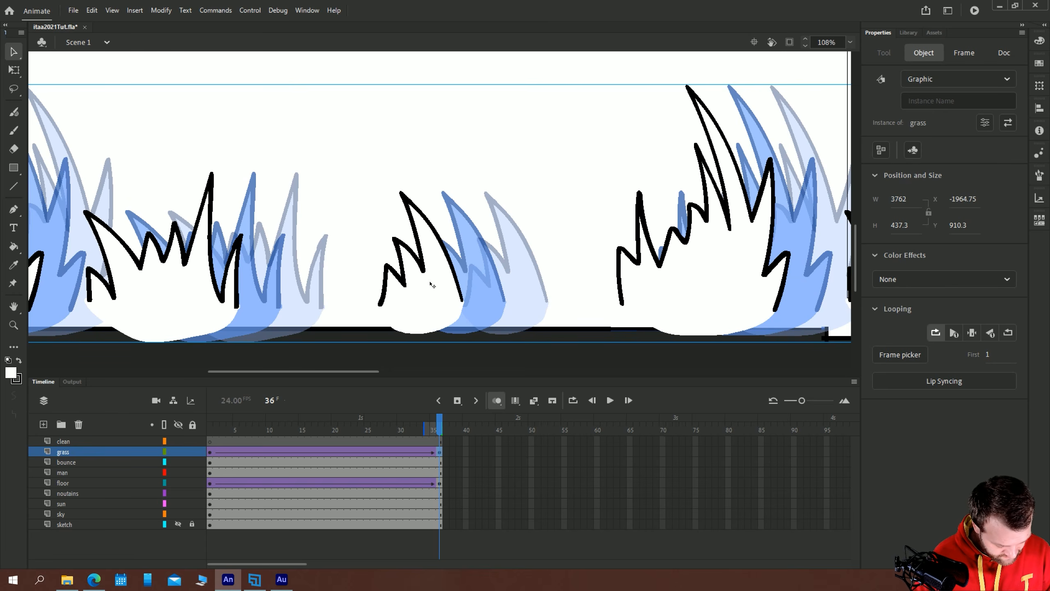
{"action": "left_click_drag", "start_coordinate": [784, 255], "coordinate": [380, 285]}
{"action": "left_click_drag", "start_coordinate": [506, 322], "coordinate": [546, 338]}
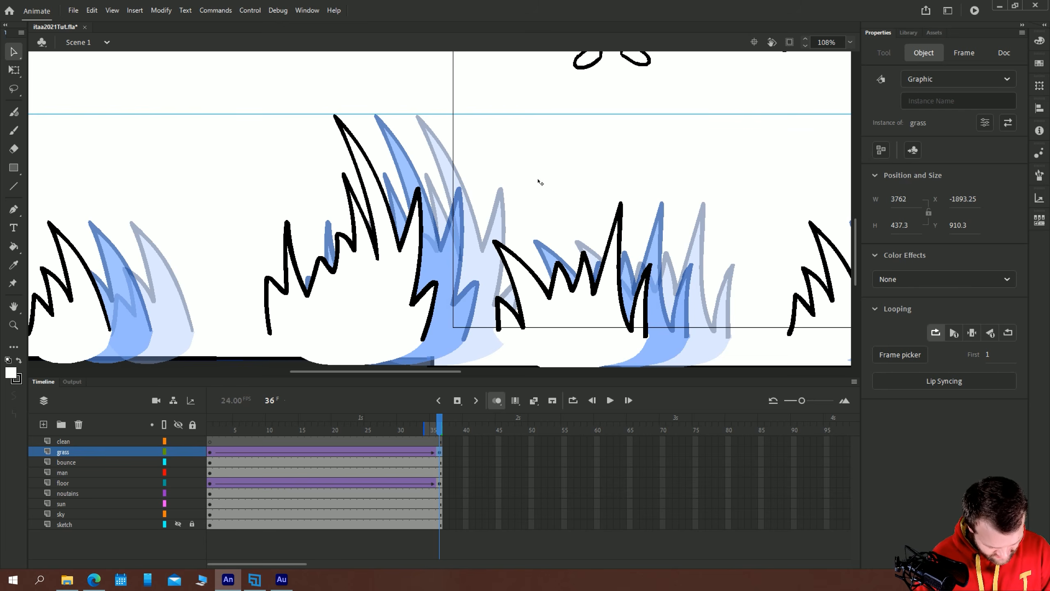
{"action": "left_click", "coordinate": [850, 43]}
{"action": "left_click", "coordinate": [861, 65]}
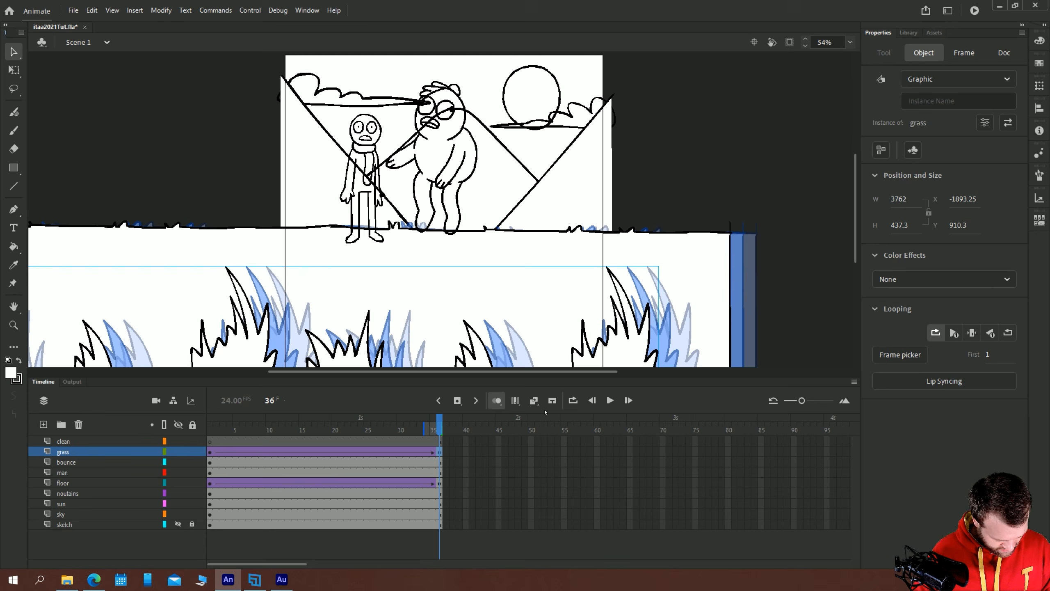
Turn off onion skinning and play the scene to check the faster grass scroll against the floor
{"action": "left_click", "coordinate": [497, 401]}
{"action": "key", "text": "ctrl+minus"}
{"action": "key", "text": "Return"}
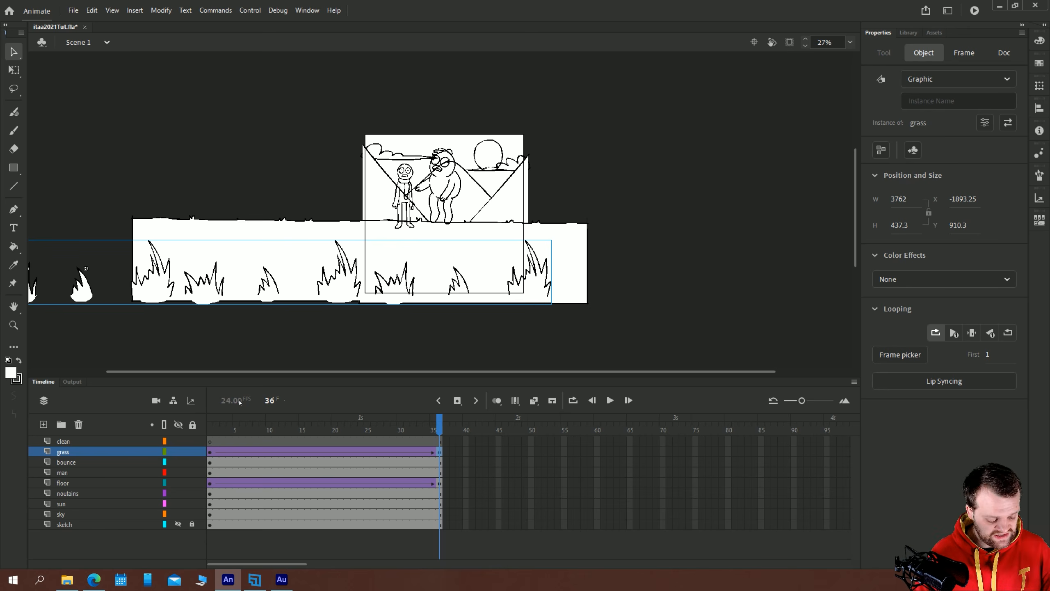
{"action": "key", "text": "Return"}
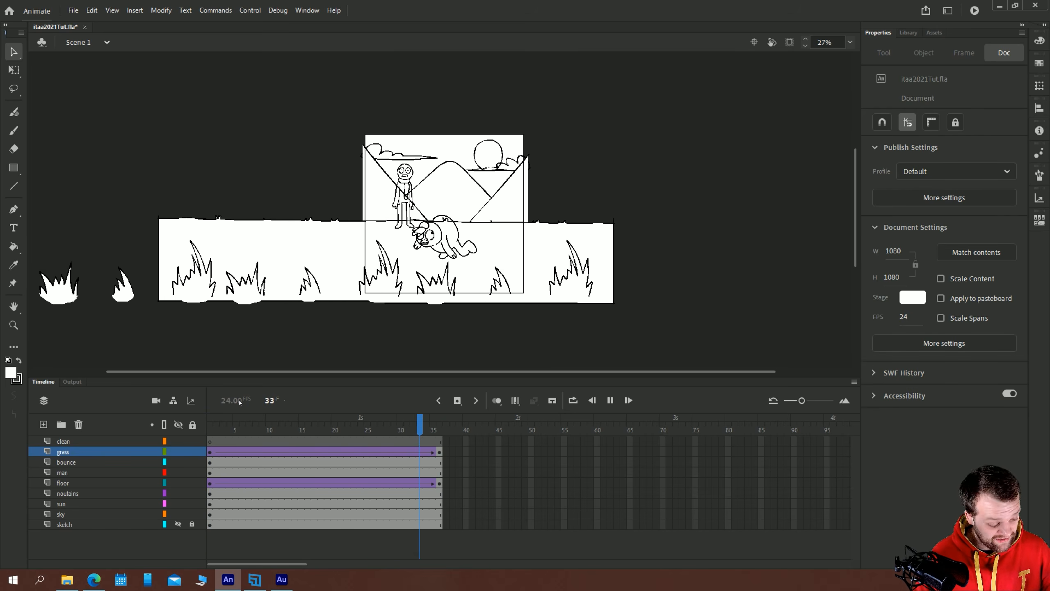
On the man layer, place the man just beyond the stage's right edge at frame 1 and beyond its left edge in a keyframe at frame 36
{"action": "left_click", "coordinate": [62, 473]}
{"action": "key", "text": "shift+comma"}
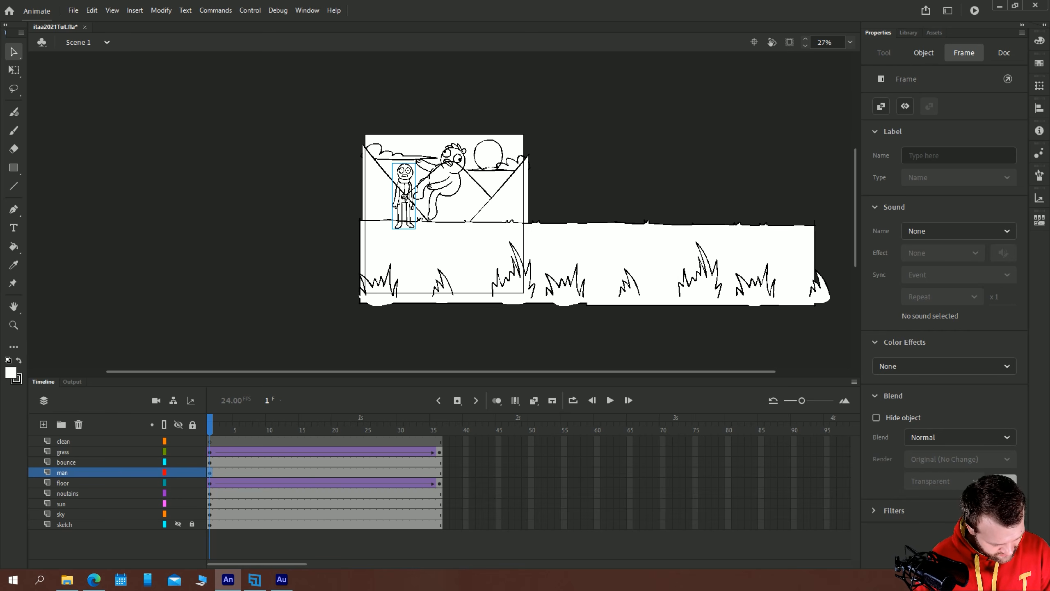
{"action": "left_click_drag", "start_coordinate": [402, 196], "coordinate": [532, 215]}
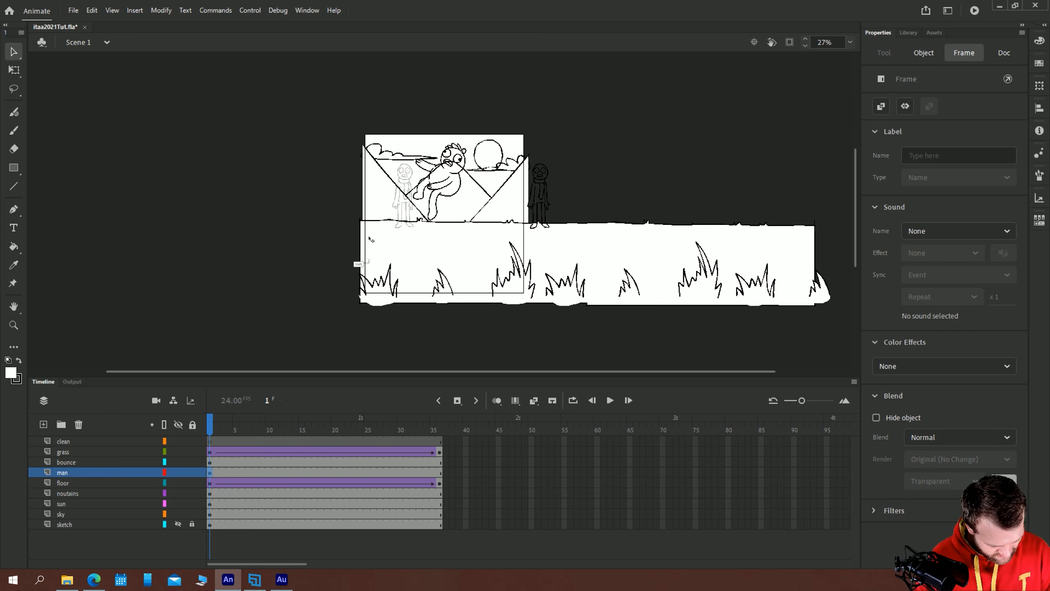
{"action": "left_click", "coordinate": [440, 472]}
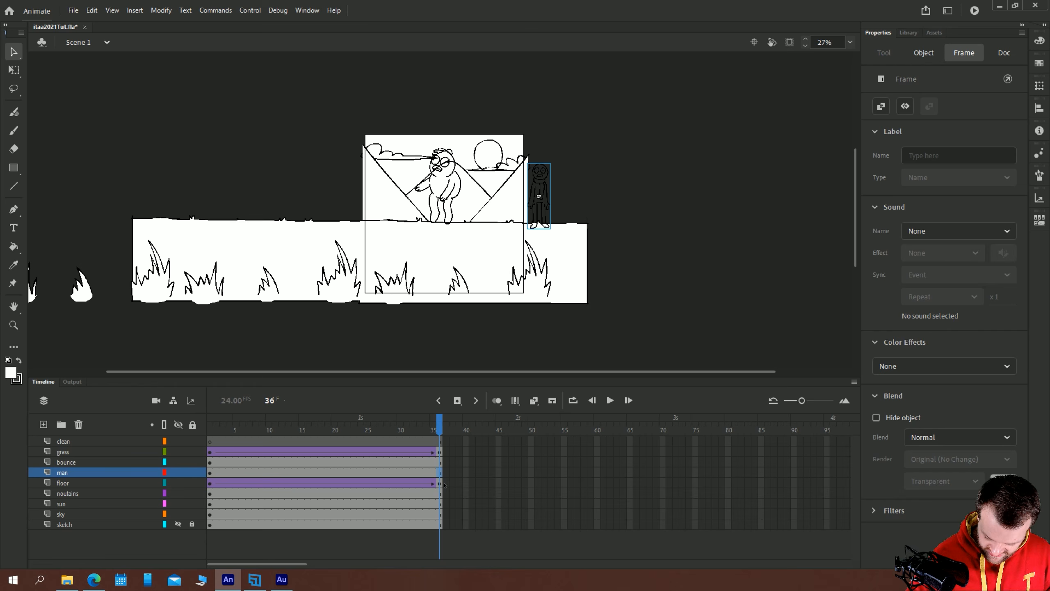
{"action": "left_click_drag", "start_coordinate": [538, 189], "coordinate": [350, 195]}
Create a classic tween between the man layer's keyframes and play the scene from frame 1
{"action": "right_click", "coordinate": [328, 473]}
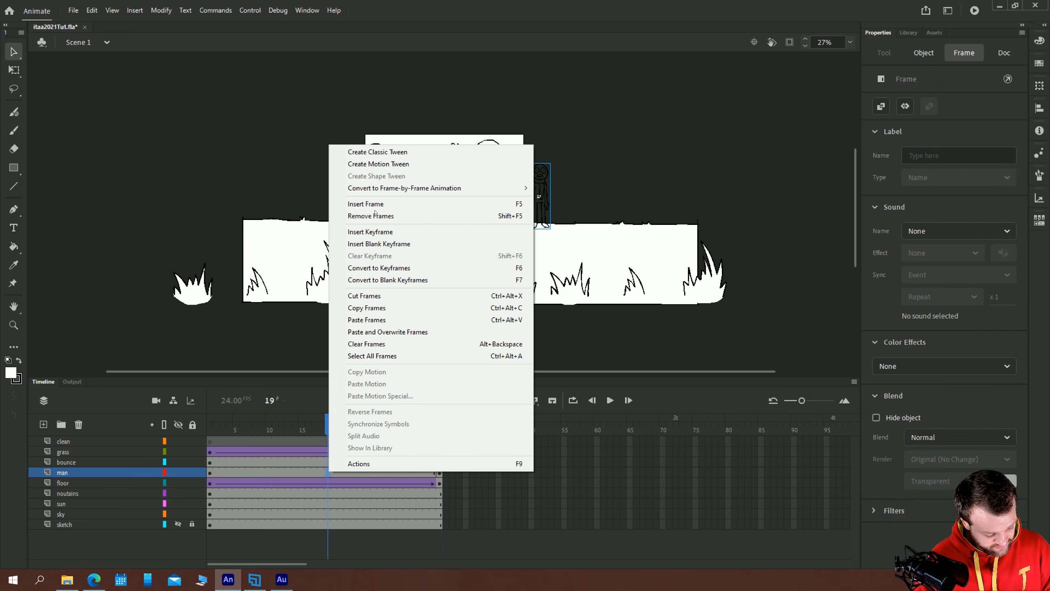
{"action": "left_click", "coordinate": [363, 153]}
{"action": "left_click", "coordinate": [211, 442]}
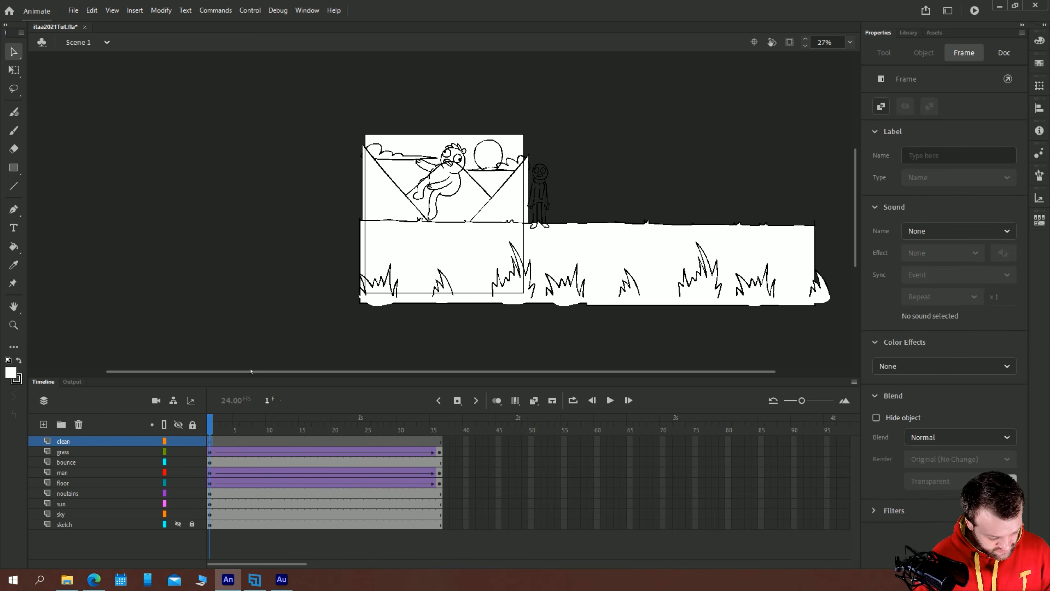
{"action": "key", "text": "Return"}
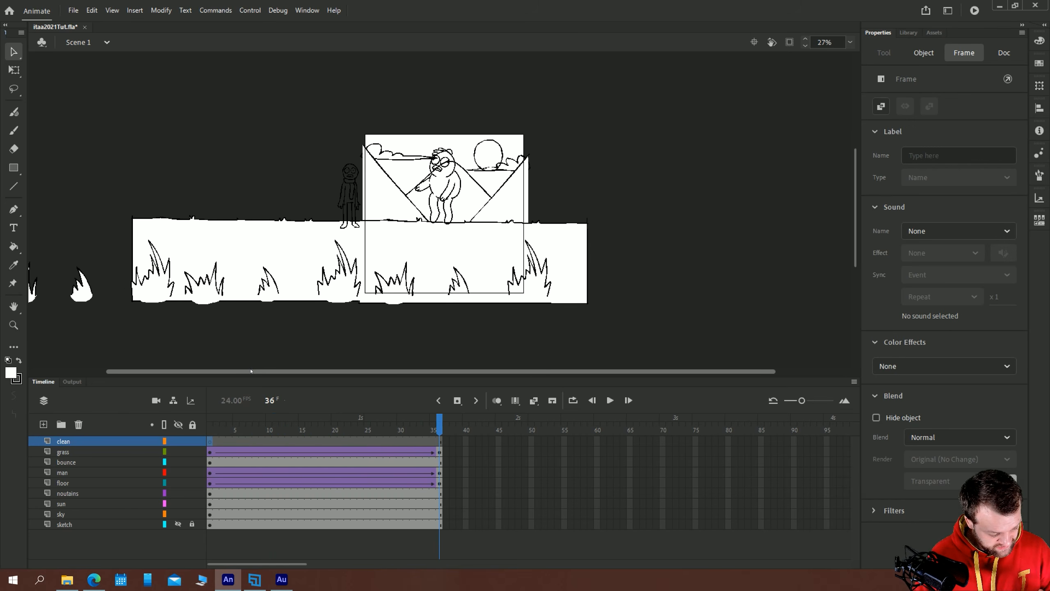
Scrub to frame 8 and open the man symbol for editing in place, with its drawing deselected
{"action": "left_click", "coordinate": [224, 442]}
{"action": "left_click", "coordinate": [211, 442]}
{"action": "left_click_drag", "start_coordinate": [224, 443], "coordinate": [258, 441]}
{"action": "key", "text": "ctrl+equal"}
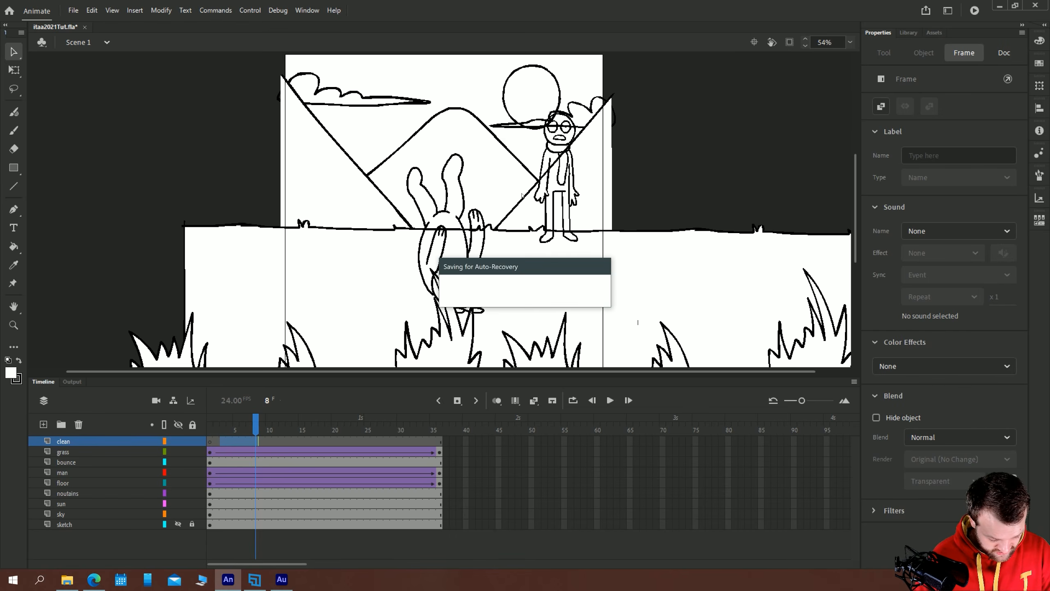
{"action": "left_click", "coordinate": [544, 163]}
{"action": "left_click", "coordinate": [546, 165]}
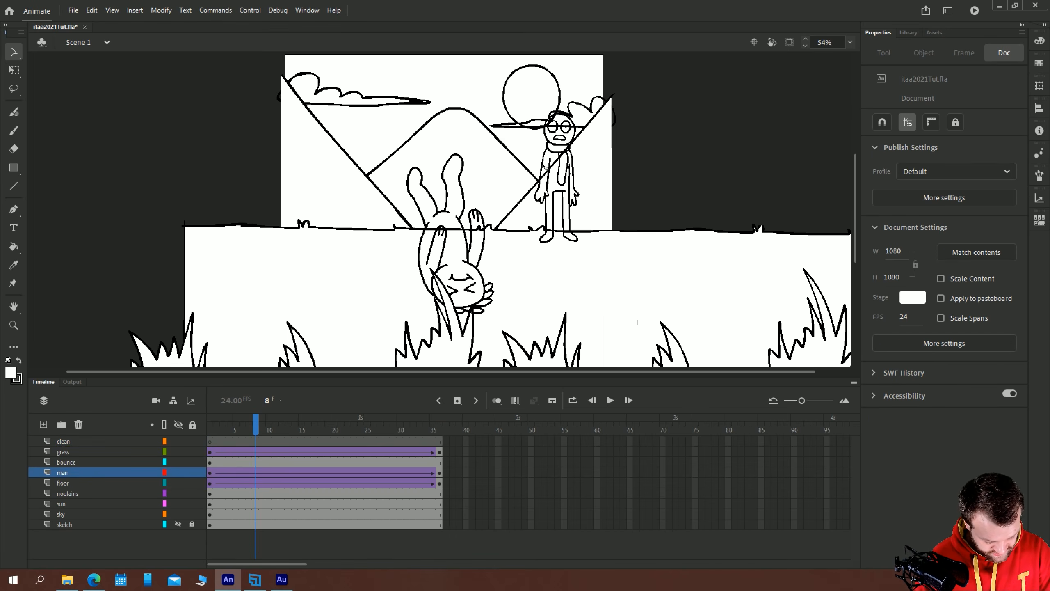
{"action": "double_click", "coordinate": [546, 168]}
{"action": "key", "text": "ctrl+equal"}
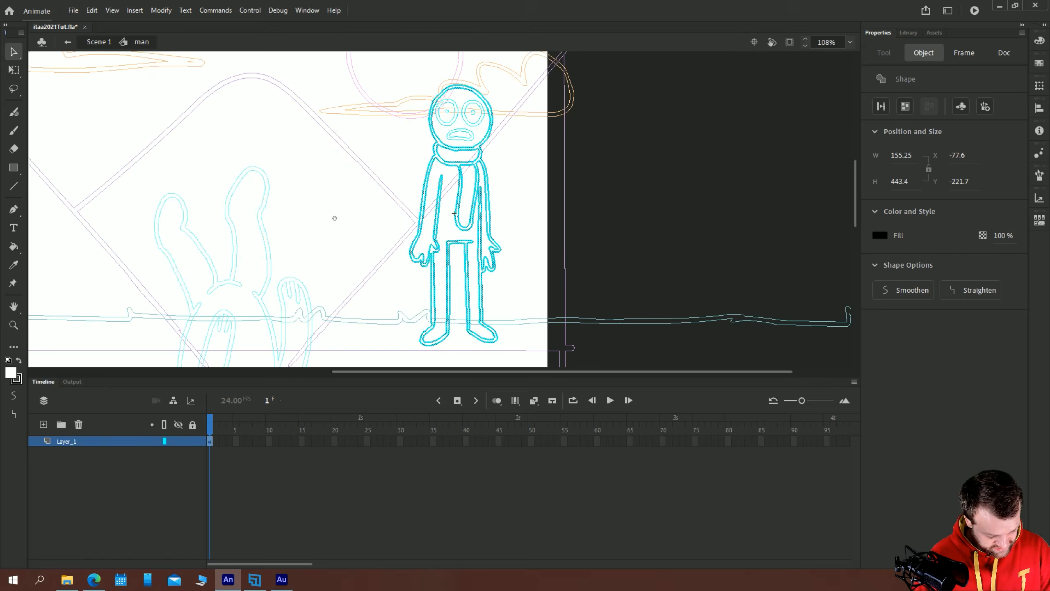
{"action": "left_click_drag", "start_coordinate": [334, 218], "coordinate": [352, 208]}
{"action": "left_click", "coordinate": [680, 233]}
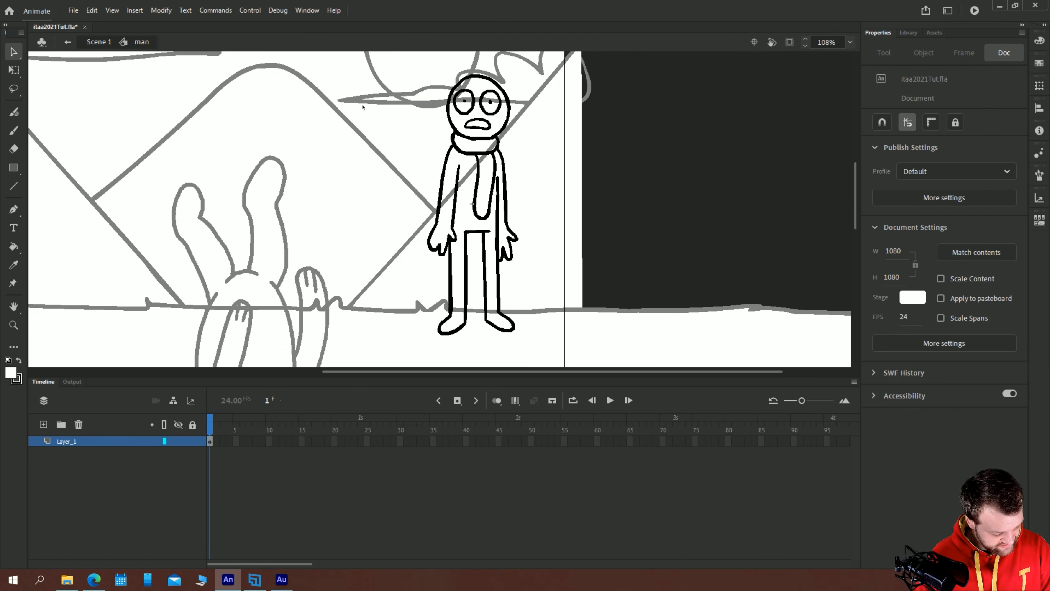
Try the Full and Outlines preview modes on the man symbol and return the preview to Fast
{"action": "left_click", "coordinate": [112, 10]}
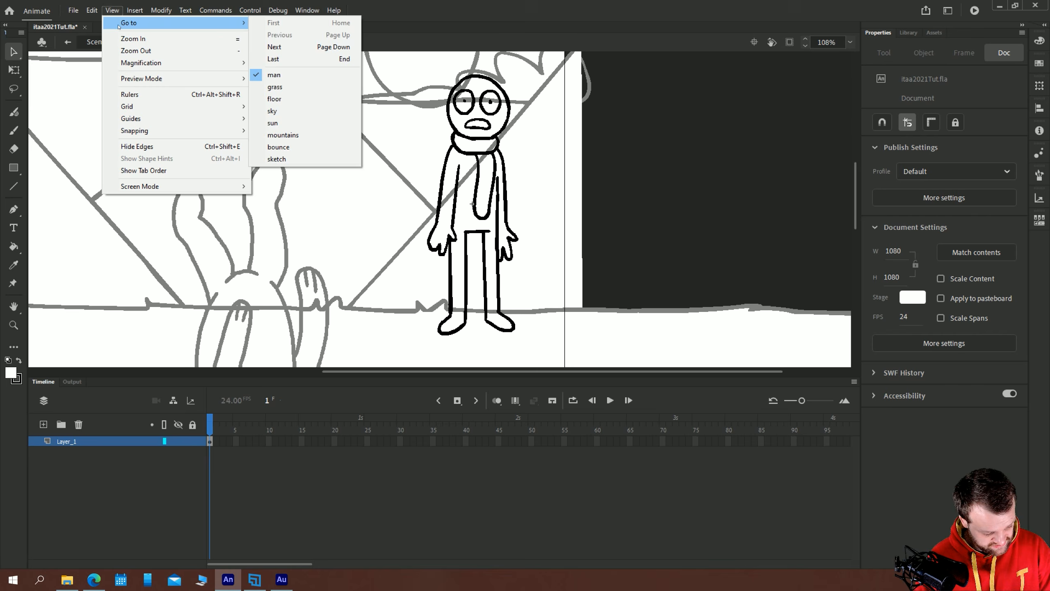
{"action": "mouse_move", "coordinate": [134, 79]}
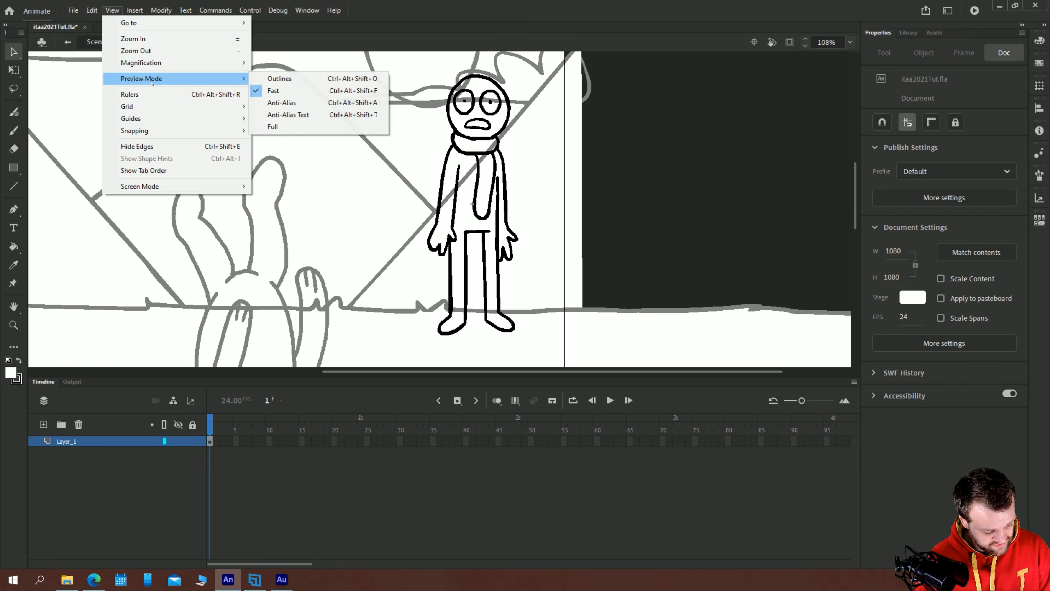
{"action": "left_click", "coordinate": [273, 127]}
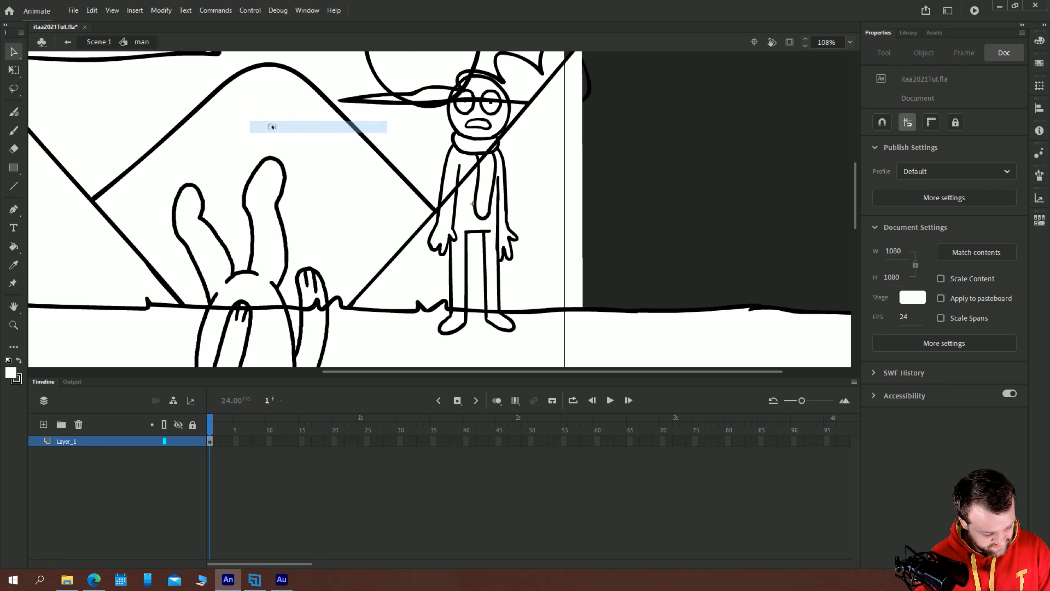
{"action": "left_click", "coordinate": [112, 10]}
{"action": "mouse_move", "coordinate": [130, 79]}
{"action": "left_click", "coordinate": [268, 80]}
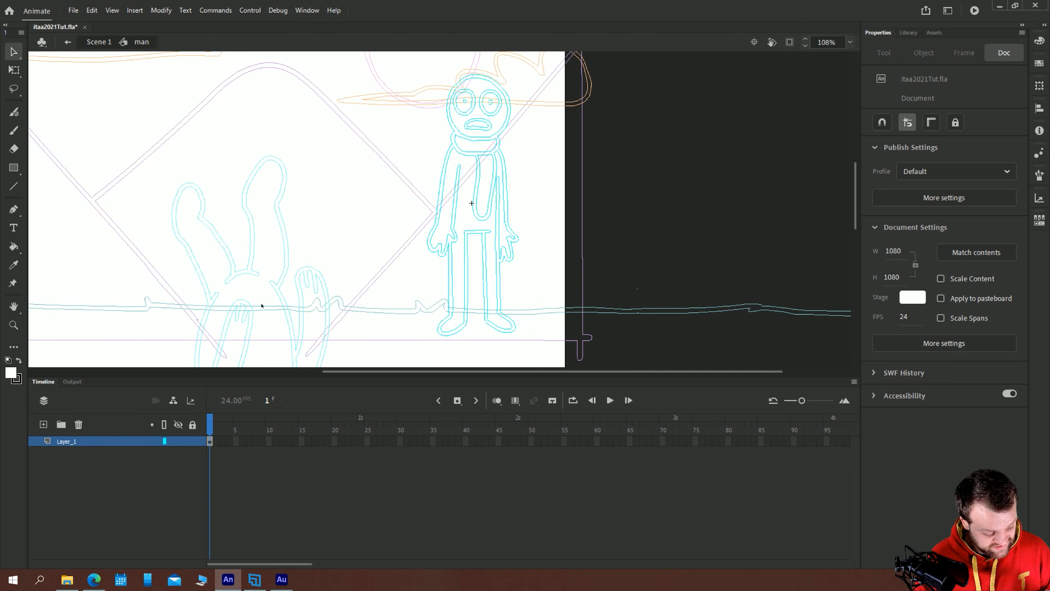
{"action": "left_click", "coordinate": [112, 10]}
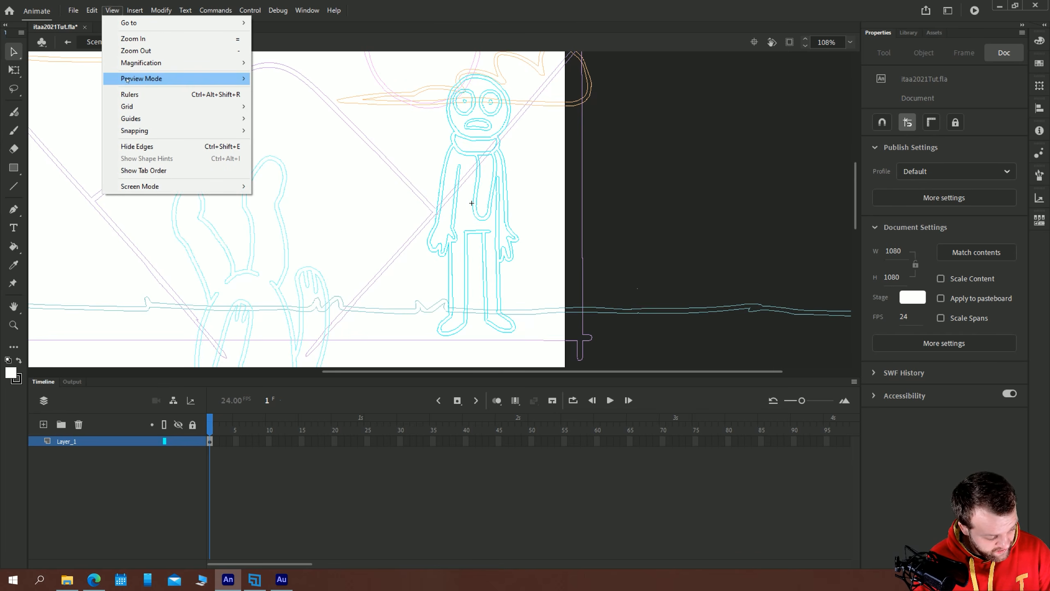
{"action": "mouse_move", "coordinate": [137, 78]}
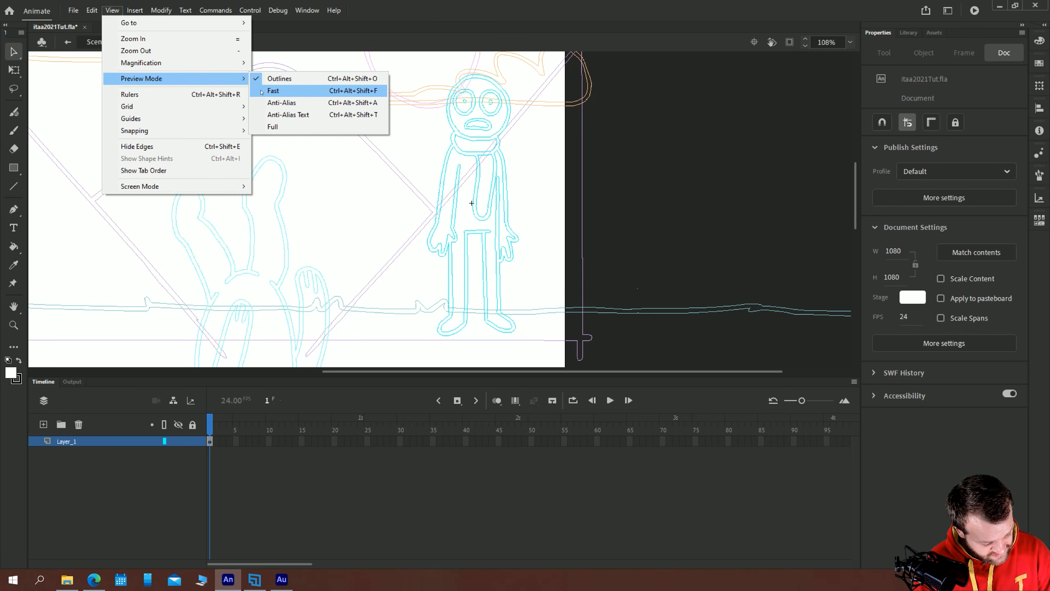
{"action": "left_click", "coordinate": [273, 90]}
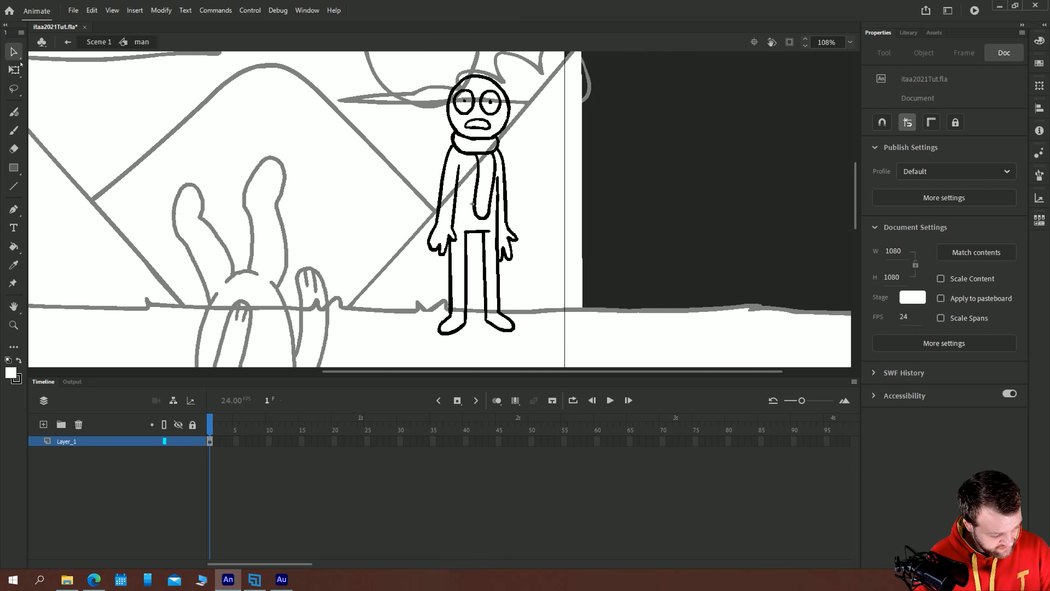
Open the man symbol on its own from the library, and return to editing it in place within the scene
{"action": "left_click", "coordinate": [909, 34]}
{"action": "double_click", "coordinate": [883, 200]}
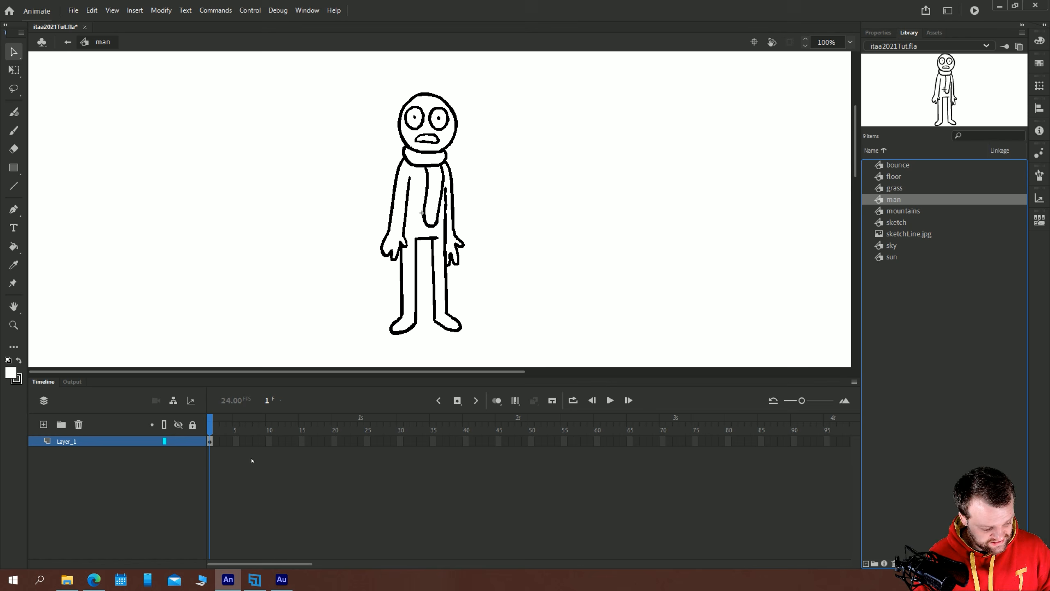
{"action": "left_click", "coordinate": [68, 42]}
{"action": "left_click_drag", "start_coordinate": [752, 360], "coordinate": [263, 387]}
{"action": "double_click", "coordinate": [628, 167]}
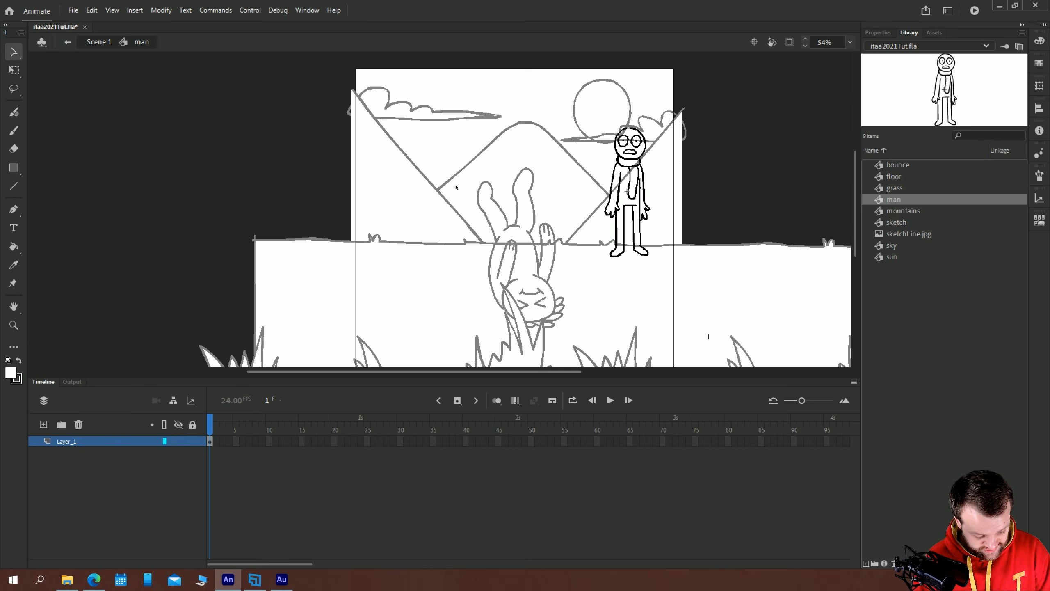
{"action": "key", "text": "ctrl+="}
{"action": "left_click_drag", "start_coordinate": [711, 113], "coordinate": [590, 169]}
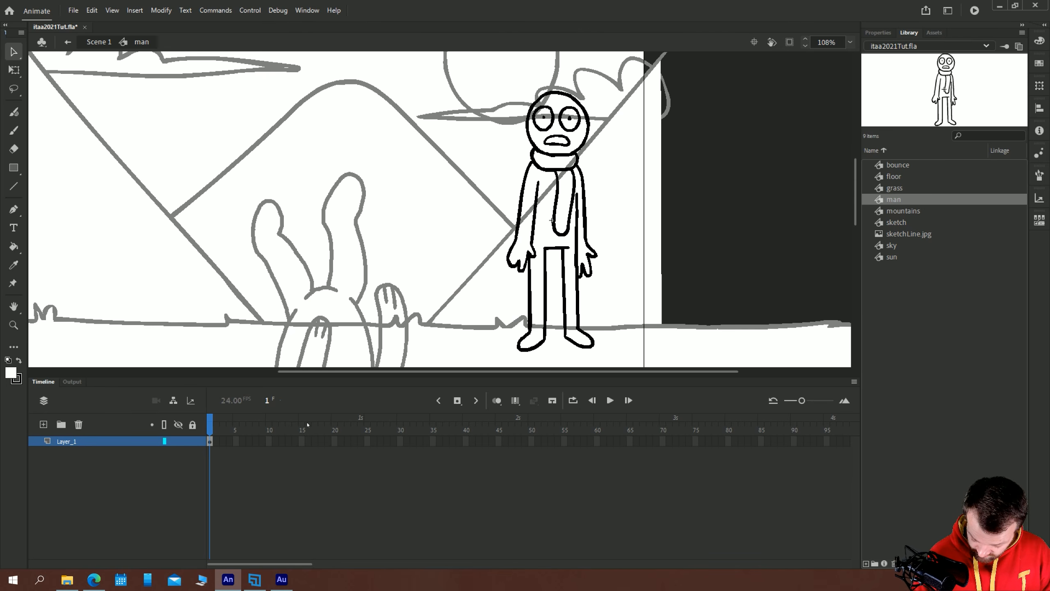
Activate the brush and add keyframes of the man's drawing at frames 2 and 3 inside the symbol
{"action": "key", "text": "b"}
{"action": "key", "text": "F6"}
{"action": "key", "text": "F6"}
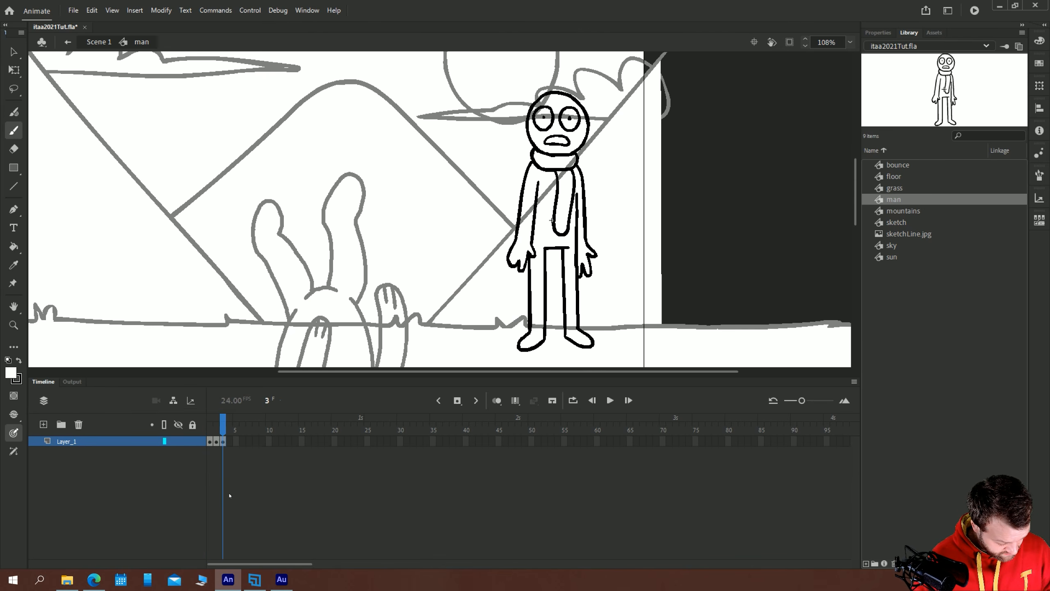
Flip the man's drawing horizontally on frame 1 of the symbol
{"action": "left_click", "coordinate": [223, 442]}
{"action": "left_click", "coordinate": [211, 442]}
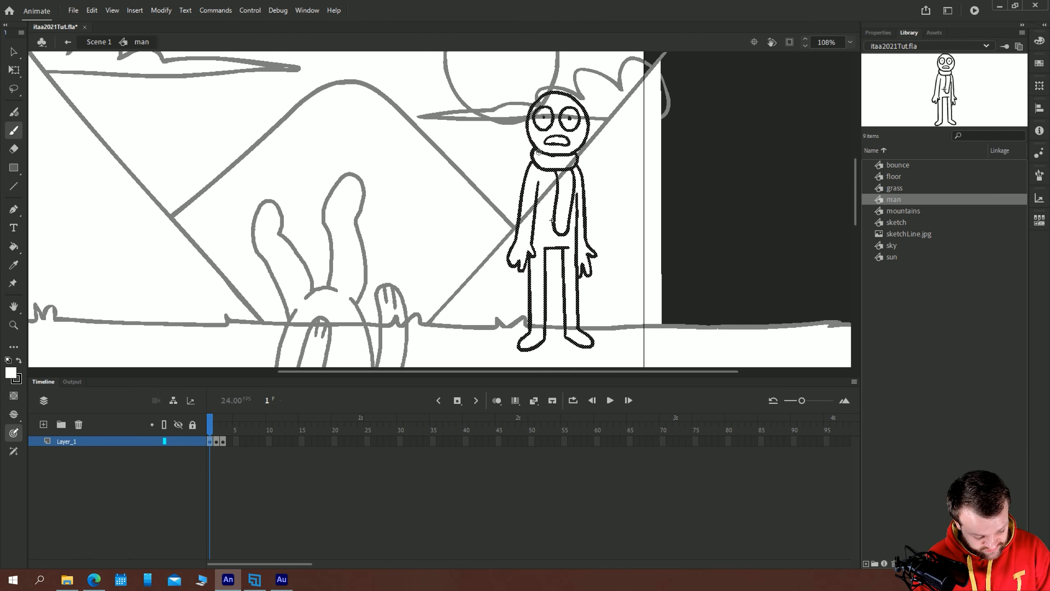
{"action": "left_click", "coordinate": [161, 10]}
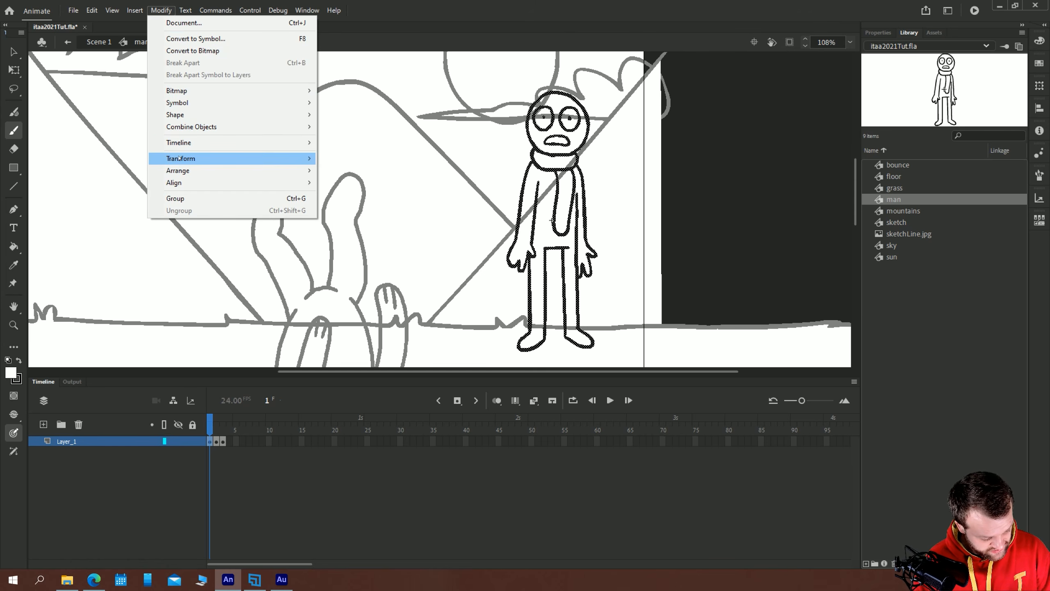
{"action": "mouse_move", "coordinate": [182, 159]}
{"action": "left_click", "coordinate": [362, 274]}
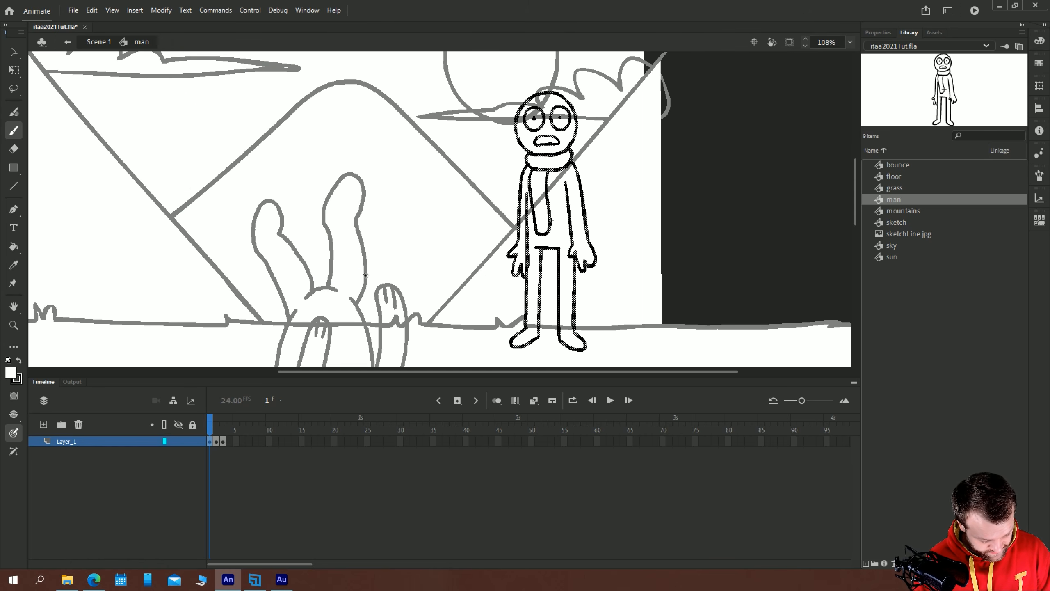
Turn on onion skinning and nudge the flipped man on frame 1 right until his head and feet line up with the next frame
{"action": "left_click", "coordinate": [496, 400]}
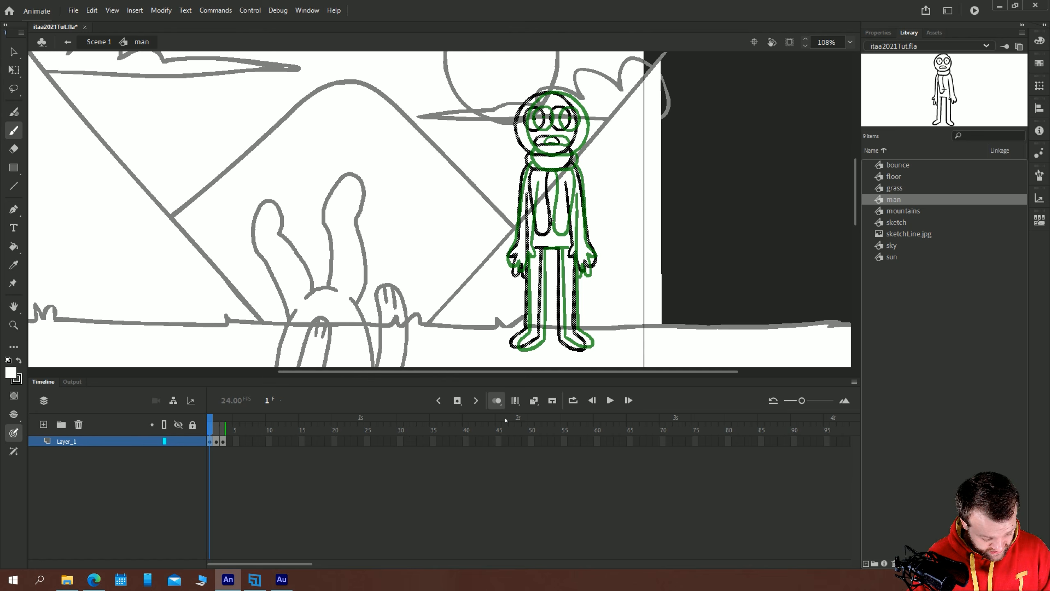
{"action": "key", "text": "Right"}
{"action": "key", "text": "Right"}
{"action": "key", "text": "Right"}
{"action": "key", "text": "Up"}
{"action": "key", "text": "Up"}
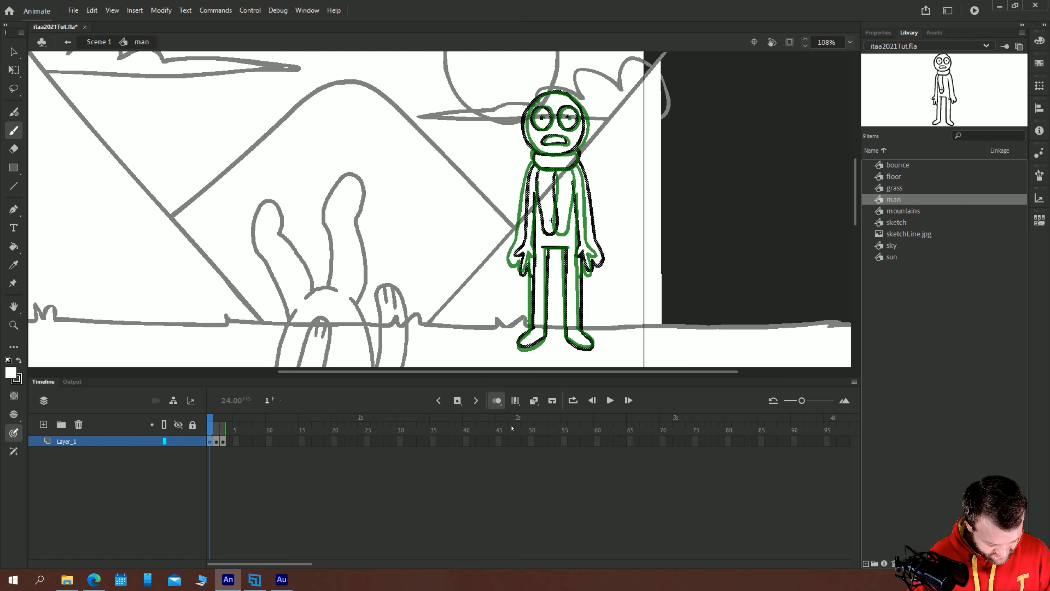
{"action": "key", "text": "Down"}
{"action": "key", "text": "Down"}
{"action": "key", "text": "Down"}
{"action": "key", "text": "Right"}
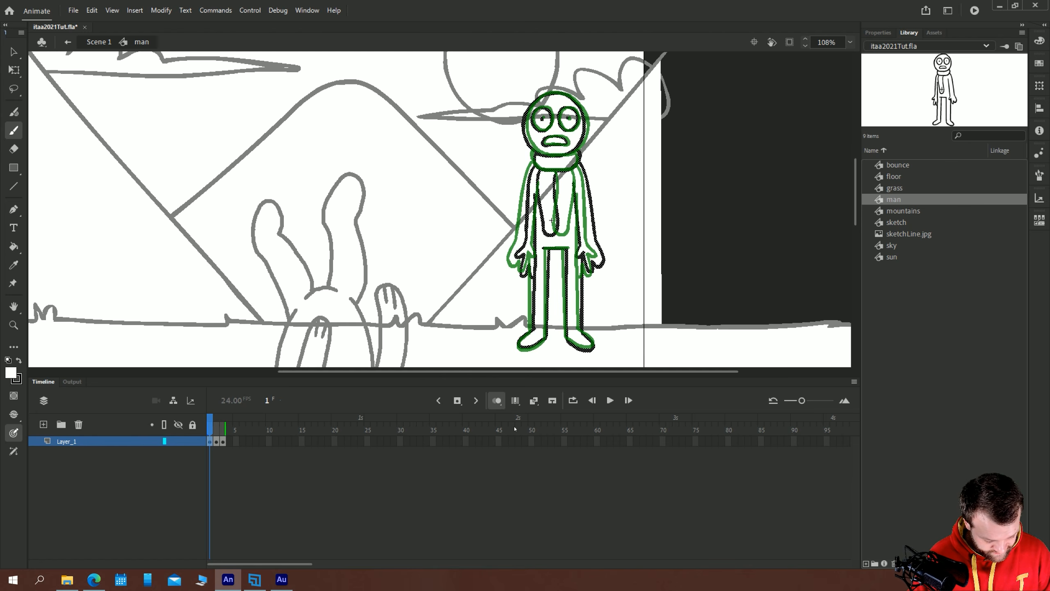
{"action": "key", "text": "Left"}
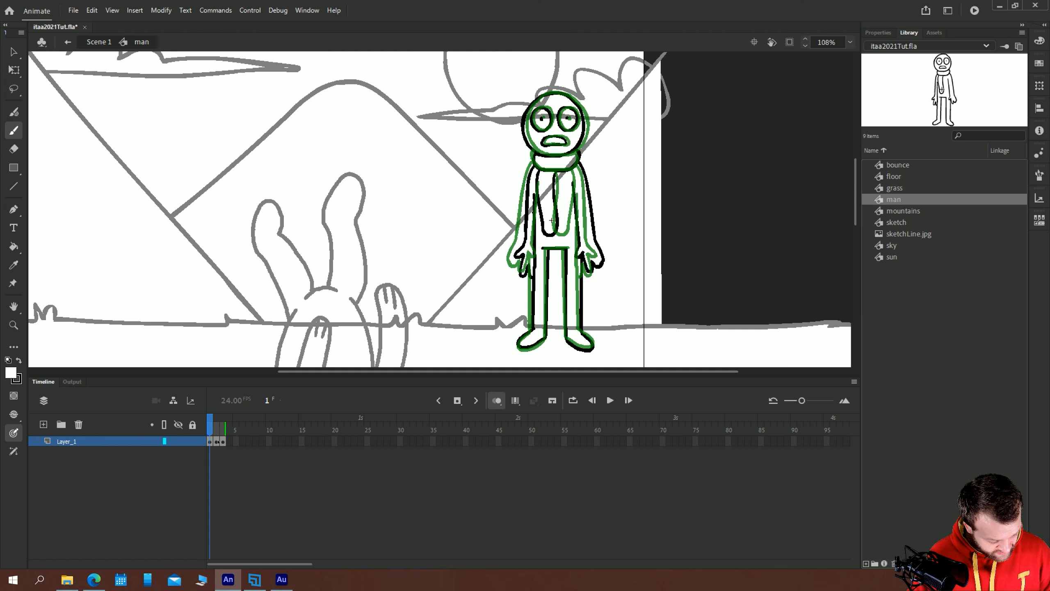
Clear the man's drawing on frame 2 and set the brush fill to black, #000000
{"action": "key", "text": "."}
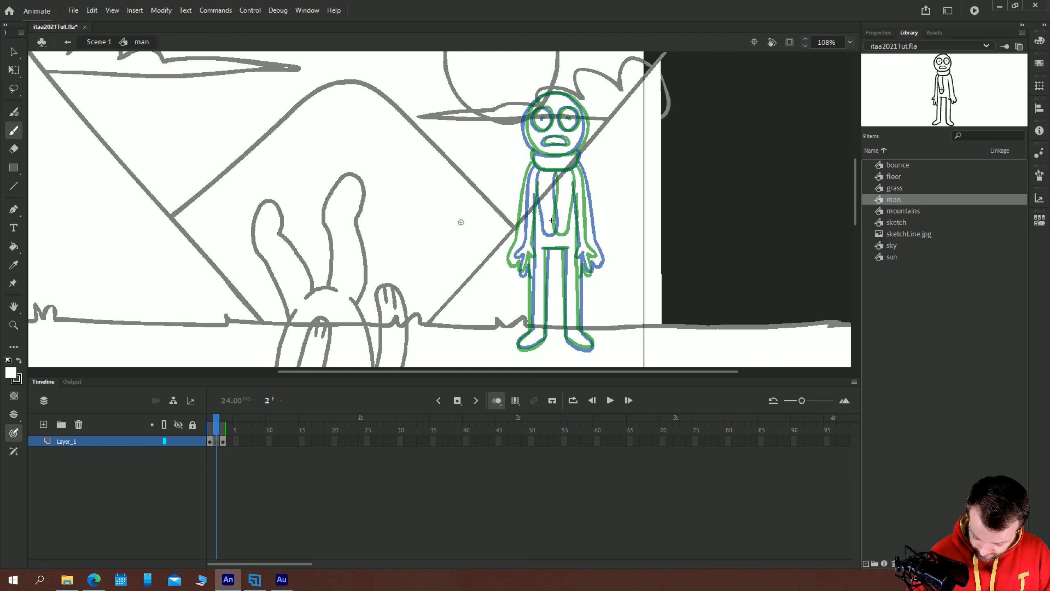
{"action": "key", "text": "ctrl+equal"}
{"action": "left_click_drag", "start_coordinate": [625, 60], "coordinate": [427, 236]}
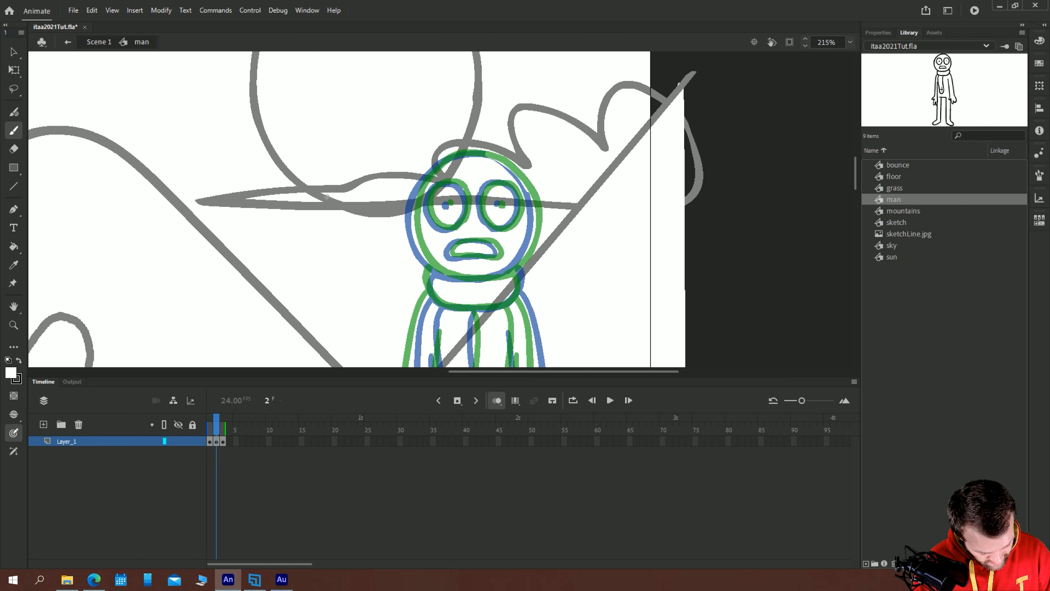
{"action": "left_click", "coordinate": [10, 374]}
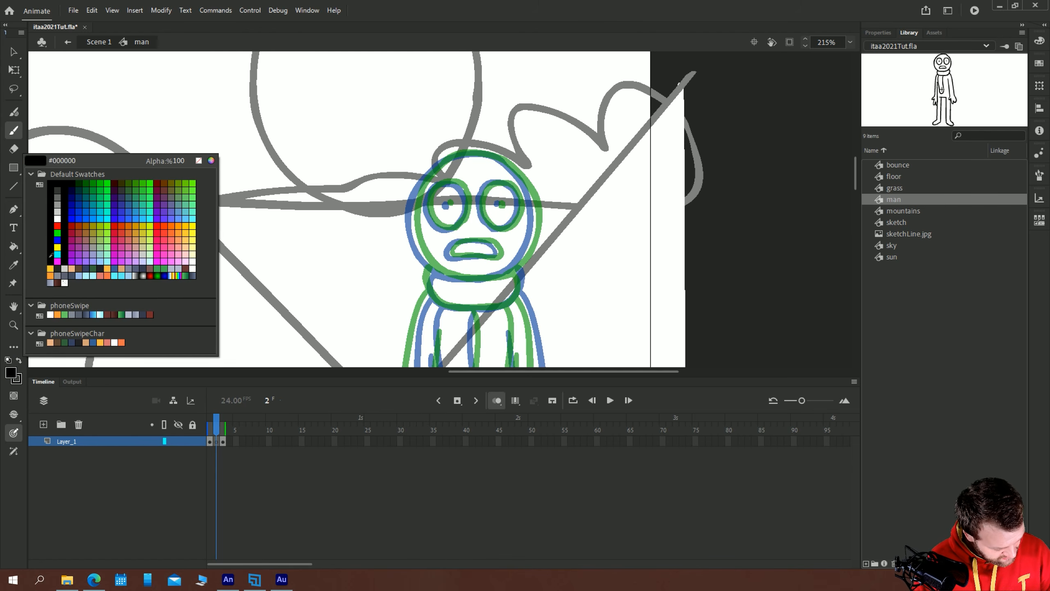
{"action": "left_click", "coordinate": [51, 177]}
Paint the man's in-between head outline, eyes, pupils and mouth on frame 2, midway between the onion-skinned poses
{"action": "mouse_move", "coordinate": [490, 154]}
{"action": "left_mouse_down"}
{"action": "mouse_move", "coordinate": [534, 201]}
{"action": "mouse_move", "coordinate": [529, 263]}
{"action": "left_mouse_up"}
{"action": "key", "text": "ctrl+z"}
{"action": "mouse_move", "coordinate": [494, 154]}
{"action": "left_mouse_down"}
{"action": "mouse_move", "coordinate": [533, 201]}
{"action": "mouse_move", "coordinate": [526, 247]}
{"action": "mouse_move", "coordinate": [487, 277]}
{"action": "mouse_move", "coordinate": [436, 267]}
{"action": "mouse_move", "coordinate": [415, 233]}
{"action": "mouse_move", "coordinate": [423, 184]}
{"action": "mouse_move", "coordinate": [445, 161]}
{"action": "mouse_move", "coordinate": [496, 157]}
{"action": "left_mouse_up"}
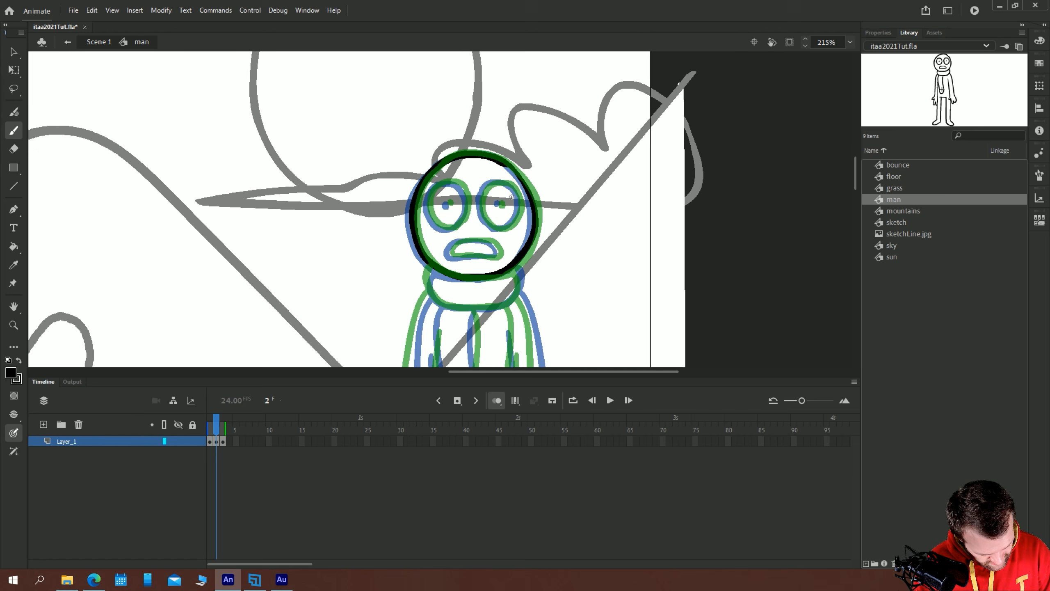
{"action": "mouse_move", "coordinate": [517, 192]}
{"action": "left_mouse_down"}
{"action": "mouse_move", "coordinate": [480, 201]}
{"action": "mouse_move", "coordinate": [500, 231]}
{"action": "mouse_move", "coordinate": [518, 215]}
{"action": "mouse_move", "coordinate": [514, 187]}
{"action": "mouse_move", "coordinate": [499, 204]}
{"action": "mouse_move", "coordinate": [441, 184]}
{"action": "mouse_move", "coordinate": [431, 215]}
{"action": "mouse_move", "coordinate": [442, 227]}
{"action": "mouse_move", "coordinate": [461, 222]}
{"action": "mouse_move", "coordinate": [467, 198]}
{"action": "left_mouse_up"}
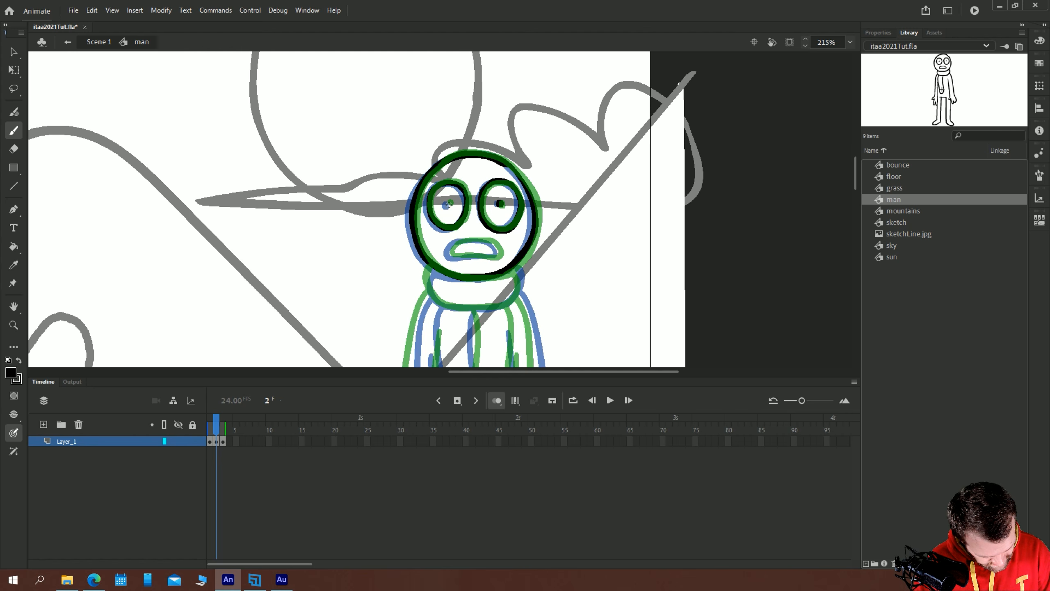
{"action": "mouse_move", "coordinate": [475, 241]}
{"action": "left_mouse_down"}
{"action": "mouse_move", "coordinate": [493, 240]}
{"action": "mouse_move", "coordinate": [479, 259]}
{"action": "mouse_move", "coordinate": [446, 251]}
{"action": "mouse_move", "coordinate": [473, 239]}
{"action": "left_mouse_up"}
Paint the man's scarf collar and its hanging end on frame 2, midway between the onion-skinned poses
{"action": "left_click_drag", "start_coordinate": [390, 271], "coordinate": [359, 129]}
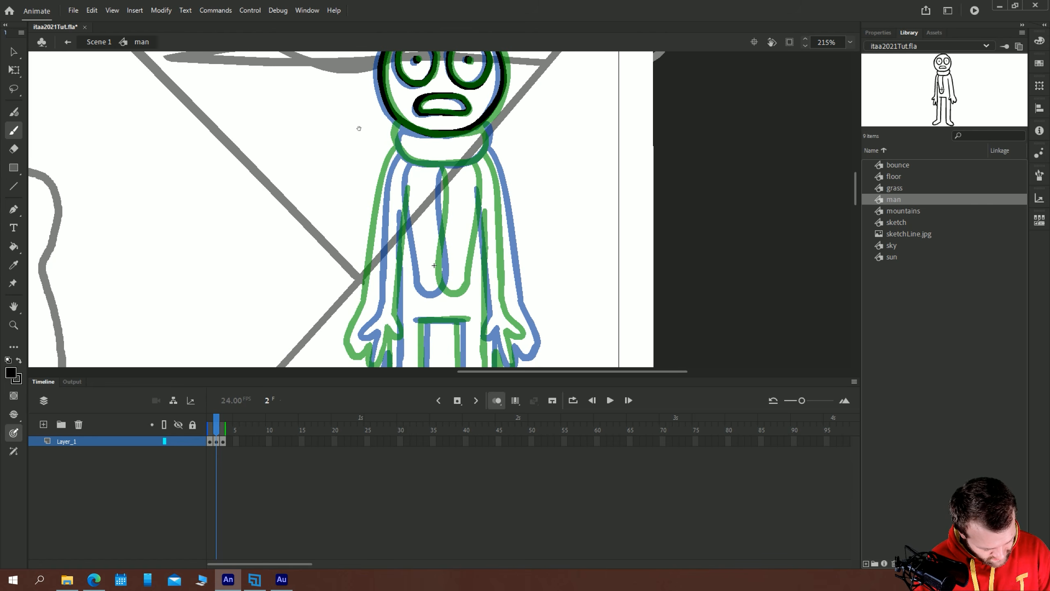
{"action": "mouse_move", "coordinate": [484, 124]}
{"action": "left_mouse_down"}
{"action": "mouse_move", "coordinate": [487, 149]}
{"action": "mouse_move", "coordinate": [467, 162]}
{"action": "mouse_move", "coordinate": [413, 157]}
{"action": "mouse_move", "coordinate": [395, 134]}
{"action": "mouse_move", "coordinate": [401, 154]}
{"action": "mouse_move", "coordinate": [360, 214]}
{"action": "mouse_move", "coordinate": [371, 180]}
{"action": "mouse_move", "coordinate": [455, 132]}
{"action": "mouse_move", "coordinate": [450, 253]}
{"action": "left_mouse_up"}
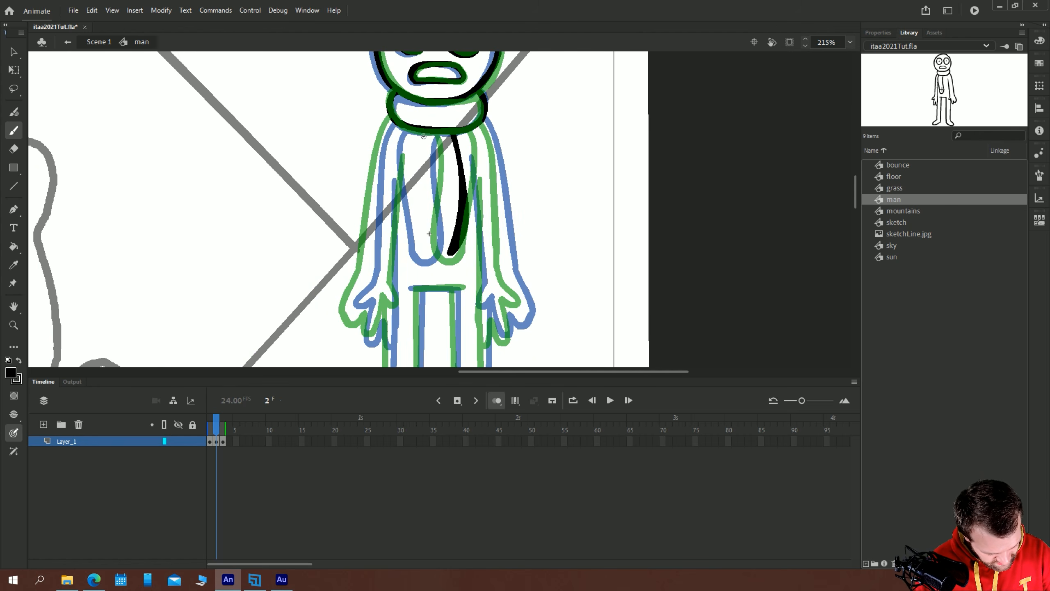
{"action": "key", "text": "ctrl+z"}
{"action": "left_click_drag", "start_coordinate": [451, 136], "coordinate": [447, 261]}
{"action": "mouse_move", "coordinate": [416, 130]}
{"action": "left_mouse_down"}
{"action": "mouse_move", "coordinate": [419, 239]}
{"action": "mouse_move", "coordinate": [447, 261]}
{"action": "left_mouse_up"}
Paint the man's right-hand arm and hand, plus the outer leg line and foot below them, on frame 2
{"action": "mouse_move", "coordinate": [484, 123]}
{"action": "left_mouse_down"}
{"action": "mouse_move", "coordinate": [501, 218]}
{"action": "mouse_move", "coordinate": [485, 185]}
{"action": "mouse_move", "coordinate": [496, 222]}
{"action": "mouse_move", "coordinate": [473, 207]}
{"action": "mouse_move", "coordinate": [474, 221]}
{"action": "mouse_move", "coordinate": [472, 206]}
{"action": "mouse_move", "coordinate": [471, 242]}
{"action": "left_mouse_up"}
{"action": "left_click_drag", "start_coordinate": [462, 206], "coordinate": [455, 230]}
{"action": "mouse_move", "coordinate": [444, 109]}
{"action": "left_mouse_down"}
{"action": "mouse_move", "coordinate": [453, 148]}
{"action": "mouse_move", "coordinate": [429, 149]}
{"action": "mouse_move", "coordinate": [470, 131]}
{"action": "mouse_move", "coordinate": [478, 342]}
{"action": "left_mouse_up"}
{"action": "left_click_drag", "start_coordinate": [439, 386], "coordinate": [435, 204]}
{"action": "mouse_move", "coordinate": [479, 135]}
{"action": "left_mouse_down"}
{"action": "mouse_move", "coordinate": [478, 199]}
{"action": "mouse_move", "coordinate": [504, 236]}
{"action": "mouse_move", "coordinate": [451, 219]}
{"action": "left_mouse_up"}
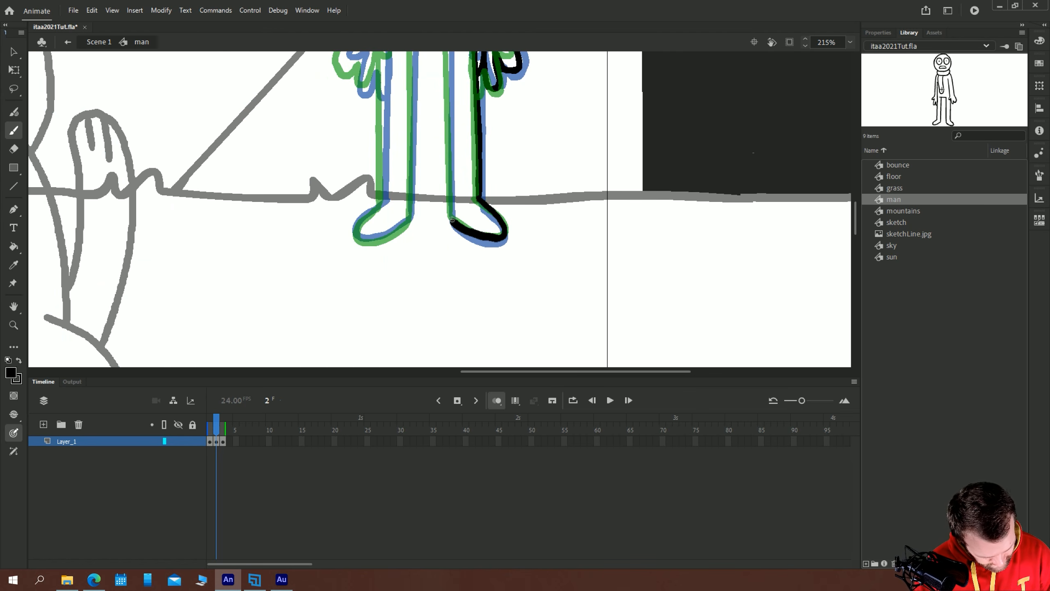
Paint the inner leg lines and the man's left-hand arm, hand, outer leg and foot to complete the in-between on frame 2
{"action": "left_click_drag", "start_coordinate": [415, 131], "coordinate": [462, 211]}
{"action": "left_click_drag", "start_coordinate": [495, 124], "coordinate": [497, 300]}
{"action": "mouse_move", "coordinate": [494, 122]}
{"action": "left_mouse_down"}
{"action": "mouse_move", "coordinate": [457, 121]}
{"action": "mouse_move", "coordinate": [458, 300]}
{"action": "left_mouse_up"}
{"action": "mouse_move", "coordinate": [418, 103]}
{"action": "left_mouse_down"}
{"action": "mouse_move", "coordinate": [488, 126]}
{"action": "mouse_move", "coordinate": [556, 276]}
{"action": "left_mouse_up"}
{"action": "mouse_move", "coordinate": [549, 122]}
{"action": "left_mouse_down"}
{"action": "mouse_move", "coordinate": [572, 157]}
{"action": "mouse_move", "coordinate": [575, 224]}
{"action": "mouse_move", "coordinate": [547, 356]}
{"action": "left_mouse_up"}
{"action": "left_click_drag", "start_coordinate": [512, 262], "coordinate": [478, 140]}
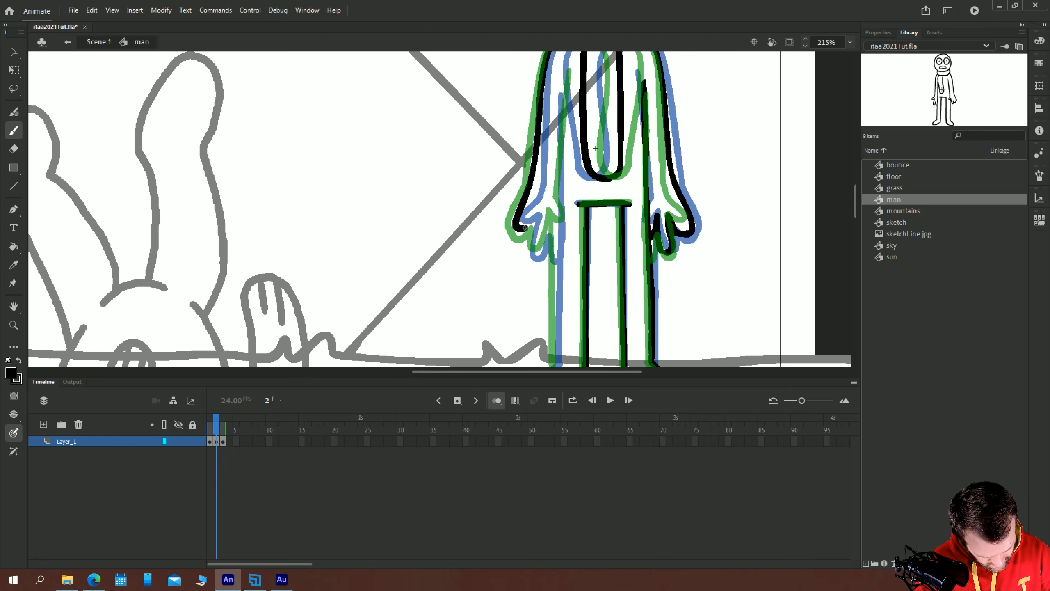
{"action": "mouse_move", "coordinate": [526, 229]}
{"action": "left_mouse_down"}
{"action": "mouse_move", "coordinate": [528, 245]}
{"action": "mouse_move", "coordinate": [547, 228]}
{"action": "mouse_move", "coordinate": [561, 236]}
{"action": "left_mouse_up"}
{"action": "left_click_drag", "start_coordinate": [564, 84], "coordinate": [559, 218]}
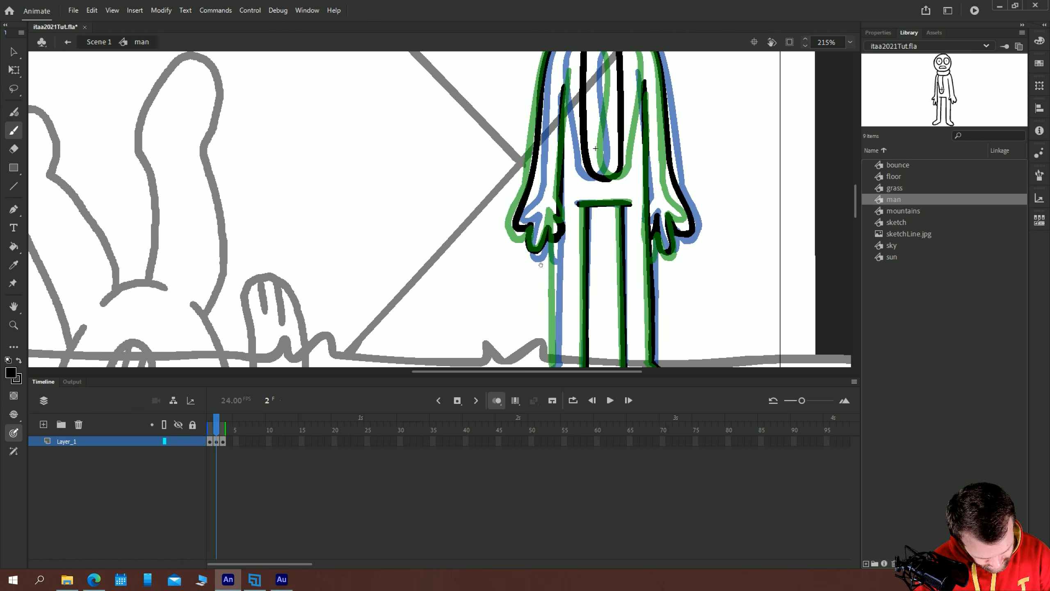
{"action": "mouse_move", "coordinate": [554, 271]}
{"action": "left_mouse_down"}
{"action": "mouse_move", "coordinate": [559, 235]}
{"action": "mouse_move", "coordinate": [556, 289]}
{"action": "left_mouse_up"}
{"action": "mouse_move", "coordinate": [556, 289]}
{"action": "left_mouse_down"}
{"action": "mouse_move", "coordinate": [535, 311]}
{"action": "mouse_move", "coordinate": [540, 325]}
{"action": "mouse_move", "coordinate": [577, 317]}
{"action": "left_mouse_up"}
Turn off onion skinning and step through the man symbol's three frames to check the turn
{"action": "key", "text": "ctrl+minus"}
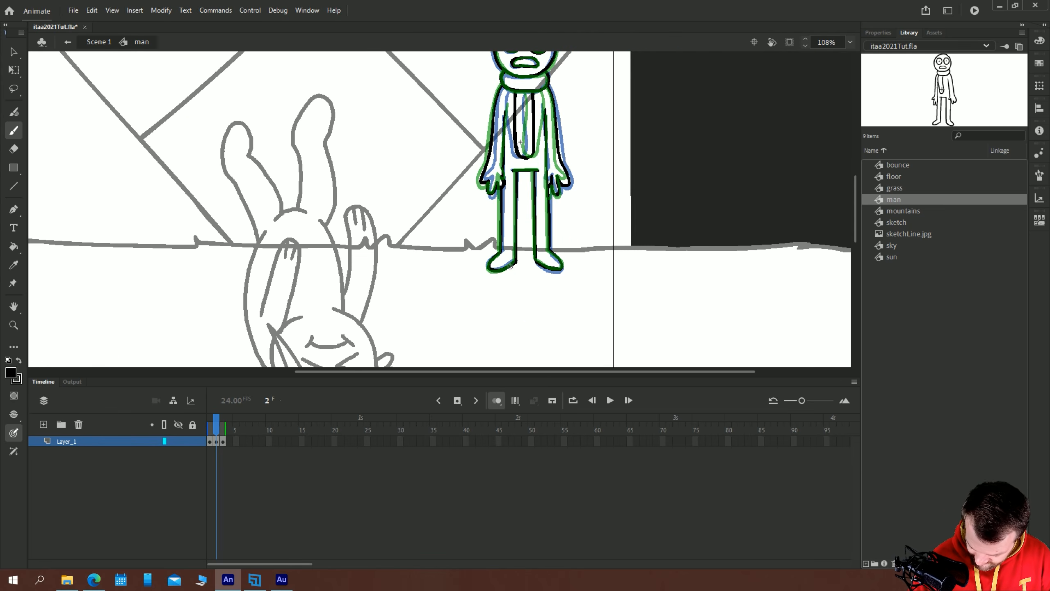
{"action": "key", "text": "ctrl+minus"}
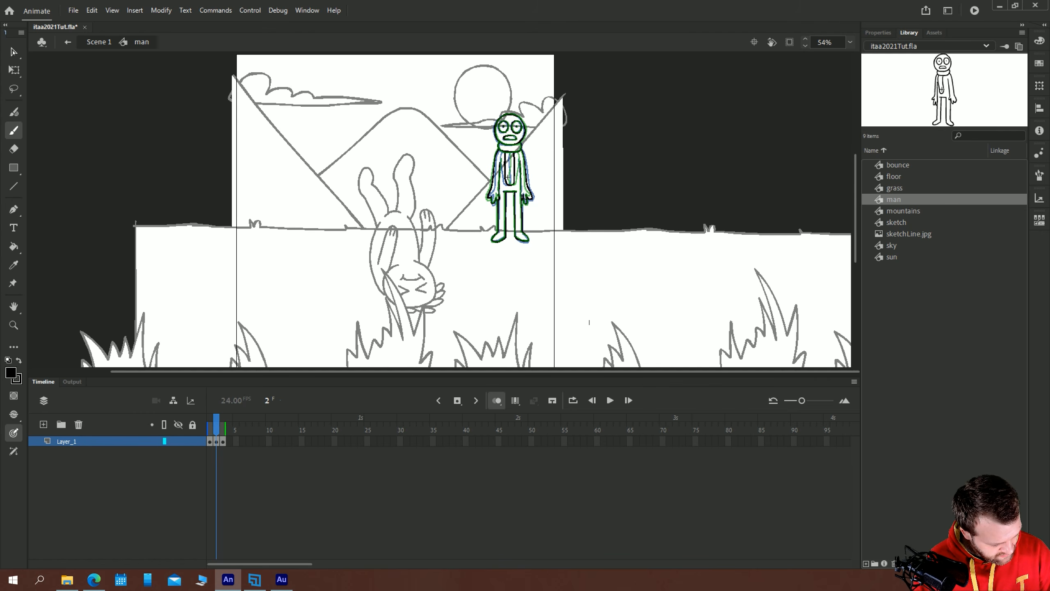
{"action": "key", "text": "v"}
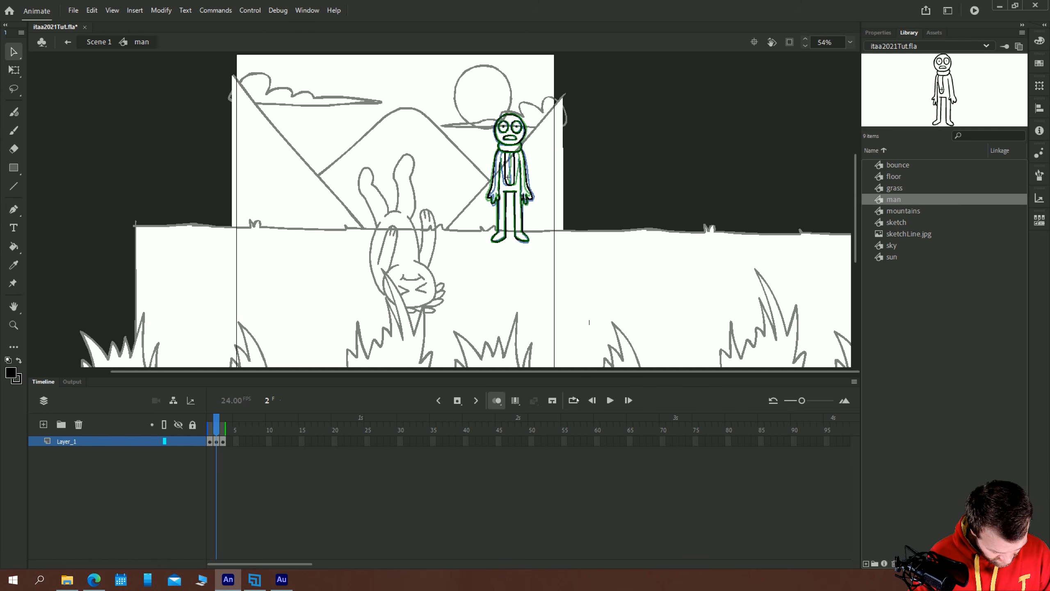
{"action": "left_click", "coordinate": [497, 401]}
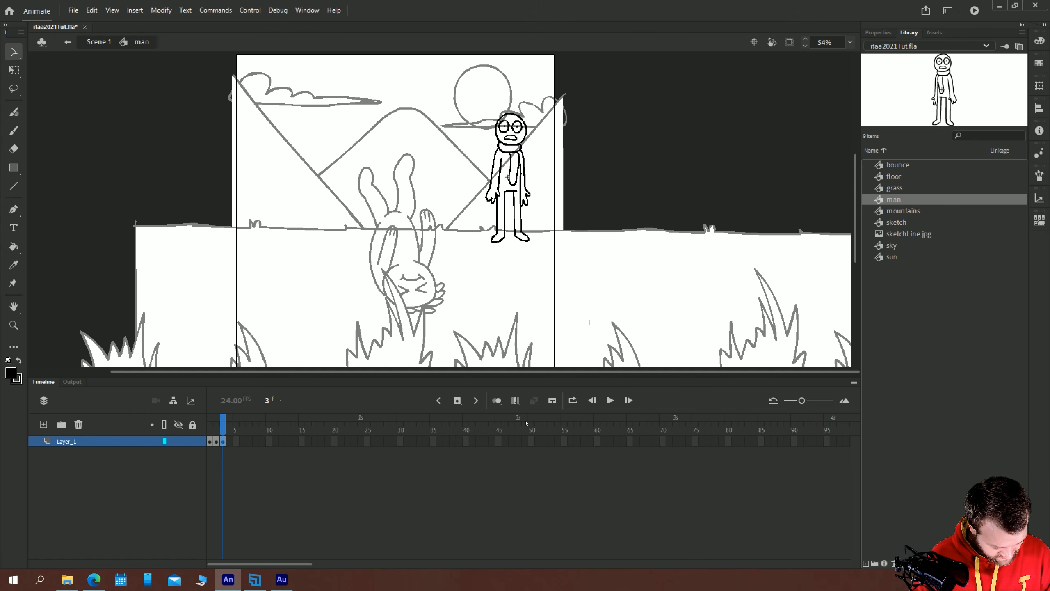
{"action": "key", "text": "period"}
{"action": "key", "text": "period"}
{"action": "key", "text": "comma"}
{"action": "key", "text": "comma"}
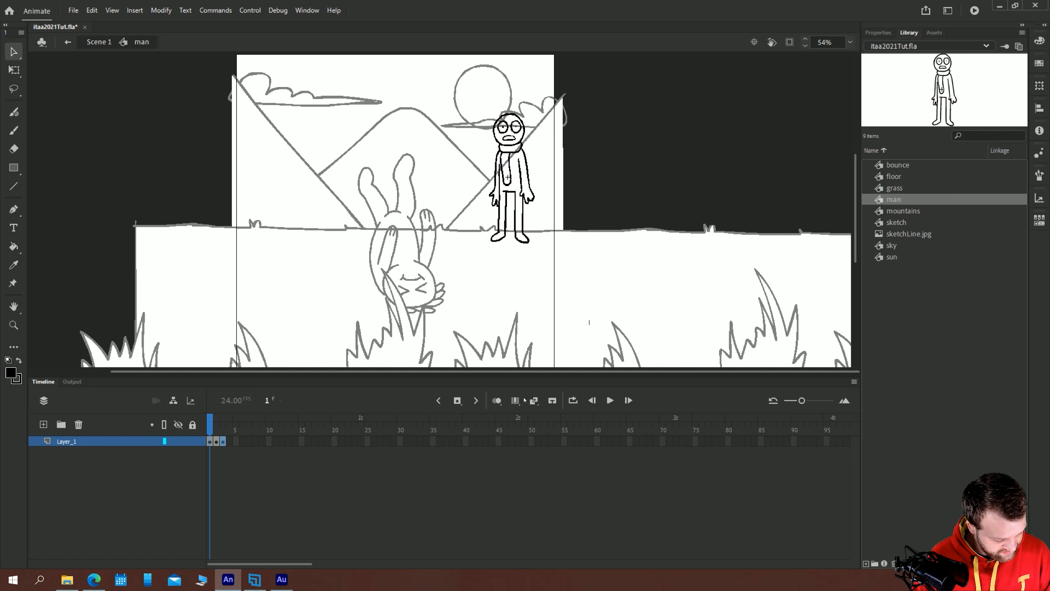
Return to Scene 1 and set the man instance on frame 1 to play a single frame, symbol frame 1
{"action": "left_click", "coordinate": [101, 43]}
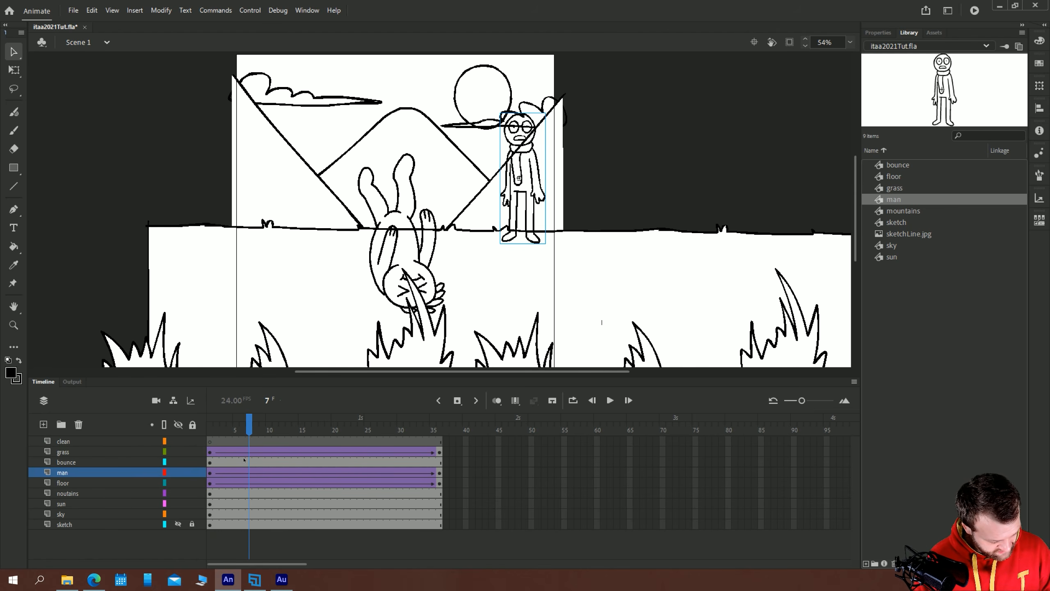
{"action": "left_click", "coordinate": [209, 473]}
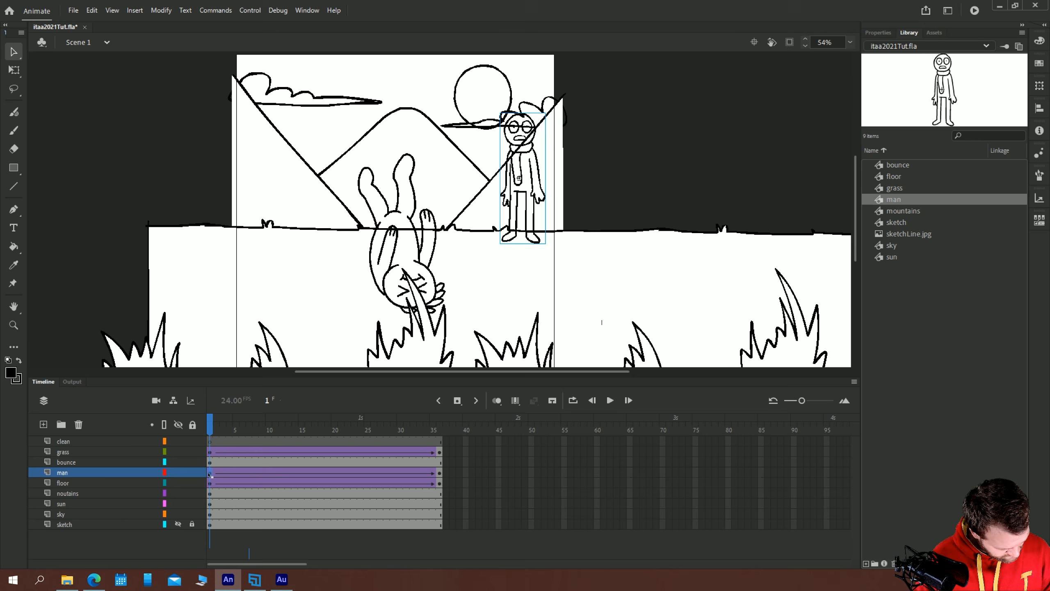
{"action": "left_click", "coordinate": [873, 33]}
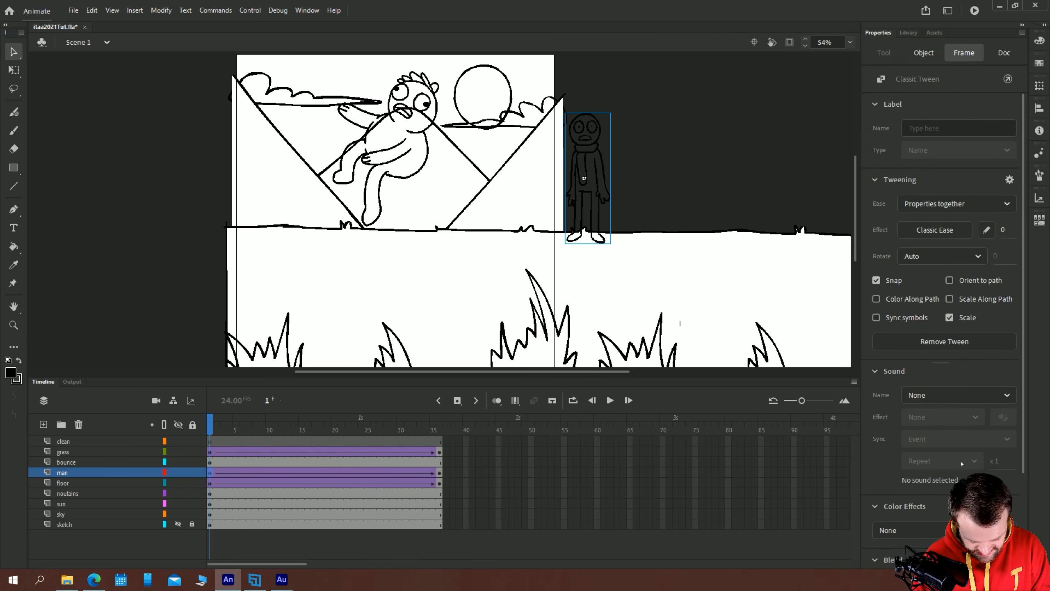
{"action": "left_click", "coordinate": [584, 158]}
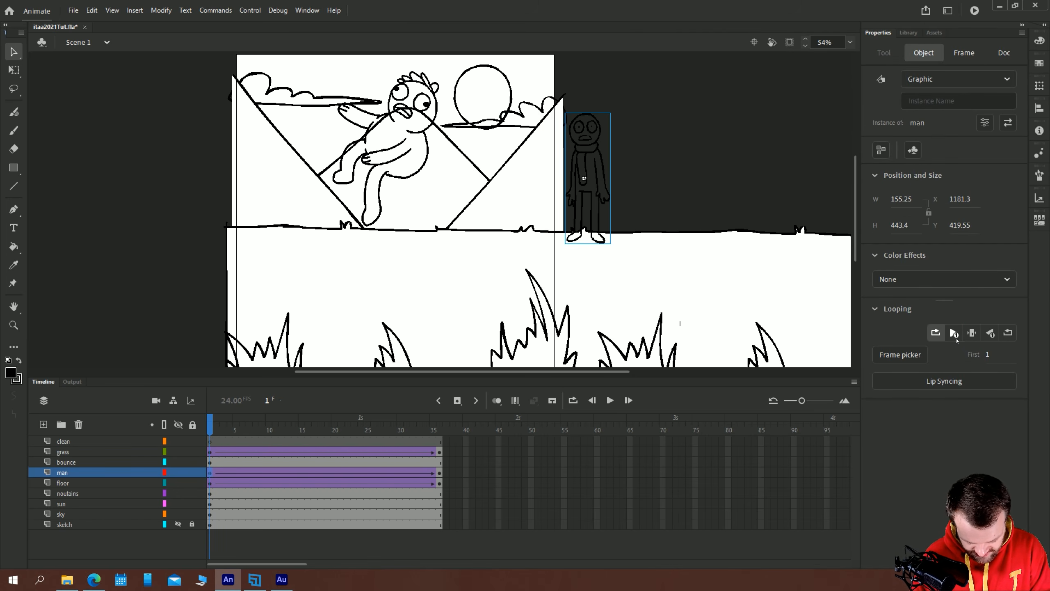
{"action": "left_click", "coordinate": [972, 332]}
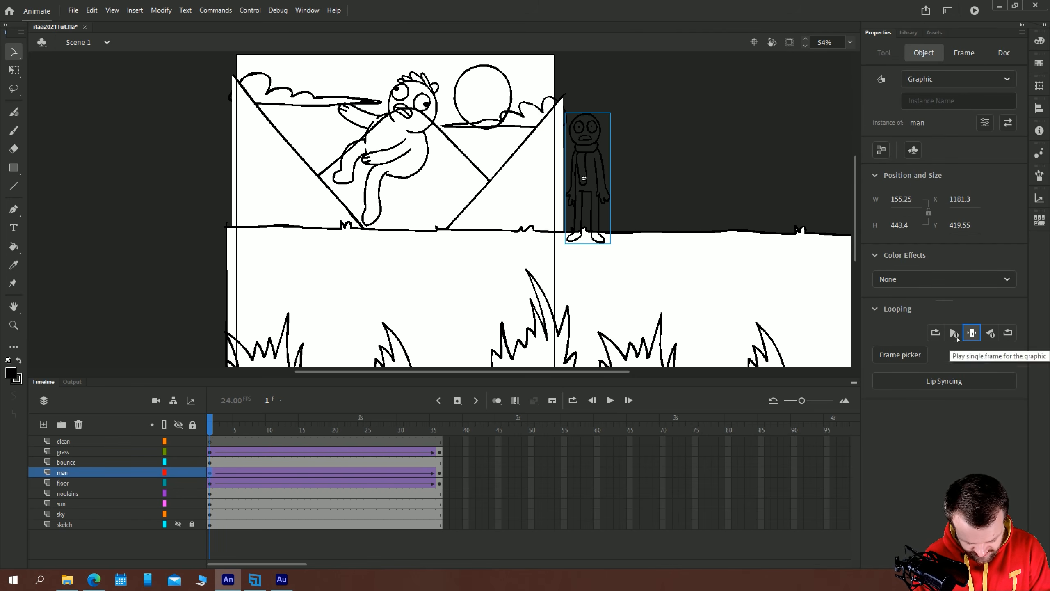
Set the man instance on the frame 36 keyframe to play a single frame
{"action": "left_click", "coordinate": [440, 472]}
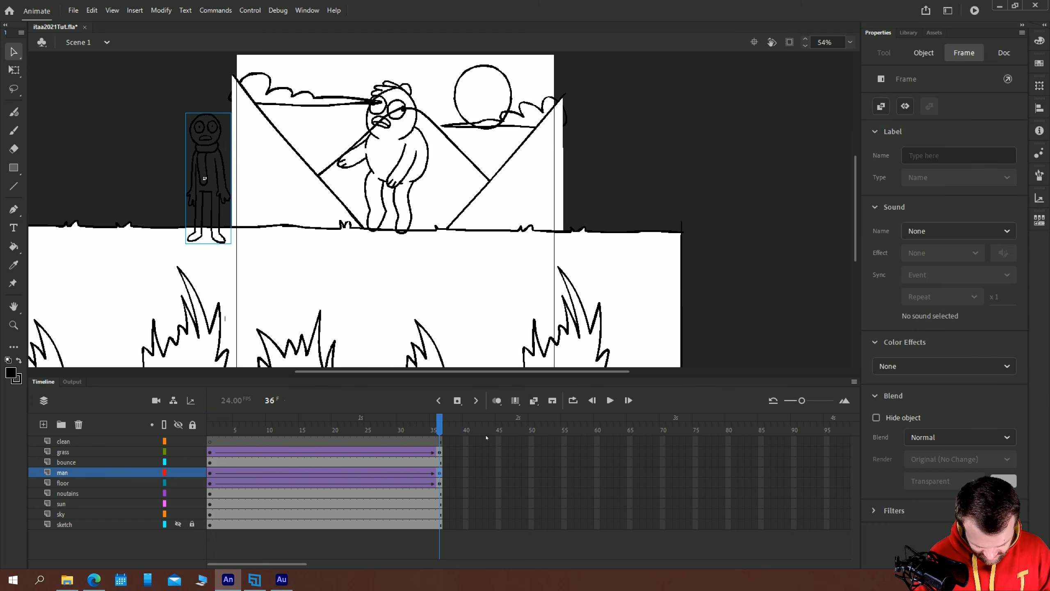
{"action": "left_click", "coordinate": [199, 184]}
{"action": "left_click", "coordinate": [974, 331]}
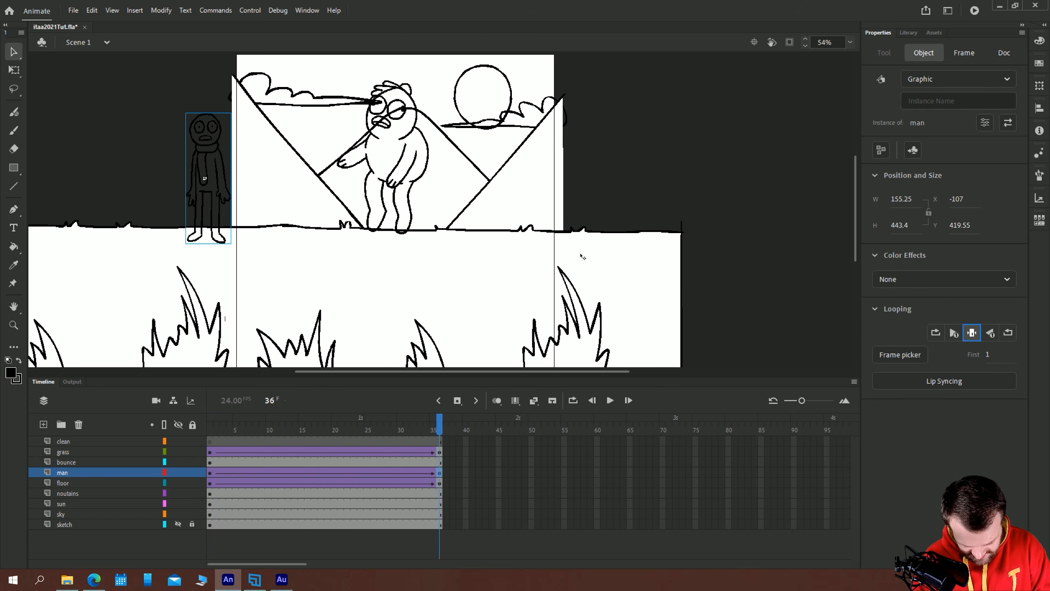
Play the scene from frame 1 and stop on frame 16 of the man layer
{"action": "left_click", "coordinate": [211, 473]}
{"action": "left_click", "coordinate": [212, 431]}
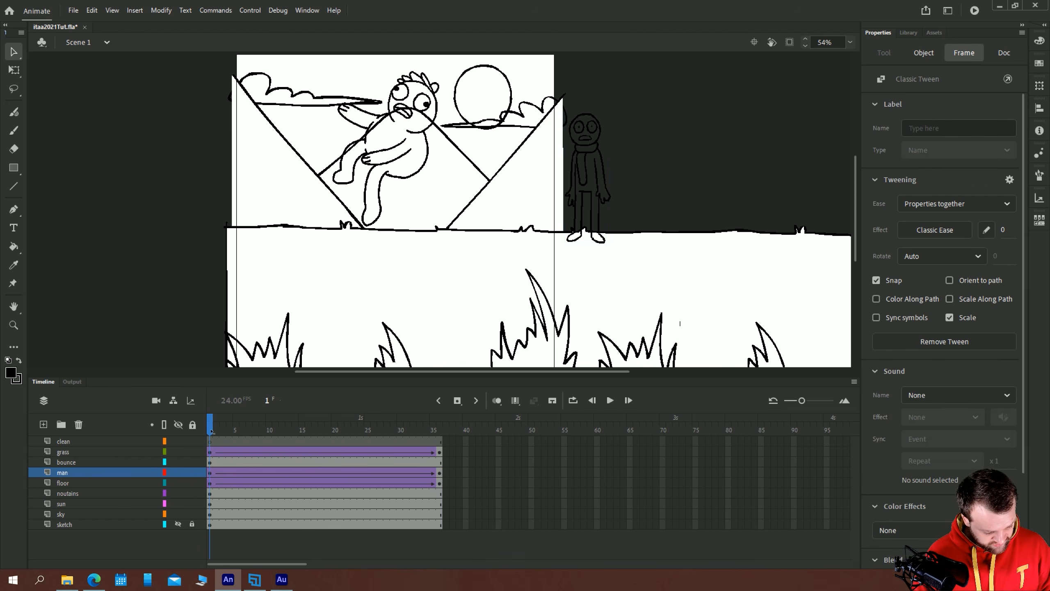
{"action": "key", "text": "Return"}
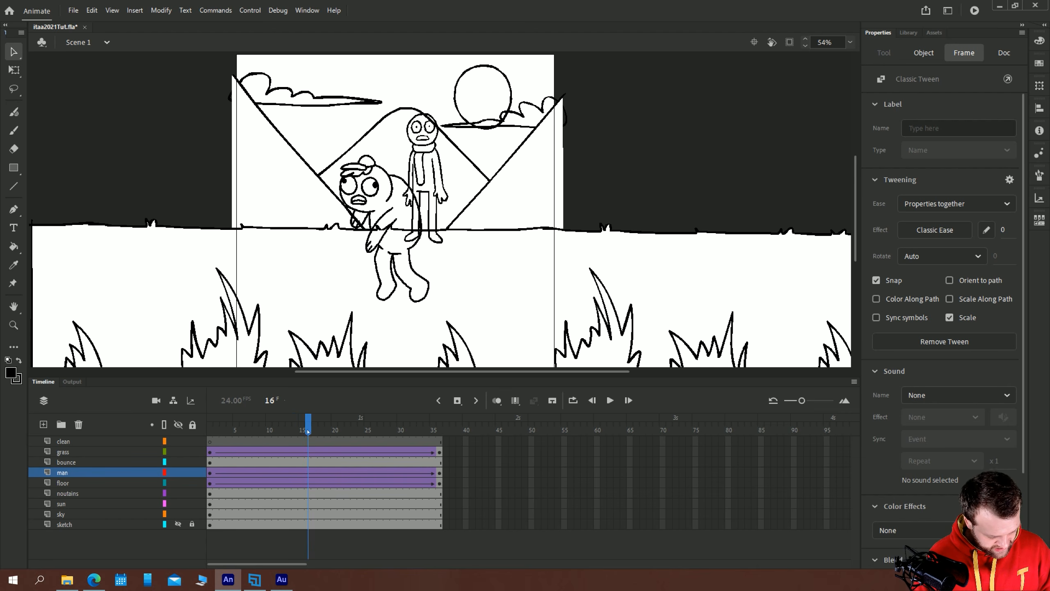
{"action": "left_click_drag", "start_coordinate": [308, 432], "coordinate": [308, 433]}
{"action": "left_click", "coordinate": [309, 475]}
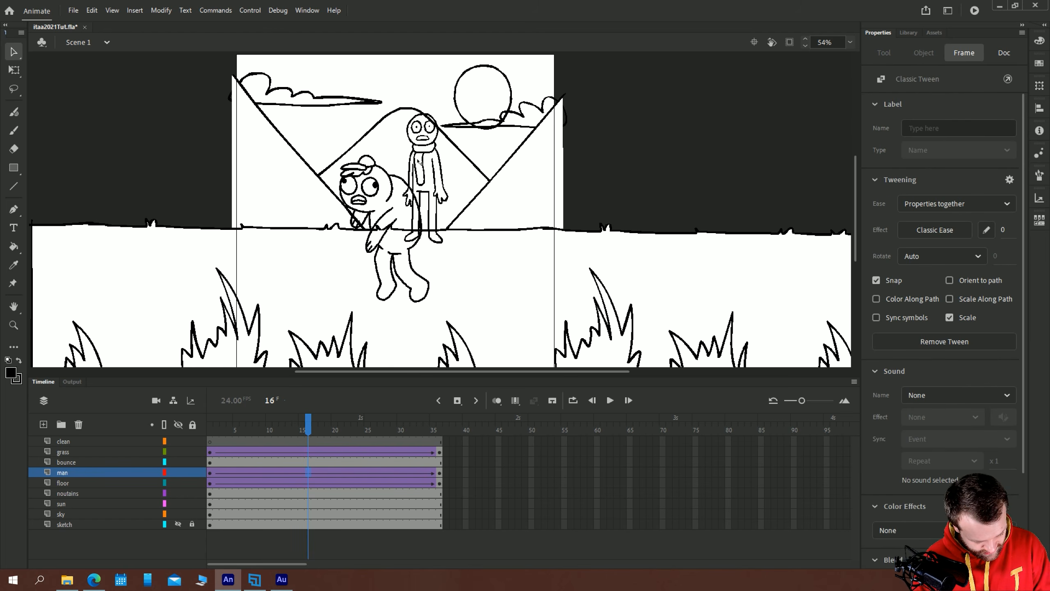
{"action": "left_click", "coordinate": [161, 193]}
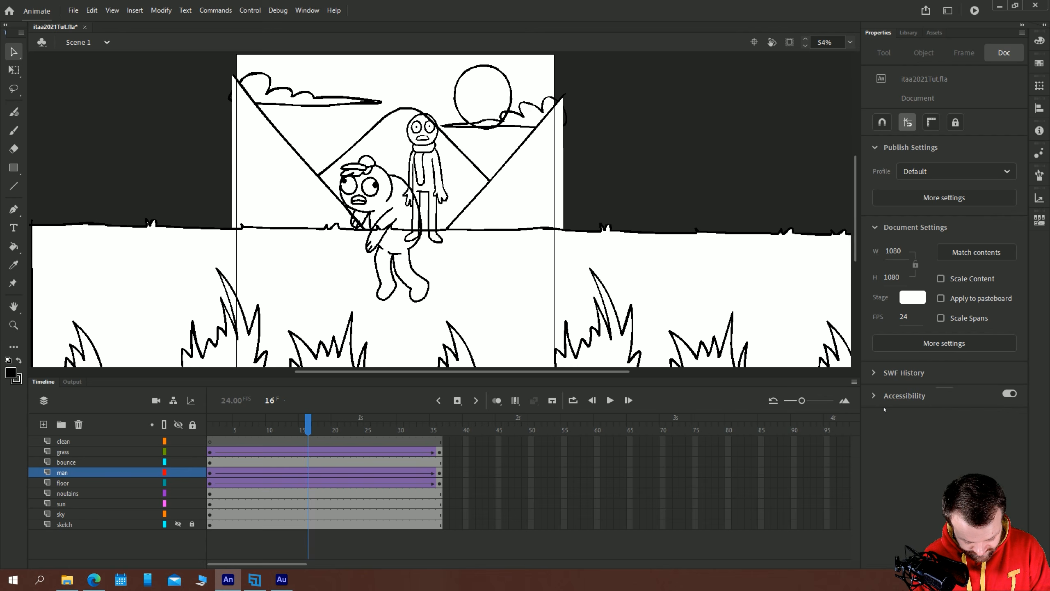
Open the Frame Picker, staying in Scene 1 at frame 16
{"action": "left_click", "coordinate": [306, 11]}
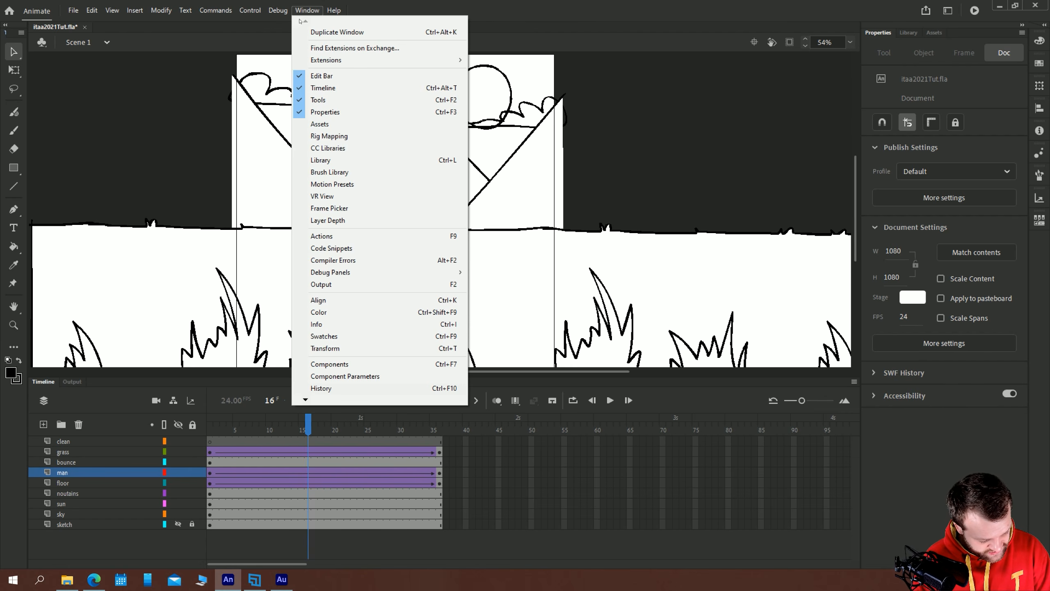
{"action": "left_click", "coordinate": [313, 208]}
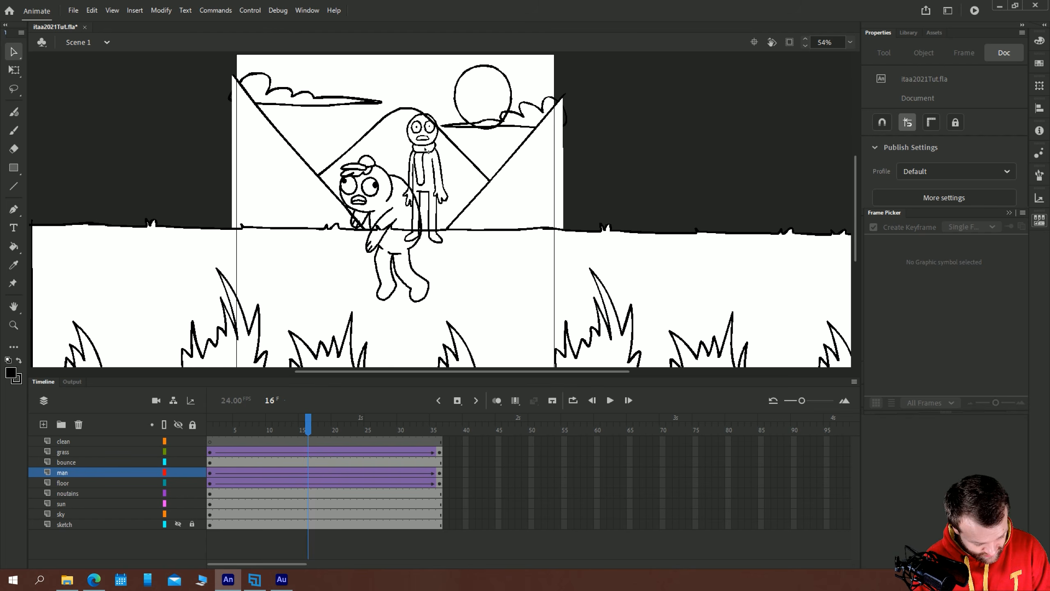
{"action": "double_click", "coordinate": [409, 157]}
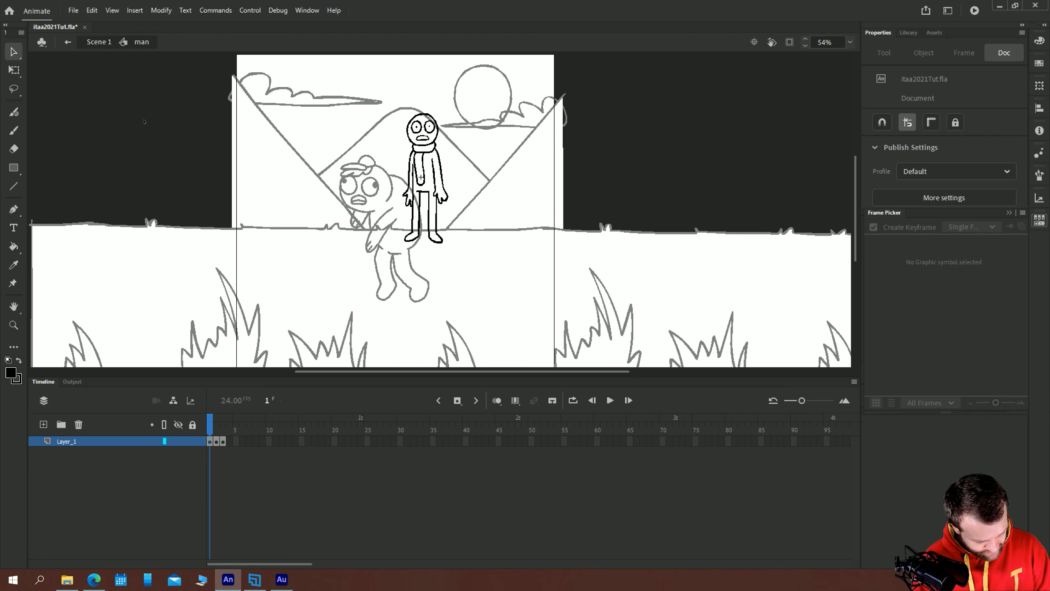
{"action": "left_click", "coordinate": [99, 42]}
{"action": "left_click", "coordinate": [429, 156]}
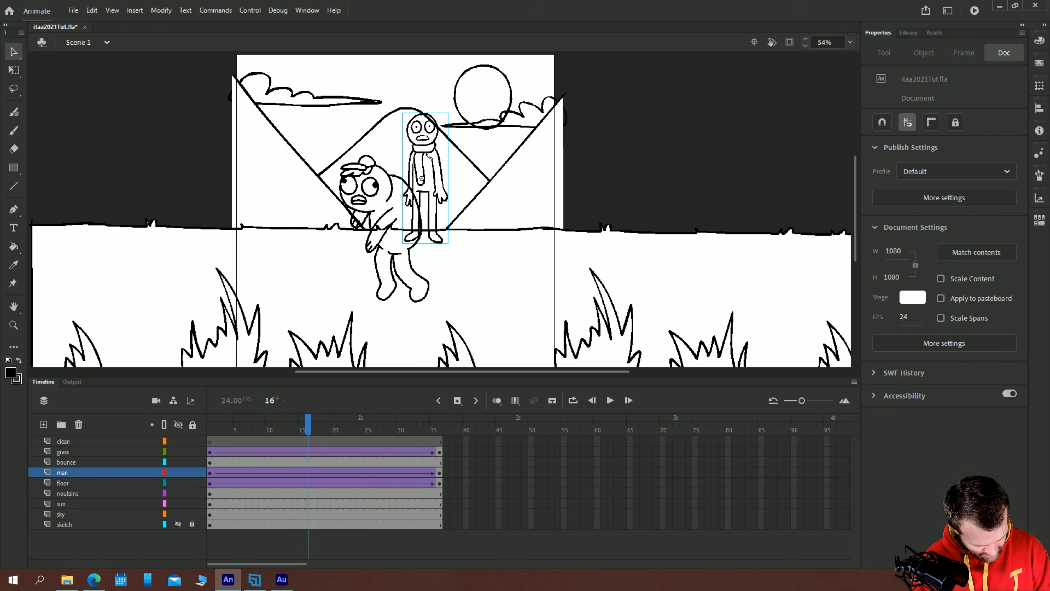
{"action": "left_click", "coordinate": [1039, 220]}
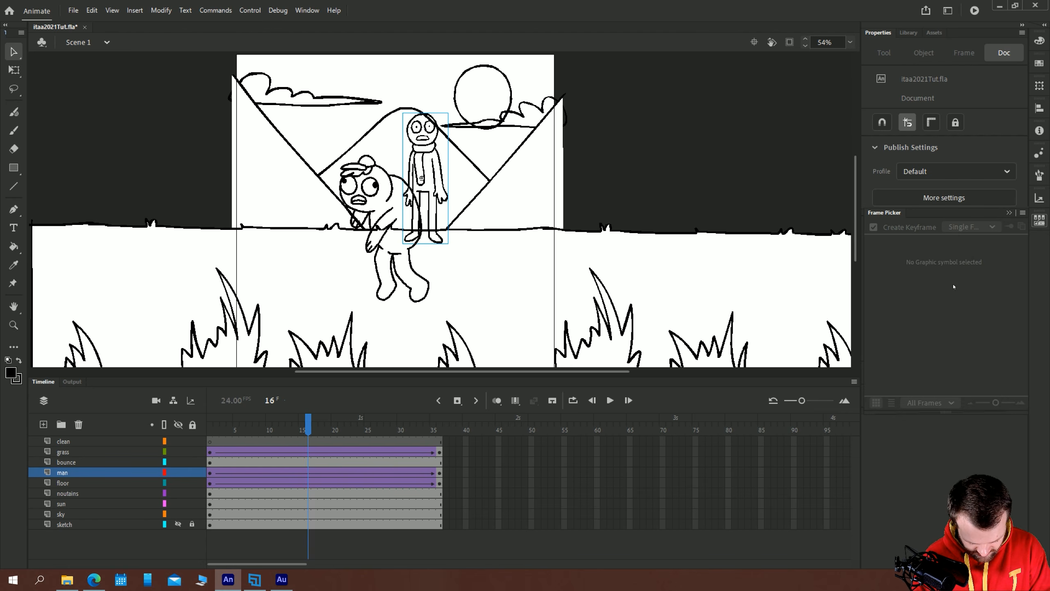
Insert a keyframe at frame 16 of the man layer and show symbol frame 2 on it
{"action": "left_click", "coordinate": [310, 474]}
{"action": "key", "text": "F6"}
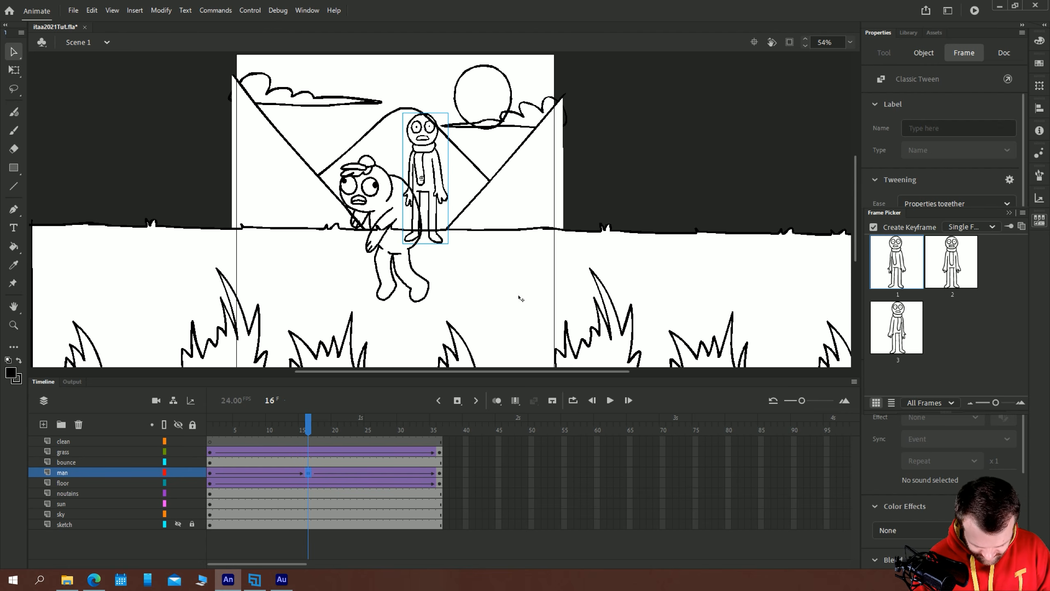
{"action": "left_click", "coordinate": [936, 273]}
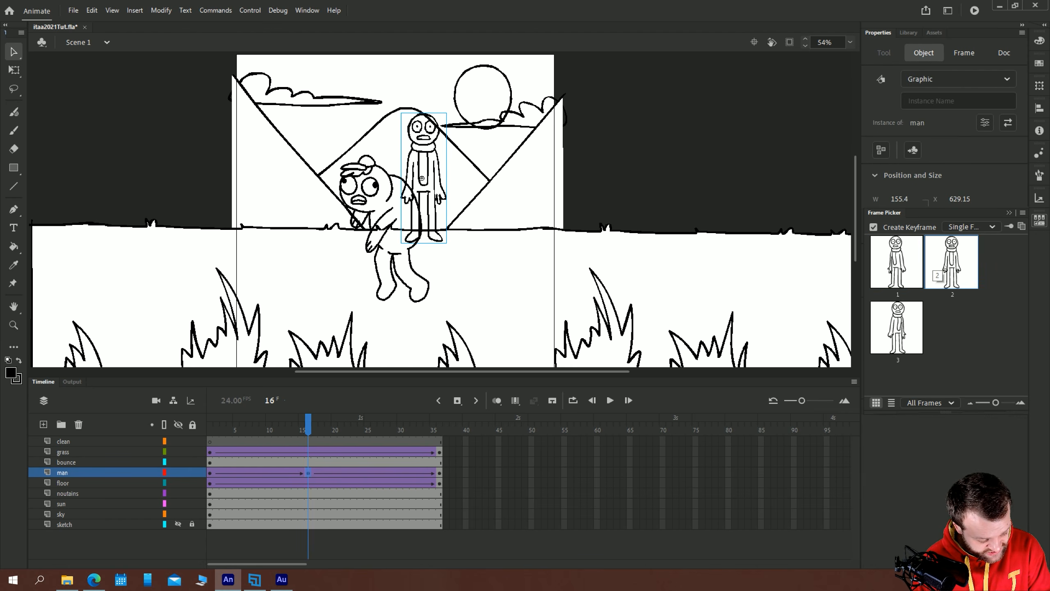
Insert a keyframe at frame 26 of the man layer and show symbol frame 3 on it
{"action": "left_click_drag", "start_coordinate": [310, 429], "coordinate": [374, 431]}
{"action": "left_click", "coordinate": [375, 473]}
{"action": "key", "text": "F6"}
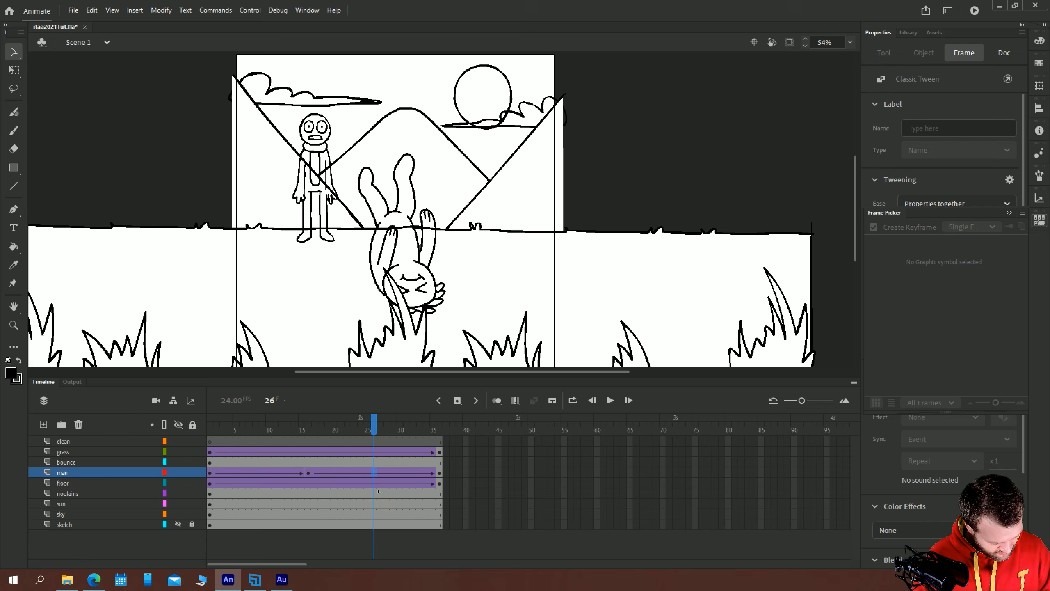
{"action": "left_click", "coordinate": [897, 327]}
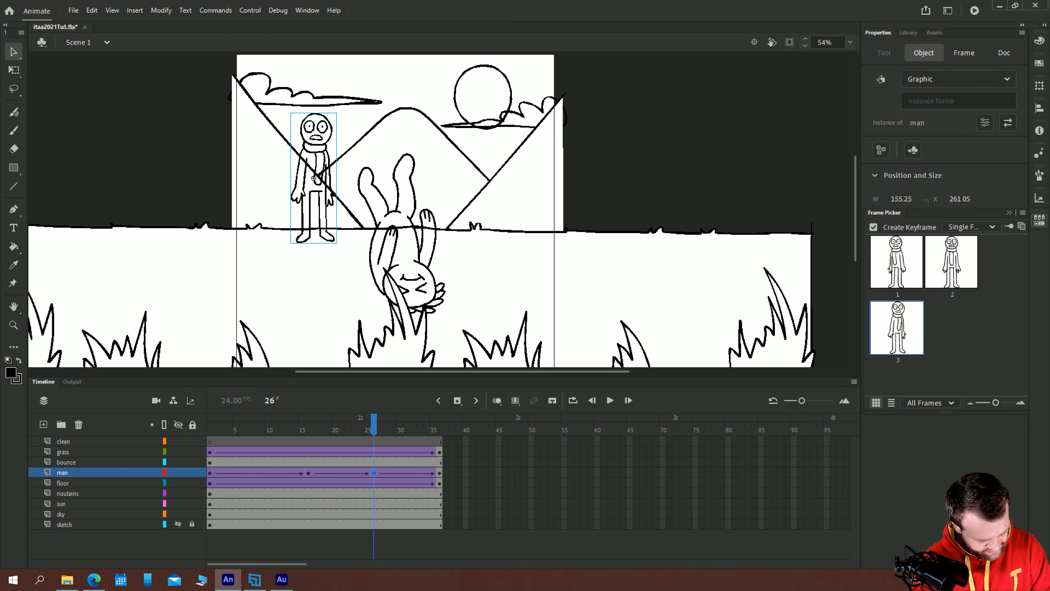
Play the timeline through from frame 1, test the movie to review the man's turn, and close the preview
{"action": "key", "text": "Return"}
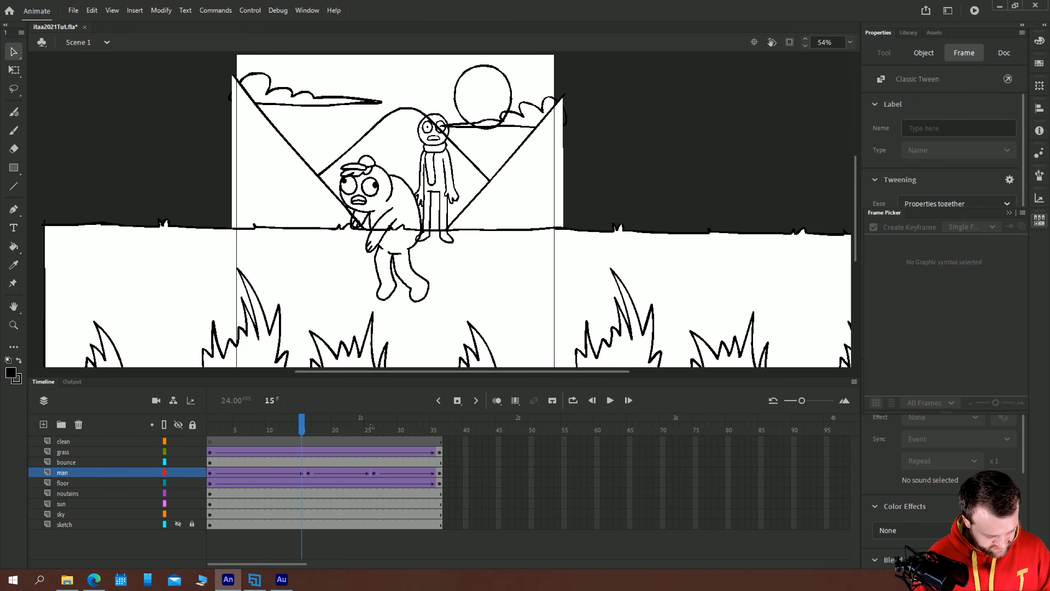
{"action": "key", "text": "Return"}
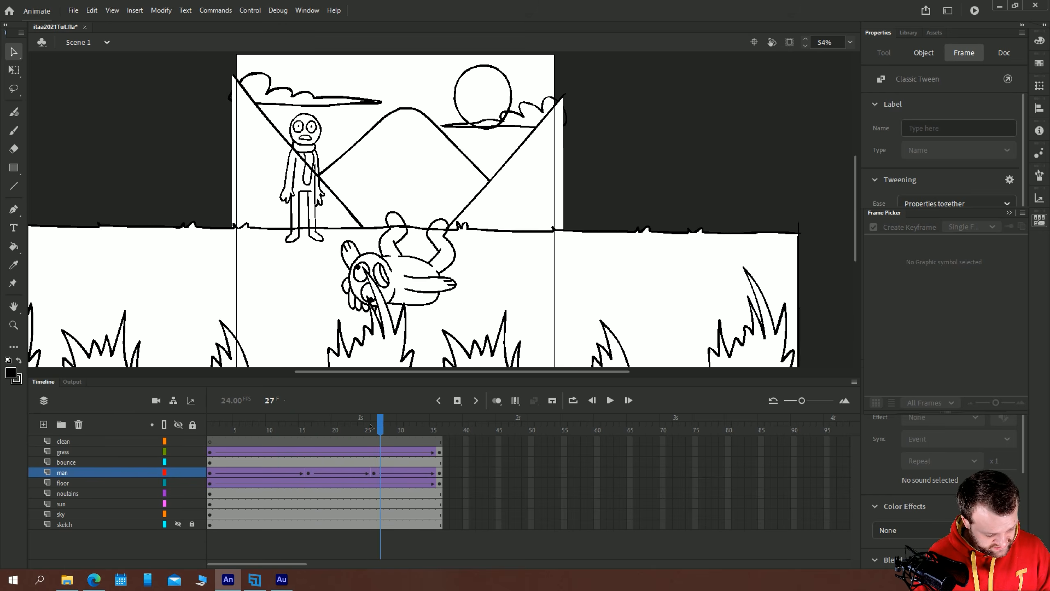
{"action": "left_click", "coordinate": [213, 447]}
{"action": "key", "text": "Return"}
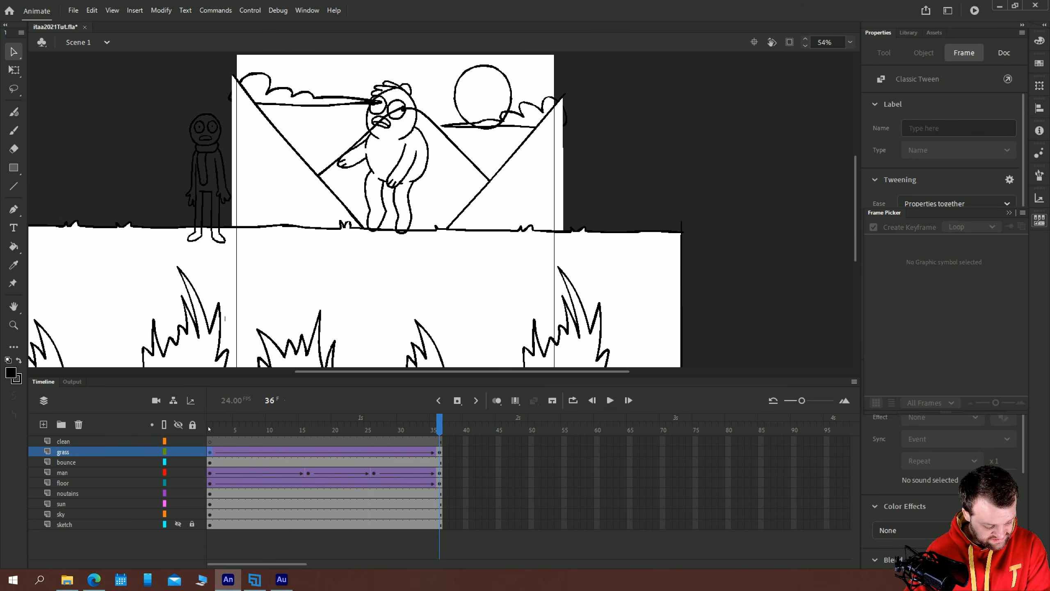
{"action": "key", "text": "ctrl+Return"}
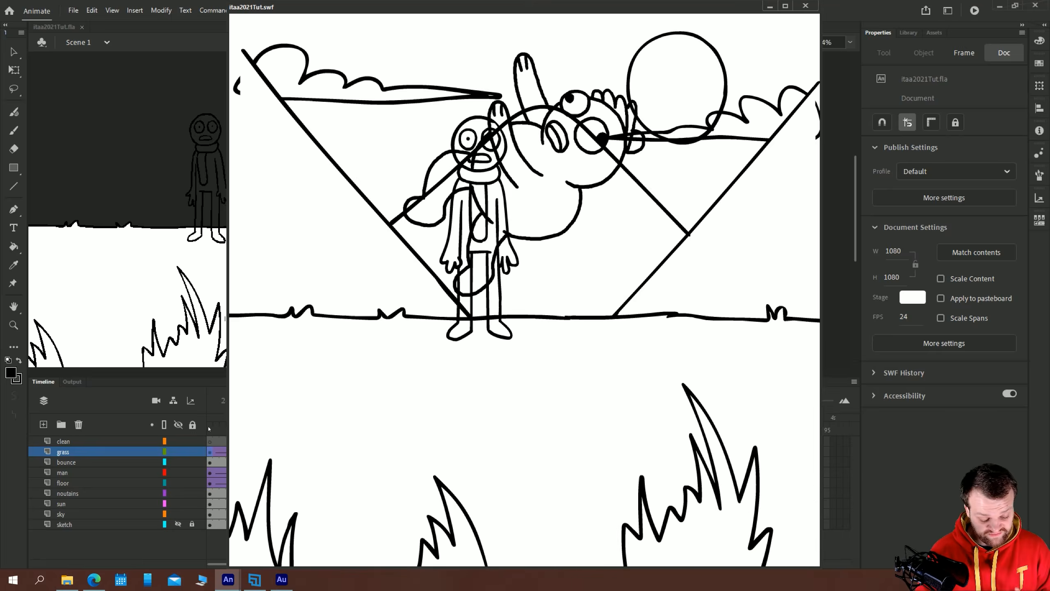
{"action": "left_click", "coordinate": [806, 6]}
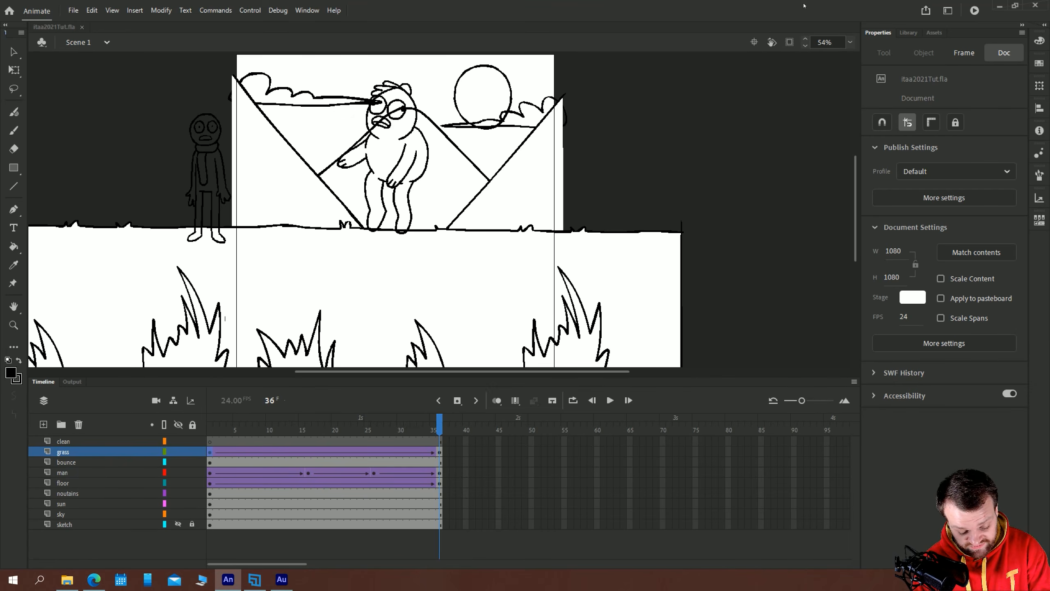
{"action": "left_click", "coordinate": [850, 42]}
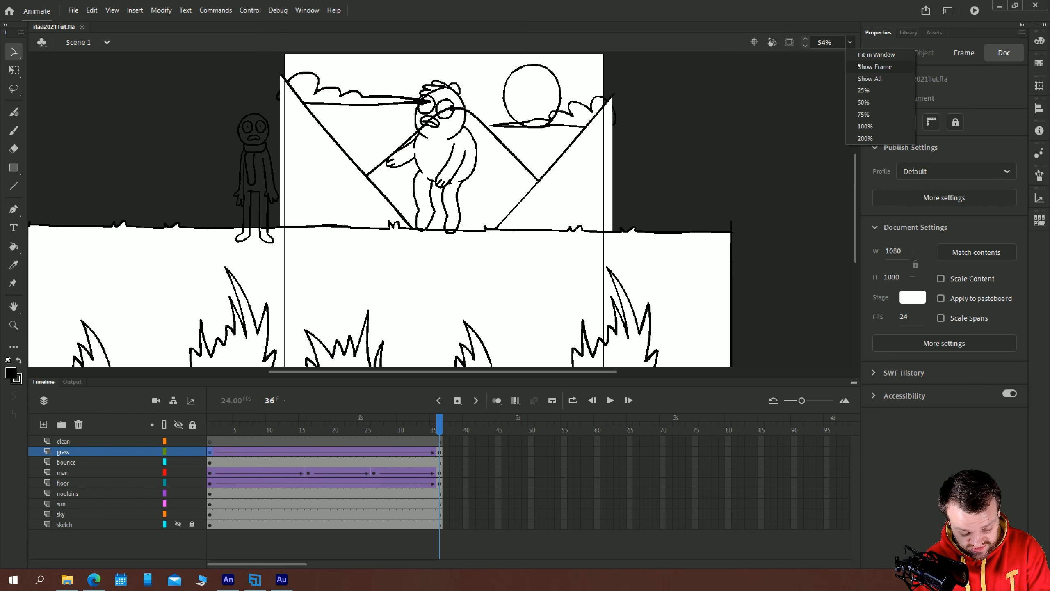
{"action": "left_click", "coordinate": [861, 61]}
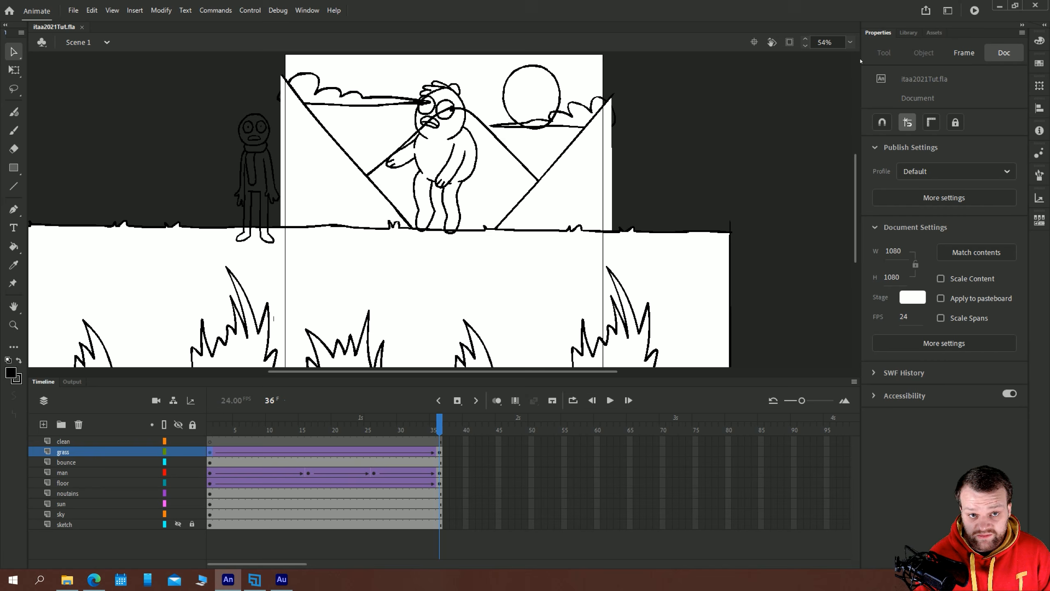
{"action": "left_click", "coordinate": [48, 302]}
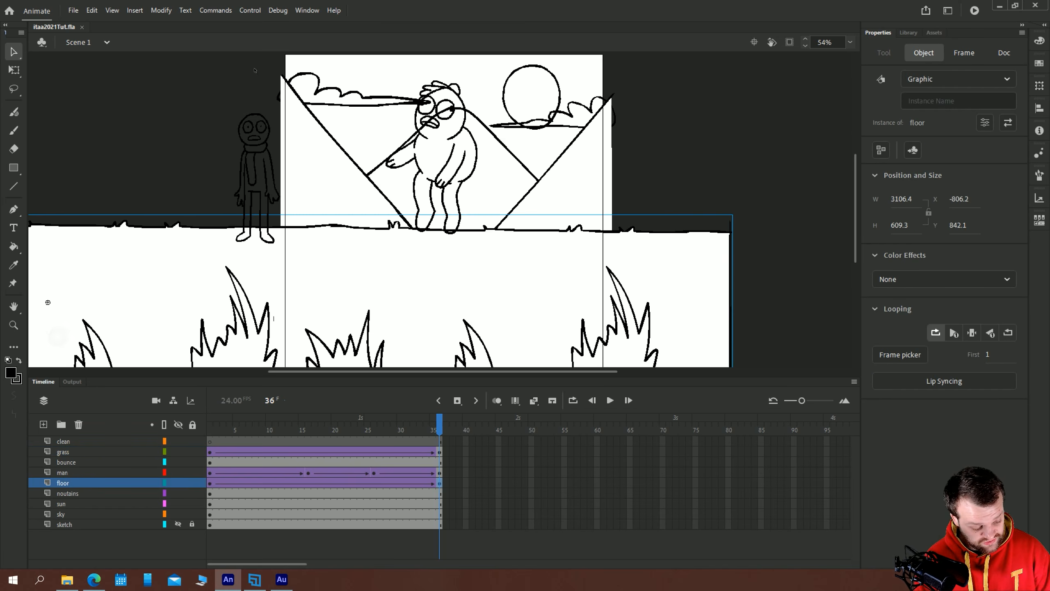
{"action": "left_click", "coordinate": [210, 182]}
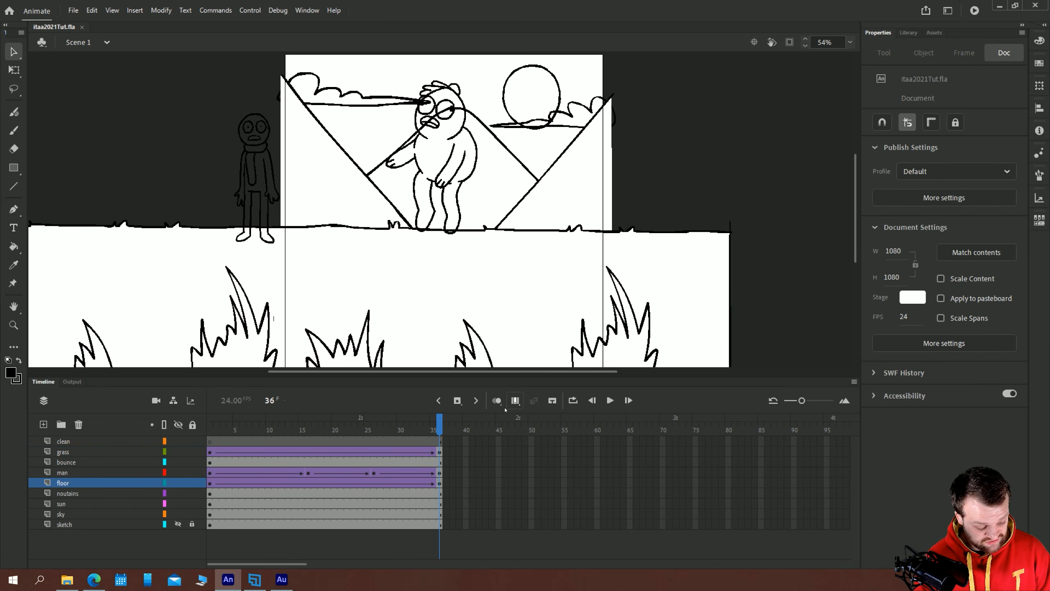